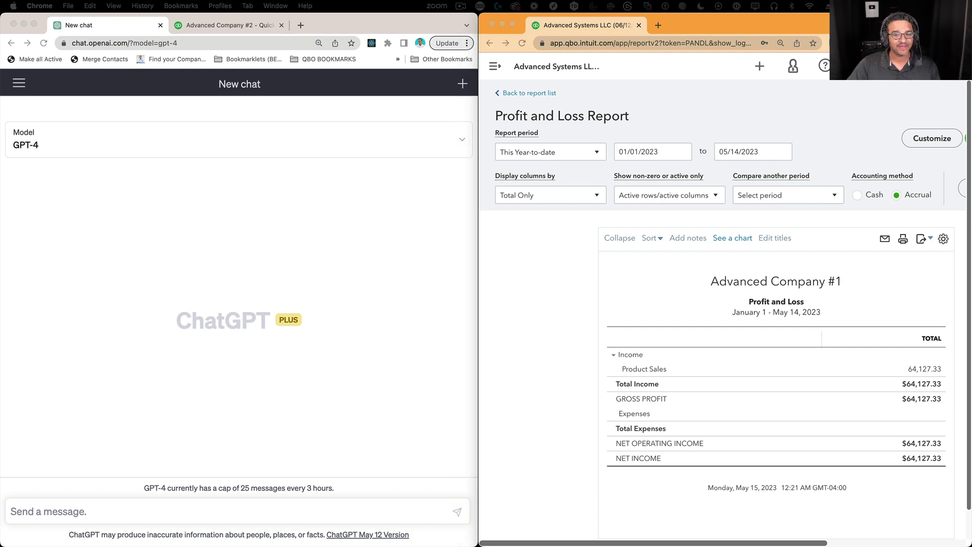
Step: Switch to the BOA CC 2023 workbook in Excel and look through the dates, descriptions and amounts of the credit card transactions
{"action": "key", "text": "super+Tab"}
{"action": "scroll", "coordinate": [346, 220], "scroll_direction": "up", "scroll_amount": 16}
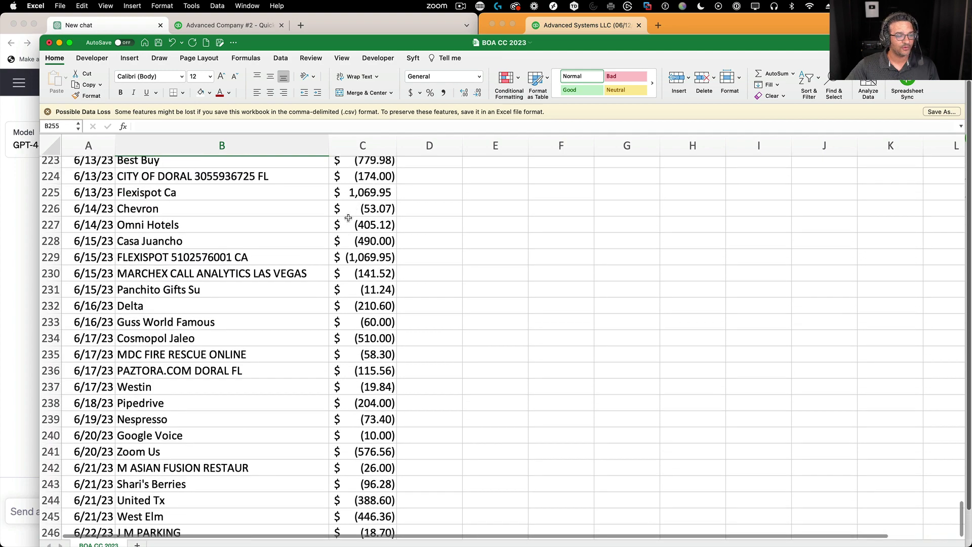
{"action": "scroll", "coordinate": [321, 241], "scroll_direction": "up", "scroll_amount": 11}
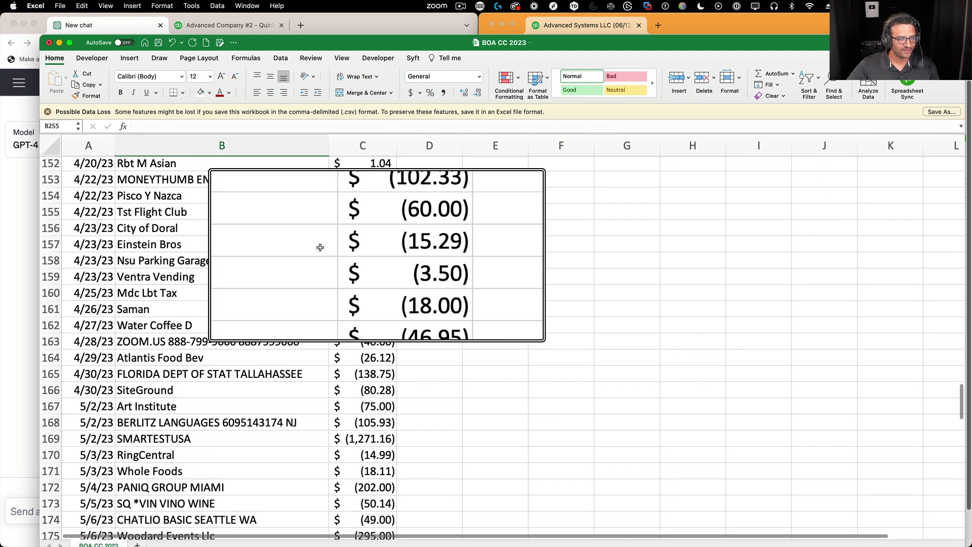
{"action": "scroll", "coordinate": [321, 246], "scroll_direction": "up", "scroll_amount": 9}
{"action": "left_click", "coordinate": [530, 243]}
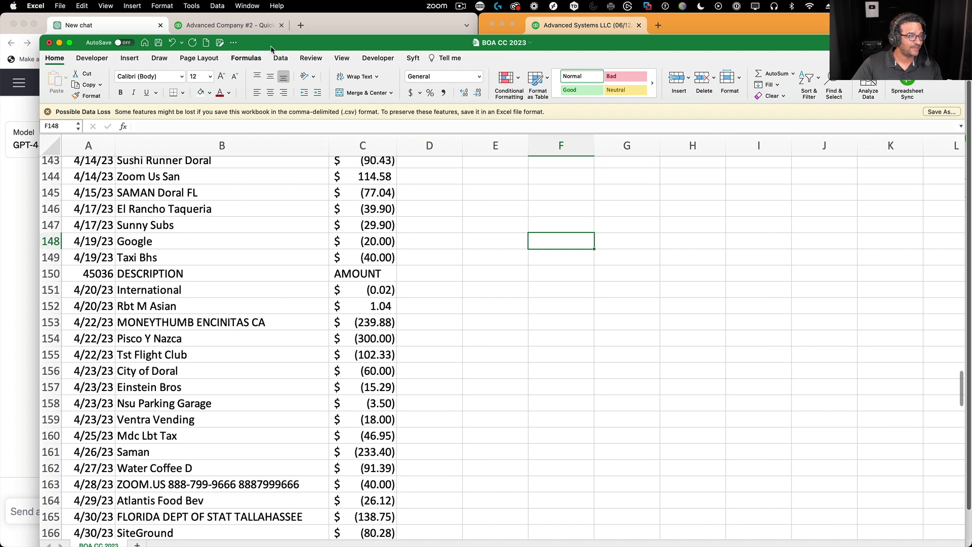
{"action": "left_click_drag", "start_coordinate": [276, 46], "coordinate": [326, 33]}
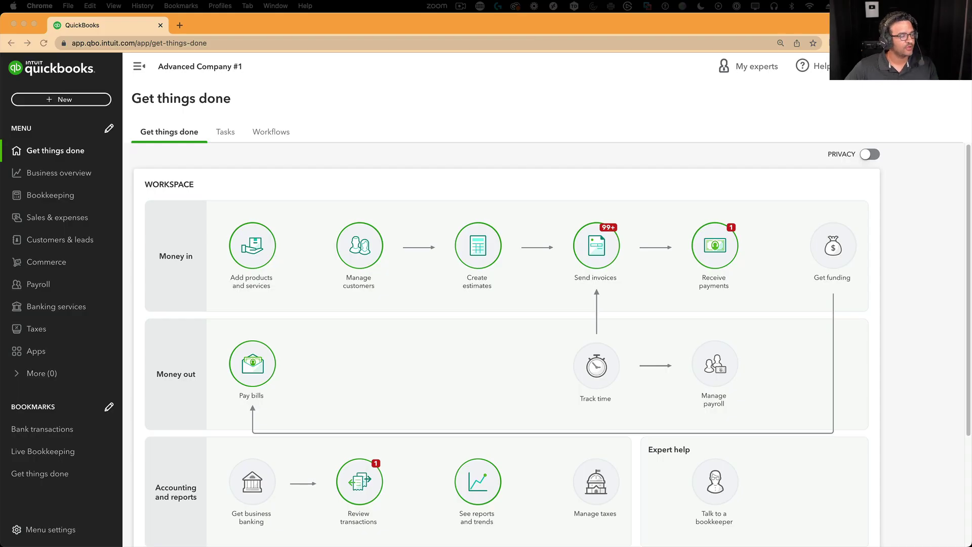
Step: In QuickBooks Online, start a bank transaction import from file and upload BOA CC 2023.csv
{"action": "left_click", "coordinate": [52, 196]}
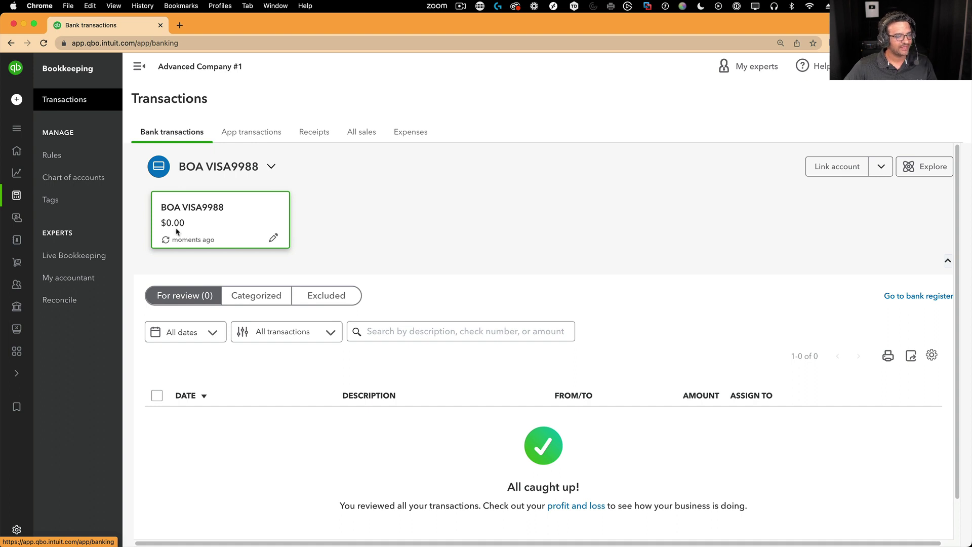
{"action": "left_click", "coordinate": [881, 166]}
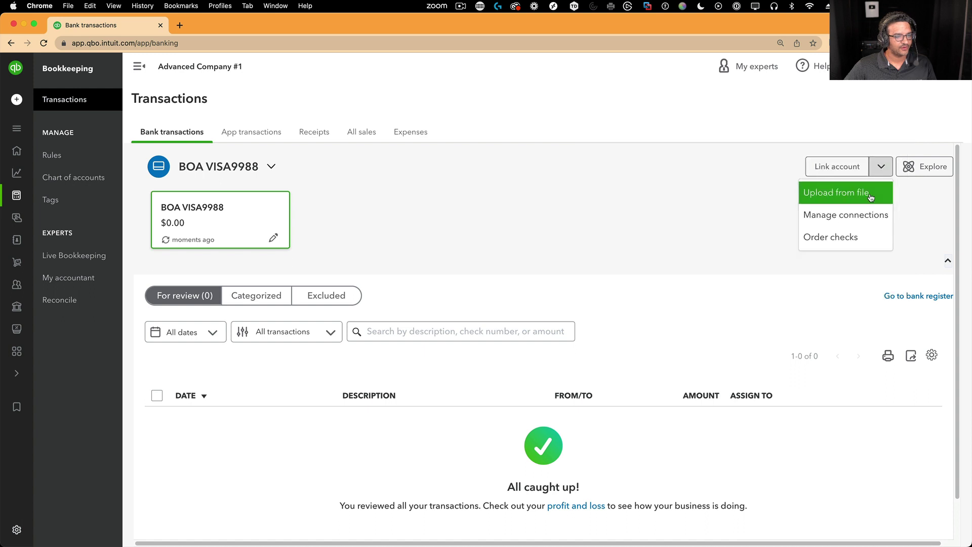
{"action": "left_click", "coordinate": [870, 194]}
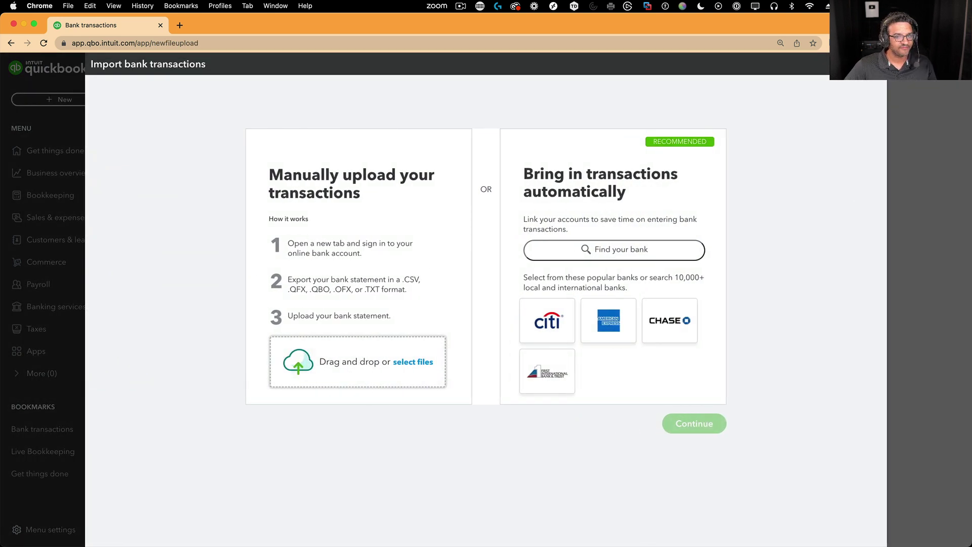
{"action": "left_click_drag", "start_coordinate": [757, 71], "coordinate": [357, 363]}
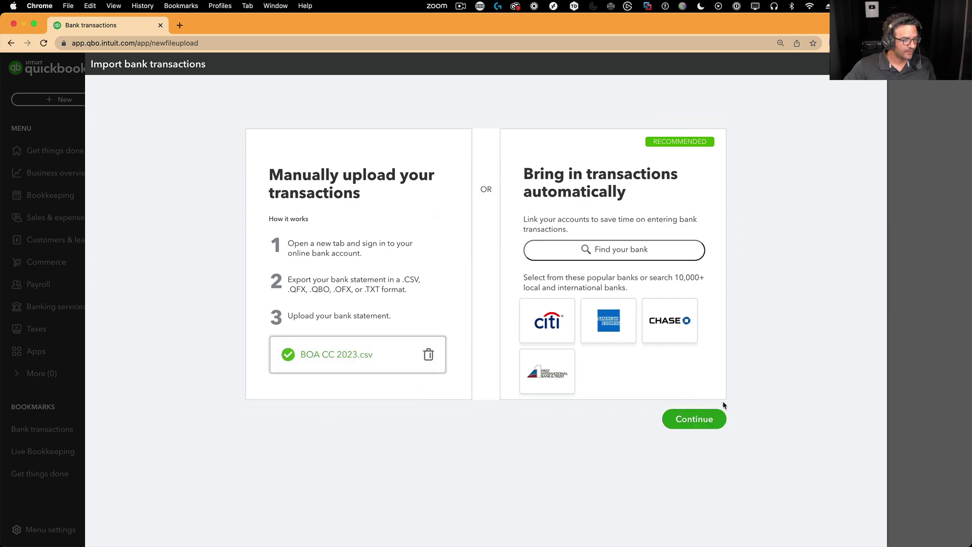
{"action": "left_click", "coordinate": [696, 423]}
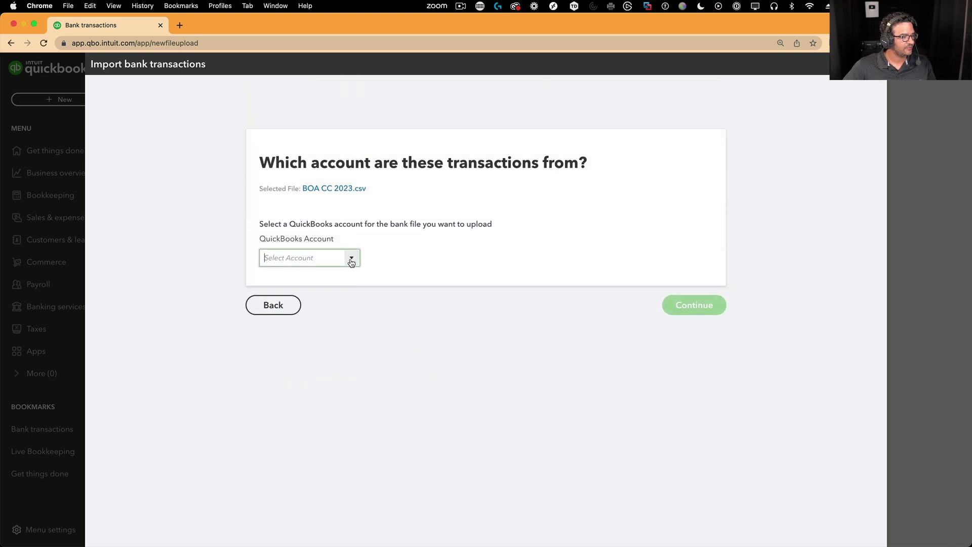
Step: Assign the uploaded file to the BOA VISA credit card account and continue to the file setup
{"action": "left_click", "coordinate": [351, 258]}
{"action": "left_click", "coordinate": [304, 318]}
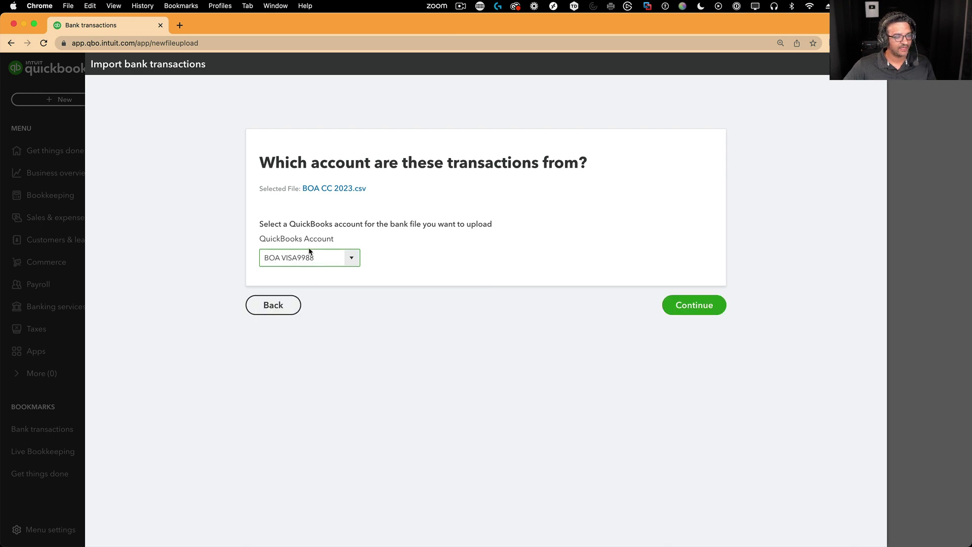
{"action": "left_click_drag", "start_coordinate": [313, 258], "coordinate": [240, 259]}
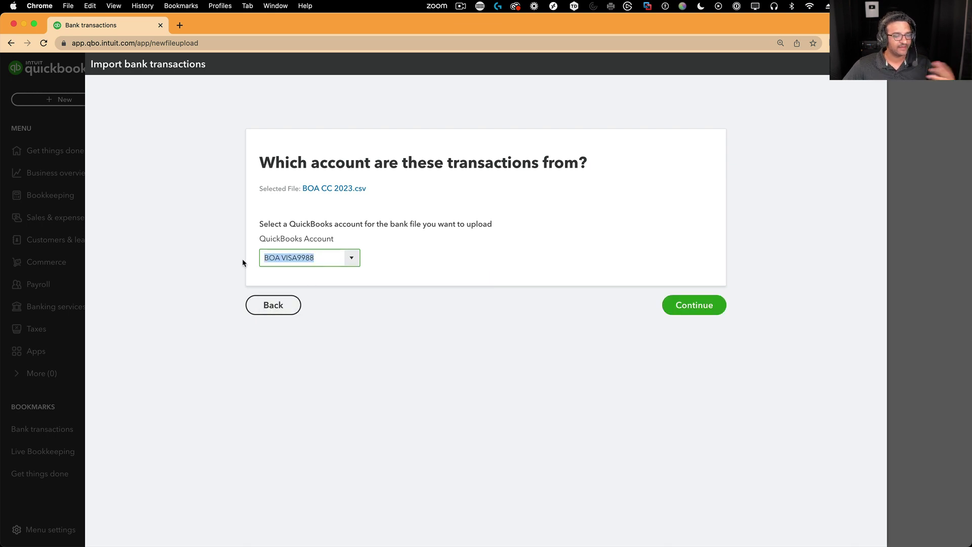
{"action": "left_click", "coordinate": [702, 307]}
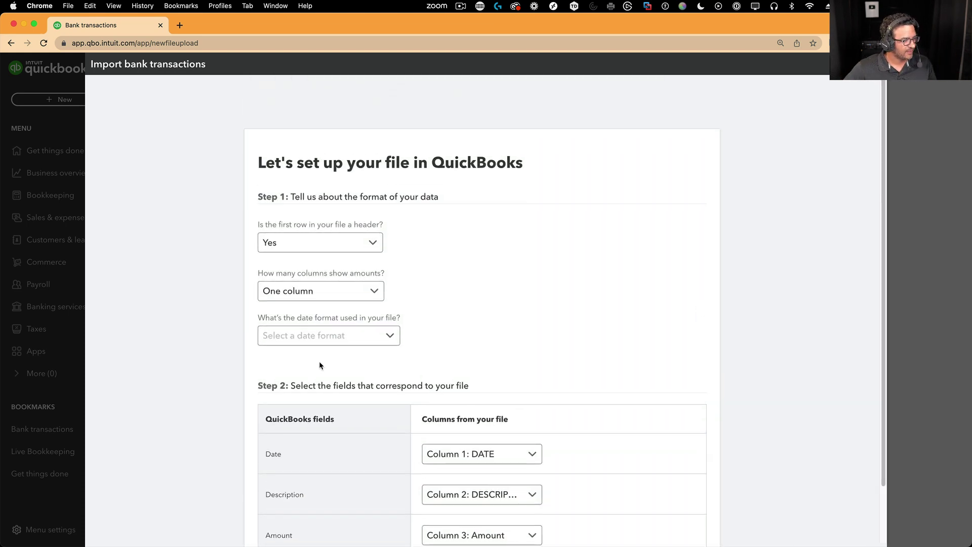
Step: Set the file's date format to MM/dd/yyyy, keep Column 3: Amount mapped to the amount field, and continue
{"action": "left_click", "coordinate": [389, 337]}
{"action": "left_click", "coordinate": [334, 360]}
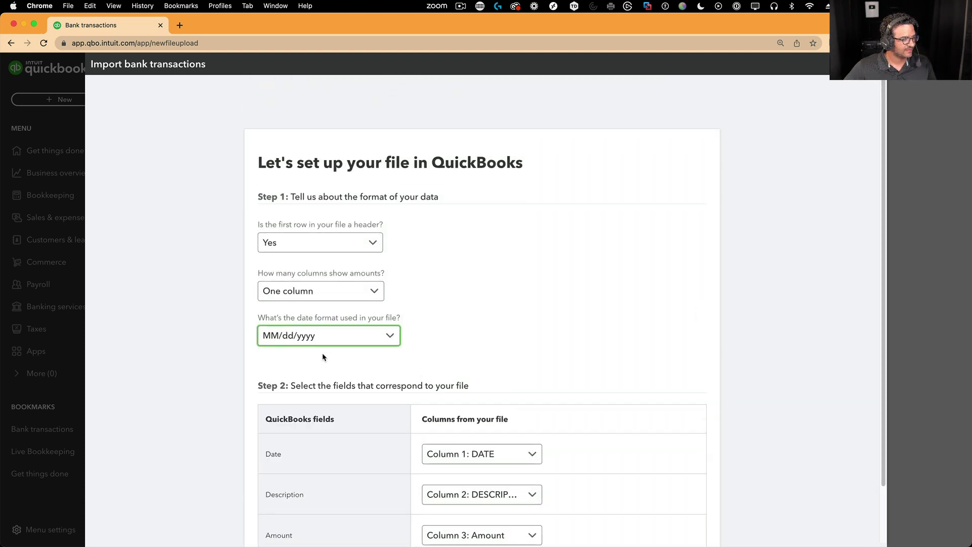
{"action": "scroll", "coordinate": [568, 354], "scroll_direction": "down", "scroll_amount": 3}
{"action": "left_click", "coordinate": [481, 475]}
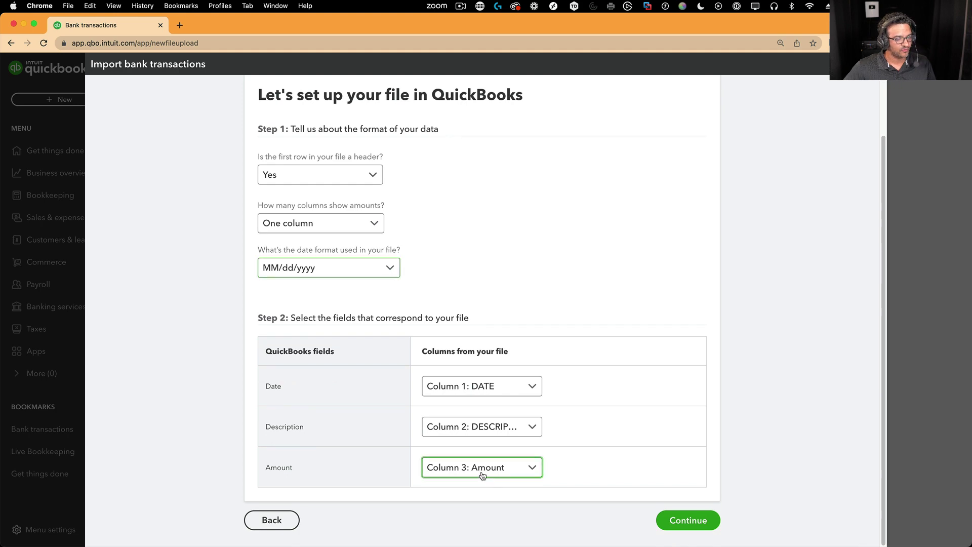
{"action": "left_click", "coordinate": [481, 472]}
{"action": "left_click", "coordinate": [709, 520]}
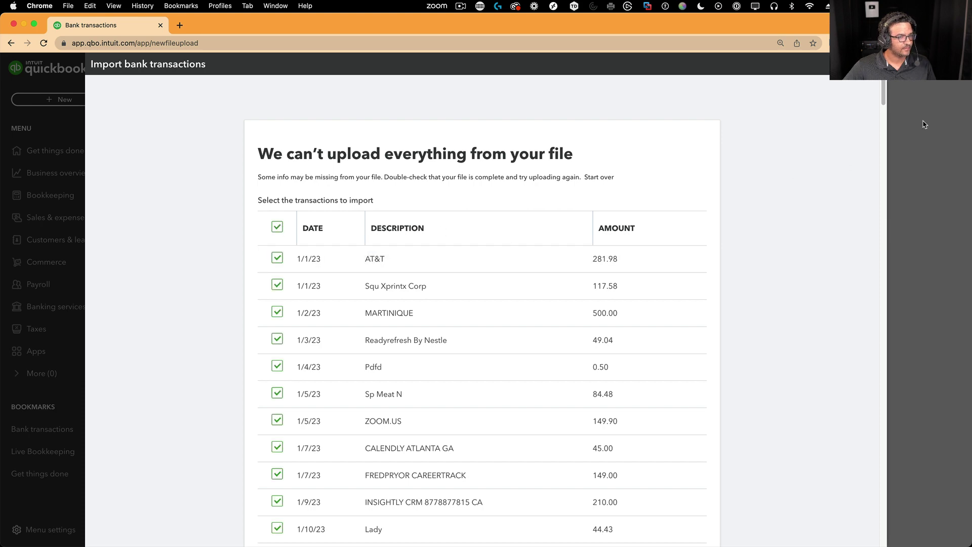
Step: Import all the listed transactions from the file and finish the import
{"action": "left_click_drag", "start_coordinate": [883, 99], "coordinate": [876, 532]}
{"action": "left_click", "coordinate": [698, 530]}
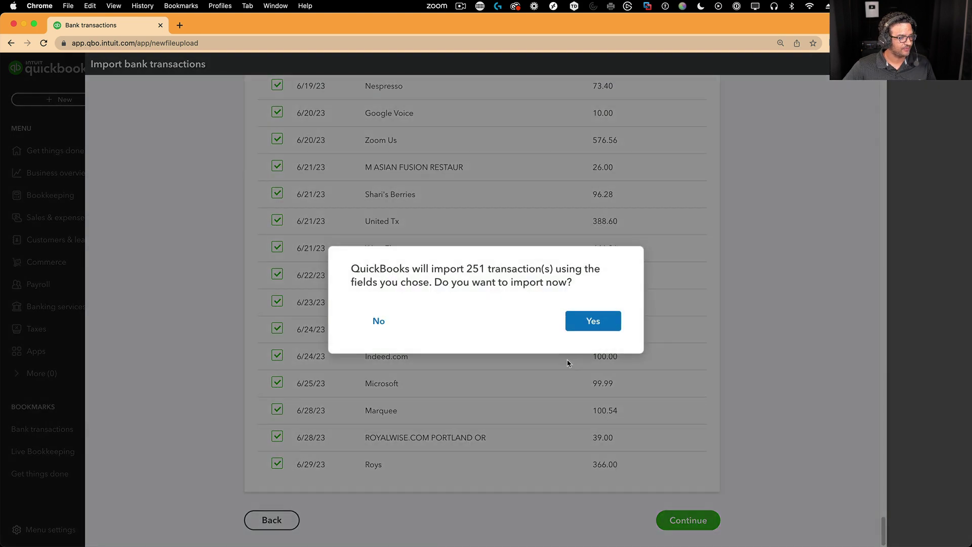
{"action": "left_click", "coordinate": [592, 320]}
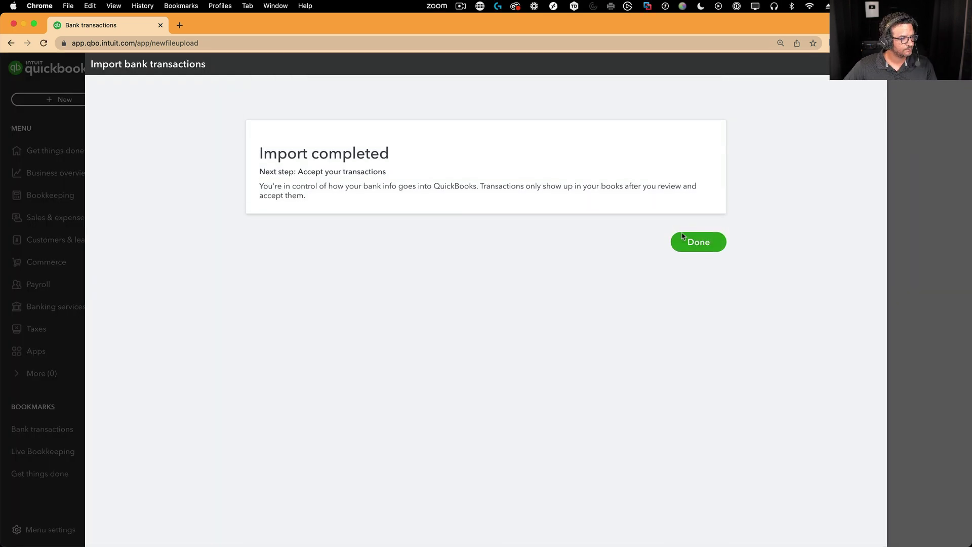
{"action": "left_click", "coordinate": [697, 241]}
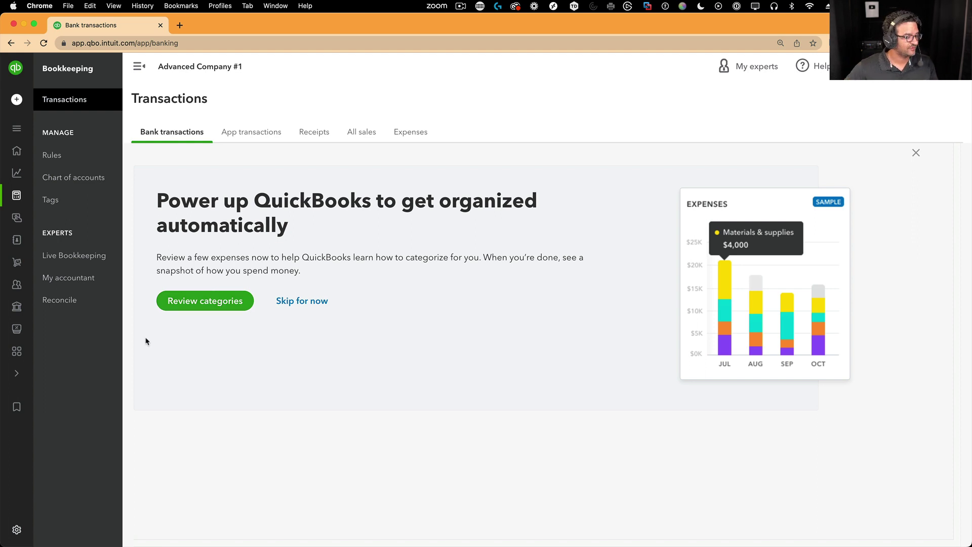
Step: Select all imported transactions for review, confirm them in bulk with their suggested categories, and dismiss the suggested rules
{"action": "left_click", "coordinate": [194, 299]}
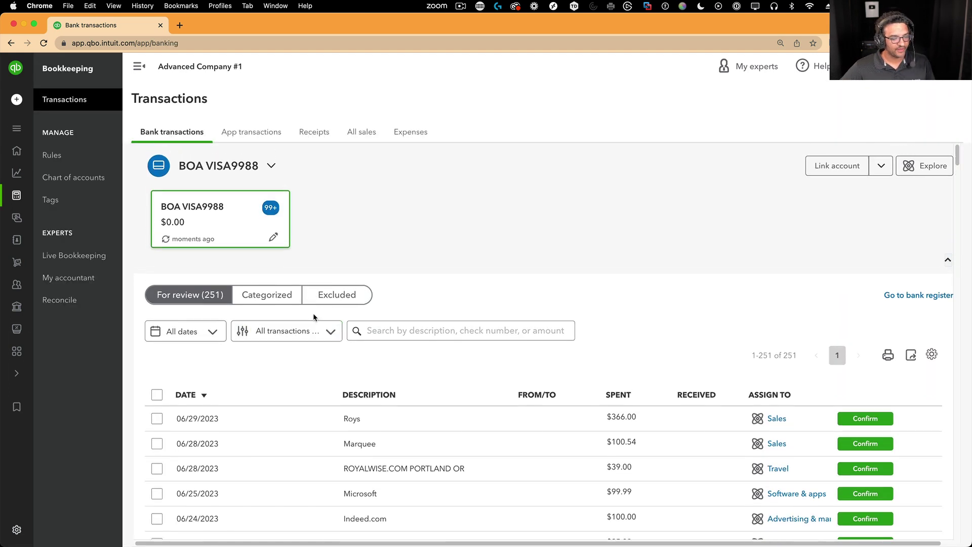
{"action": "scroll", "coordinate": [455, 334], "scroll_direction": "up", "scroll_amount": 1}
{"action": "scroll", "coordinate": [649, 341], "scroll_direction": "down", "scroll_amount": 3}
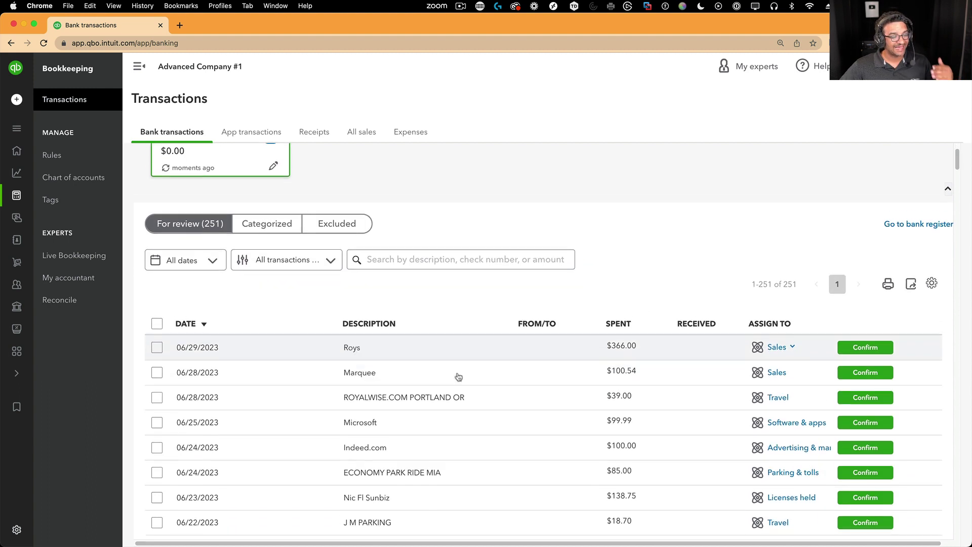
{"action": "scroll", "coordinate": [456, 373], "scroll_direction": "up", "scroll_amount": 1}
{"action": "left_click", "coordinate": [157, 326]}
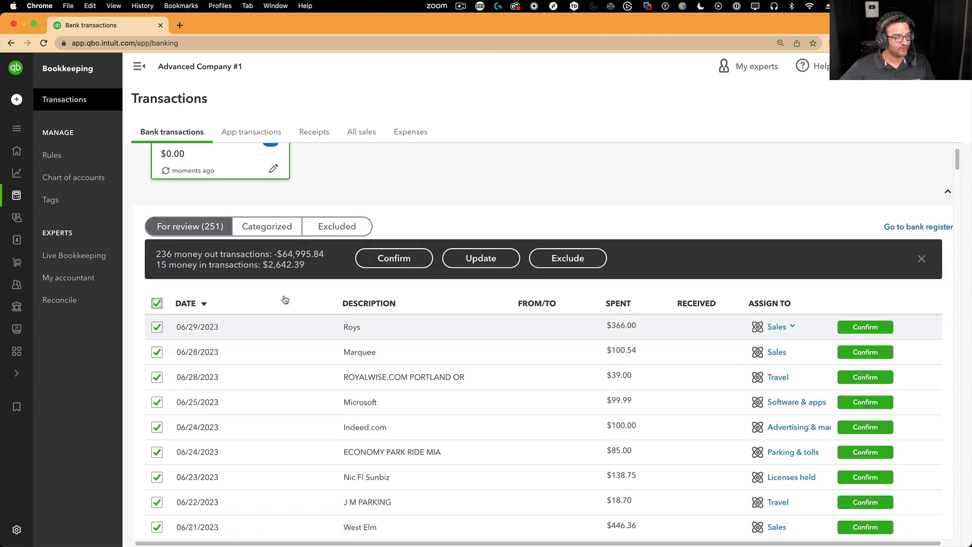
{"action": "left_click", "coordinate": [538, 250]}
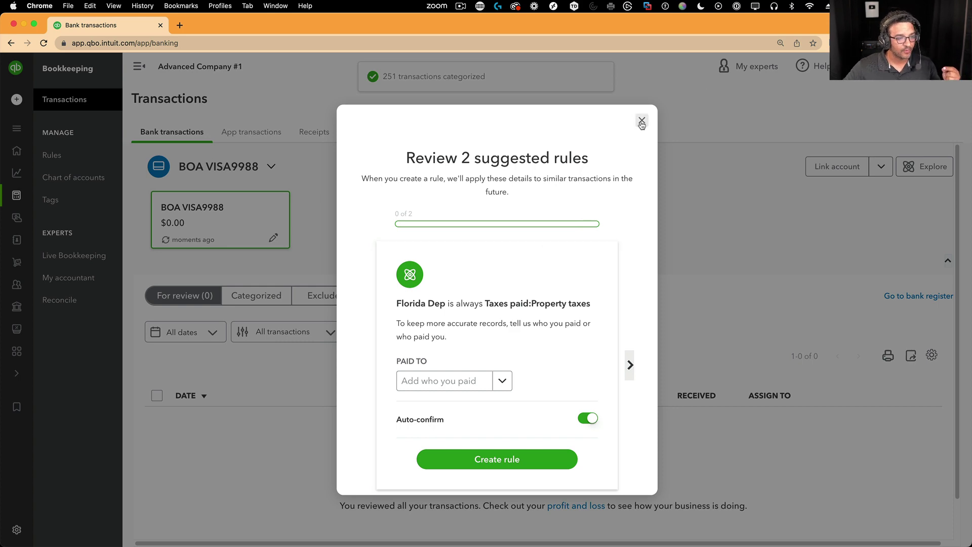
{"action": "left_click", "coordinate": [641, 120]}
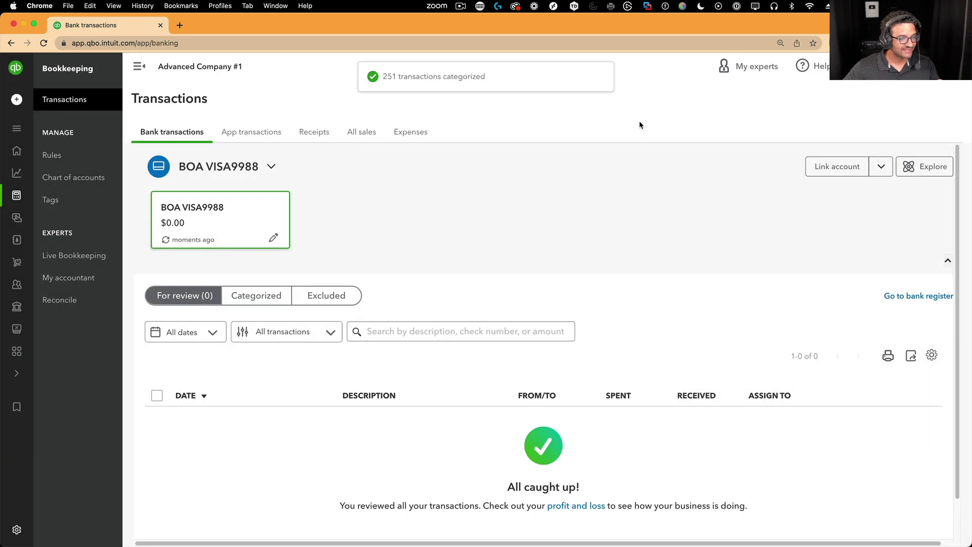
Step: Open the Profit and Loss report, set its period to All Dates, run it, and review the income and expense lines
{"action": "left_click", "coordinate": [578, 505]}
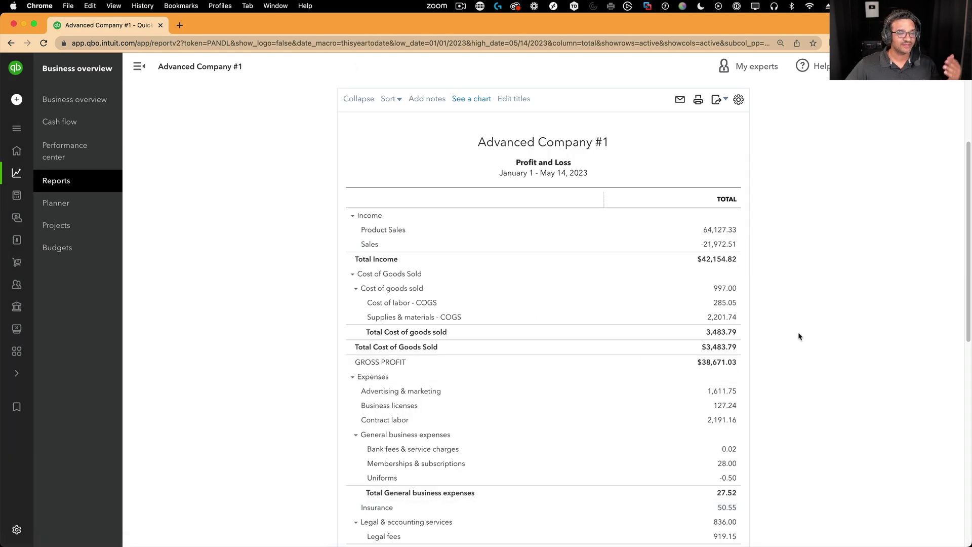
{"action": "scroll", "coordinate": [792, 335], "scroll_direction": "up", "scroll_amount": 3}
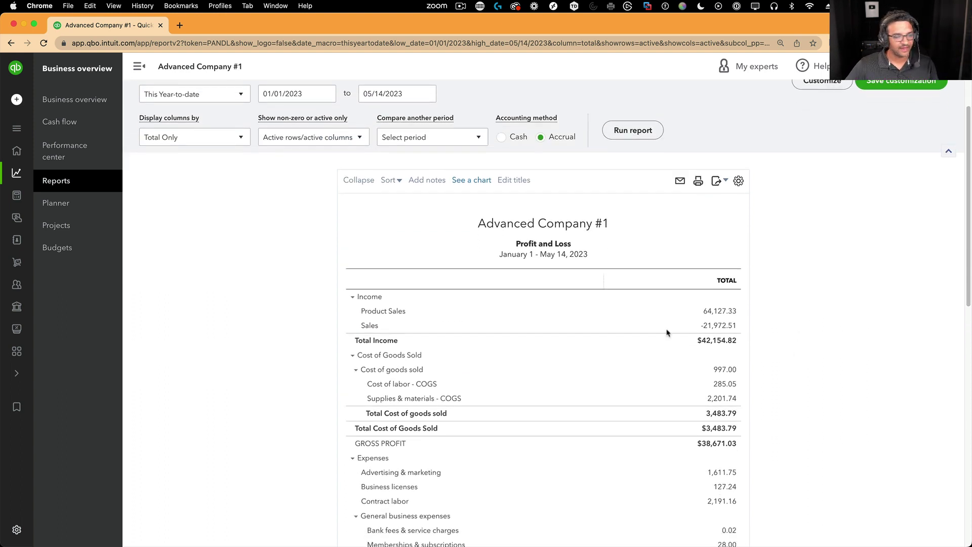
{"action": "scroll", "coordinate": [211, 152], "scroll_direction": "up", "scroll_amount": 2}
{"action": "left_click", "coordinate": [203, 152]}
{"action": "left_click", "coordinate": [167, 172]}
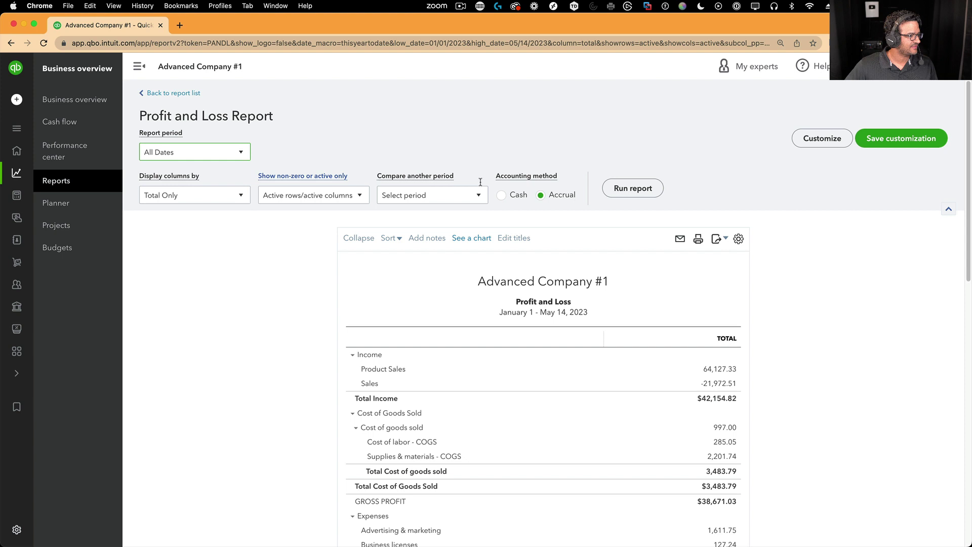
{"action": "left_click", "coordinate": [633, 188]}
{"action": "scroll", "coordinate": [816, 306], "scroll_direction": "down", "scroll_amount": 3}
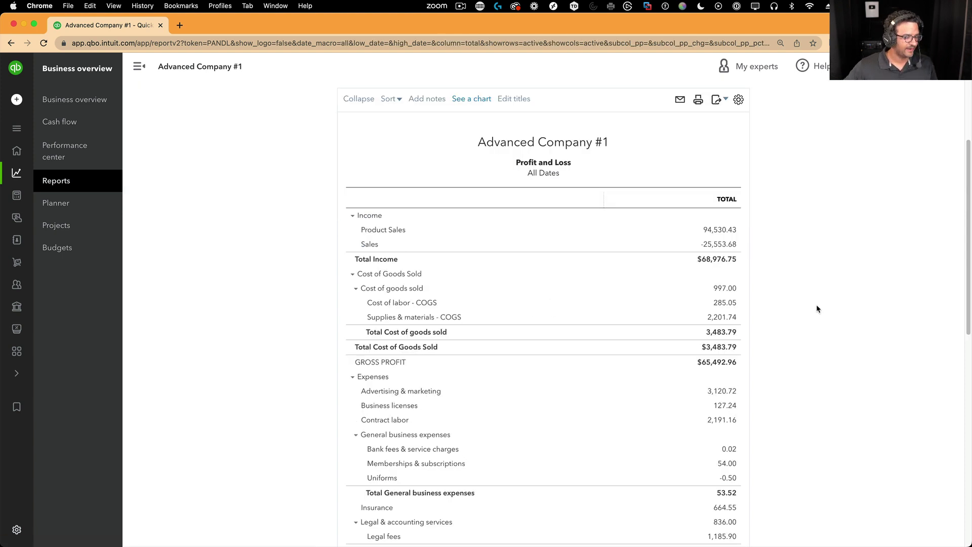
{"action": "scroll", "coordinate": [796, 331], "scroll_direction": "up", "scroll_amount": 2}
{"action": "scroll", "coordinate": [815, 338], "scroll_direction": "up", "scroll_amount": 1}
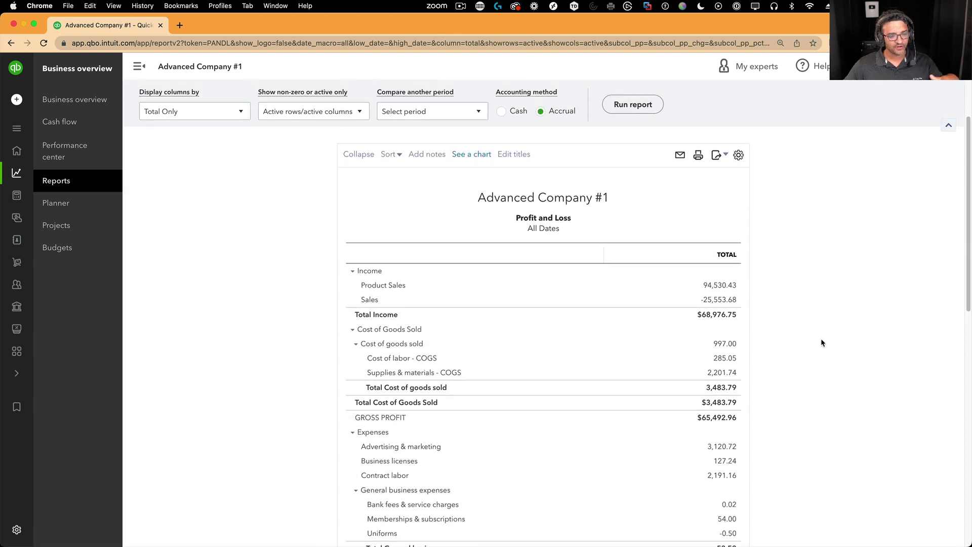
{"action": "scroll", "coordinate": [820, 343], "scroll_direction": "up", "scroll_amount": 1}
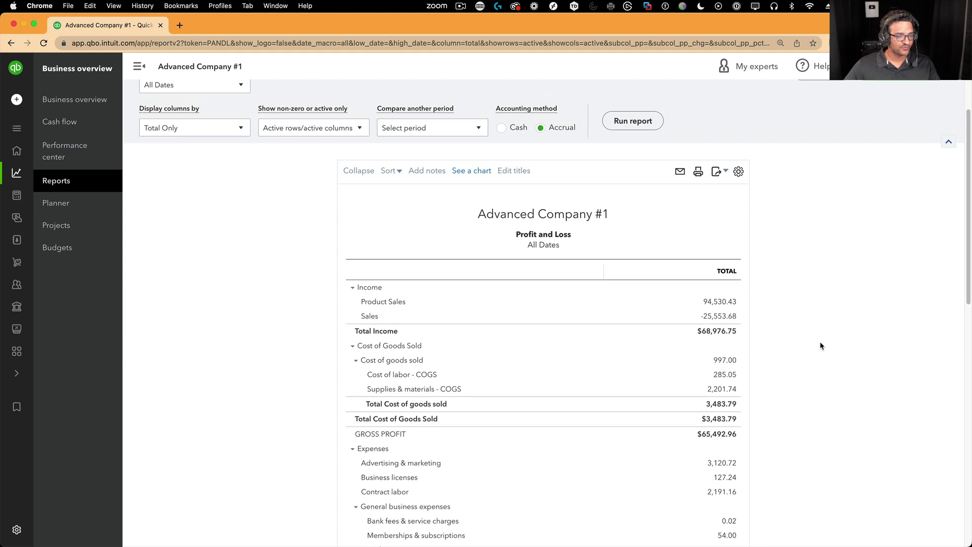
Step: Open the transaction details behind the Sales income line and examine which transactions were categorized there
{"action": "left_click", "coordinate": [725, 320]}
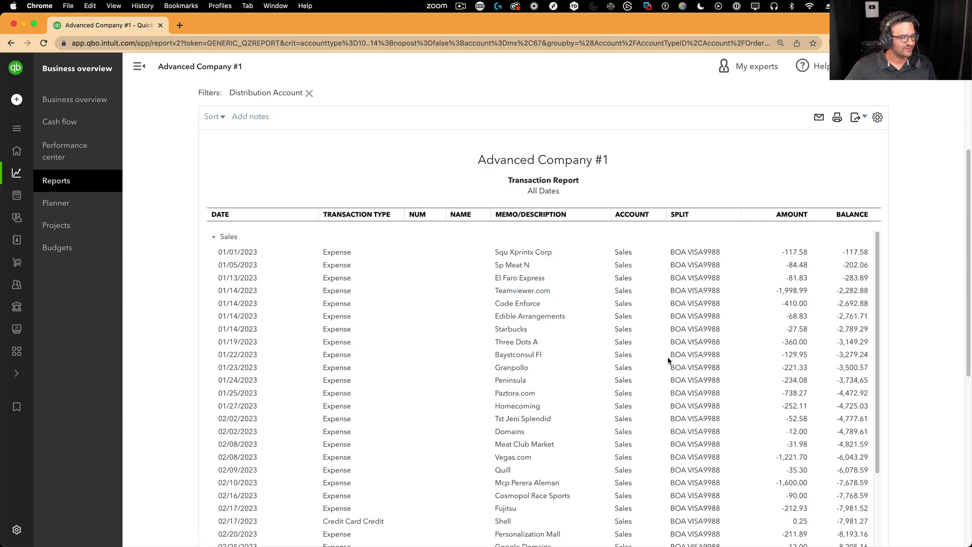
{"action": "scroll", "coordinate": [668, 360], "scroll_direction": "down", "scroll_amount": 2}
{"action": "scroll", "coordinate": [668, 360], "scroll_direction": "up", "scroll_amount": 2}
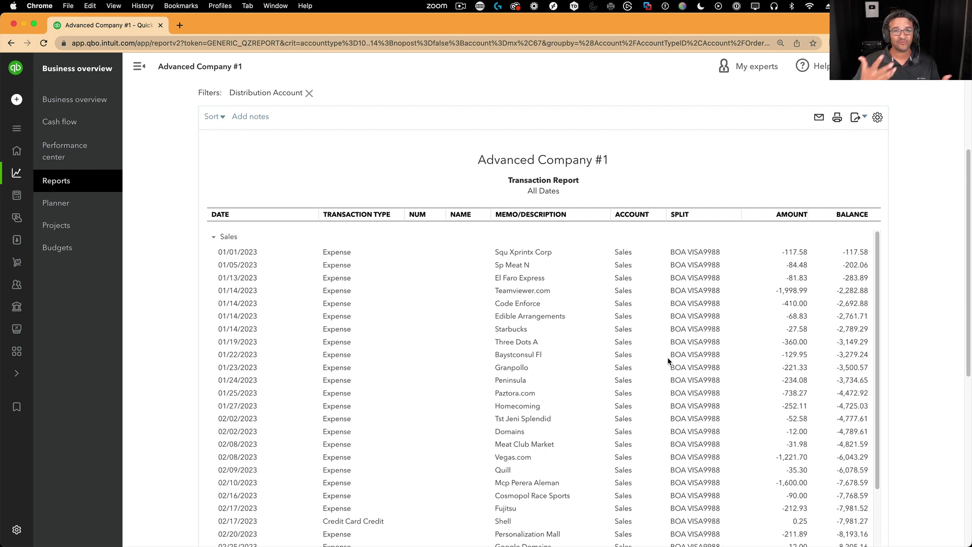
{"action": "scroll", "coordinate": [653, 385], "scroll_direction": "down", "scroll_amount": 5}
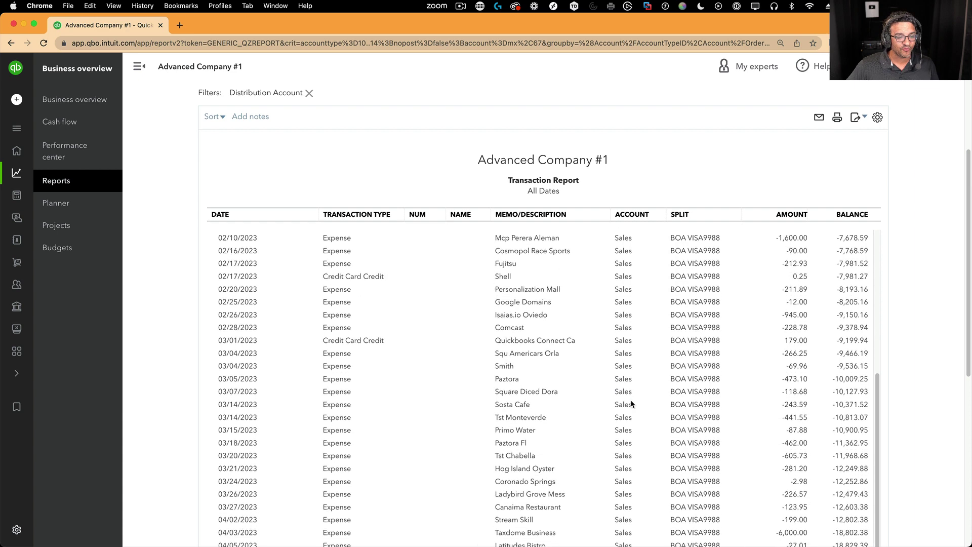
{"action": "scroll", "coordinate": [631, 404], "scroll_direction": "down", "scroll_amount": 1}
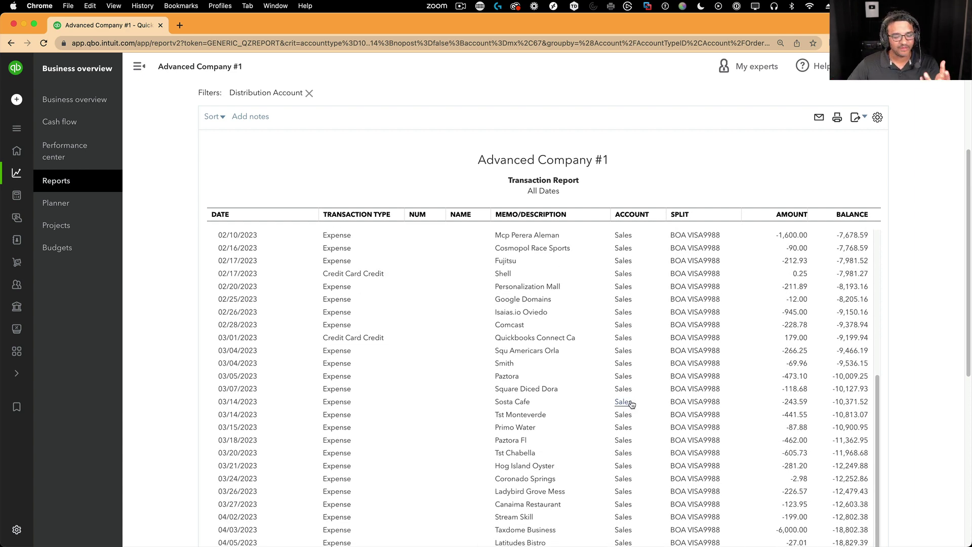
{"action": "scroll", "coordinate": [648, 425], "scroll_direction": "down", "scroll_amount": 2}
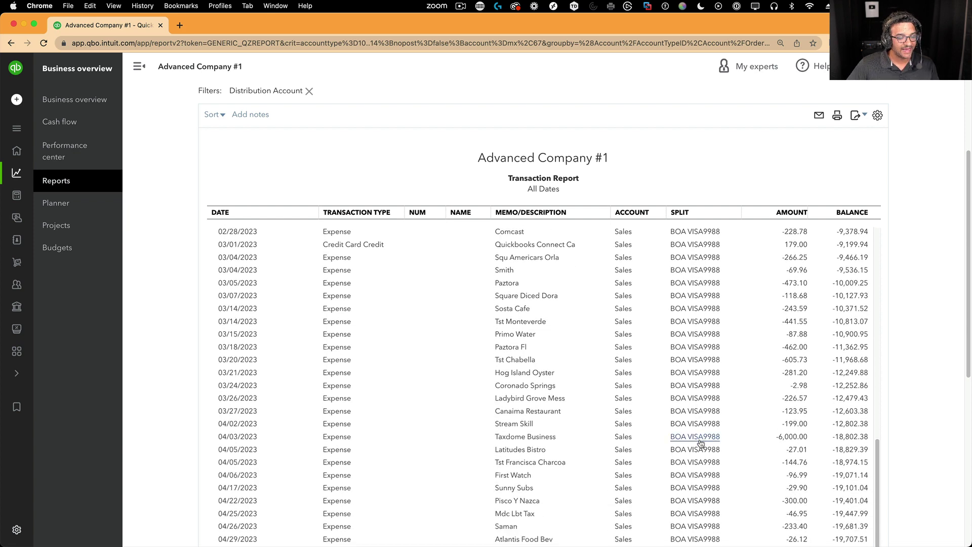
{"action": "scroll", "coordinate": [699, 444], "scroll_direction": "down", "scroll_amount": 4}
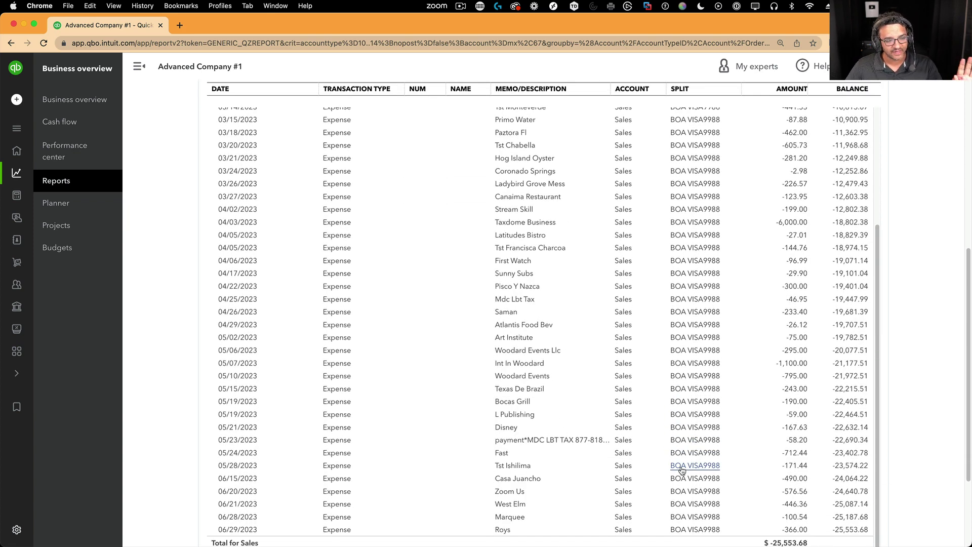
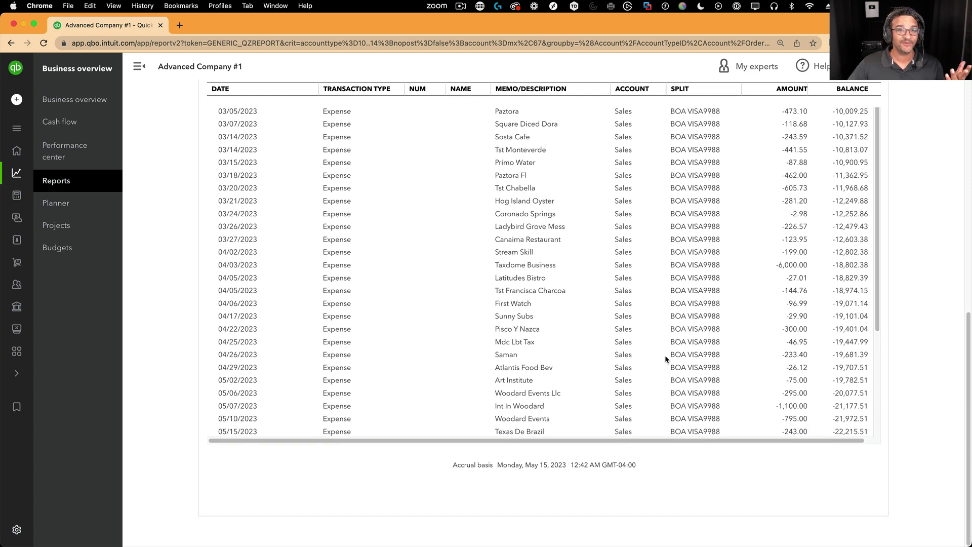
Step: Return from the Sales transaction details to the Profit and Loss summary and review its cost of goods sold and expense lines
{"action": "scroll", "coordinate": [664, 354], "scroll_direction": "up", "scroll_amount": 12}
{"action": "scroll", "coordinate": [276, 283], "scroll_direction": "up", "scroll_amount": 3}
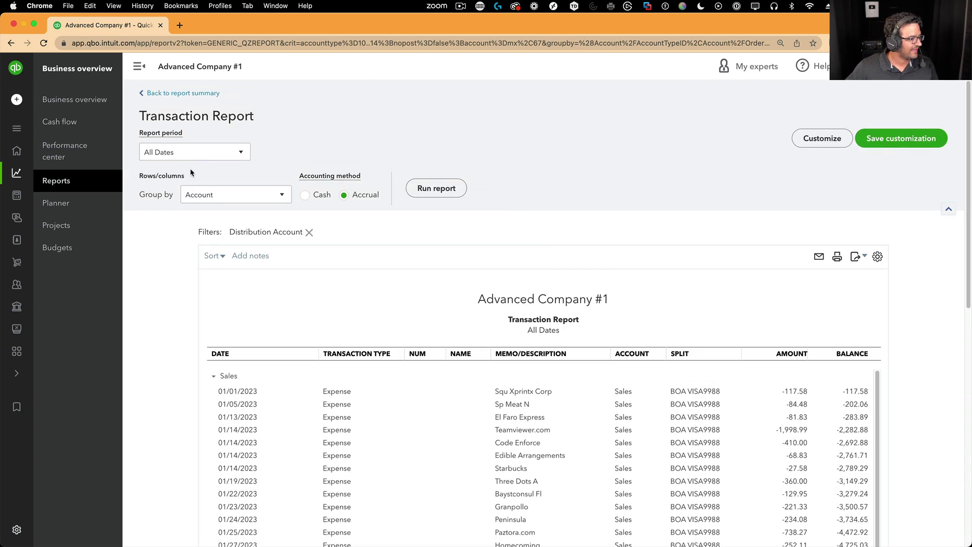
{"action": "left_click", "coordinate": [174, 93]}
{"action": "scroll", "coordinate": [722, 289], "scroll_direction": "down", "scroll_amount": 2}
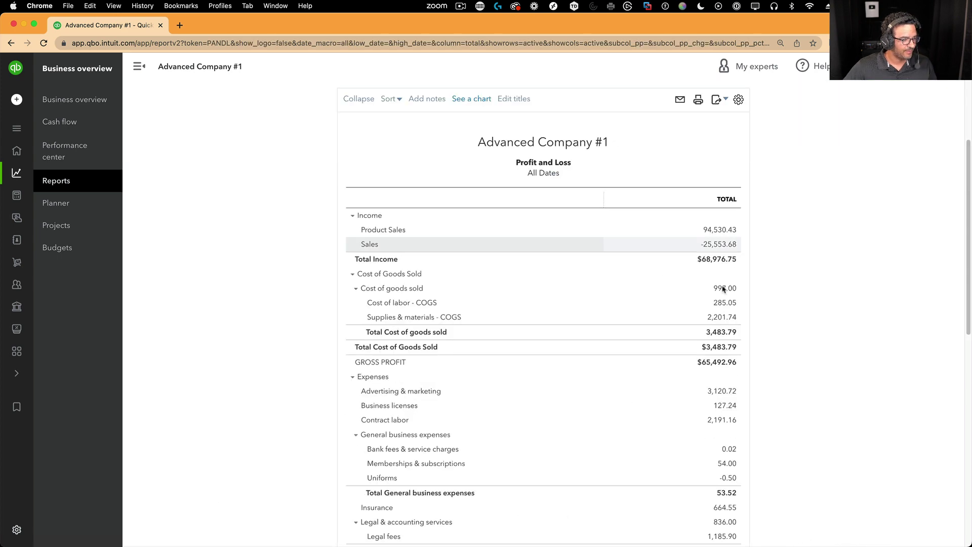
{"action": "scroll", "coordinate": [793, 343], "scroll_direction": "down", "scroll_amount": 8}
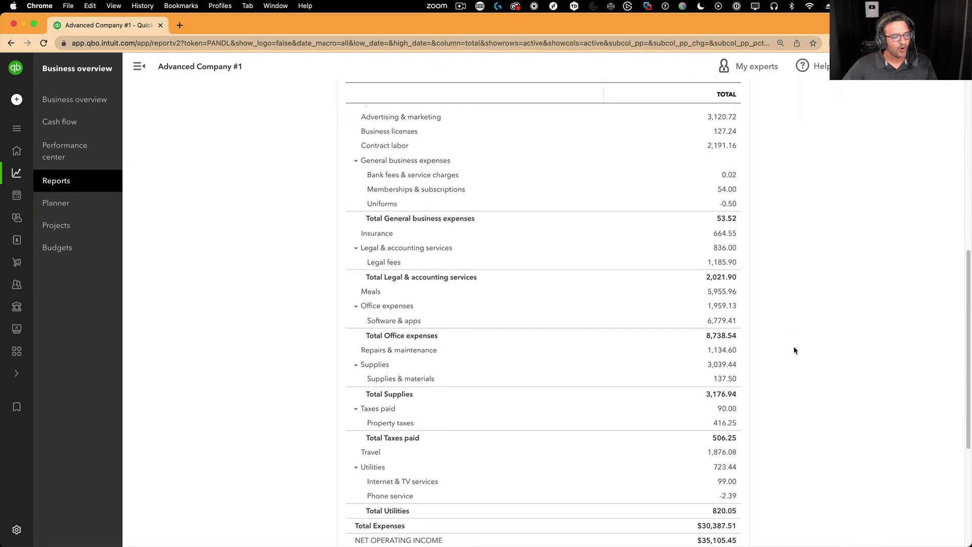
{"action": "scroll", "coordinate": [795, 346], "scroll_direction": "down", "scroll_amount": 2}
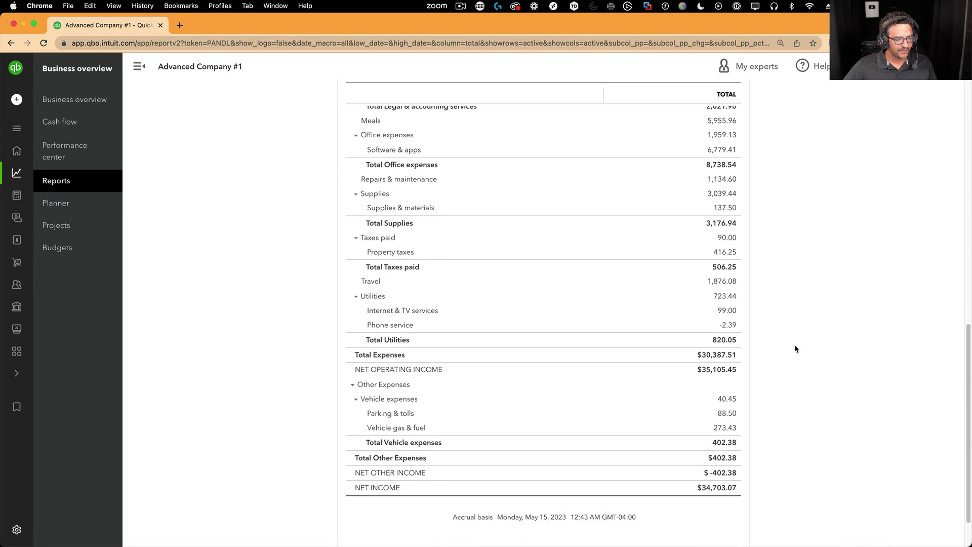
{"action": "scroll", "coordinate": [800, 339], "scroll_direction": "up", "scroll_amount": 12}
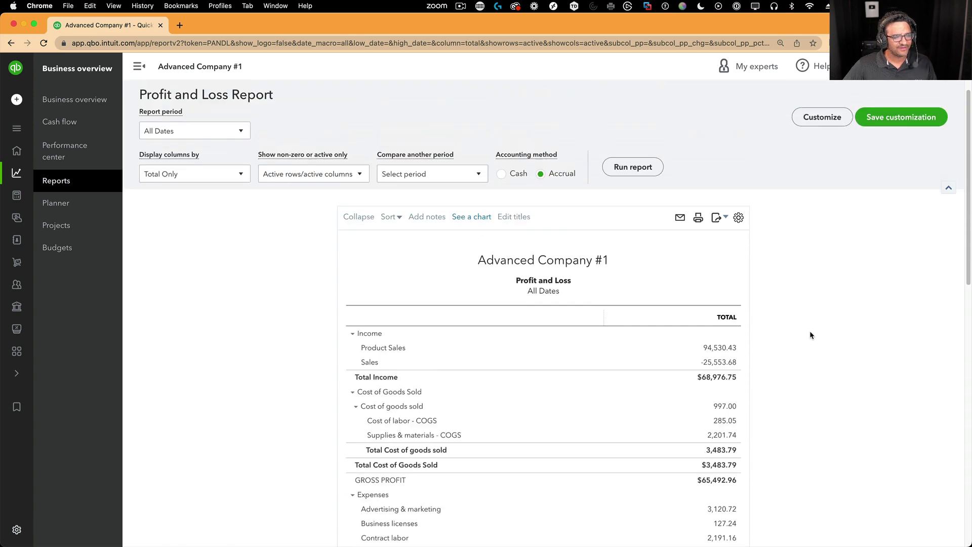
{"action": "scroll", "coordinate": [813, 334], "scroll_direction": "down", "scroll_amount": 4}
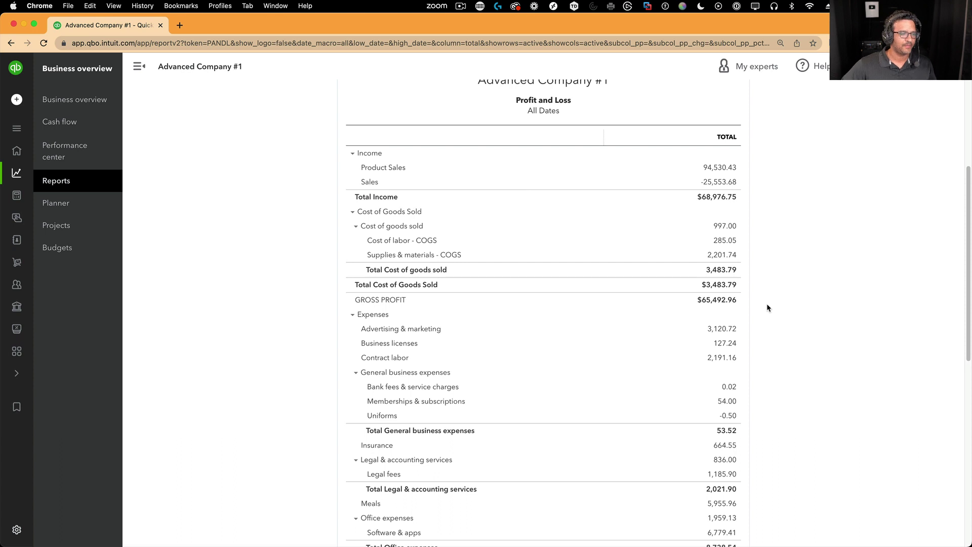
{"action": "scroll", "coordinate": [766, 307], "scroll_direction": "down", "scroll_amount": 4}
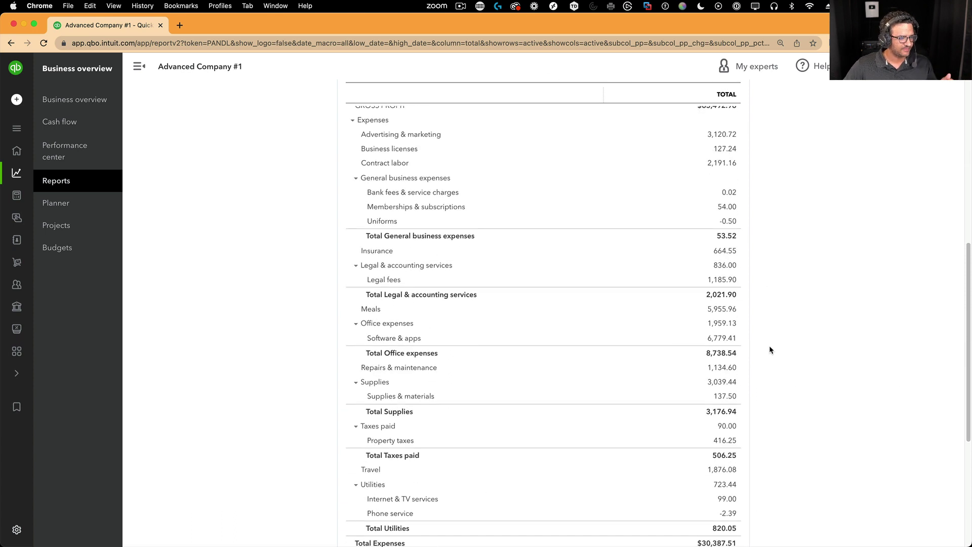
{"action": "scroll", "coordinate": [767, 347], "scroll_direction": "down", "scroll_amount": 1}
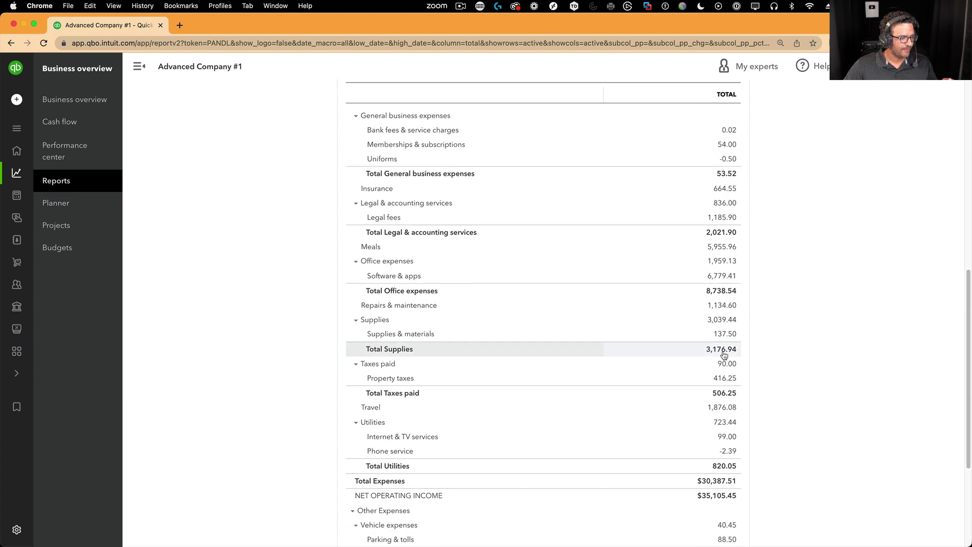
Step: Open the transaction details behind Total Office expenses and examine which vendors were categorized directly under Office expenses
{"action": "left_click", "coordinate": [715, 292]}
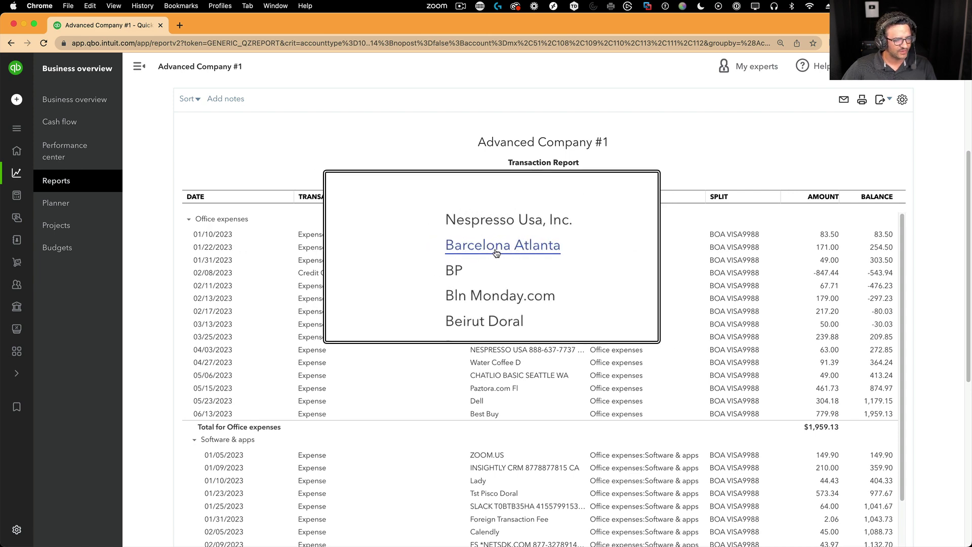
{"action": "scroll", "coordinate": [506, 258], "scroll_direction": "down", "scroll_amount": 1}
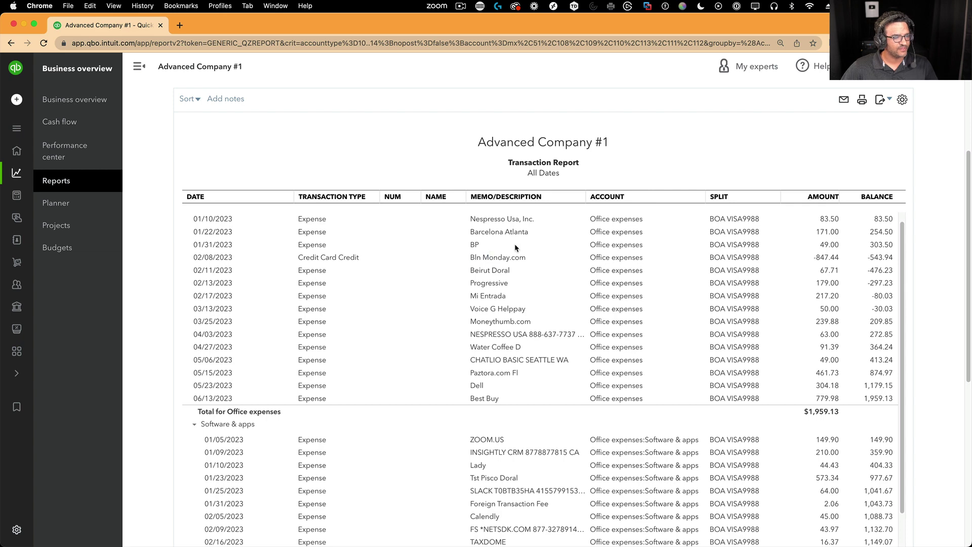
{"action": "scroll", "coordinate": [514, 244], "scroll_direction": "up", "scroll_amount": 2}
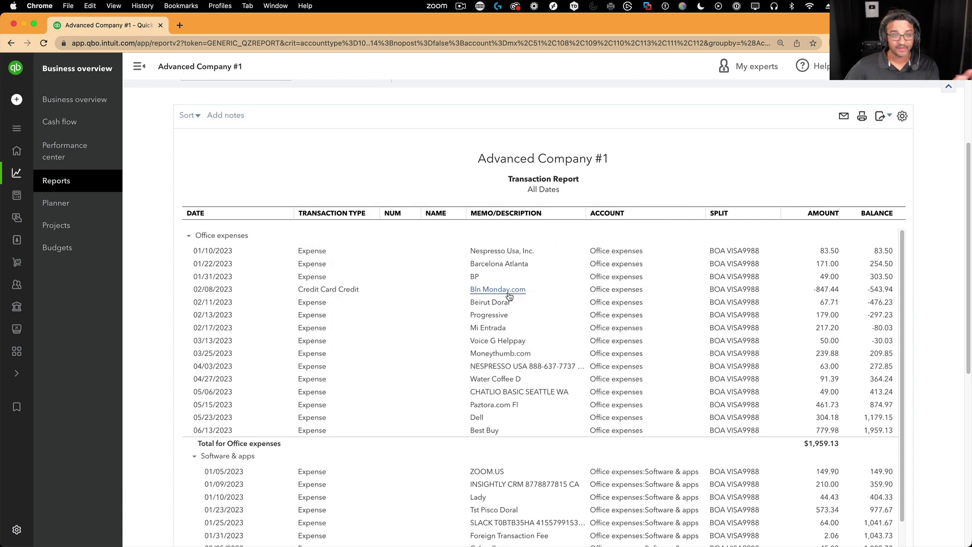
{"action": "scroll", "coordinate": [484, 307], "scroll_direction": "down", "scroll_amount": 2}
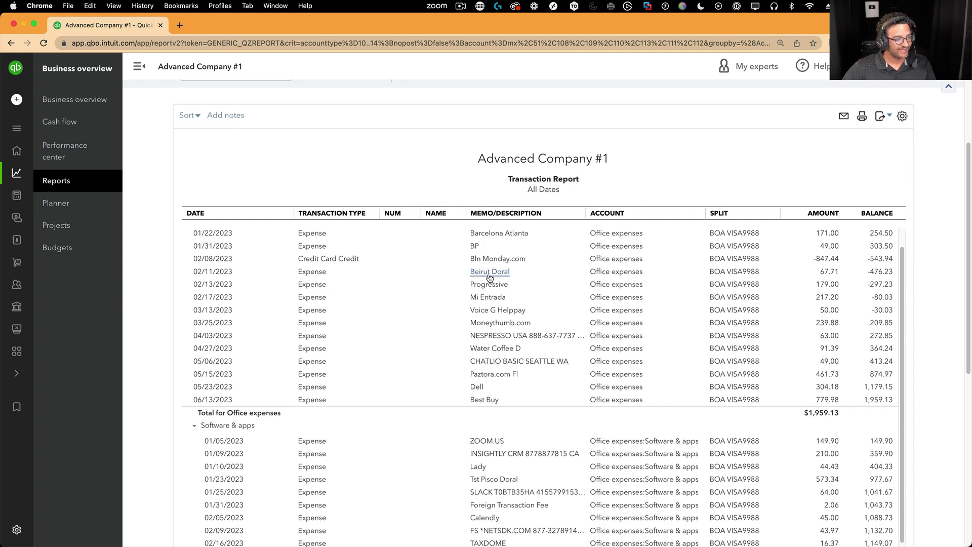
{"action": "scroll", "coordinate": [529, 277], "scroll_direction": "up", "scroll_amount": 1}
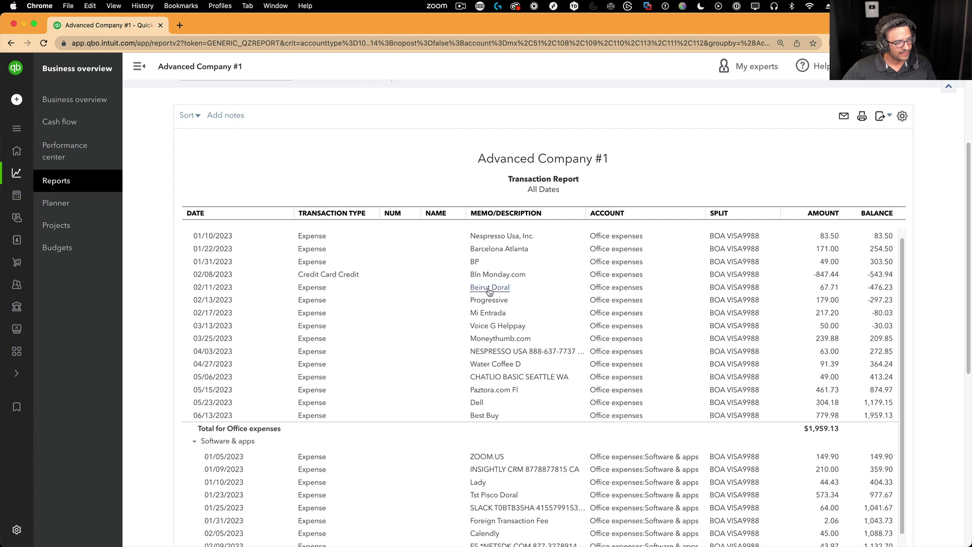
{"action": "scroll", "coordinate": [543, 298], "scroll_direction": "down", "scroll_amount": 1}
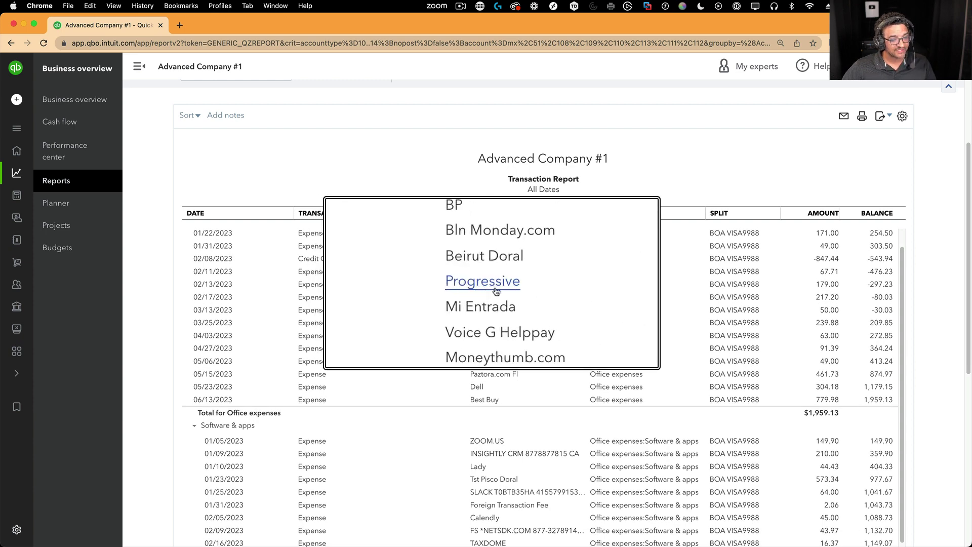
{"action": "scroll", "coordinate": [496, 288], "scroll_direction": "up", "scroll_amount": 1}
{"action": "scroll", "coordinate": [507, 344], "scroll_direction": "down", "scroll_amount": 1}
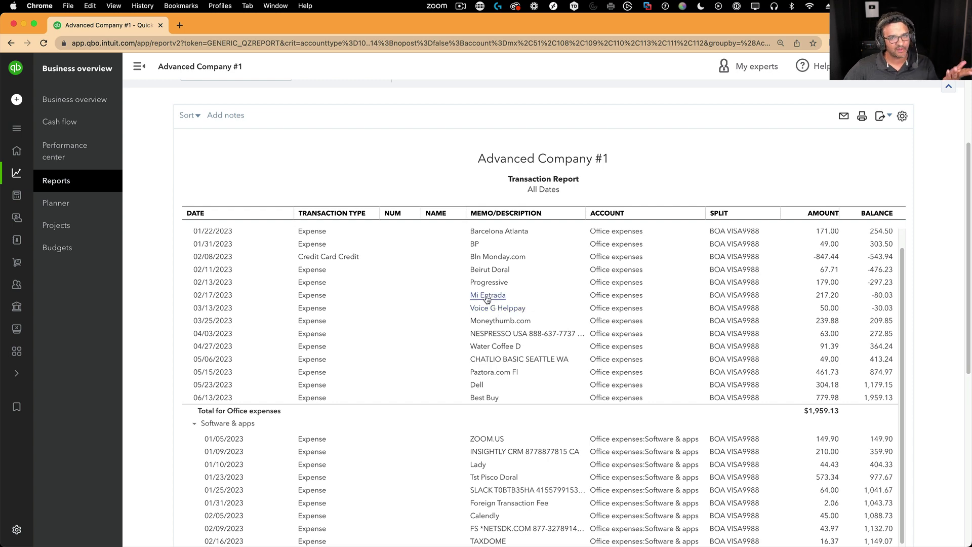
{"action": "scroll", "coordinate": [527, 366], "scroll_direction": "down", "scroll_amount": 2}
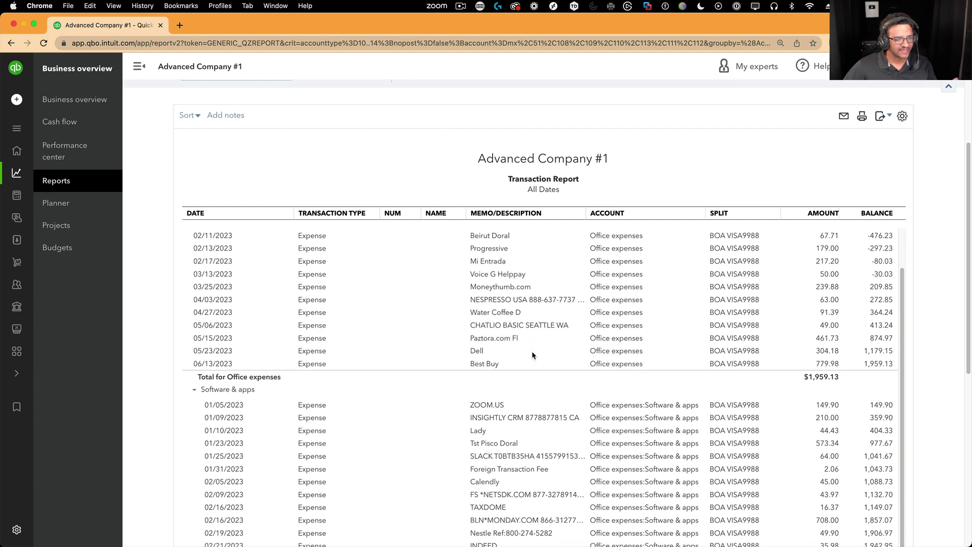
{"action": "scroll", "coordinate": [531, 351], "scroll_direction": "down", "scroll_amount": 2}
{"action": "scroll", "coordinate": [509, 335], "scroll_direction": "up", "scroll_amount": 2}
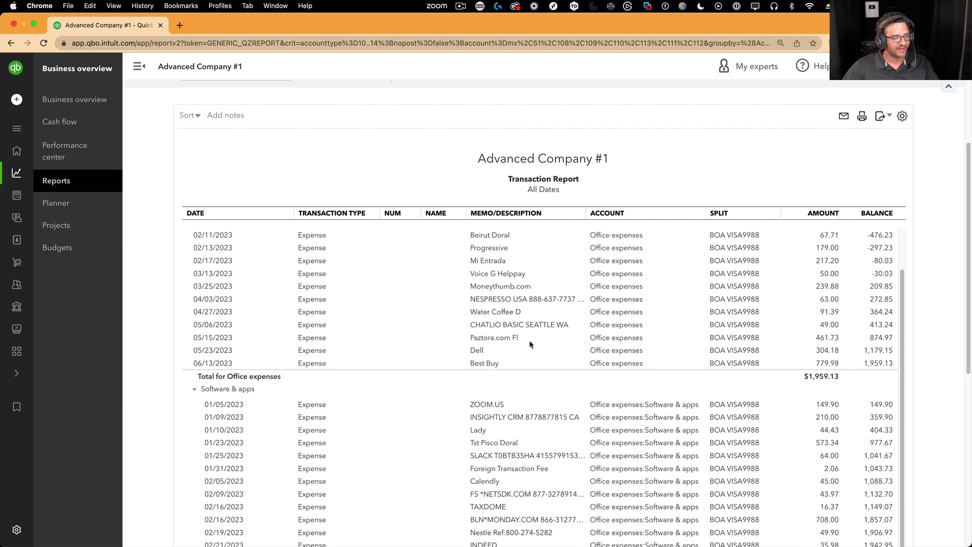
{"action": "scroll", "coordinate": [575, 367], "scroll_direction": "up", "scroll_amount": 2}
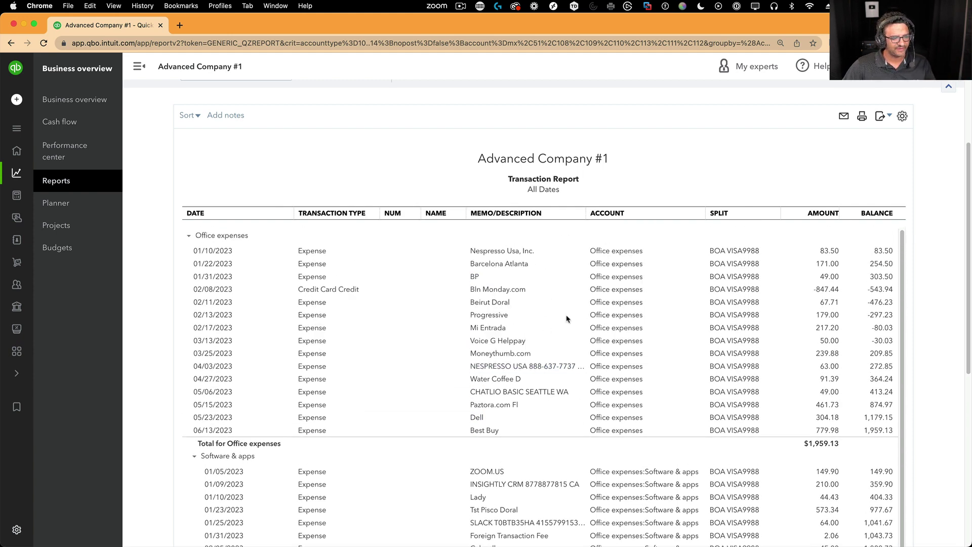
Step: Examine the transactions categorized under the Software & apps sub-account for vendors that do not belong there
{"action": "scroll", "coordinate": [538, 336], "scroll_direction": "down", "scroll_amount": 8}
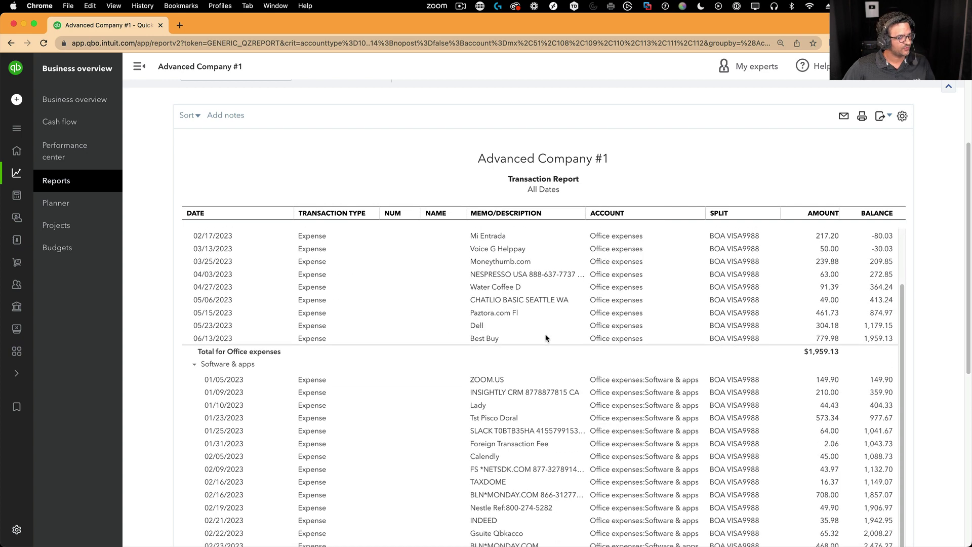
{"action": "scroll", "coordinate": [566, 374], "scroll_direction": "down", "scroll_amount": 1}
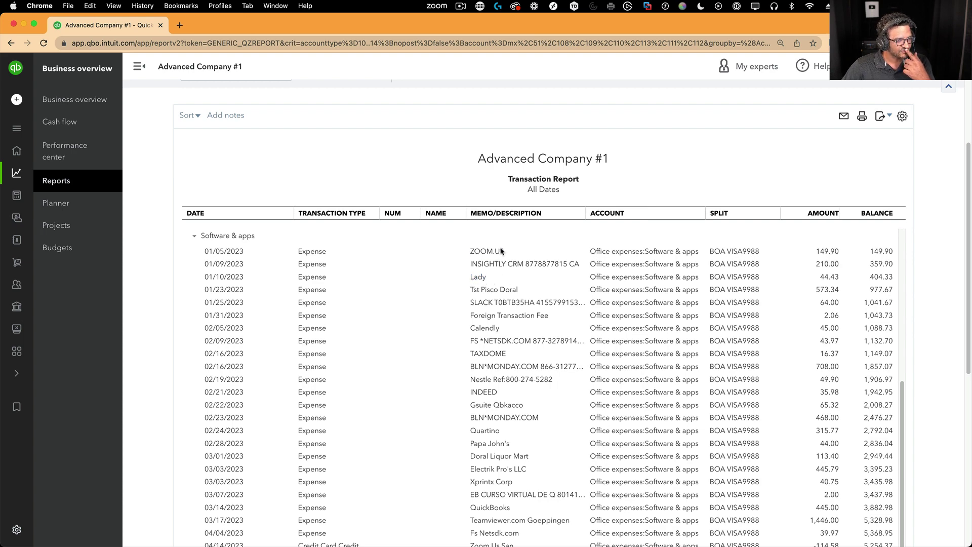
{"action": "scroll", "coordinate": [509, 338], "scroll_direction": "down", "scroll_amount": 1}
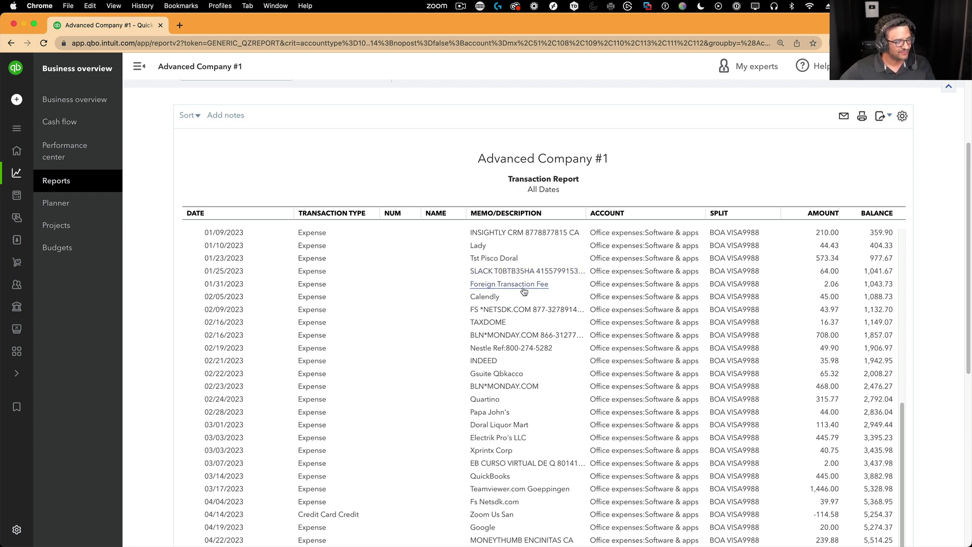
{"action": "scroll", "coordinate": [499, 309], "scroll_direction": "down", "scroll_amount": 1}
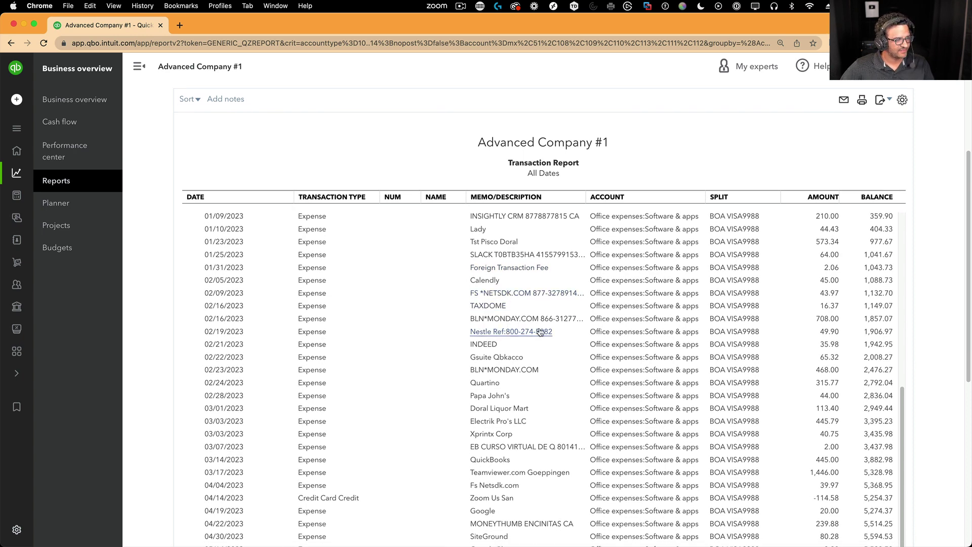
{"action": "scroll", "coordinate": [539, 331], "scroll_direction": "down", "scroll_amount": 1}
{"action": "scroll", "coordinate": [549, 349], "scroll_direction": "down", "scroll_amount": 6}
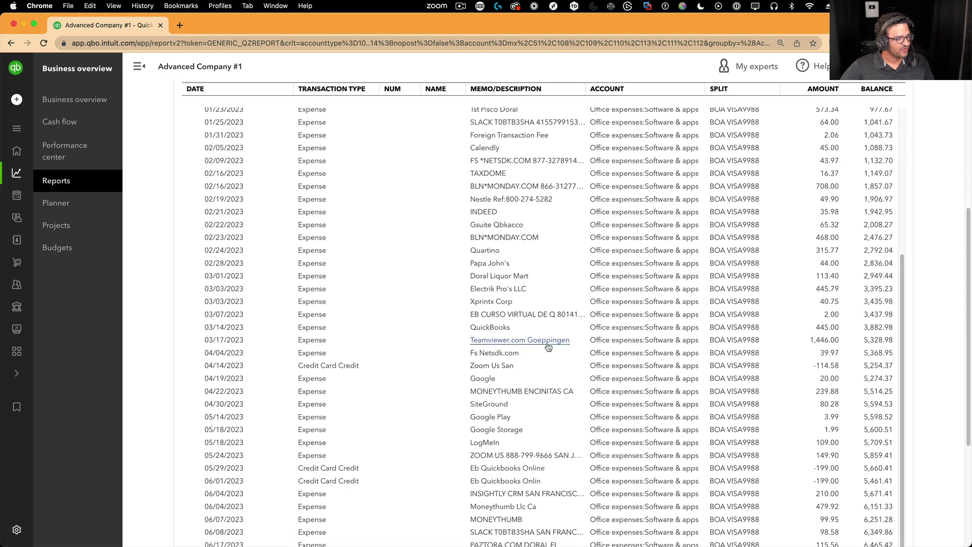
{"action": "scroll", "coordinate": [512, 276], "scroll_direction": "down", "scroll_amount": 1}
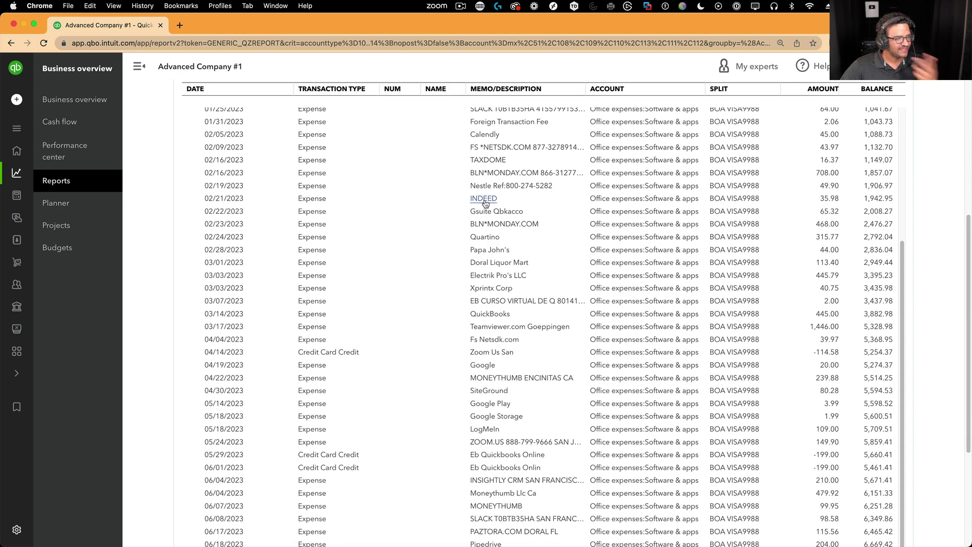
{"action": "scroll", "coordinate": [501, 279], "scroll_direction": "down", "scroll_amount": 1}
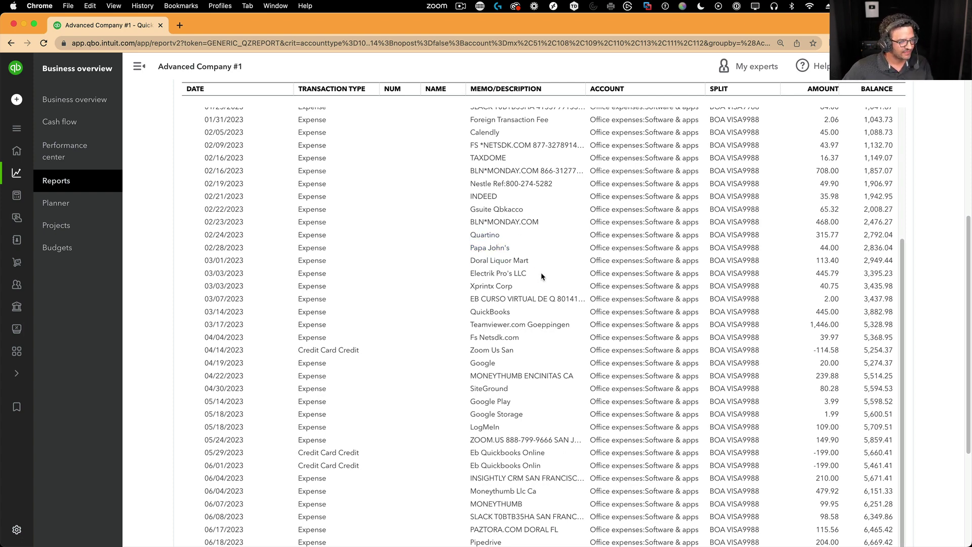
{"action": "scroll", "coordinate": [541, 277], "scroll_direction": "down", "scroll_amount": 2}
{"action": "scroll", "coordinate": [493, 235], "scroll_direction": "up", "scroll_amount": 3}
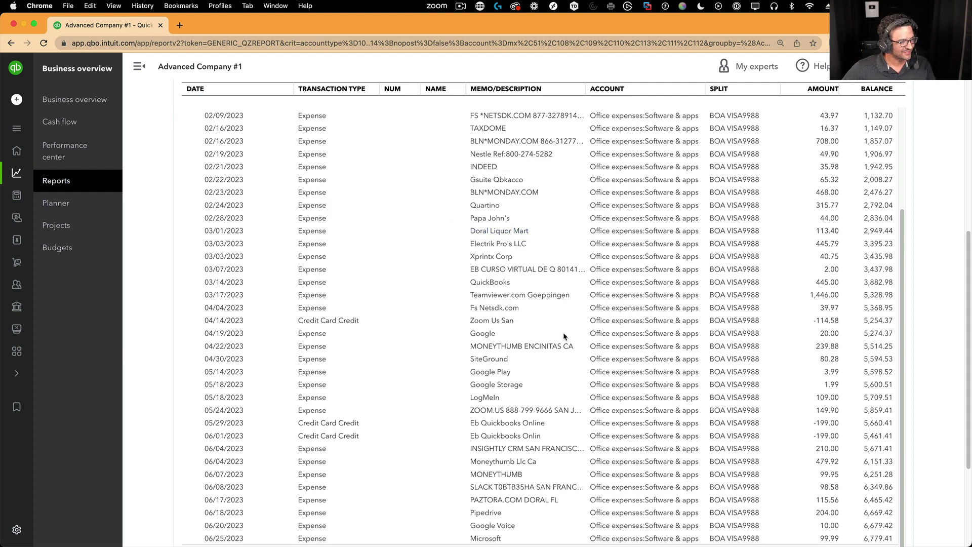
{"action": "scroll", "coordinate": [564, 335], "scroll_direction": "down", "scroll_amount": 3}
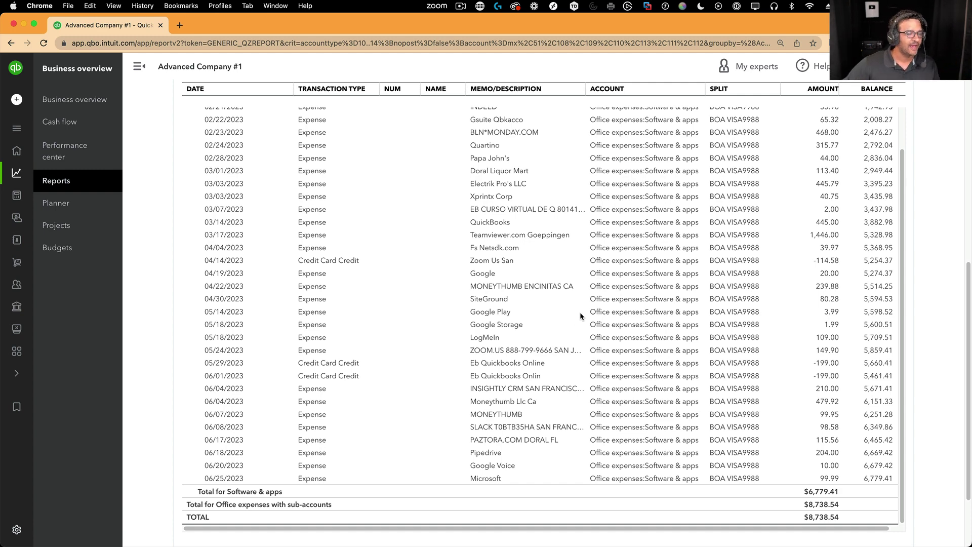
Step: Go back to the Profit and Loss summary and review the remaining expense lines down to net income
{"action": "scroll", "coordinate": [538, 254], "scroll_direction": "up", "scroll_amount": 5}
{"action": "scroll", "coordinate": [499, 257], "scroll_direction": "up", "scroll_amount": 10}
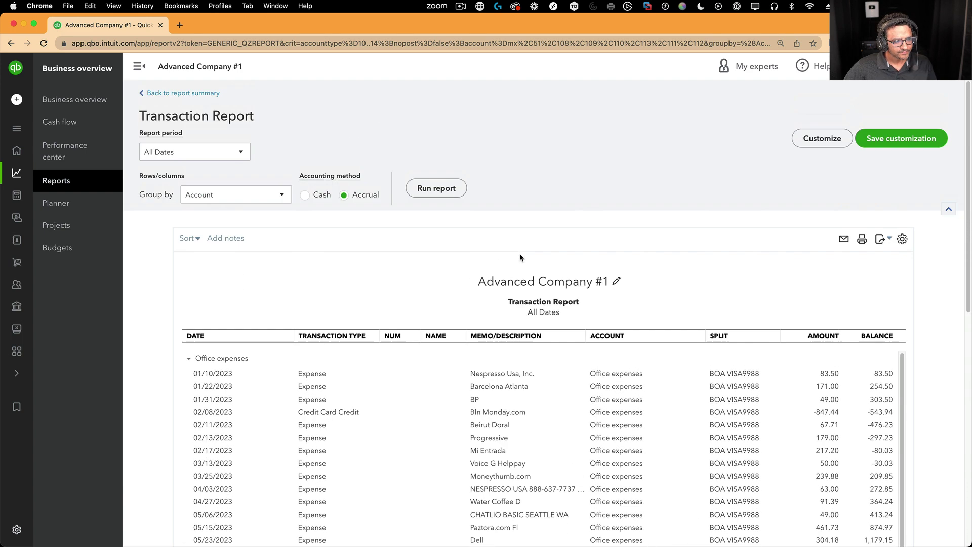
{"action": "key", "text": "super+Left"}
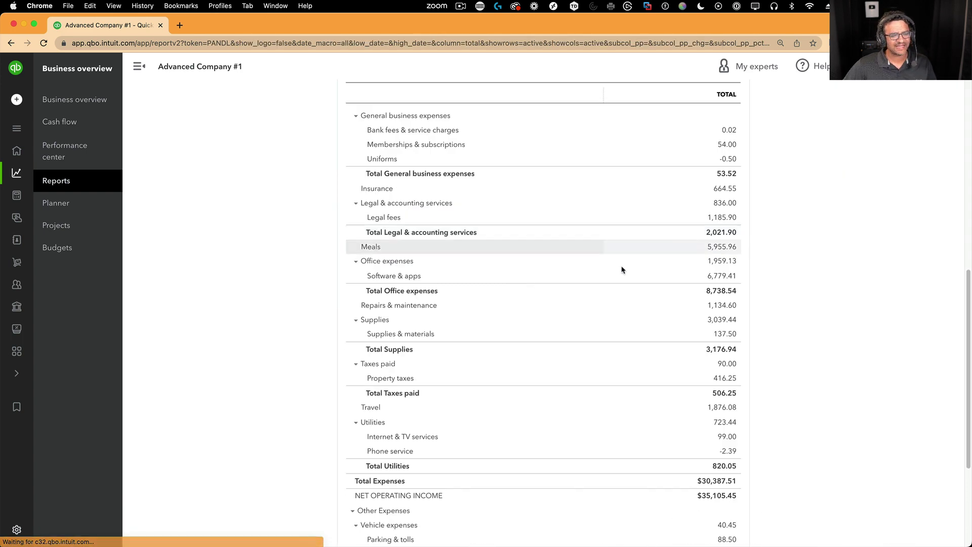
{"action": "scroll", "coordinate": [763, 334], "scroll_direction": "down", "scroll_amount": 3}
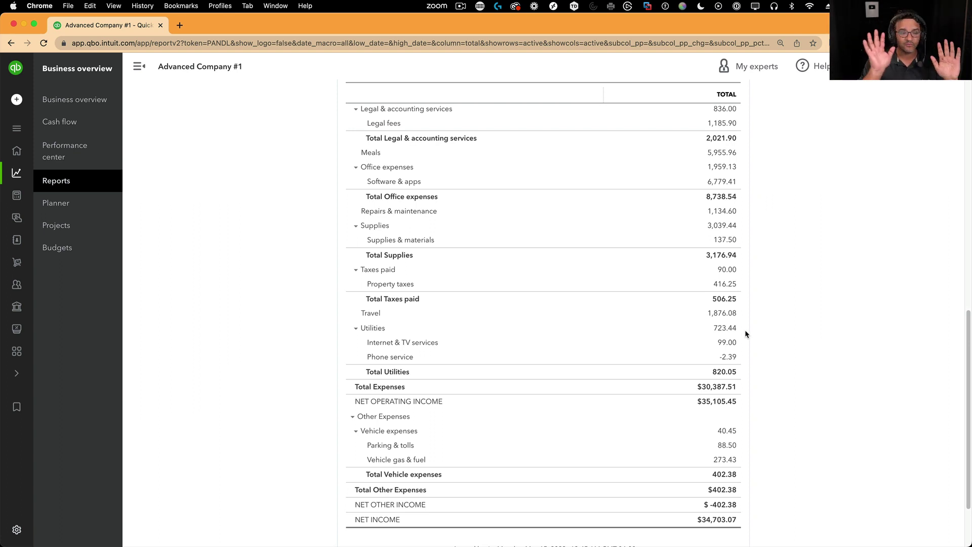
Step: Close the Advanced Company #1 report, switch to the Advanced Company #2 Profit and Loss report, and enlarge its browser window to full width
{"action": "left_click", "coordinate": [160, 25]}
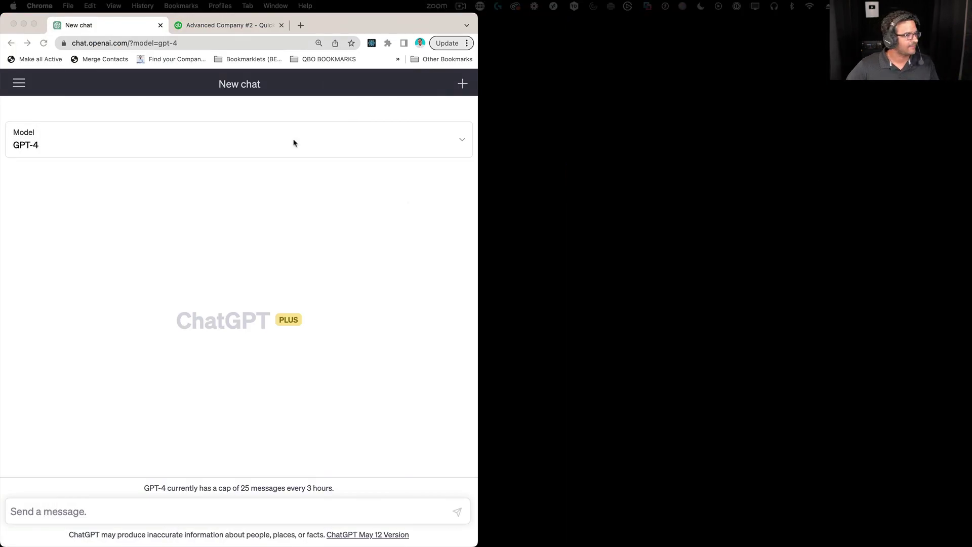
{"action": "left_click", "coordinate": [243, 26]}
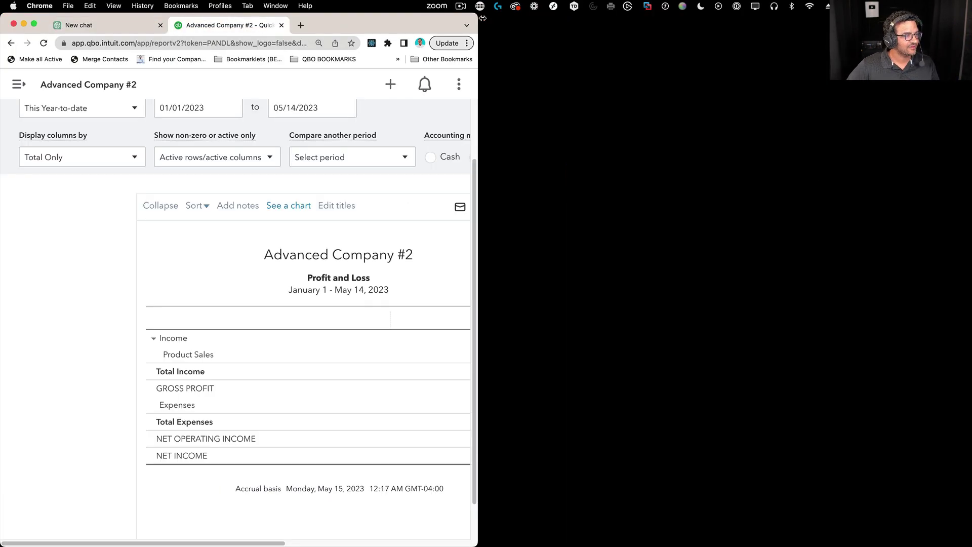
{"action": "double_click", "coordinate": [483, 18]}
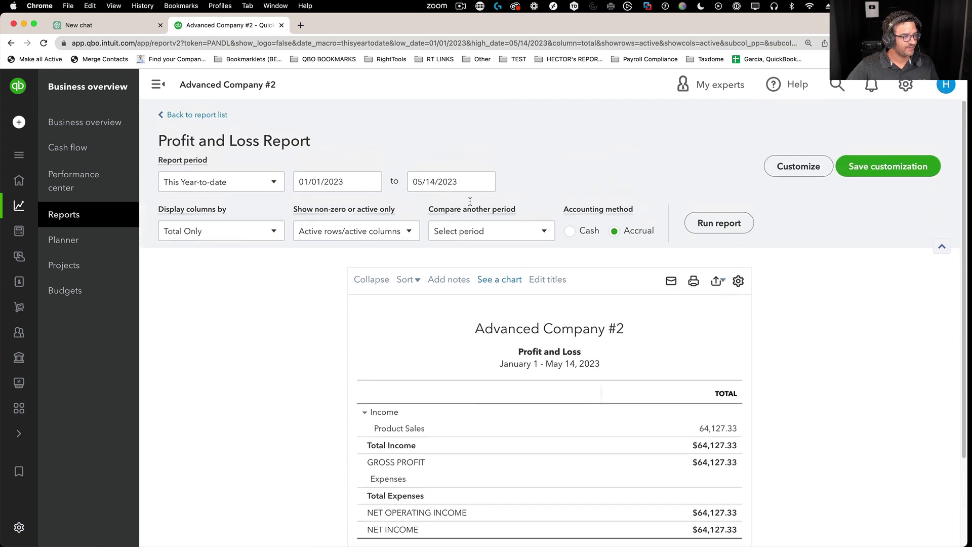
Step: Set the Advanced Company #2 Profit and Loss report period to All Dates and run the report
{"action": "left_click", "coordinate": [221, 182]}
{"action": "left_click", "coordinate": [185, 202]}
{"action": "left_click", "coordinate": [709, 223]}
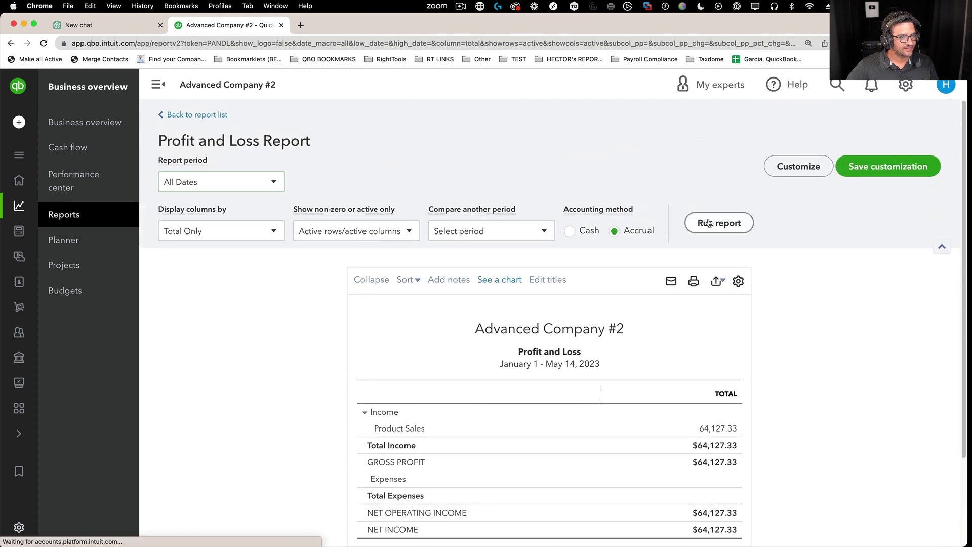
Step: Switch from the Advanced Company #2 report to ChatGPT and arrange its window side by side with the BOA CC 2023 workbook in Excel
{"action": "scroll", "coordinate": [840, 343], "scroll_direction": "down", "scroll_amount": 3}
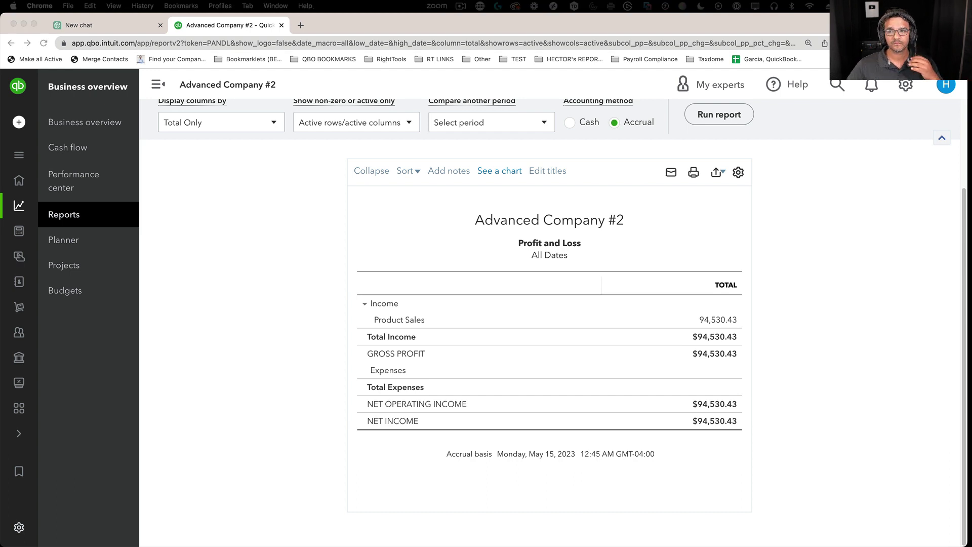
{"action": "left_click", "coordinate": [211, 136]}
{"action": "left_click", "coordinate": [96, 25]}
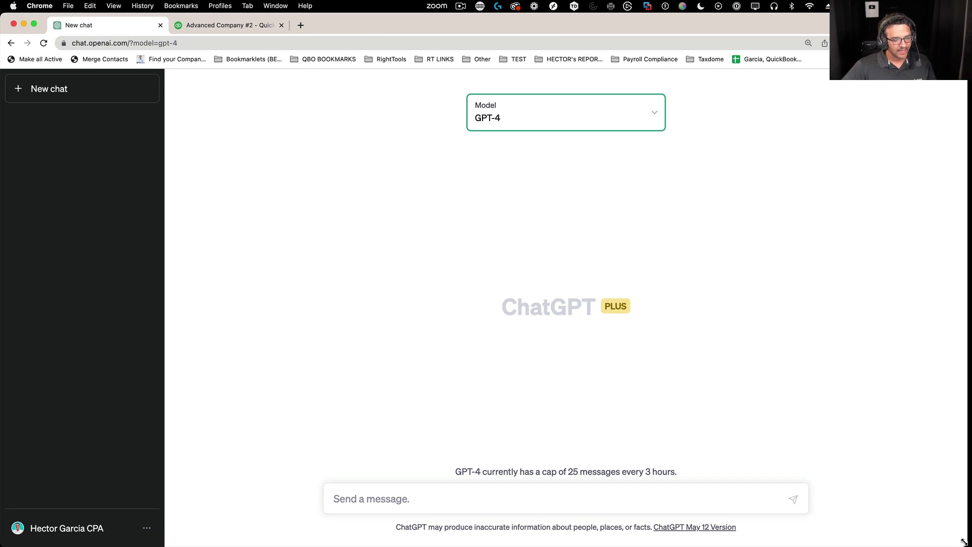
{"action": "left_click_drag", "start_coordinate": [966, 543], "coordinate": [475, 545]}
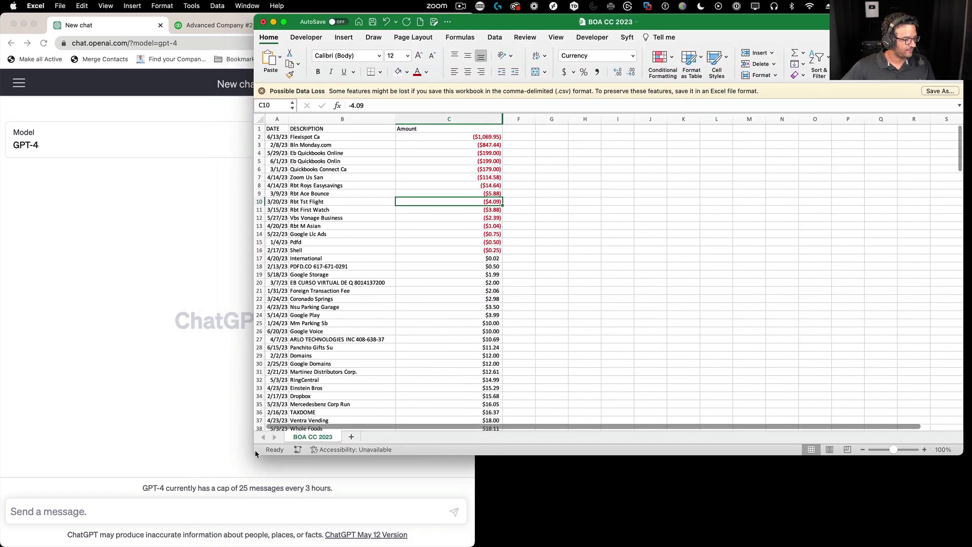
{"action": "left_click_drag", "start_coordinate": [255, 453], "coordinate": [570, 543]}
{"action": "left_click_drag", "start_coordinate": [477, 263], "coordinate": [567, 261]}
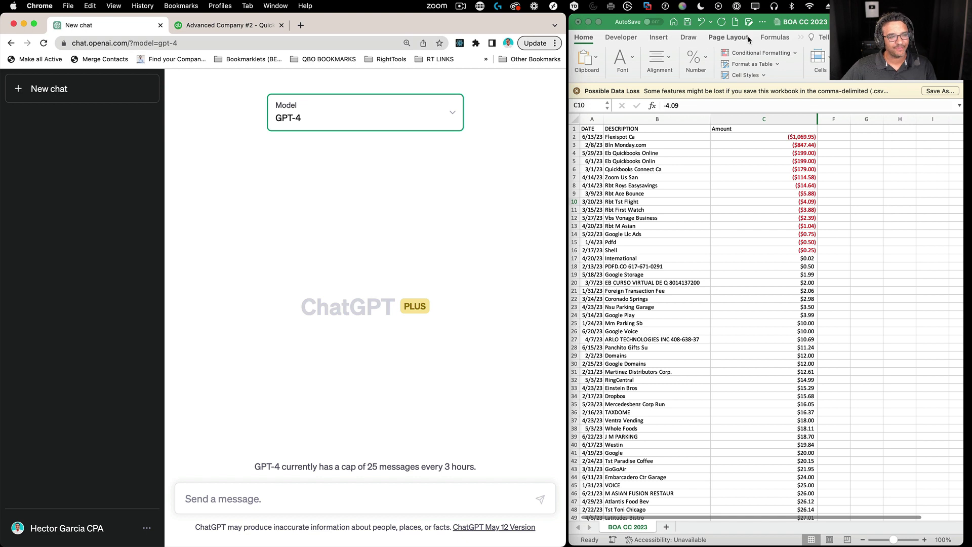
Step: Set the zoom of the BOA CC 2023 worksheet to 150% and select the Zoom Us San description cell
{"action": "left_click", "coordinate": [600, 47]}
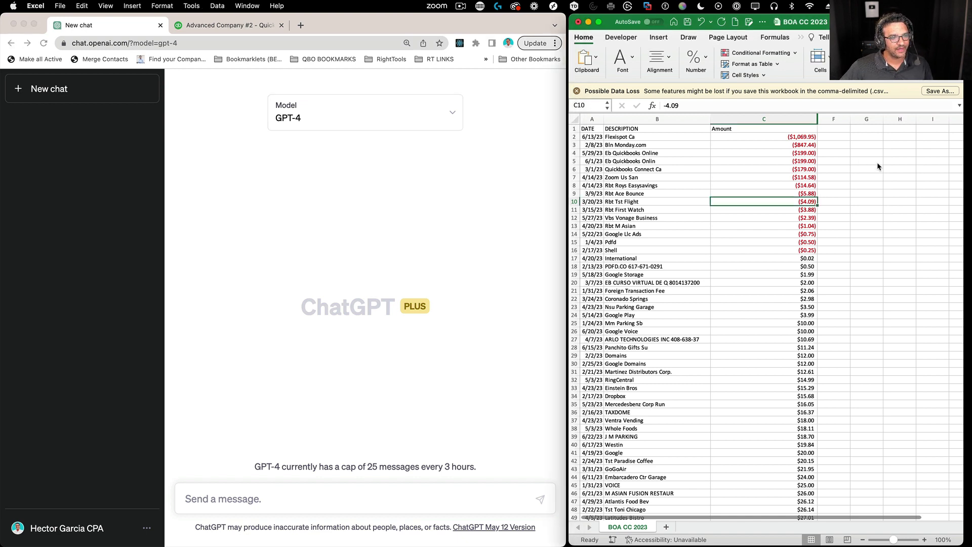
{"action": "left_click", "coordinate": [800, 38]}
{"action": "left_click", "coordinate": [810, 69]}
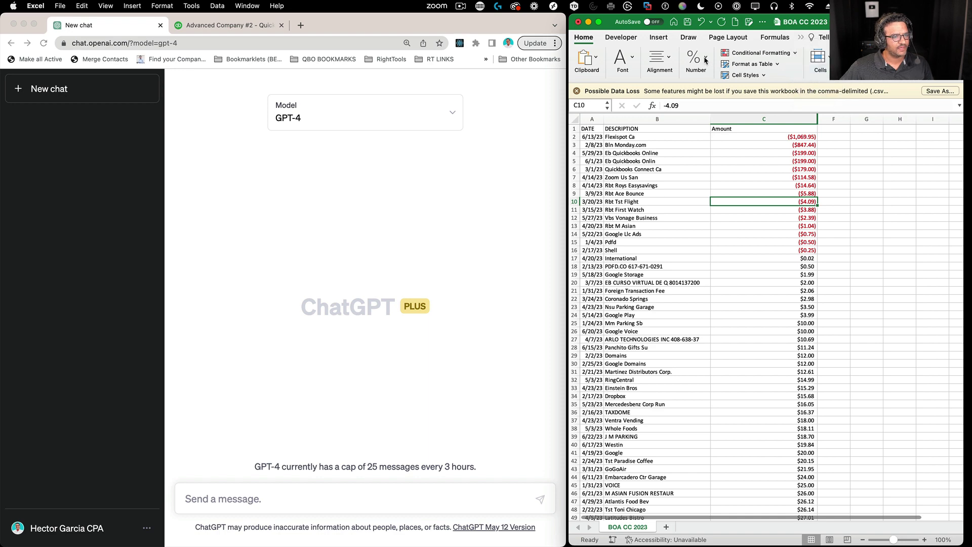
{"action": "left_click", "coordinate": [824, 55]}
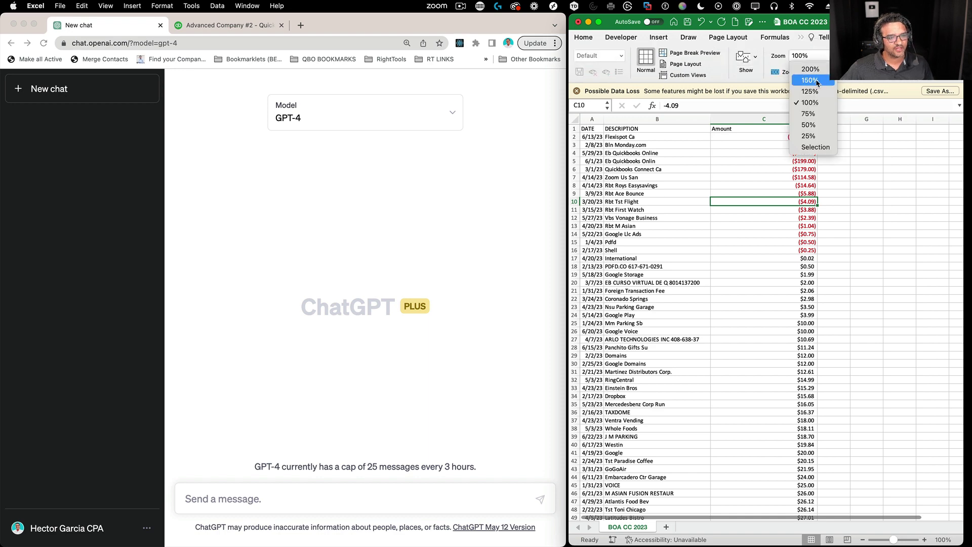
{"action": "left_click", "coordinate": [799, 90]}
{"action": "left_click", "coordinate": [752, 208]}
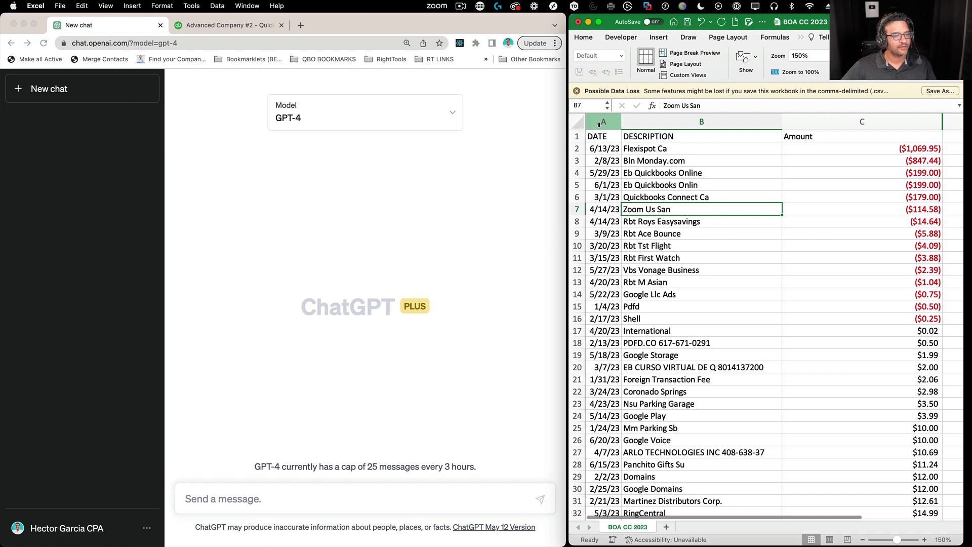
Step: Send ChatGPT the message "I have a small business marketing consulting company in Miami, FL" and stop its response mid-generation
{"action": "left_click", "coordinate": [260, 498]}
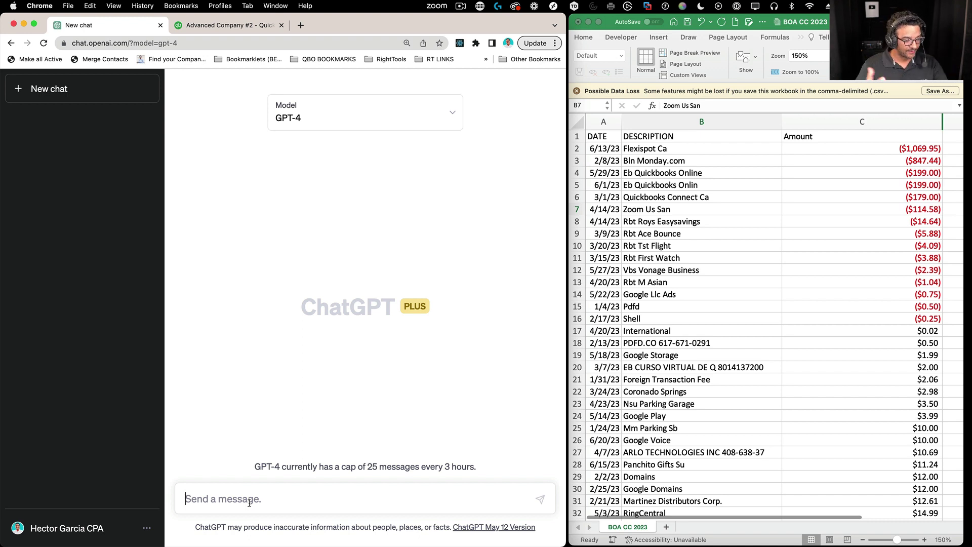
{"action": "type", "text": "I have "}
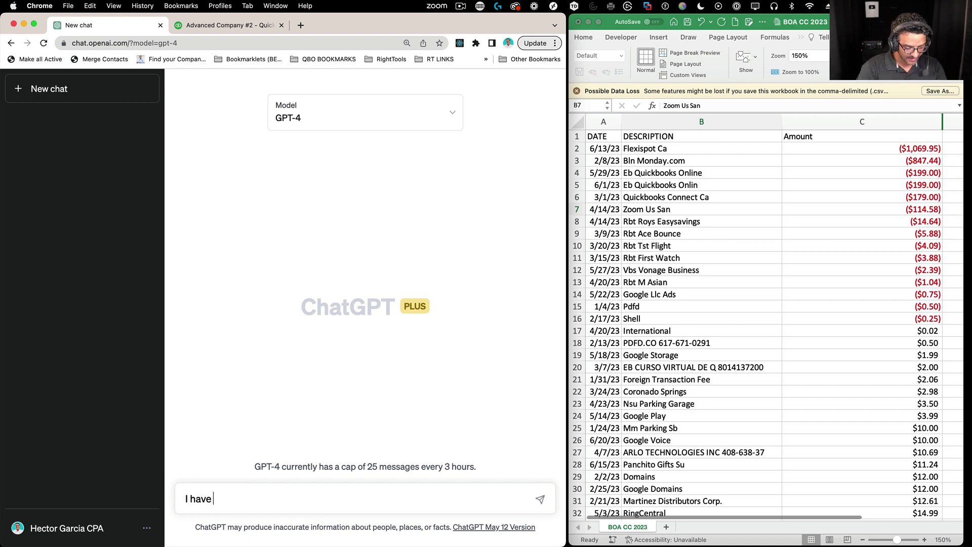
{"action": "type", "text": "a samll"}
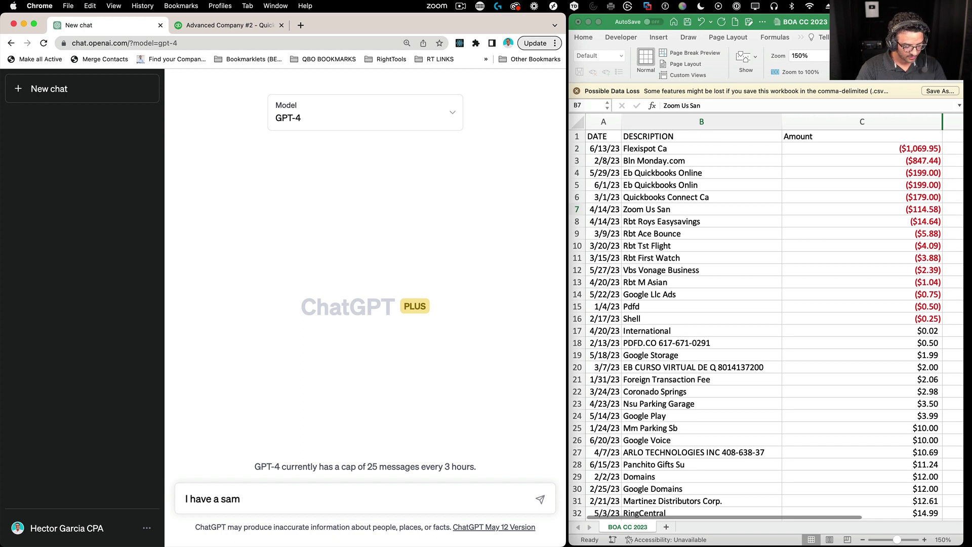
{"action": "key", "text": "BackSpace"}
{"action": "key", "text": "BackSpace"}
{"action": "key", "text": "BackSpace"}
{"action": "type", "text": "small busine"}
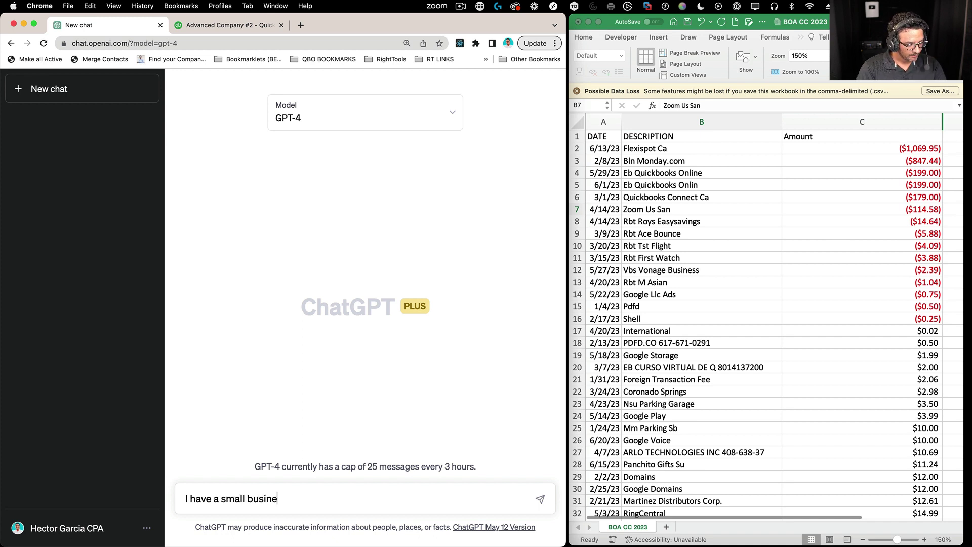
{"action": "type", "text": "ss marketing "}
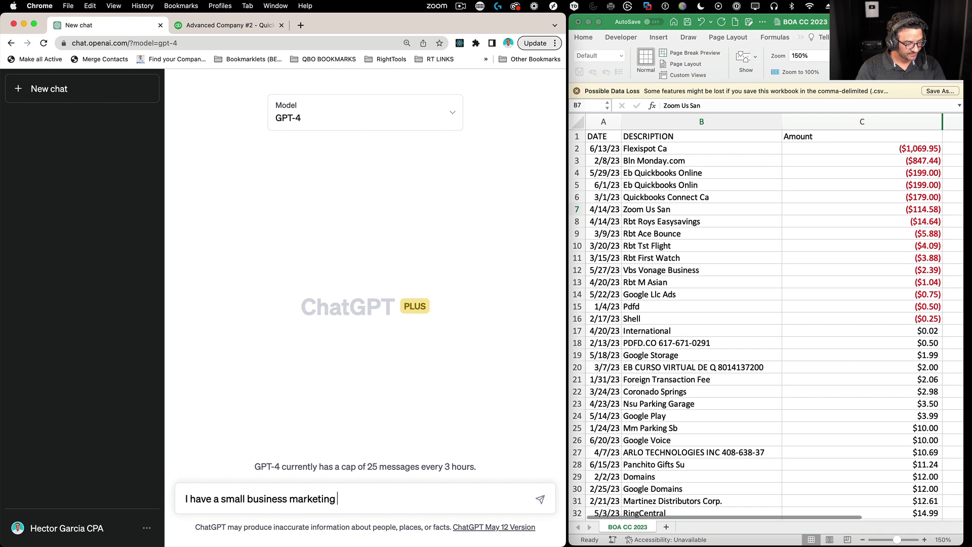
{"action": "type", "text": "consulting company "}
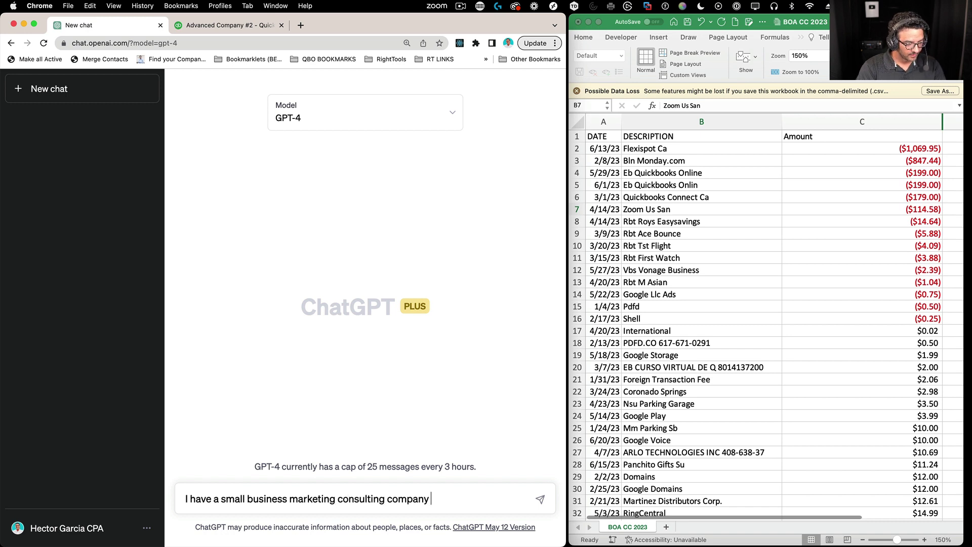
{"action": "type", "text": "in Mianm"}
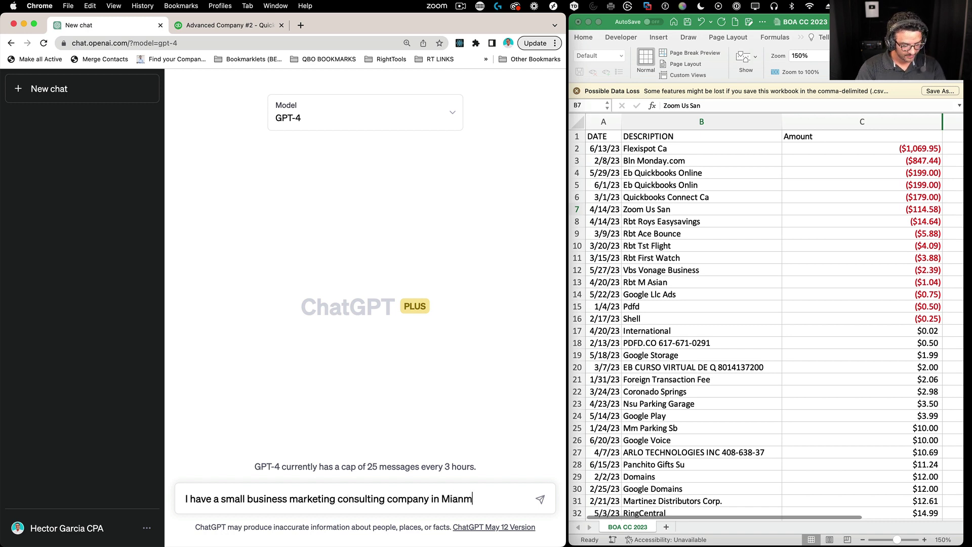
{"action": "type", "text": "i, mi "}
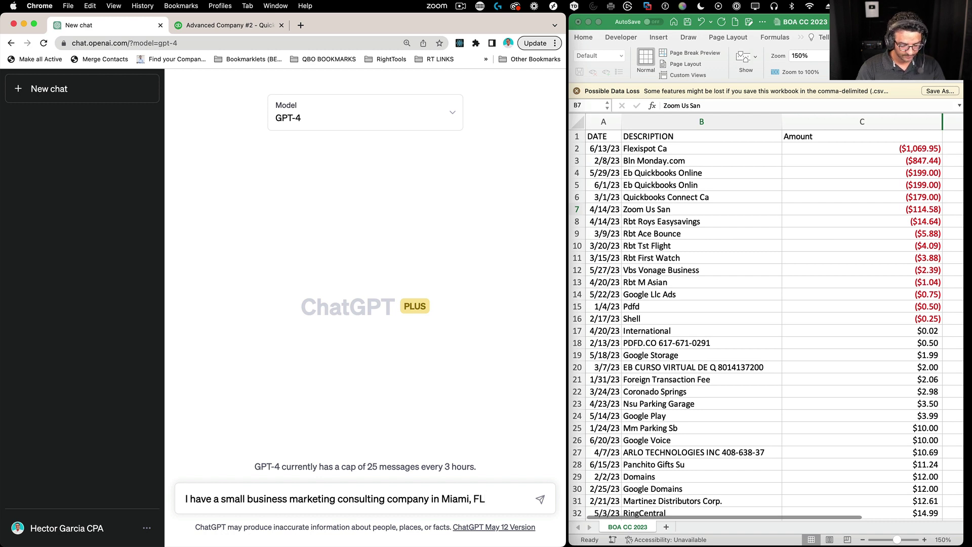
{"action": "type", "text": "FL"}
{"action": "key", "text": "Return"}
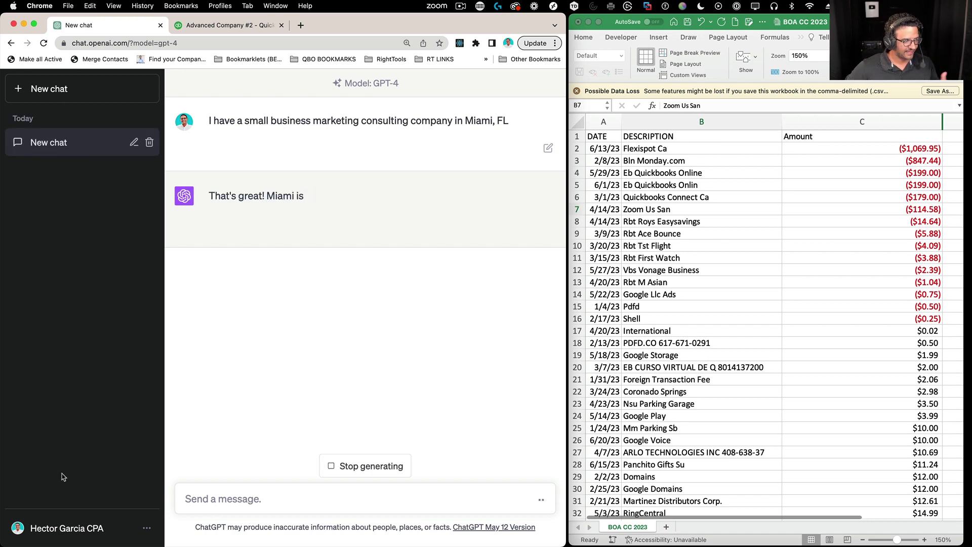
{"action": "left_click", "coordinate": [364, 466]}
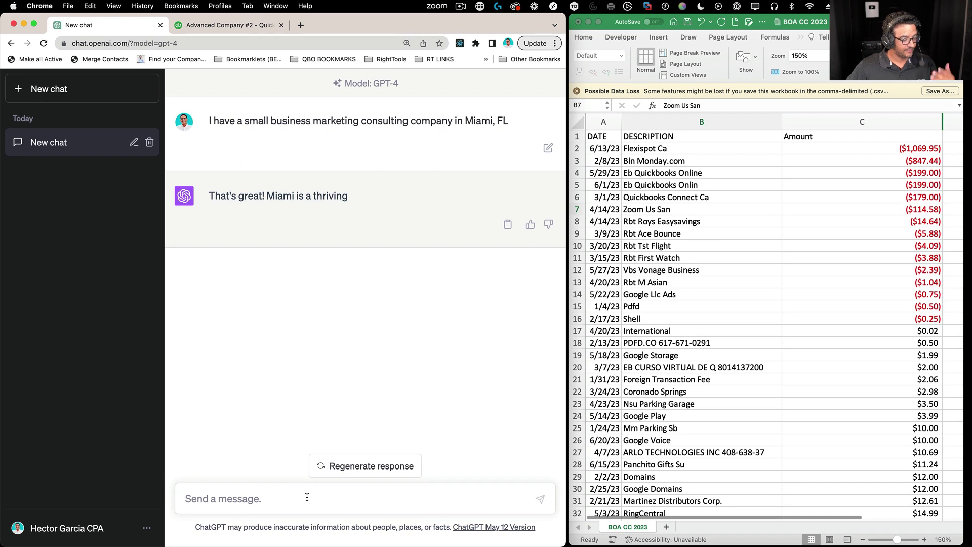
Step: Begin a new ChatGPT message with "I am going to give you a list of transactions with a date, description, and amount"
{"action": "type", "text": "I am going t"}
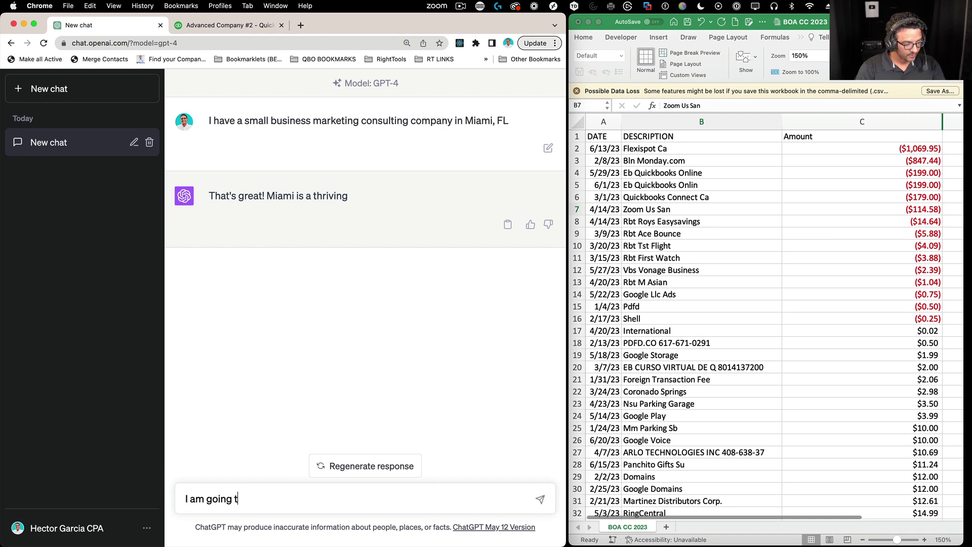
{"action": "type", "text": "o give you a "}
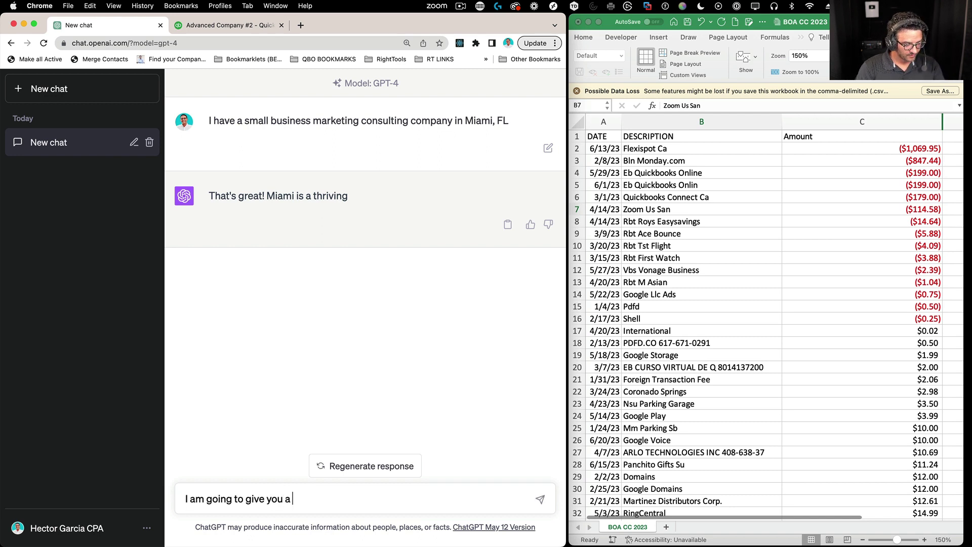
{"action": "type", "text": "list of tr"}
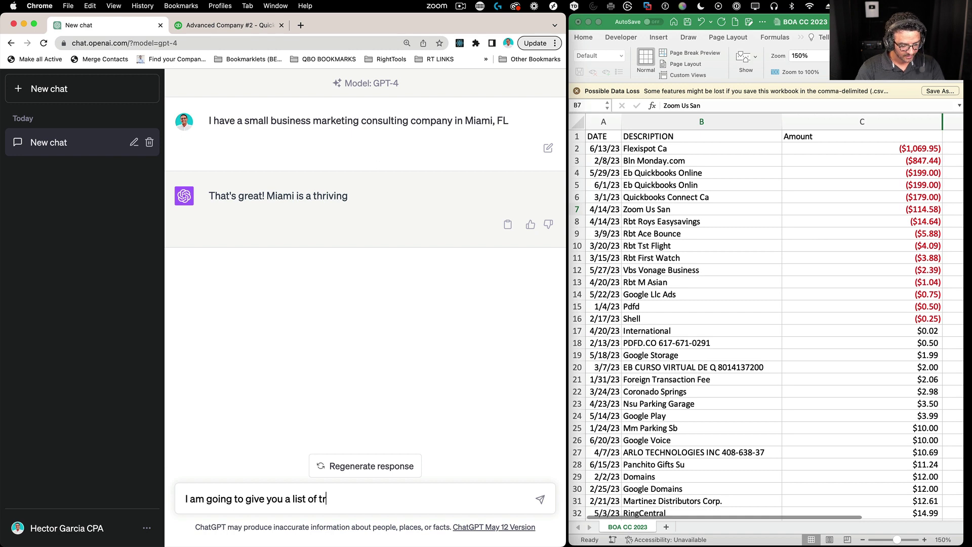
{"action": "type", "text": "ansactions "}
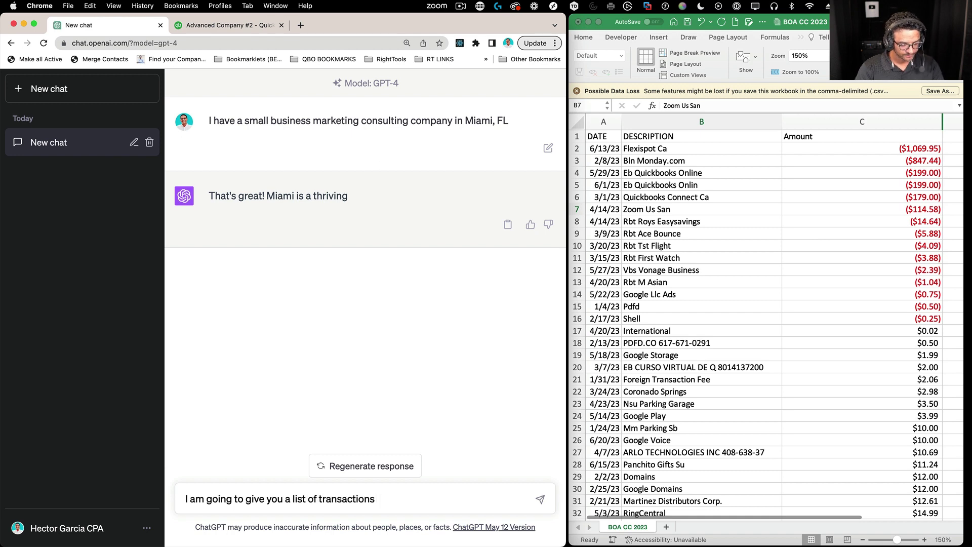
{"action": "type", "text": "with a date,"}
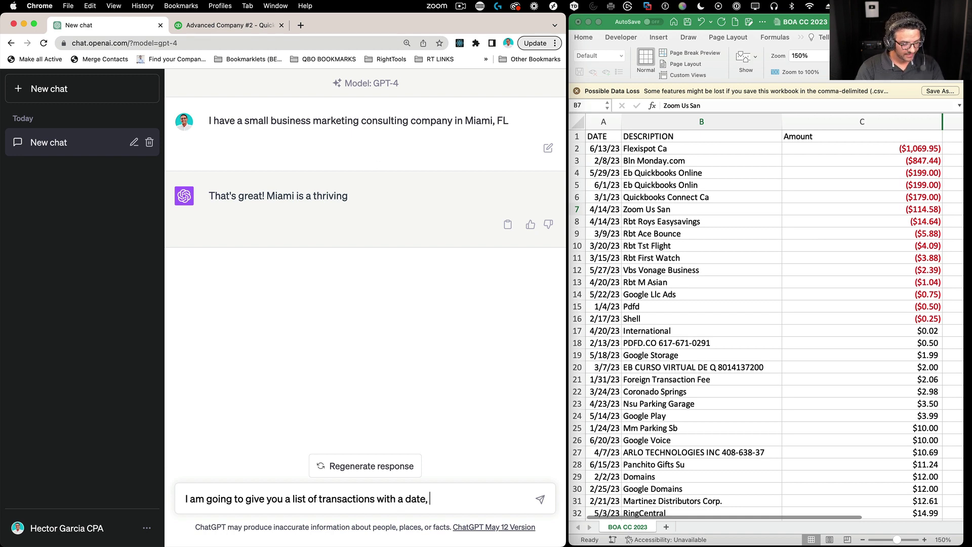
{"action": "type", "text": " description, and amount"}
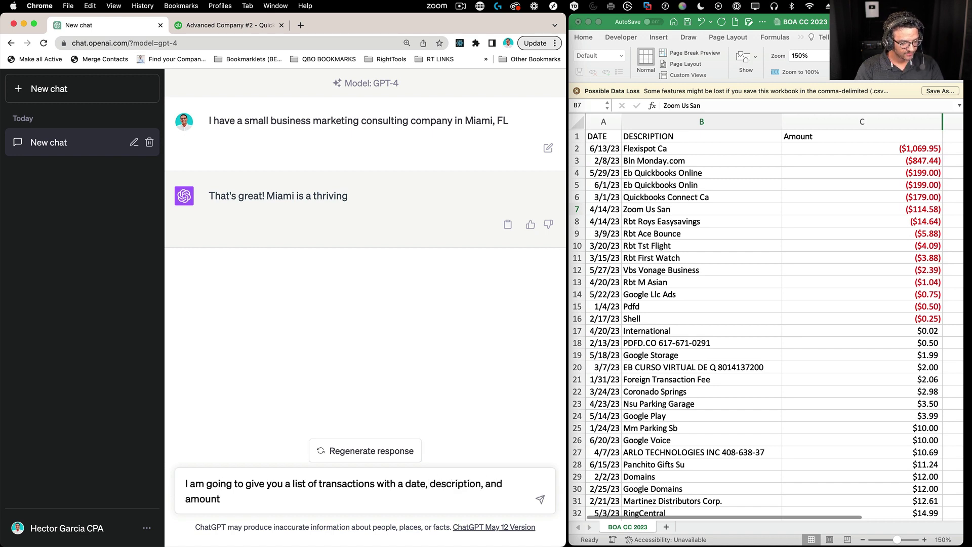
Step: Continue the message with "(negatives are credit card credits or refunds) and positives are charges (or expenses)"
{"action": "type", "text": " ("}
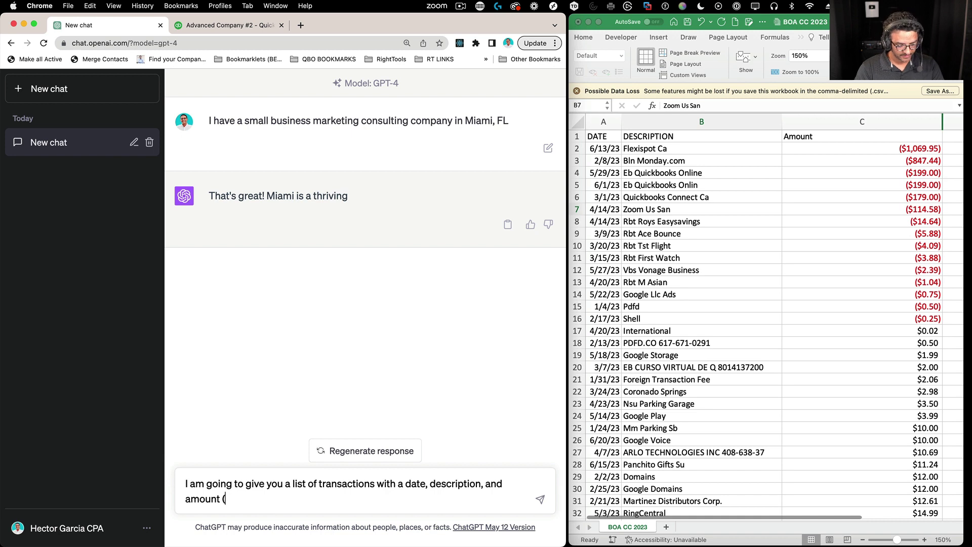
{"action": "type", "text": "negatives are"}
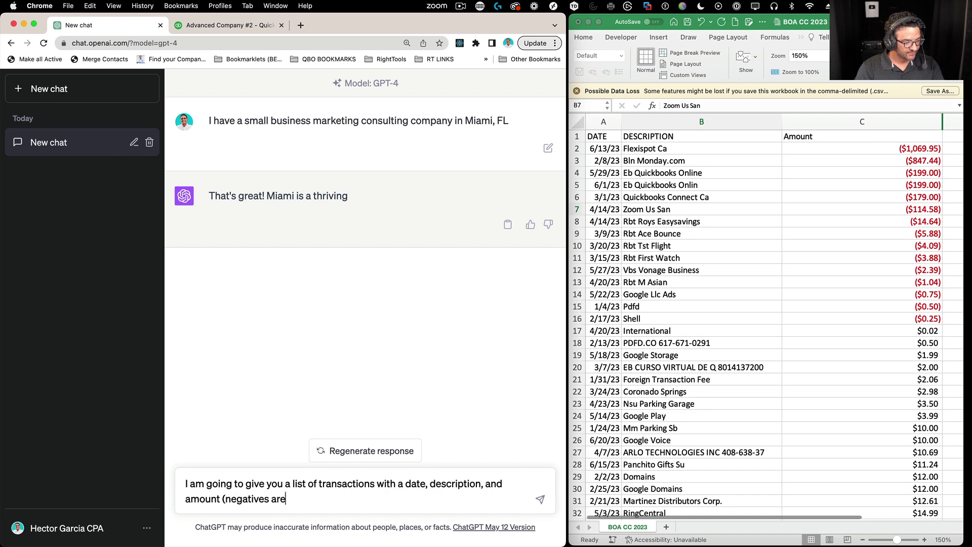
{"action": "type", "text": " credit card"}
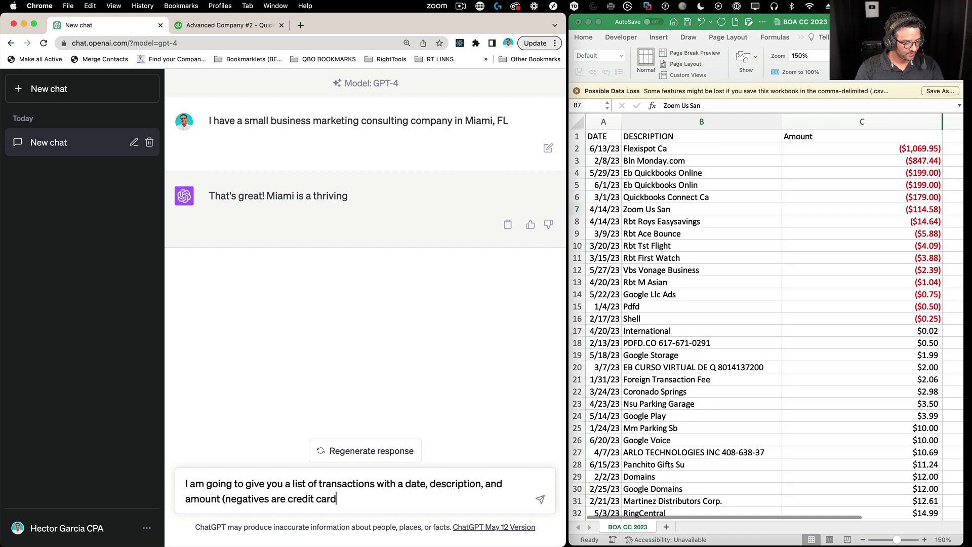
{"action": "type", "text": " credits or "}
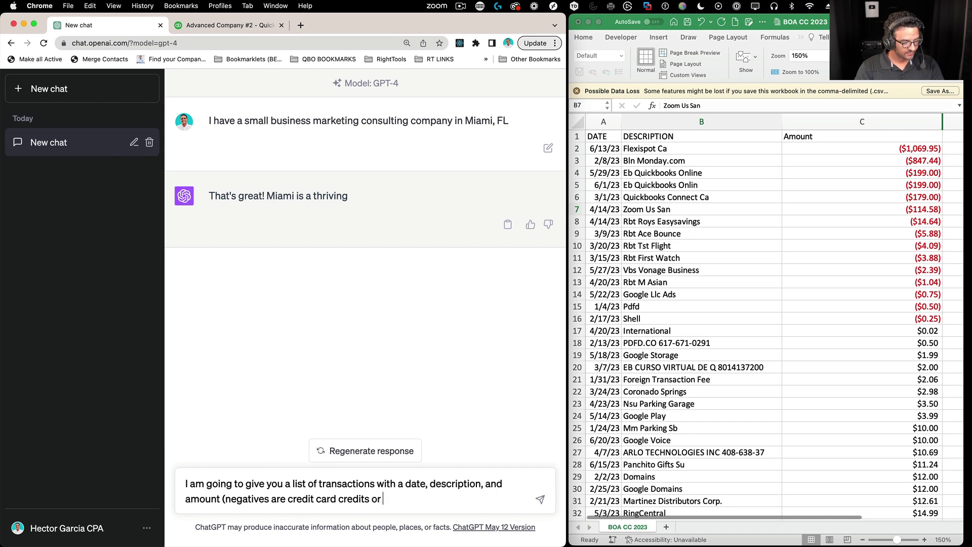
{"action": "type", "text": "refu"}
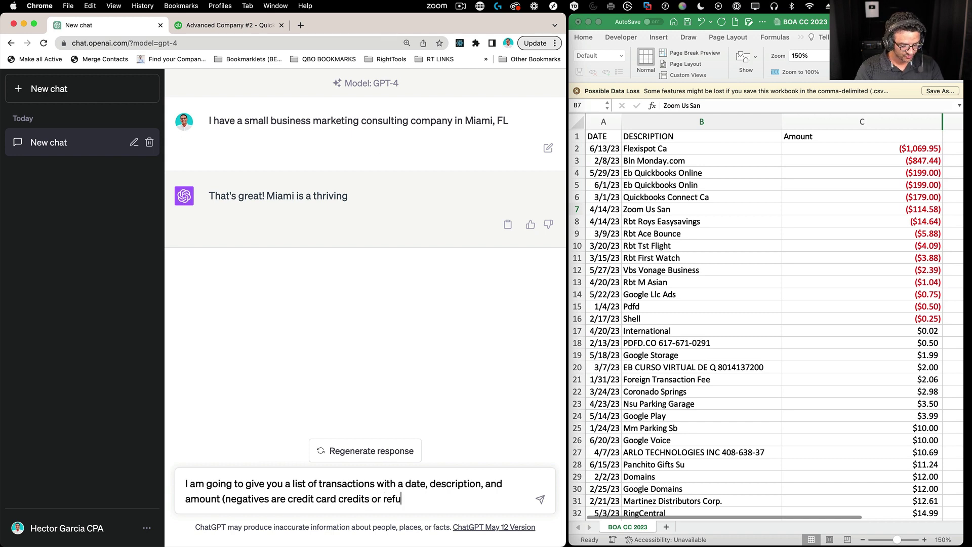
{"action": "type", "text": "nds) and"}
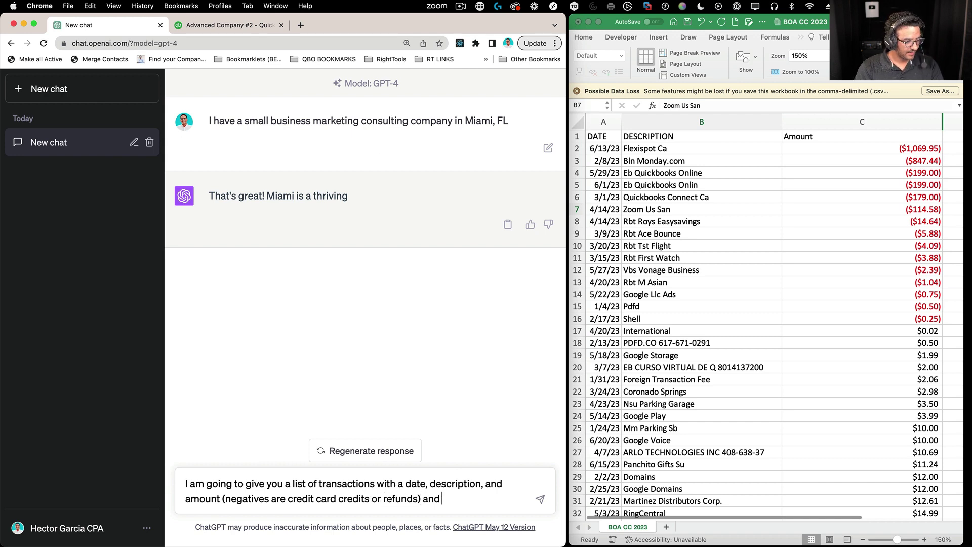
{"action": "type", "text": " positives are "}
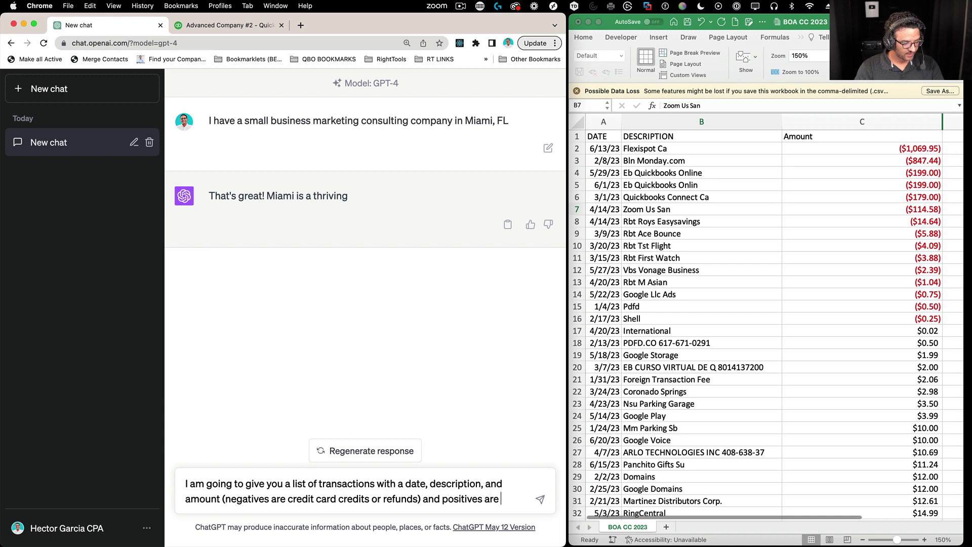
{"action": "type", "text": "charges (or expenses)"}
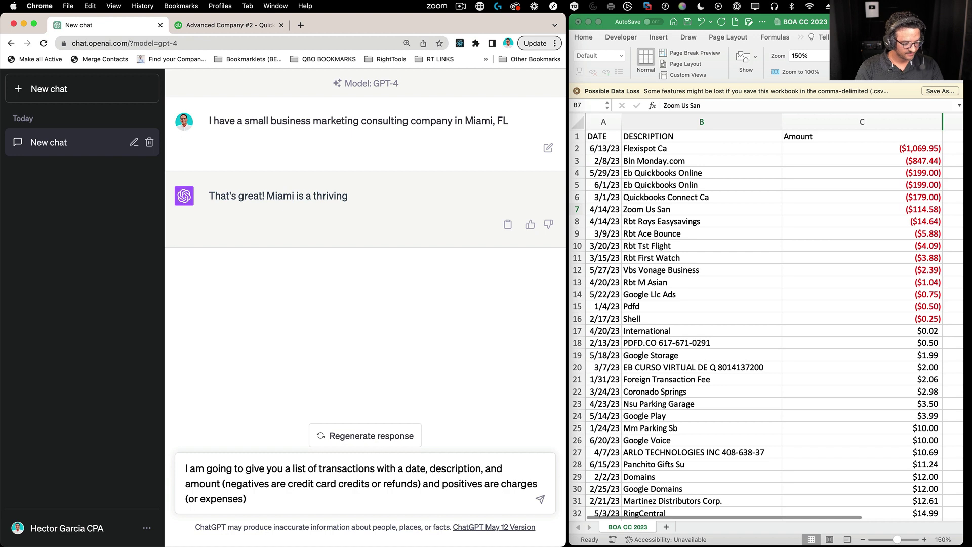
Step: Finish the ChatGPT message with ". All of these are expenditures for my business", send it, and stop the response mid-generation
{"action": "type", "text": ".  All of these are"}
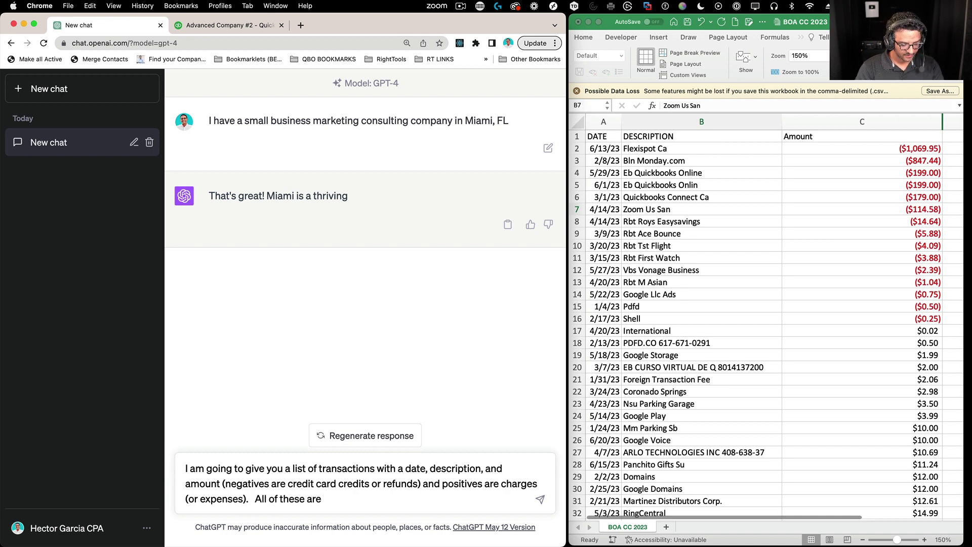
{"action": "type", "text": " expenditures"}
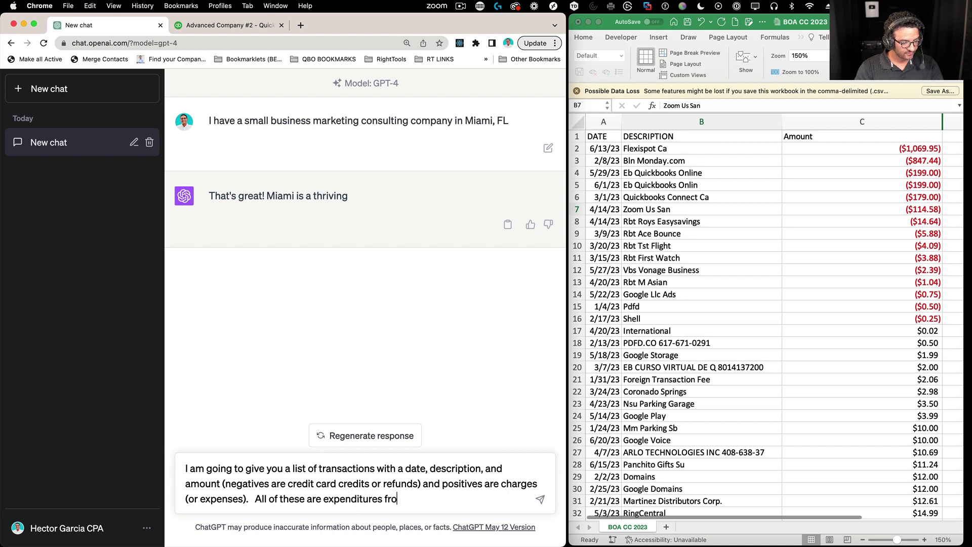
{"action": "type", "text": " for my business"}
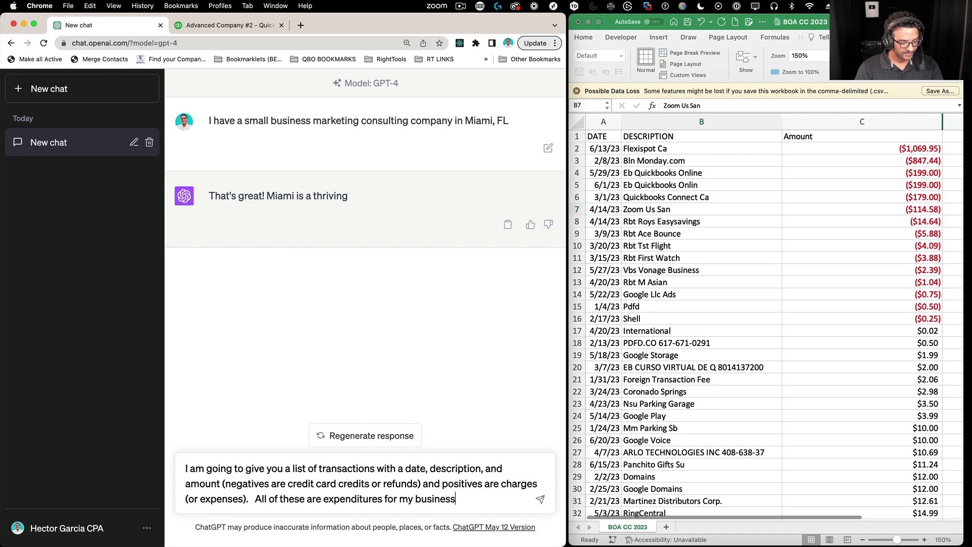
{"action": "key", "text": "Return"}
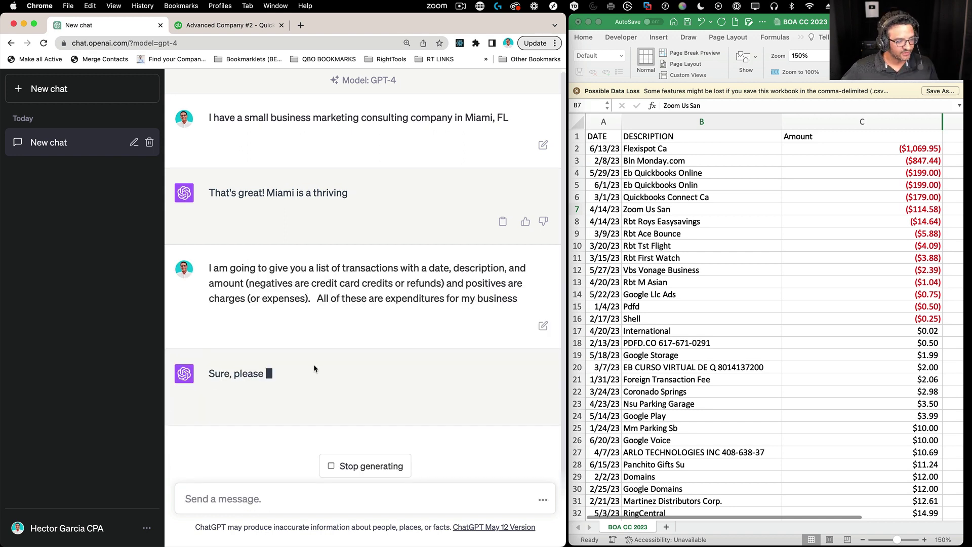
{"action": "left_click", "coordinate": [375, 466]}
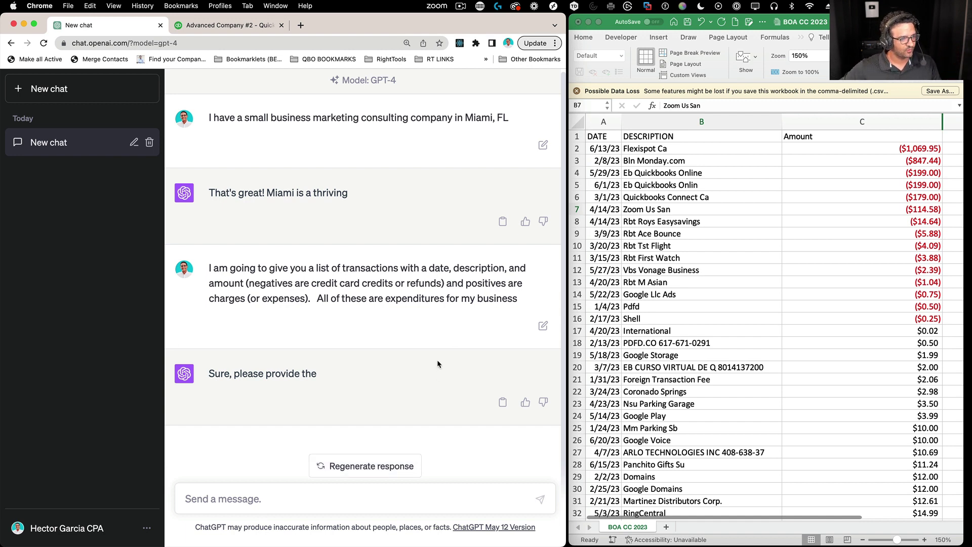
Step: Switch to QuickBooks Online, widen the browser window, and run the Account List report from Advanced Company #2's chart of accounts
{"action": "left_click", "coordinate": [233, 26]}
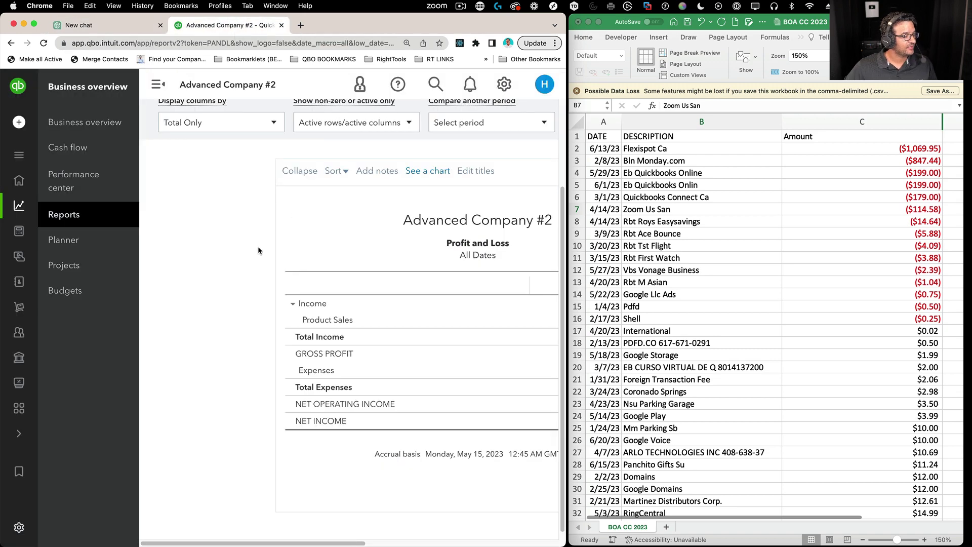
{"action": "left_click_drag", "start_coordinate": [566, 173], "coordinate": [809, 173]}
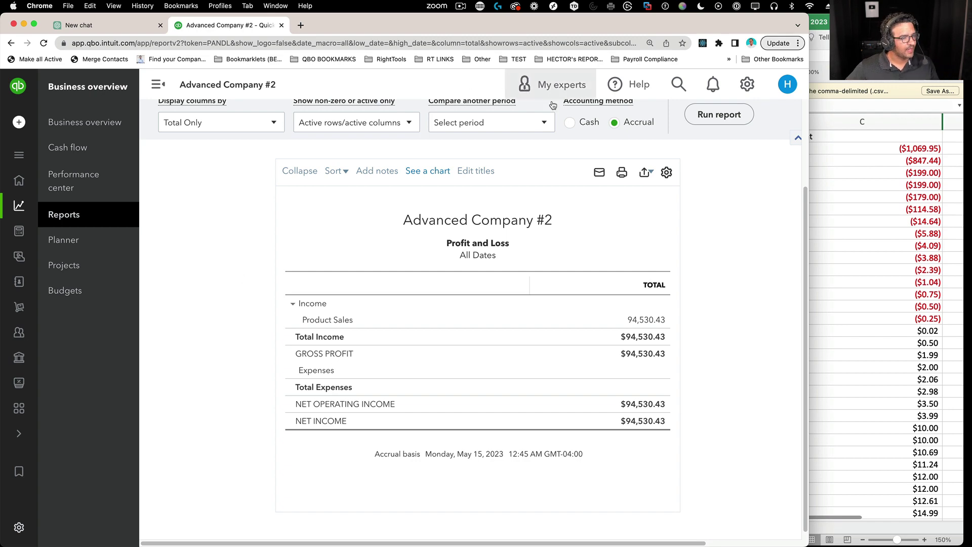
{"action": "left_click", "coordinate": [746, 85]}
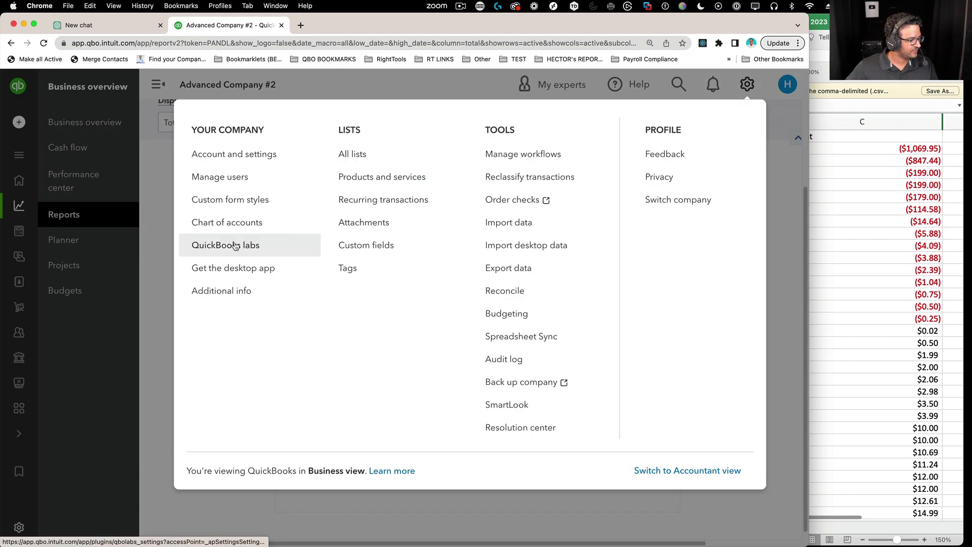
{"action": "left_click", "coordinate": [234, 222]}
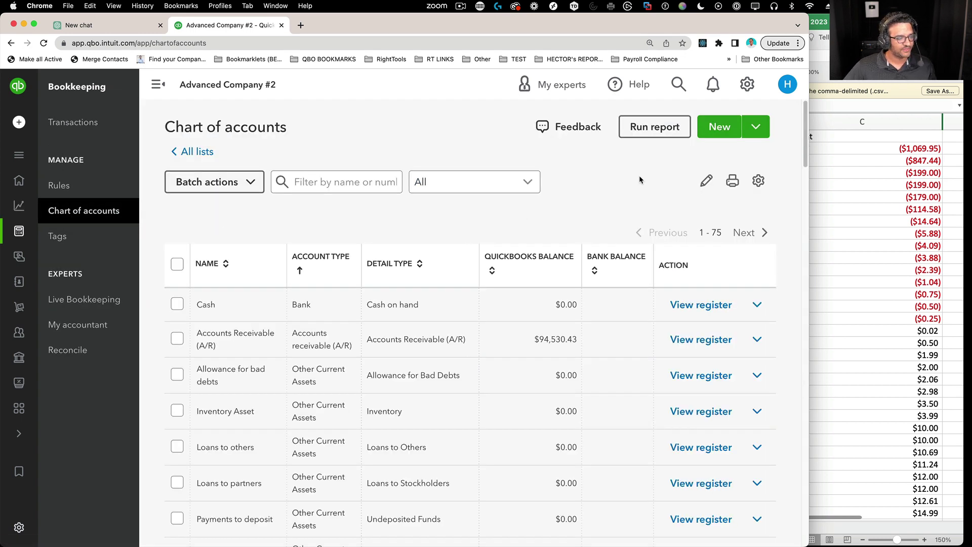
{"action": "left_click", "coordinate": [676, 125]}
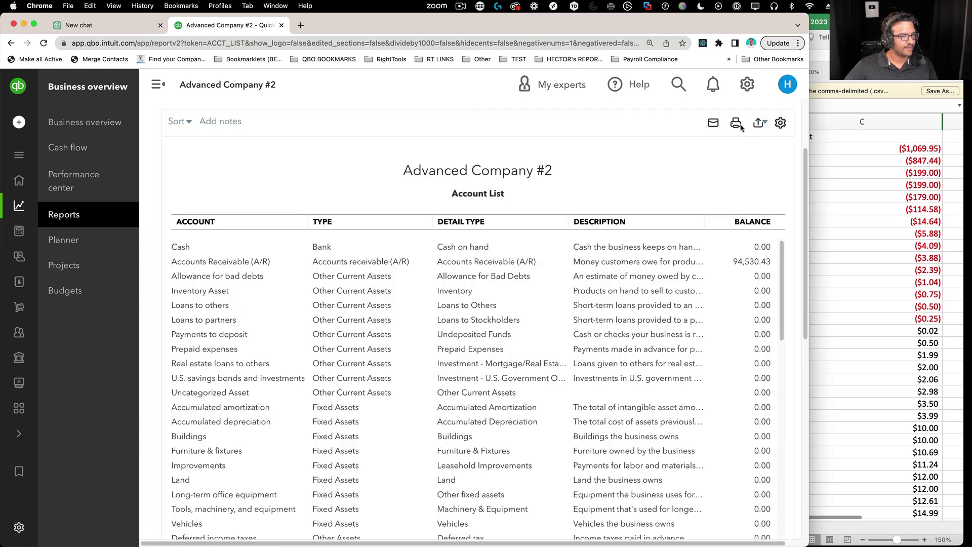
Step: Export the Account List report to Excel, then bring the exported workbook to the front and enlarge its window
{"action": "left_click", "coordinate": [759, 123]}
{"action": "left_click", "coordinate": [702, 147]}
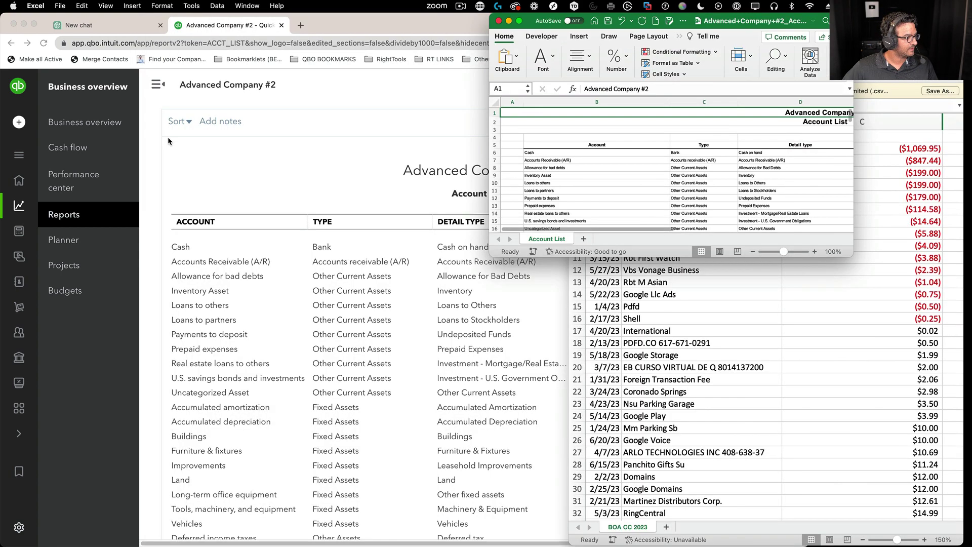
{"action": "left_click", "coordinate": [524, 152]}
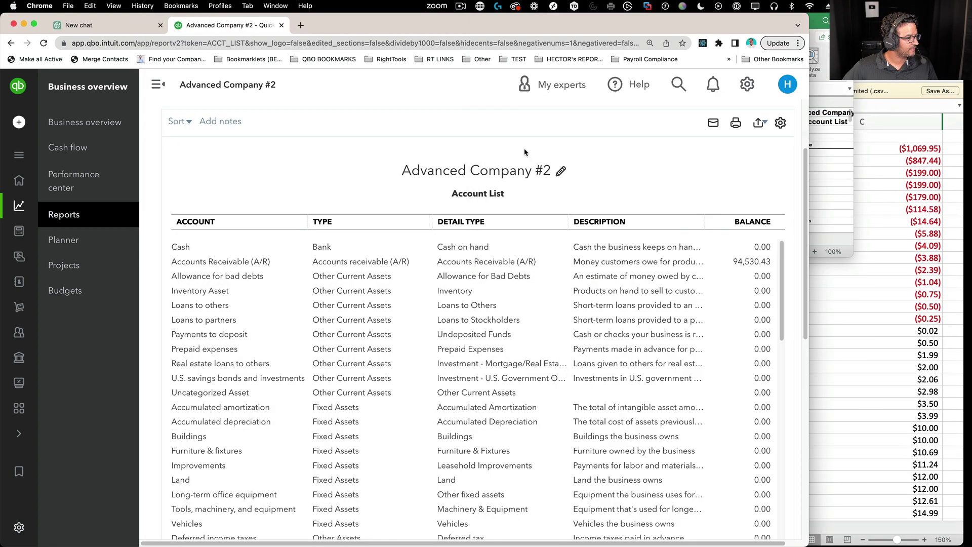
{"action": "left_click", "coordinate": [840, 126]}
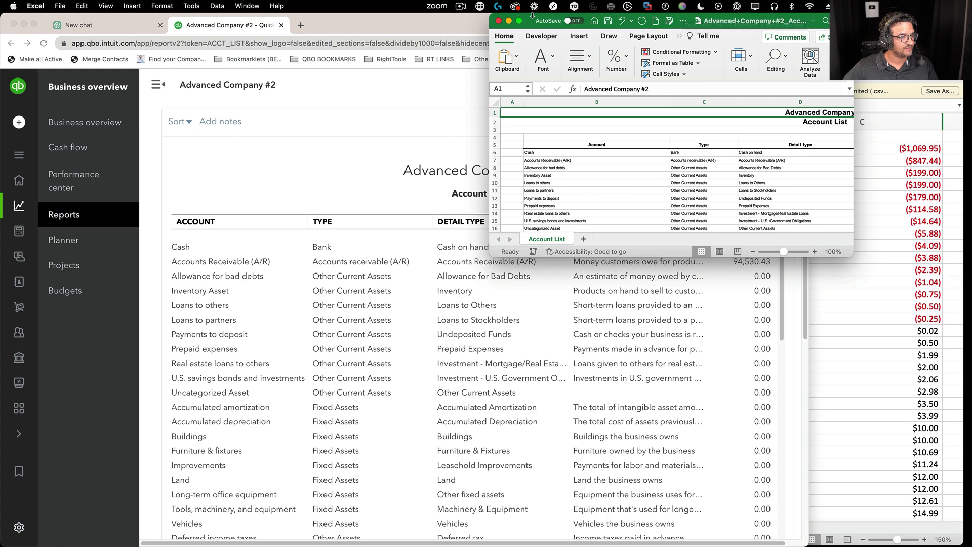
{"action": "left_click_drag", "start_coordinate": [751, 24], "coordinate": [409, 57]}
{"action": "left_click_drag", "start_coordinate": [505, 284], "coordinate": [870, 476]}
Step: Delete columns D through G of the Account List worksheet, covering detail type, description and balance
{"action": "left_click_drag", "start_coordinate": [436, 133], "coordinate": [821, 135]}
{"action": "right_click", "coordinate": [459, 287]}
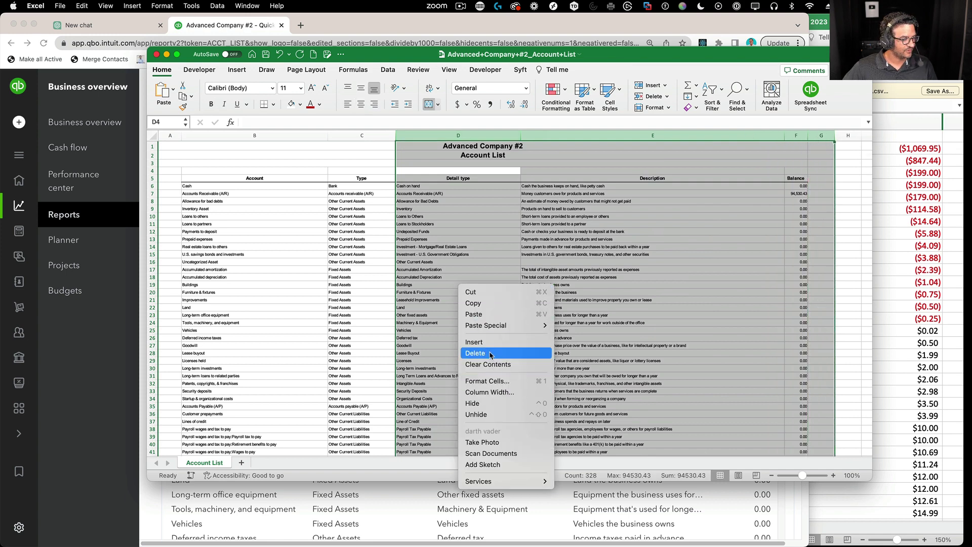
{"action": "left_click", "coordinate": [492, 353]}
{"action": "left_click", "coordinate": [380, 277]}
Step: Delete the four title and blank rows above the Account and Type headers, and the empty column A
{"action": "left_click", "coordinate": [154, 179]}
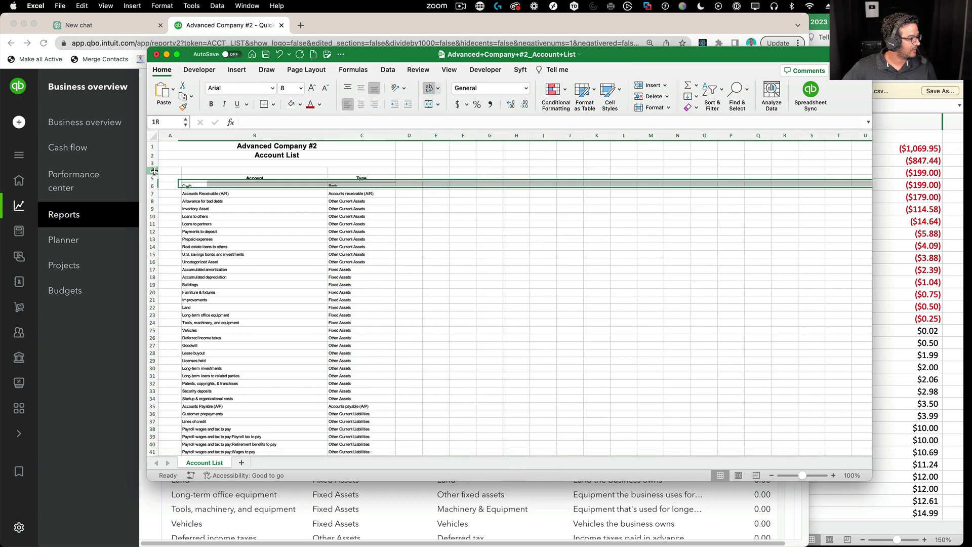
{"action": "left_click_drag", "start_coordinate": [152, 171], "coordinate": [152, 146]}
{"action": "right_click", "coordinate": [222, 161]}
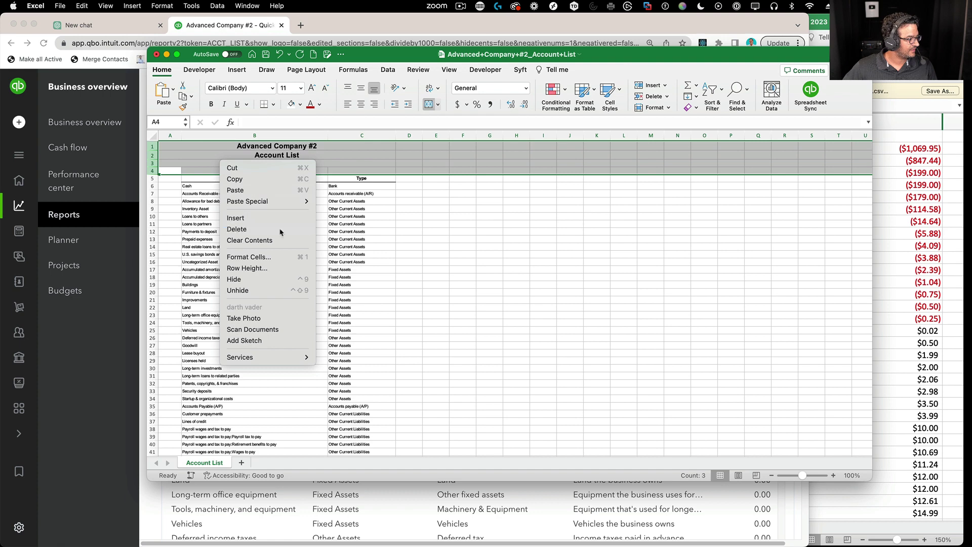
{"action": "left_click", "coordinate": [236, 229]}
{"action": "left_click", "coordinate": [170, 135]}
{"action": "right_click", "coordinate": [170, 135]}
{"action": "left_click", "coordinate": [185, 200]}
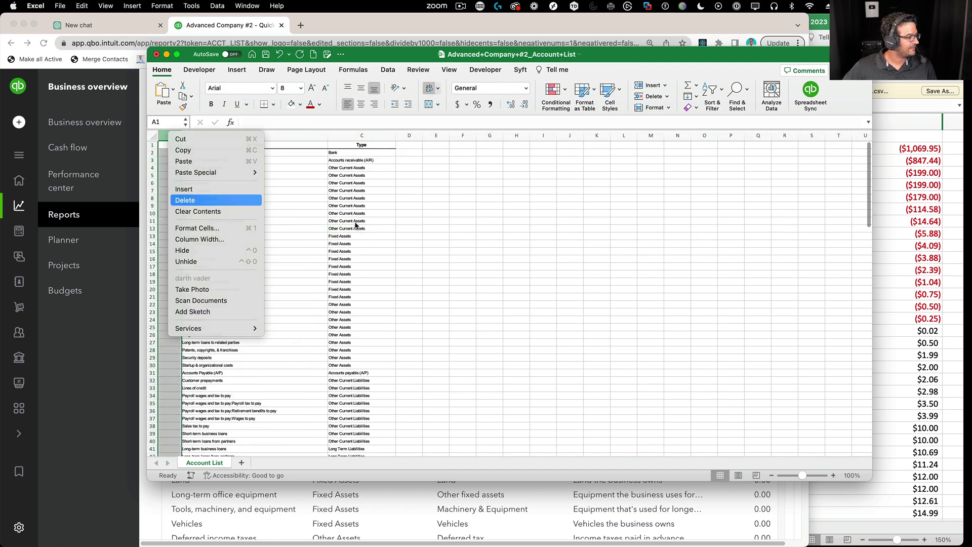
{"action": "left_click", "coordinate": [345, 223]}
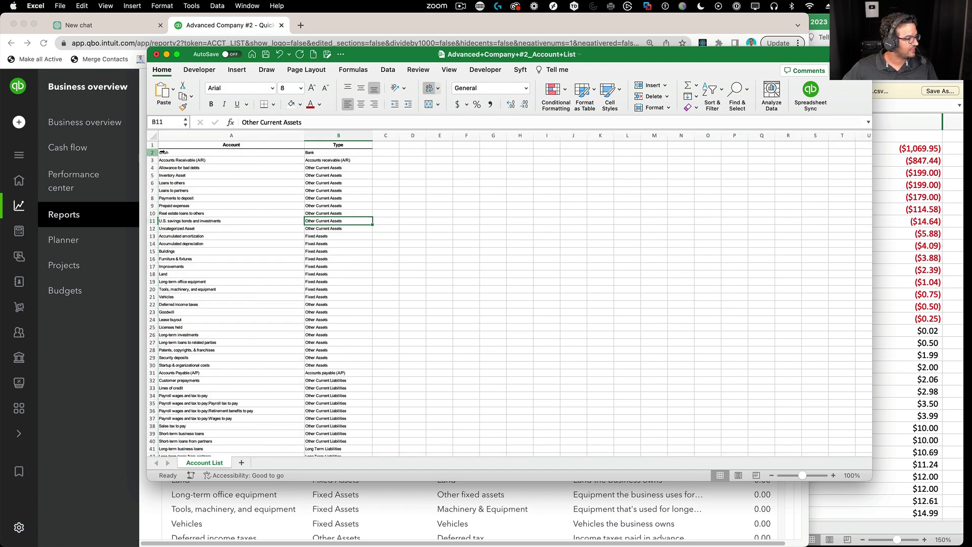
Step: Set the Account List worksheet's zoom to 150%
{"action": "left_click", "coordinate": [448, 69]}
{"action": "left_click", "coordinate": [550, 89]}
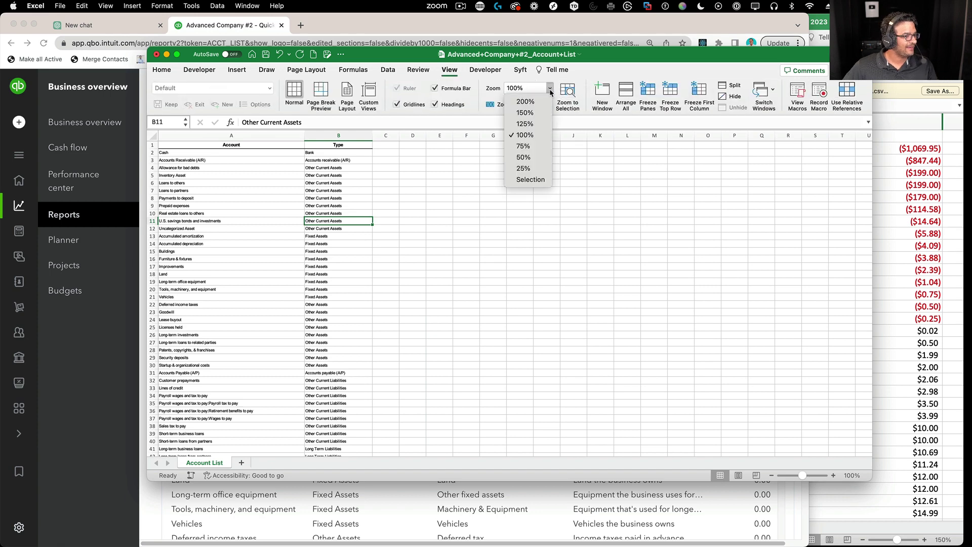
{"action": "left_click", "coordinate": [524, 113]}
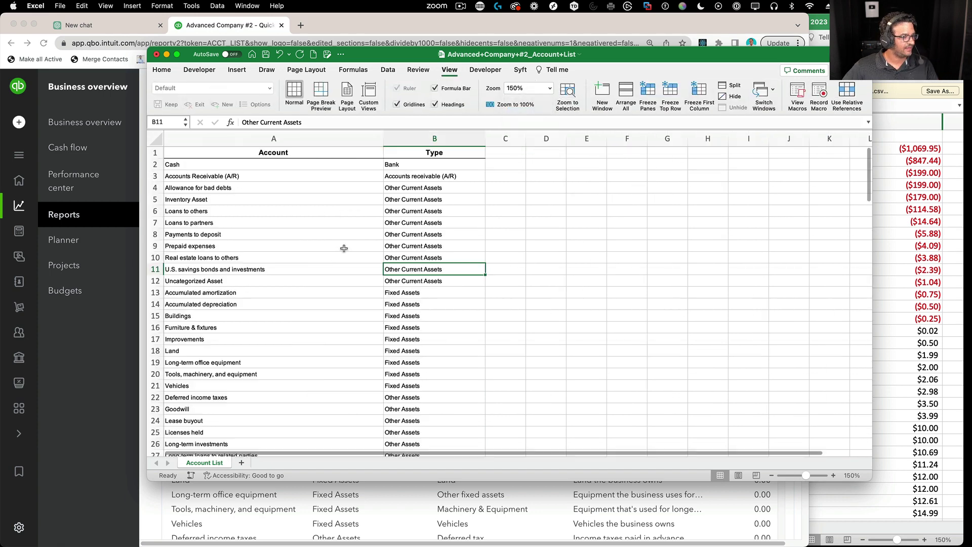
Step: Delete the balance-sheet account rows 2 to 47, from Cash through Retained Earnings, keeping the income and expense accounts
{"action": "left_click_drag", "start_coordinate": [155, 165], "coordinate": [171, 424]}
{"action": "scroll", "coordinate": [289, 404], "scroll_direction": "down", "scroll_amount": 10}
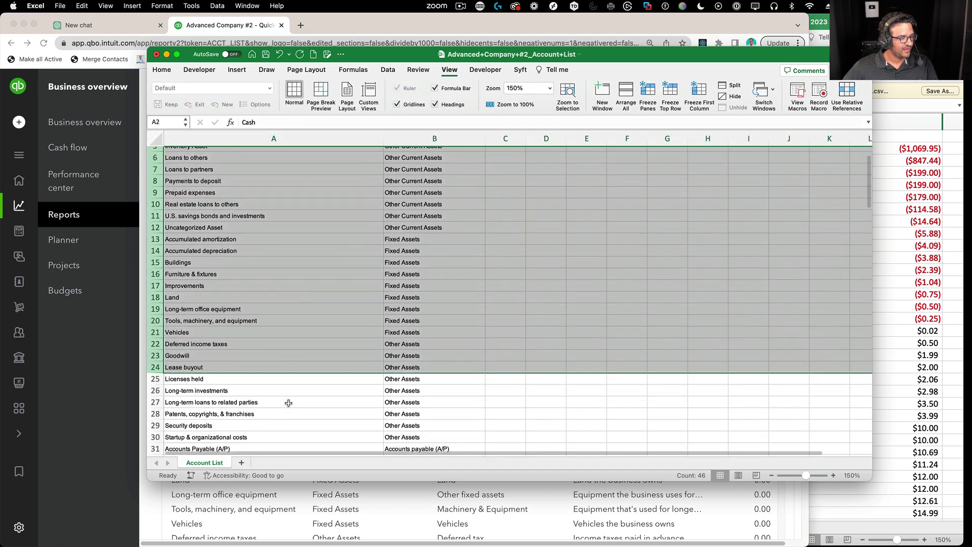
{"action": "scroll", "coordinate": [309, 388], "scroll_direction": "down", "scroll_amount": 3}
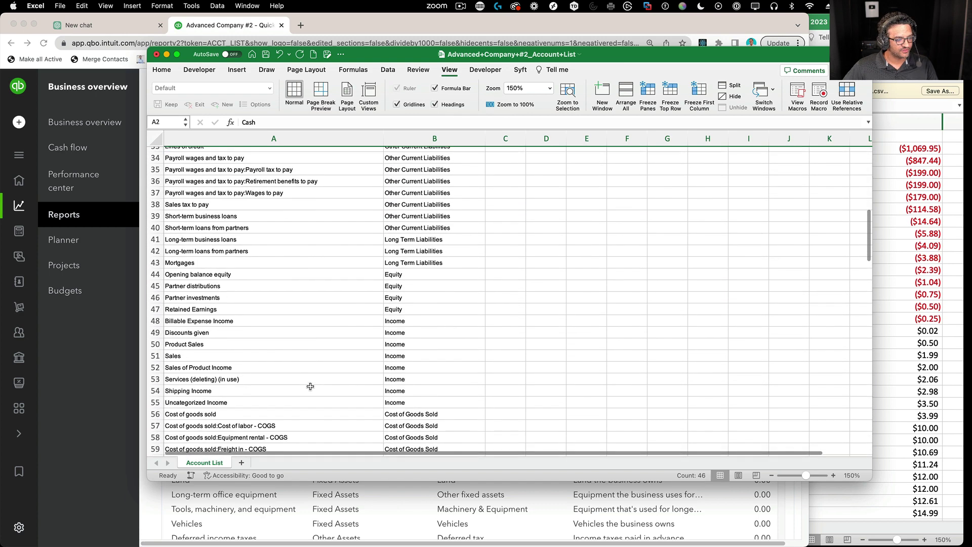
{"action": "left_click", "coordinate": [155, 308], "text": "shift"}
{"action": "right_click", "coordinate": [275, 261]}
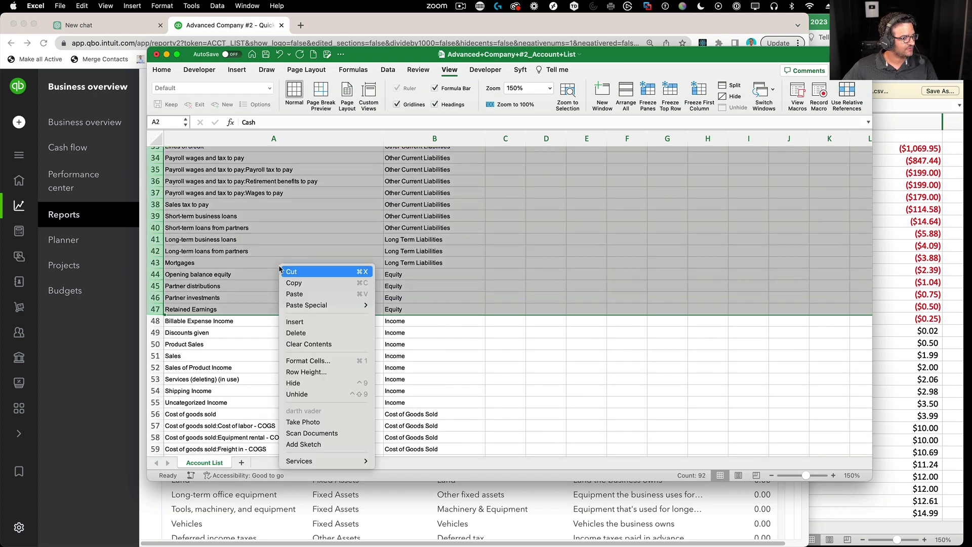
{"action": "left_click", "coordinate": [299, 333]}
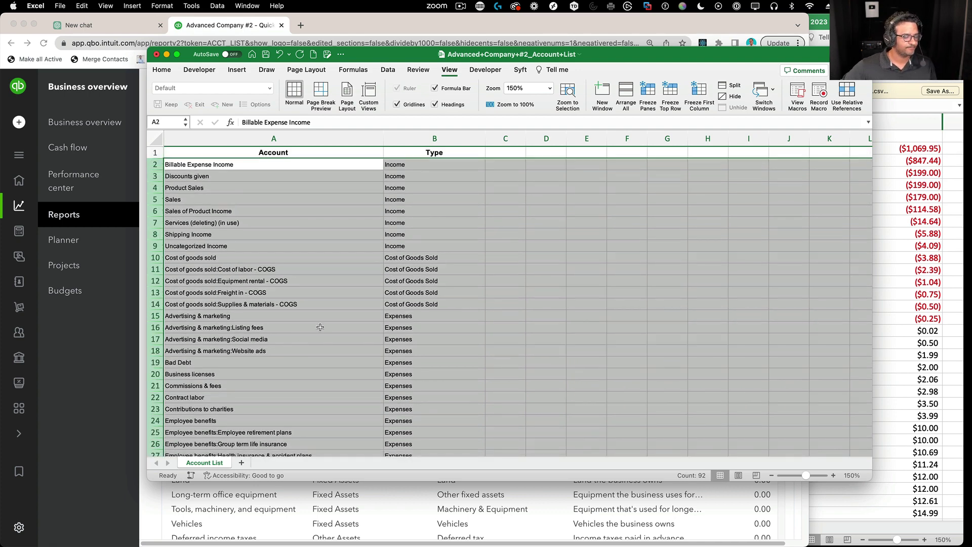
{"action": "left_click", "coordinate": [339, 315]}
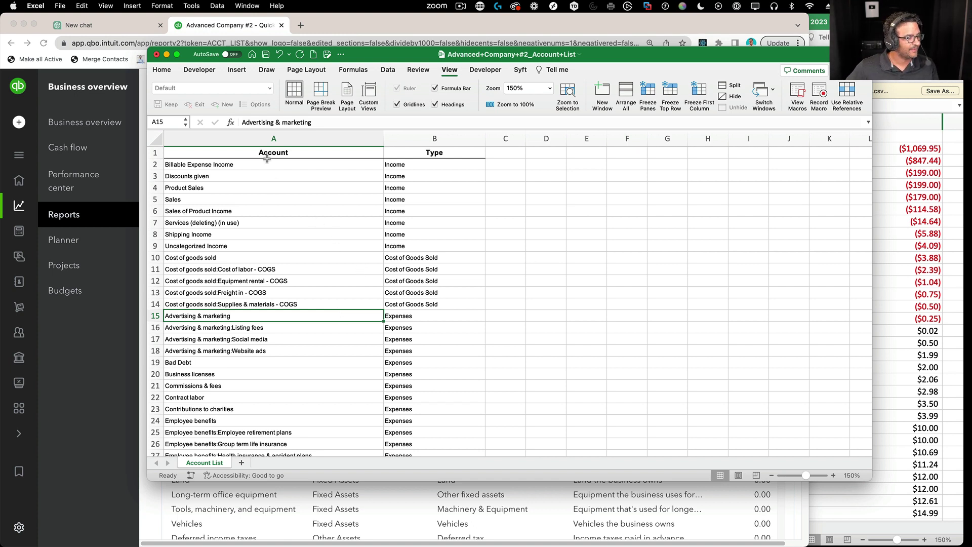
Step: Copy the whole remaining account list, A1:B100 with headers, and minimize the workbook
{"action": "left_click", "coordinate": [246, 152]}
{"action": "key", "text": "super+shift+End"}
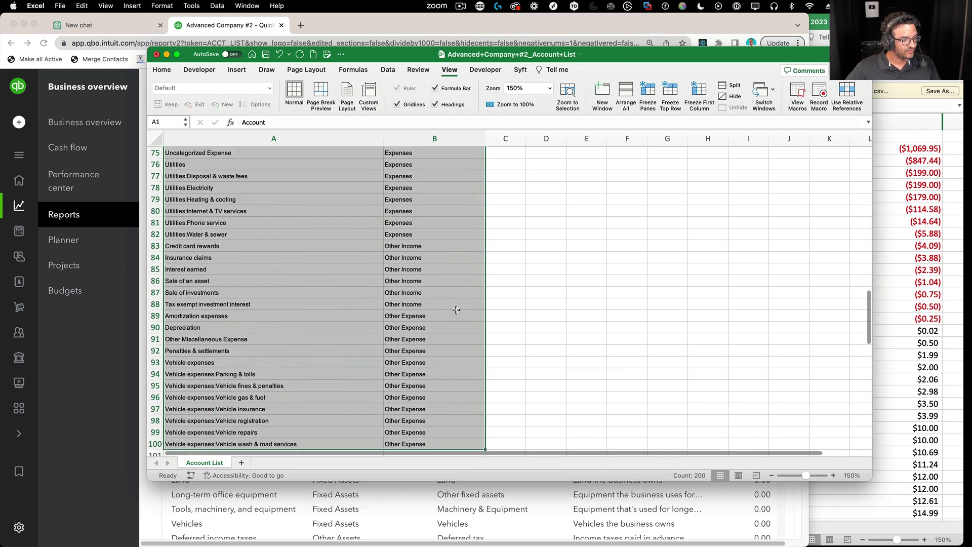
{"action": "right_click", "coordinate": [295, 234]}
{"action": "key", "text": "Return"}
{"action": "key", "text": "super+m"}
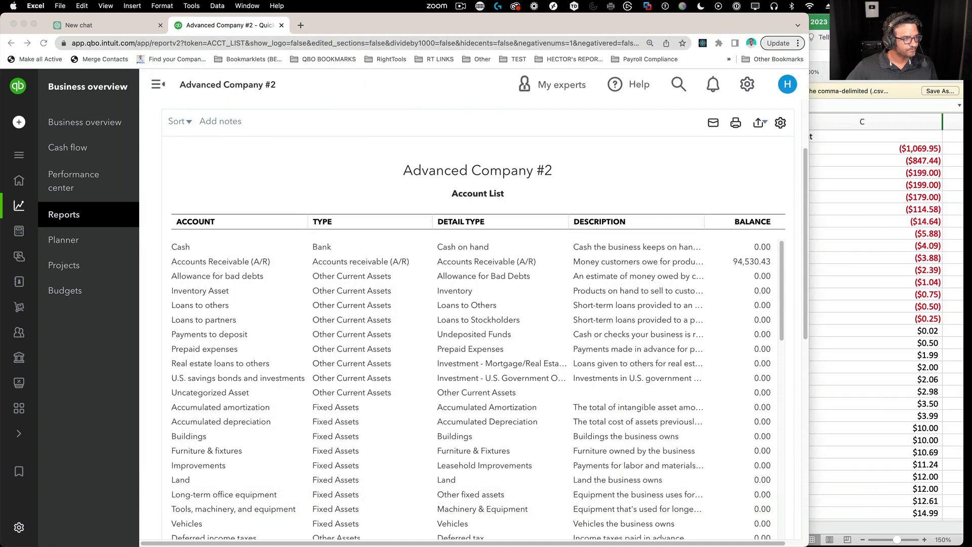
Step: In the ChatGPT conversation, start a message saying "Now, I am going to give you my chart of accounts" that contains account name and type
{"action": "left_click", "coordinate": [121, 27]}
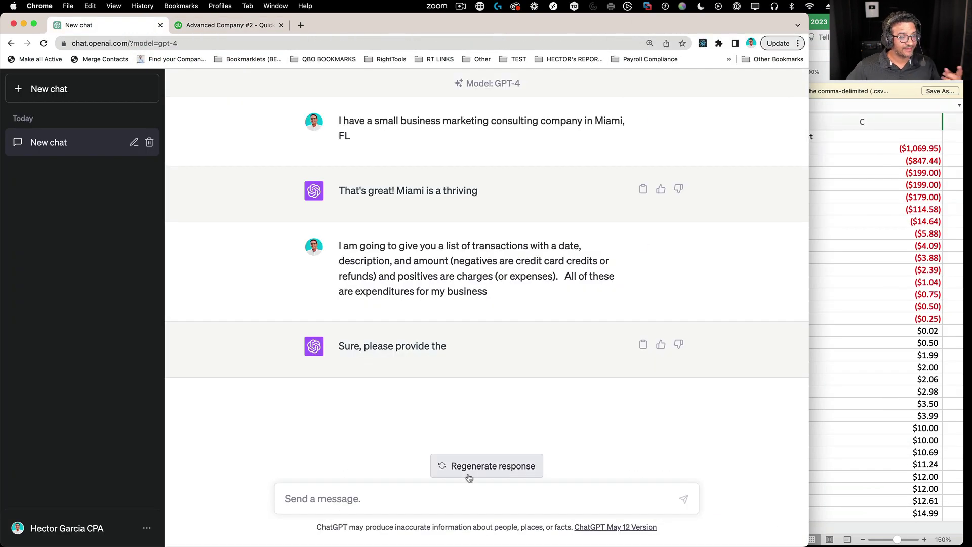
{"action": "left_click", "coordinate": [386, 495]}
{"action": "type", "text": "N"}
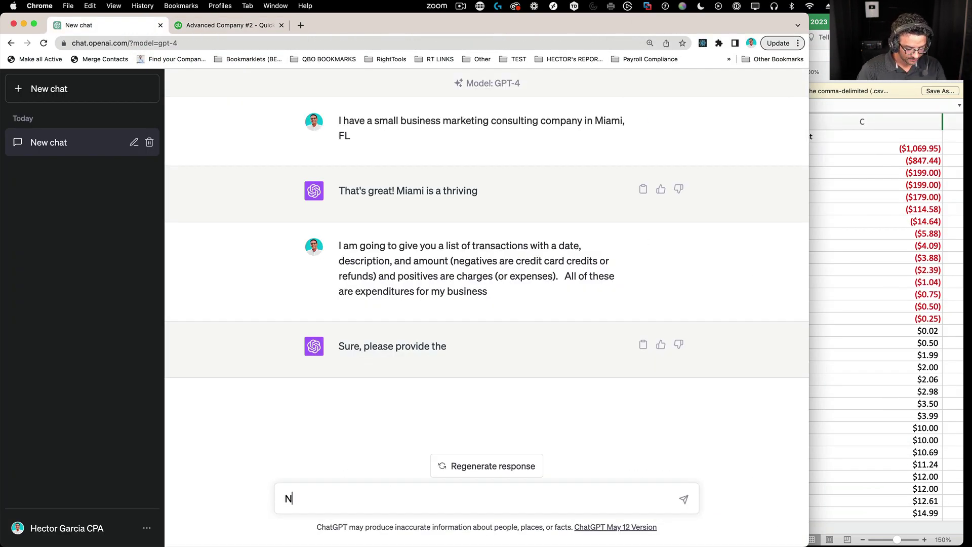
{"action": "type", "text": "ow , I am going t"}
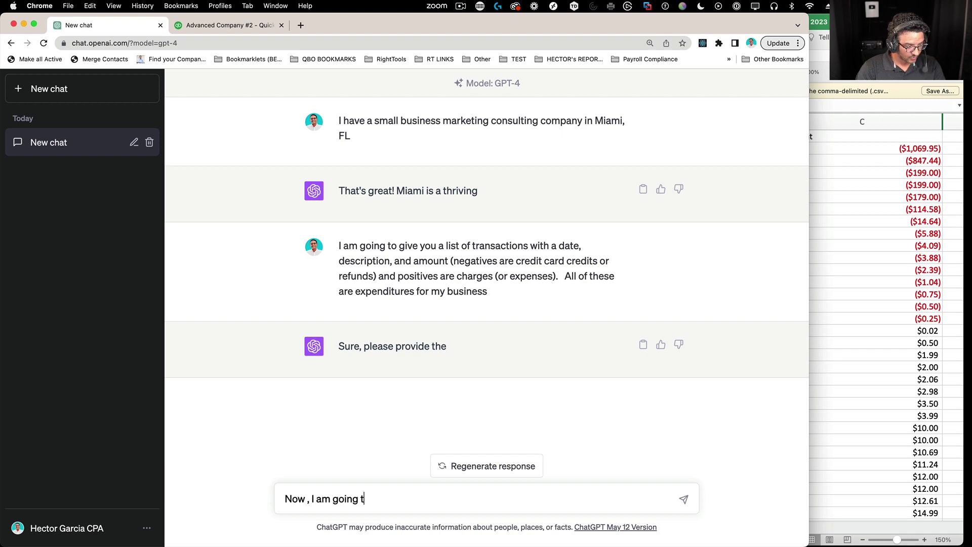
{"action": "type", "text": "o give you muy"}
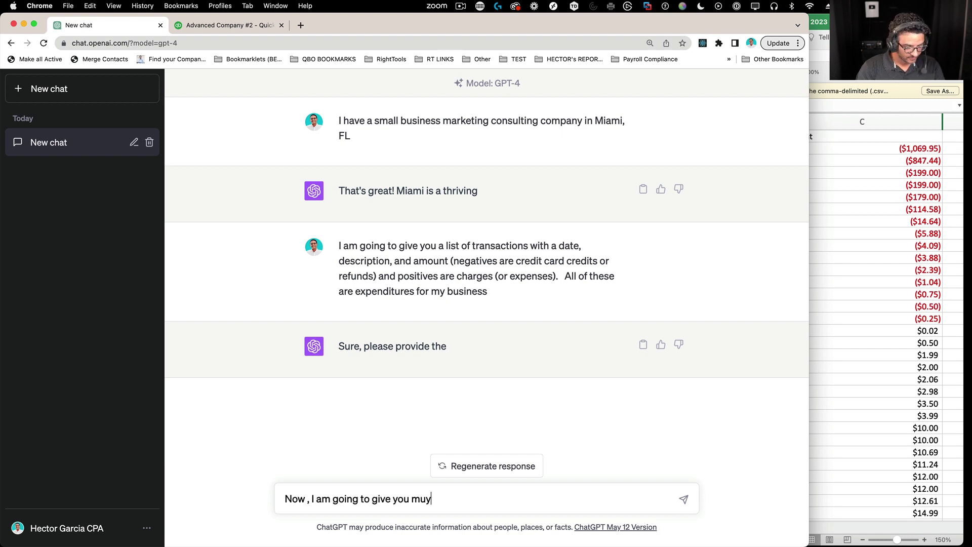
{"action": "key", "text": "BackSpace"}
{"action": "key", "text": "BackSpace"}
{"action": "type", "text": "y ch"}
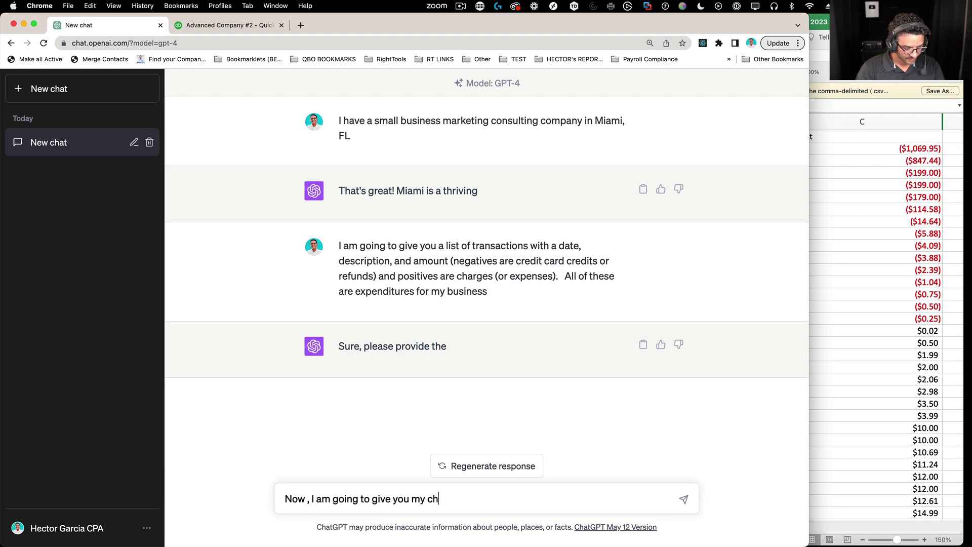
{"action": "type", "text": "art of accounts "}
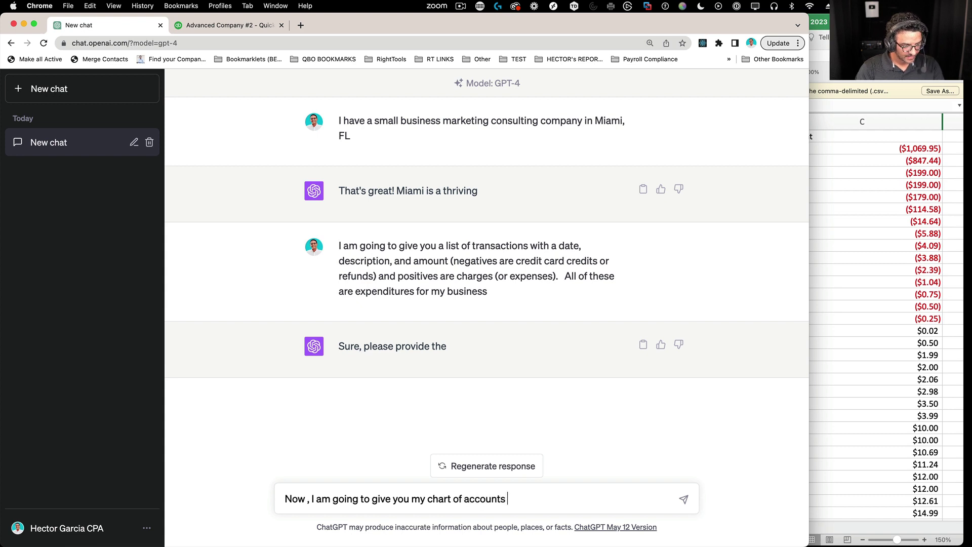
{"action": "type", "text": "that c"}
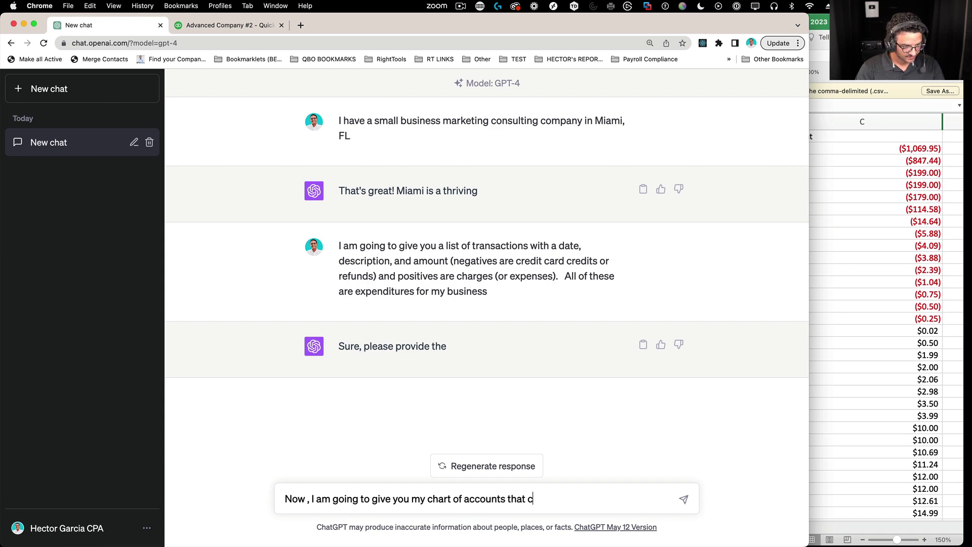
{"action": "type", "text": "oontatin"}
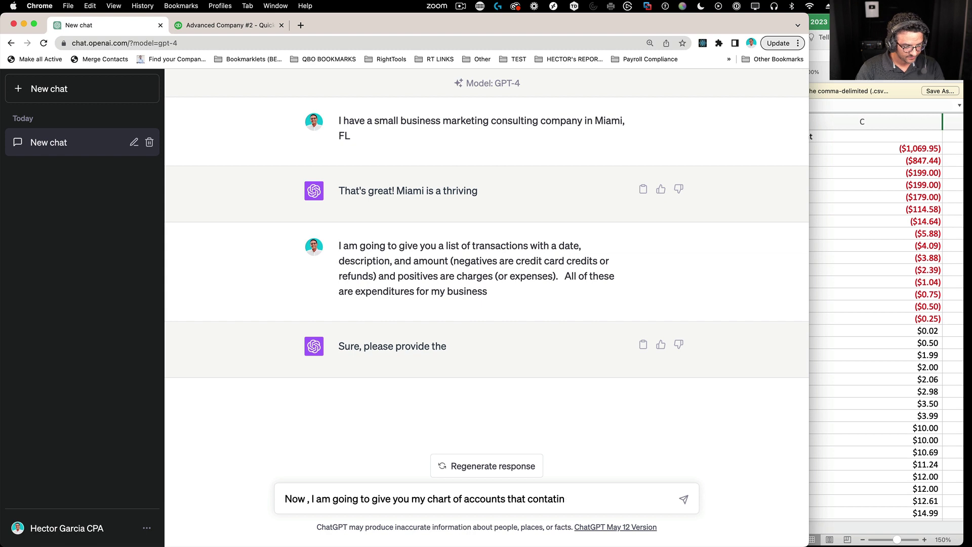
{"action": "type", "text": "s ins acco"}
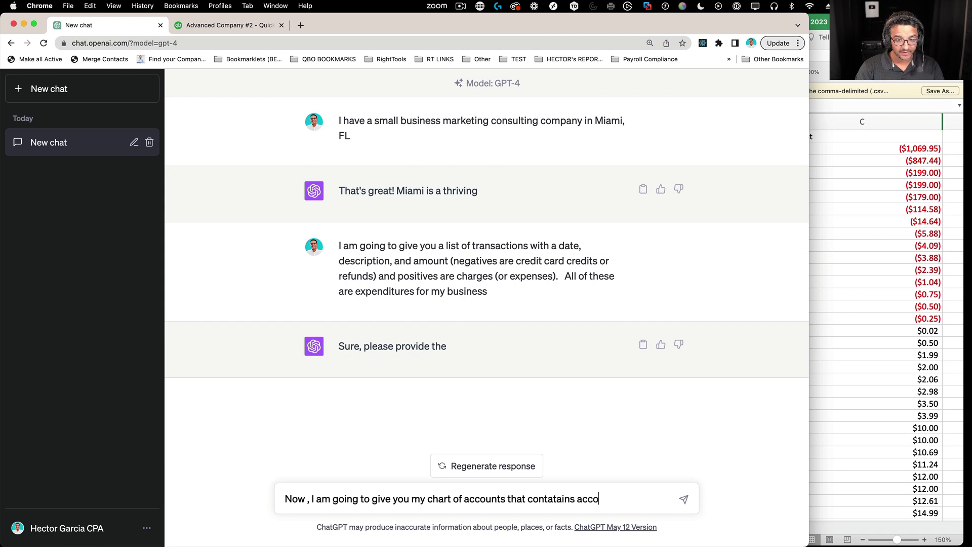
{"action": "type", "text": "unt name and ty"}
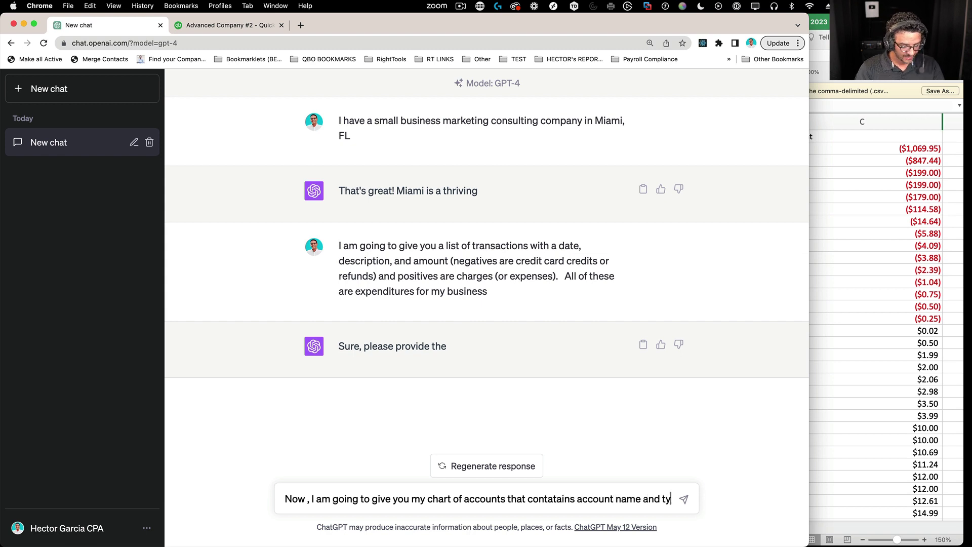
{"action": "type", "text": "pe.  A"}
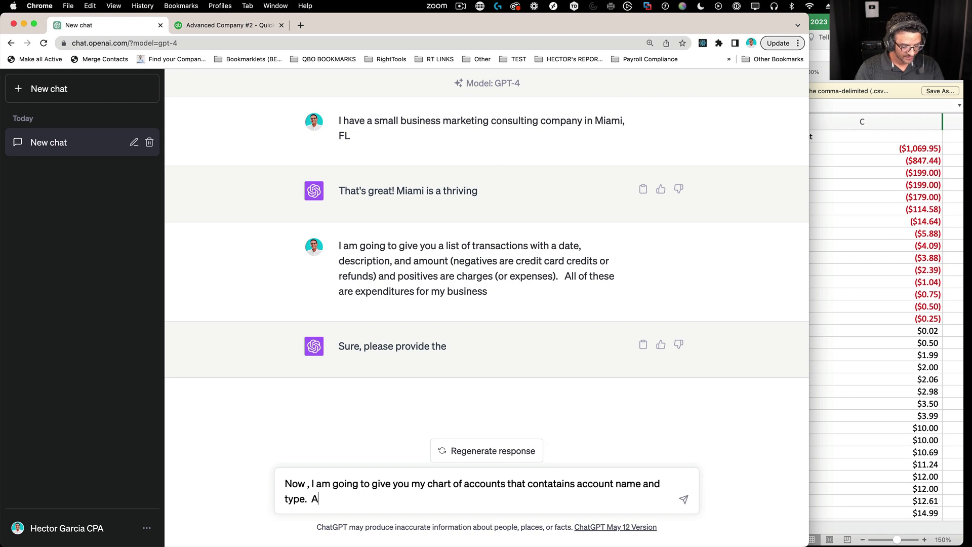
Step: Add "And this needs to be the entire CONTEXT for the work you are going to do." and correct the misspelled word to "contains"
{"action": "type", "text": "nd this needs to be "}
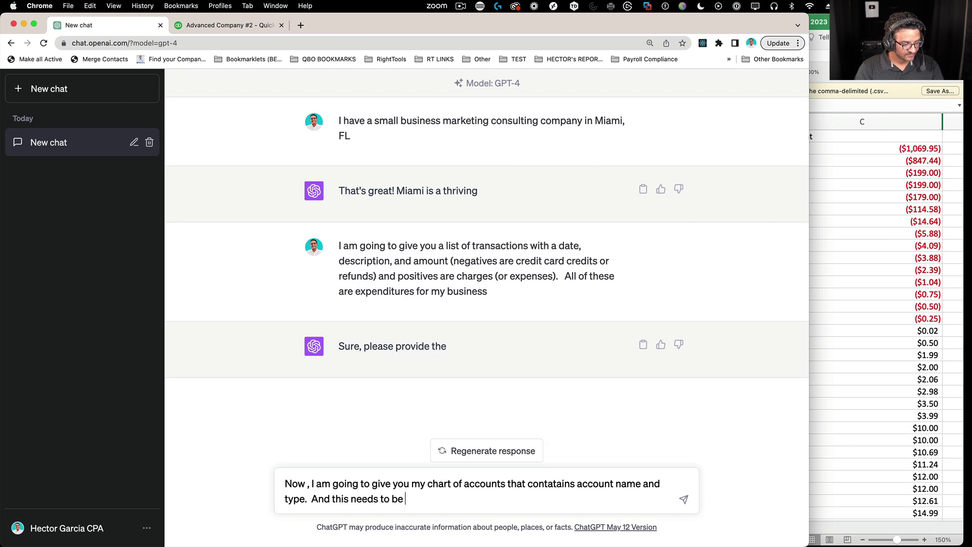
{"action": "type", "text": "the entire"}
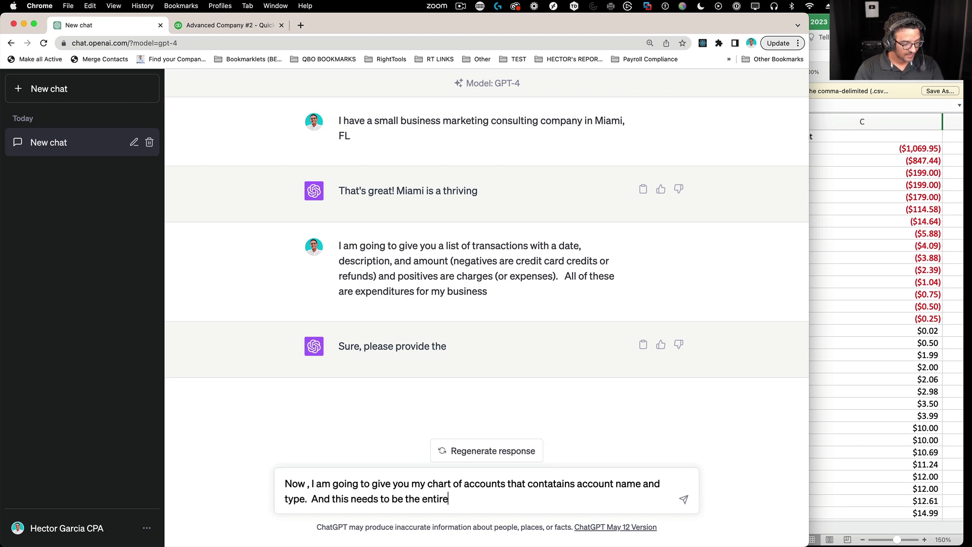
{"action": "type", "text": " CONTR"}
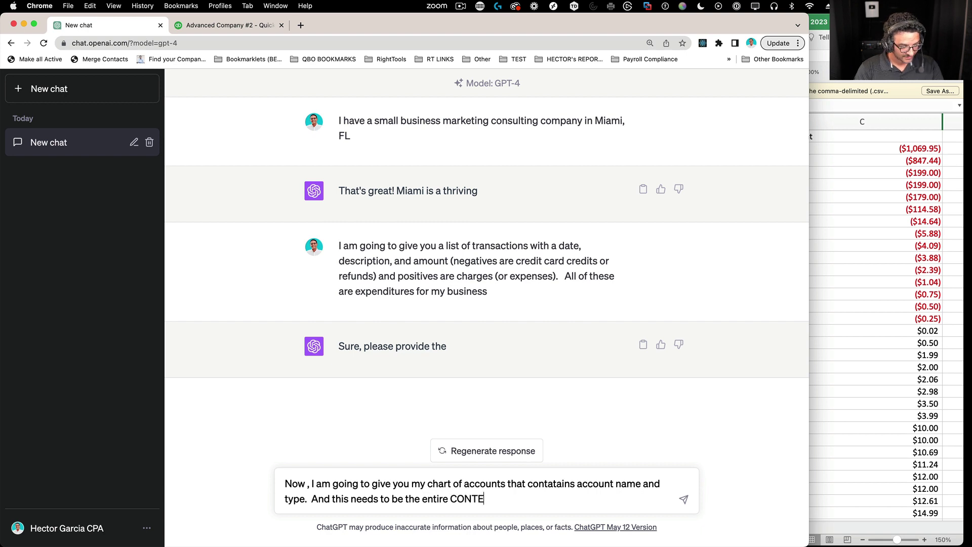
{"action": "type", "text": "XT in"}
{"action": "key", "text": "BackSpace"}
{"action": "key", "text": "BackSpace"}
{"action": "type", "text": "for thw"}
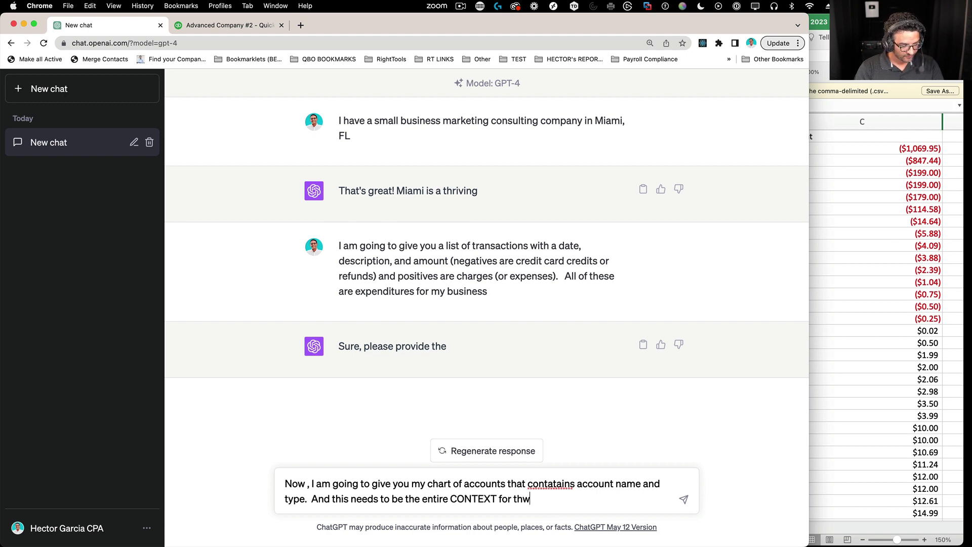
{"action": "type", "text": " woirt"}
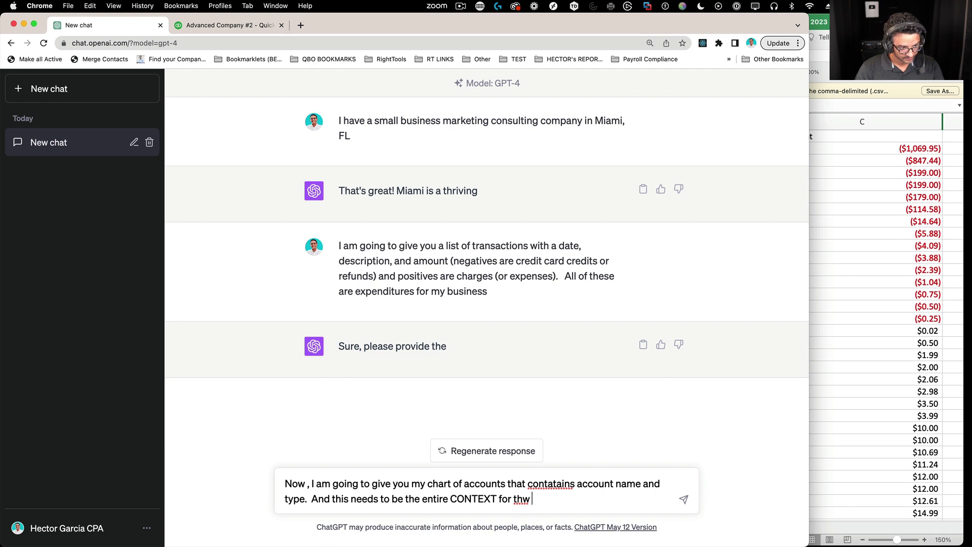
{"action": "type", "text": "work"}
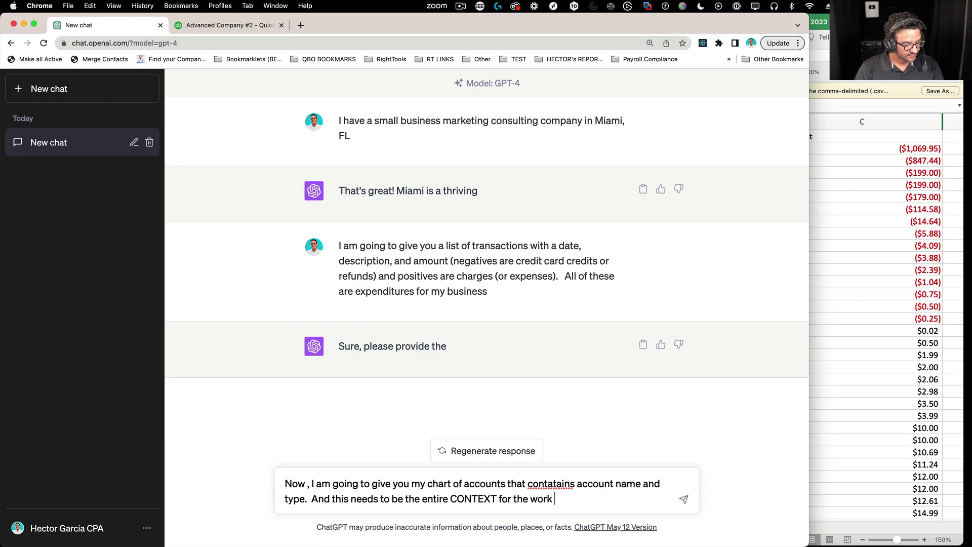
{"action": "type", "text": " you are going"}
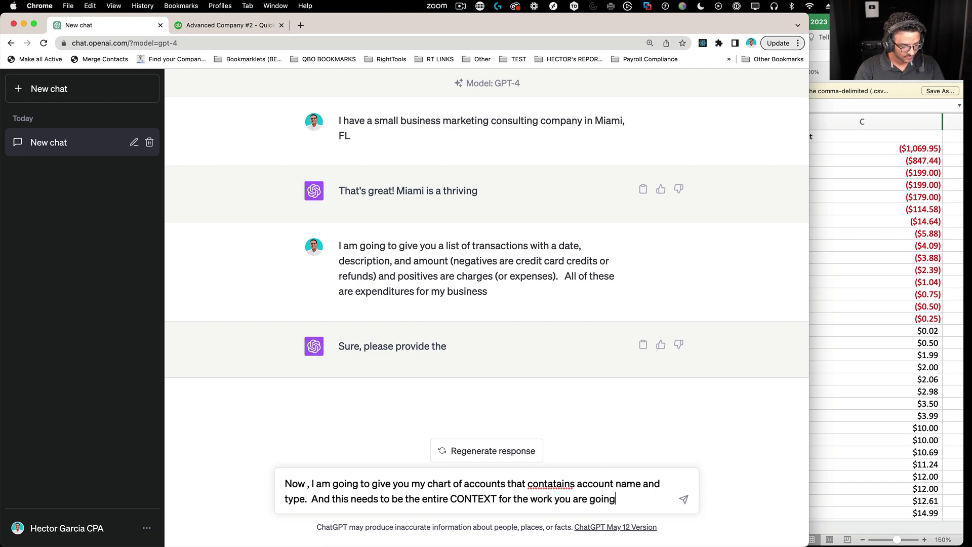
{"action": "type", "text": " to do,."}
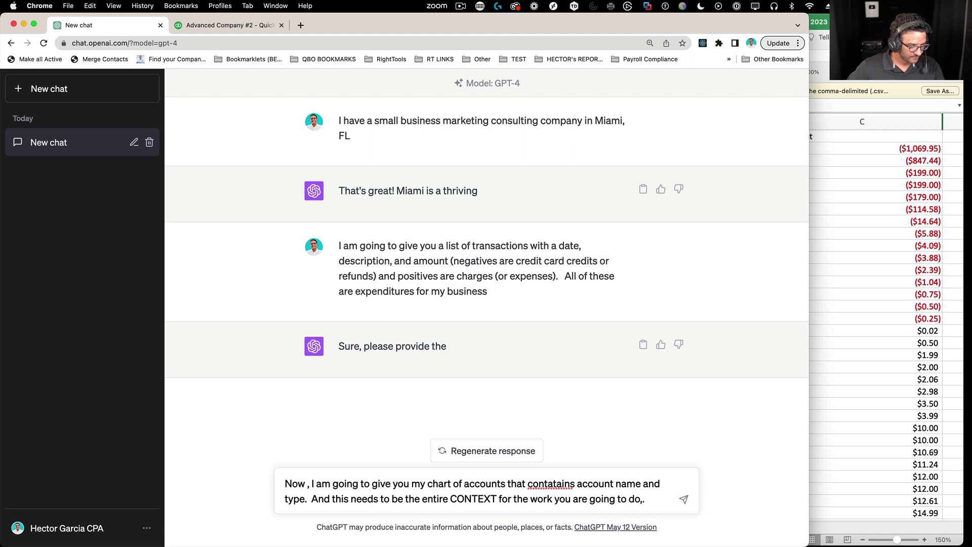
{"action": "right_click", "coordinate": [595, 479]}
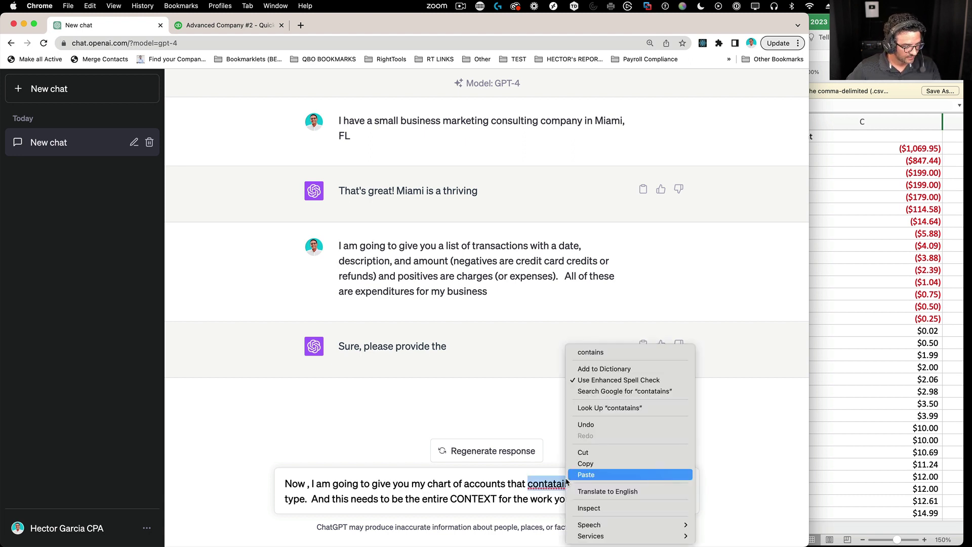
{"action": "left_click", "coordinate": [605, 352]}
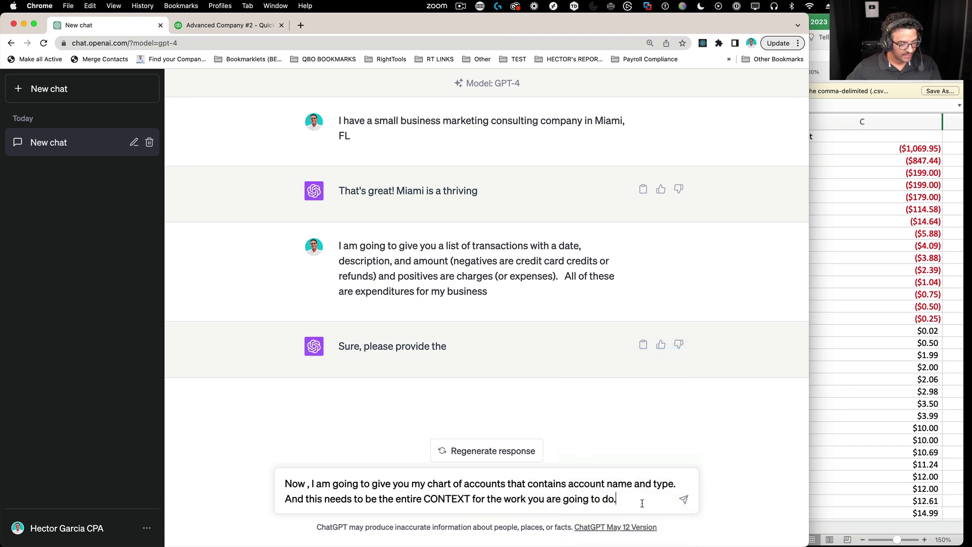
Step: Paste the copied account list below the message text, after a blank line, and send the message
{"action": "key", "text": "shift+Return"}
{"action": "key", "text": "shift+Return"}
{"action": "key", "text": "super+v"}
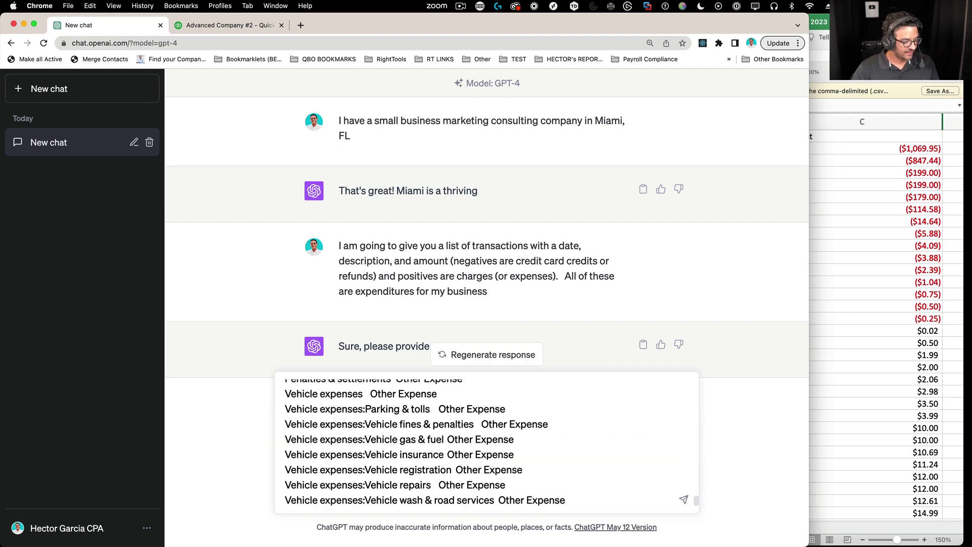
{"action": "key", "text": "Return"}
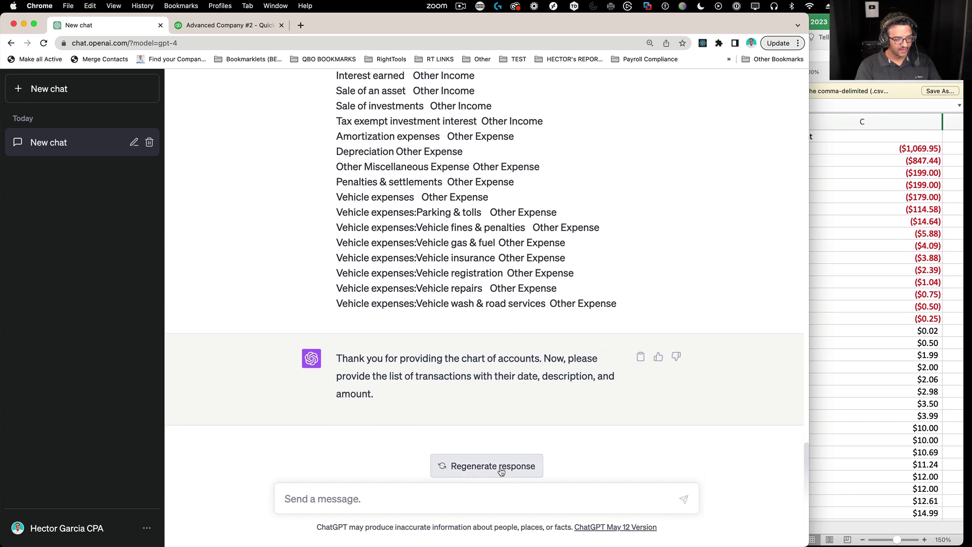
Step: Start a new chat message with "When I send you my transaction list, you are going to give me a table with"
{"action": "type", "text": "W"}
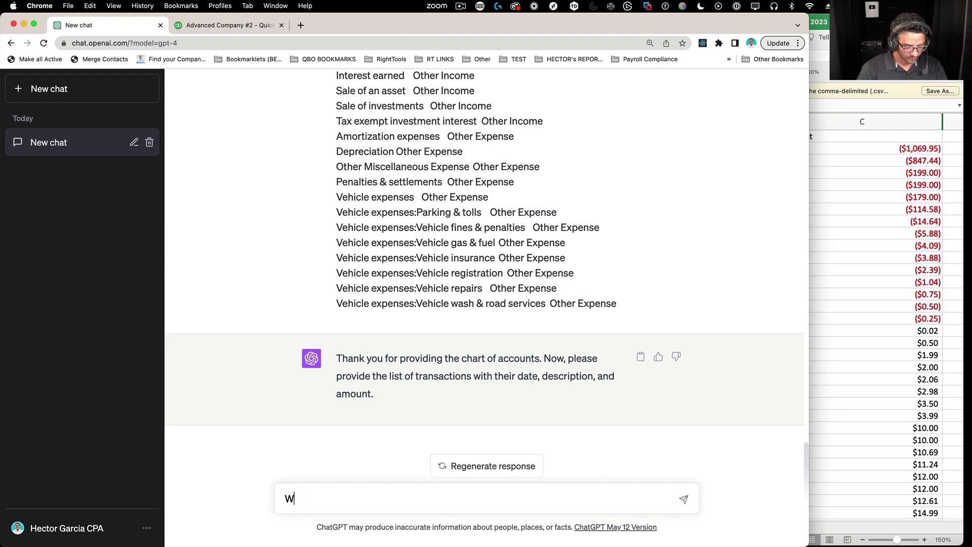
{"action": "type", "text": "hen I send "}
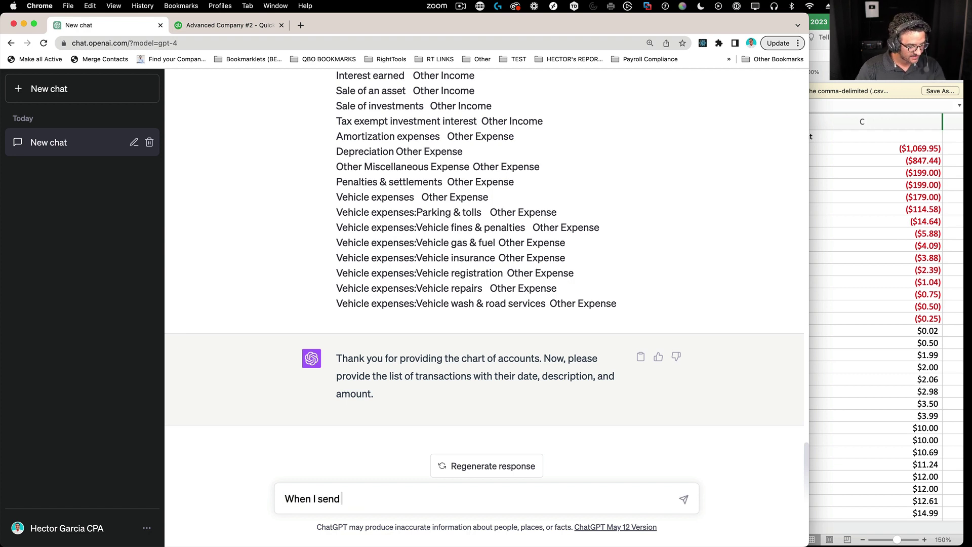
{"action": "type", "text": "you my tr"}
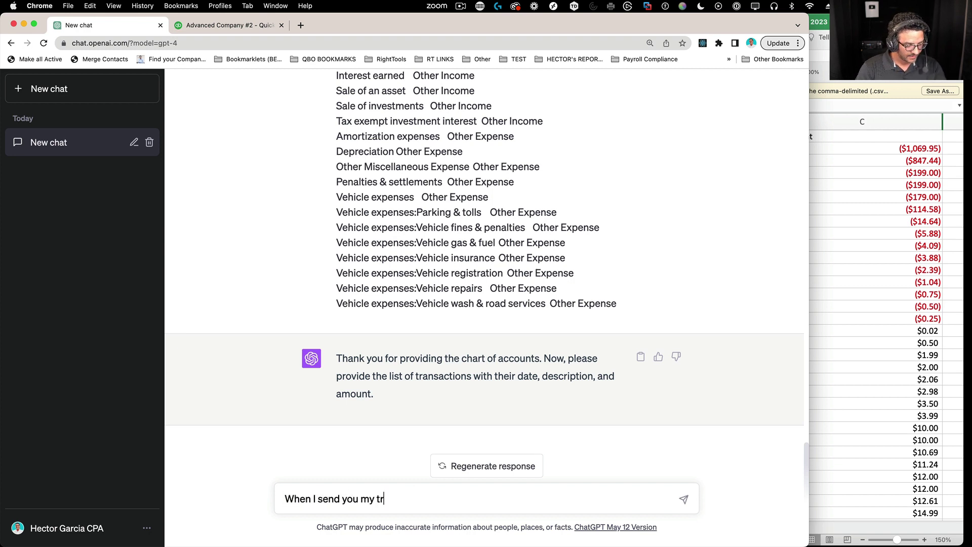
{"action": "type", "text": "ansaction l"}
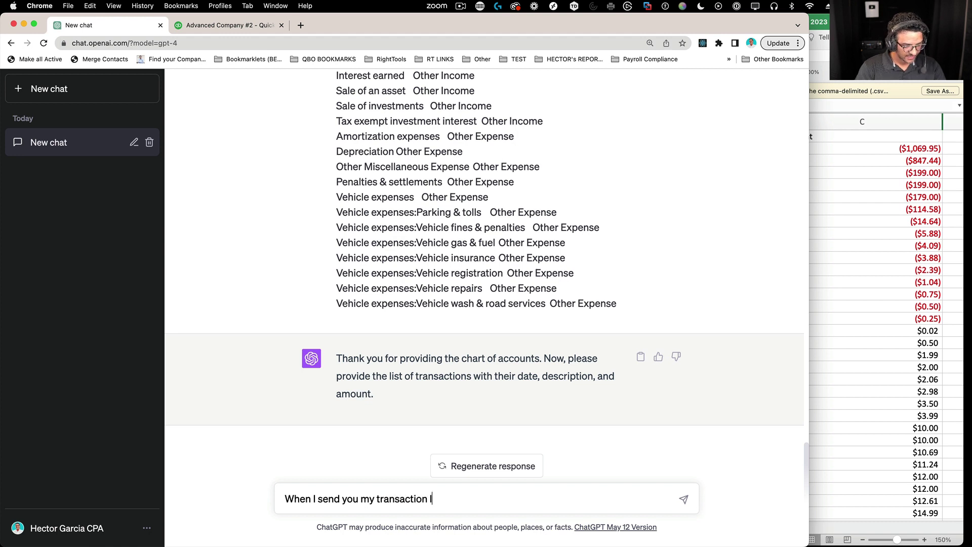
{"action": "type", "text": "ist, you ar"}
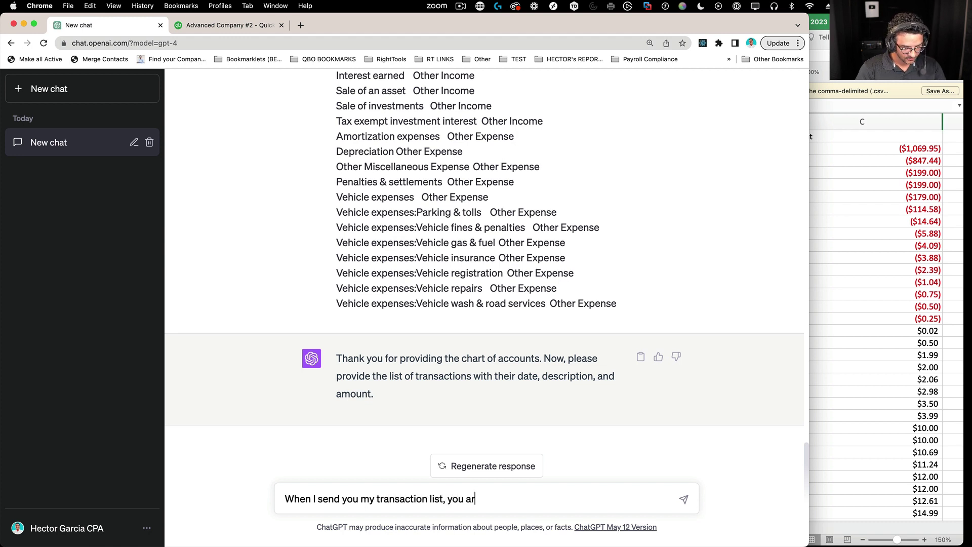
{"action": "type", "text": "e going to give "}
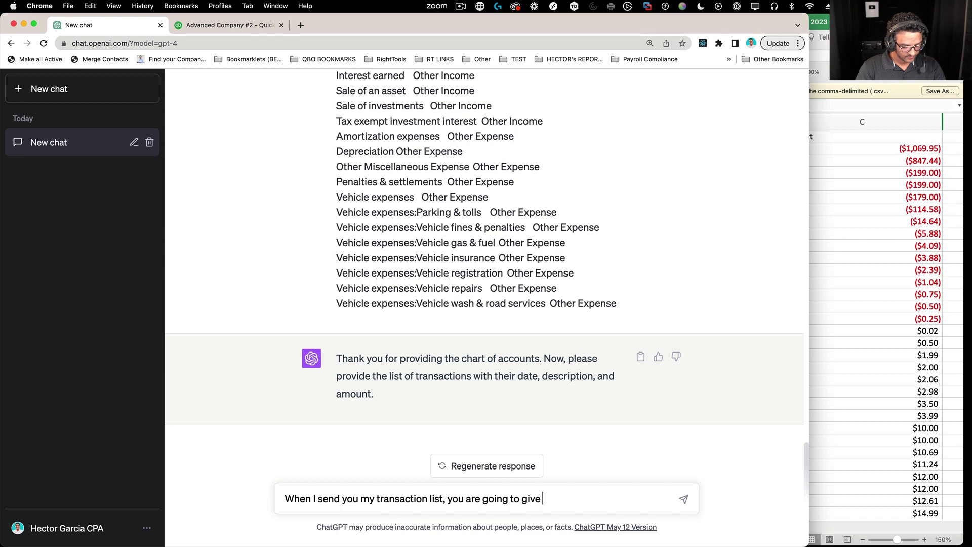
{"action": "type", "text": "me a table with "}
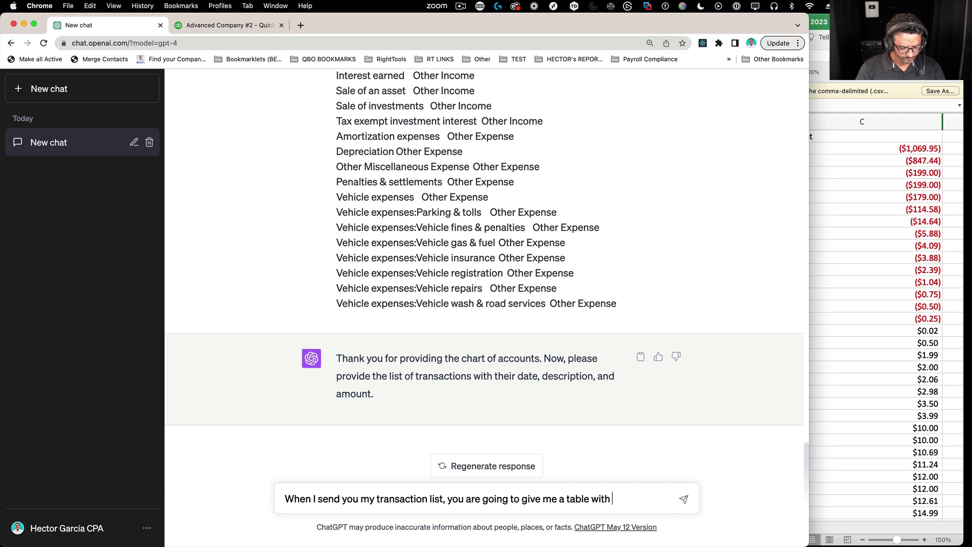
Step: Continue the message with the requested columns "Date, payee, amount, and category from chart of accounts..."
{"action": "type", "text": "Date, payee"}
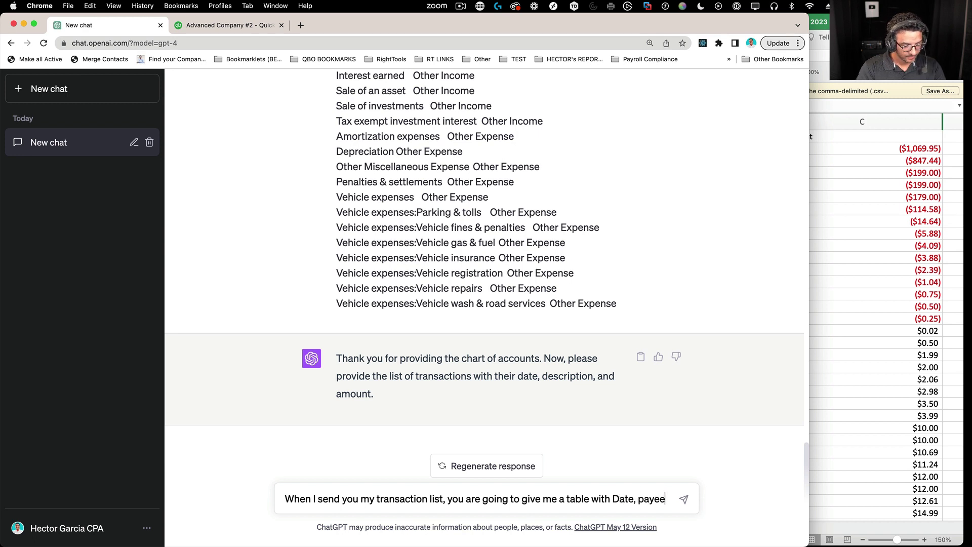
{"action": "type", "text": ", amount, and"}
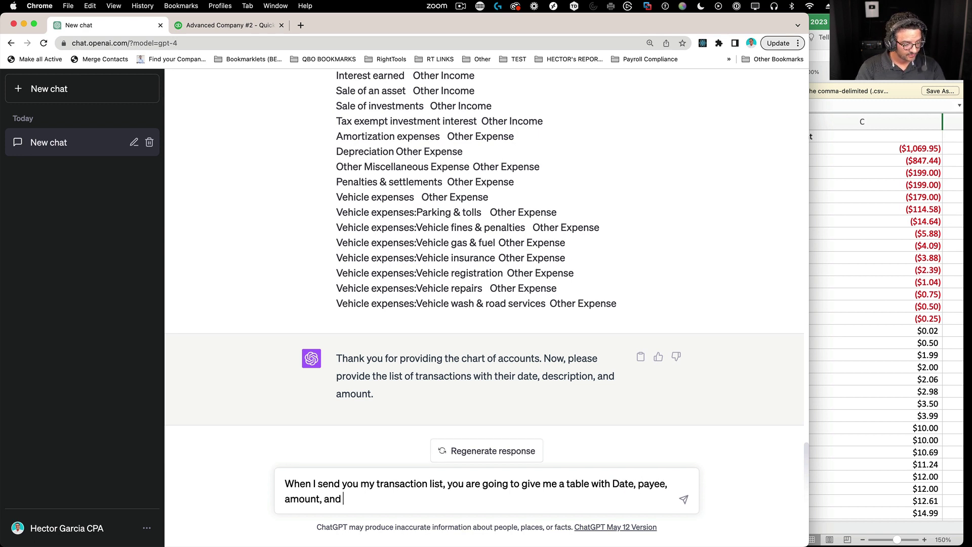
{"action": "type", "text": " category"}
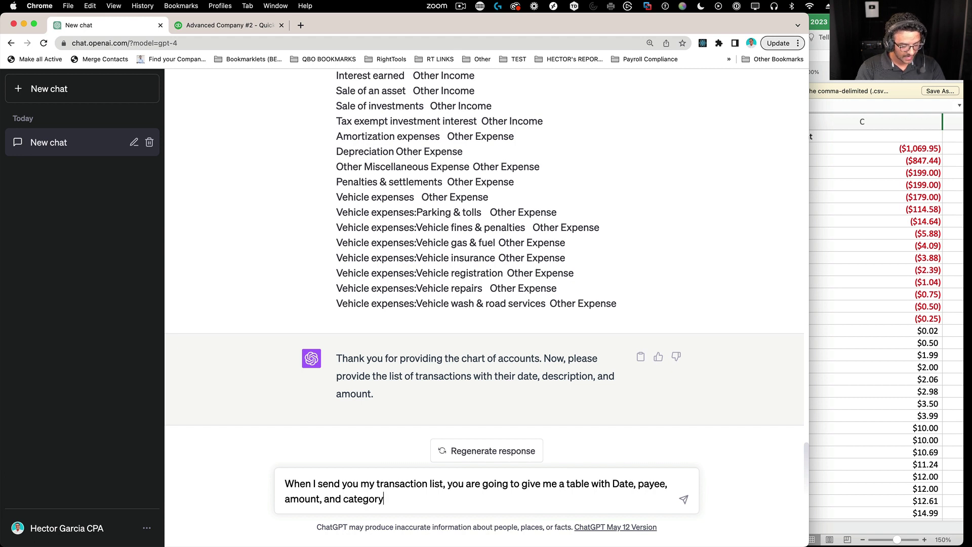
{"action": "type", "text": " fgromrom"}
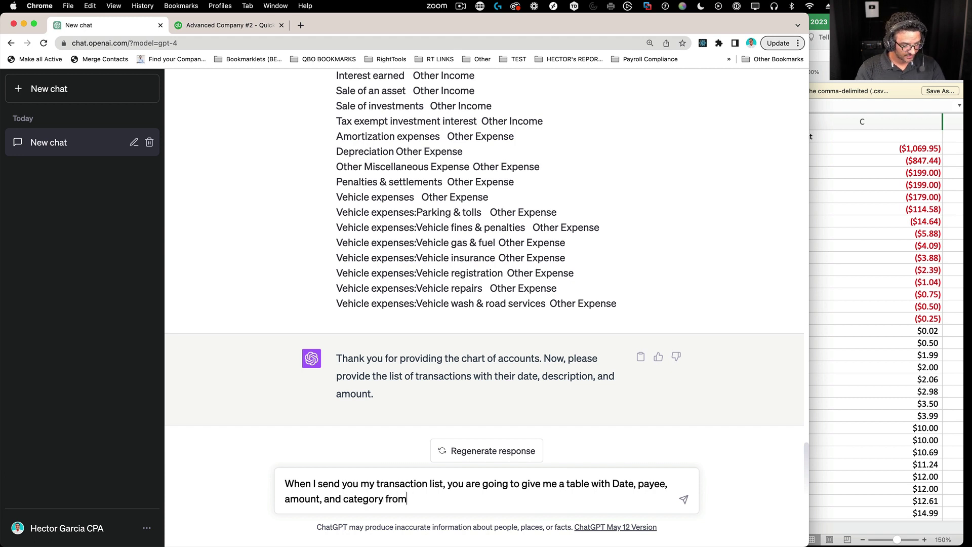
{"action": "type", "text": " chart of acc"}
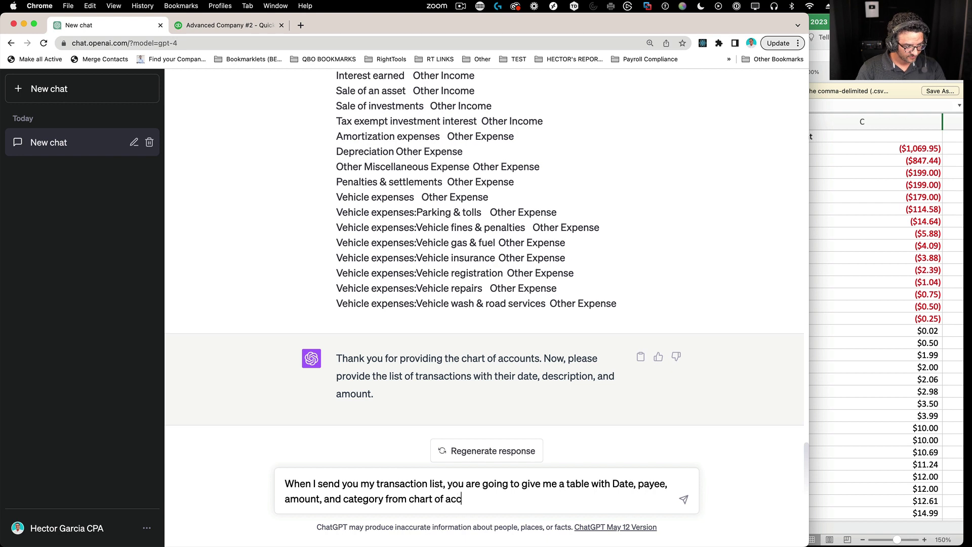
{"action": "type", "text": "ounts... If yo"}
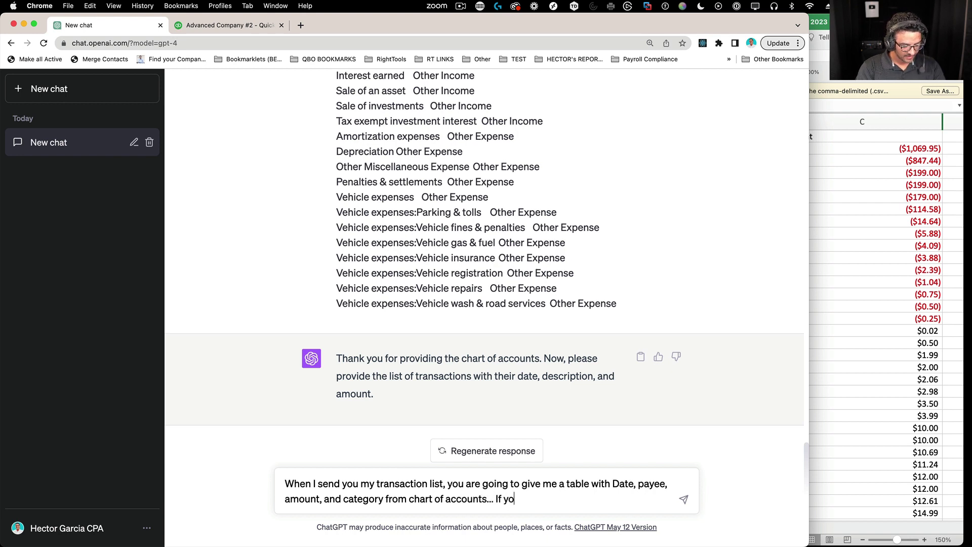
Step: Finish the message with "If you are not sure, use the best possible guess based on the limited context. ready?" and send it
{"action": "type", "text": "u are not sure,m "}
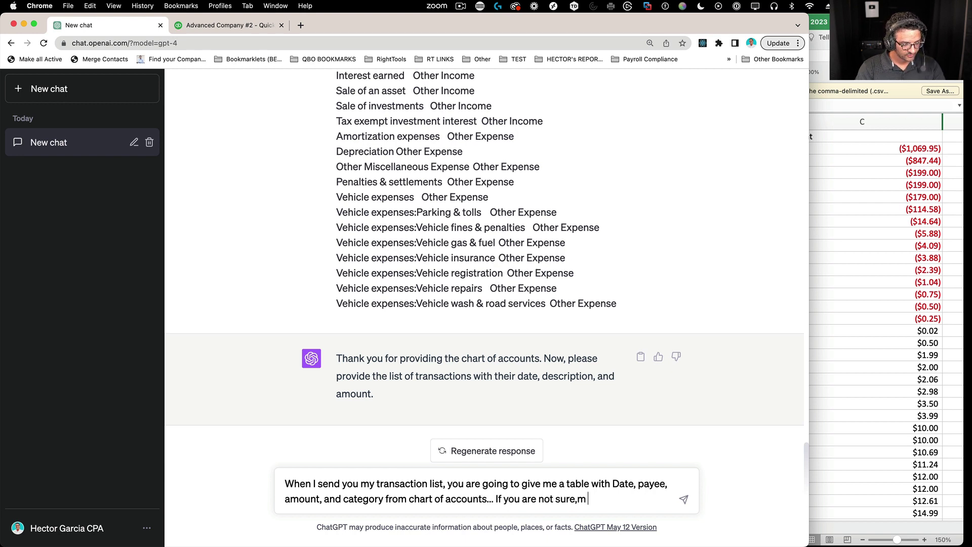
{"action": "key", "text": "BackSpace"}
{"action": "key", "text": "BackSpace"}
{"action": "type", "text": " use the best"}
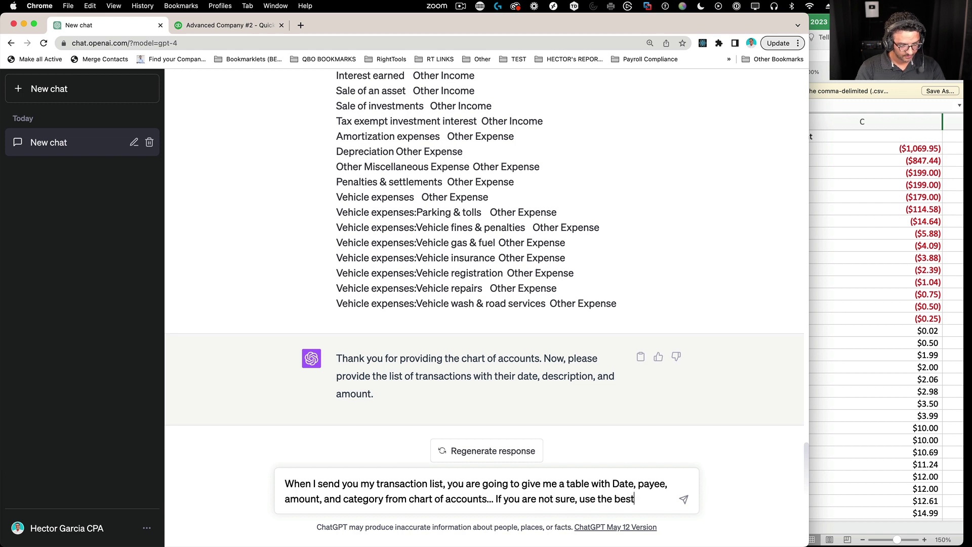
{"action": "type", "text": " possible gue"}
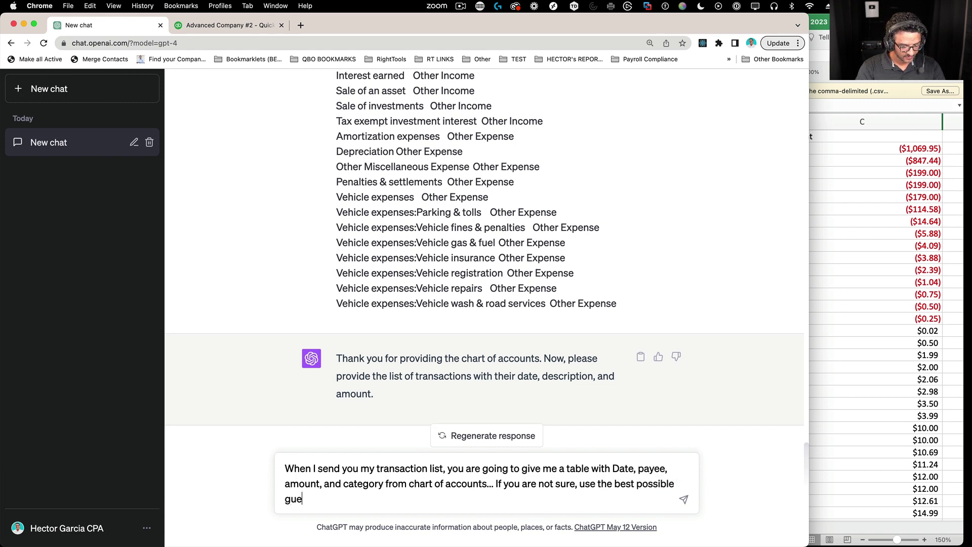
{"action": "type", "text": "ss bas"}
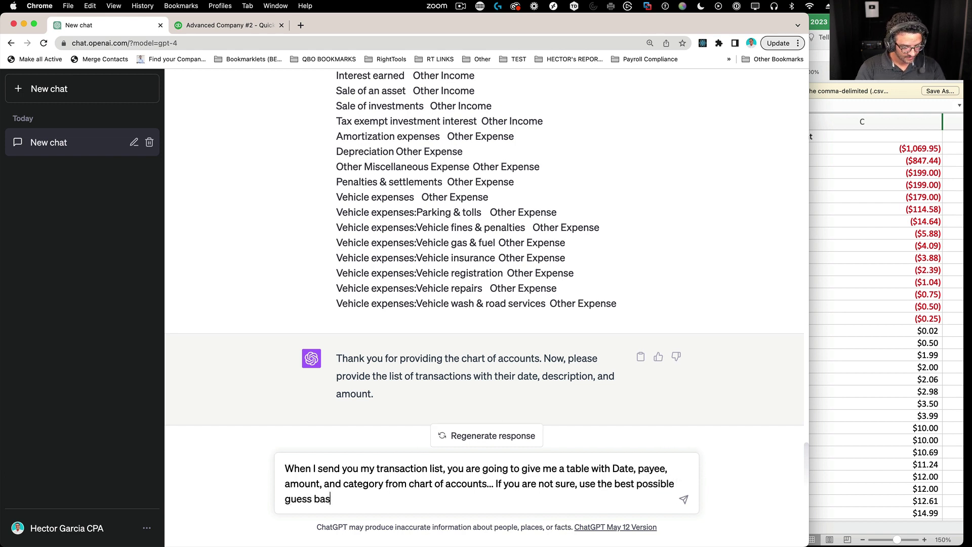
{"action": "type", "text": "ed on the limited context."}
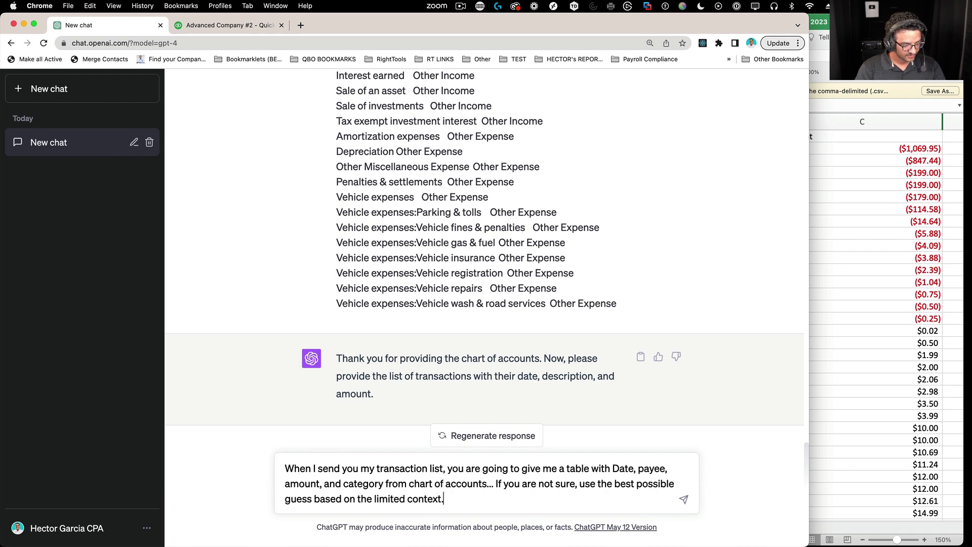
{"action": "type", "text": " ready?"}
{"action": "key", "text": "Return"}
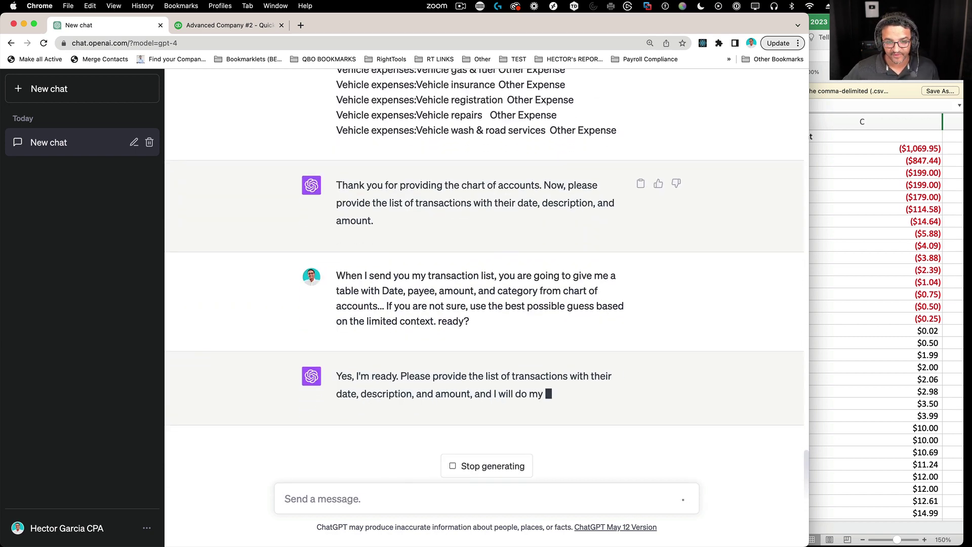
Step: Switch to the BOA CC 2023 workbook in Excel and move its window clear of the screen edge
{"action": "left_click", "coordinate": [851, 177]}
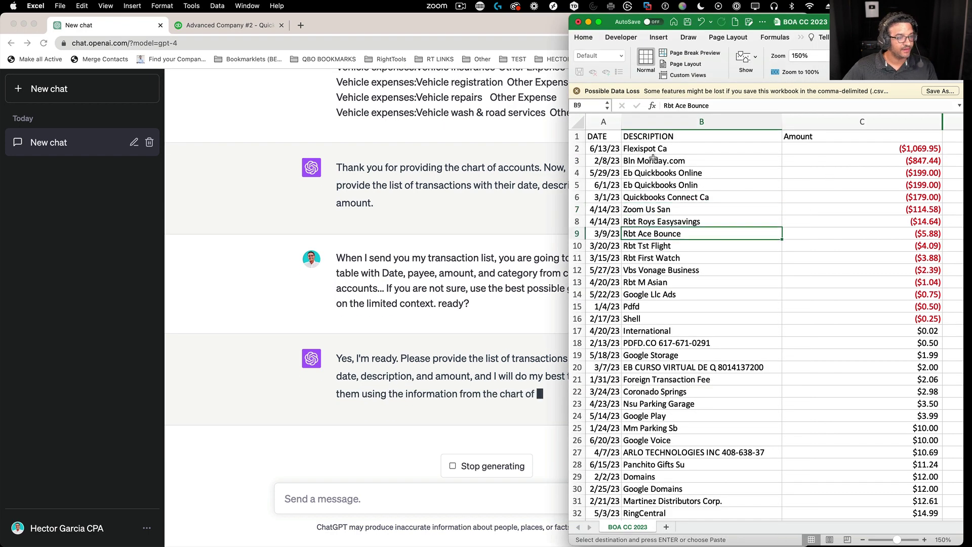
{"action": "key", "text": "Down"}
{"action": "key", "text": "Down"}
{"action": "left_click_drag", "start_coordinate": [597, 148], "coordinate": [861, 148]}
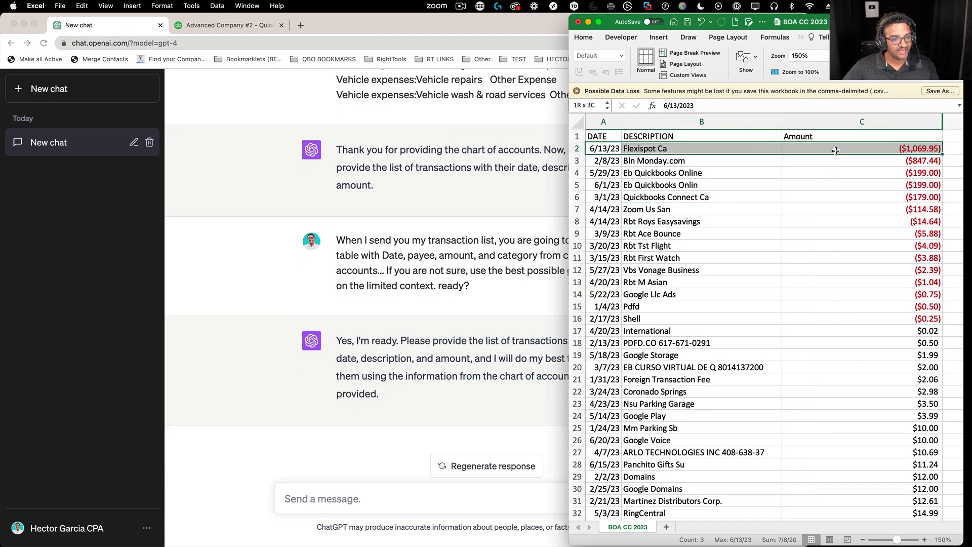
{"action": "left_click", "coordinate": [814, 185]}
{"action": "left_click_drag", "start_coordinate": [569, 18], "coordinate": [412, 28]}
Step: Select the whole transaction sheet, add a filter to its header row and sort the DATE column ascending
{"action": "left_click_drag", "start_coordinate": [445, 130], "coordinate": [734, 131]}
{"action": "left_click", "coordinate": [420, 130]}
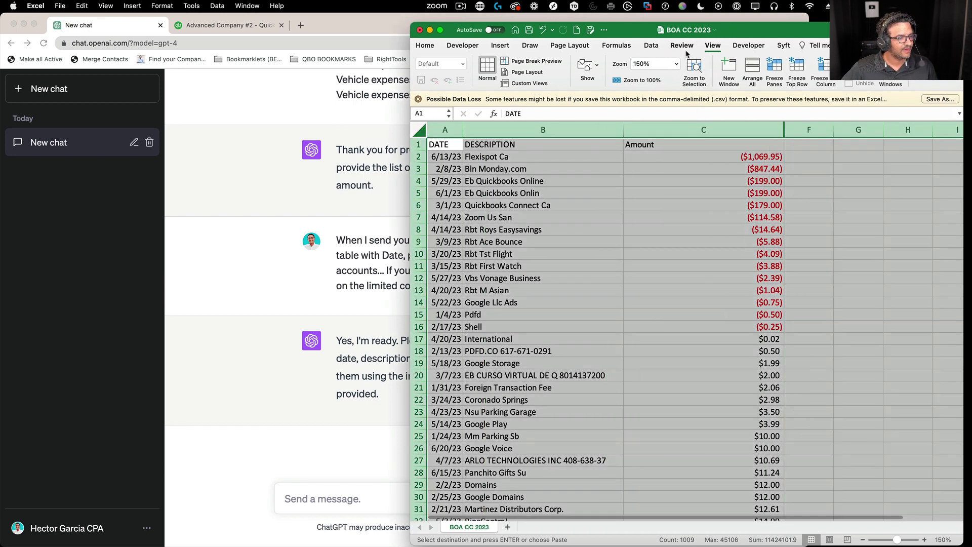
{"action": "left_click", "coordinate": [651, 45]}
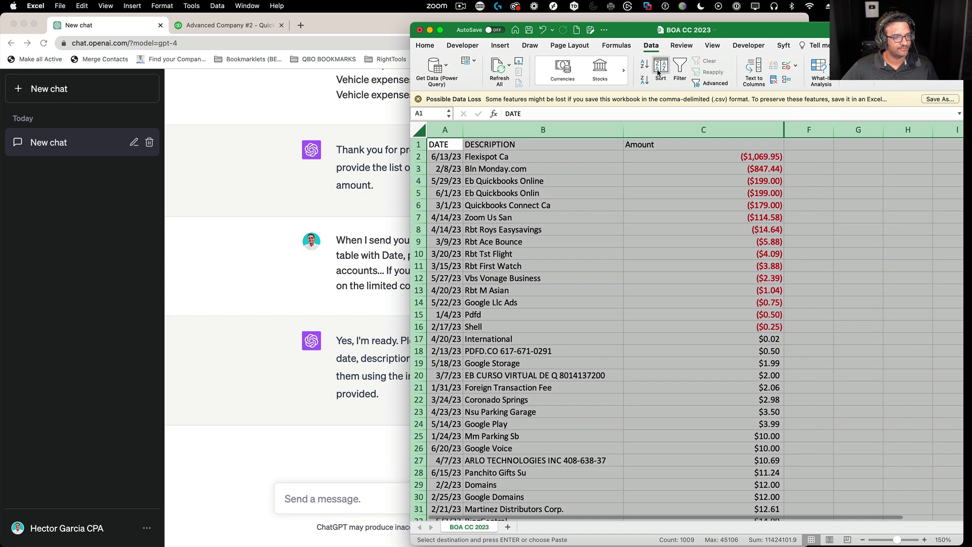
{"action": "left_click", "coordinate": [681, 67]}
{"action": "left_click", "coordinate": [458, 146]}
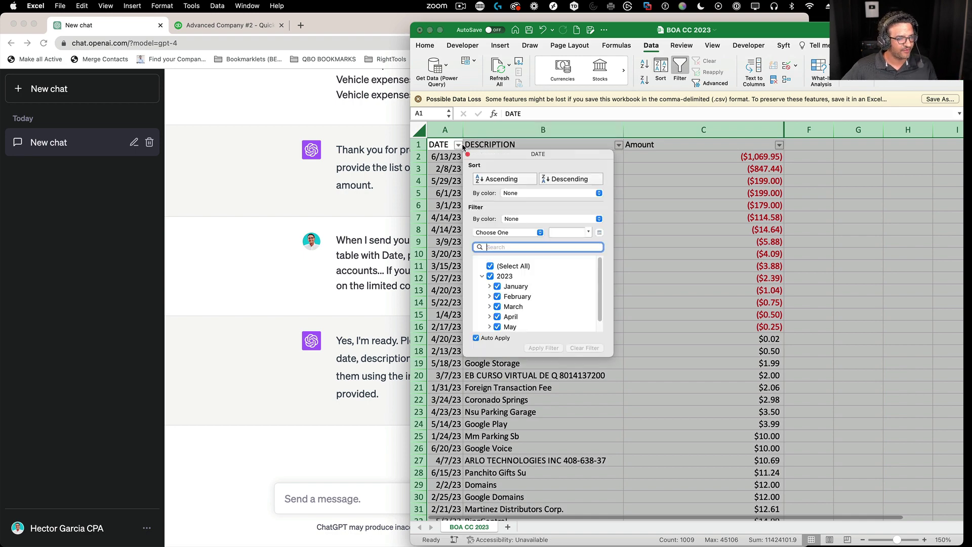
{"action": "left_click", "coordinate": [487, 181]}
{"action": "left_click", "coordinate": [600, 196]}
{"action": "left_click", "coordinate": [599, 196]}
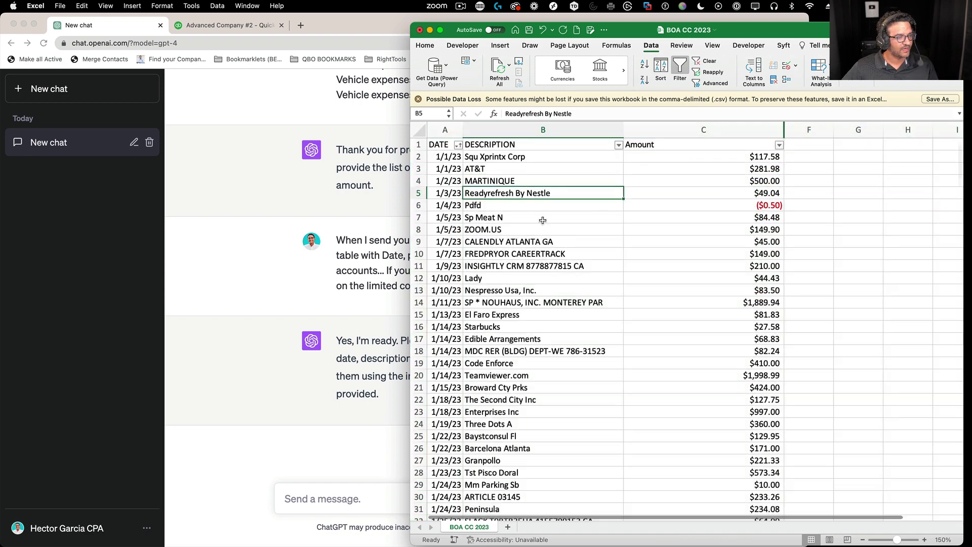
Step: Copy the headers and the earliest transactions in range A1:C100
{"action": "left_click_drag", "start_coordinate": [440, 146], "coordinate": [744, 414]}
{"action": "right_click", "coordinate": [534, 203]}
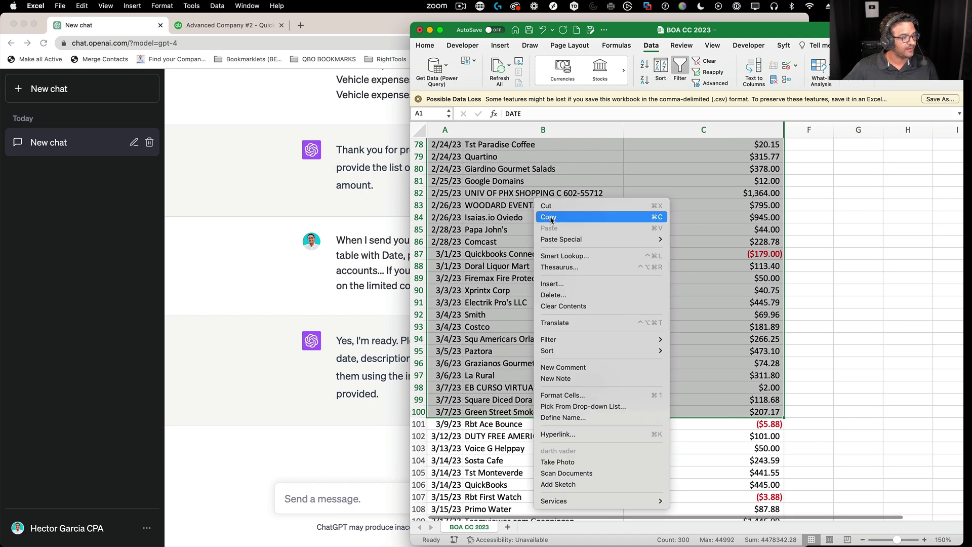
{"action": "left_click", "coordinate": [539, 216]}
Step: Return to the ChatGPT conversation, paste the copied transactions as a message and send it
{"action": "left_click", "coordinate": [309, 365]}
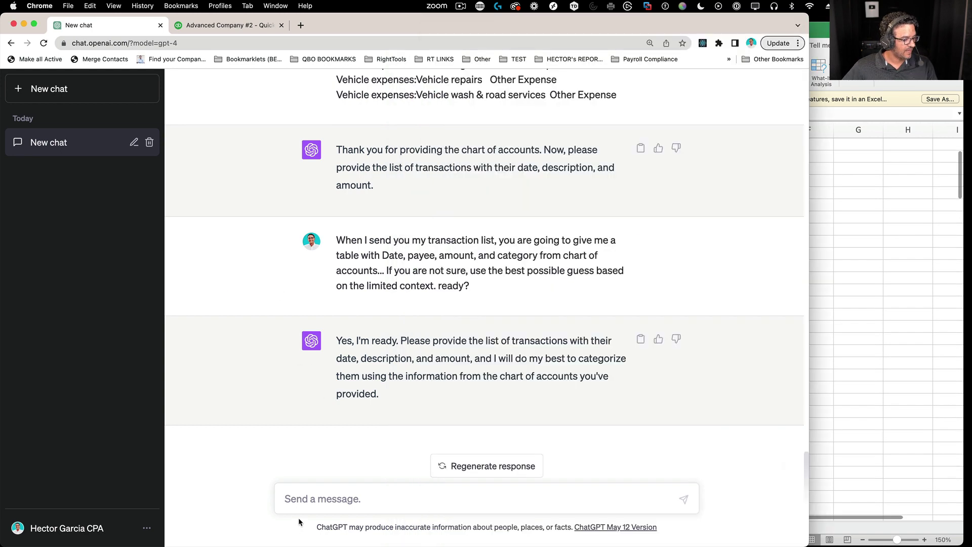
{"action": "right_click", "coordinate": [302, 497]}
{"action": "left_click", "coordinate": [349, 468]}
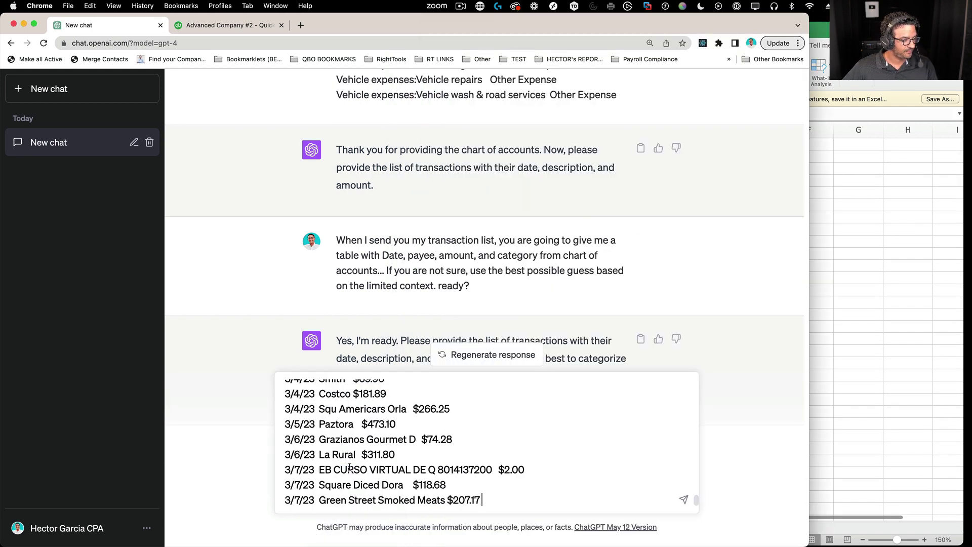
{"action": "key", "text": "Return"}
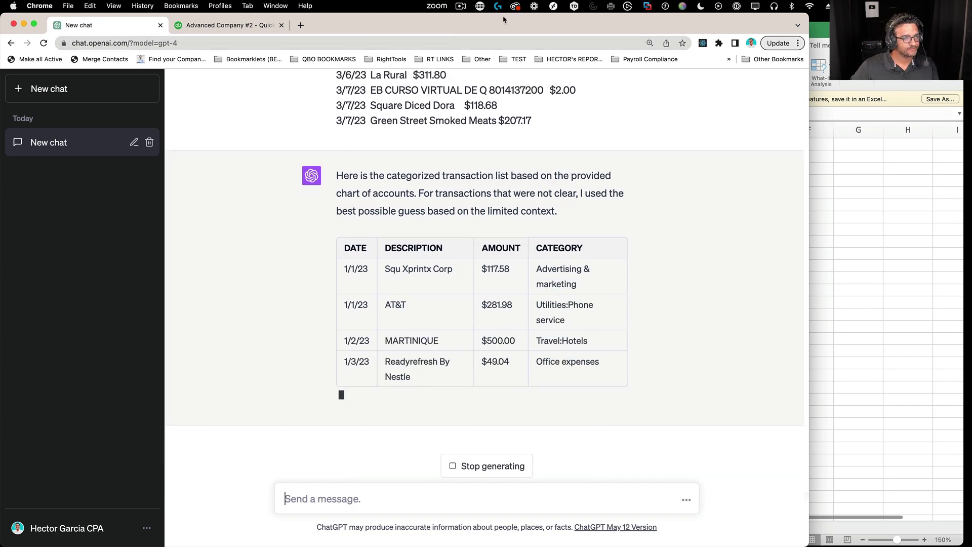
{"action": "left_click", "coordinate": [462, 5]}
{"action": "left_click", "coordinate": [462, 5]}
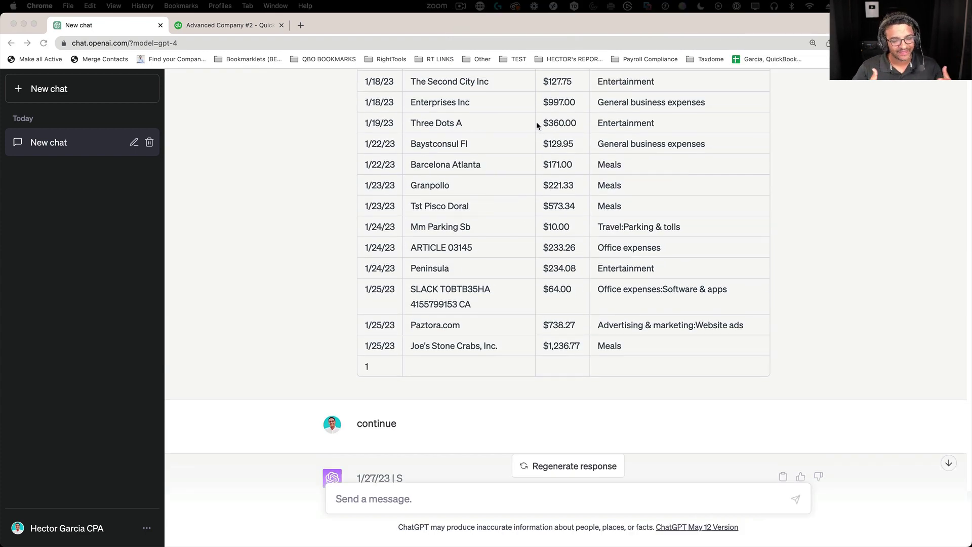
Step: Review the categories assigned in the generated transaction table and the reply that follows the "continue" message
{"action": "scroll", "coordinate": [528, 141], "scroll_direction": "up", "scroll_amount": 1}
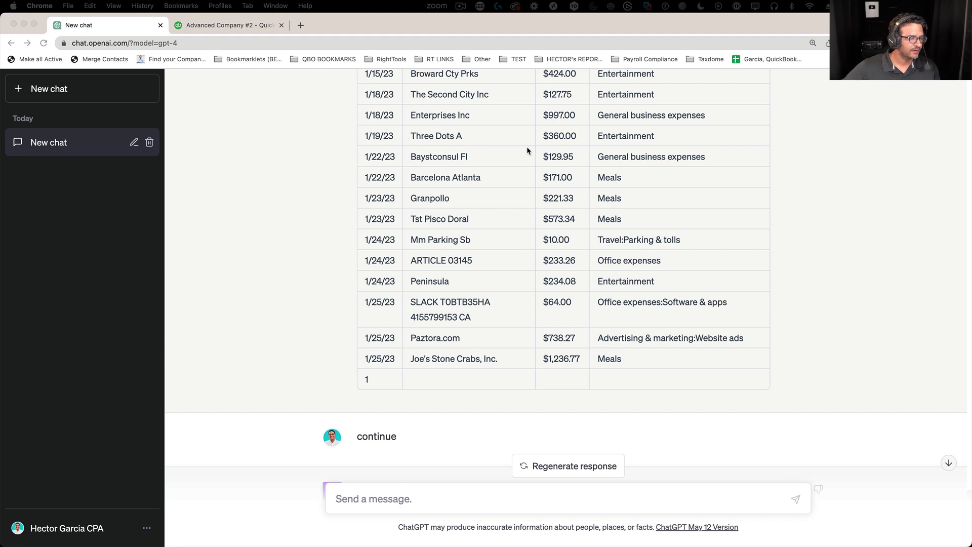
{"action": "scroll", "coordinate": [532, 152], "scroll_direction": "up", "scroll_amount": 3}
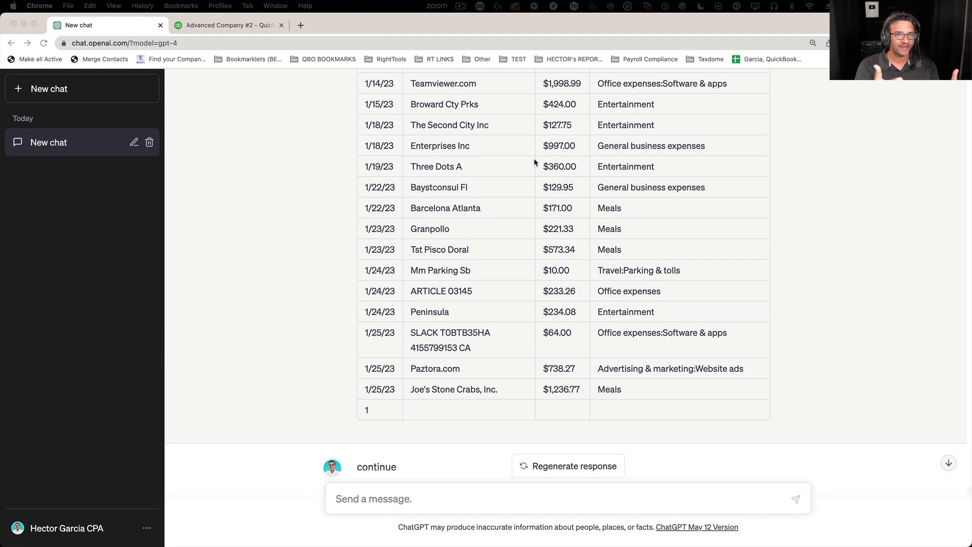
{"action": "scroll", "coordinate": [586, 198], "scroll_direction": "up", "scroll_amount": 10}
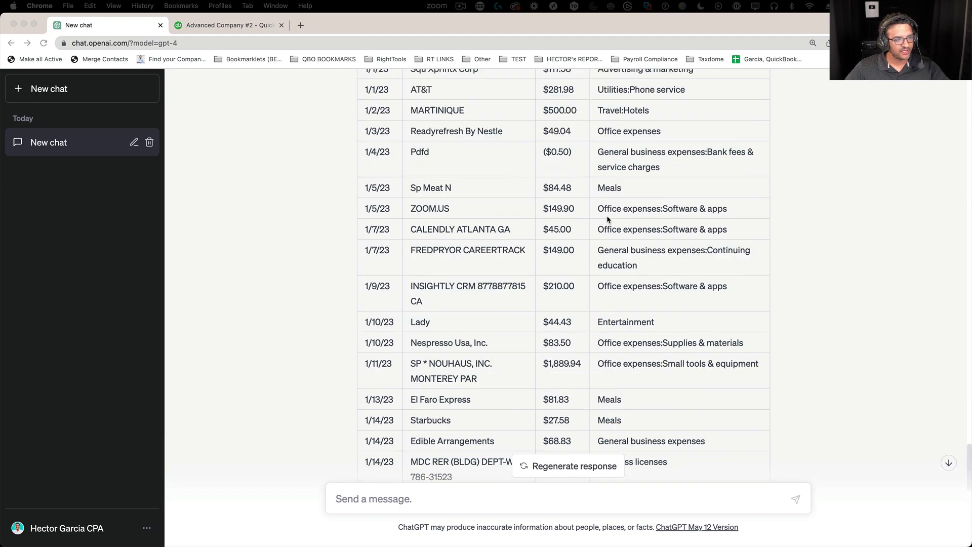
{"action": "scroll", "coordinate": [611, 228], "scroll_direction": "up", "scroll_amount": 4}
{"action": "scroll", "coordinate": [611, 228], "scroll_direction": "down", "scroll_amount": 15}
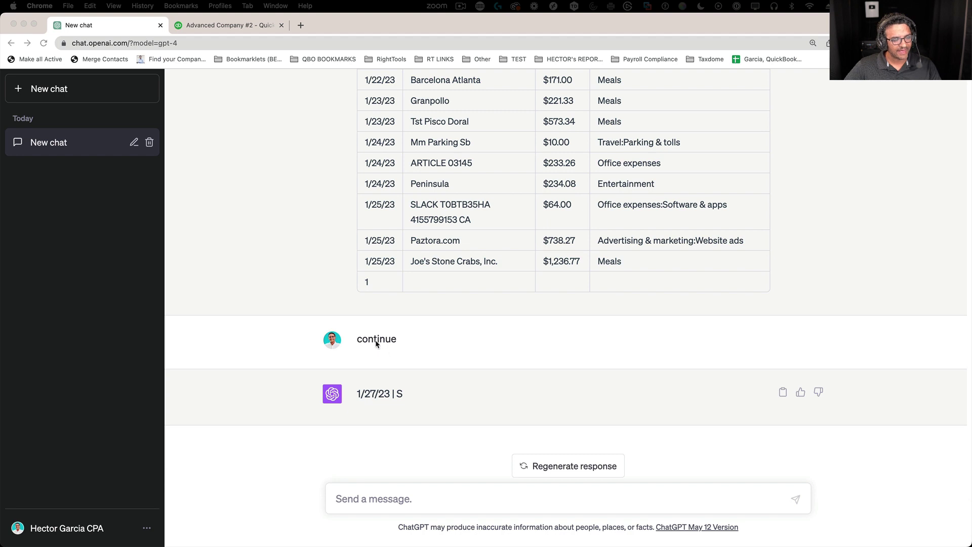
{"action": "left_click", "coordinate": [397, 343]}
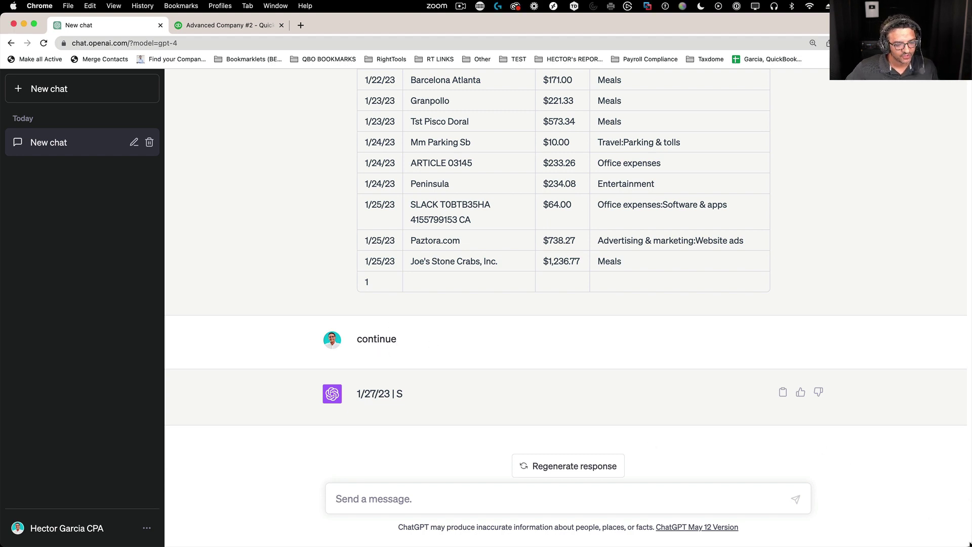
Step: Switch to the BOA CC 2023 workbook in Excel and review the pasted ChatGPT table beside the original transactions
{"action": "key", "text": "super+Tab"}
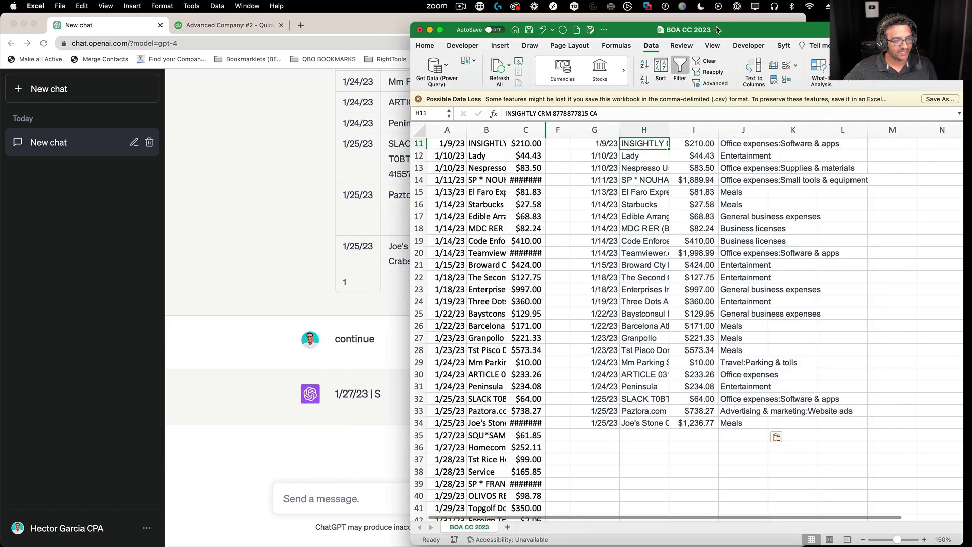
{"action": "left_click_drag", "start_coordinate": [721, 36], "coordinate": [597, 27]}
{"action": "left_click", "coordinate": [471, 236]}
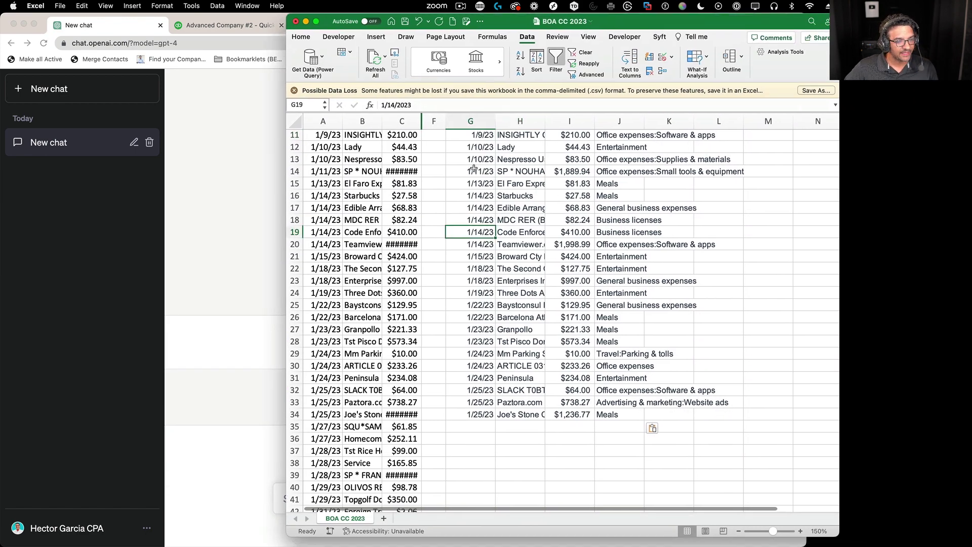
{"action": "scroll", "coordinate": [516, 311], "scroll_direction": "up", "scroll_amount": 4}
{"action": "scroll", "coordinate": [517, 311], "scroll_direction": "up", "scroll_amount": 5}
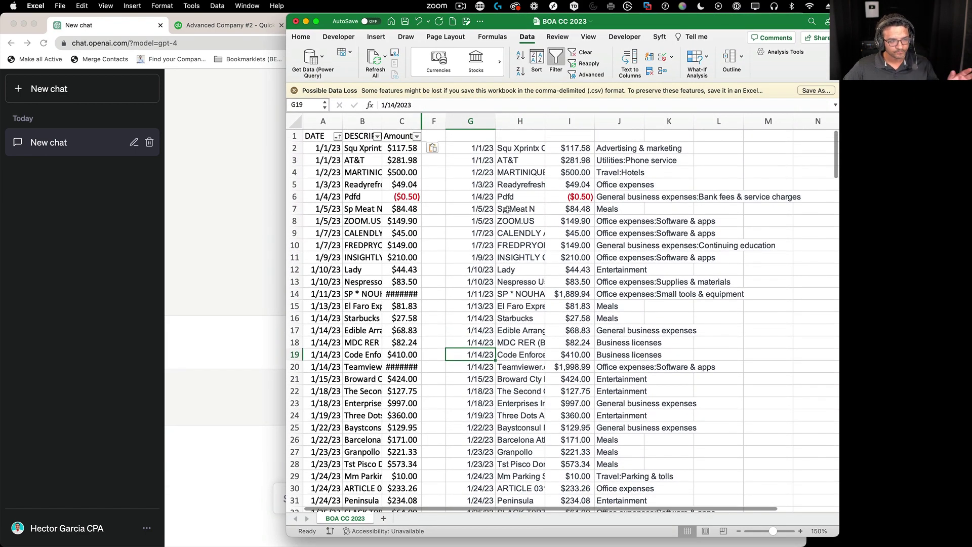
Step: Return to the ChatGPT conversation and copy the rows of the categorized transaction table, without its headers
{"action": "left_click", "coordinate": [187, 172]}
{"action": "left_click_drag", "start_coordinate": [574, 260], "coordinate": [389, 157]}
{"action": "scroll", "coordinate": [423, 185], "scroll_direction": "up", "scroll_amount": 20}
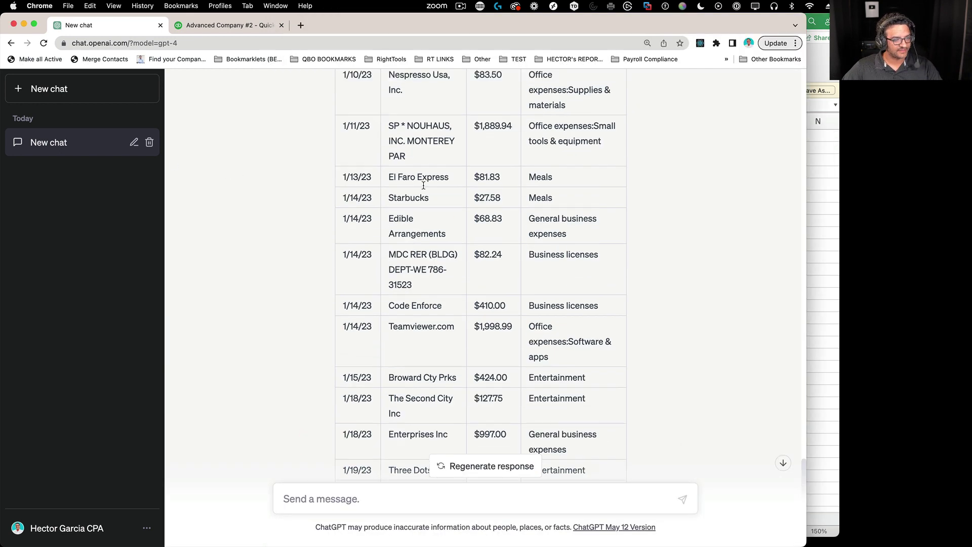
{"action": "scroll", "coordinate": [406, 214], "scroll_direction": "down", "scroll_amount": 5}
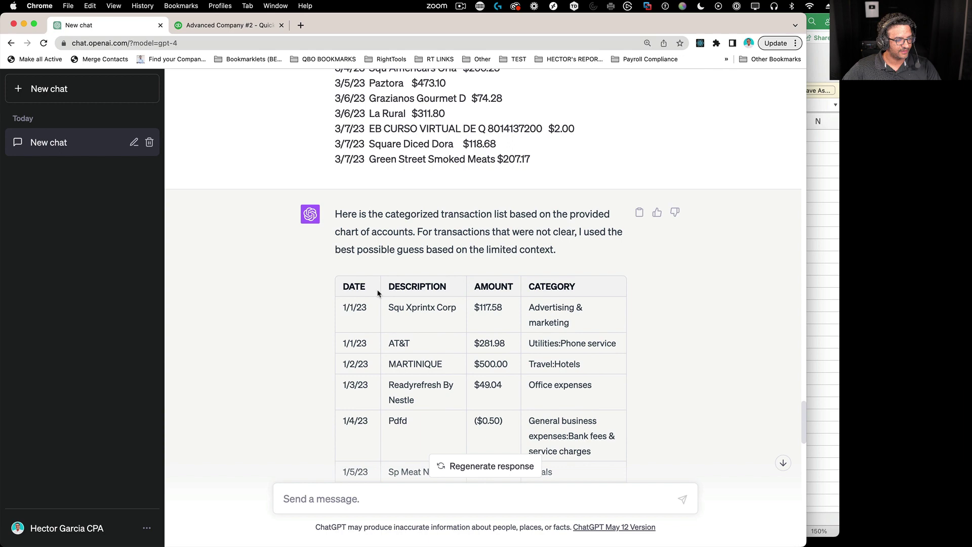
{"action": "left_click", "coordinate": [338, 305], "text": "shift"}
{"action": "right_click", "coordinate": [407, 305]}
{"action": "left_click", "coordinate": [430, 330]}
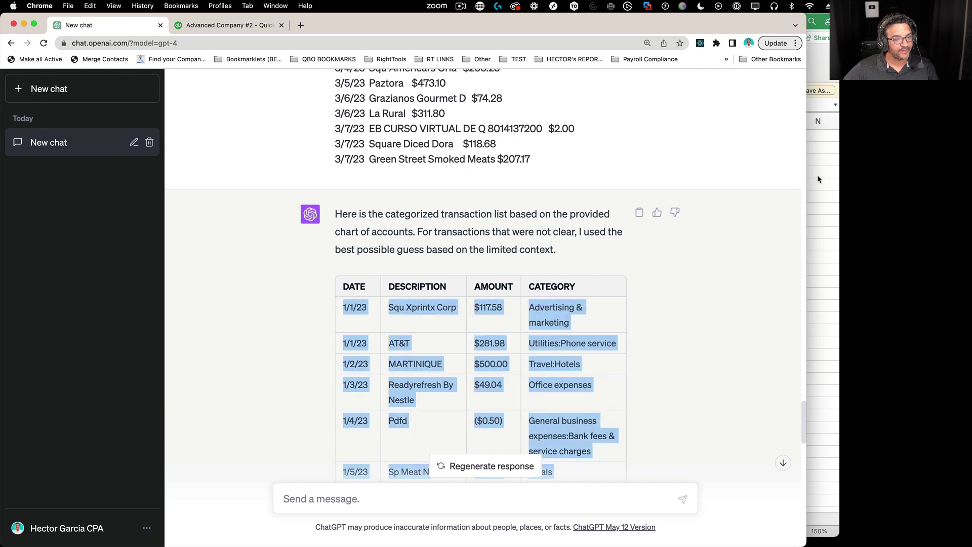
Step: Switch to the Excel workbook and compare the original Granpollo transaction in row 27 with its pasted counterpart and category
{"action": "left_click", "coordinate": [818, 179]}
{"action": "left_click", "coordinate": [569, 183]}
{"action": "scroll", "coordinate": [498, 304], "scroll_direction": "down", "scroll_amount": 5}
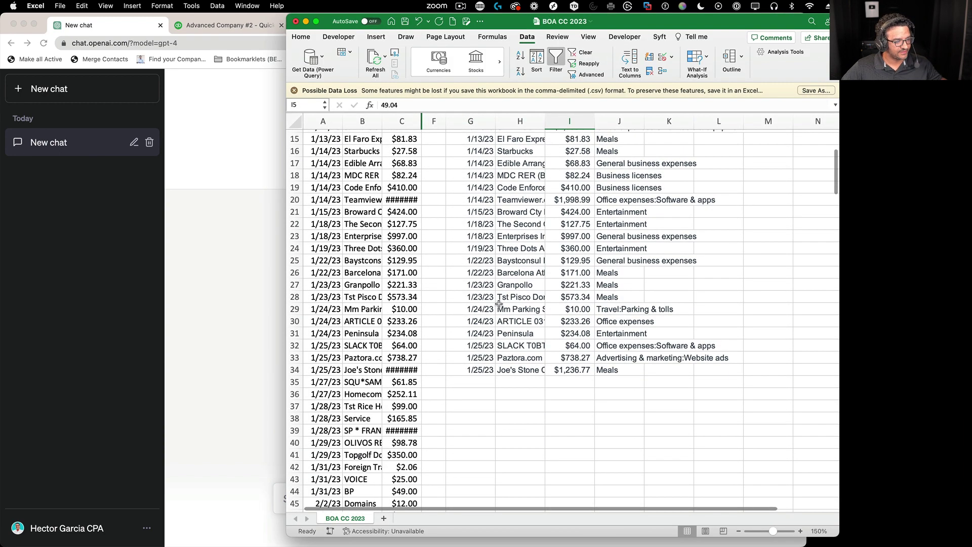
{"action": "left_click_drag", "start_coordinate": [363, 285], "coordinate": [642, 287]}
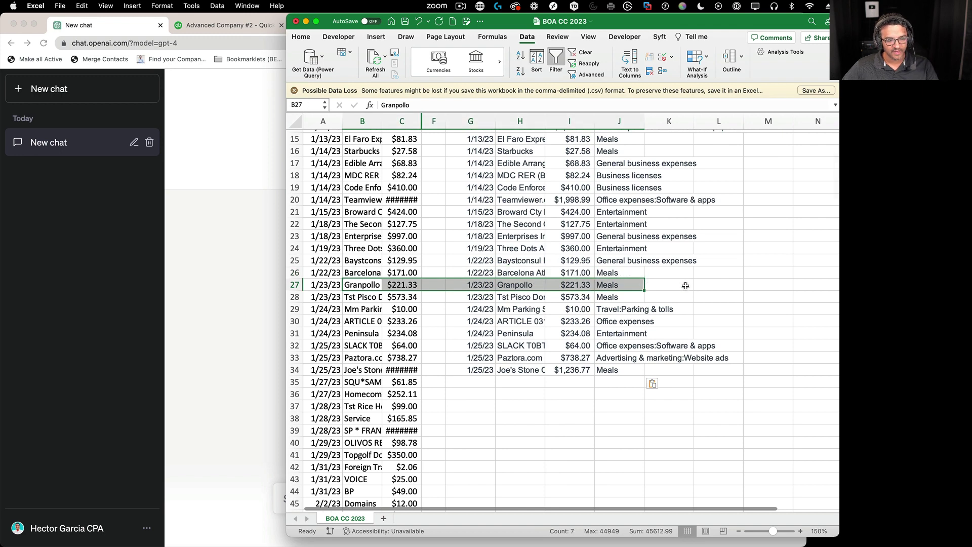
Step: Delete the pasted date, description and amount columns G to I, keeping only the categories beside the original transactions
{"action": "scroll", "coordinate": [685, 285], "scroll_direction": "up", "scroll_amount": 5}
{"action": "left_click_drag", "start_coordinate": [569, 121], "coordinate": [473, 120]}
{"action": "right_click", "coordinate": [473, 120]}
{"action": "left_click", "coordinate": [488, 186]}
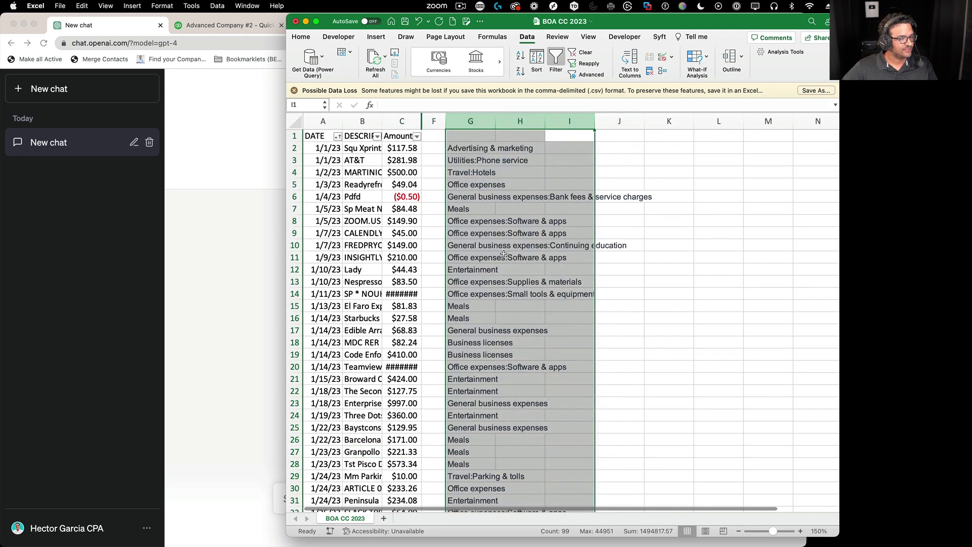
{"action": "left_click", "coordinate": [504, 254]}
{"action": "scroll", "coordinate": [533, 364], "scroll_direction": "down", "scroll_amount": 4}
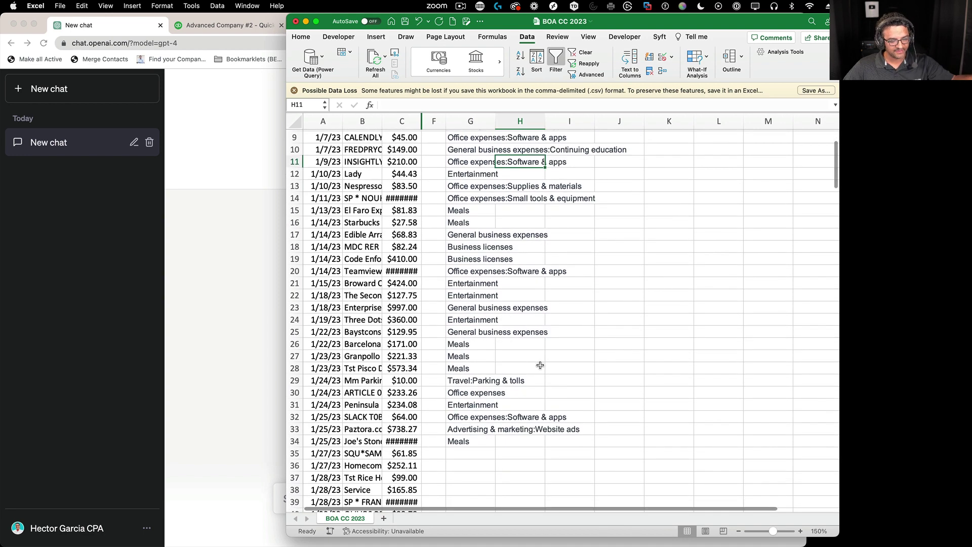
{"action": "scroll", "coordinate": [540, 365], "scroll_direction": "down", "scroll_amount": 1}
Step: Return to ChatGPT and send the message "continue, but just give me the categories, forget the date and amount"
{"action": "left_click", "coordinate": [218, 152]}
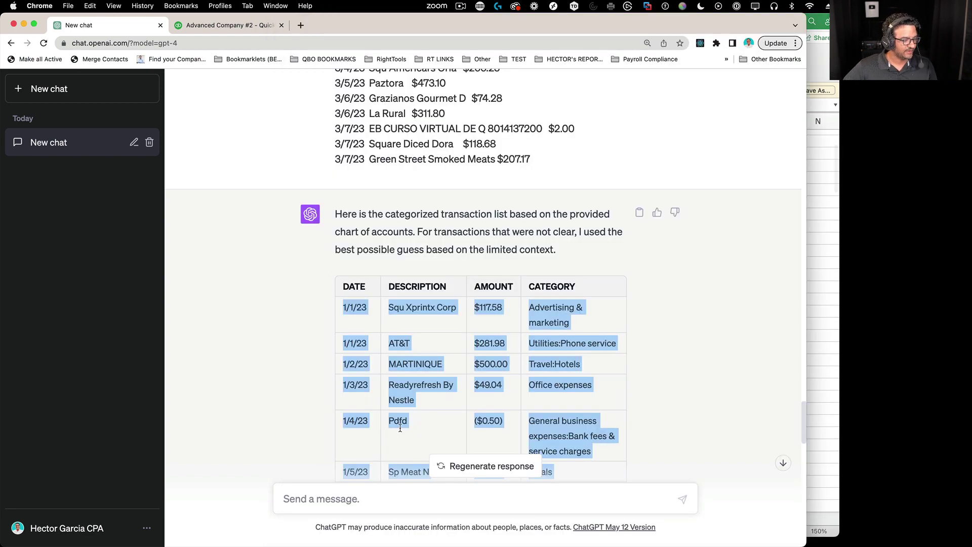
{"action": "scroll", "coordinate": [396, 428], "scroll_direction": "down", "scroll_amount": 15}
{"action": "left_click", "coordinate": [344, 491]}
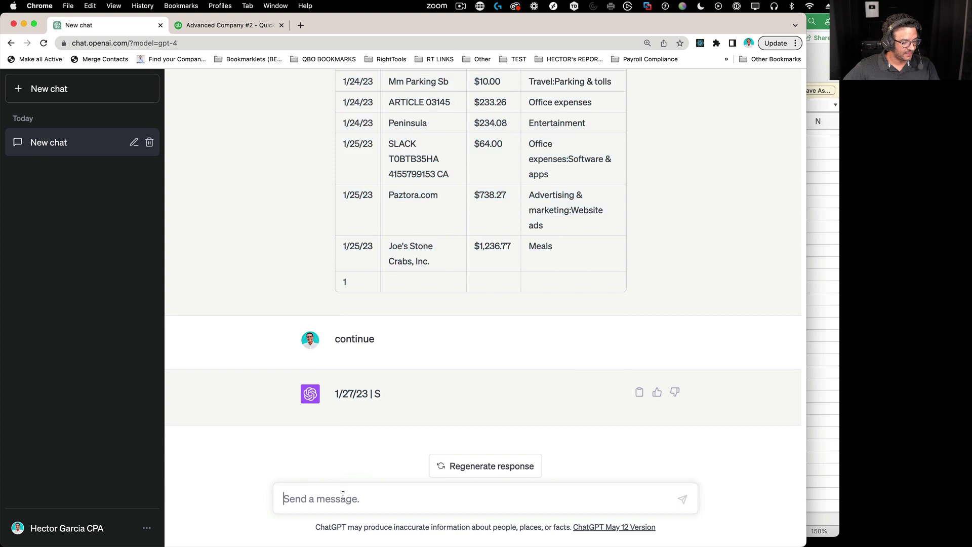
{"action": "type", "text": "conti"}
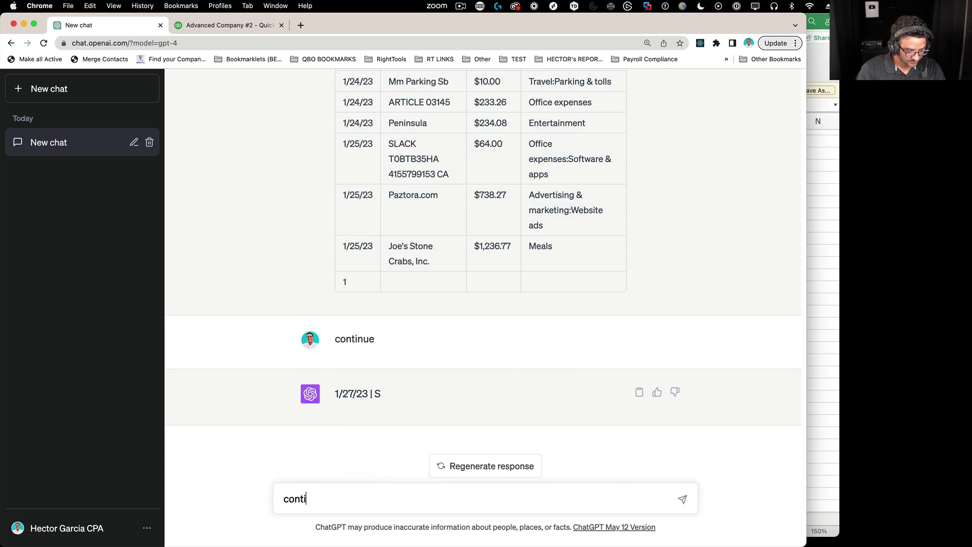
{"action": "type", "text": "nue, "}
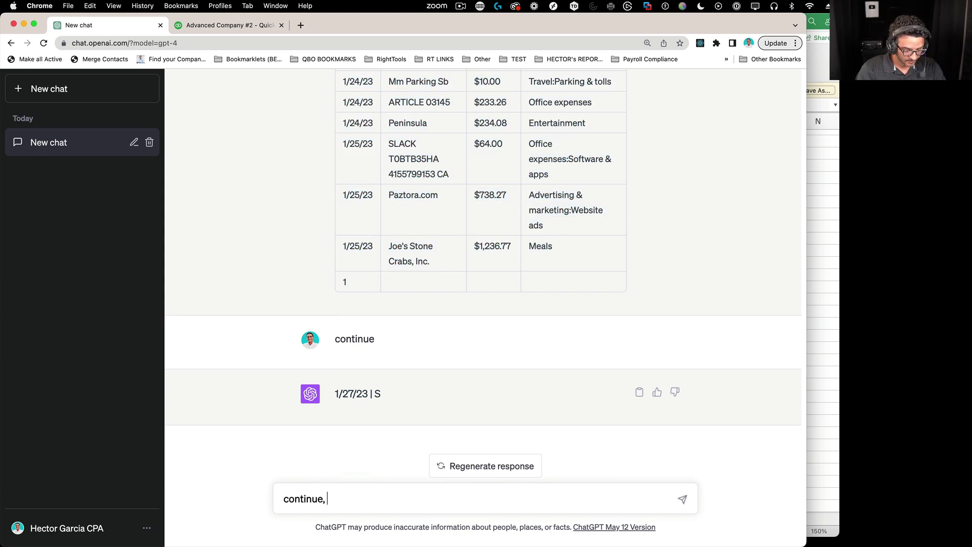
{"action": "type", "text": "nbut just"}
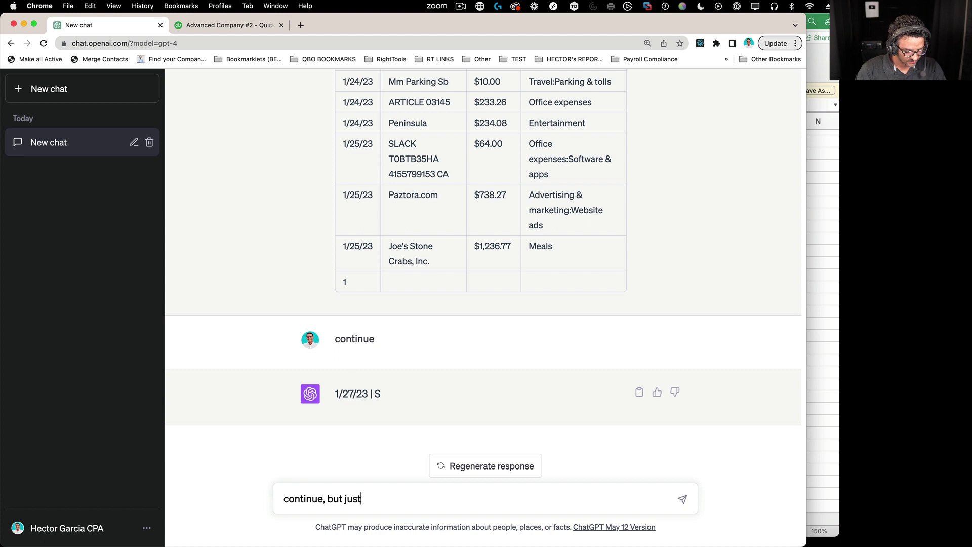
{"action": "type", "text": " give me the cate"}
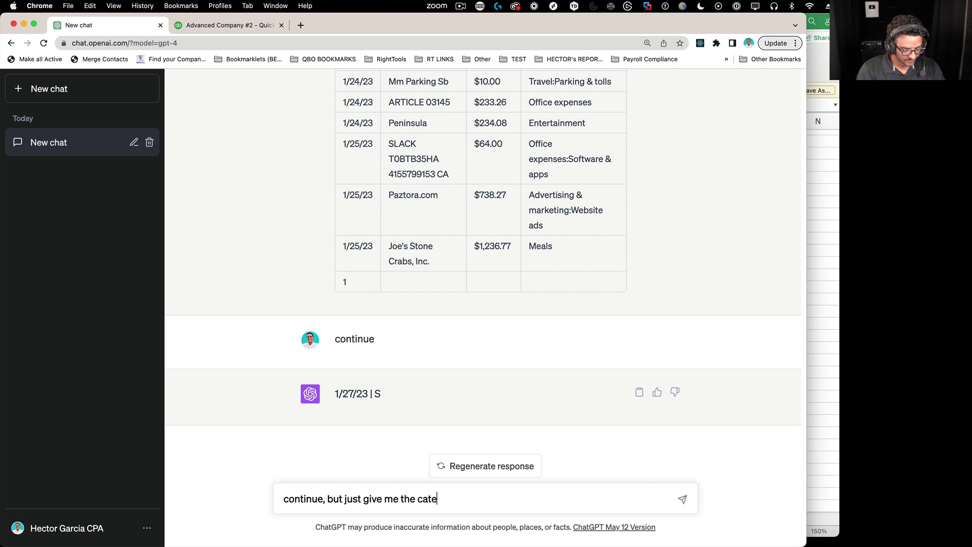
{"action": "type", "text": "gories, forget the ot"}
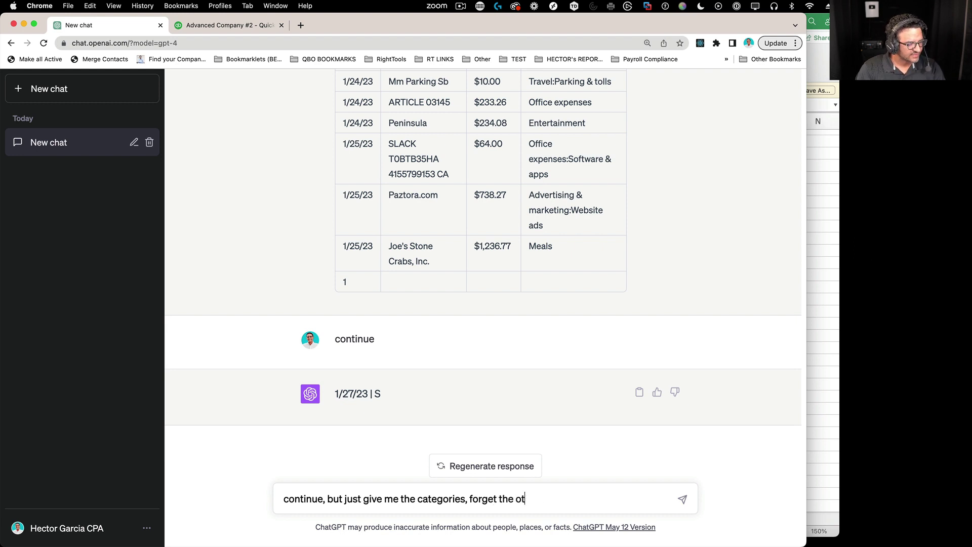
{"action": "type", "text": "her the date"}
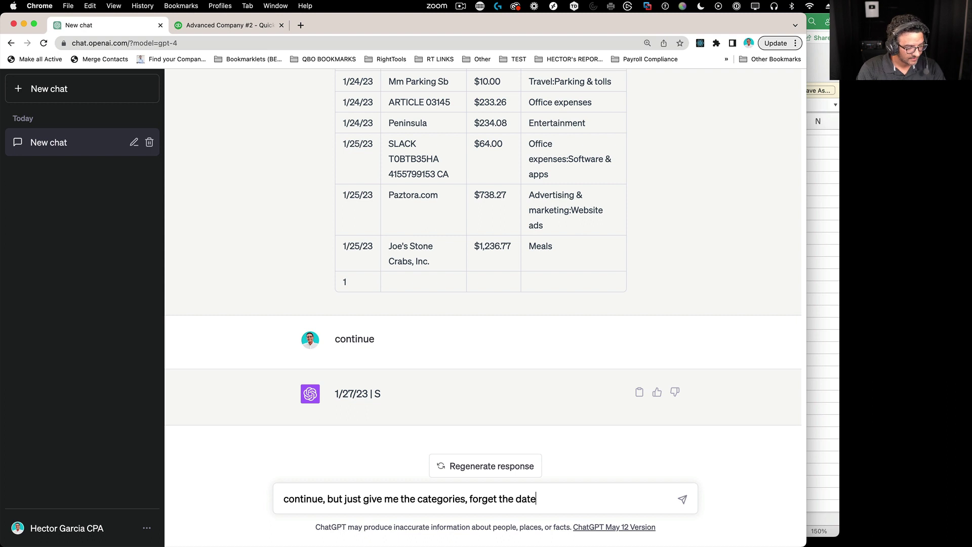
{"action": "type", "text": " and amno"}
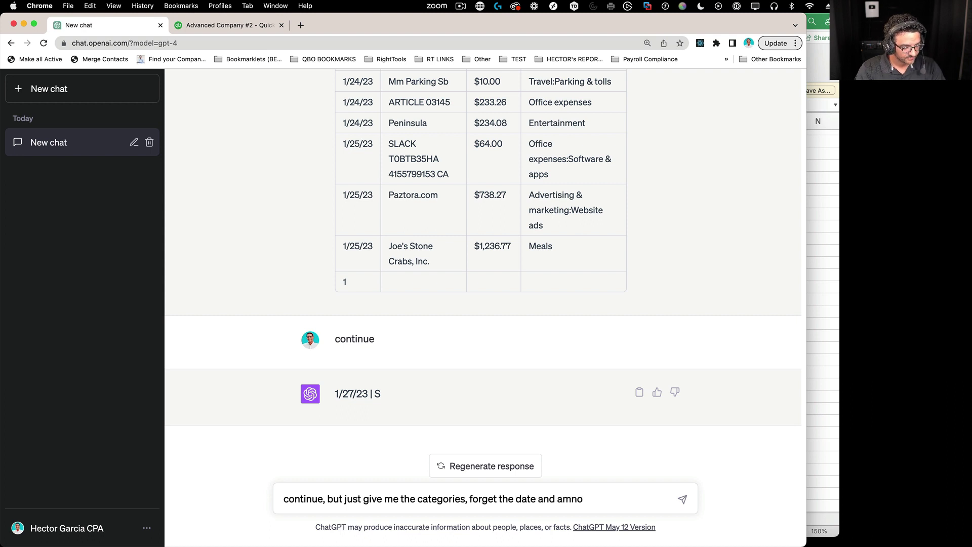
{"action": "key", "text": "BackSpace"}
{"action": "key", "text": "BackSpace"}
{"action": "type", "text": "ount"}
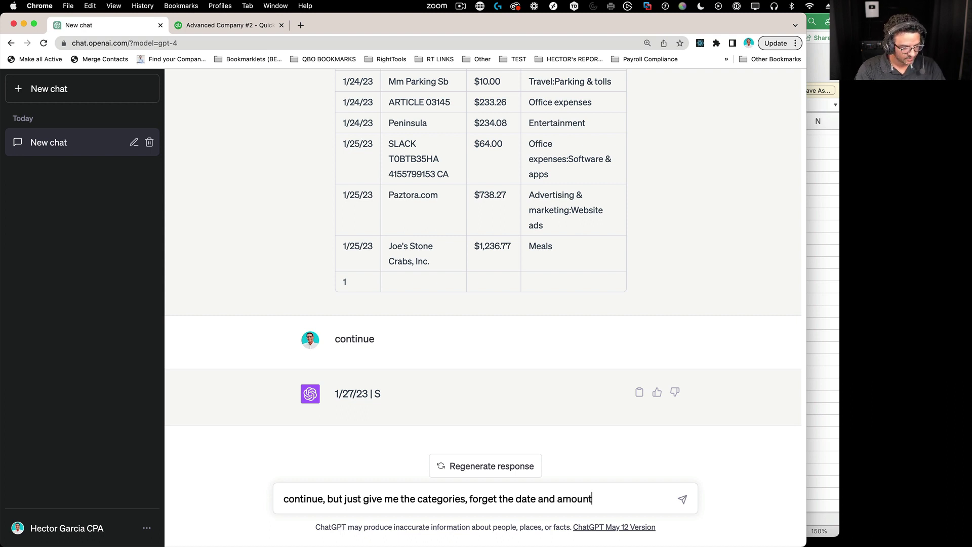
{"action": "key", "text": "Return"}
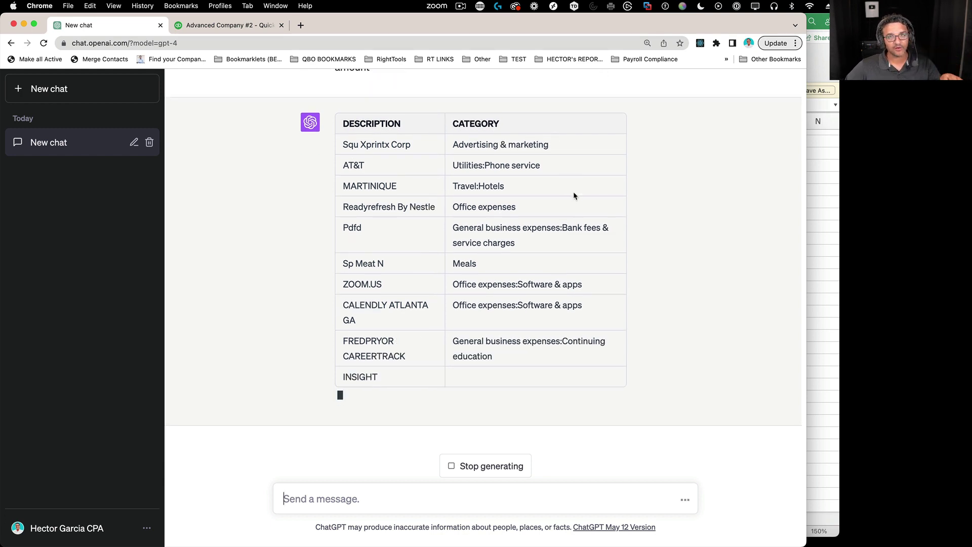
{"action": "left_click", "coordinate": [464, 5]}
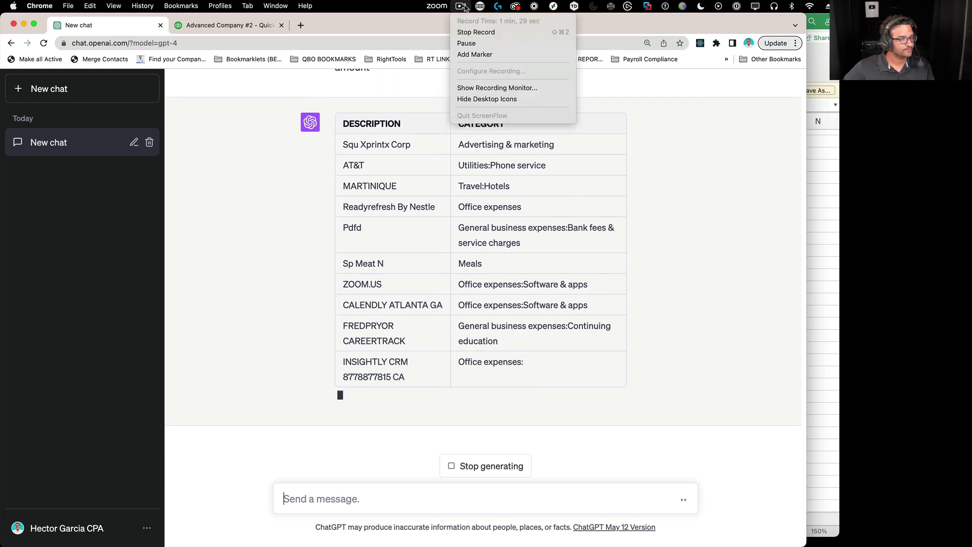
{"action": "left_click", "coordinate": [498, 32]}
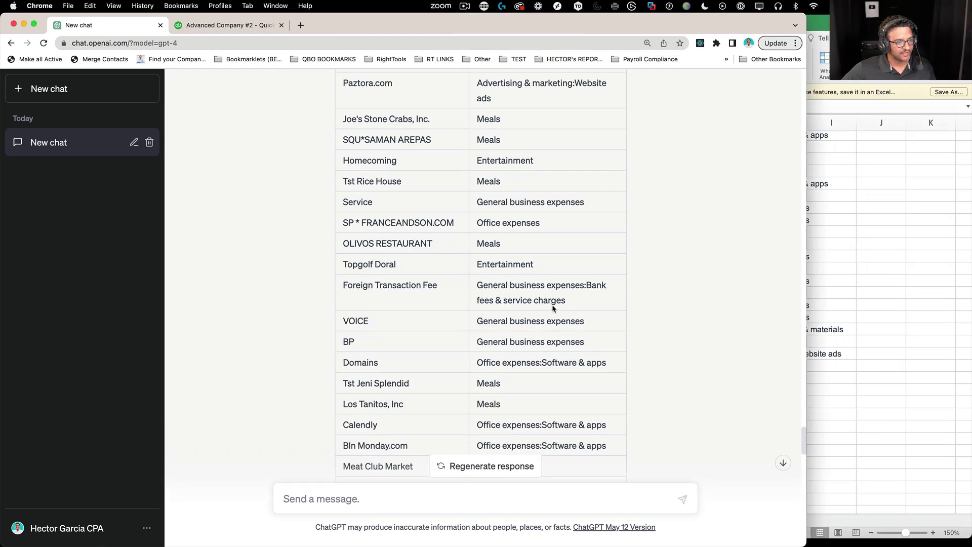
Step: Review the end of ChatGPT's category list, switching to Excel to check the categories beside the transactions around row 100
{"action": "scroll", "coordinate": [550, 304], "scroll_direction": "down", "scroll_amount": 20}
{"action": "scroll", "coordinate": [546, 296], "scroll_direction": "down", "scroll_amount": 5}
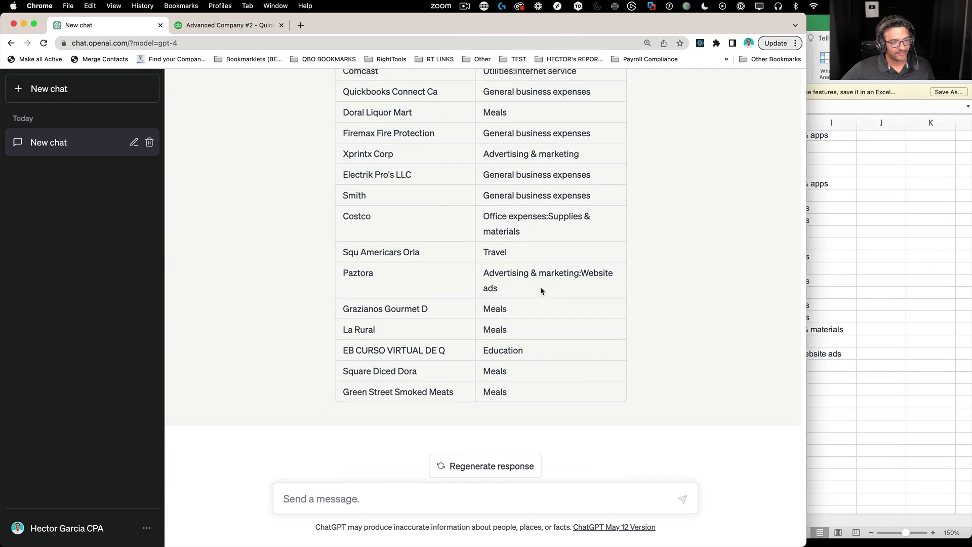
{"action": "left_click", "coordinate": [838, 330]}
{"action": "left_click", "coordinate": [804, 400]}
{"action": "scroll", "coordinate": [805, 401], "scroll_direction": "down", "scroll_amount": 5}
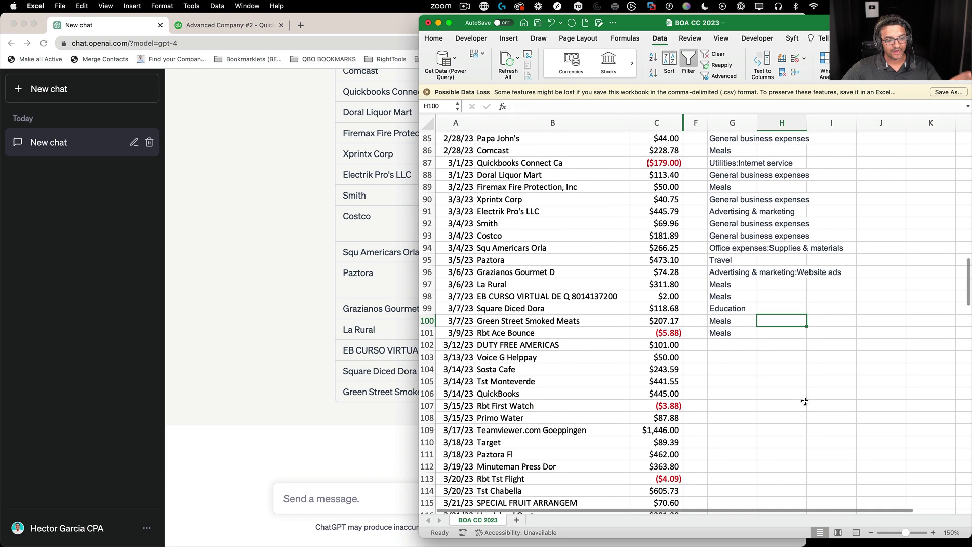
{"action": "scroll", "coordinate": [772, 278], "scroll_direction": "up", "scroll_amount": 5}
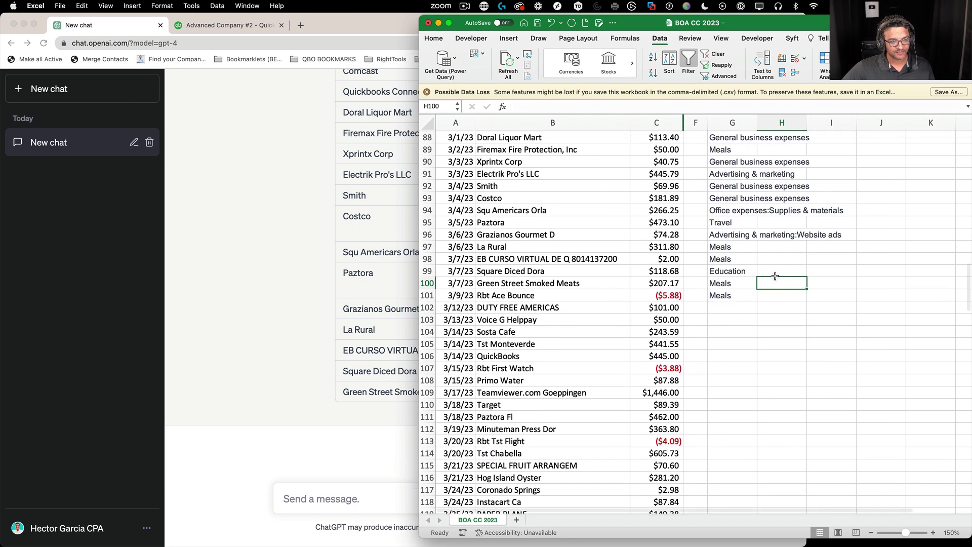
Step: Widen column G to fit the category names and look over its last entries
{"action": "left_click_drag", "start_coordinate": [757, 123], "coordinate": [839, 124]}
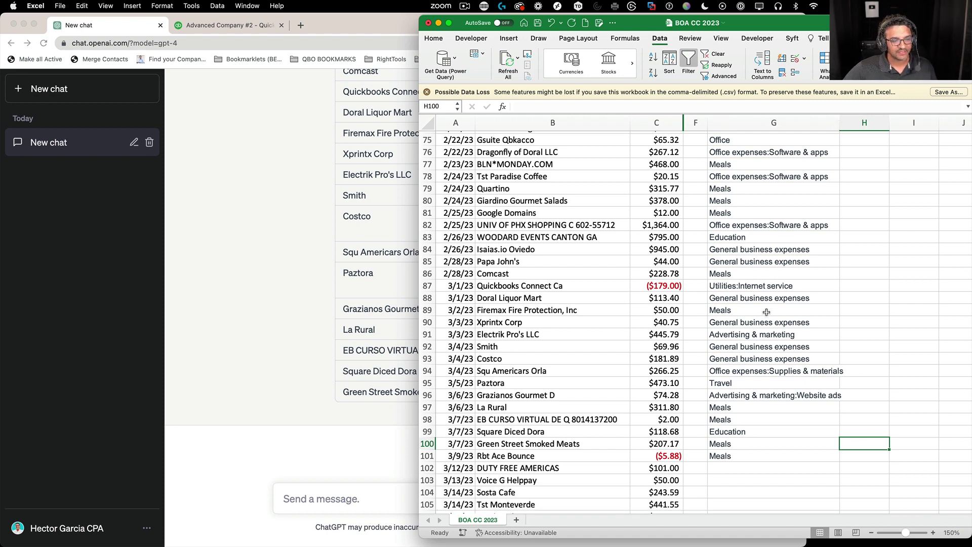
{"action": "scroll", "coordinate": [784, 382], "scroll_direction": "down", "scroll_amount": 4}
{"action": "scroll", "coordinate": [788, 379], "scroll_direction": "down", "scroll_amount": 4}
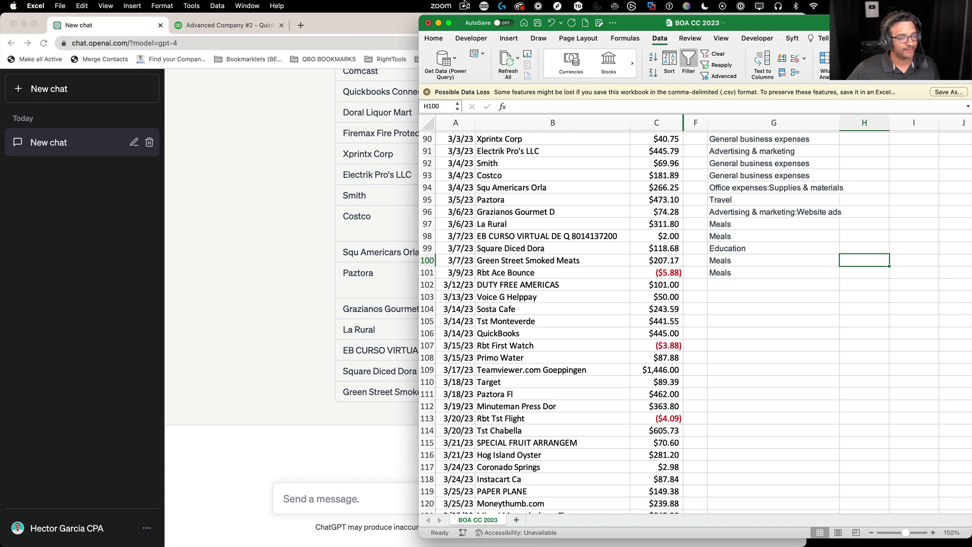
{"action": "left_click", "coordinate": [464, 5]}
{"action": "key", "text": "Escape"}
Step: Switch to ChatGPT and copy the payee and category rows of the latest table, from Panchito Gifts Su to Roys
{"action": "key", "text": "super+Tab"}
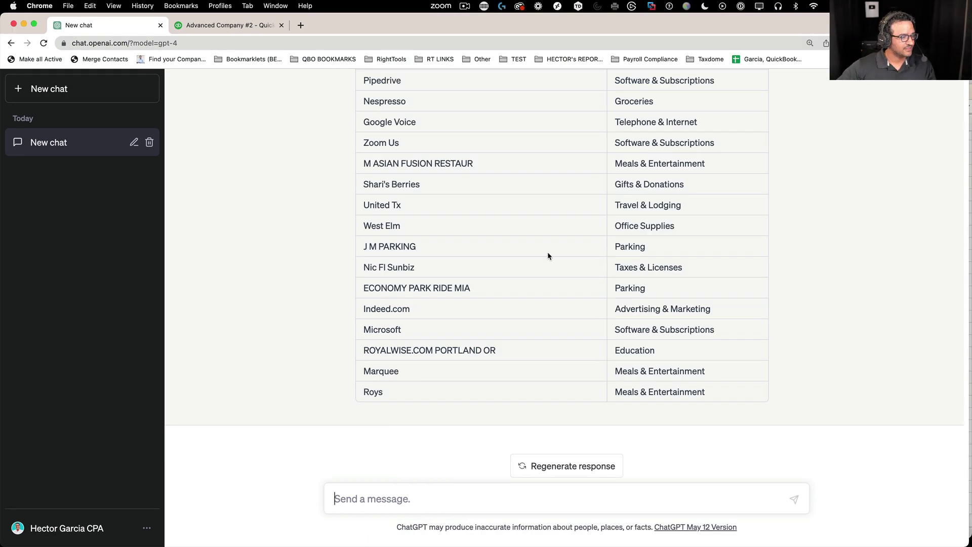
{"action": "scroll", "coordinate": [547, 259], "scroll_direction": "up", "scroll_amount": 5}
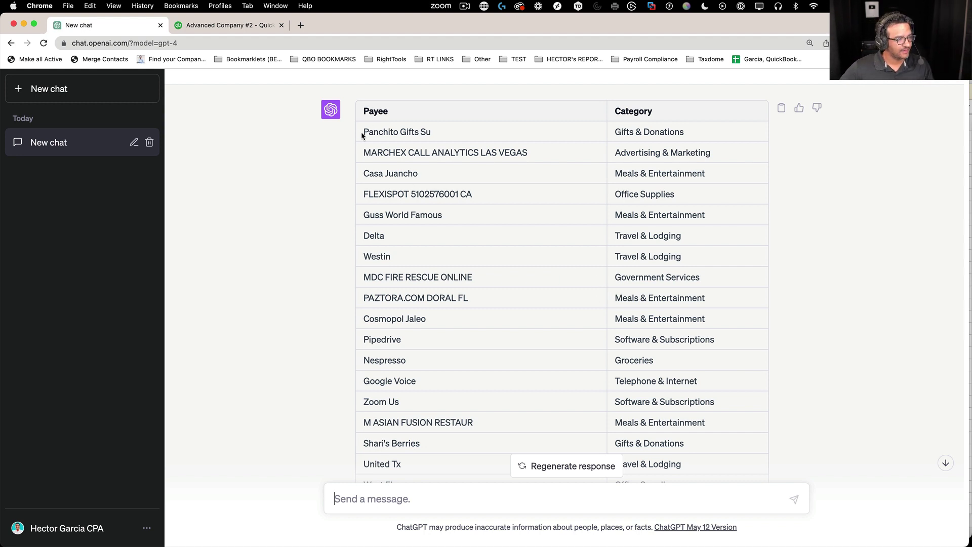
{"action": "left_click_drag", "start_coordinate": [364, 132], "coordinate": [684, 391]}
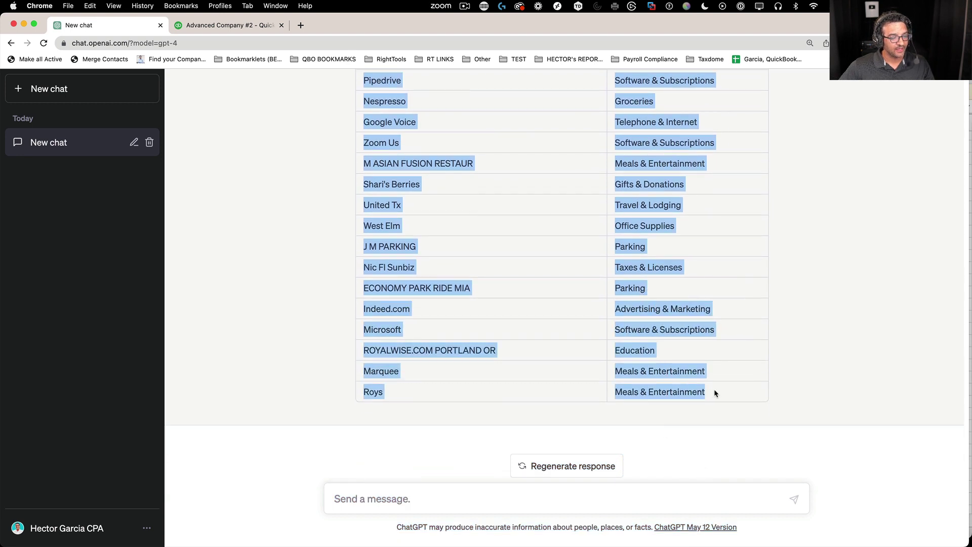
{"action": "right_click", "coordinate": [385, 199]}
{"action": "left_click", "coordinate": [408, 208]}
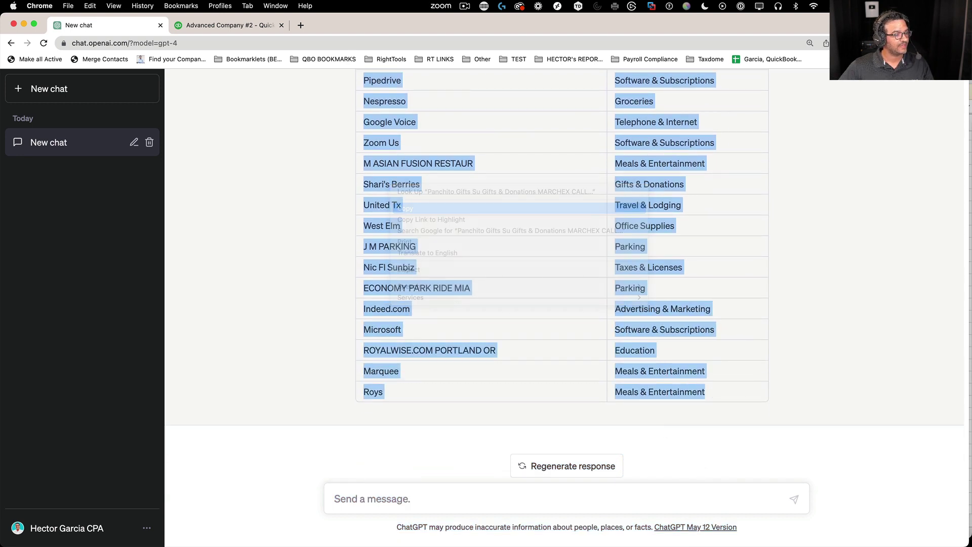
Step: Recheck the copied ChatGPT rows against Excel and paste them starting at cell G227, beside Panchito Gifts Su
{"action": "key", "text": "super+Tab"}
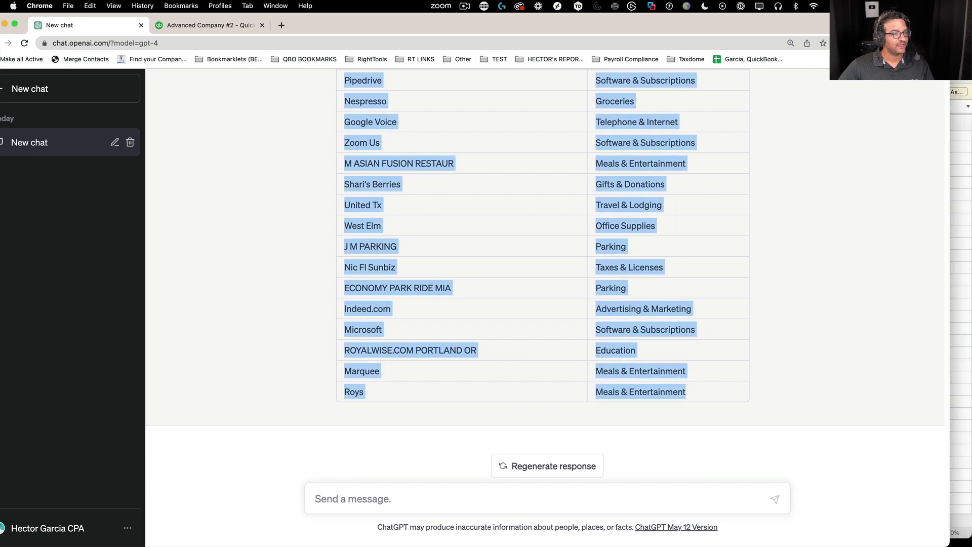
{"action": "key", "text": "super+Tab"}
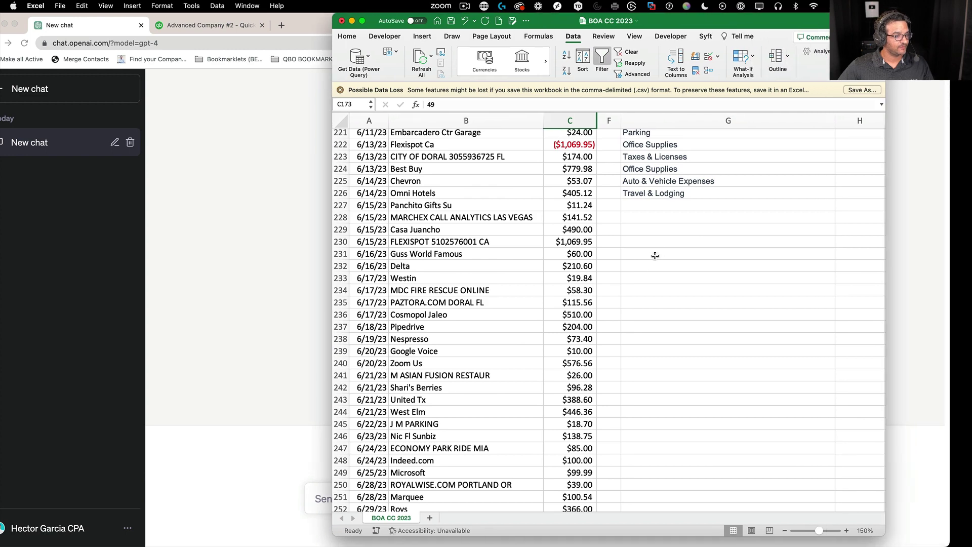
{"action": "left_click", "coordinate": [640, 266]}
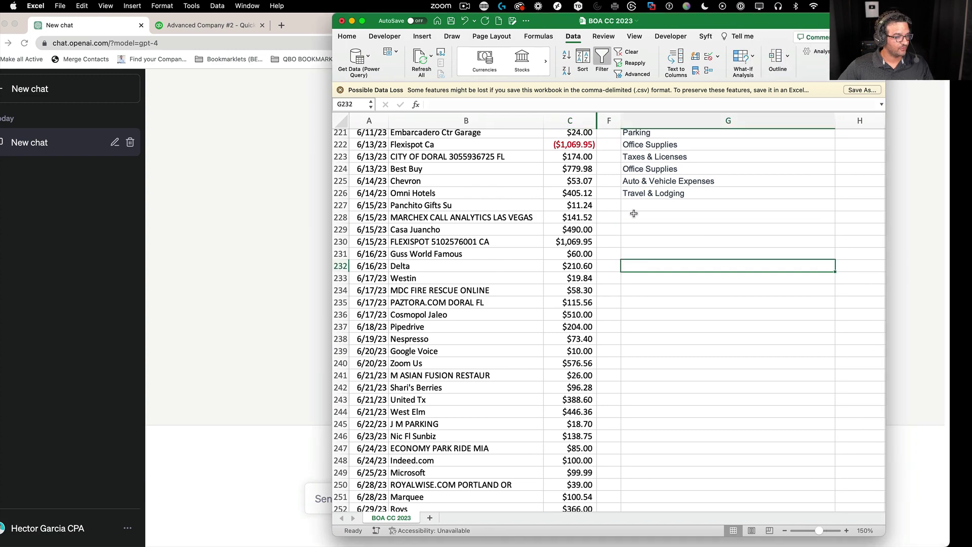
{"action": "left_click", "coordinate": [641, 205]}
{"action": "key", "text": "super+Tab"}
{"action": "scroll", "coordinate": [451, 244], "scroll_direction": "up", "scroll_amount": 10}
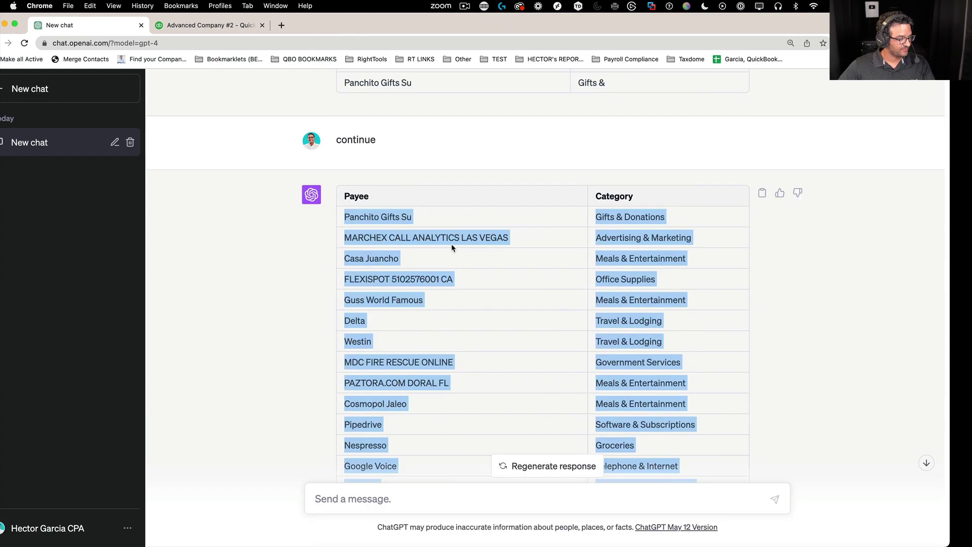
{"action": "scroll", "coordinate": [451, 244], "scroll_direction": "down", "scroll_amount": 8}
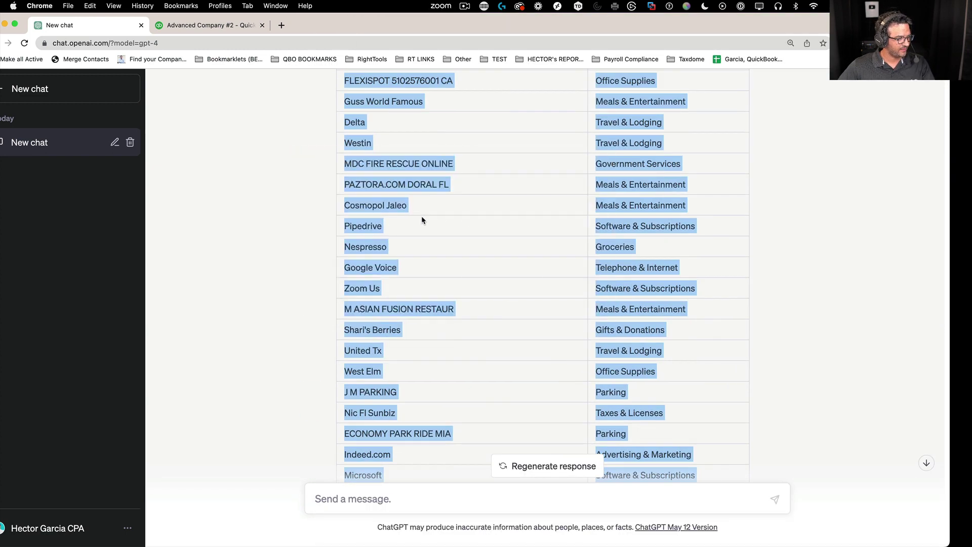
{"action": "scroll", "coordinate": [421, 216], "scroll_direction": "up", "scroll_amount": 5}
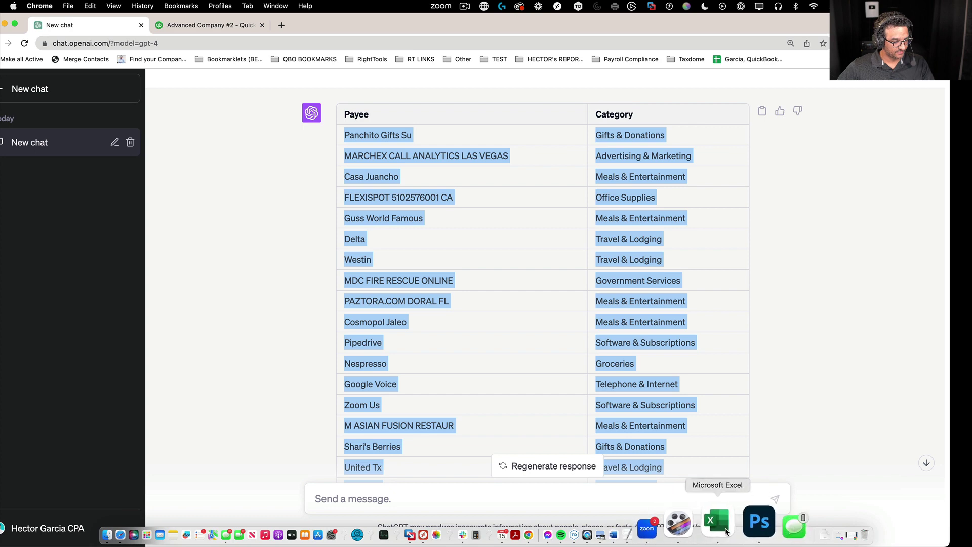
{"action": "left_click", "coordinate": [722, 526]}
{"action": "left_click", "coordinate": [627, 206]}
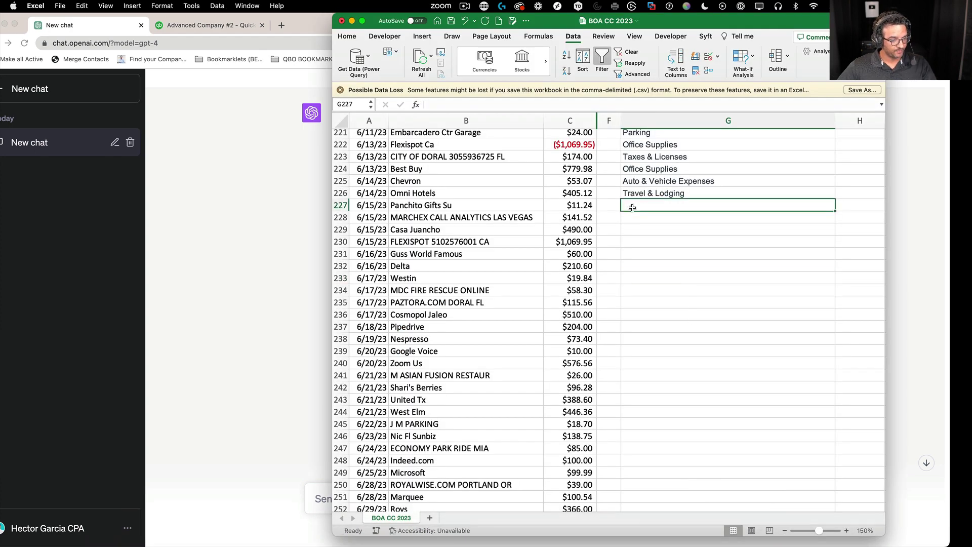
{"action": "key", "text": "super+v"}
Step: Delete the pasted payee names in G227:G252, shifting cells left so the categories move into column G
{"action": "left_click_drag", "start_coordinate": [633, 210], "coordinate": [652, 484]}
{"action": "right_click", "coordinate": [674, 349]}
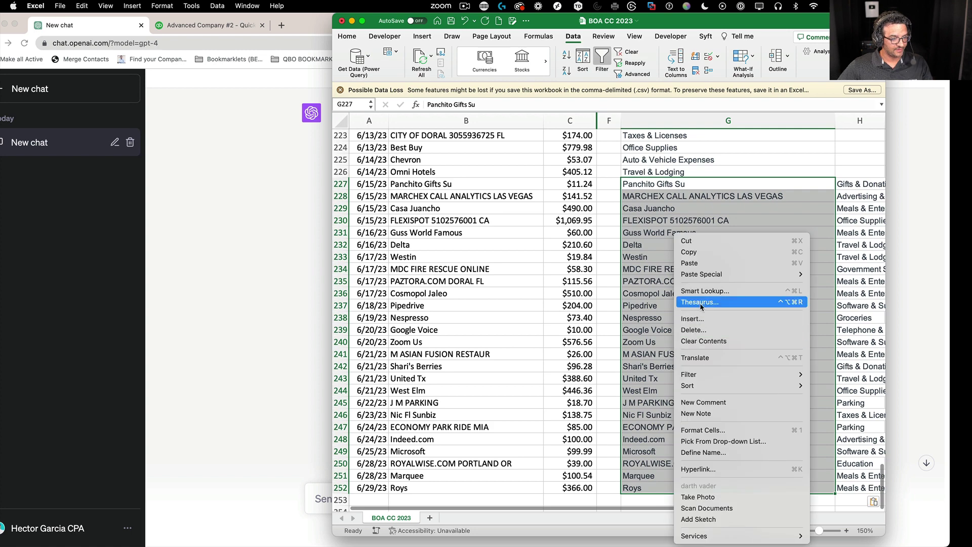
{"action": "left_click", "coordinate": [700, 330]}
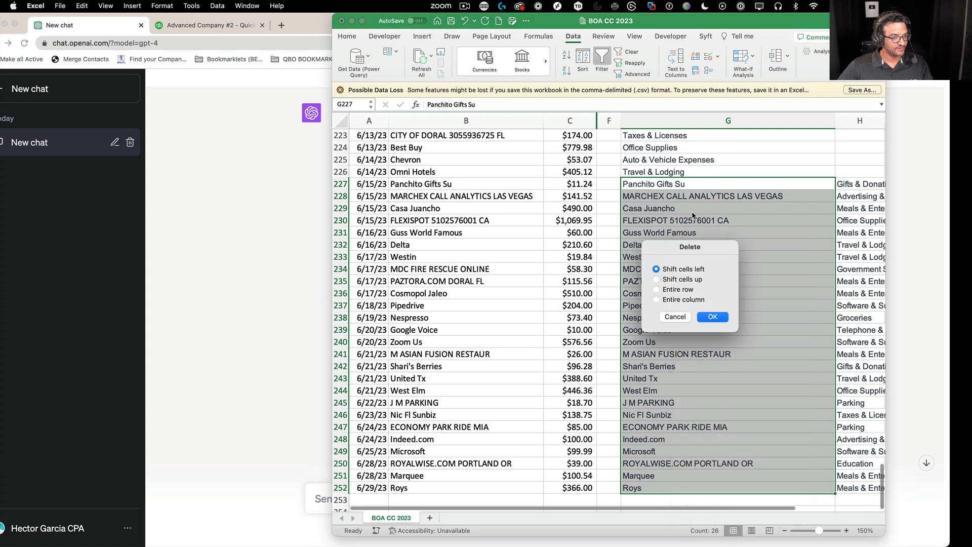
{"action": "left_click", "coordinate": [712, 316]}
{"action": "left_click", "coordinate": [712, 317]}
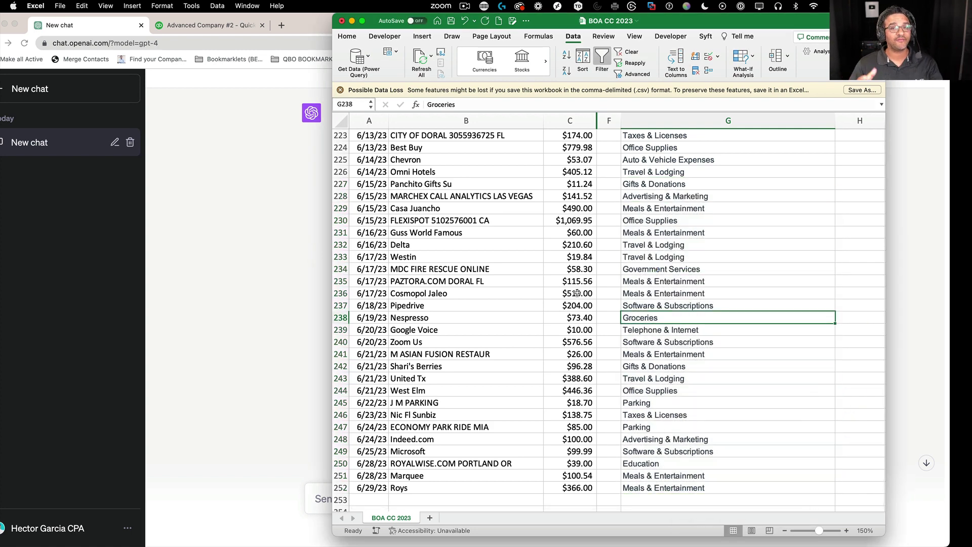
Step: Look over the categories in G226:G252 and the transaction descriptions in B2:B29
{"action": "left_click", "coordinate": [631, 257]}
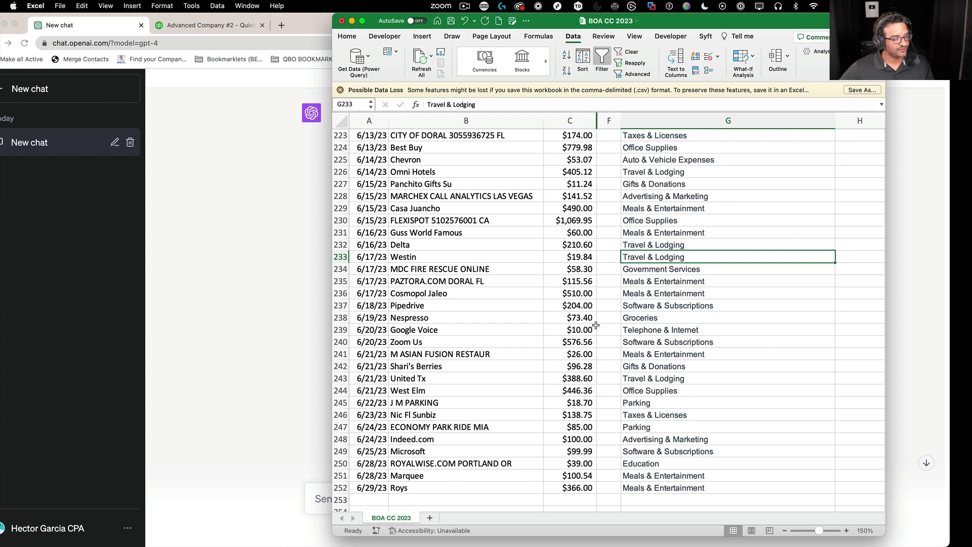
{"action": "left_click_drag", "start_coordinate": [676, 174], "coordinate": [700, 488]}
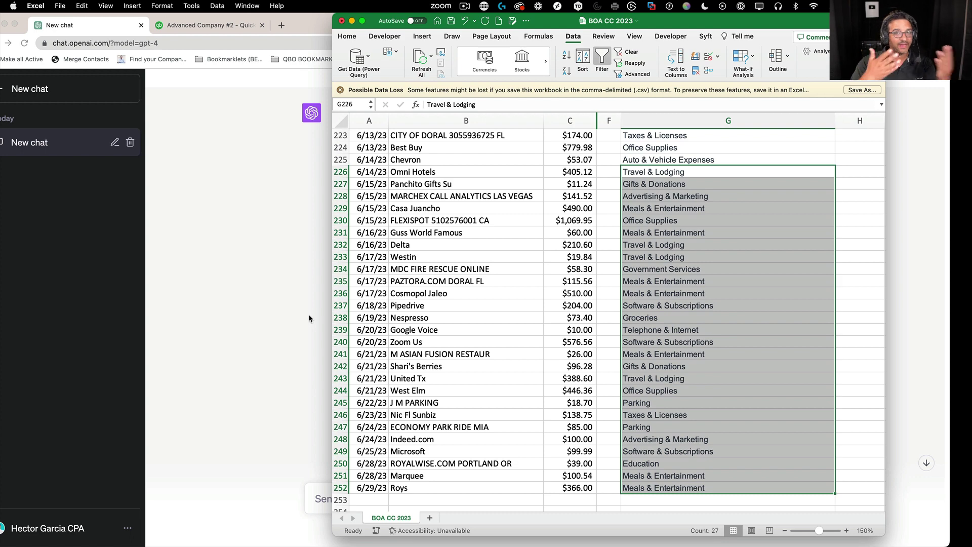
{"action": "left_click", "coordinate": [646, 220]}
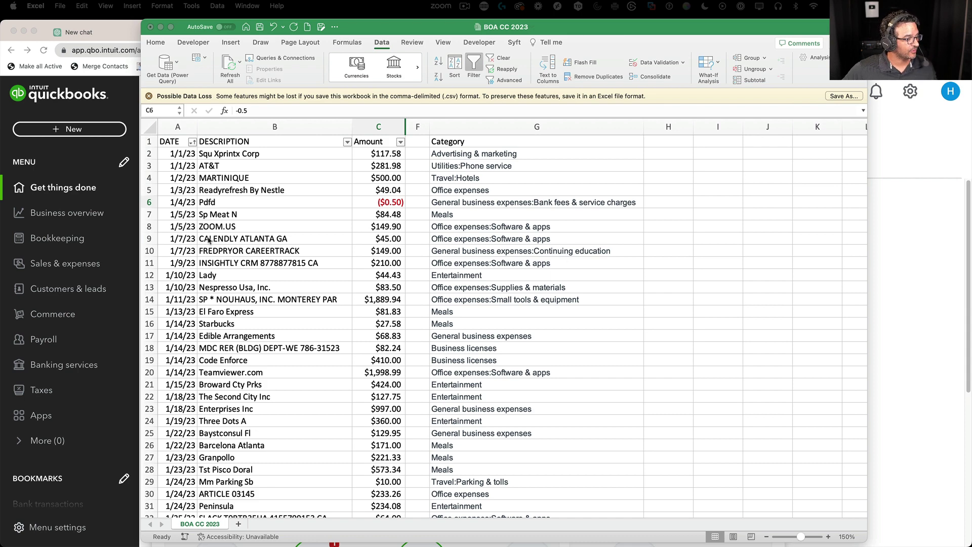
{"action": "left_click_drag", "start_coordinate": [223, 154], "coordinate": [268, 481]}
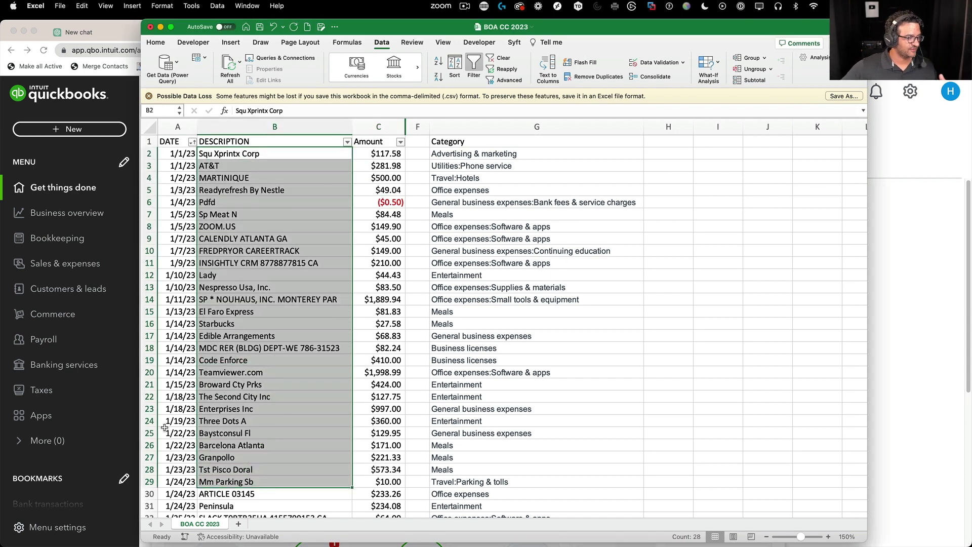
Step: Switch to QuickBooks Online, start a vendor import, and upload BOA CC 2023.csv to reach the field mapping
{"action": "left_click", "coordinate": [132, 105]}
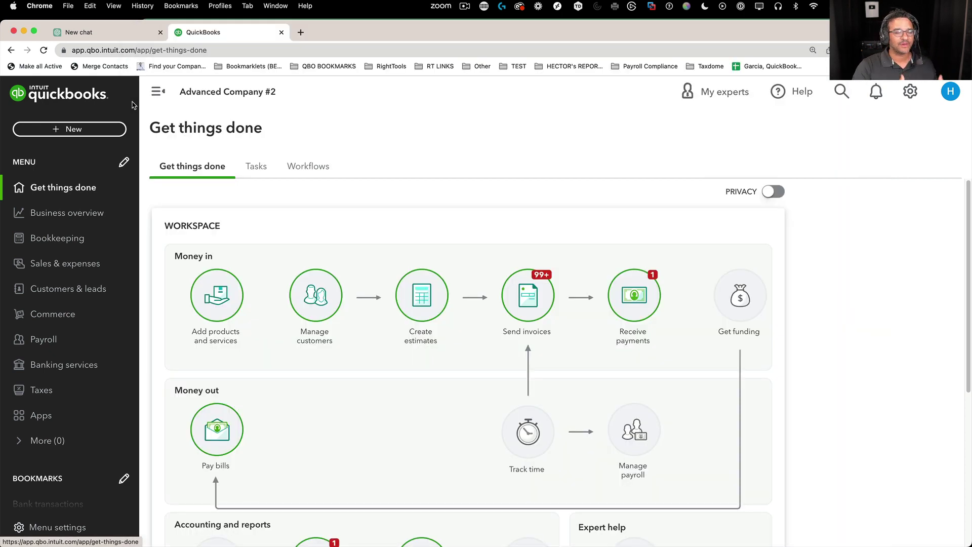
{"action": "left_click", "coordinate": [909, 91]}
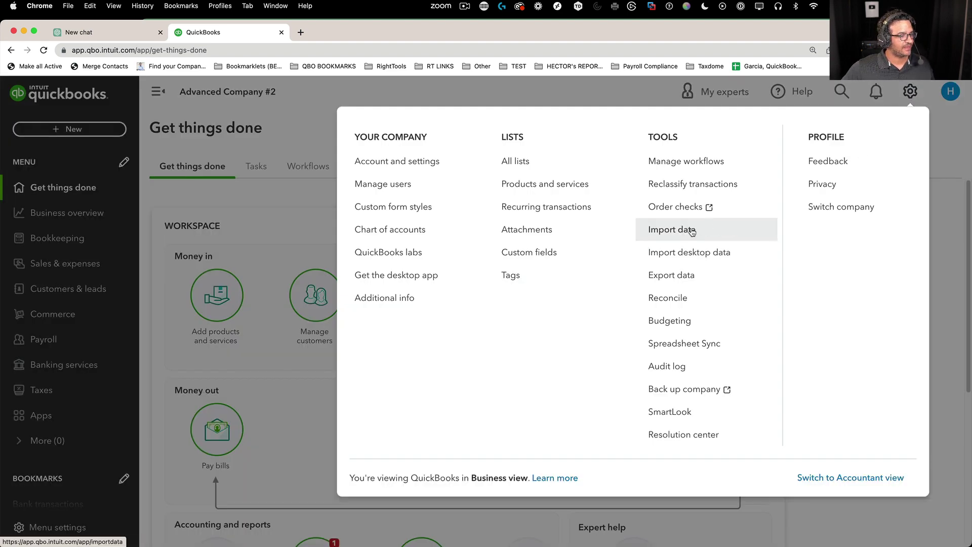
{"action": "left_click", "coordinate": [691, 231]}
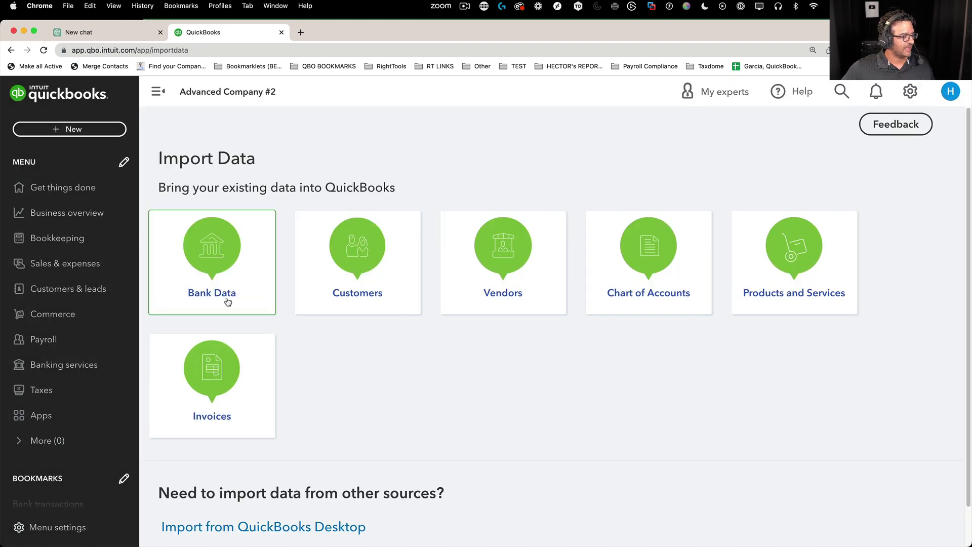
{"action": "left_click", "coordinate": [544, 261]}
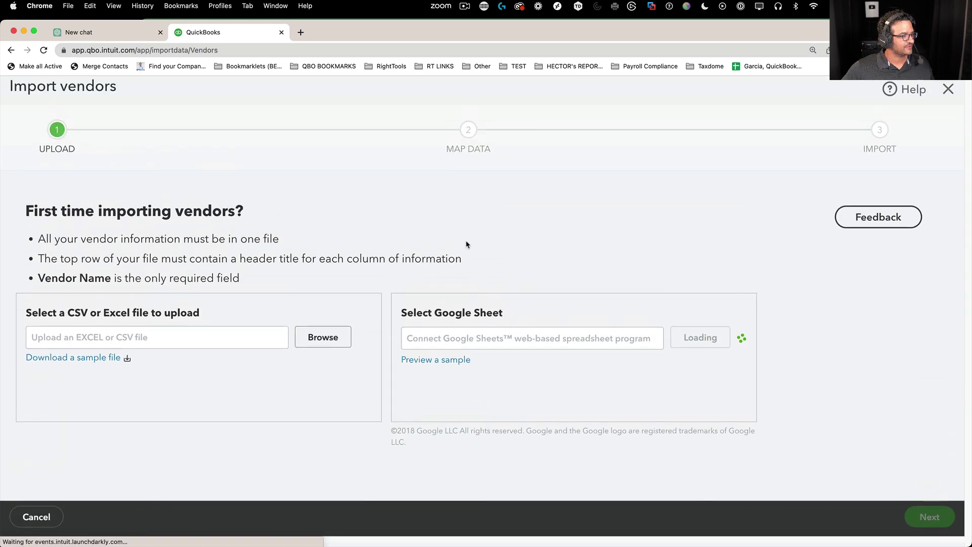
{"action": "left_click", "coordinate": [327, 349]}
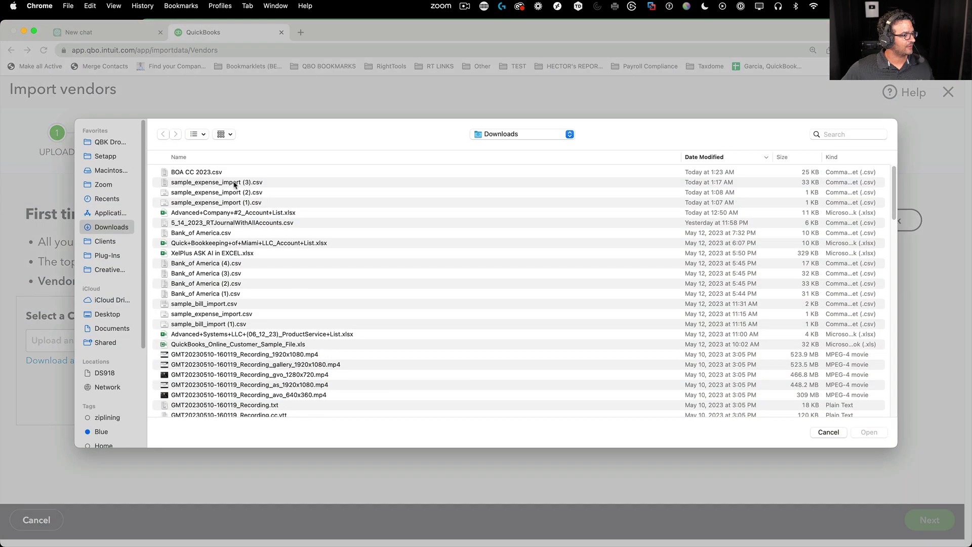
{"action": "double_click", "coordinate": [205, 173]}
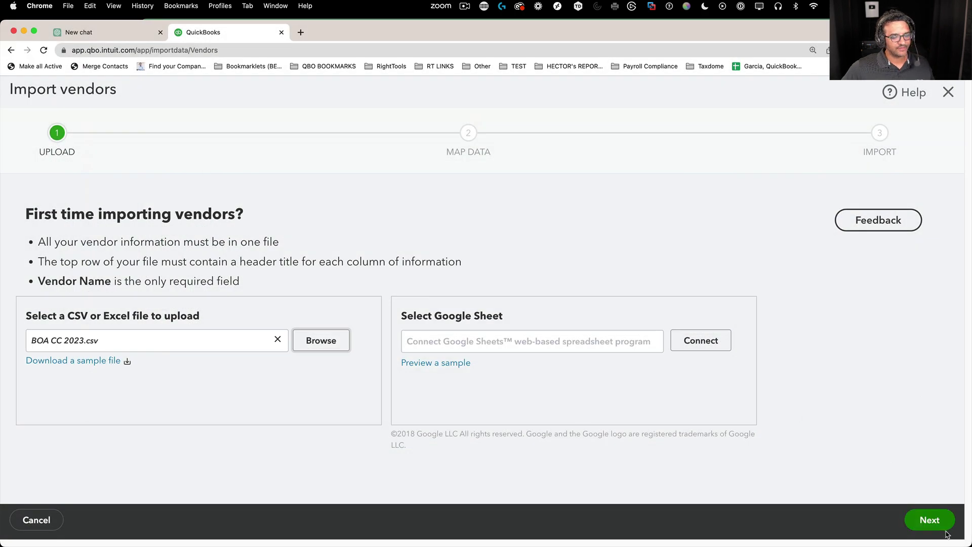
{"action": "left_click", "coordinate": [929, 520]}
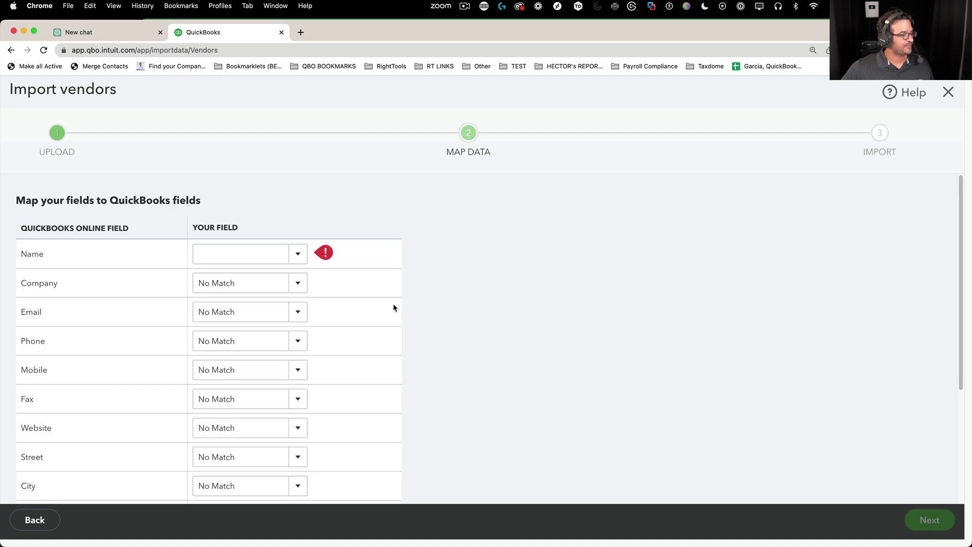
Step: Map the vendor Name field to DESCRIPTION and review the list of vendors to import
{"action": "left_click", "coordinate": [298, 256]}
{"action": "left_click", "coordinate": [247, 303]}
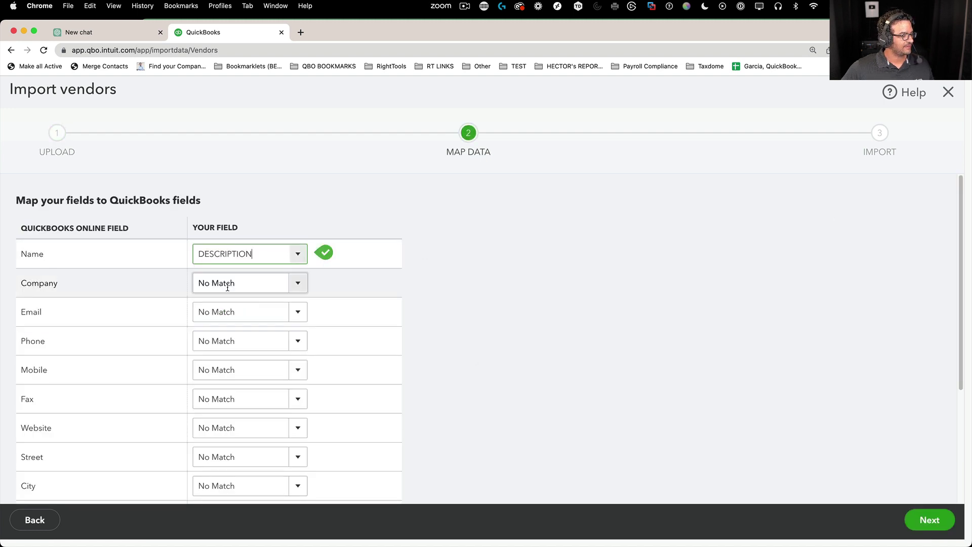
{"action": "left_click", "coordinate": [930, 519]}
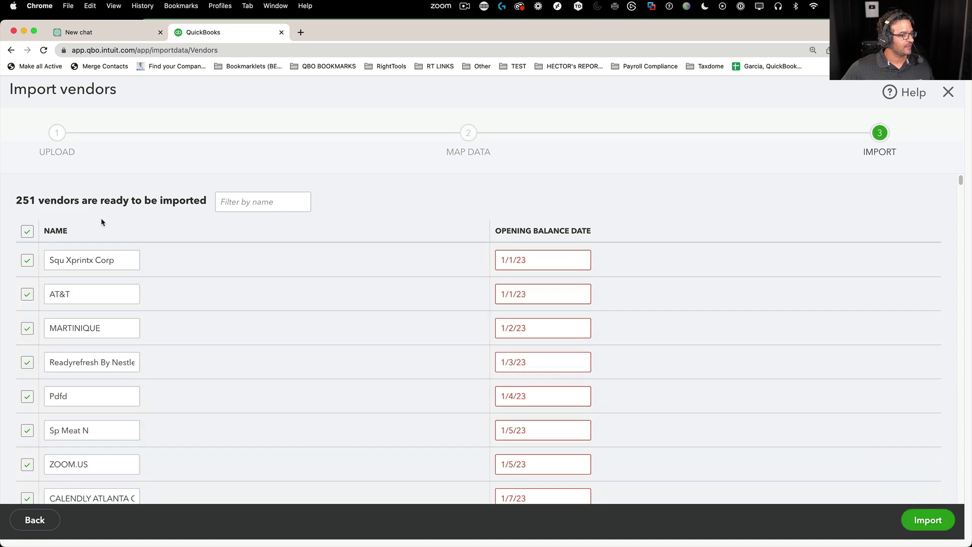
{"action": "scroll", "coordinate": [390, 344], "scroll_direction": "down", "scroll_amount": 20}
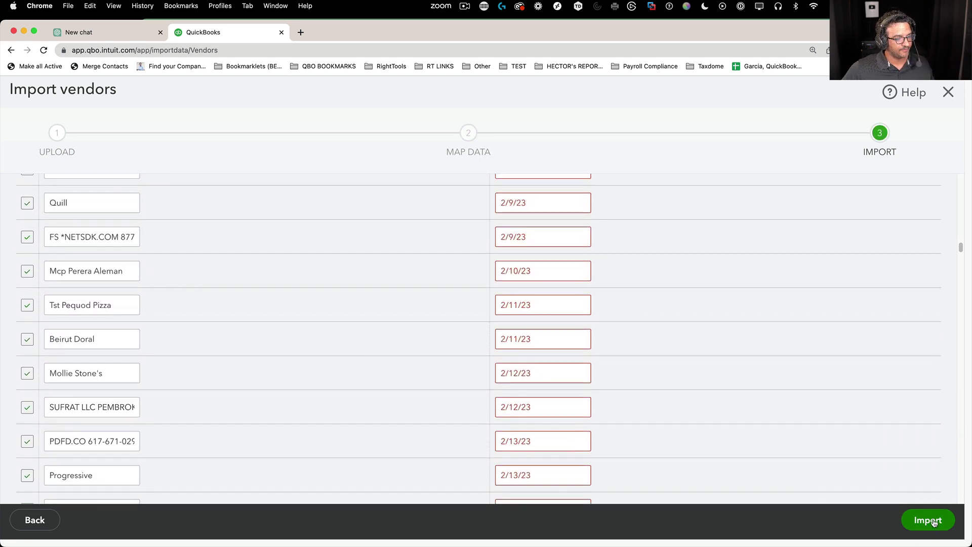
{"action": "scroll", "coordinate": [169, 325], "scroll_direction": "up", "scroll_amount": 7}
{"action": "scroll", "coordinate": [170, 326], "scroll_direction": "up", "scroll_amount": 5}
Step: Go back to the field mapping, set Opening Balance Date to No Match, and import the vendors
{"action": "left_click", "coordinate": [35, 520]}
{"action": "scroll", "coordinate": [314, 365], "scroll_direction": "down", "scroll_amount": 4}
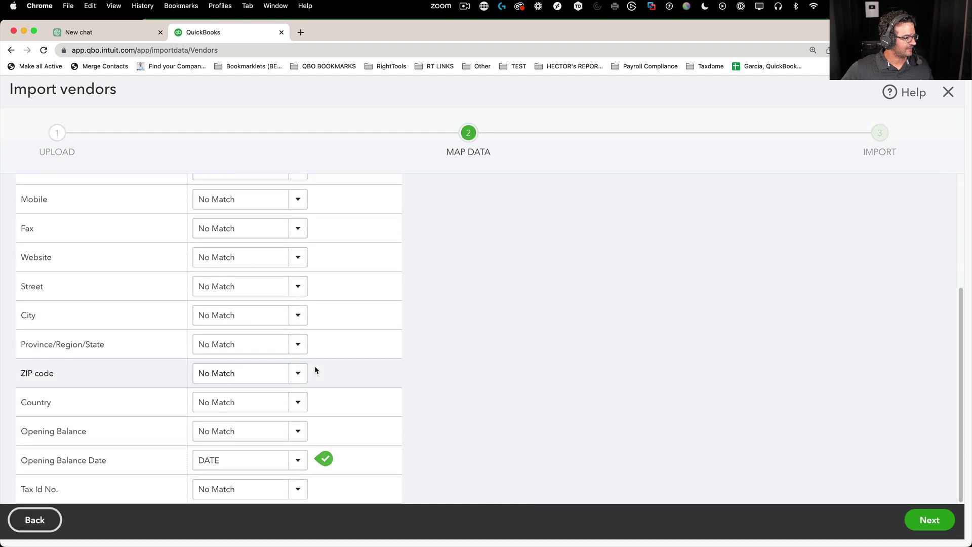
{"action": "left_click", "coordinate": [294, 458]}
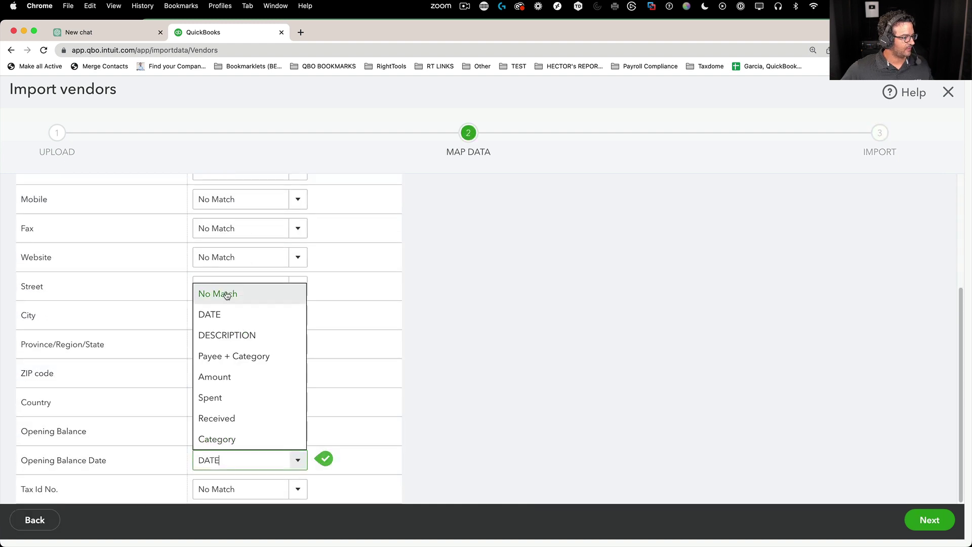
{"action": "left_click", "coordinate": [223, 291]}
{"action": "scroll", "coordinate": [464, 382], "scroll_direction": "up", "scroll_amount": 5}
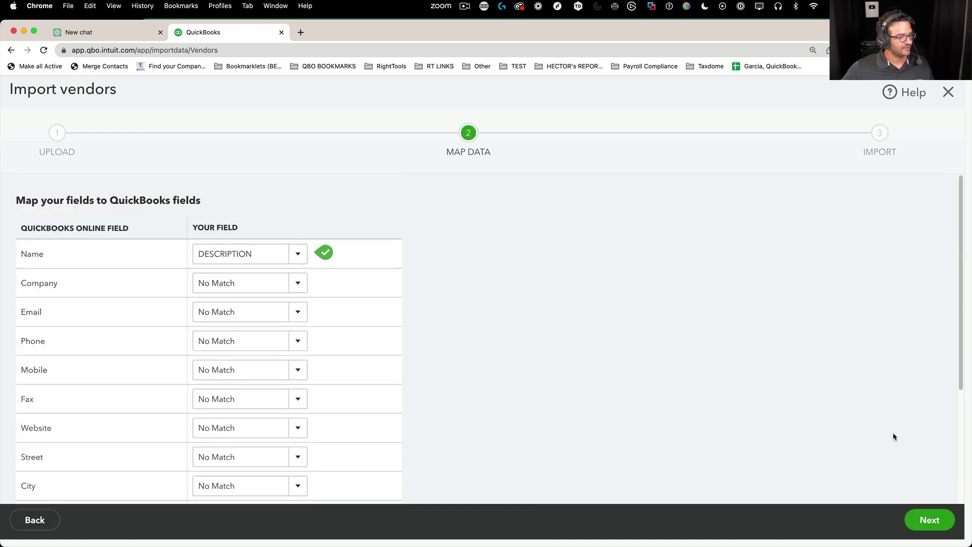
{"action": "left_click", "coordinate": [930, 522]}
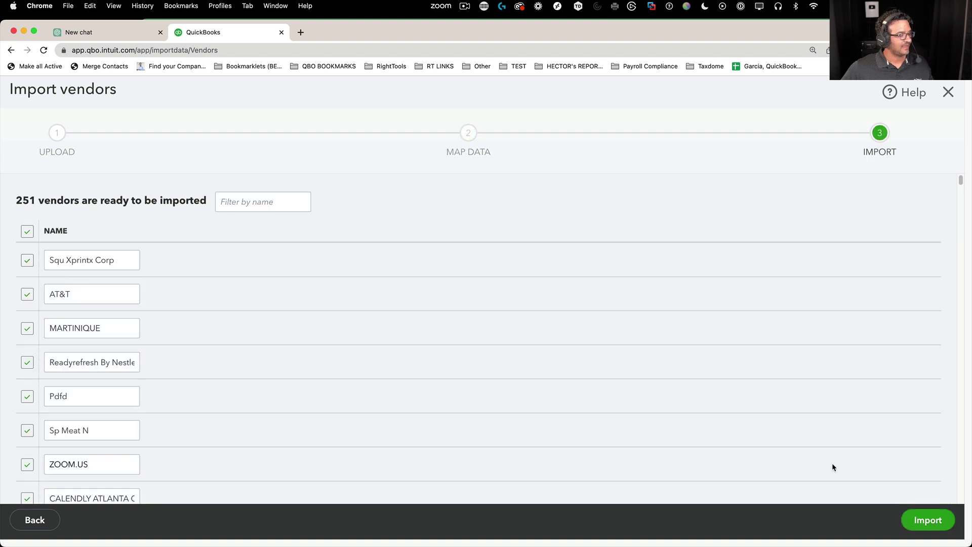
{"action": "left_click", "coordinate": [953, 528]}
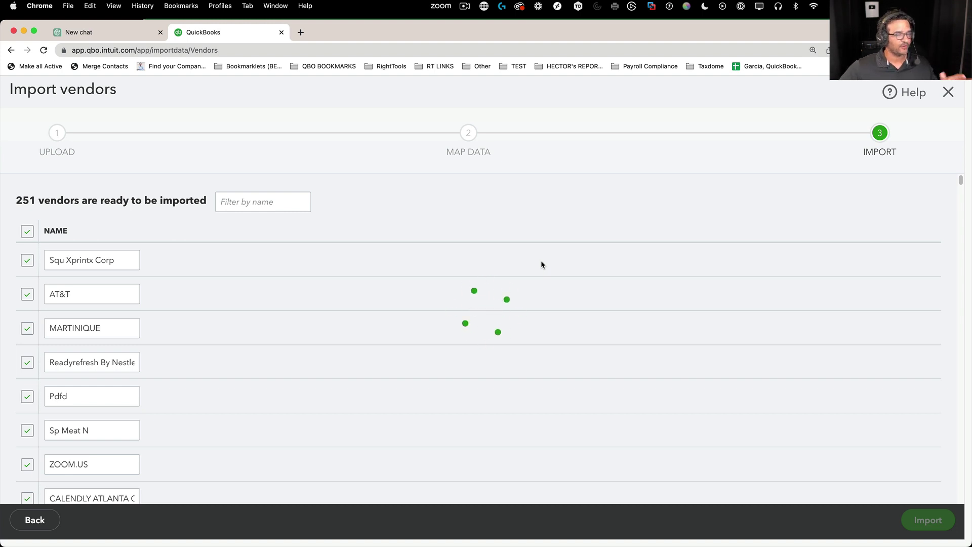
Step: Switch to ChatGPT, send "give me cleaned up versions of the Payees (just the company name, remove all unnecessary characters)", and stop the reply partway
{"action": "left_click", "coordinate": [96, 30]}
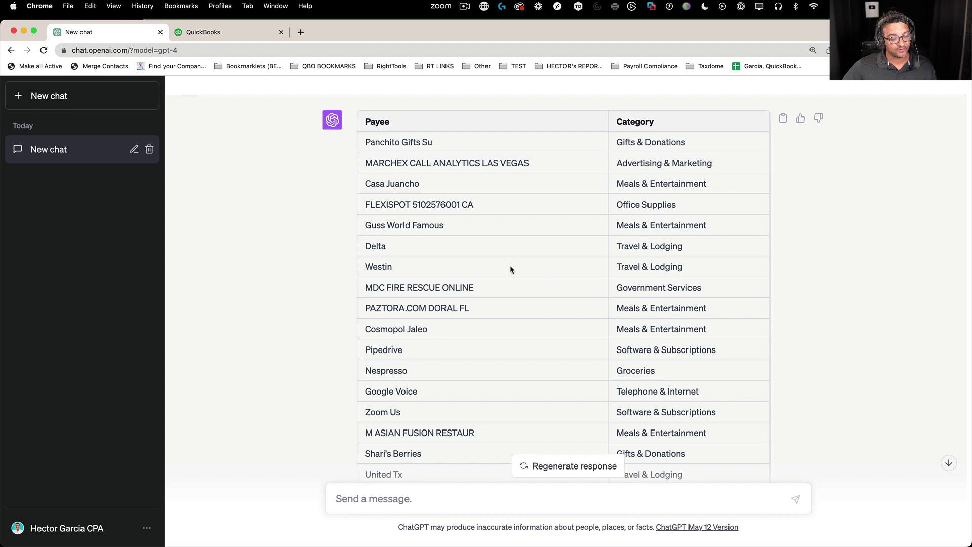
{"action": "scroll", "coordinate": [453, 411], "scroll_direction": "down", "scroll_amount": 5}
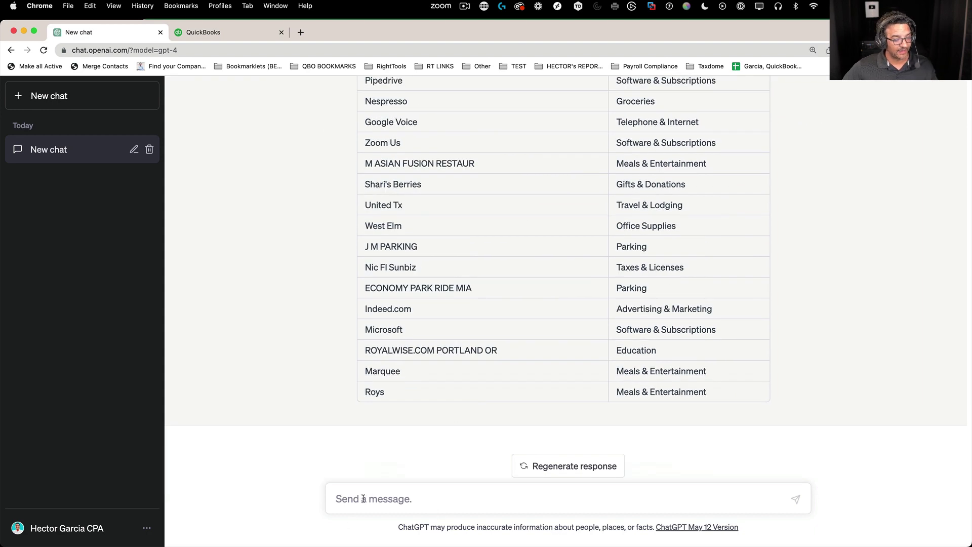
{"action": "left_click", "coordinate": [370, 495]}
{"action": "type", "text": "give "}
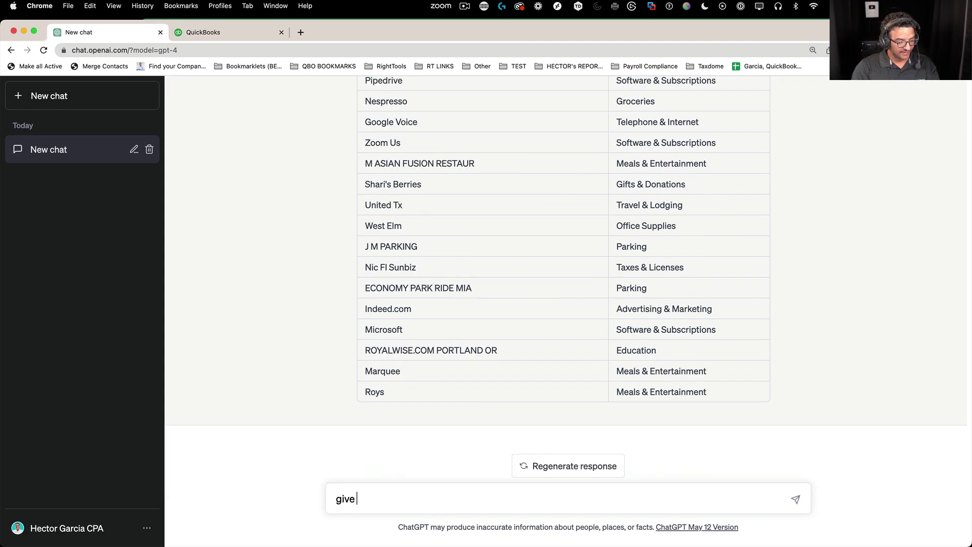
{"action": "type", "text": "me cleaned up"}
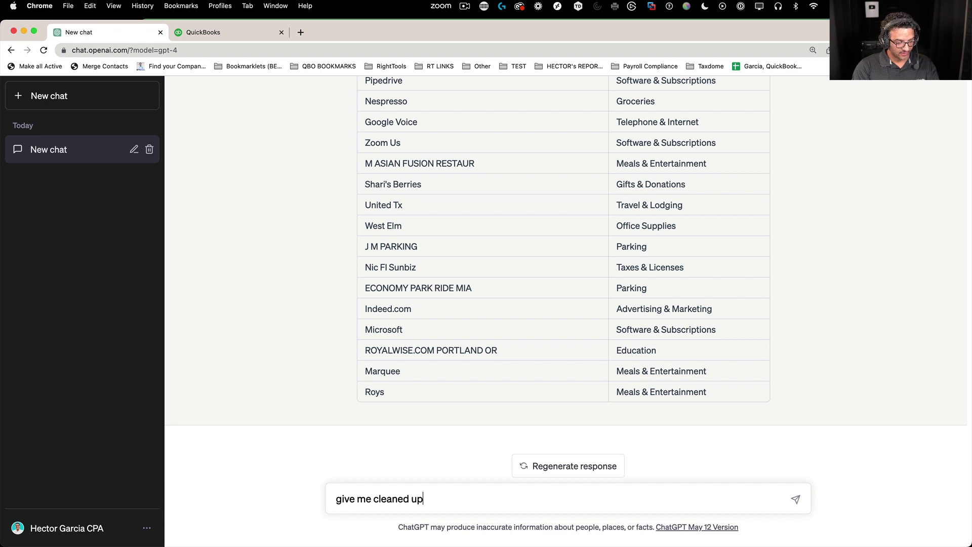
{"action": "type", "text": " versions of"}
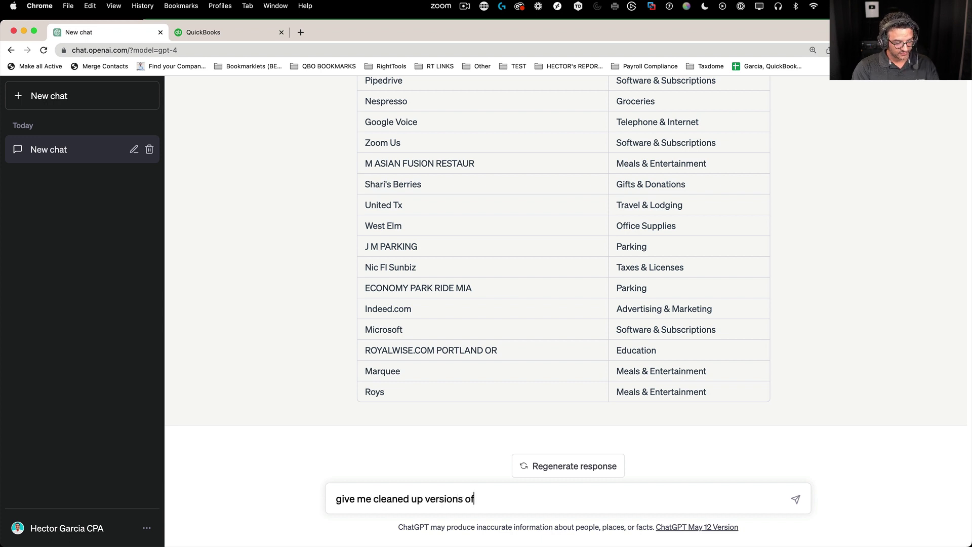
{"action": "type", "text": " the Payees"}
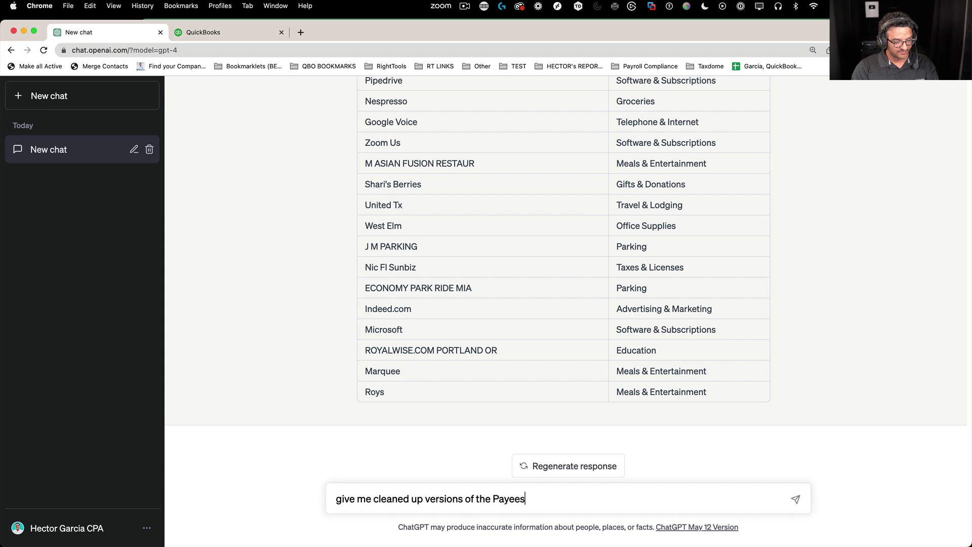
{"action": "type", "text": " (just the "}
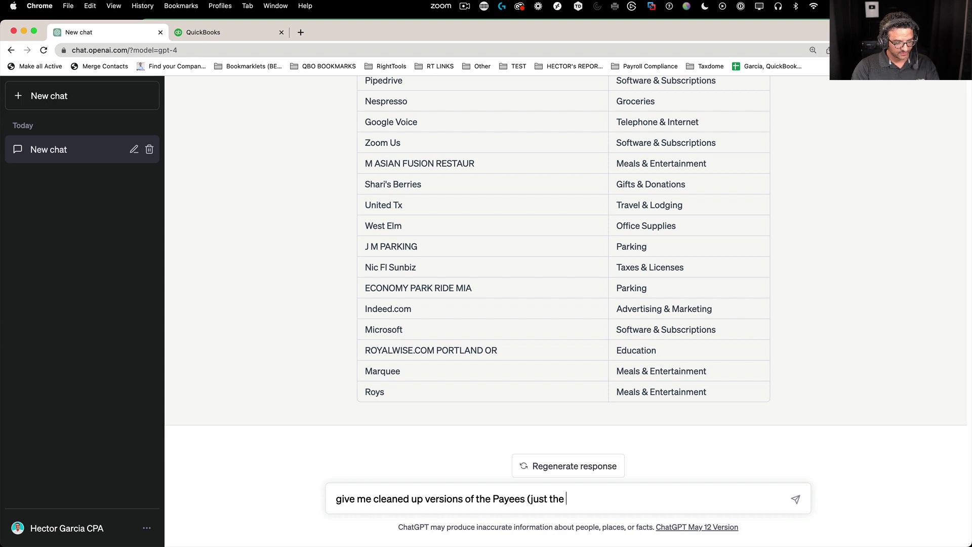
{"action": "type", "text": "company name"}
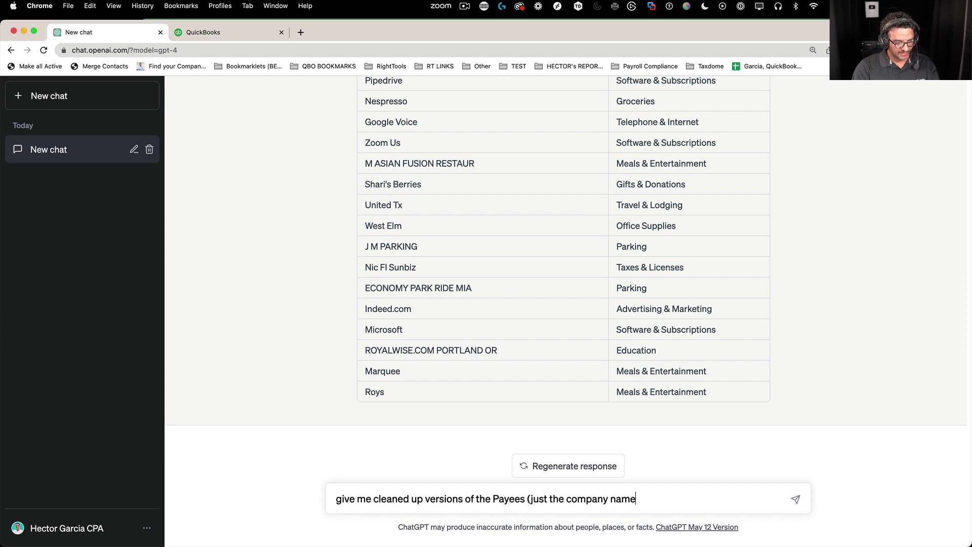
{"action": "type", "text": ", remove all unes"}
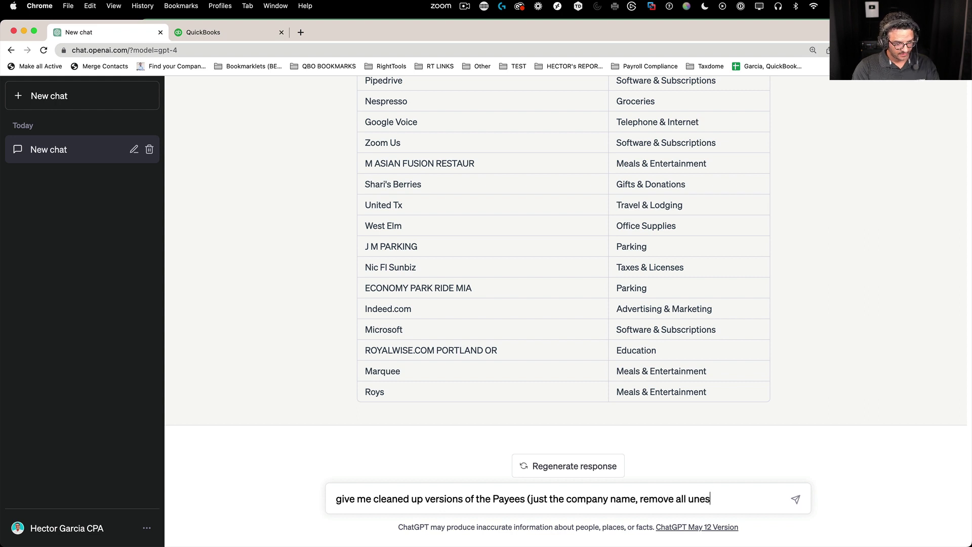
{"action": "type", "text": "sary characters"}
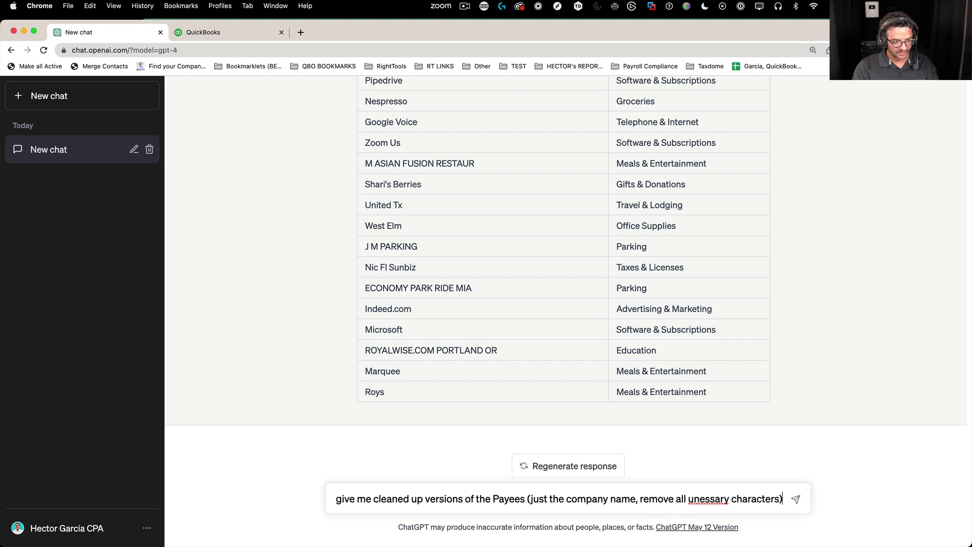
{"action": "right_click", "coordinate": [709, 499]}
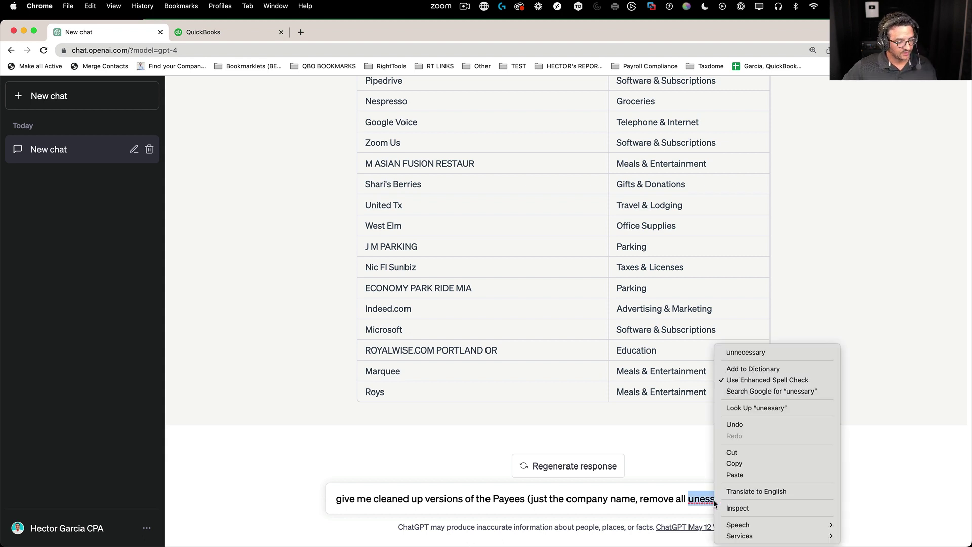
{"action": "left_click", "coordinate": [749, 349]}
{"action": "left_click", "coordinate": [796, 500]}
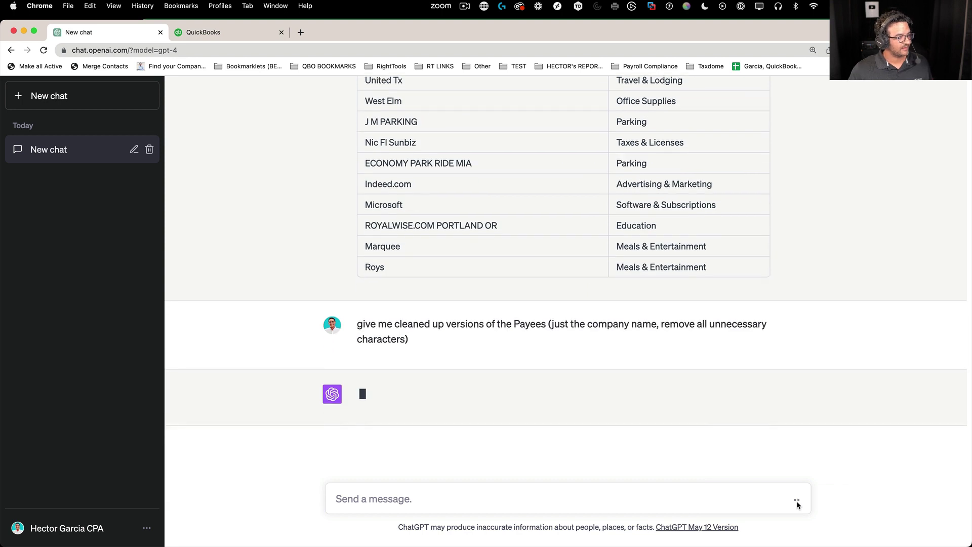
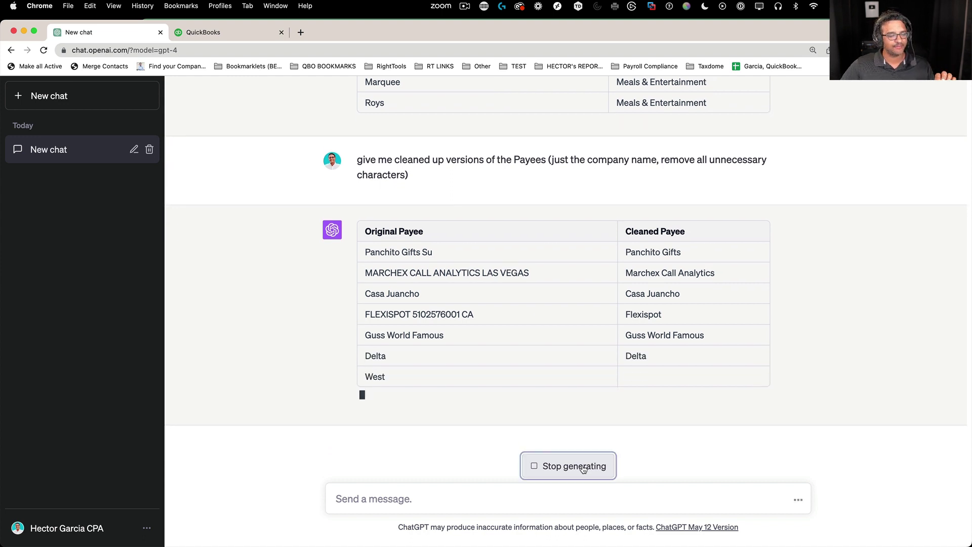
{"action": "left_click", "coordinate": [583, 466]}
Step: Return to QuickBooks Online, remove the colon after "Nestle Ref" in the remaining vendor's name, and import that vendor again
{"action": "left_click", "coordinate": [231, 34]}
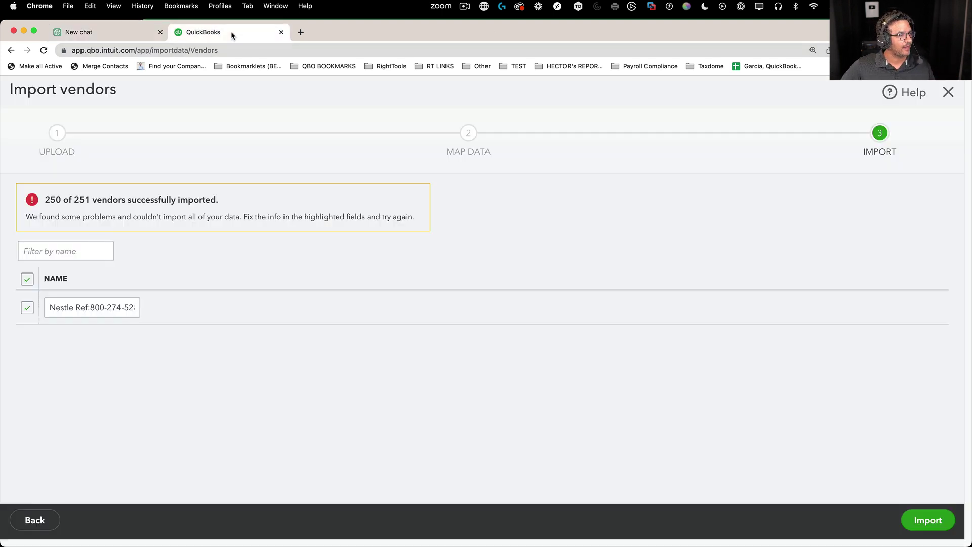
{"action": "left_click", "coordinate": [94, 306]}
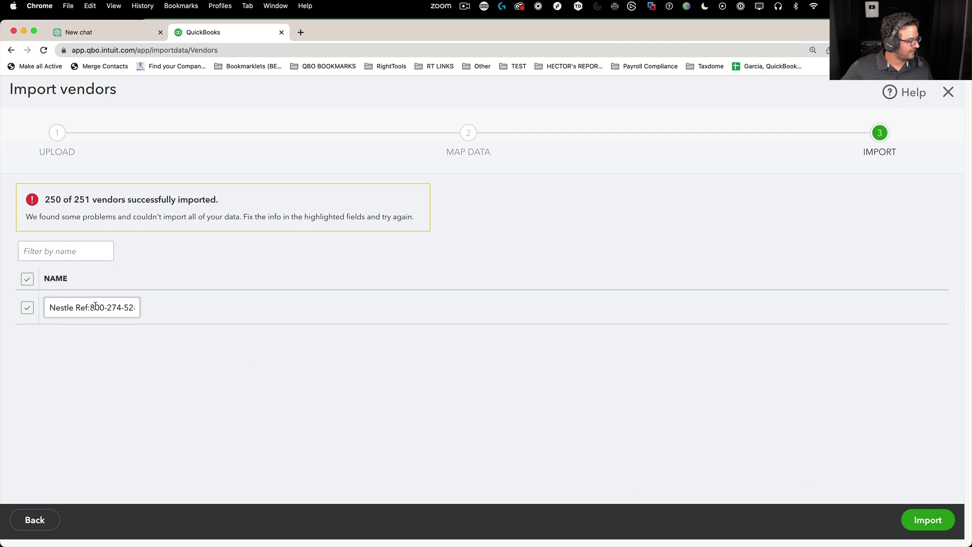
{"action": "triple_click", "coordinate": [94, 307]}
{"action": "left_click", "coordinate": [90, 310]}
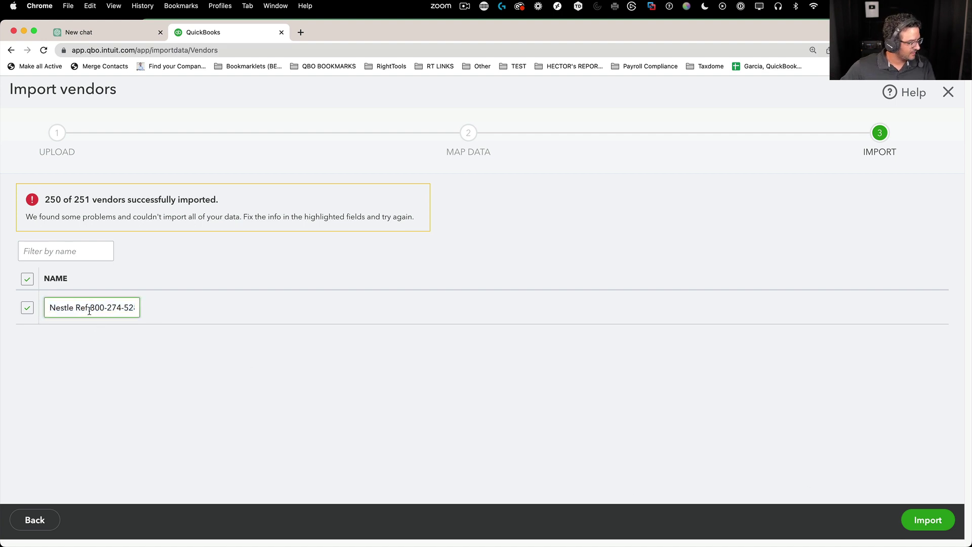
{"action": "key", "text": "BackSpace"}
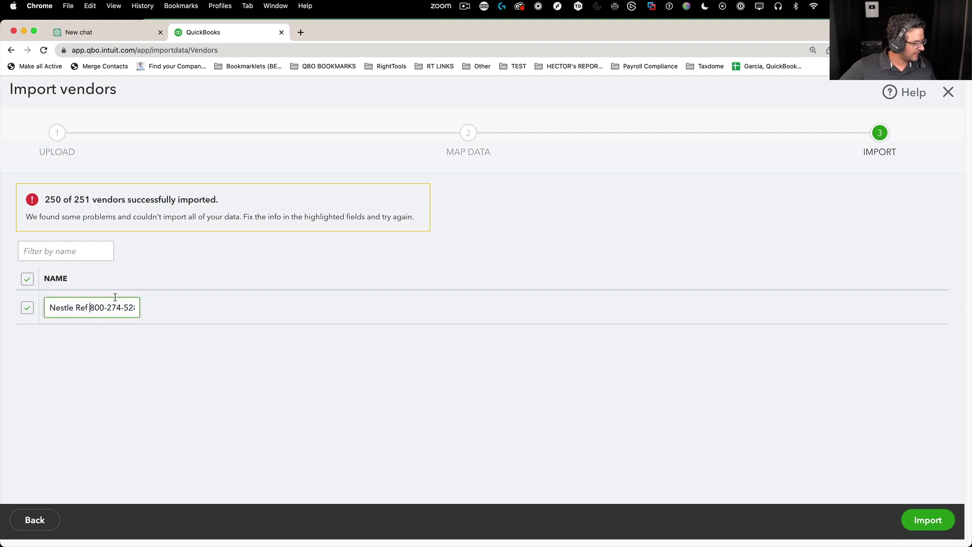
{"action": "left_click", "coordinate": [926, 520]}
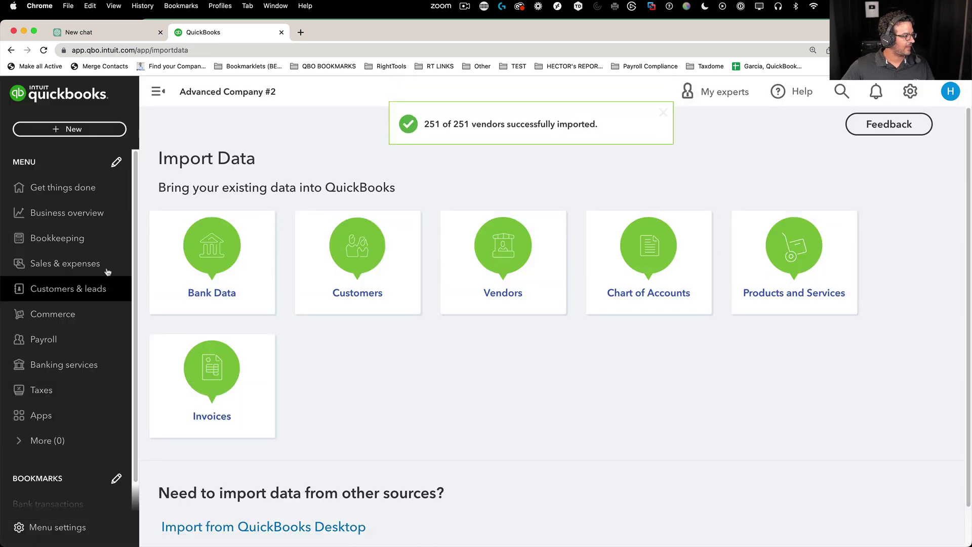
Step: Open the Vendors list under Sales & expenses and look through the imported vendors
{"action": "left_click", "coordinate": [71, 264]}
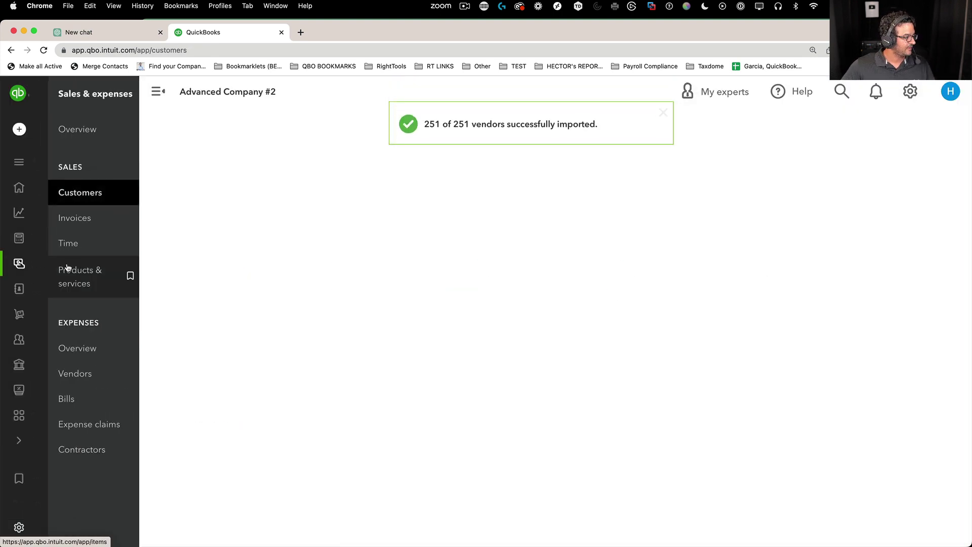
{"action": "left_click", "coordinate": [71, 363]}
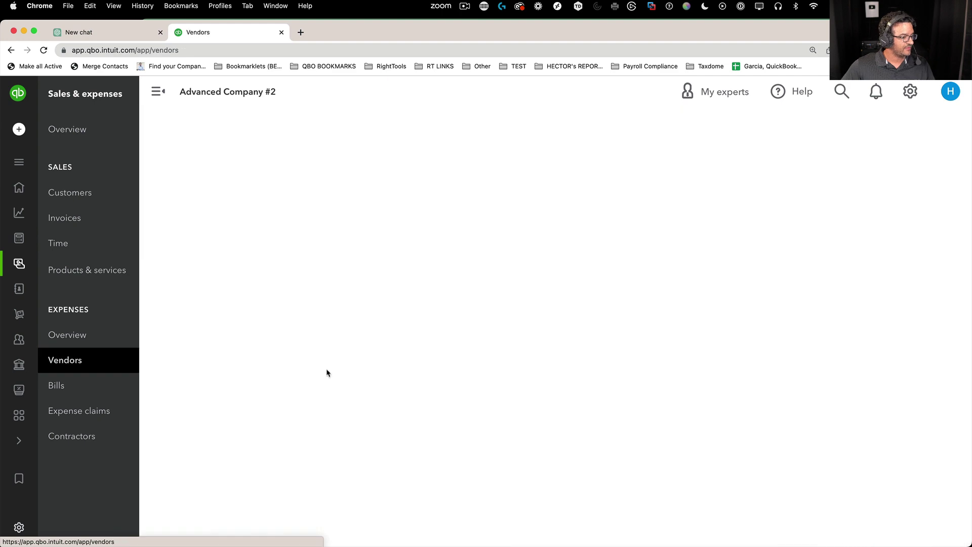
{"action": "scroll", "coordinate": [590, 417], "scroll_direction": "down", "scroll_amount": 15}
{"action": "scroll", "coordinate": [595, 418], "scroll_direction": "down", "scroll_amount": 10}
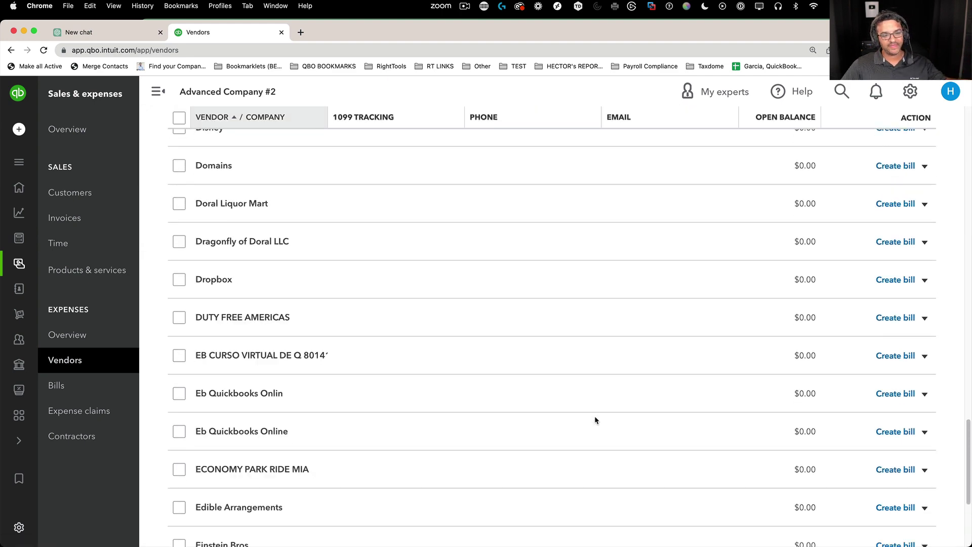
{"action": "scroll", "coordinate": [595, 418], "scroll_direction": "up", "scroll_amount": 20}
{"action": "scroll", "coordinate": [594, 418], "scroll_direction": "up", "scroll_amount": 2}
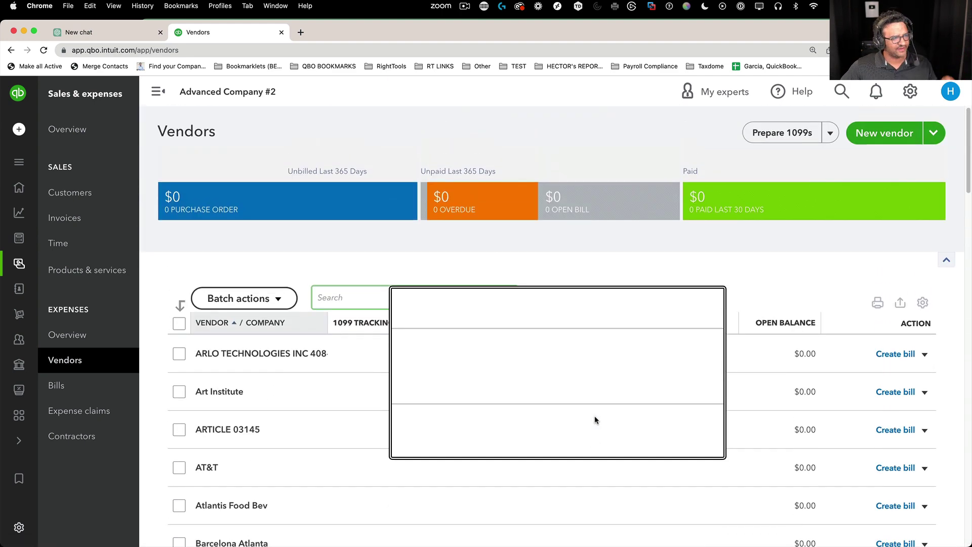
Step: Switch to the BOA CC 2023 workbook in Excel, insert a blank column before DESCRIPTION, and widen it
{"action": "mouse_move", "coordinate": [622, 531]}
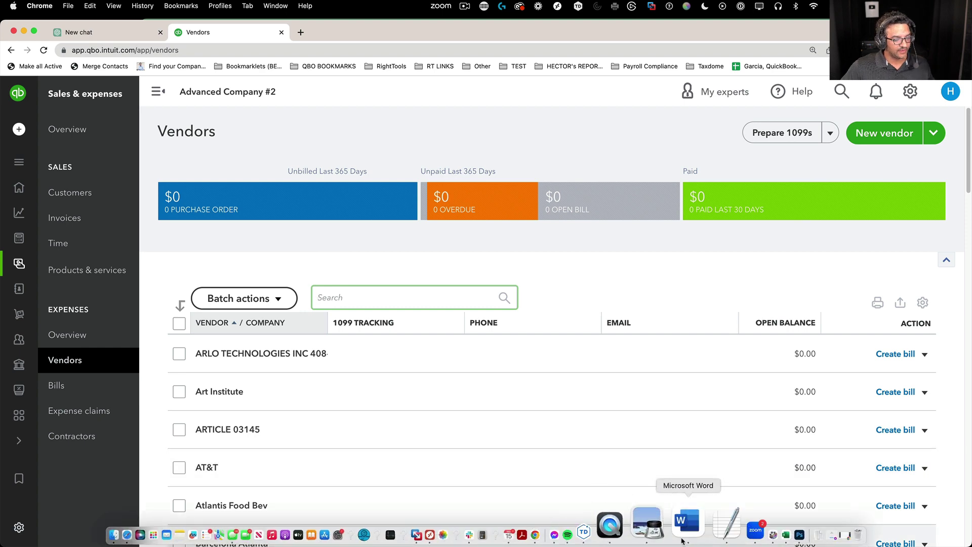
{"action": "left_click", "coordinate": [727, 524]}
{"action": "left_click", "coordinate": [567, 323]}
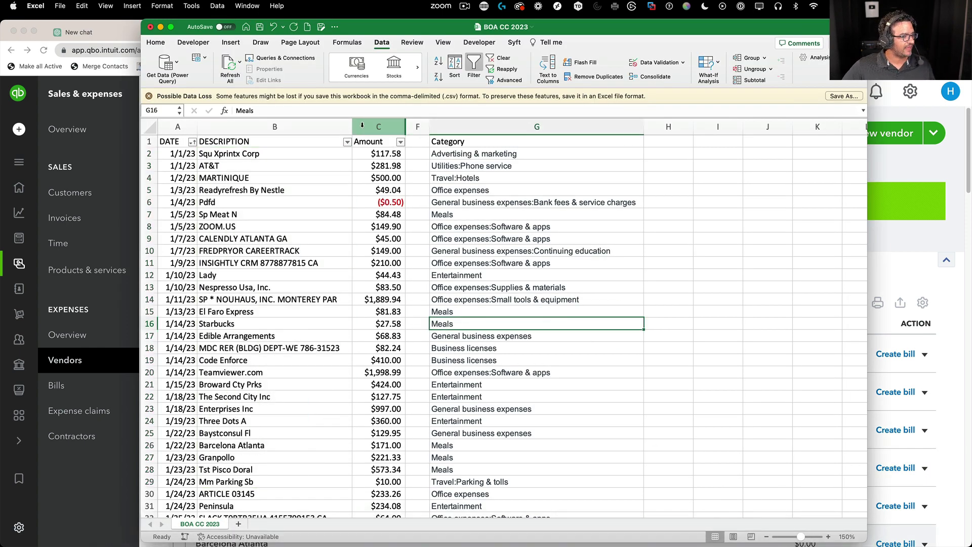
{"action": "right_click", "coordinate": [283, 127]}
{"action": "left_click", "coordinate": [298, 179]}
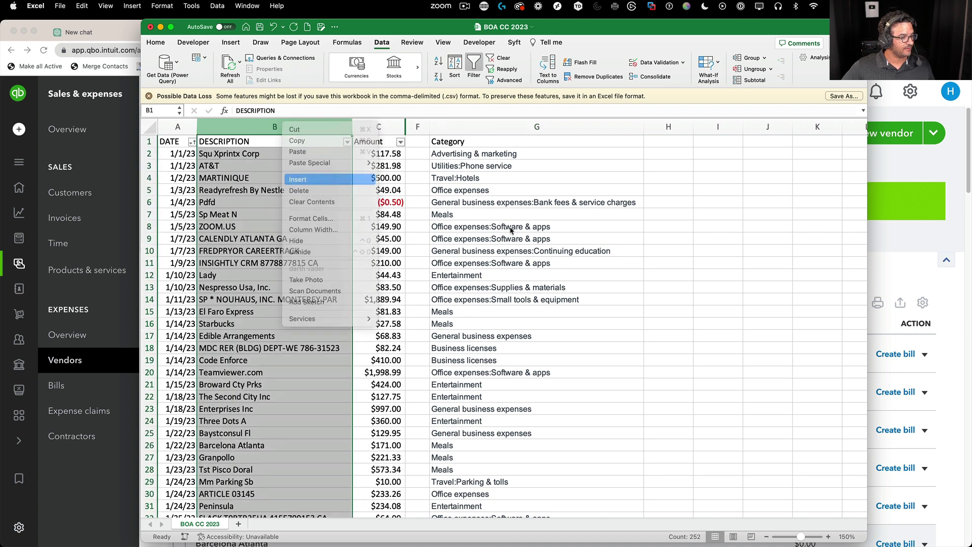
{"action": "left_click", "coordinate": [511, 228]}
{"action": "left_click_drag", "start_coordinate": [236, 132], "coordinate": [375, 132]}
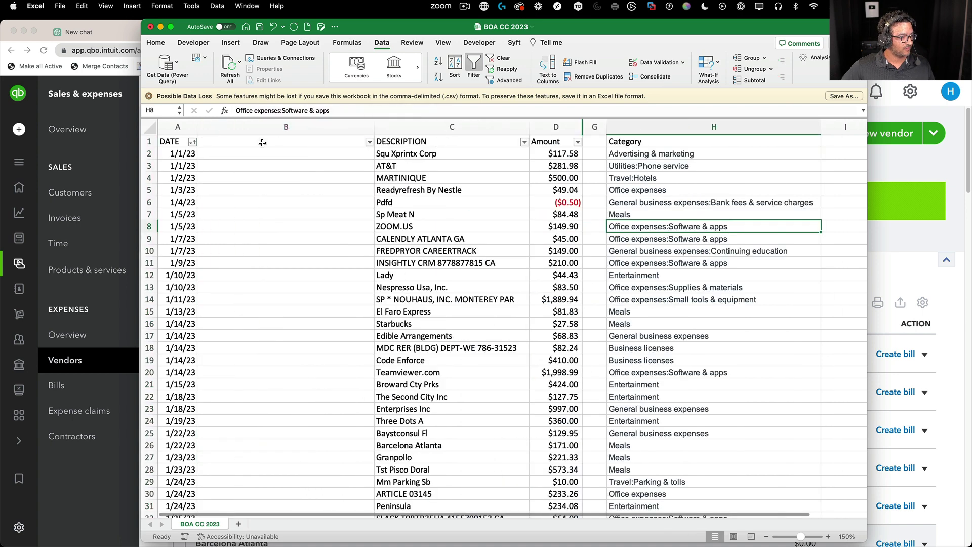
Step: Enter the heading "Payee and Category" in cell B1 of the blank column
{"action": "left_click", "coordinate": [274, 142]}
{"action": "type", "text": "Payee "}
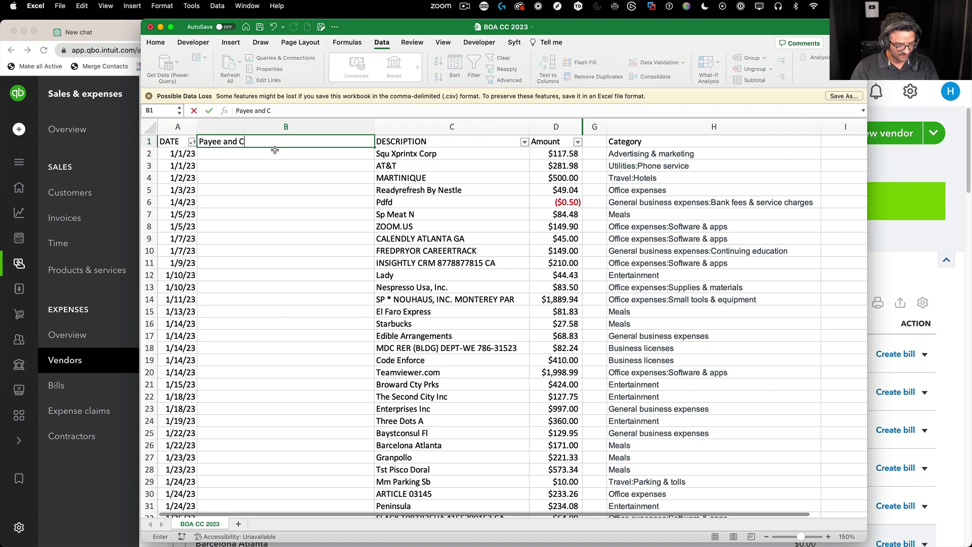
{"action": "type", "text": "and Category"}
{"action": "key", "text": "Return"}
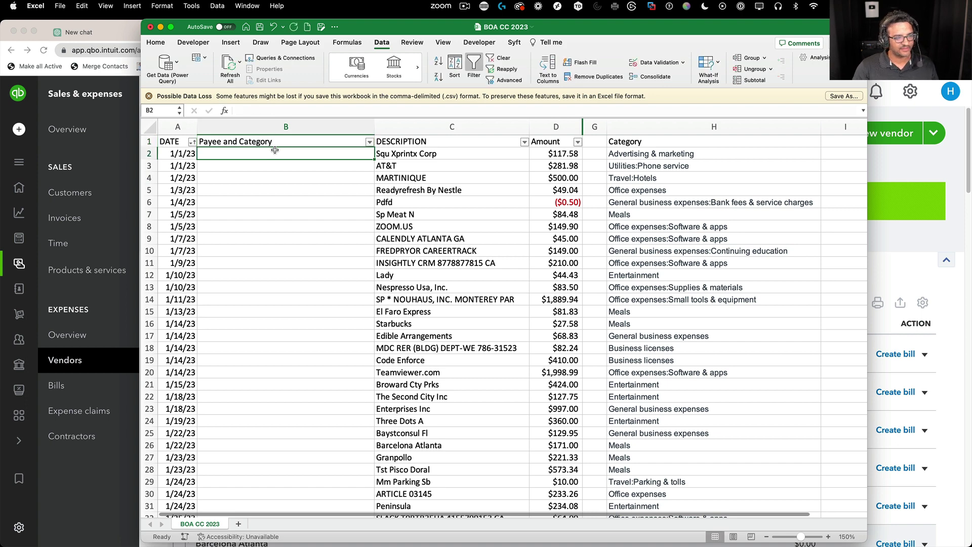
Step: Start a CONCAT formula in B2 with the description cell C2 as its first argument
{"action": "type", "text": "=coc"}
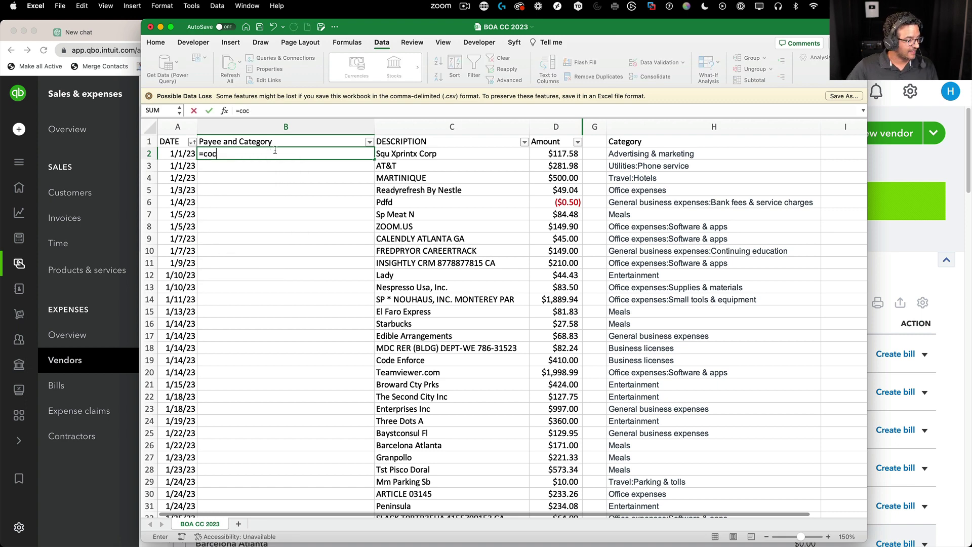
{"action": "key", "text": "BackSpace"}
{"action": "type", "text": "n"}
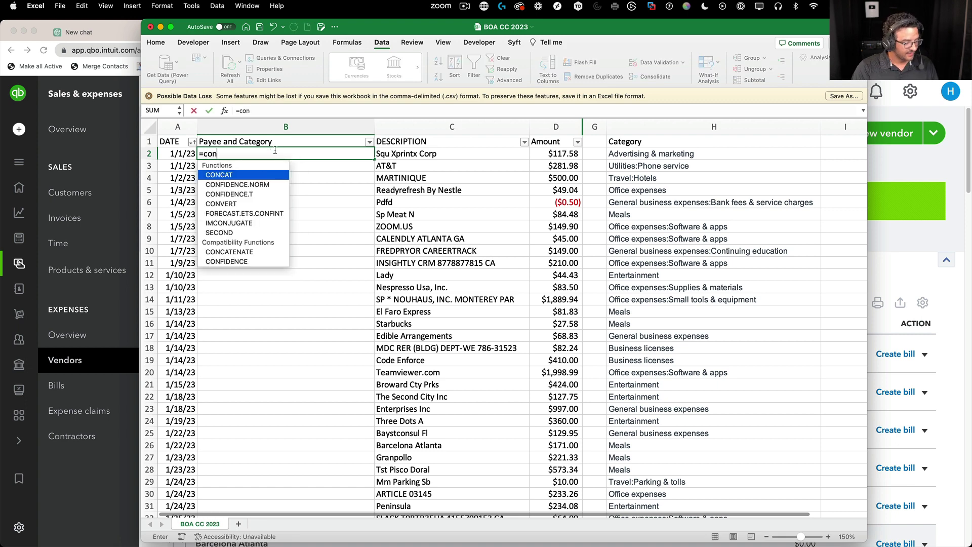
{"action": "left_click", "coordinate": [413, 156]}
{"action": "left_click", "coordinate": [301, 158]}
{"action": "left_click", "coordinate": [253, 111]}
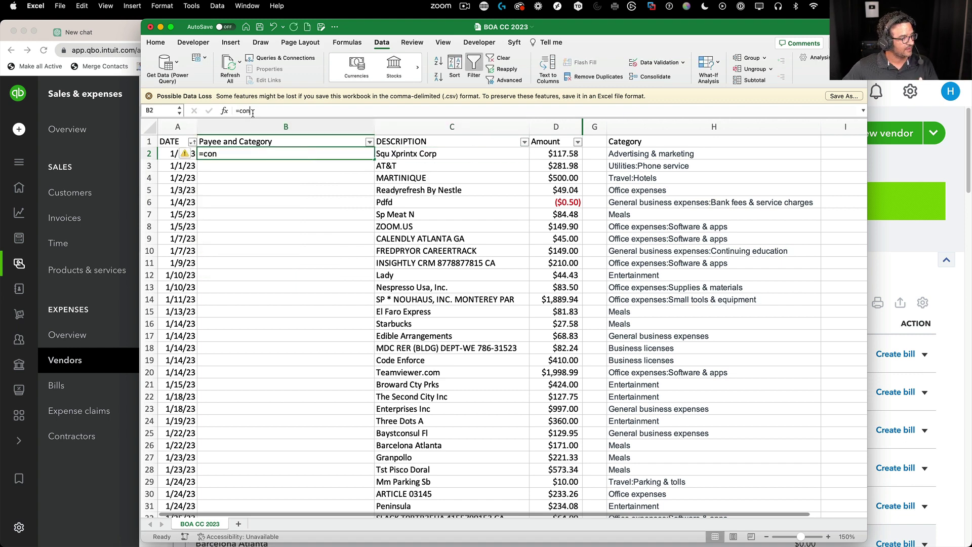
{"action": "type", "text": "caa"}
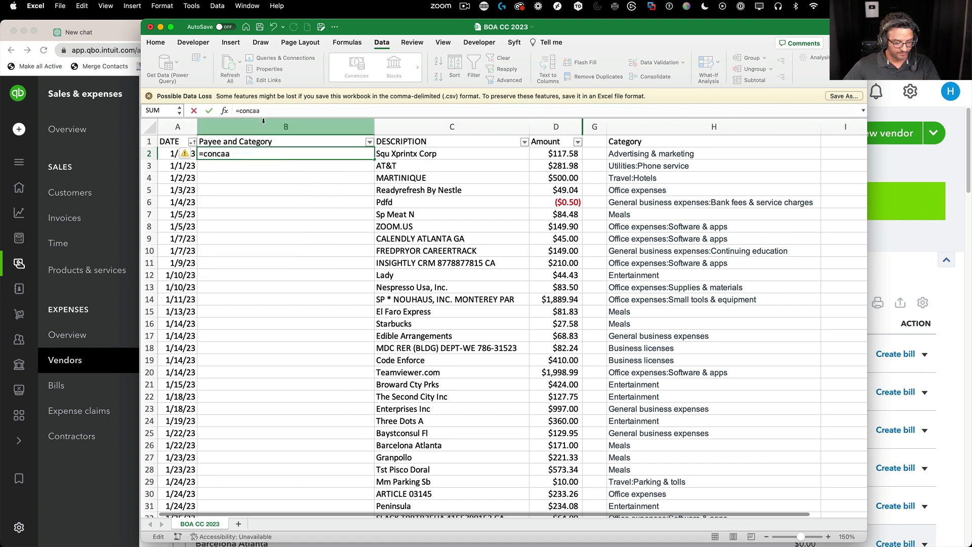
{"action": "key", "text": "BackSpace"}
{"action": "key", "text": "Tab"}
{"action": "key", "text": "Right"}
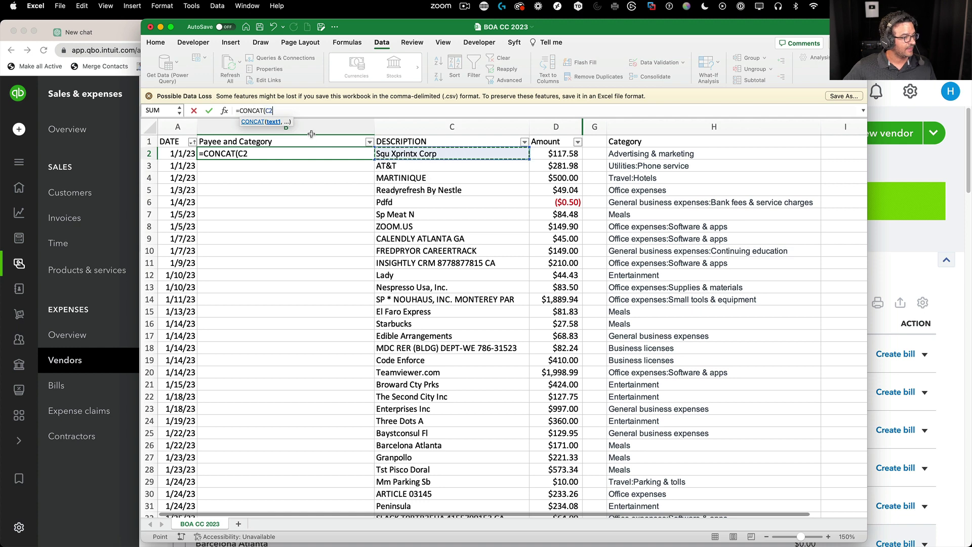
Step: Add the text " Category: " and the category cell H2 as further arguments of the CONCAT formula in B2
{"action": "left_click", "coordinate": [303, 112]}
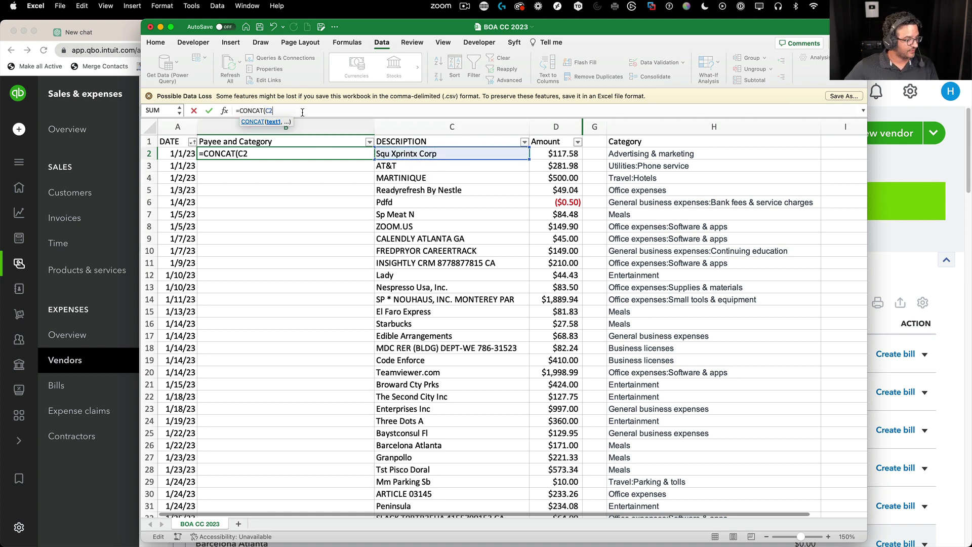
{"action": "type", "text": ",\" Category:"}
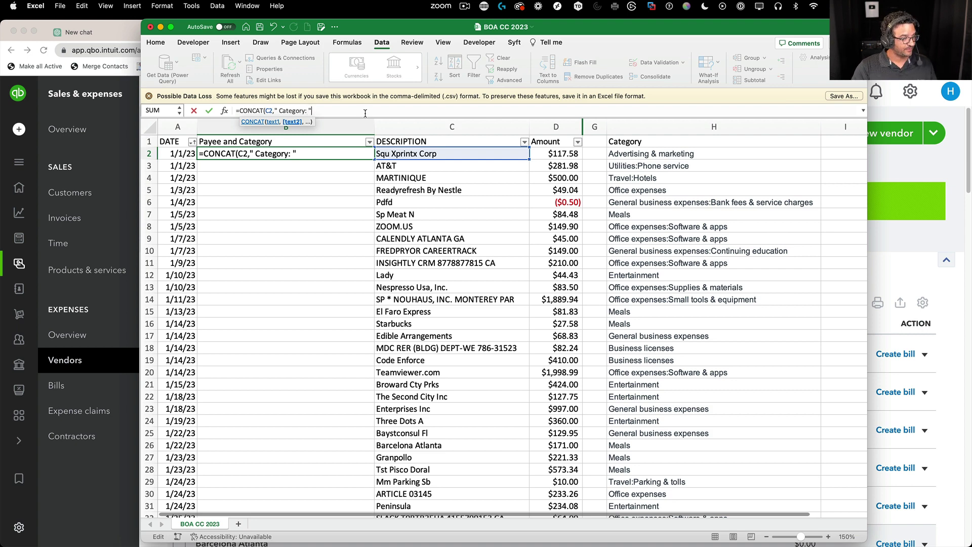
{"action": "type", "text": ","}
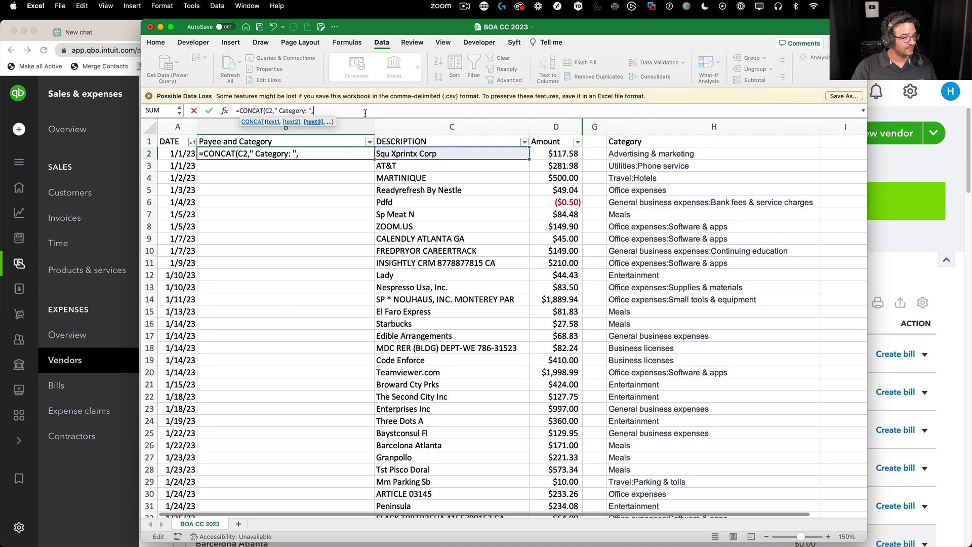
{"action": "left_click", "coordinate": [692, 154]}
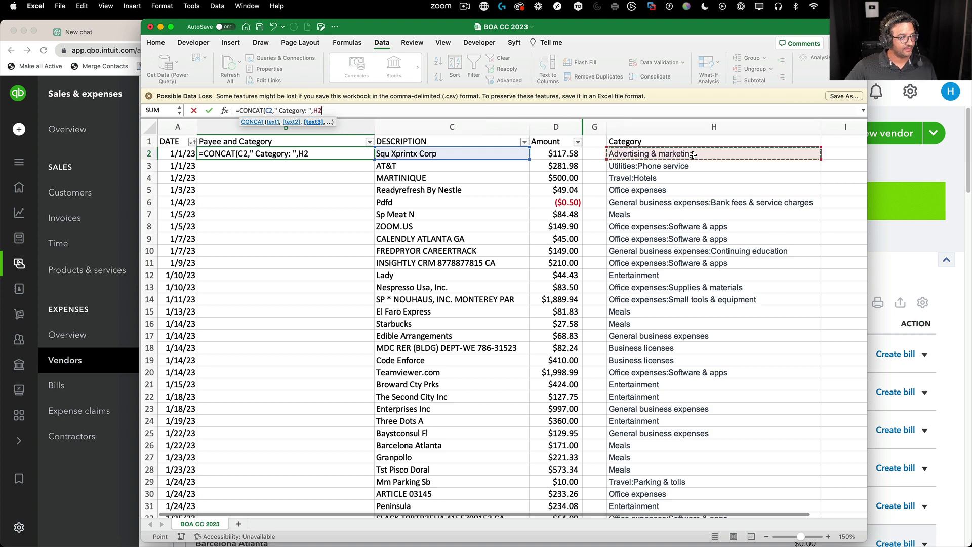
Step: Complete the CONCAT formula in B2 so that C2 and H2 are joined by the text ' - Category: '
{"action": "left_click", "coordinate": [280, 110]}
{"action": "type", "text": "-"}
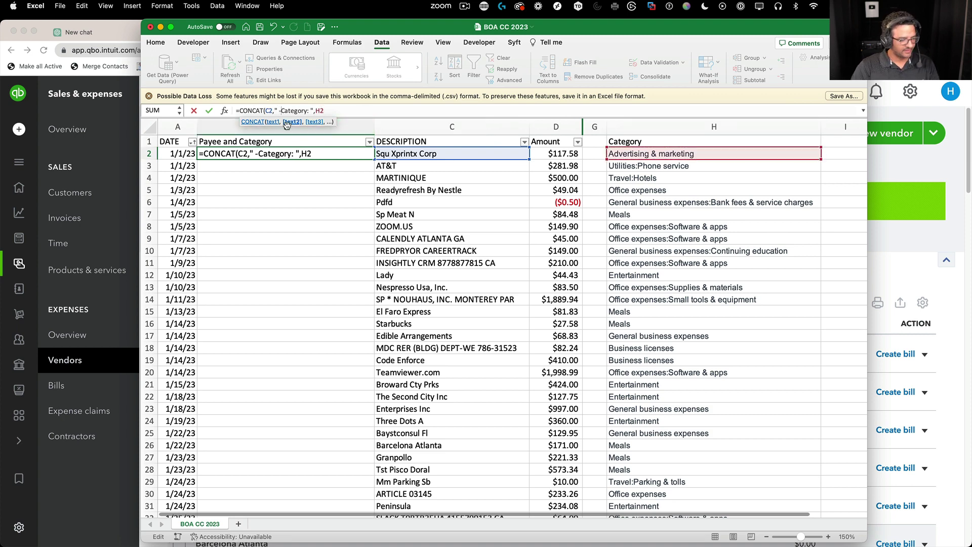
{"action": "key", "text": "Return"}
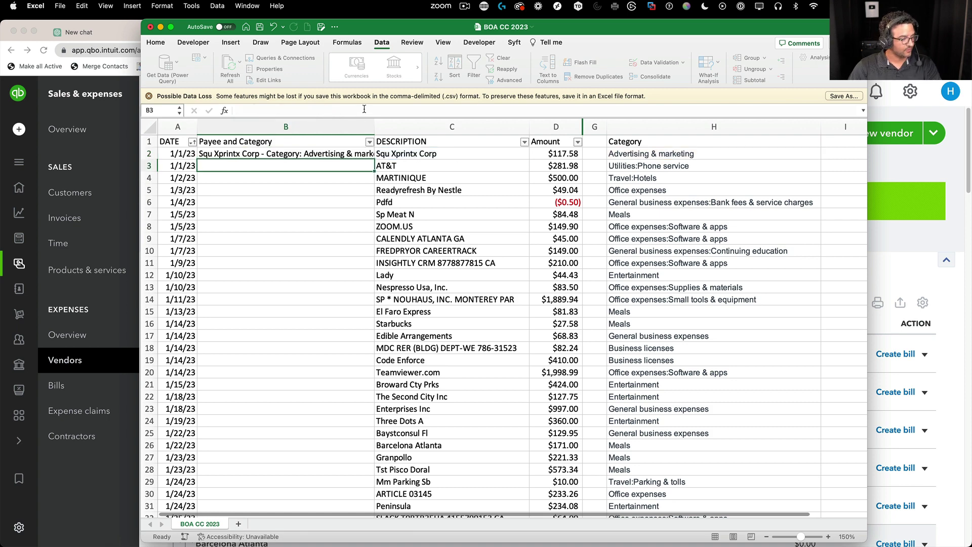
Step: Fill the B2 formula down the Payee and Category column and widen the column to fit the longer text
{"action": "left_click_drag", "start_coordinate": [374, 126], "coordinate": [433, 128]}
{"action": "left_click", "coordinate": [427, 153]}
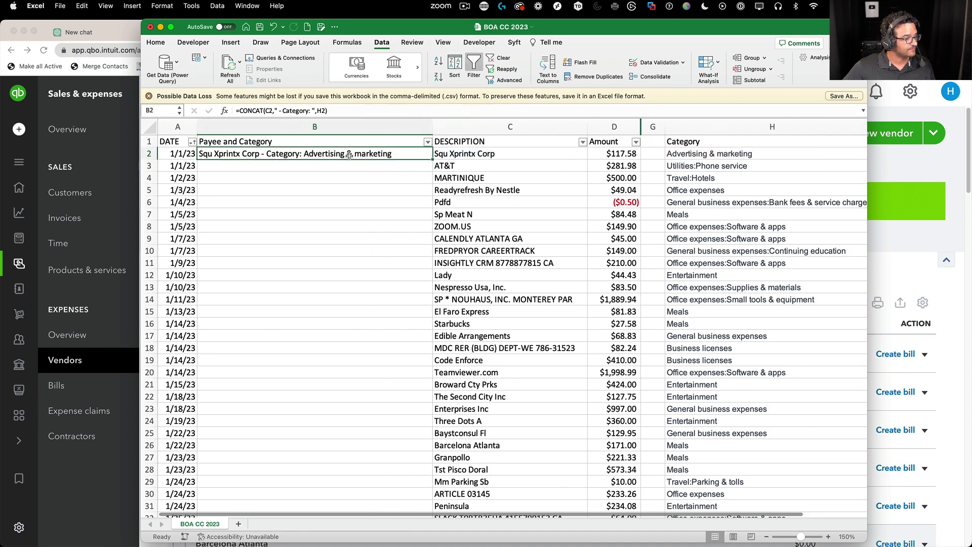
{"action": "double_click", "coordinate": [432, 159]}
{"action": "left_click", "coordinate": [304, 214]}
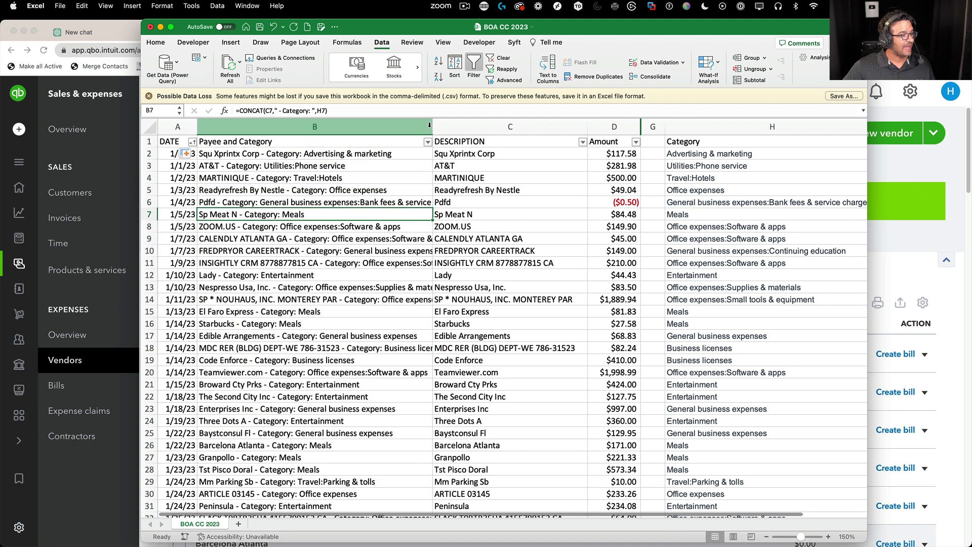
{"action": "left_click_drag", "start_coordinate": [432, 127], "coordinate": [522, 126]}
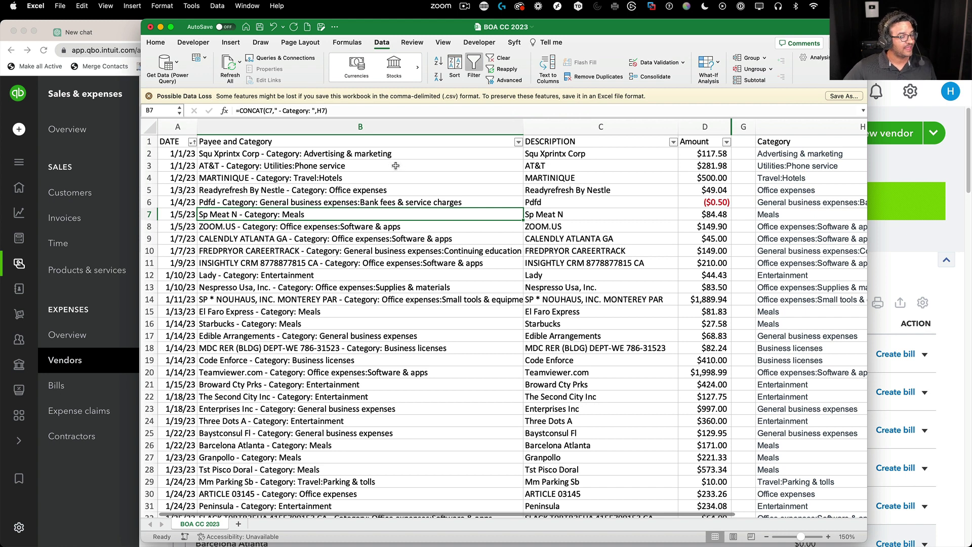
Step: Replace the formulas in the Payee and Category column with their values by copying column B and pasting values over it
{"action": "left_click", "coordinate": [324, 127]}
{"action": "right_click", "coordinate": [293, 128]}
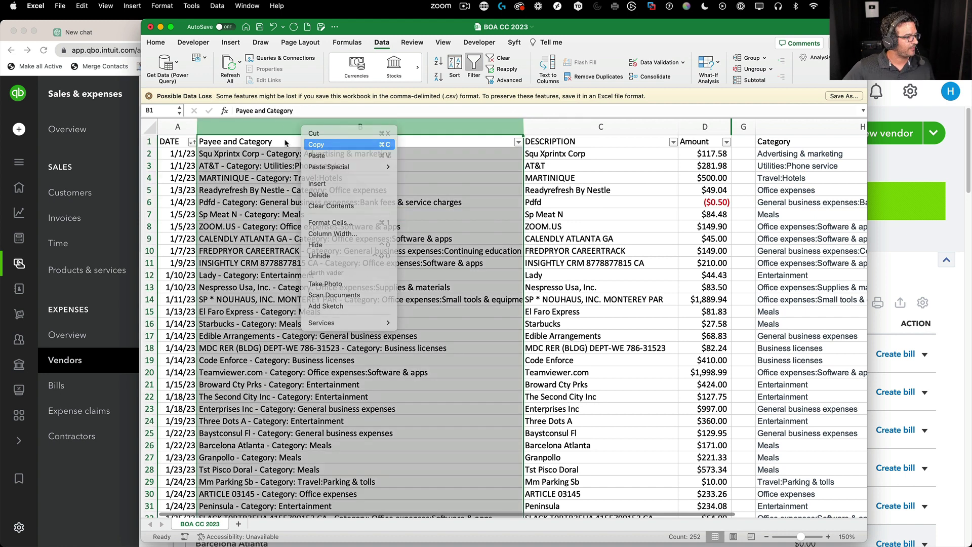
{"action": "left_click", "coordinate": [299, 133]}
{"action": "right_click", "coordinate": [283, 129]}
{"action": "mouse_move", "coordinate": [329, 165]}
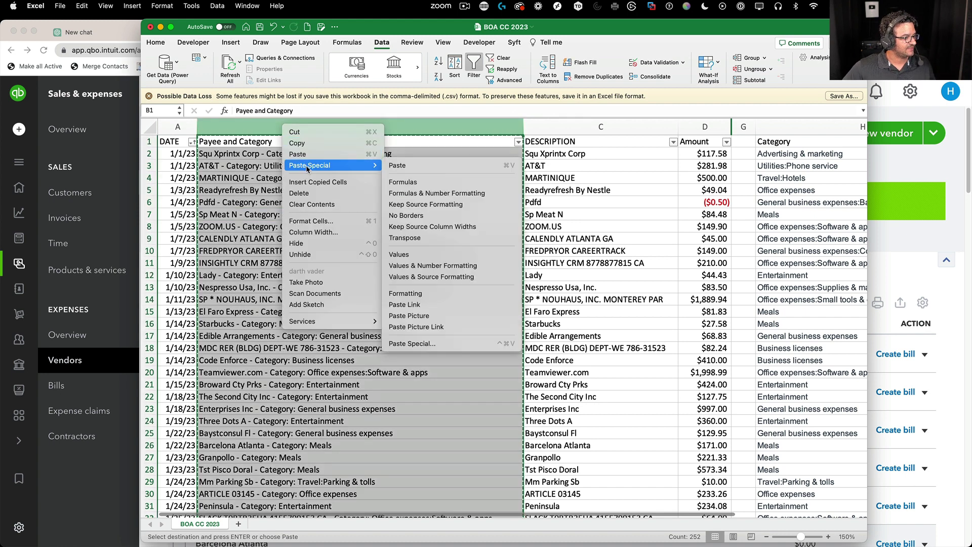
{"action": "left_click", "coordinate": [407, 254]}
{"action": "left_click", "coordinate": [582, 165]}
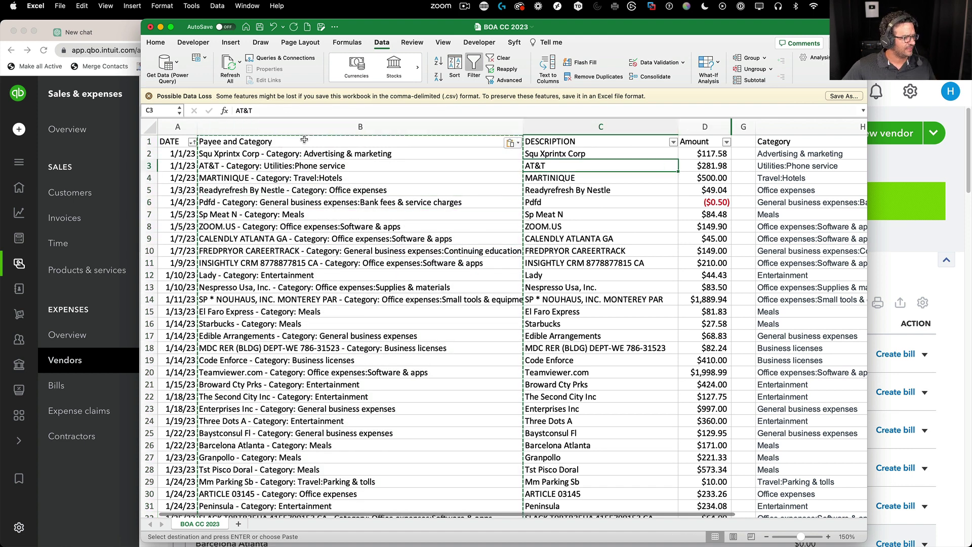
Step: Save the BOA CC 2023 workbook and close its window
{"action": "left_click", "coordinate": [287, 155]}
{"action": "key", "text": "Escape"}
{"action": "left_click", "coordinate": [258, 28]}
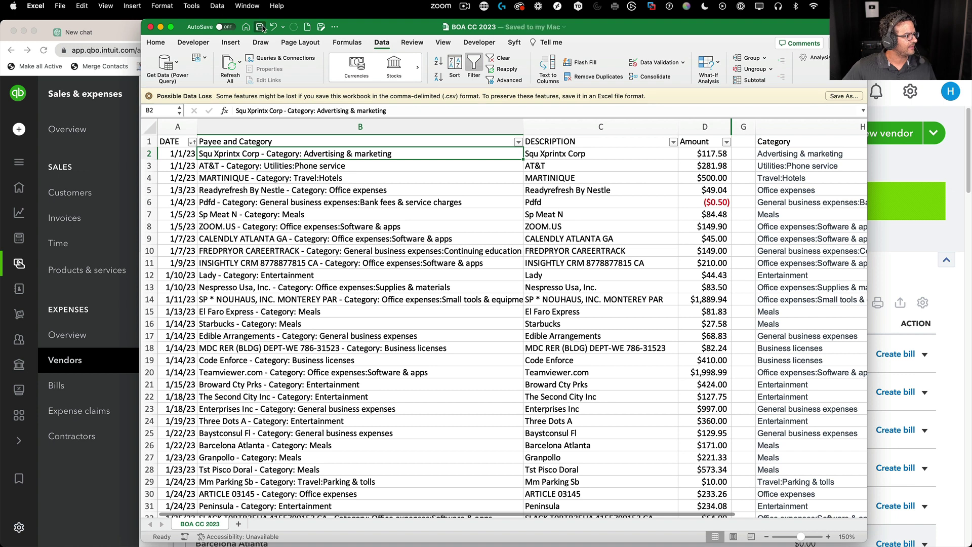
{"action": "left_click", "coordinate": [150, 27]}
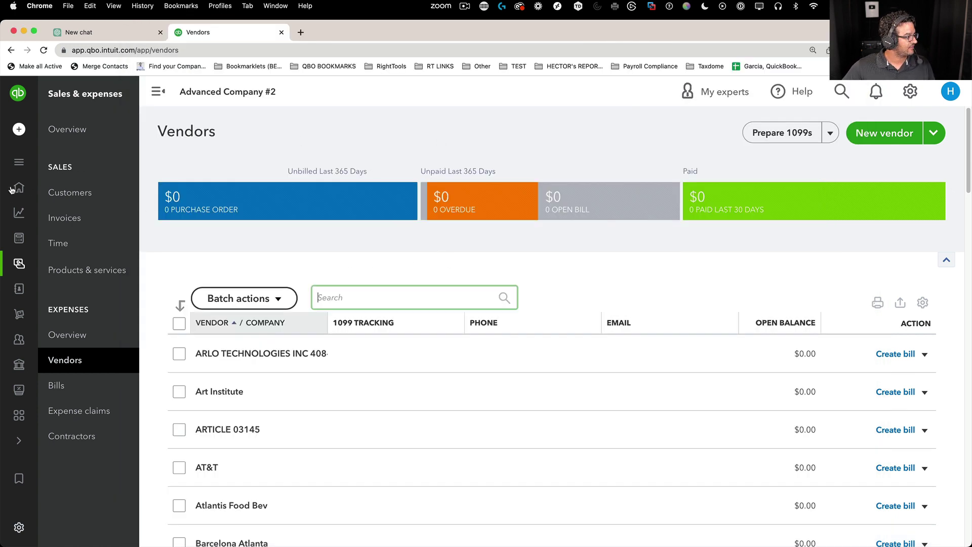
Step: In QuickBooks Online, open the Profit and Loss report and view its income and expenses
{"action": "left_click", "coordinate": [46, 213]}
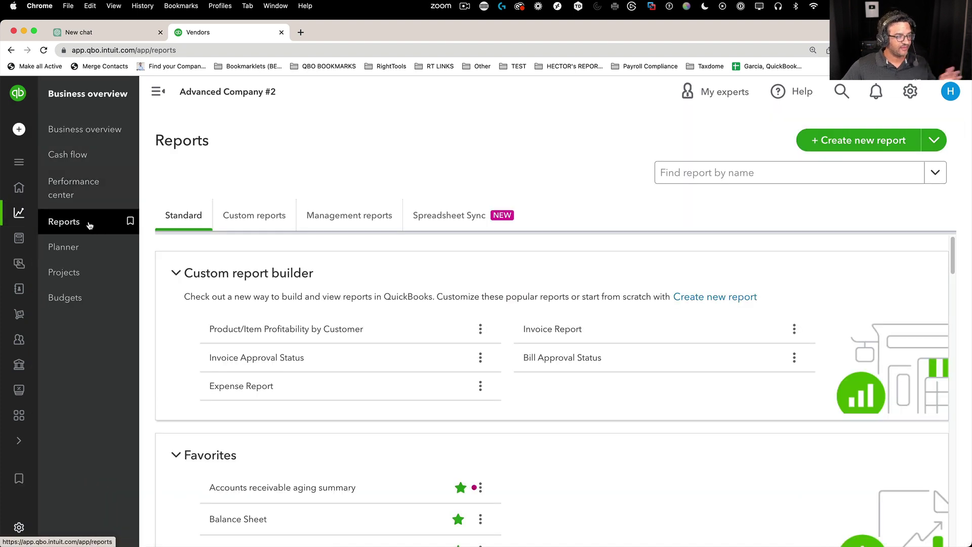
{"action": "scroll", "coordinate": [392, 453], "scroll_direction": "down", "scroll_amount": 3}
{"action": "left_click", "coordinate": [359, 450]}
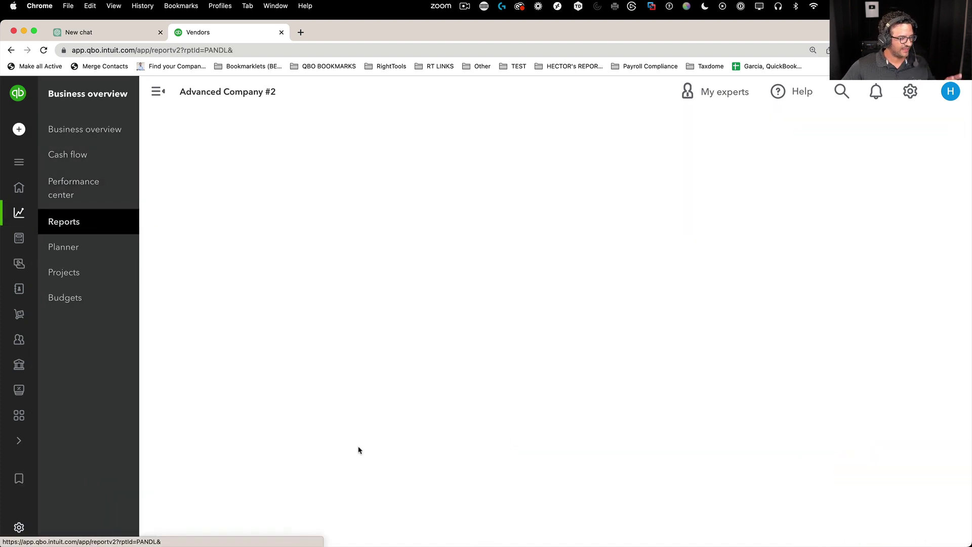
{"action": "scroll", "coordinate": [534, 373], "scroll_direction": "down", "scroll_amount": 2}
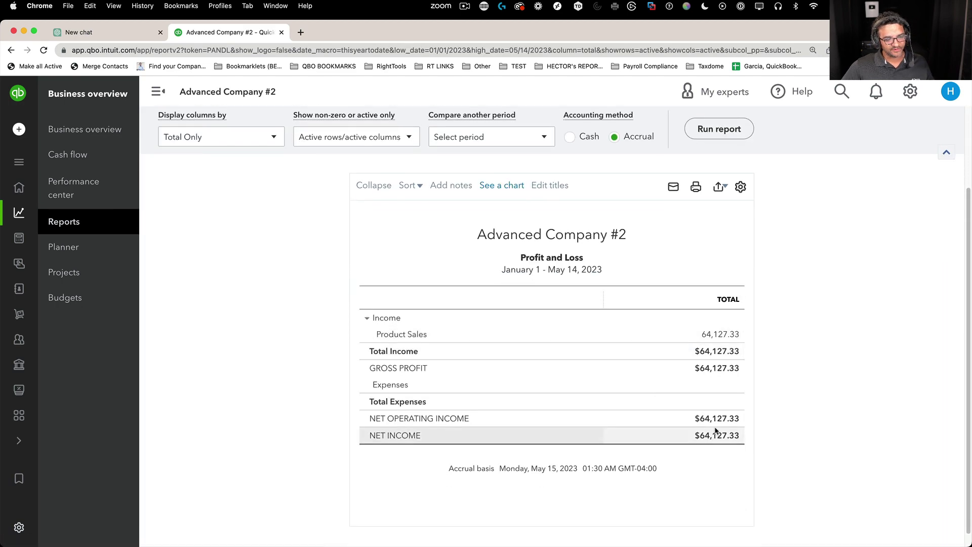
Step: Run the Profit and Loss report for All Dates and check the income and expense sections
{"action": "scroll", "coordinate": [412, 369], "scroll_direction": "up", "scroll_amount": 2}
{"action": "left_click", "coordinate": [173, 189]}
{"action": "left_click", "coordinate": [212, 212]}
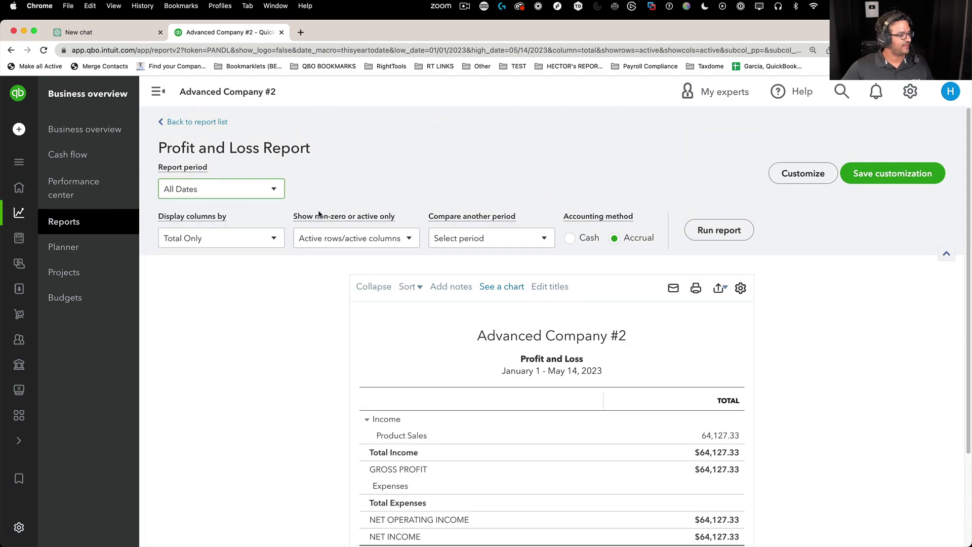
{"action": "left_click", "coordinate": [731, 233]}
{"action": "scroll", "coordinate": [852, 400], "scroll_direction": "down", "scroll_amount": 3}
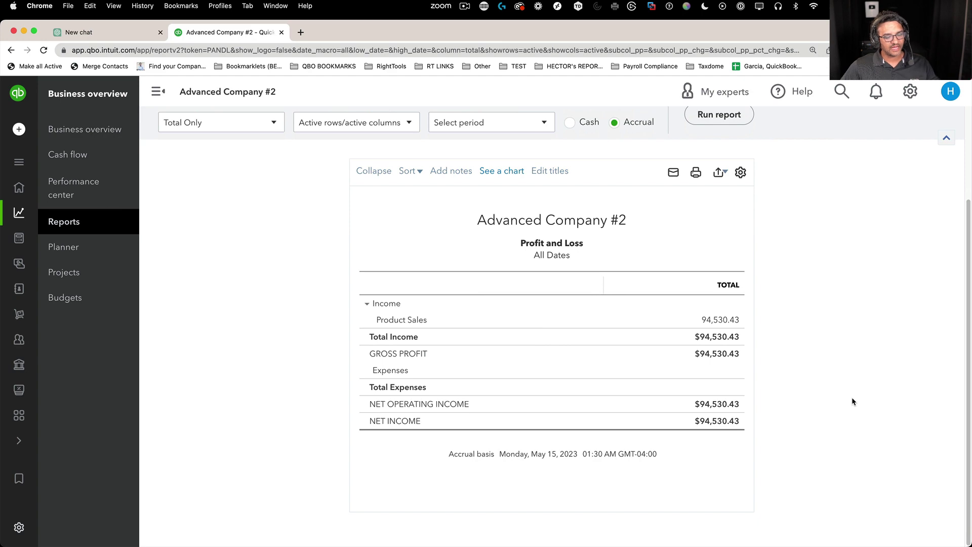
{"action": "scroll", "coordinate": [756, 386], "scroll_direction": "up", "scroll_amount": 2}
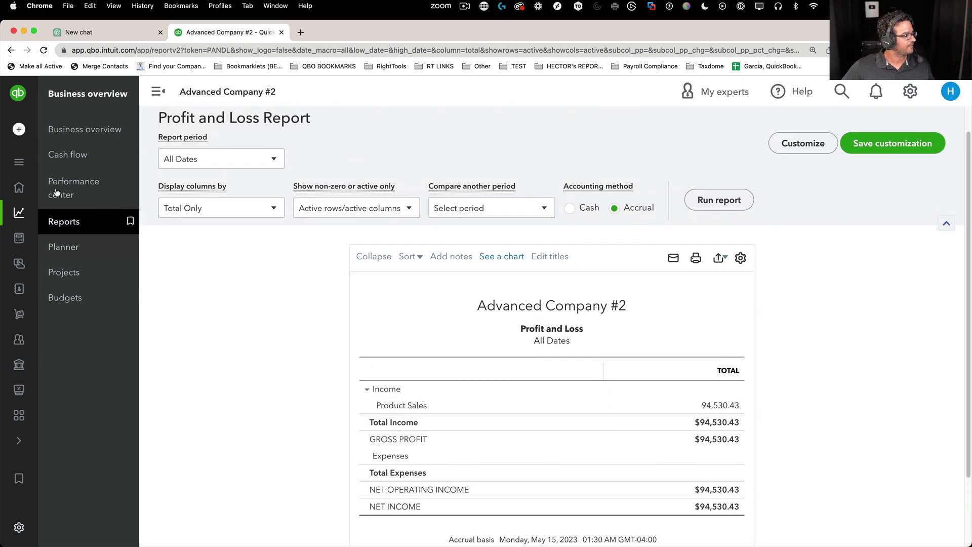
Step: Start a bank transaction import from file, choose BOA CC 2023.csv from Downloads and continue
{"action": "left_click", "coordinate": [58, 241]}
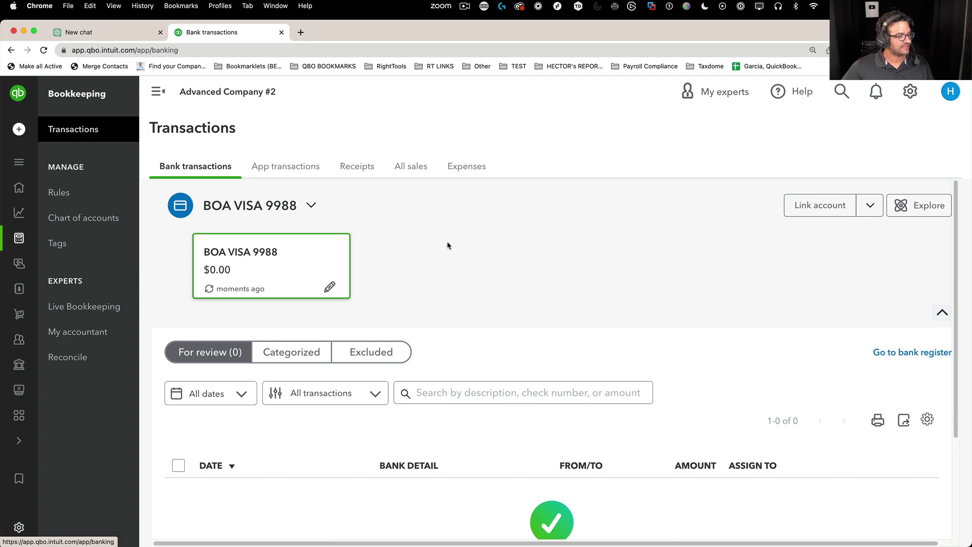
{"action": "left_click", "coordinate": [870, 205]}
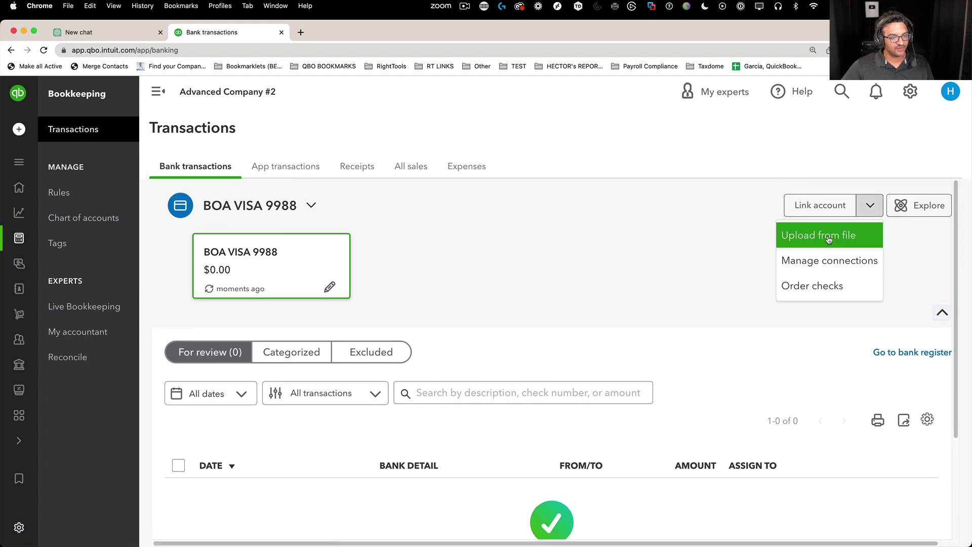
{"action": "left_click", "coordinate": [829, 240]}
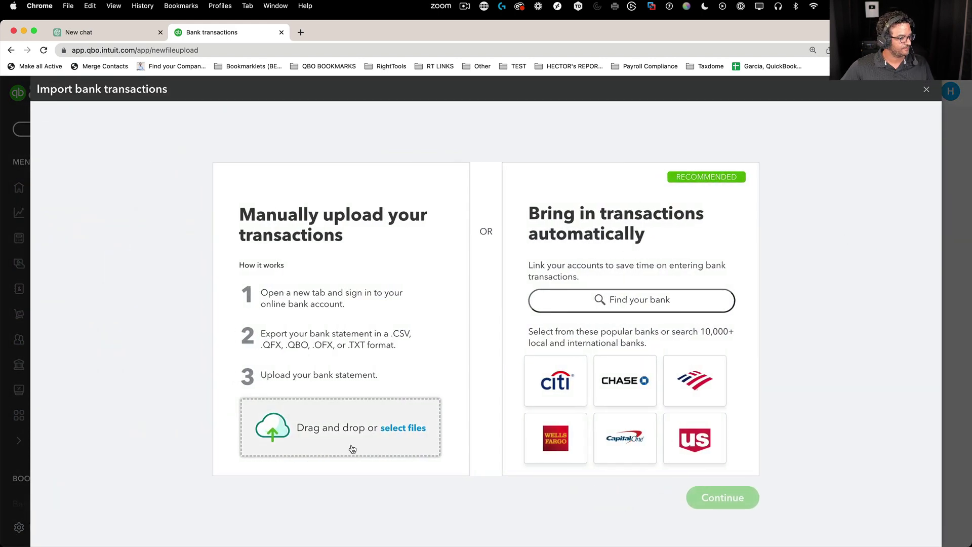
{"action": "left_click", "coordinate": [349, 438]}
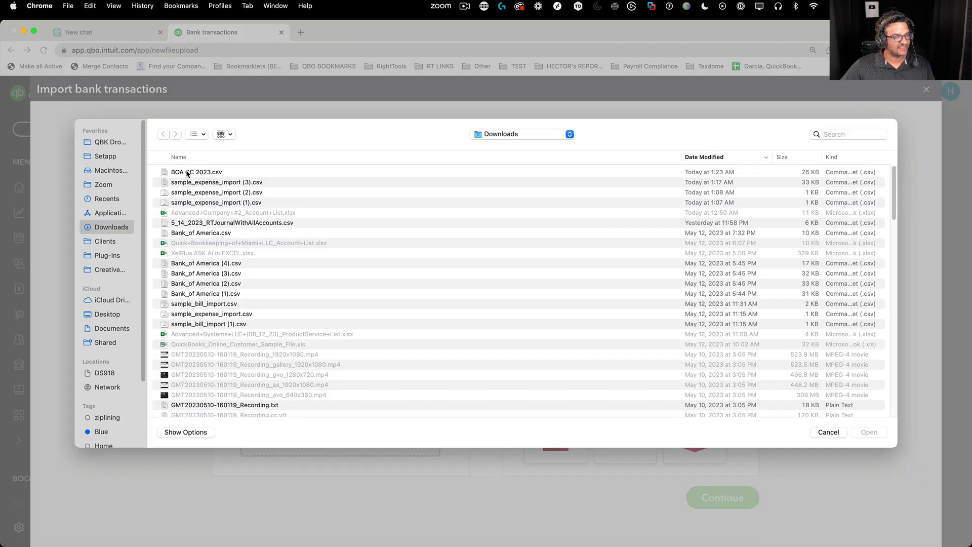
{"action": "left_click", "coordinate": [187, 174]}
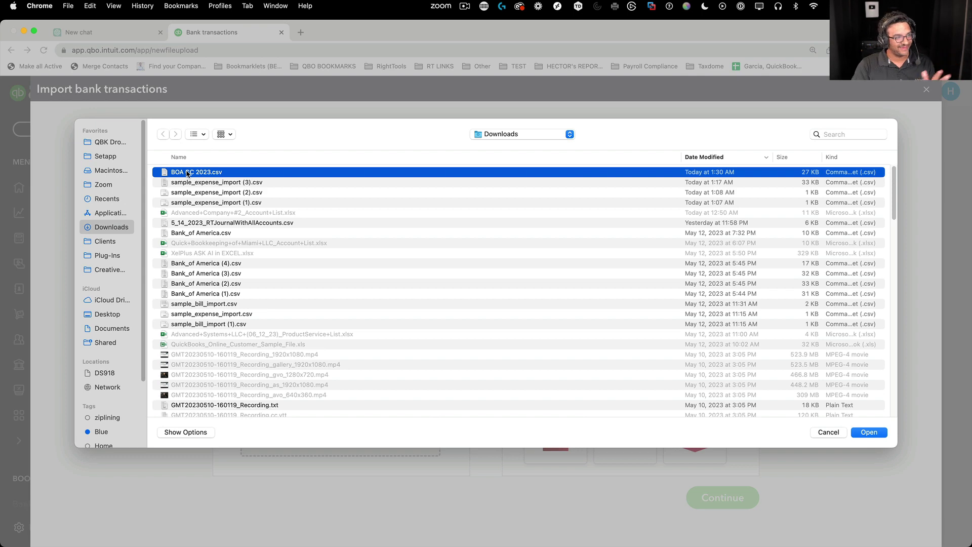
{"action": "left_click", "coordinate": [861, 432]}
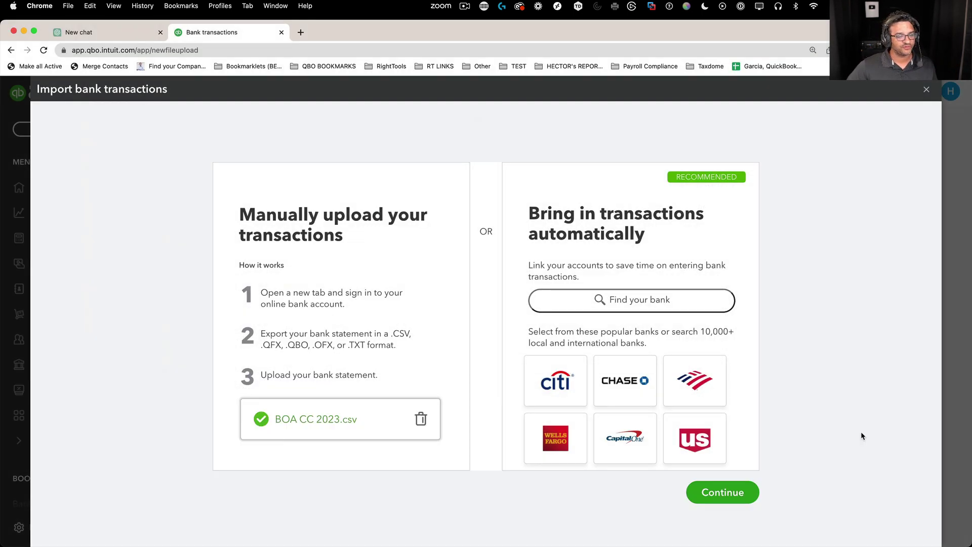
{"action": "left_click", "coordinate": [730, 496]}
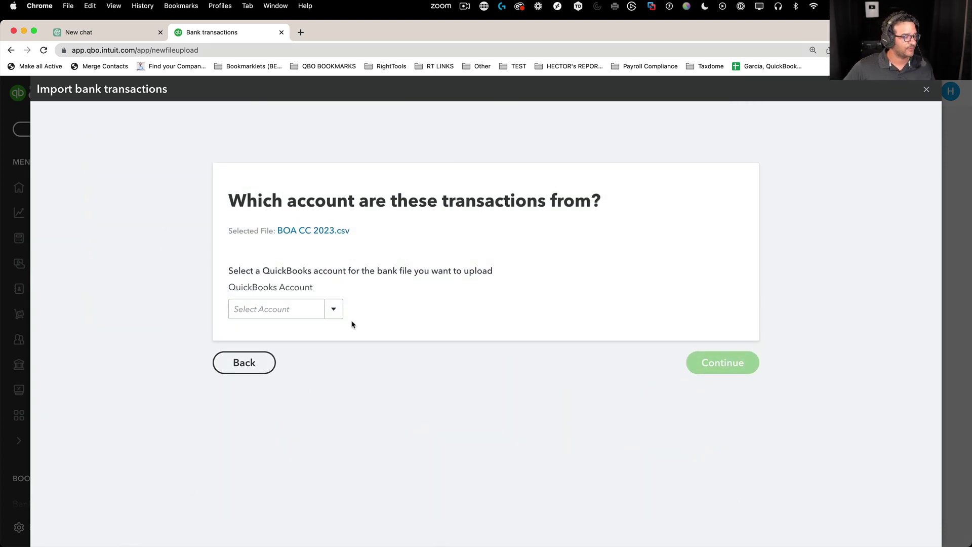
Step: Select the BOA VISA account as the QuickBooks account for the uploaded file and continue
{"action": "left_click", "coordinate": [333, 308]}
{"action": "left_click", "coordinate": [288, 377]}
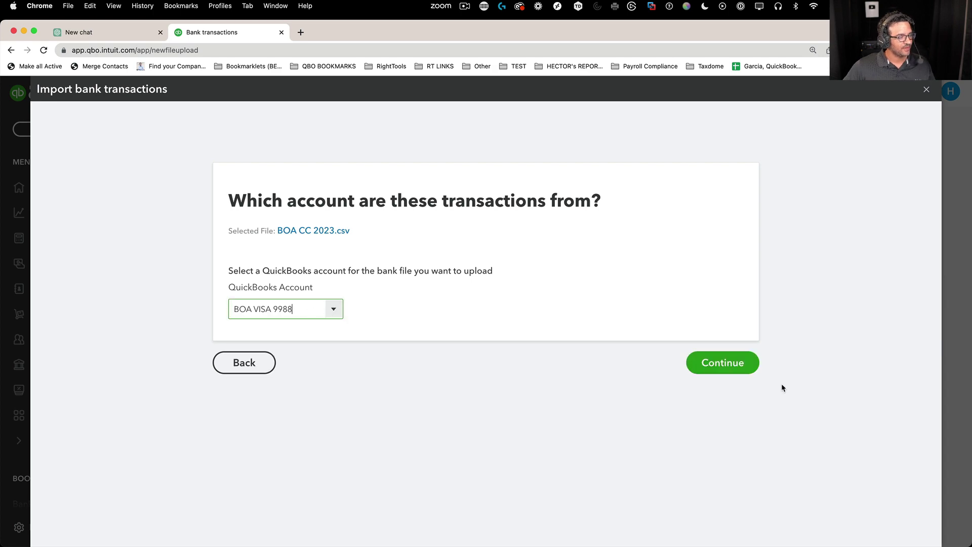
{"action": "left_click", "coordinate": [742, 370]}
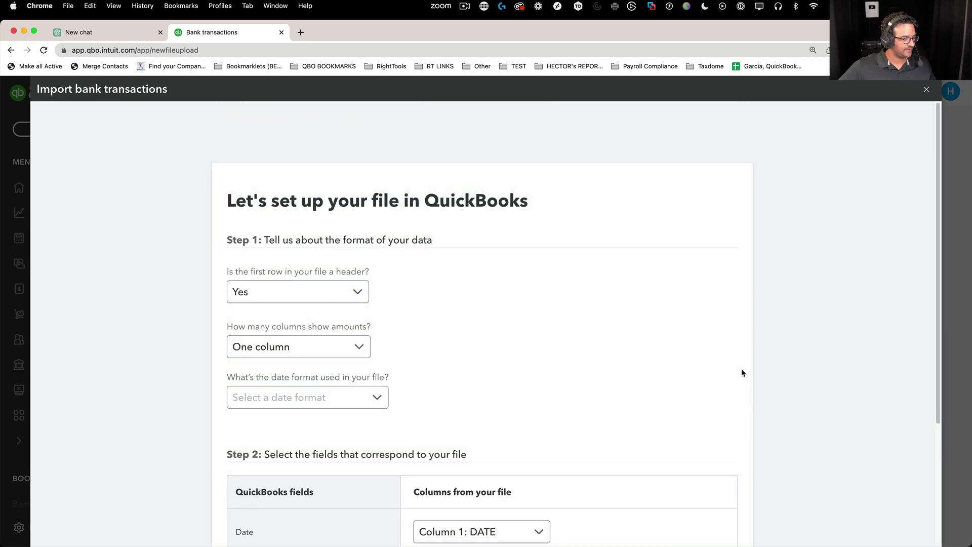
Step: Set the file format to two amount columns with the date format MM/dd/yyyy
{"action": "scroll", "coordinate": [506, 350], "scroll_direction": "down", "scroll_amount": 3}
{"action": "left_click", "coordinate": [357, 180]}
{"action": "left_click", "coordinate": [319, 228]}
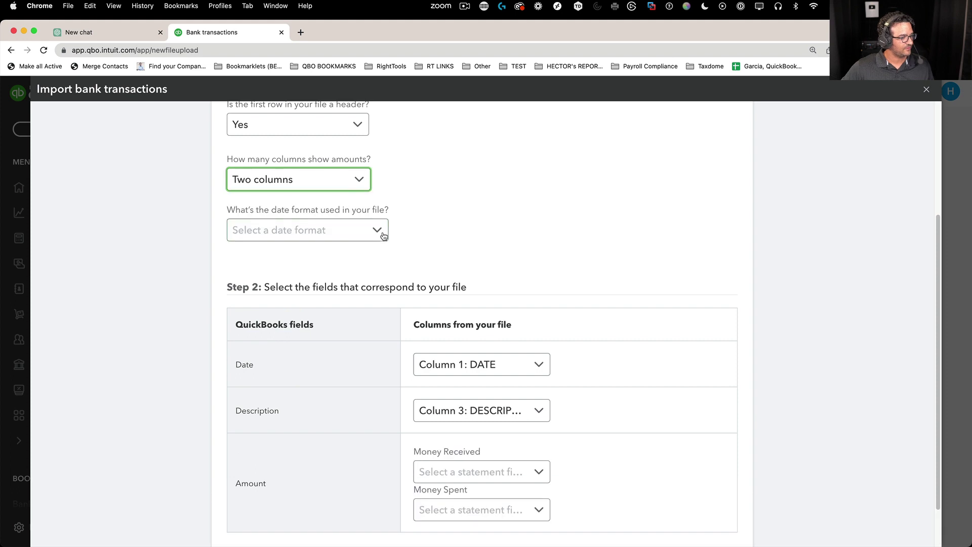
{"action": "left_click", "coordinate": [383, 236]}
{"action": "left_click", "coordinate": [293, 257]}
{"action": "scroll", "coordinate": [624, 312], "scroll_direction": "down", "scroll_amount": 1}
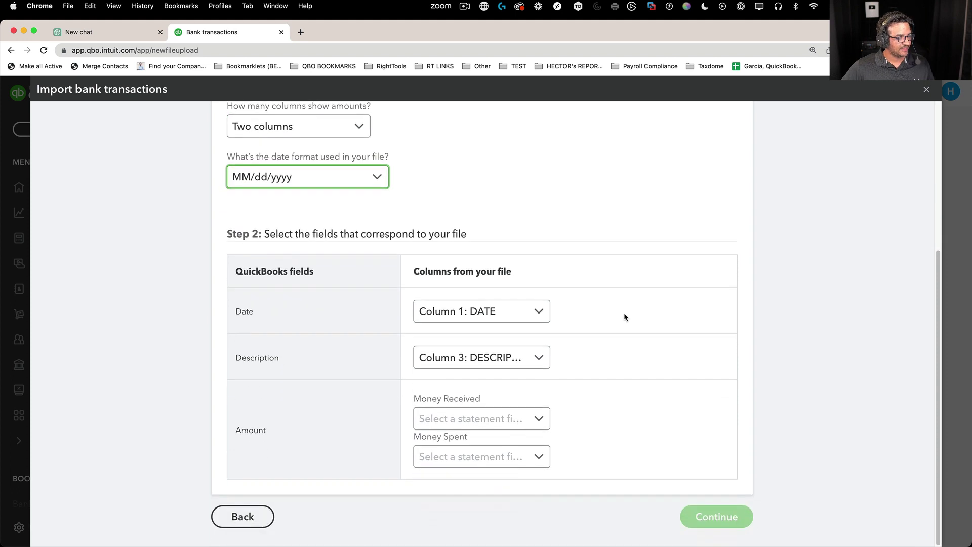
Step: Map Description to Payee and Category, Money Received to Received and Money Spent to Spent, and continue to the transaction selection
{"action": "left_click", "coordinate": [539, 355]}
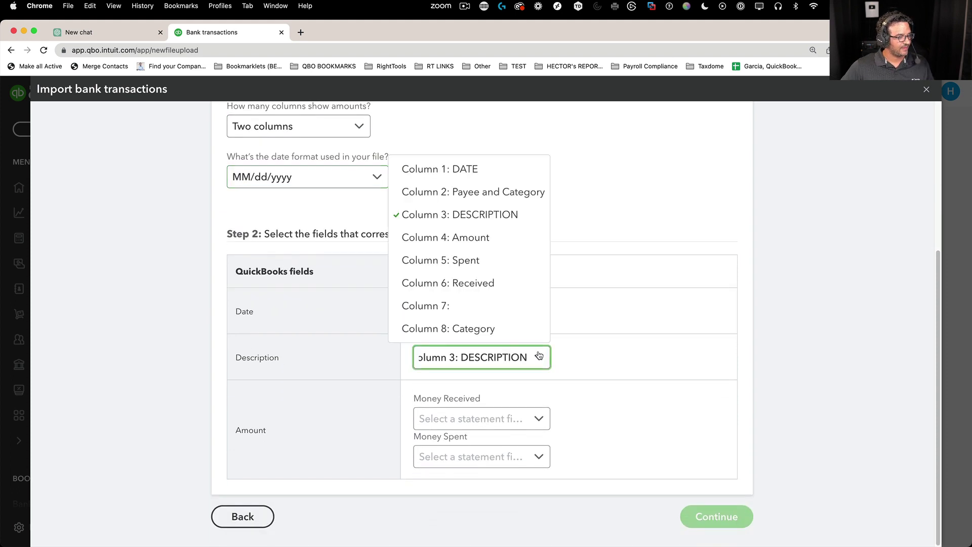
{"action": "left_click", "coordinate": [467, 195]}
{"action": "left_click", "coordinate": [544, 428]}
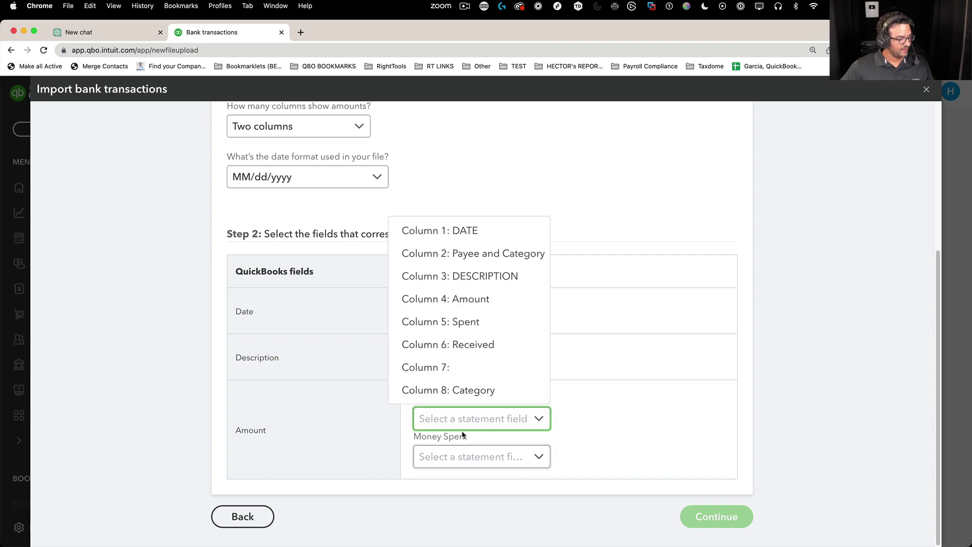
{"action": "left_click", "coordinate": [473, 343]}
{"action": "left_click", "coordinate": [537, 458]}
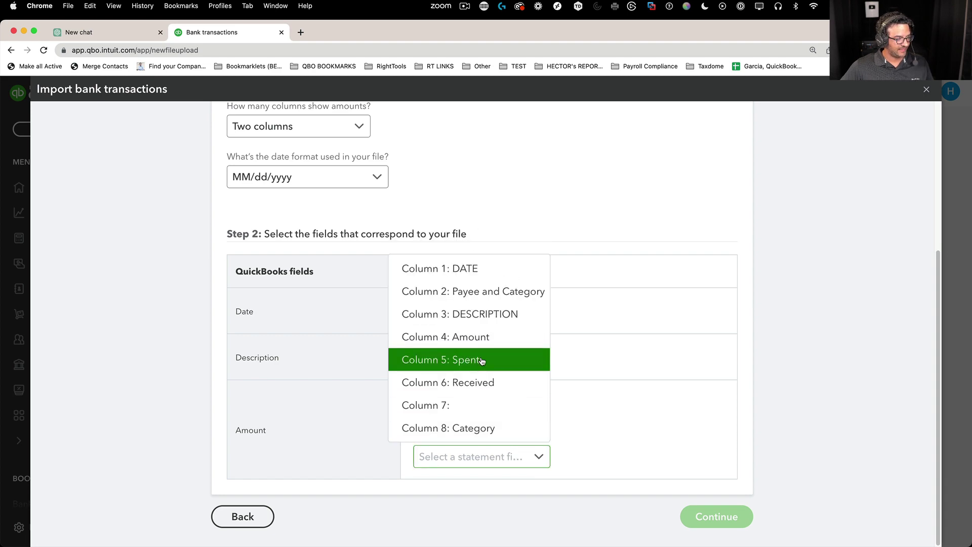
{"action": "left_click", "coordinate": [448, 360]}
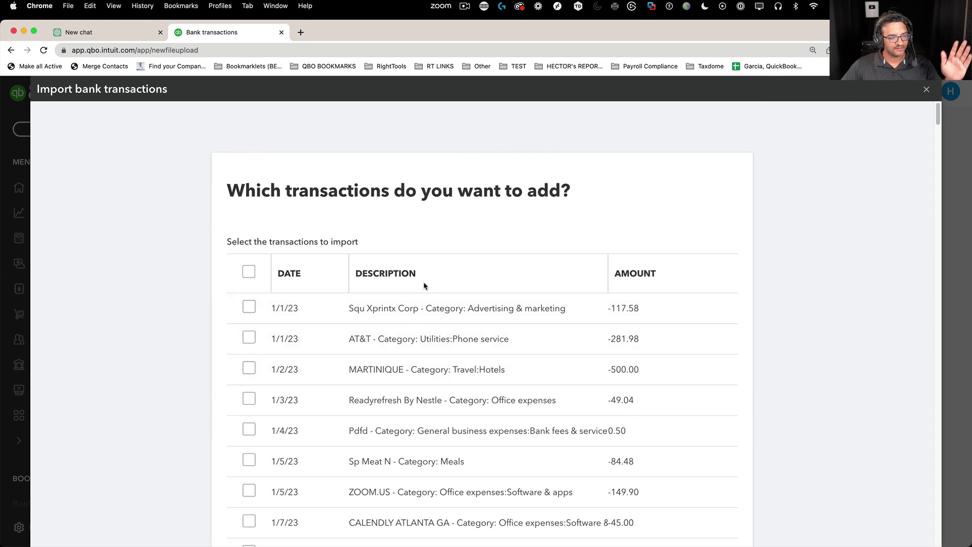
Step: Review the combined payee and category descriptions throughout the list of transactions to import
{"action": "left_click_drag", "start_coordinate": [359, 308], "coordinate": [547, 313]}
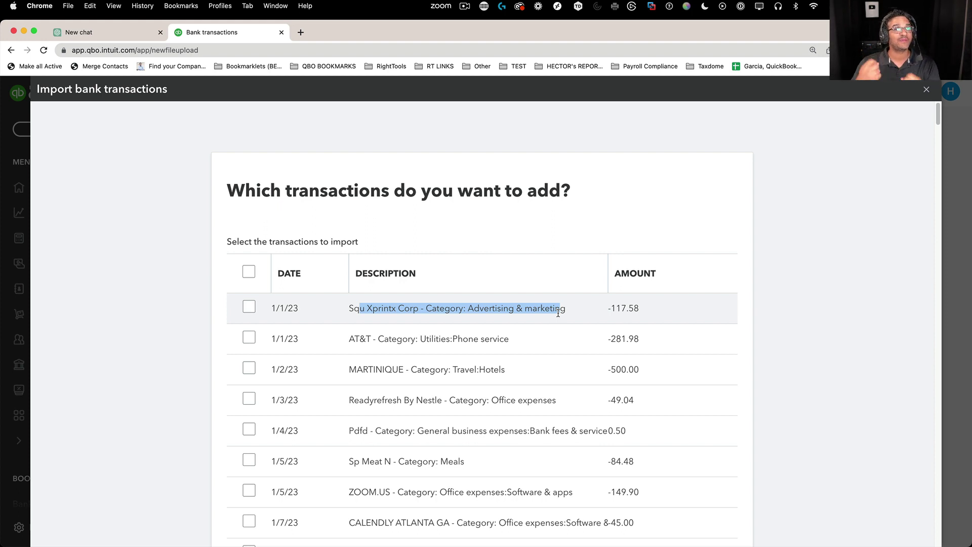
{"action": "scroll", "coordinate": [552, 345], "scroll_direction": "down", "scroll_amount": 20}
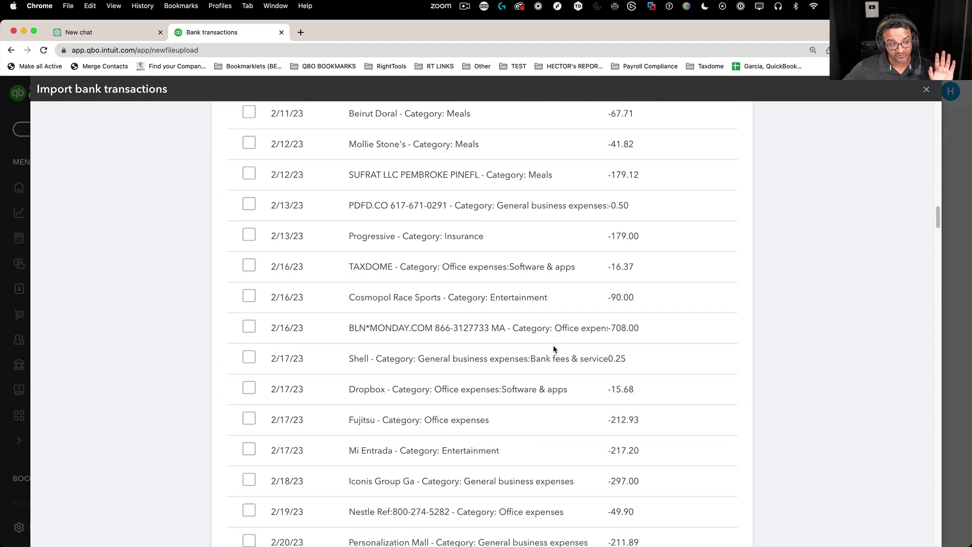
{"action": "scroll", "coordinate": [553, 349], "scroll_direction": "down", "scroll_amount": 20}
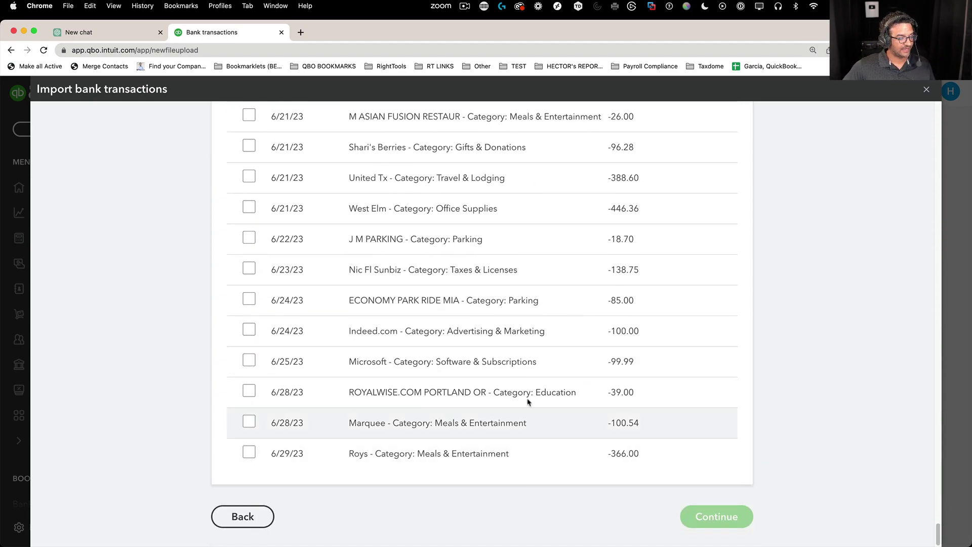
{"action": "left_click_drag", "start_coordinate": [937, 531], "coordinate": [567, 147]}
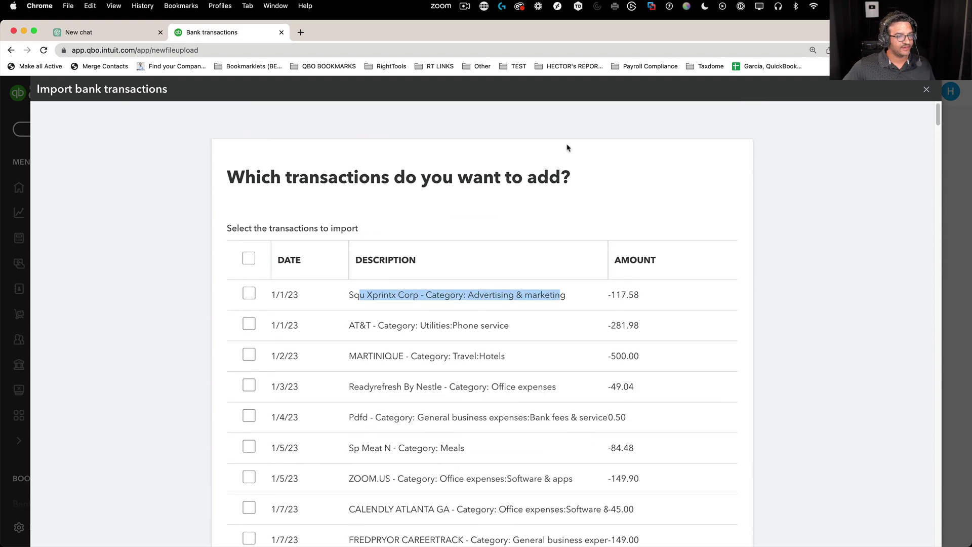
Step: Select all listed transactions, import them into QuickBooks, finish the import and skip the category review offer
{"action": "left_click", "coordinate": [249, 258]}
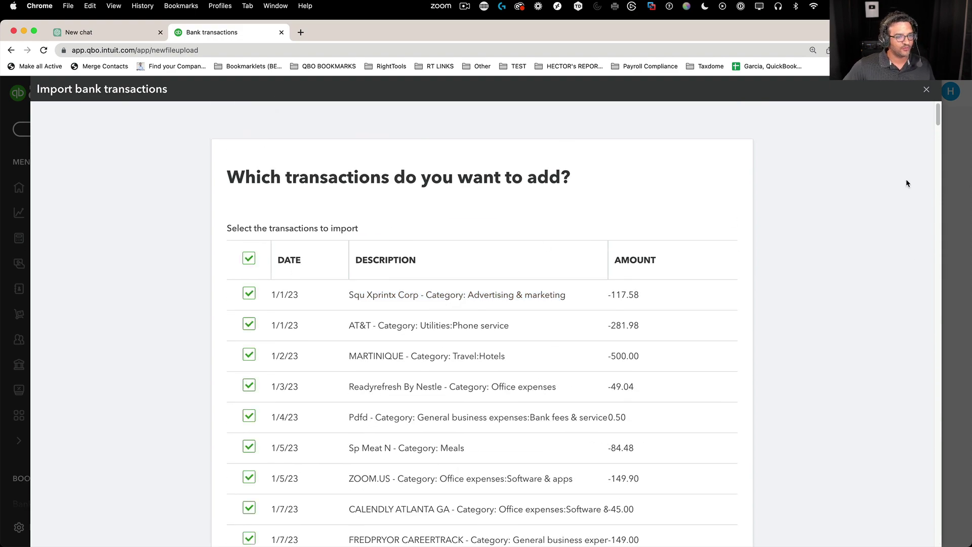
{"action": "left_click_drag", "start_coordinate": [937, 116], "coordinate": [937, 531]}
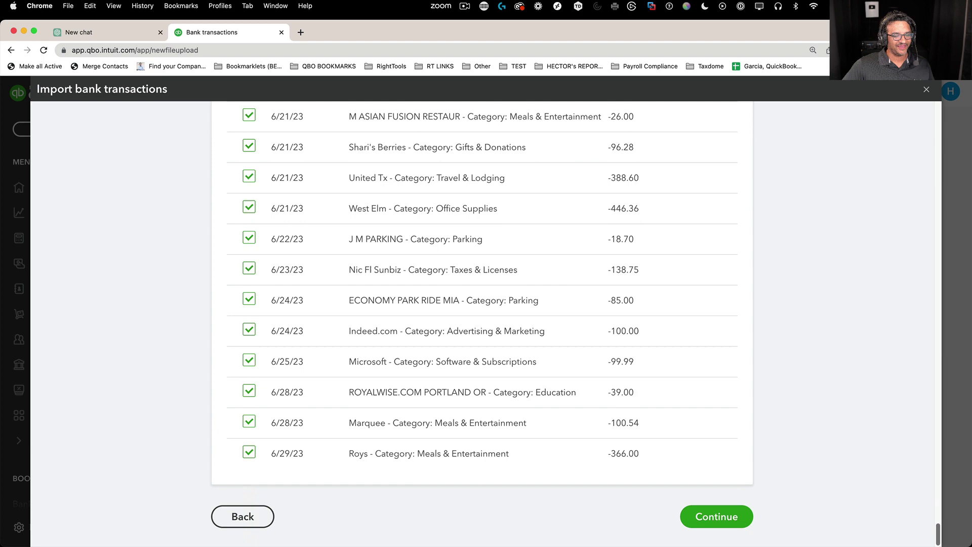
{"action": "left_click", "coordinate": [733, 516]}
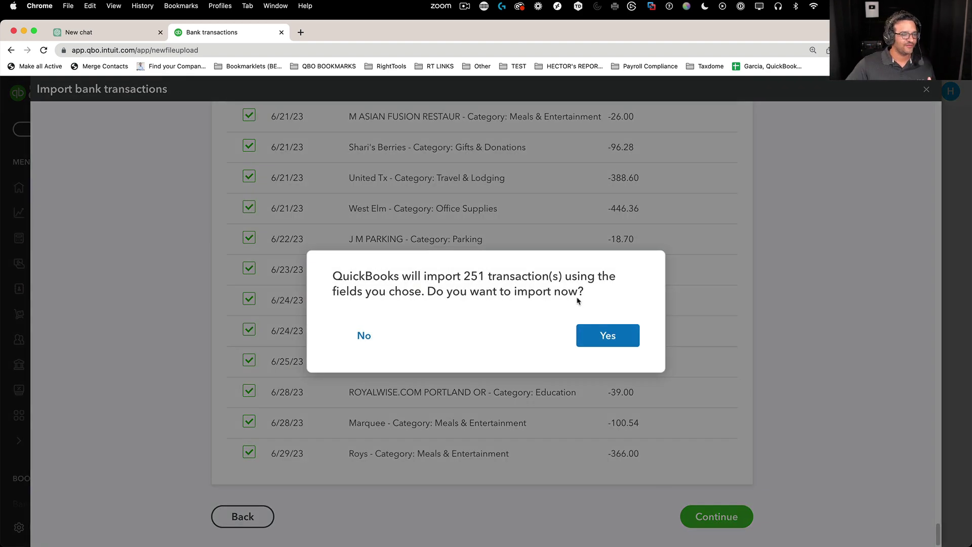
{"action": "left_click", "coordinate": [606, 334]}
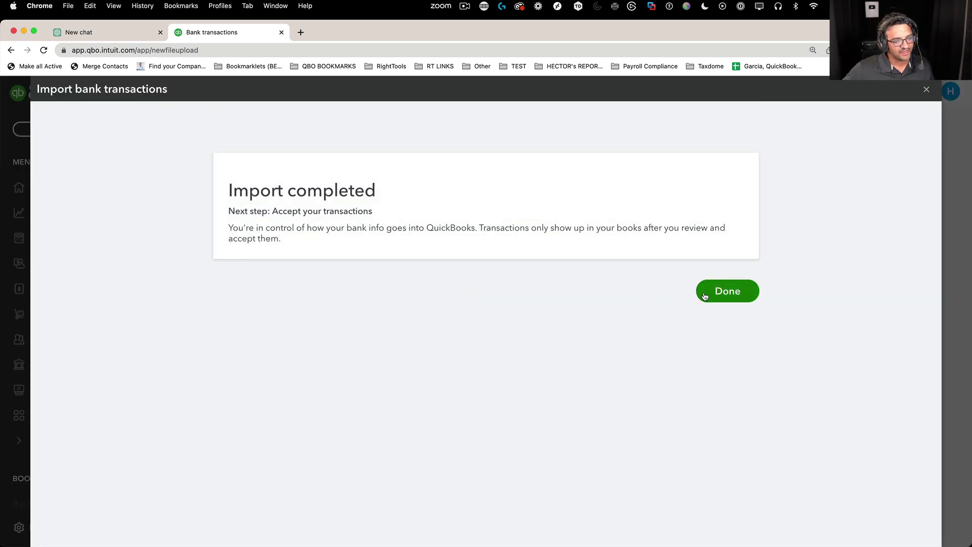
{"action": "left_click", "coordinate": [704, 292]}
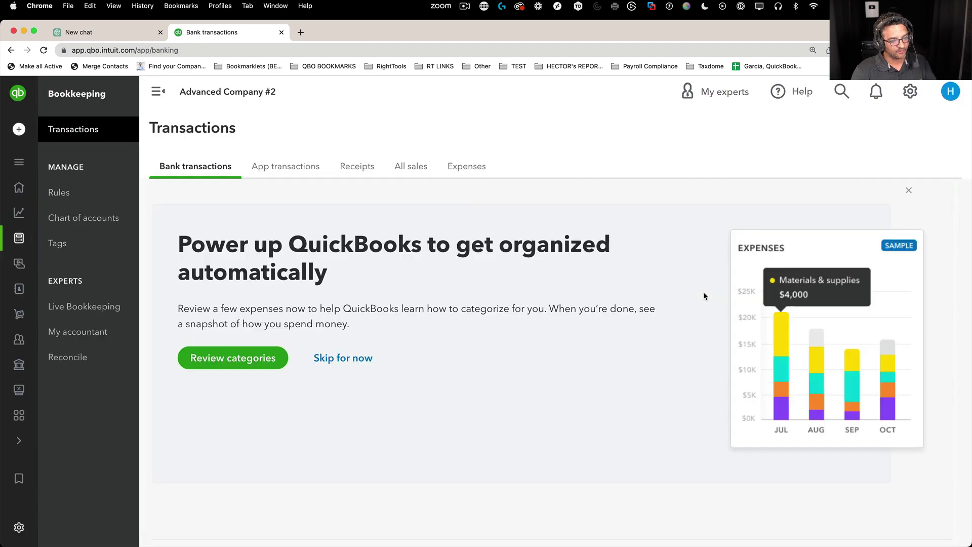
{"action": "left_click", "coordinate": [340, 358]}
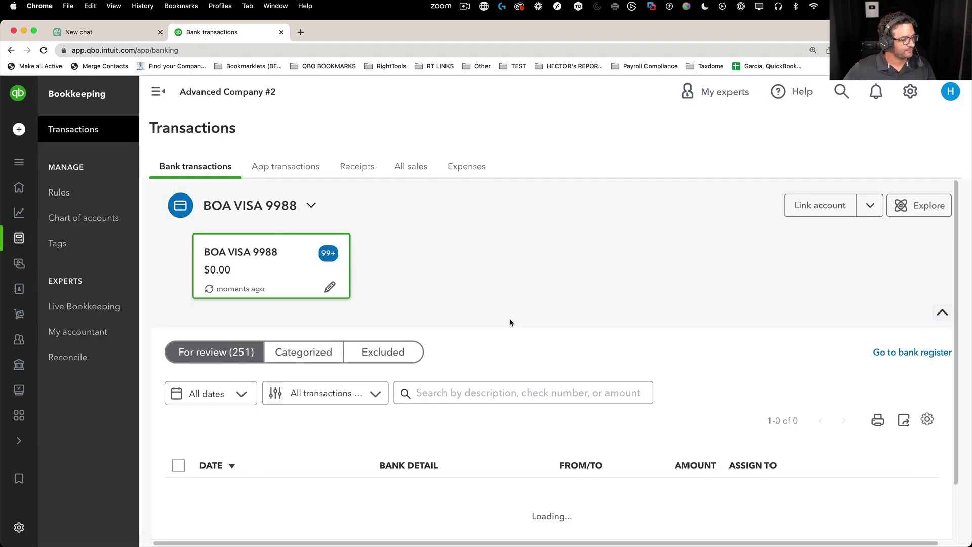
Step: Hide the navigation sidebar, then widen the Bank Detail column and narrow the Date column in the list of transactions for review
{"action": "scroll", "coordinate": [675, 334], "scroll_direction": "down", "scroll_amount": 5}
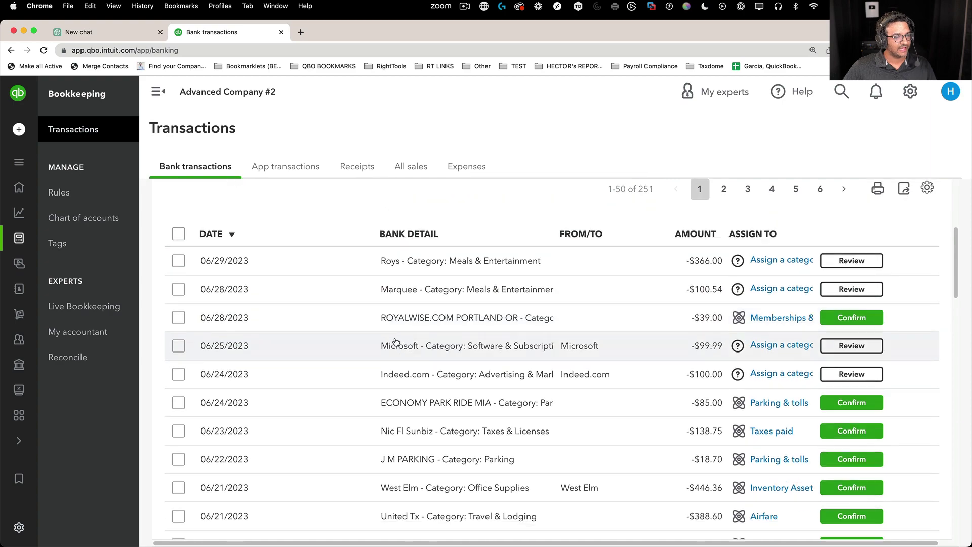
{"action": "scroll", "coordinate": [607, 361], "scroll_direction": "down", "scroll_amount": 10}
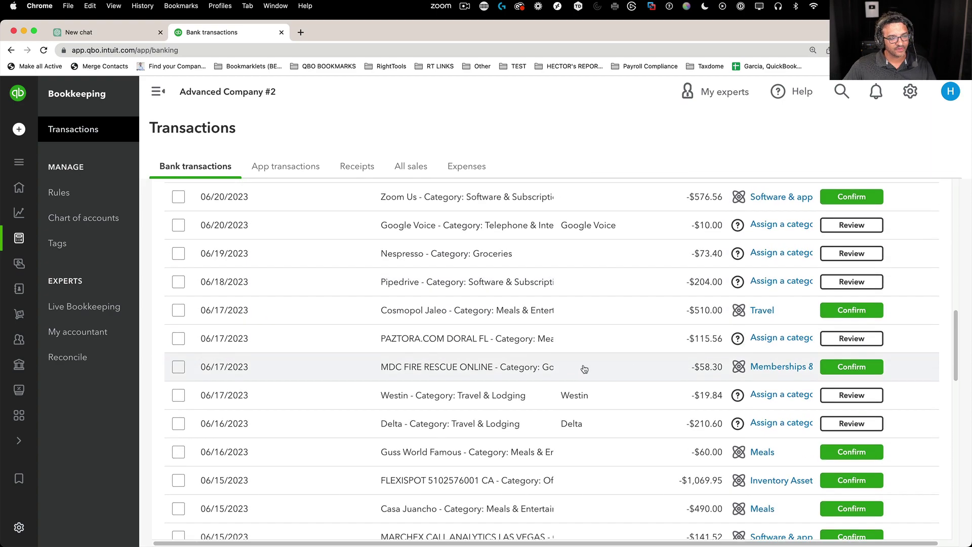
{"action": "scroll", "coordinate": [584, 369], "scroll_direction": "down", "scroll_amount": 15}
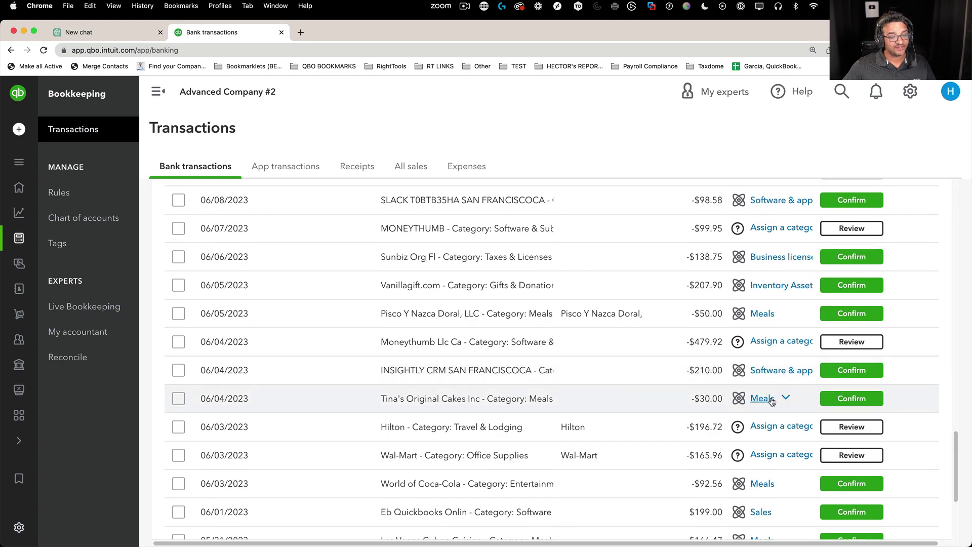
{"action": "scroll", "coordinate": [771, 401], "scroll_direction": "down", "scroll_amount": 5}
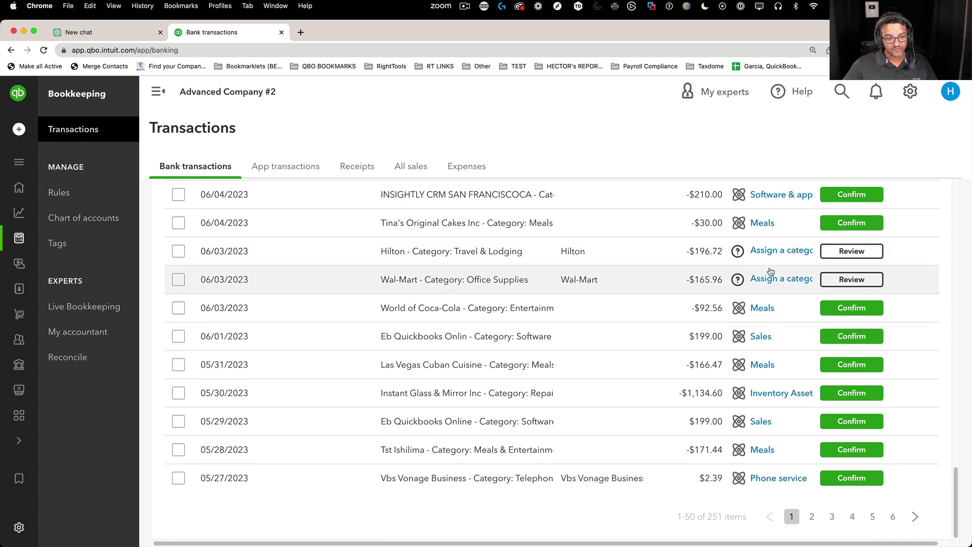
{"action": "left_click", "coordinate": [158, 91]}
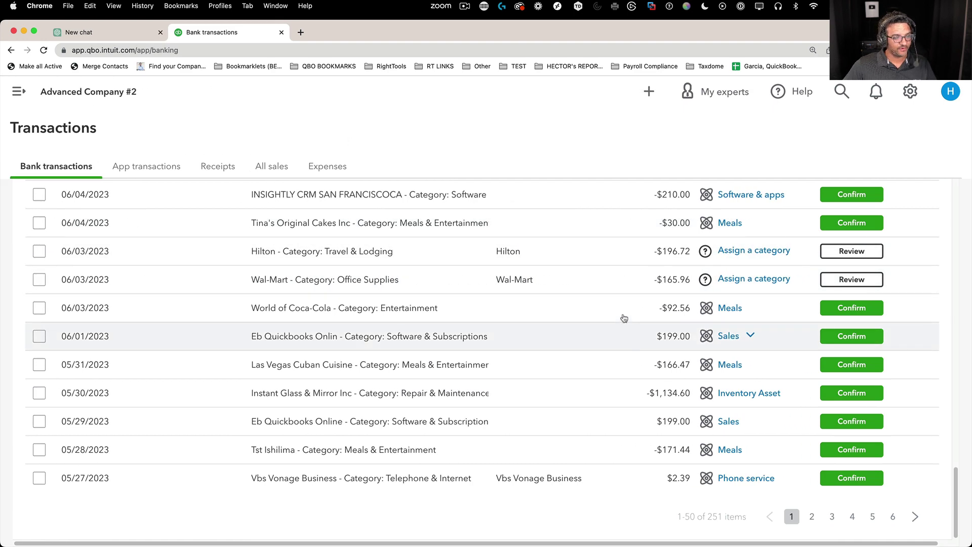
{"action": "scroll", "coordinate": [623, 318], "scroll_direction": "up", "scroll_amount": 20}
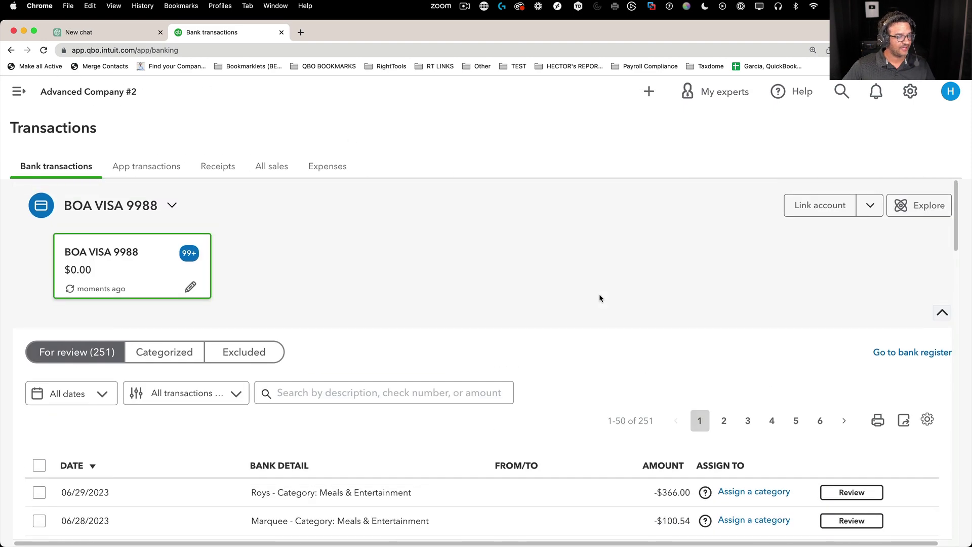
{"action": "scroll", "coordinate": [599, 298], "scroll_direction": "down", "scroll_amount": 4}
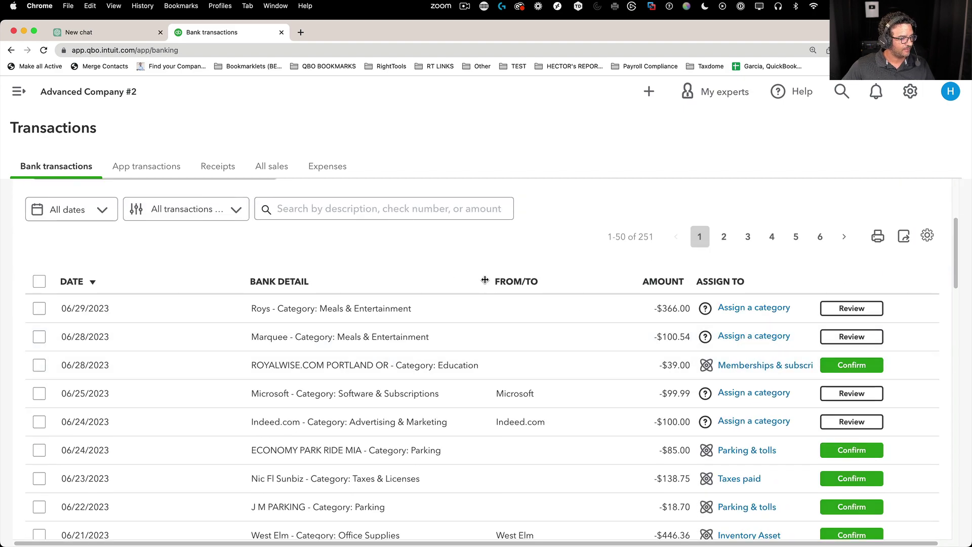
{"action": "left_click_drag", "start_coordinate": [485, 280], "coordinate": [547, 278]}
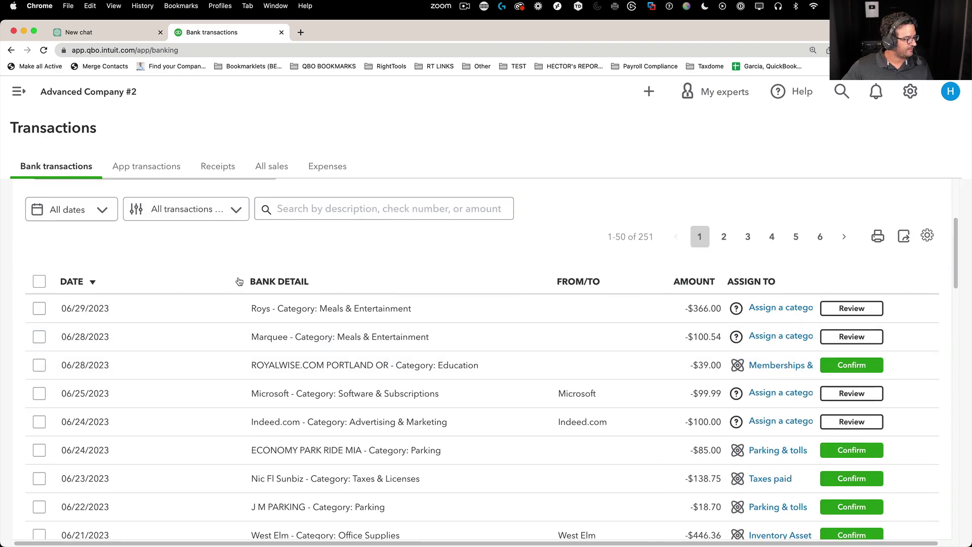
{"action": "left_click_drag", "start_coordinate": [239, 278], "coordinate": [130, 278]}
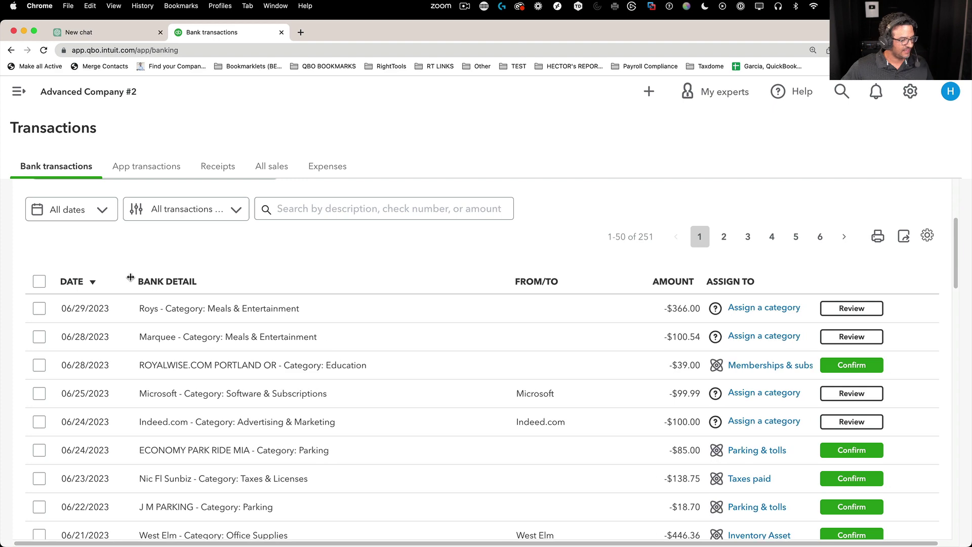
{"action": "key", "text": "super+minus"}
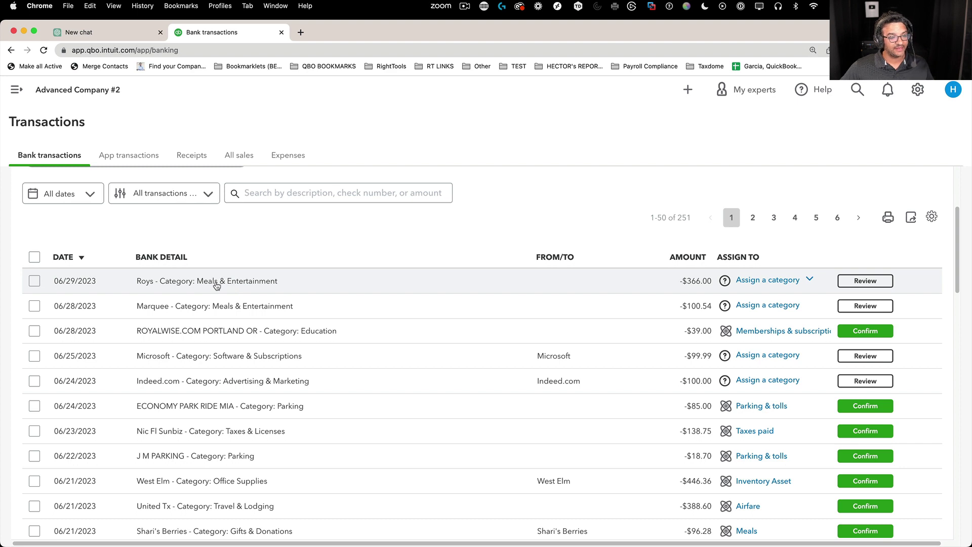
Step: Categorize the 06/29/2023 Roys transaction as Meals:Meals with clients and confirm it
{"action": "left_click", "coordinate": [782, 281]}
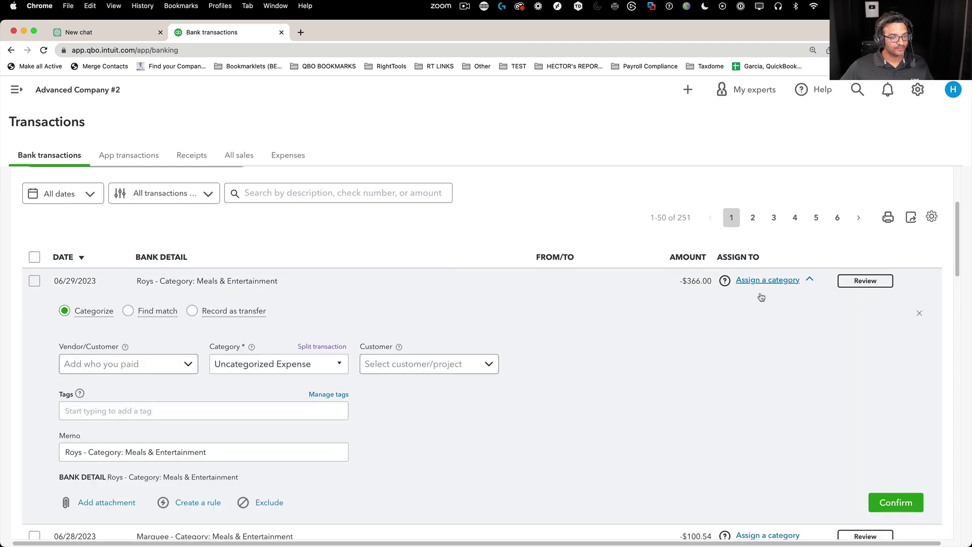
{"action": "left_click", "coordinate": [317, 364]}
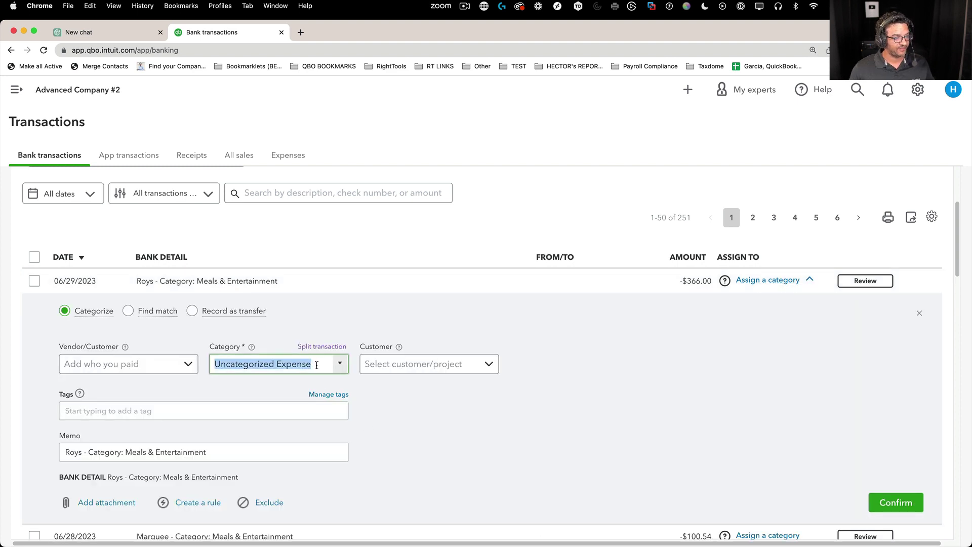
{"action": "type", "text": "meal"}
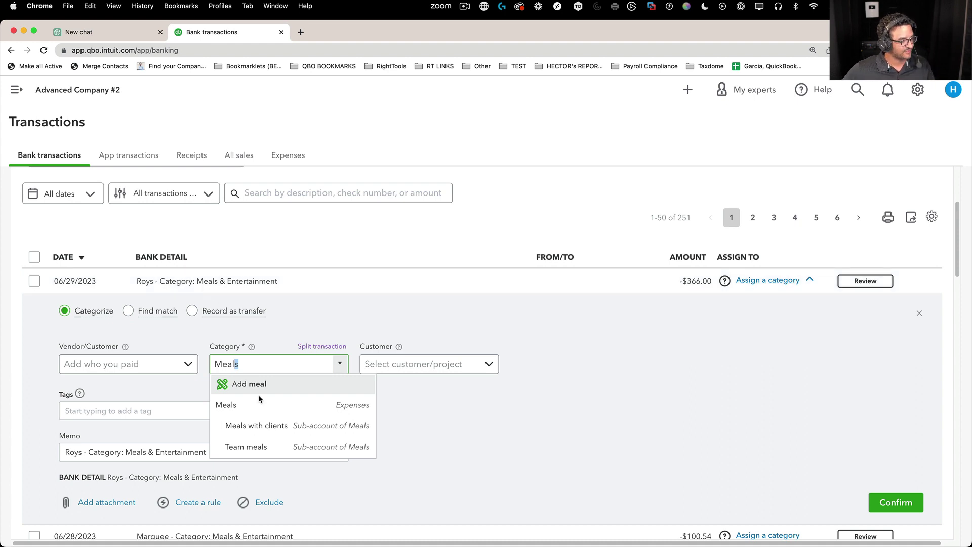
{"action": "left_click", "coordinate": [273, 428]}
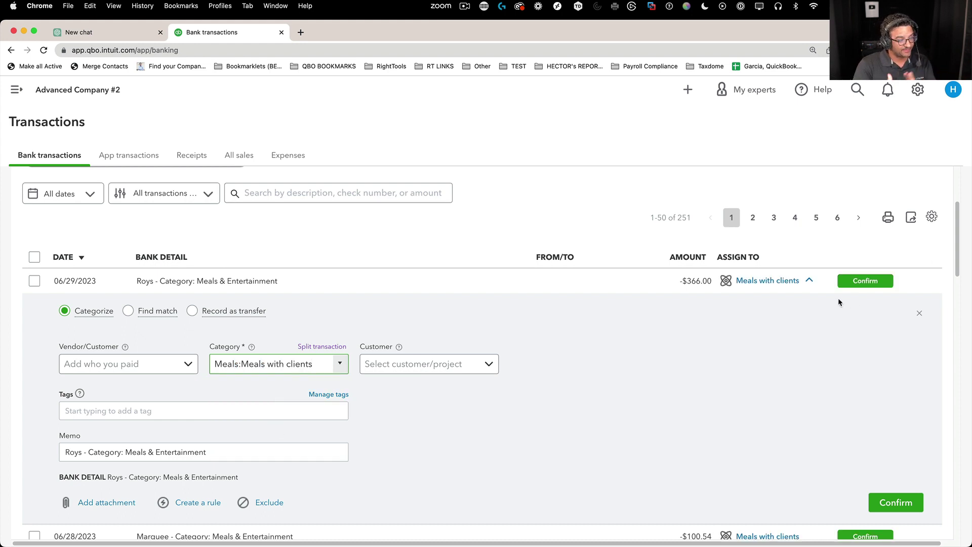
{"action": "left_click", "coordinate": [865, 282]}
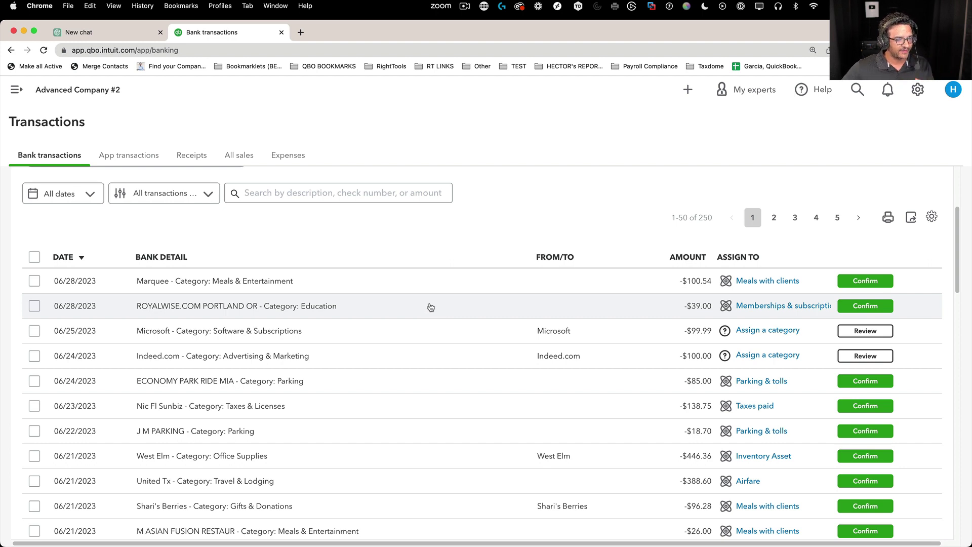
Step: Check the memo of the 06/28/2023 Marquee transaction against its suggested category, Meals with clients, and confirm the transaction
{"action": "left_click", "coordinate": [550, 298]}
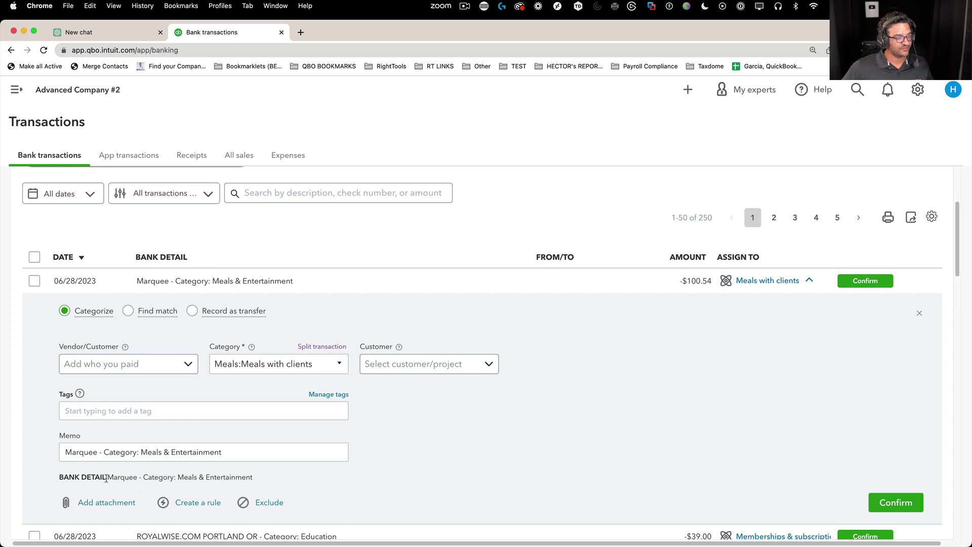
{"action": "left_click_drag", "start_coordinate": [140, 453], "coordinate": [269, 454]}
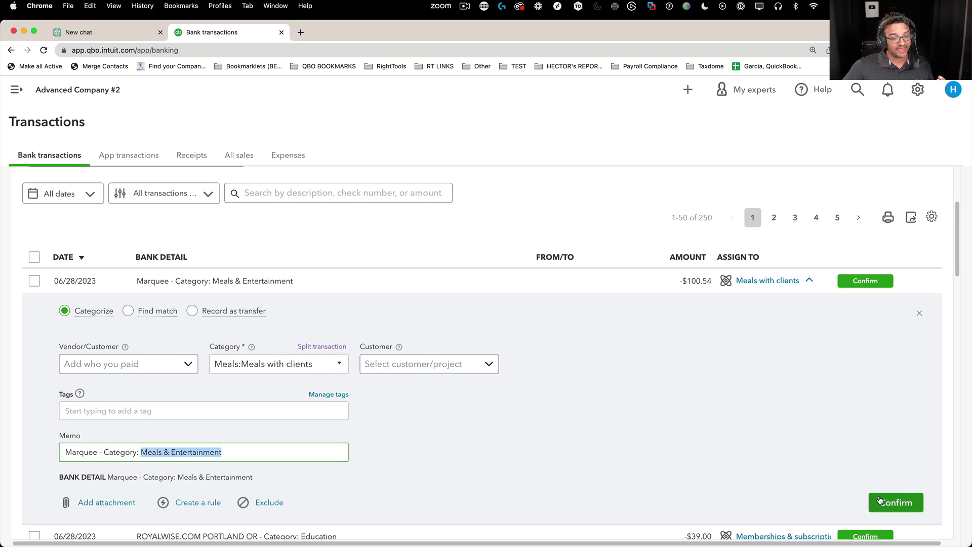
{"action": "left_click", "coordinate": [895, 502]}
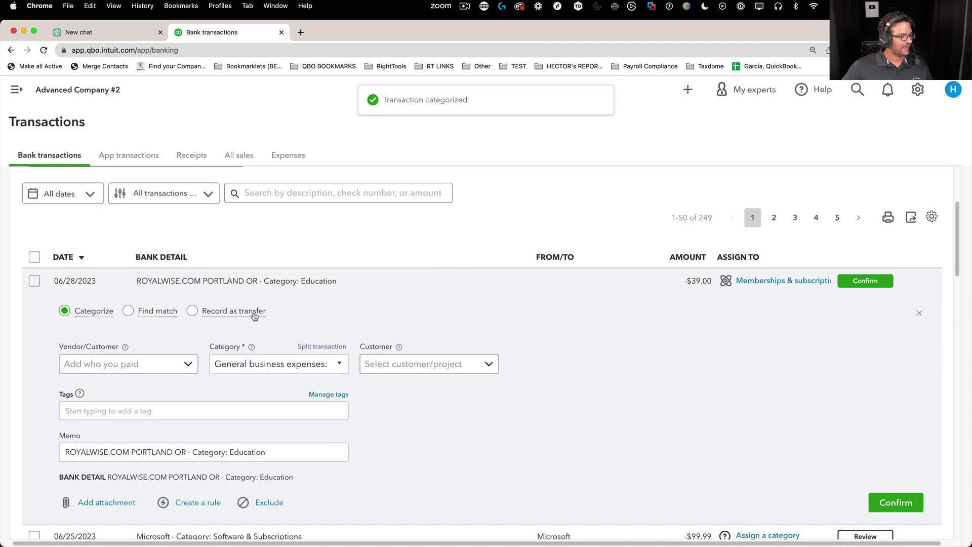
Step: Change the category of the ROYALWISE.COM transaction to General business expenses:Continuing education, compare it with the memo and confirm
{"action": "left_click", "coordinate": [316, 364]}
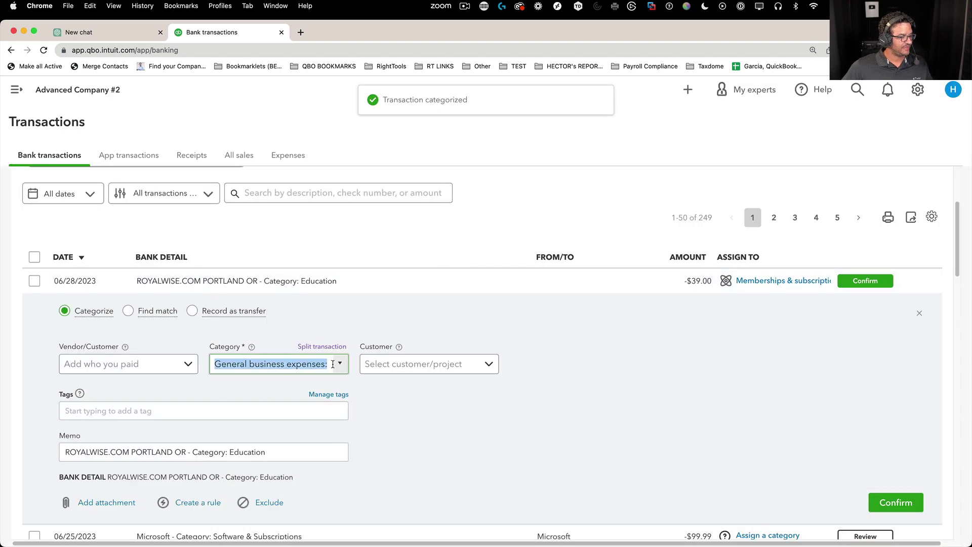
{"action": "left_click", "coordinate": [343, 364]}
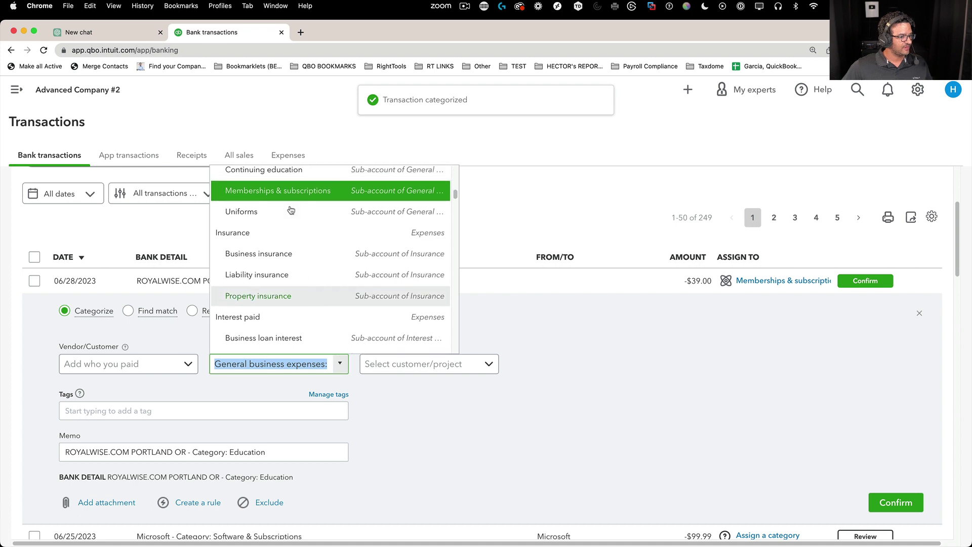
{"action": "scroll", "coordinate": [281, 192], "scroll_direction": "up", "scroll_amount": 1}
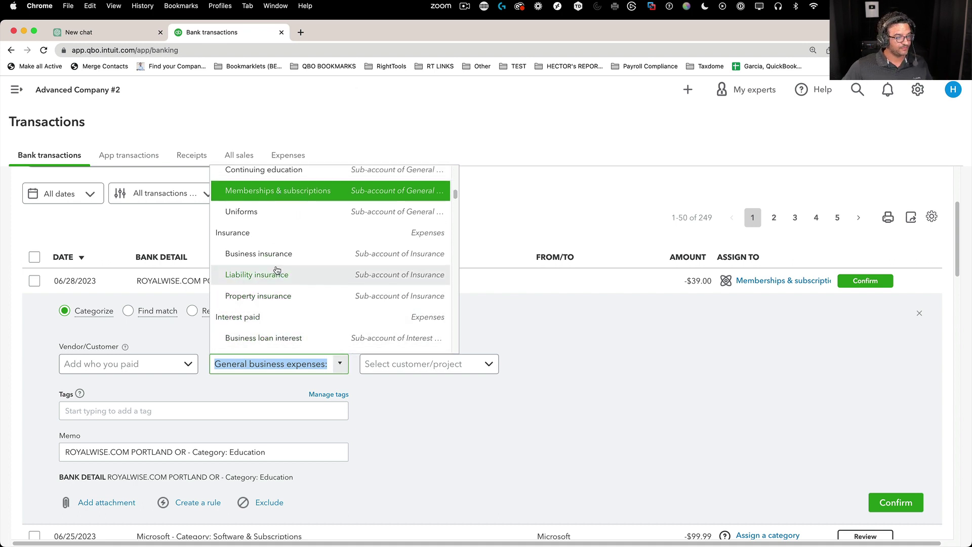
{"action": "scroll", "coordinate": [283, 238], "scroll_direction": "up", "scroll_amount": 2}
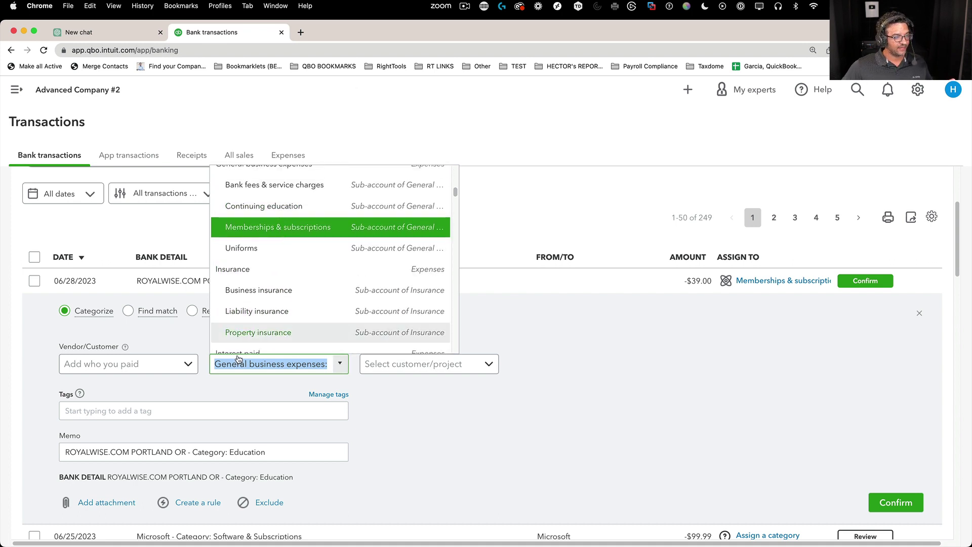
{"action": "type", "text": "General business expenses:Continuing educationa"}
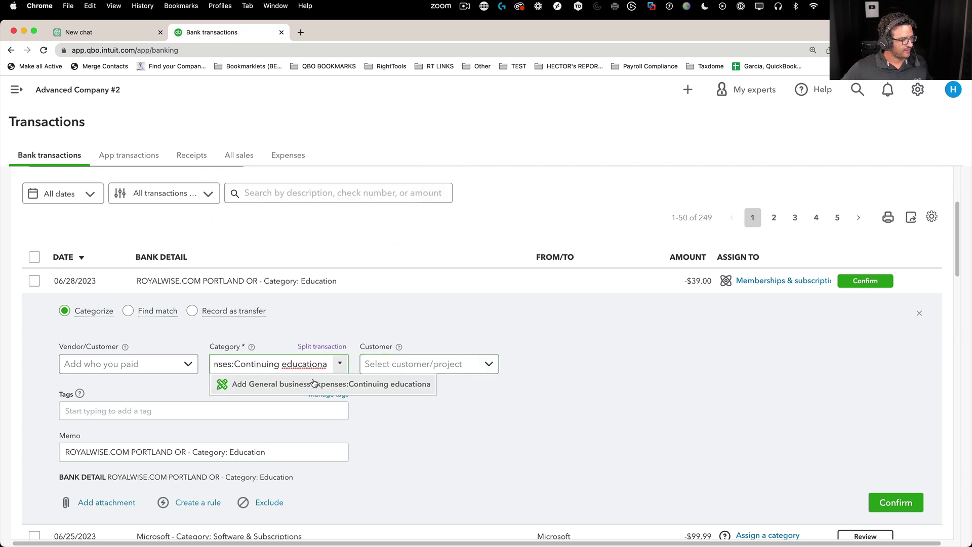
{"action": "key", "text": "BackSpace"}
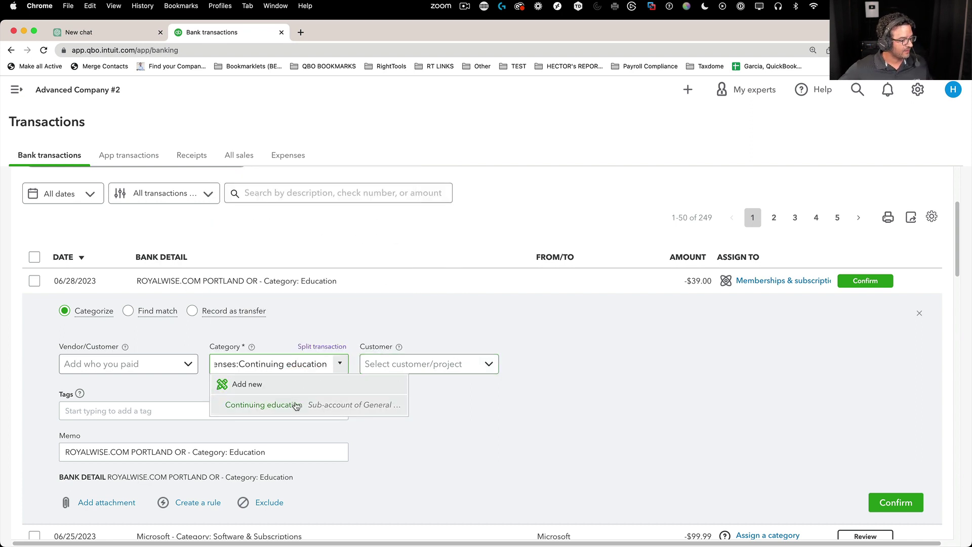
{"action": "left_click", "coordinate": [284, 405]}
{"action": "left_click_drag", "start_coordinate": [193, 454], "coordinate": [330, 454]}
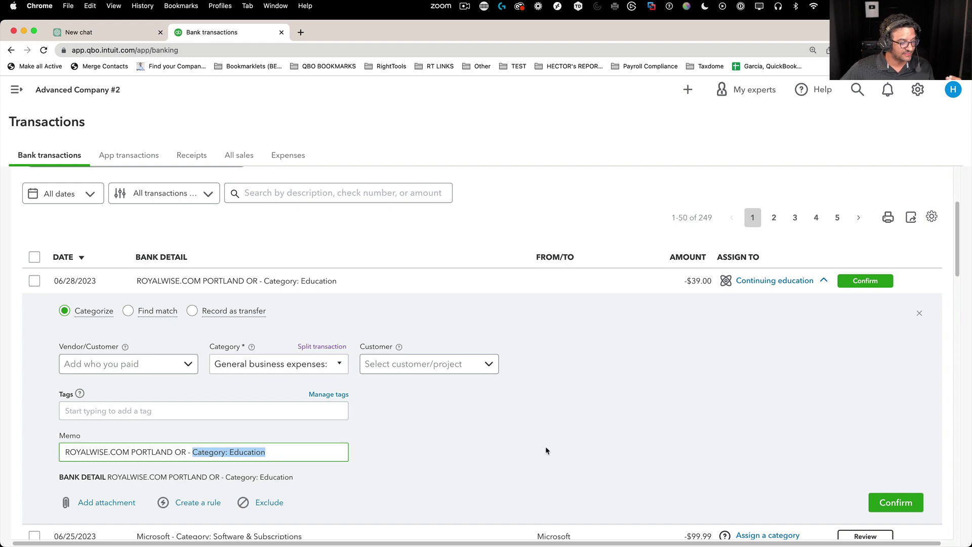
{"action": "left_click", "coordinate": [895, 502]}
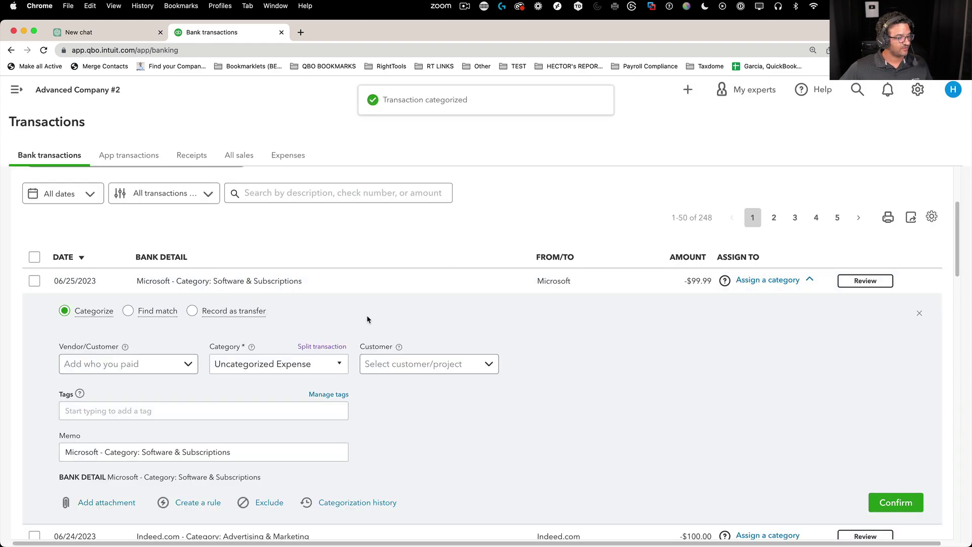
Step: Set the category of the 06/25/2023 Microsoft transaction to Office expenses:Software & apps
{"action": "scroll", "coordinate": [344, 320], "scroll_direction": "down", "scroll_amount": 2}
{"action": "left_click", "coordinate": [281, 284]}
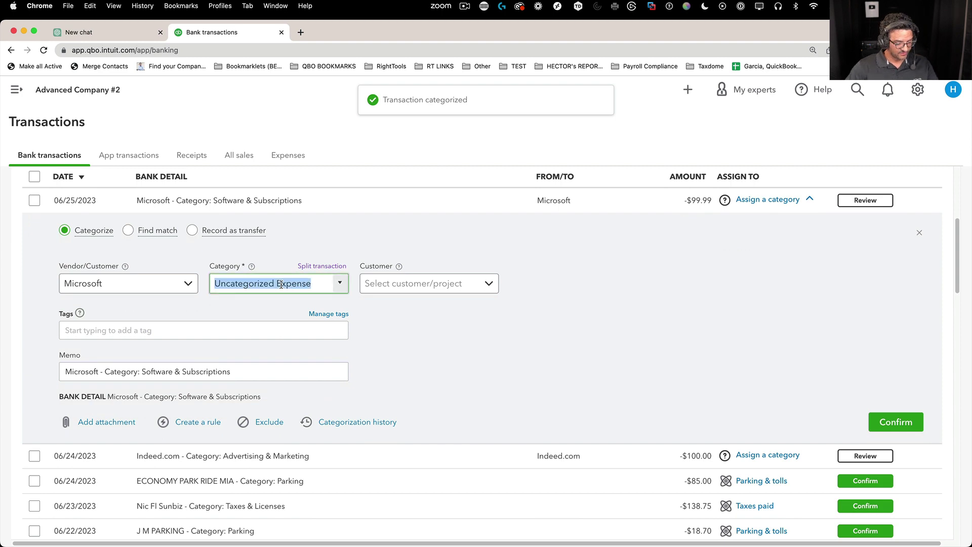
{"action": "type", "text": "softew"}
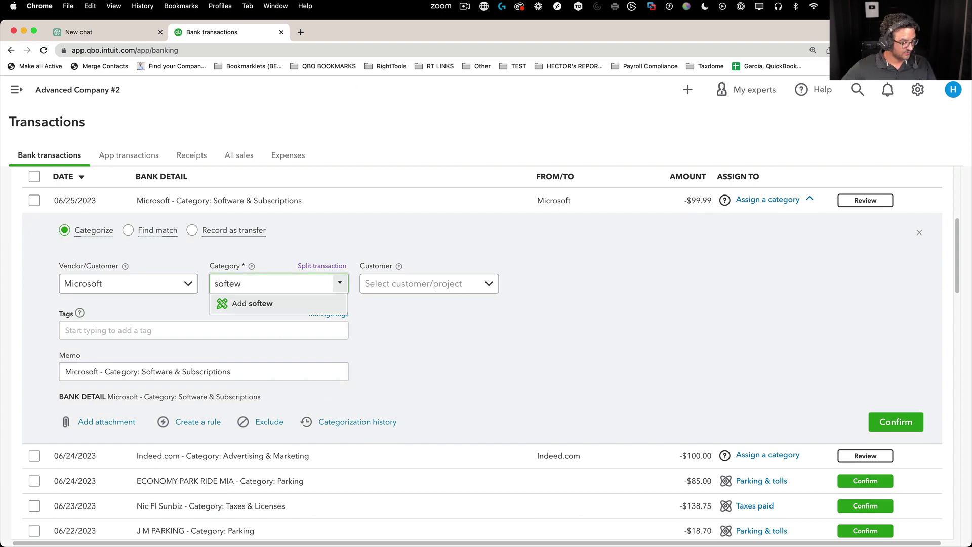
{"action": "type", "text": "ware &"}
{"action": "left_click", "coordinate": [278, 321]}
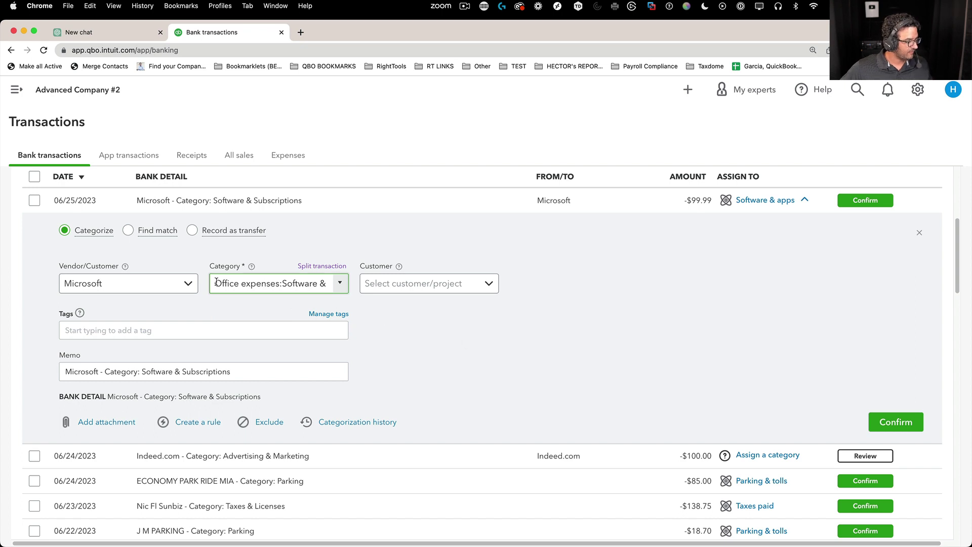
Step: Change the category of the 06/25/2023 Microsoft transaction to General business expenses:Memberships & subscriptions and confirm it
{"action": "left_click_drag", "start_coordinate": [216, 283], "coordinate": [574, 302]}
{"action": "type", "text": "memberships & subscriptionss"}
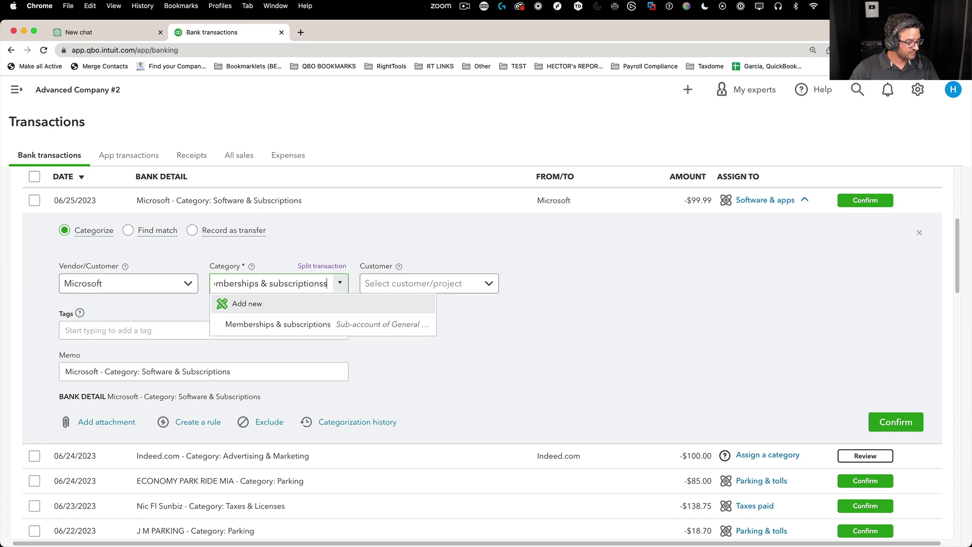
{"action": "key", "text": "BackSpace"}
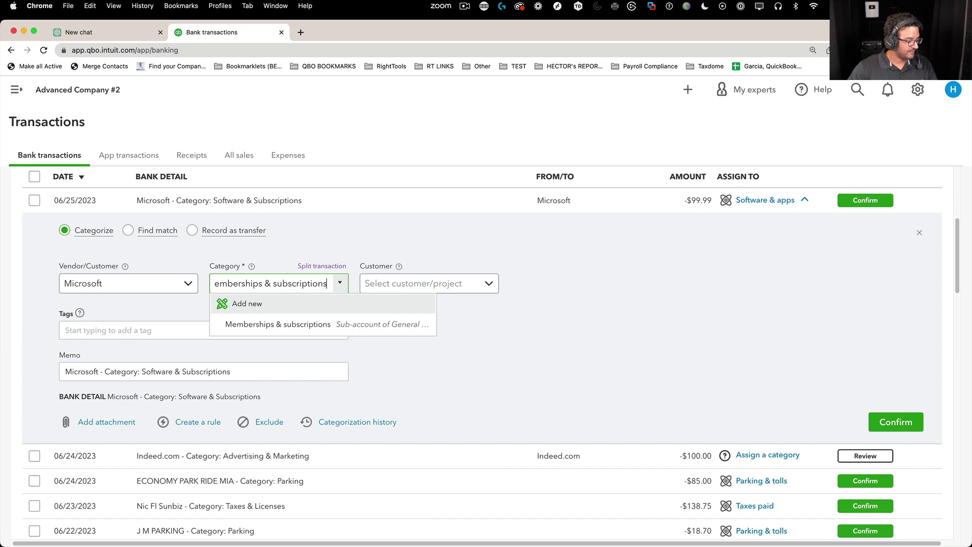
{"action": "left_click", "coordinate": [278, 325]}
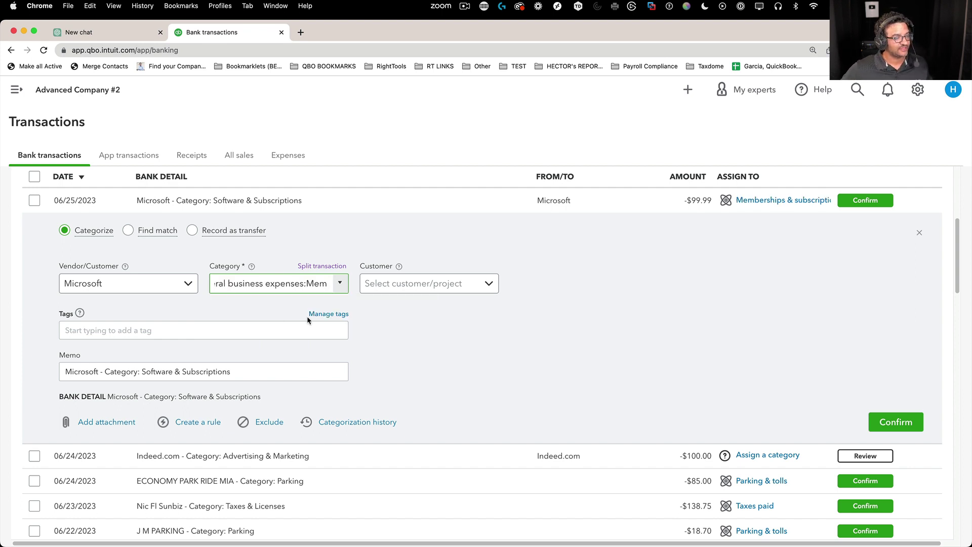
{"action": "left_click", "coordinate": [906, 422]}
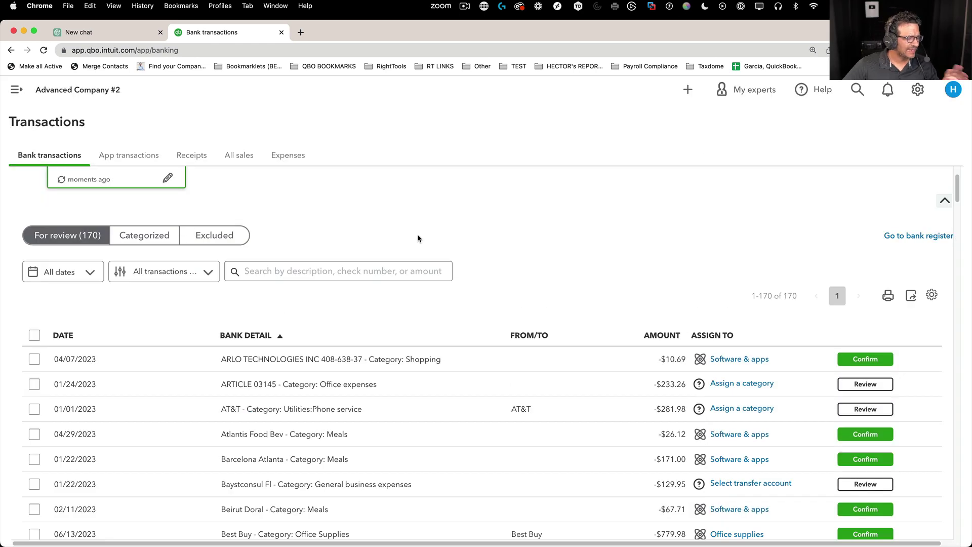
Step: Filter the transactions for review by the word "shopping" and collapse the expanded ARLO TECHNOLOGIES transaction
{"action": "scroll", "coordinate": [388, 335], "scroll_direction": "down", "scroll_amount": 1}
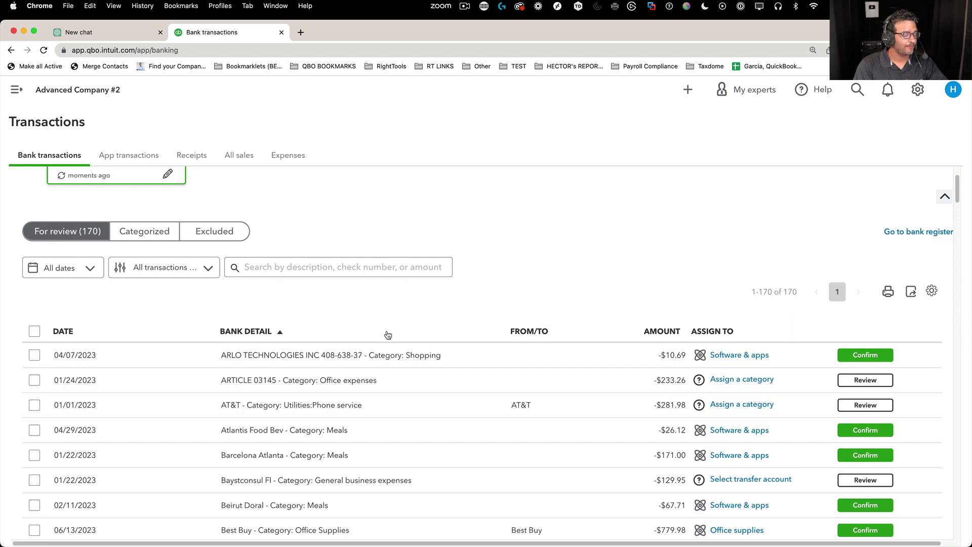
{"action": "left_click_drag", "start_coordinate": [386, 356], "coordinate": [448, 361]}
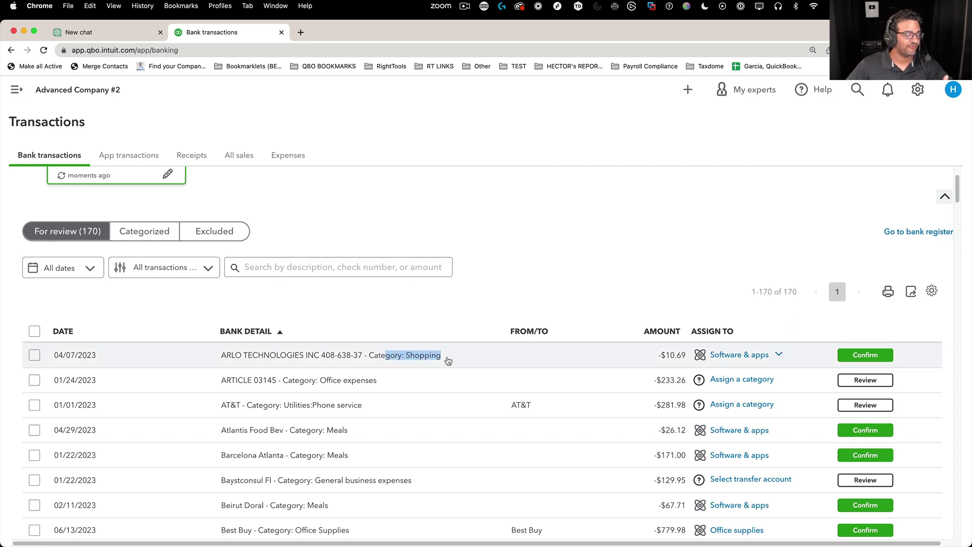
{"action": "left_click_drag", "start_coordinate": [448, 360], "coordinate": [505, 280]}
{"action": "left_click", "coordinate": [367, 269]}
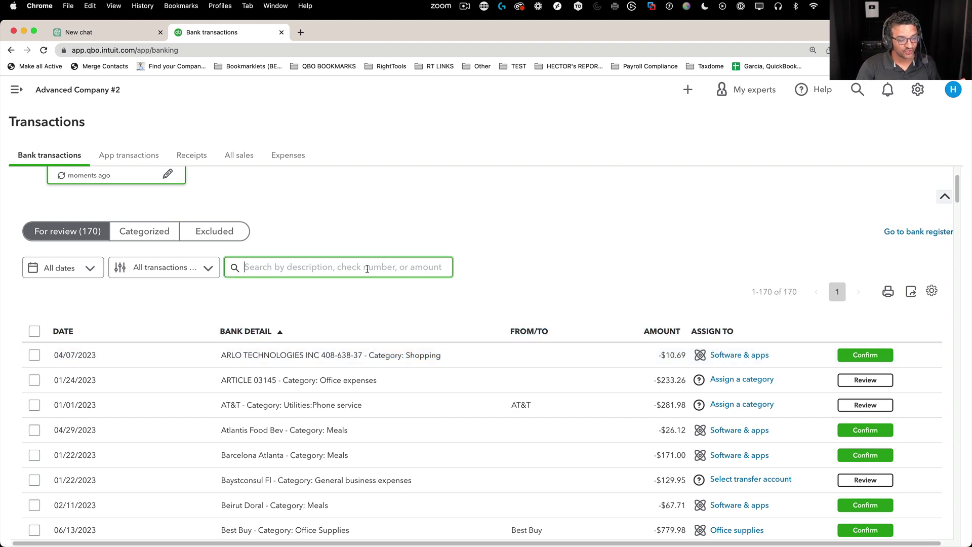
{"action": "left_click_drag", "start_coordinate": [405, 357], "coordinate": [446, 360]}
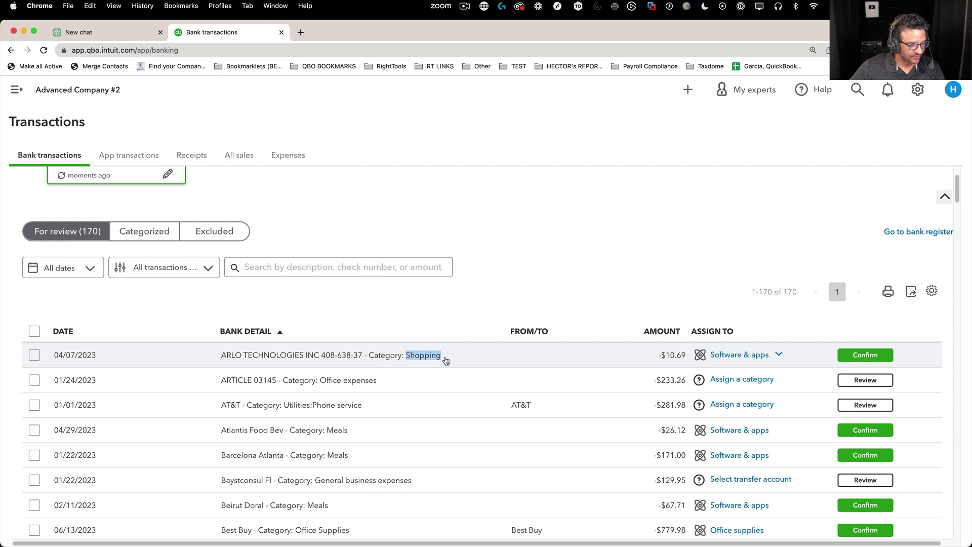
{"action": "left_click", "coordinate": [313, 269]}
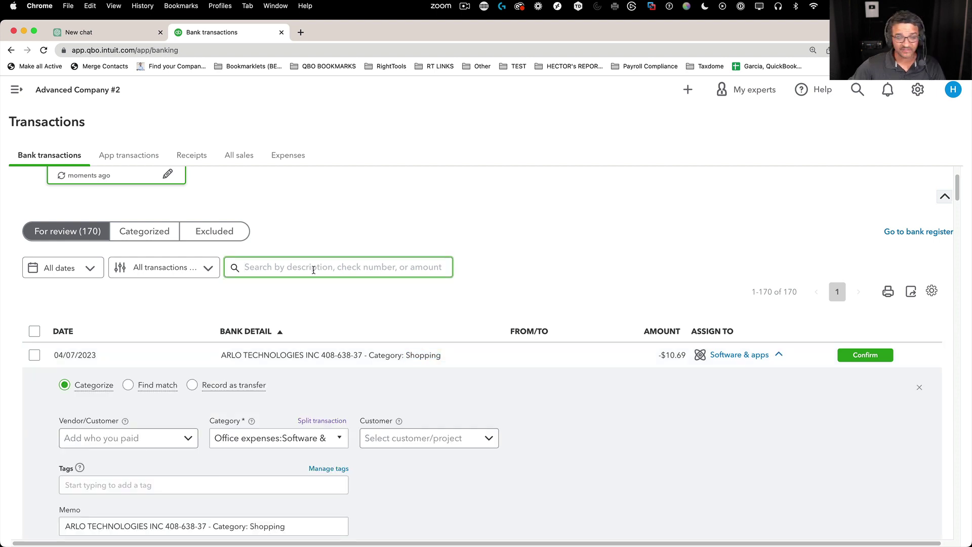
{"action": "type", "text": "sho"}
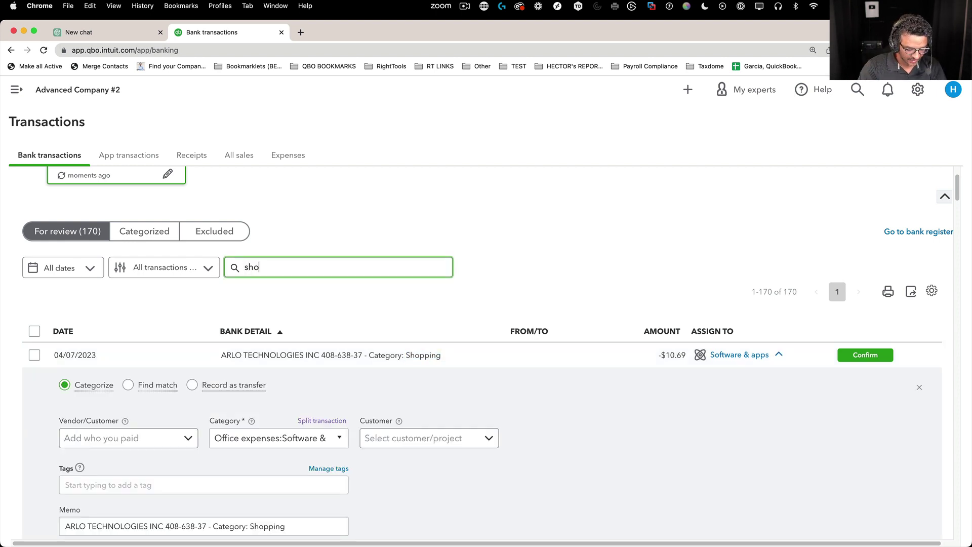
{"action": "type", "text": "ppi"}
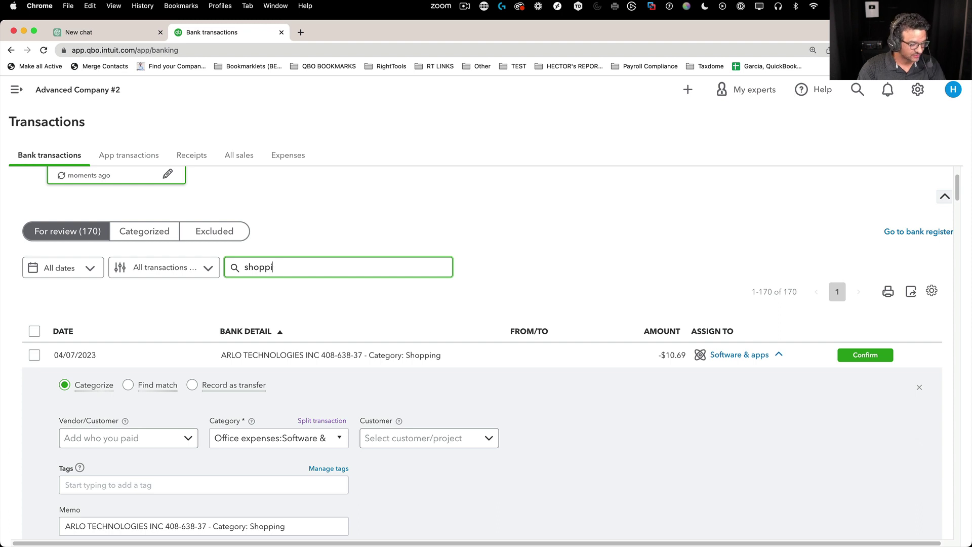
{"action": "type", "text": "ung"}
{"action": "key", "text": "Return"}
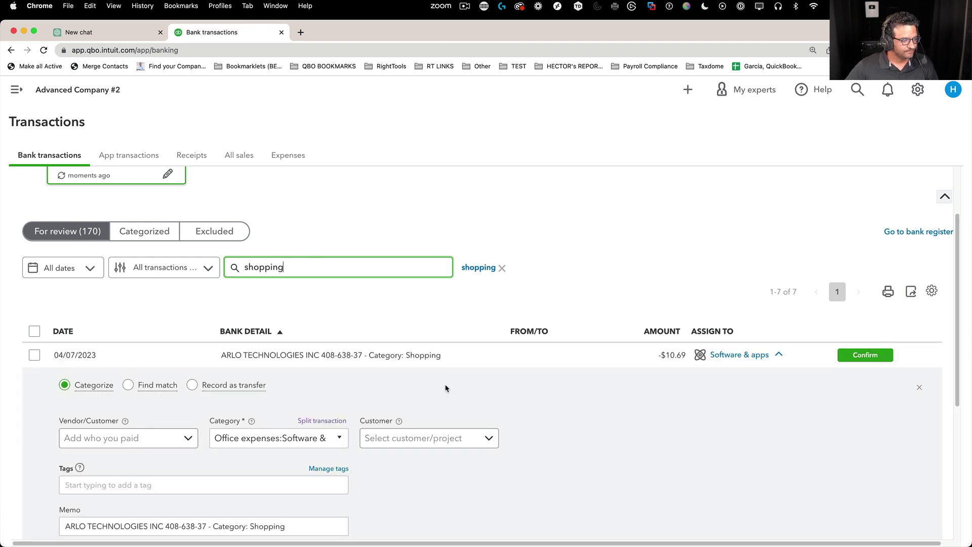
{"action": "left_click", "coordinate": [919, 387]}
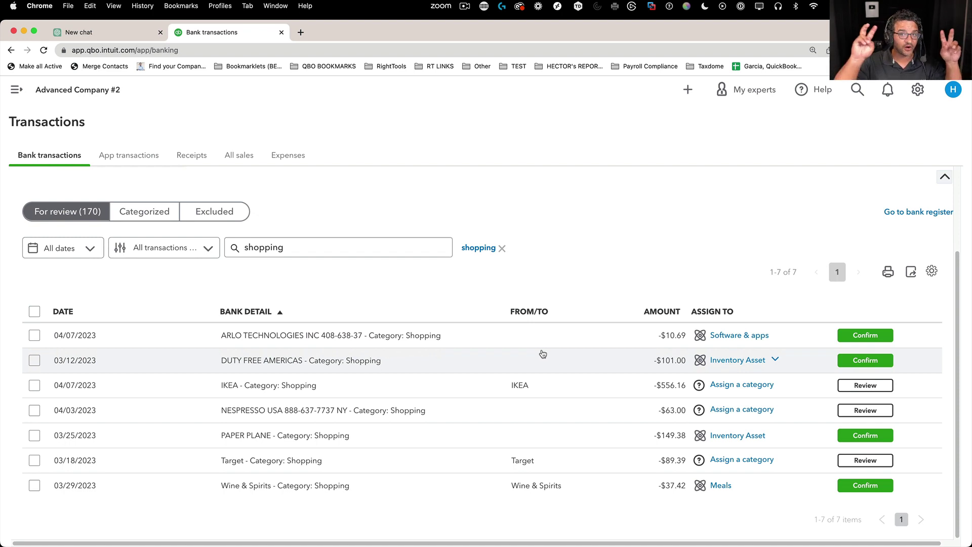
Step: Start a bulk update of all filtered shopping transactions and add a new category named *Shopping
{"action": "left_click", "coordinate": [34, 311]}
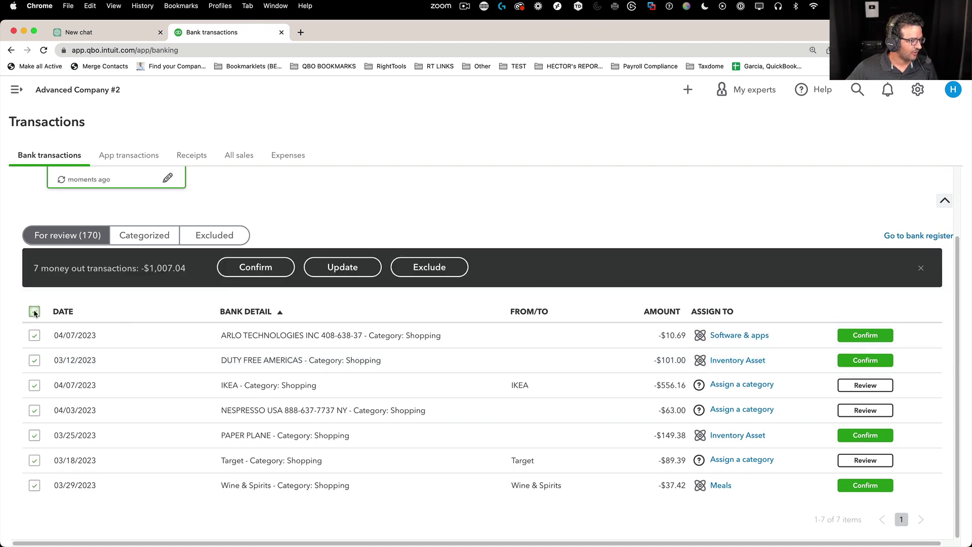
{"action": "left_click", "coordinate": [342, 267]}
{"action": "left_click", "coordinate": [542, 293]}
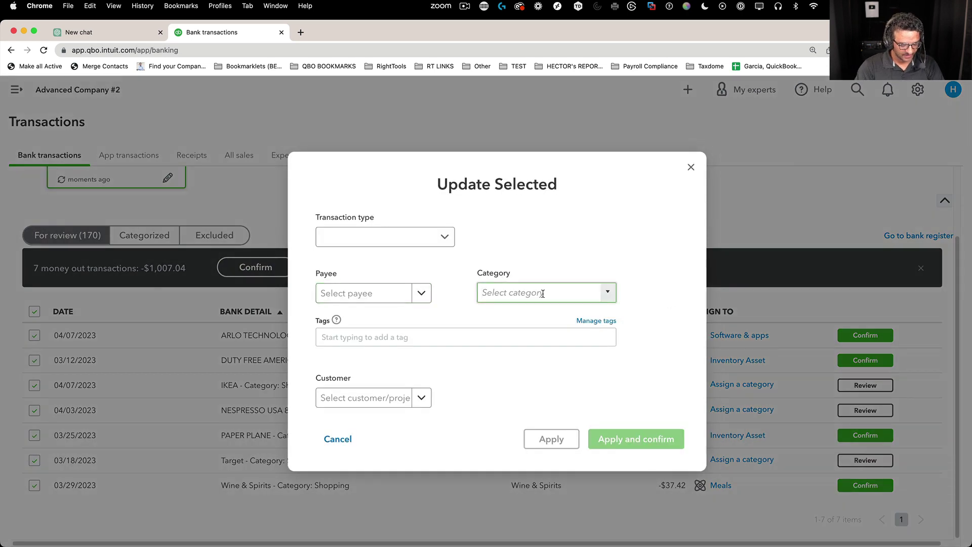
{"action": "type", "text": "Shopp"}
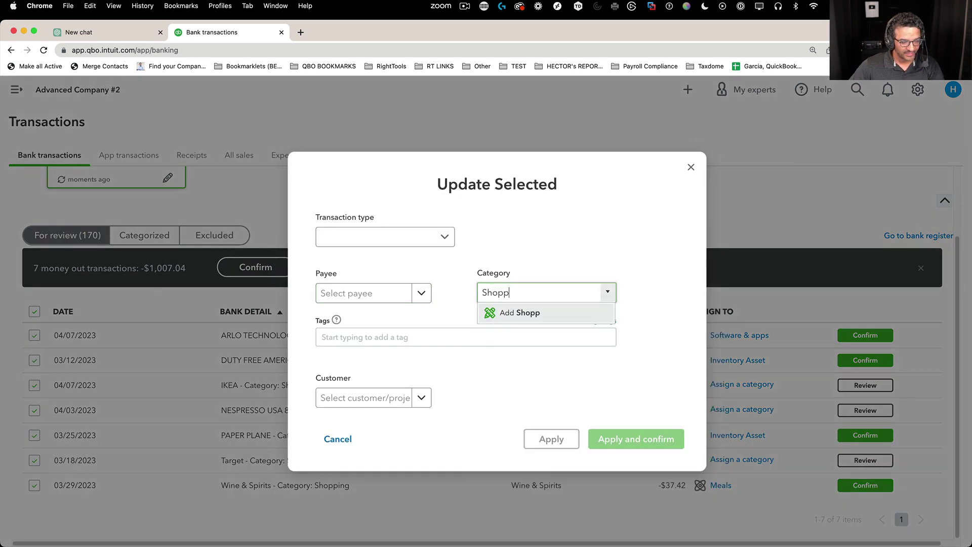
{"action": "key", "text": "BackSpace"}
{"action": "key", "text": "BackSpace"}
{"action": "key", "text": "BackSpace"}
{"action": "key", "text": "BackSpace"}
{"action": "key", "text": "BackSpace"}
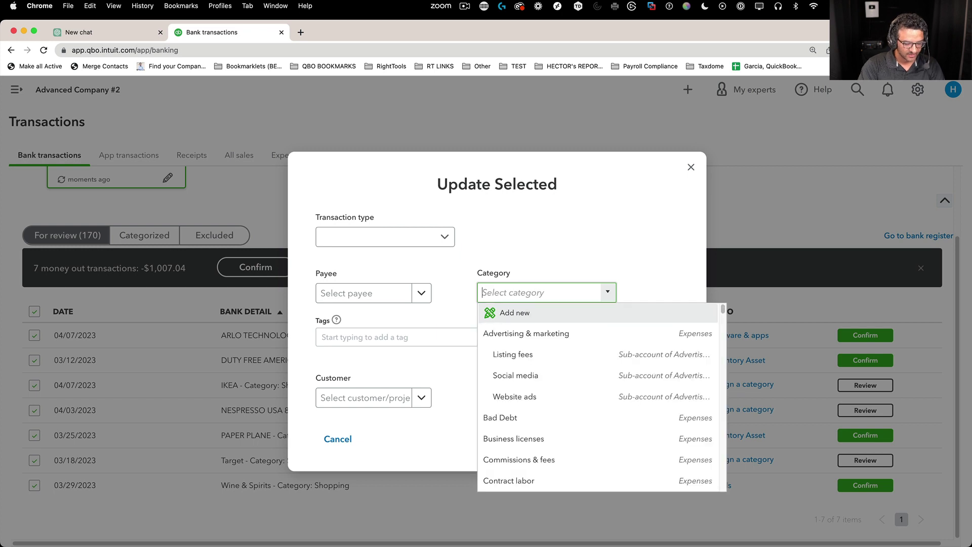
{"action": "type", "text": "*Shopping"}
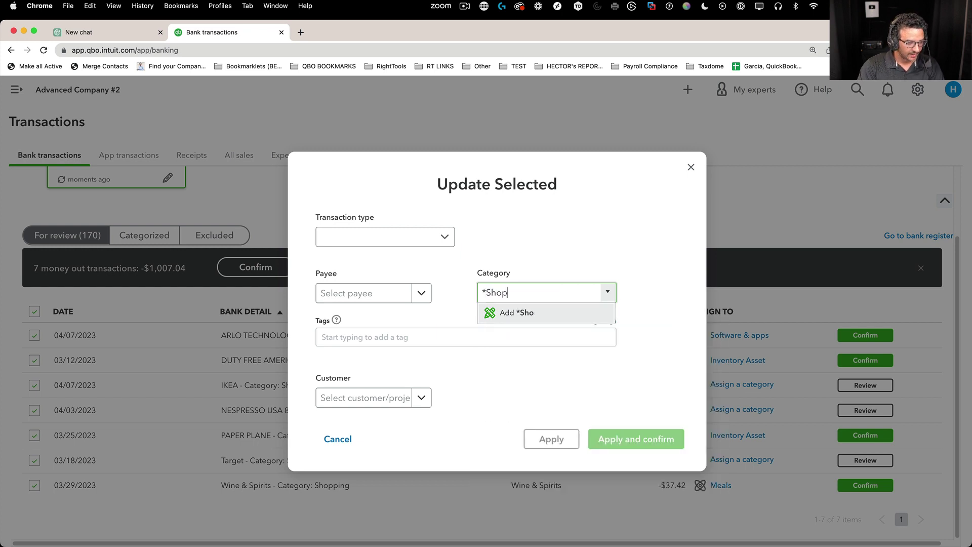
{"action": "left_click", "coordinate": [573, 317]}
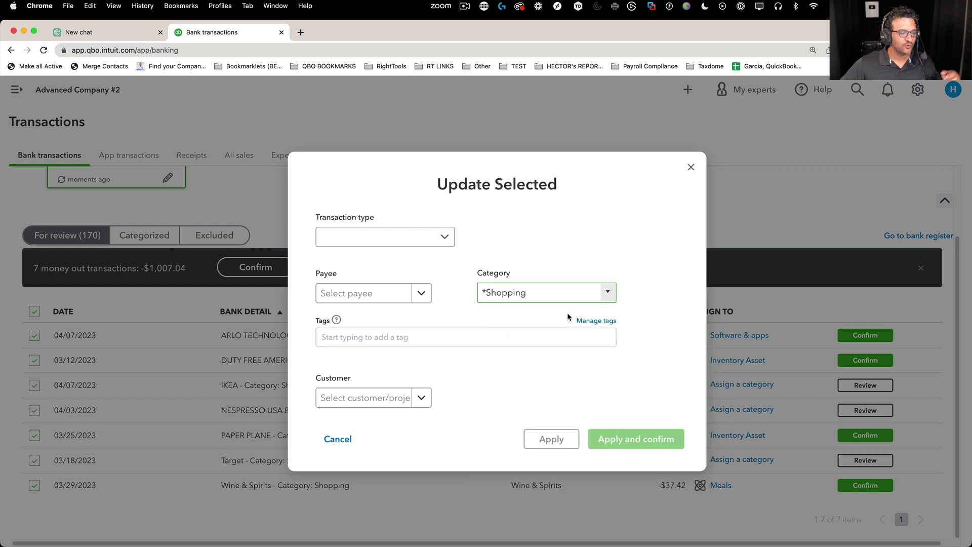
Step: Save *Shopping as an Other Expense account, then apply it to the selected transactions and confirm them
{"action": "left_click", "coordinate": [373, 188]}
{"action": "scroll", "coordinate": [383, 319], "scroll_direction": "down", "scroll_amount": 3}
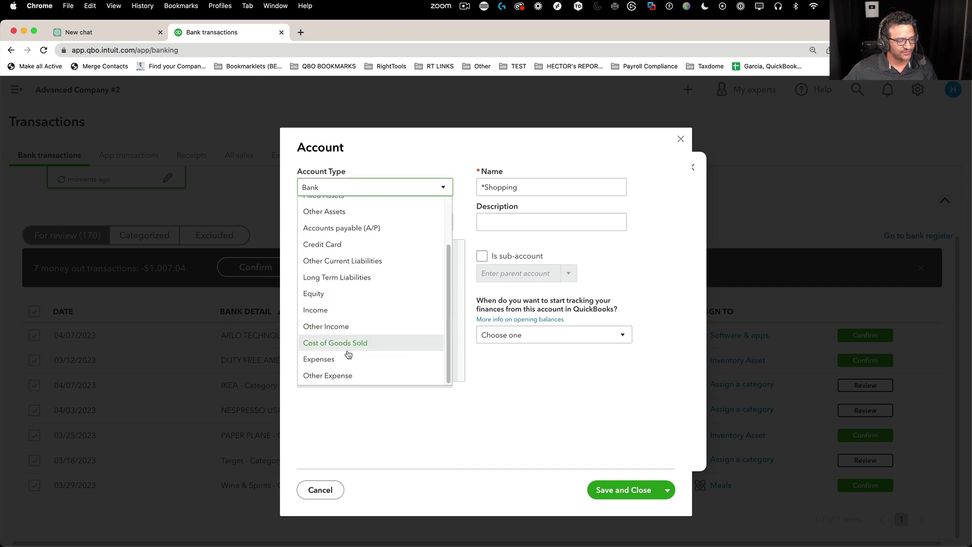
{"action": "left_click", "coordinate": [351, 374]}
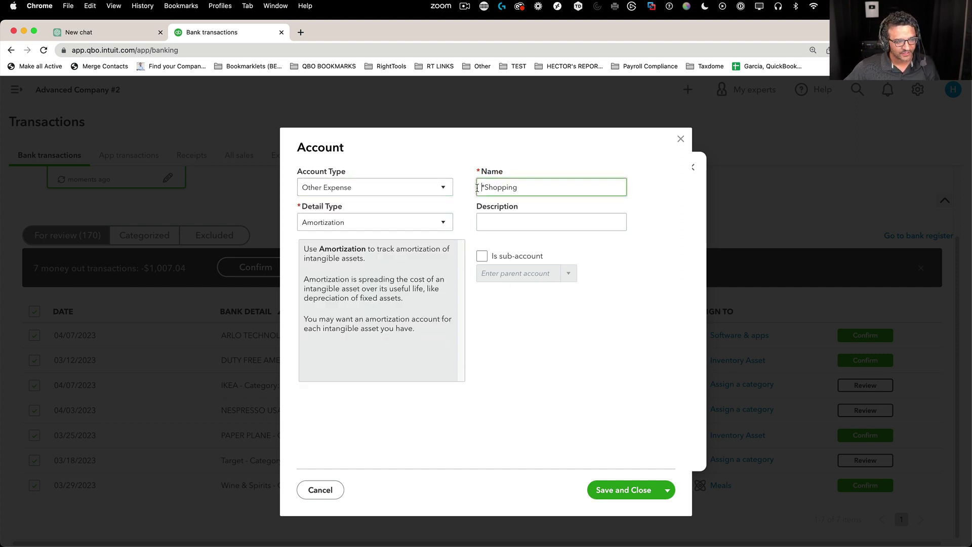
{"action": "triple_click", "coordinate": [535, 187]}
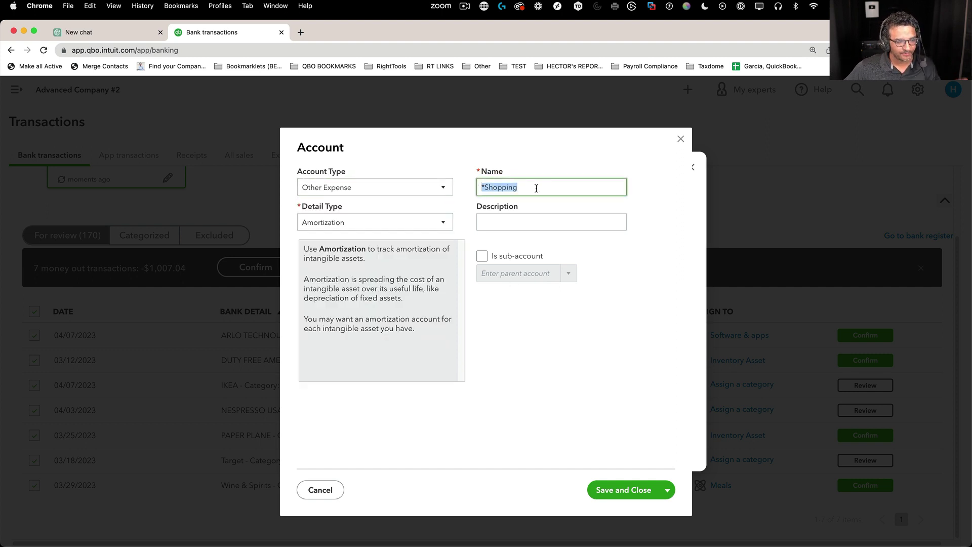
{"action": "left_click", "coordinate": [623, 490]}
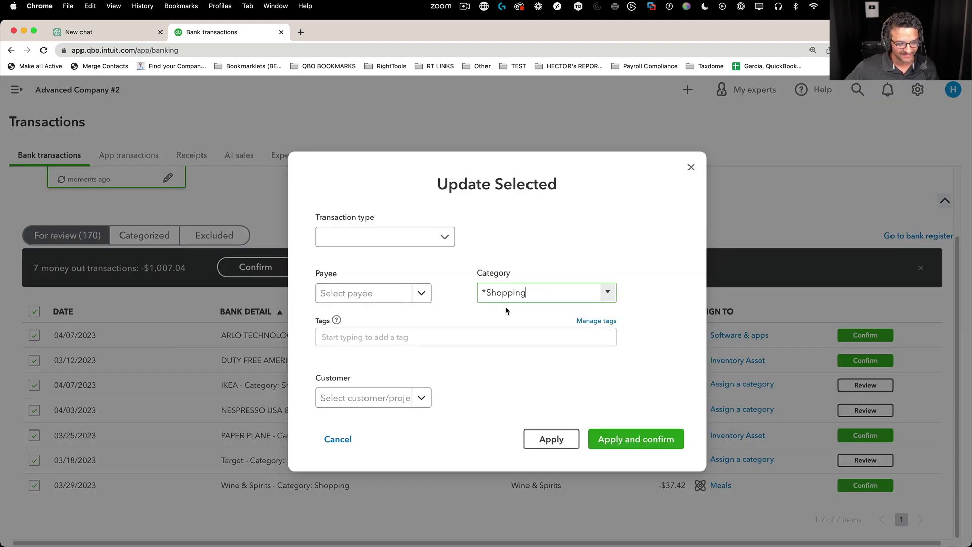
{"action": "left_click", "coordinate": [646, 444]}
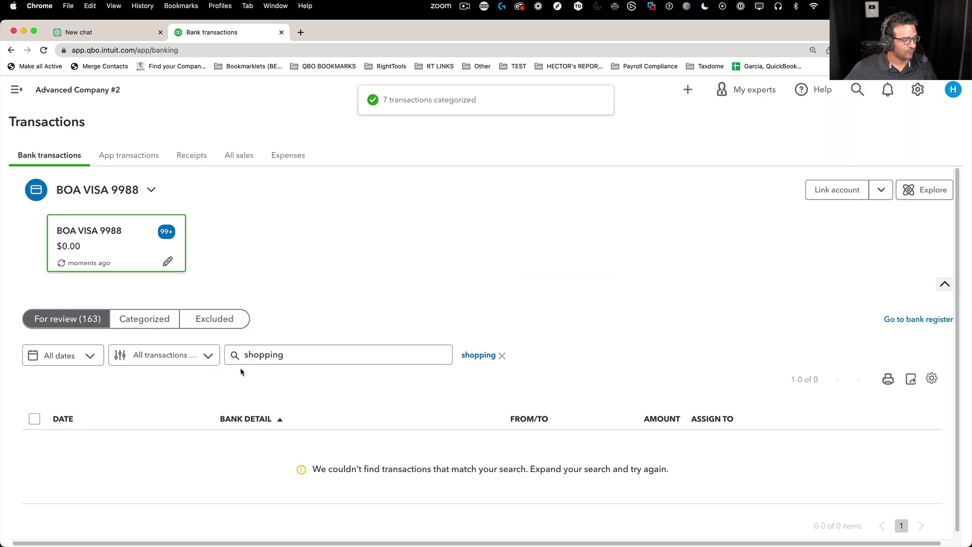
Step: Clear the shopping filter and filter the transactions for review by "Office expenses"
{"action": "left_click", "coordinate": [499, 356]}
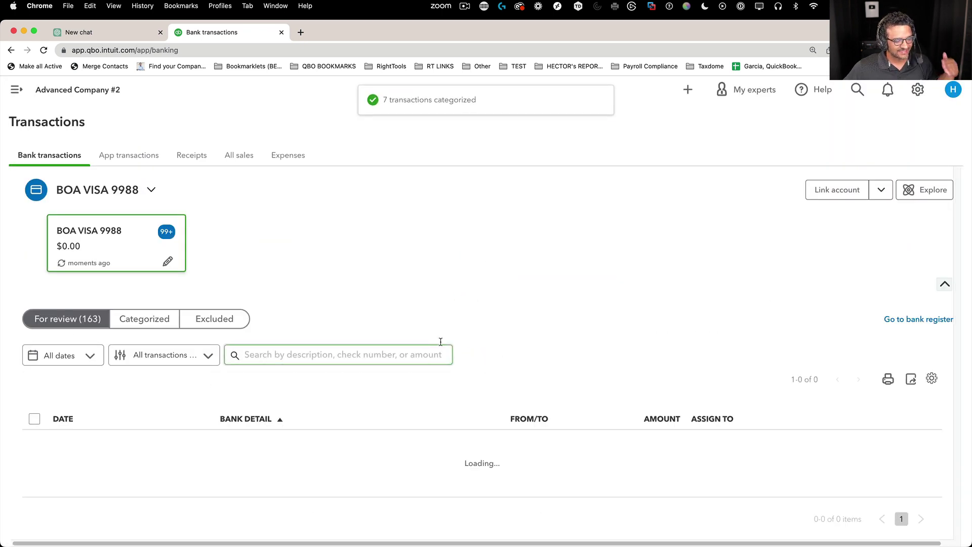
{"action": "scroll", "coordinate": [468, 349], "scroll_direction": "down", "scroll_amount": 4}
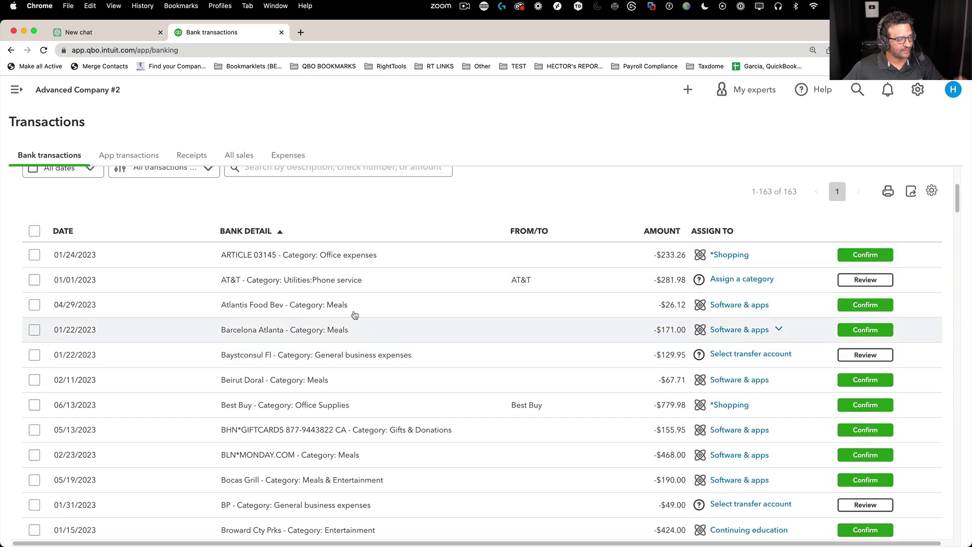
{"action": "left_click_drag", "start_coordinate": [321, 271], "coordinate": [380, 272]}
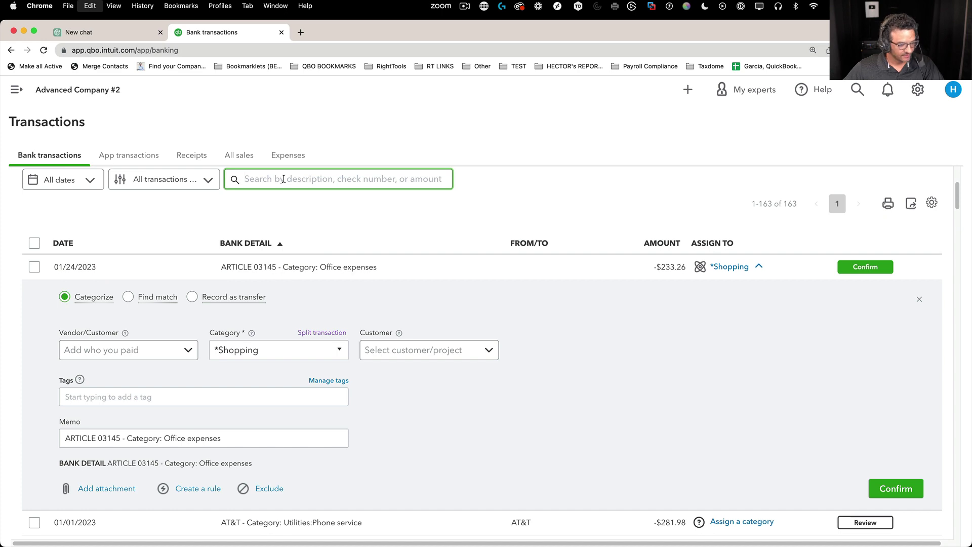
{"action": "type", "text": "Office expenses"}
{"action": "key", "text": "Return"}
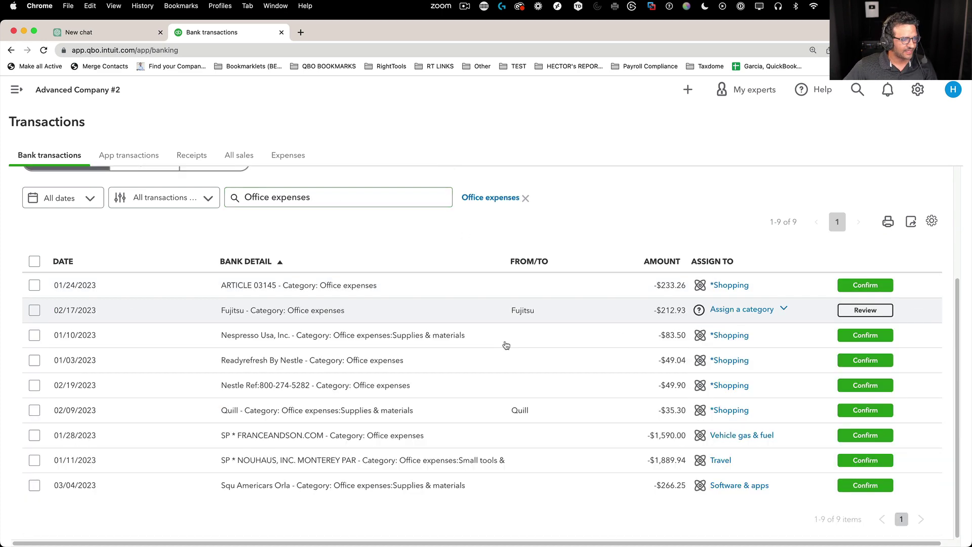
Step: Bulk-categorize all filtered Office expenses transactions as Office expenses:Office supplies with confirmation, and clear the search filter
{"action": "left_click", "coordinate": [34, 262]}
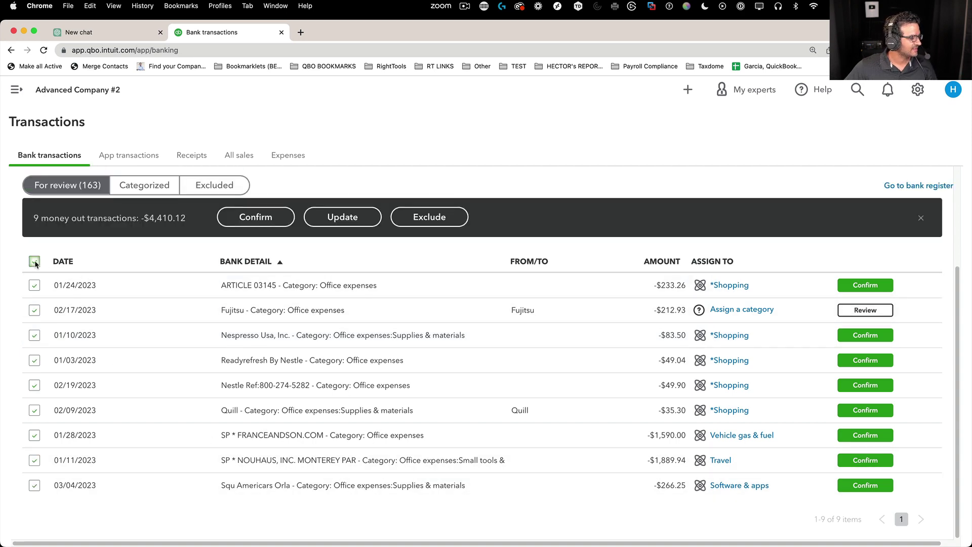
{"action": "left_click", "coordinate": [348, 218]}
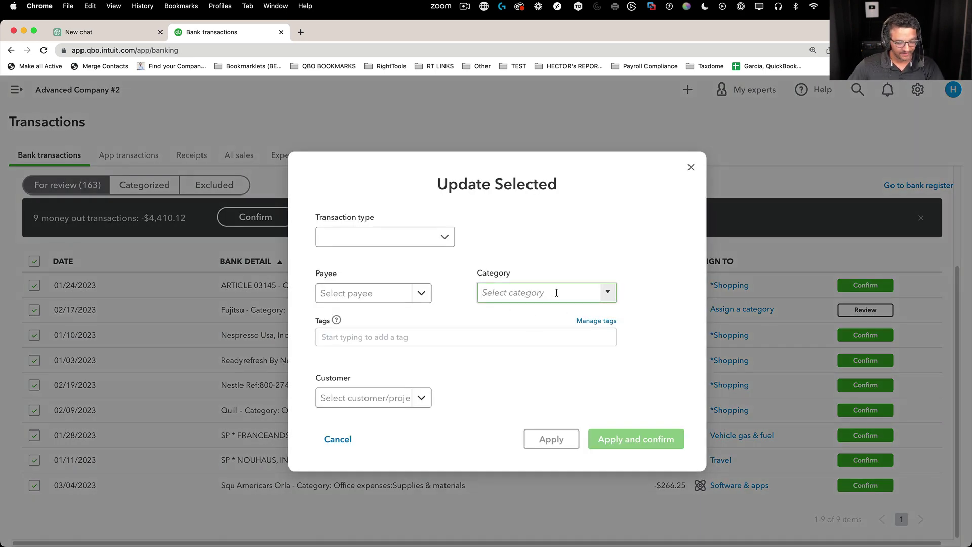
{"action": "type", "text": "office"}
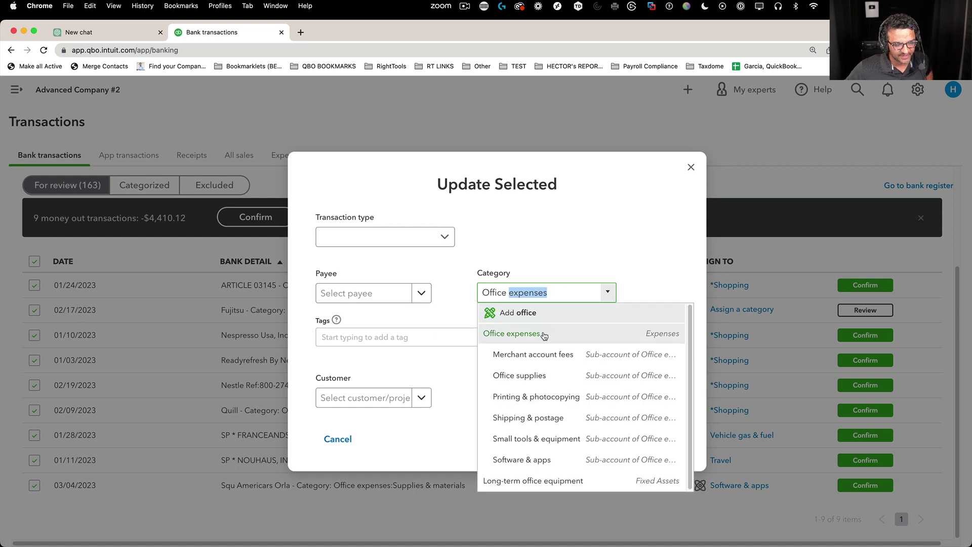
{"action": "left_click", "coordinate": [540, 375]}
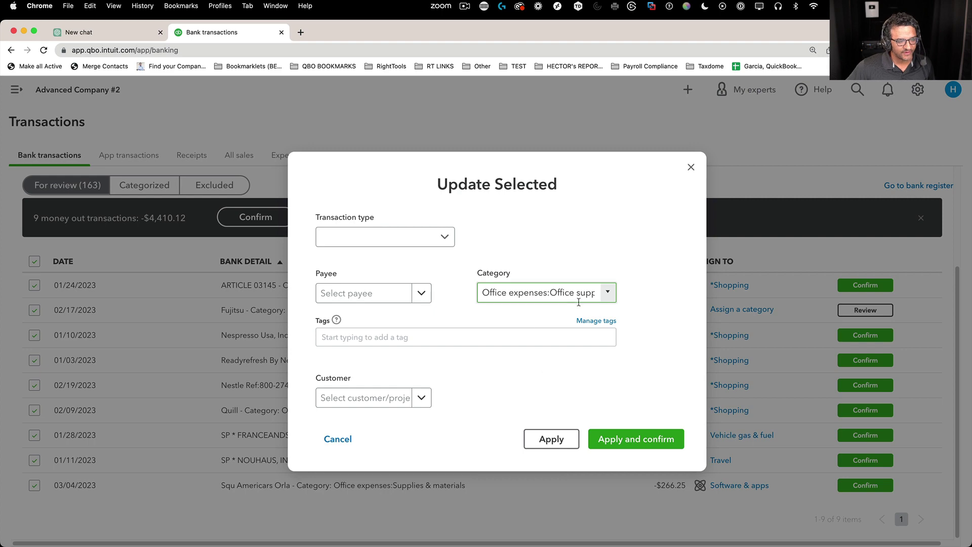
{"action": "left_click", "coordinate": [644, 440]}
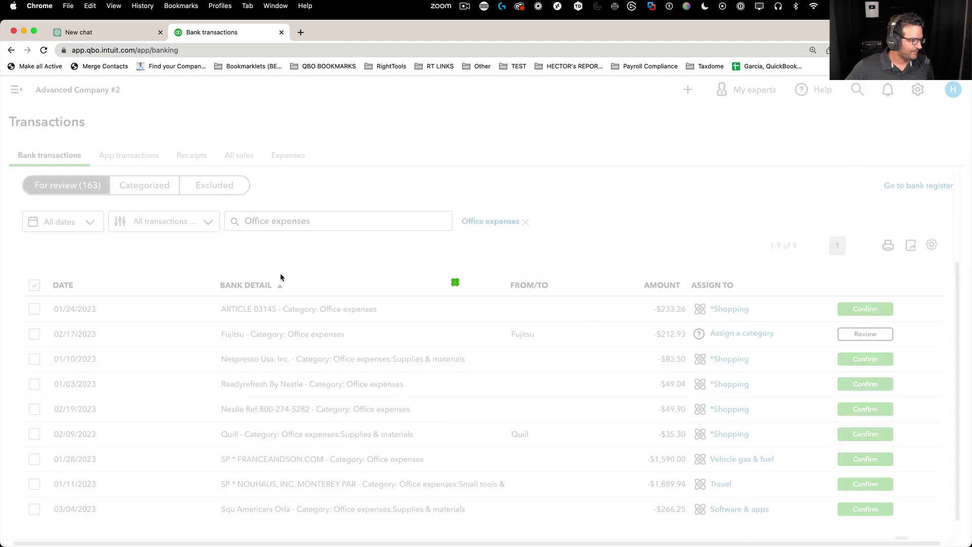
{"action": "left_click", "coordinate": [329, 355]}
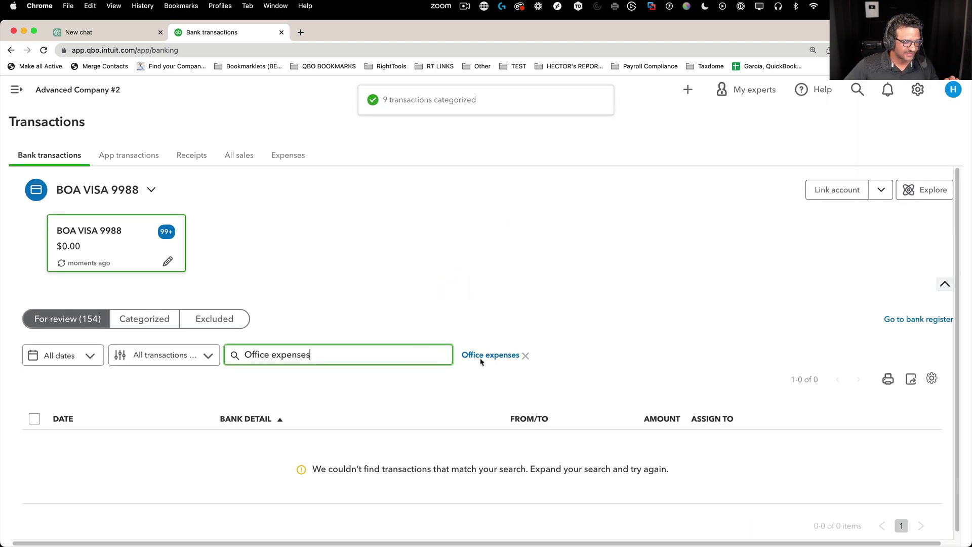
{"action": "left_click", "coordinate": [526, 356]}
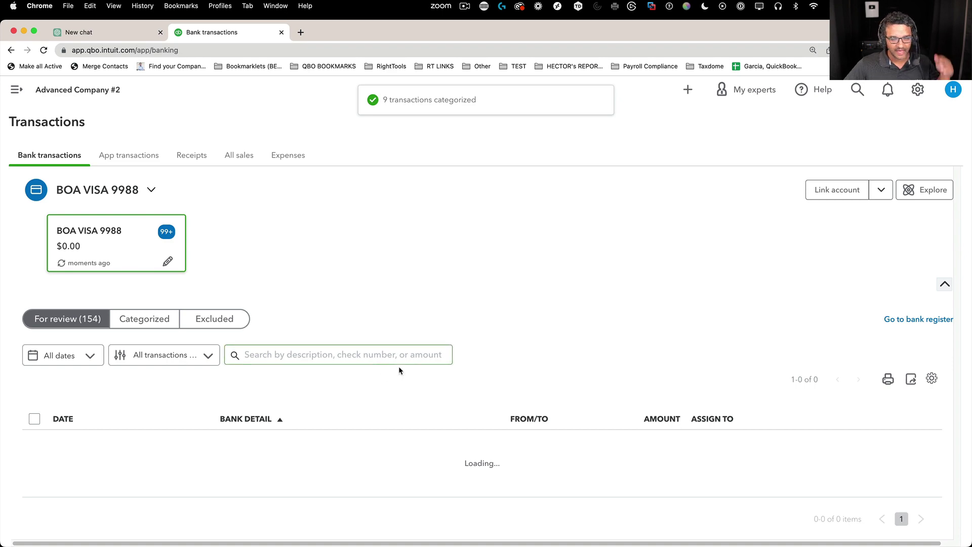
Step: Filter the transactions for review by "Phone service", copied from the AT&T bank detail, and collapse the AT&T transaction's details
{"action": "scroll", "coordinate": [394, 361], "scroll_direction": "down", "scroll_amount": 4}
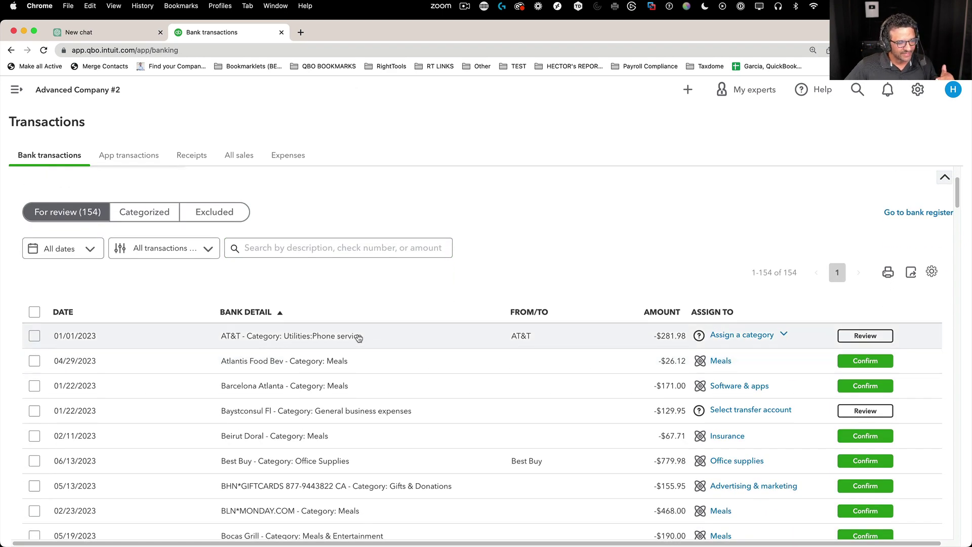
{"action": "left_click_drag", "start_coordinate": [363, 342], "coordinate": [315, 327]}
{"action": "key", "text": "super+c"}
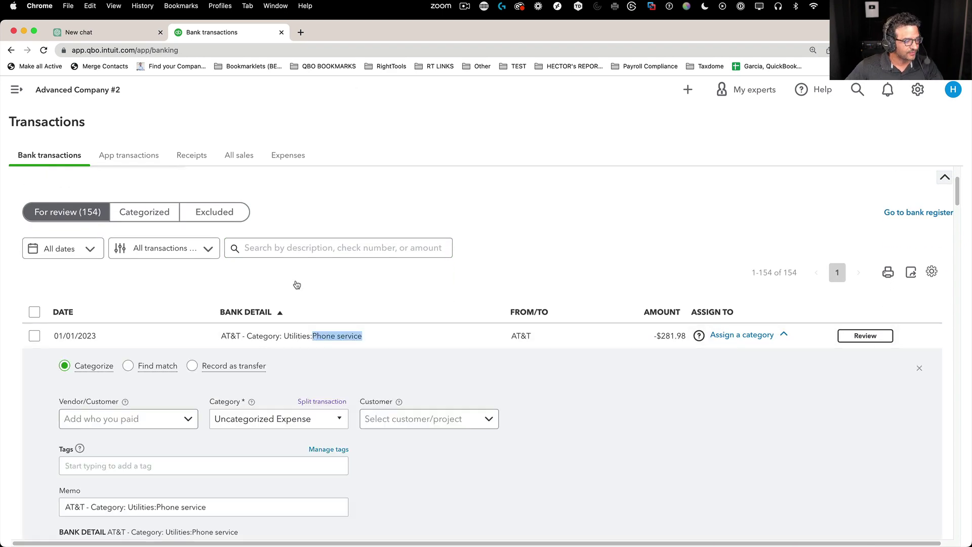
{"action": "left_click", "coordinate": [291, 240]}
{"action": "key", "text": "super+v"}
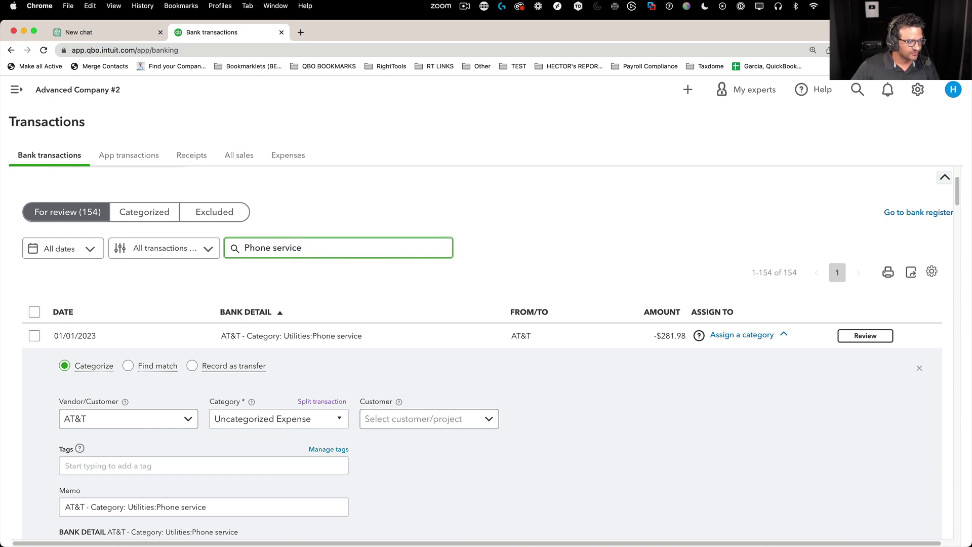
{"action": "key", "text": "Return"}
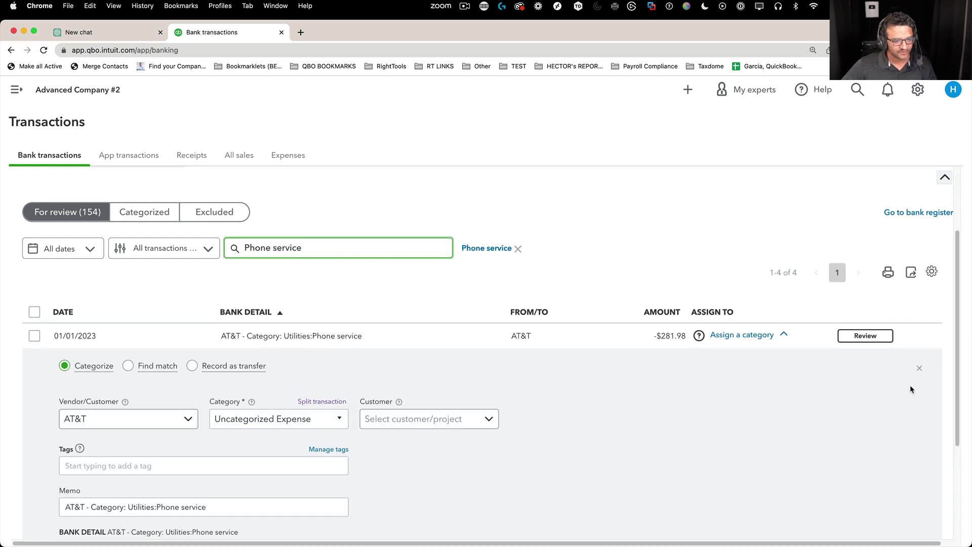
{"action": "left_click", "coordinate": [918, 368]}
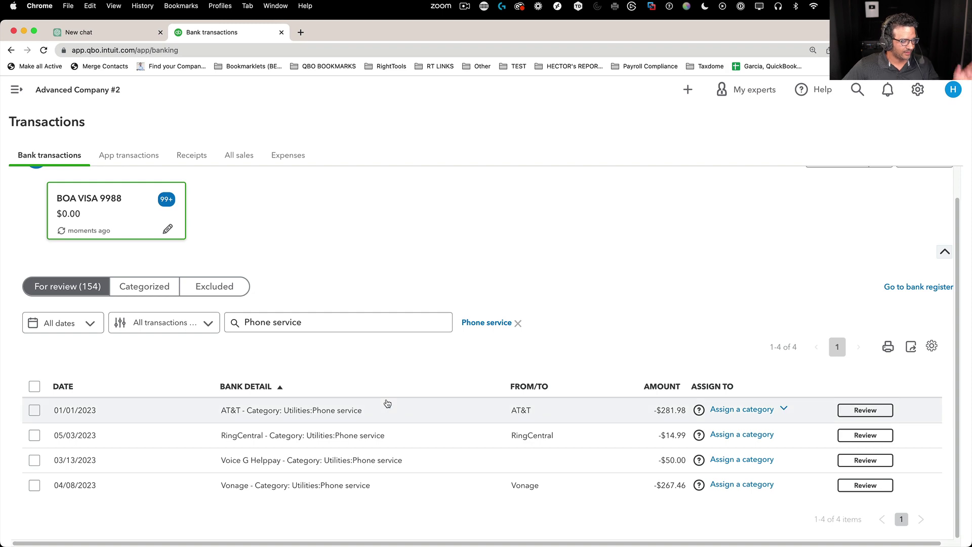
Step: Bulk-categorize all filtered phone service transactions as Utilities:Phone service and confirm them
{"action": "left_click", "coordinate": [34, 386]}
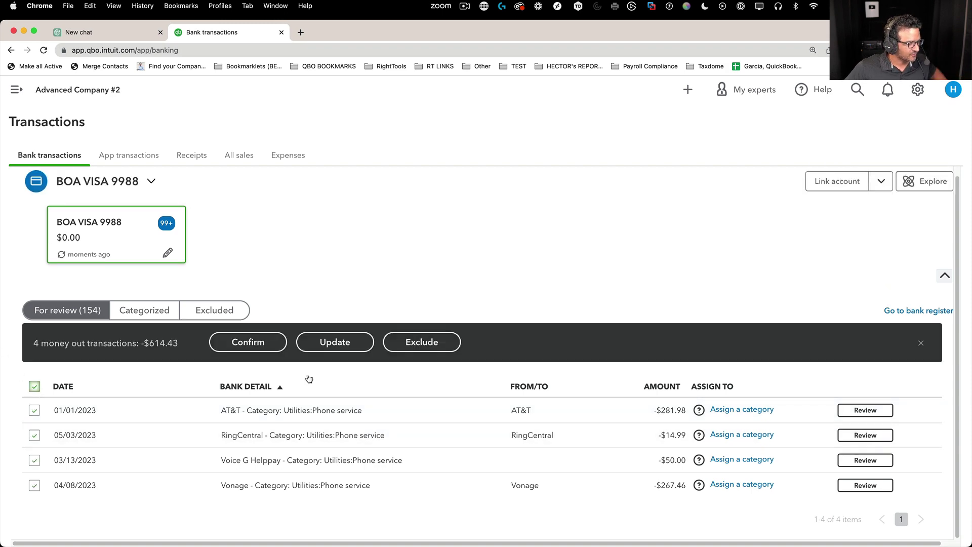
{"action": "left_click", "coordinate": [335, 342]}
{"action": "left_click", "coordinate": [546, 292]}
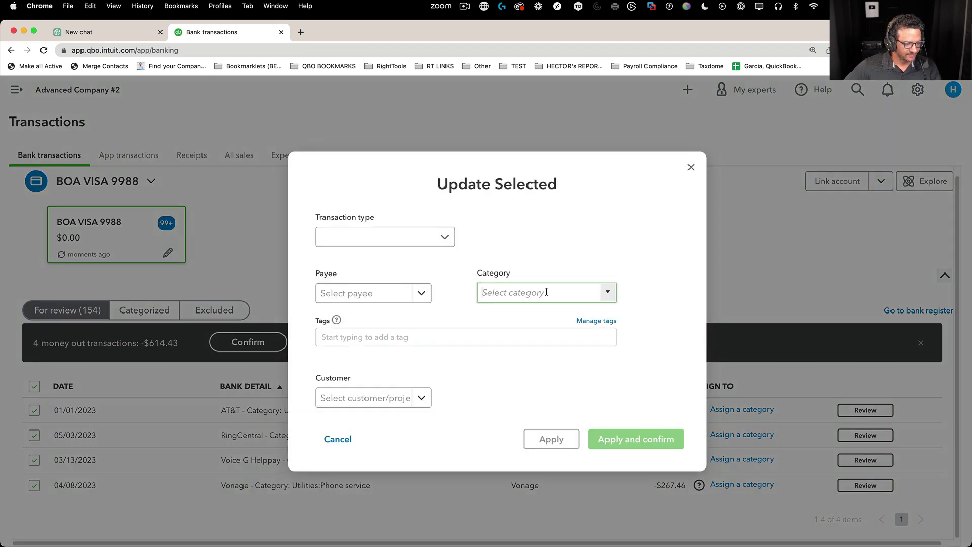
{"action": "type", "text": "Utilities:Phone service"}
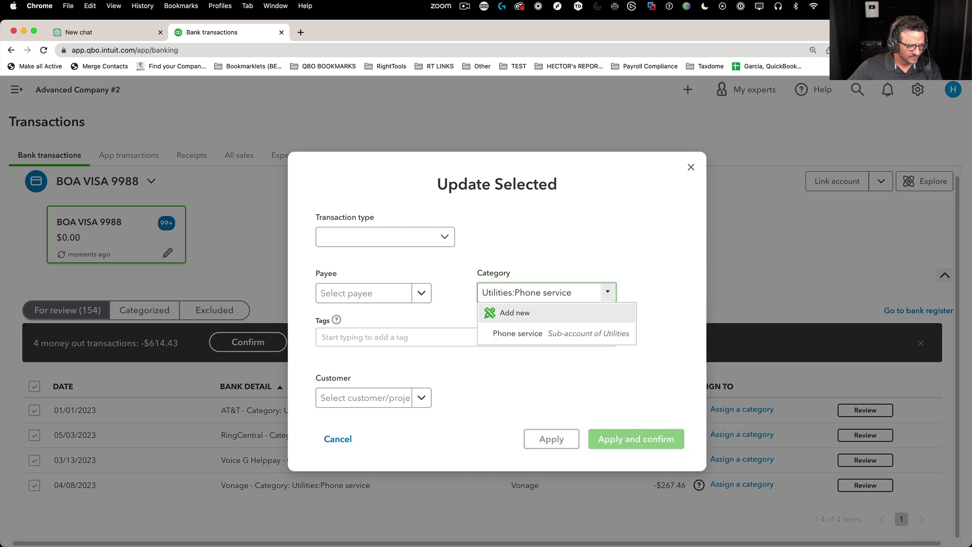
{"action": "left_click", "coordinate": [562, 332]}
{"action": "left_click", "coordinate": [648, 450]}
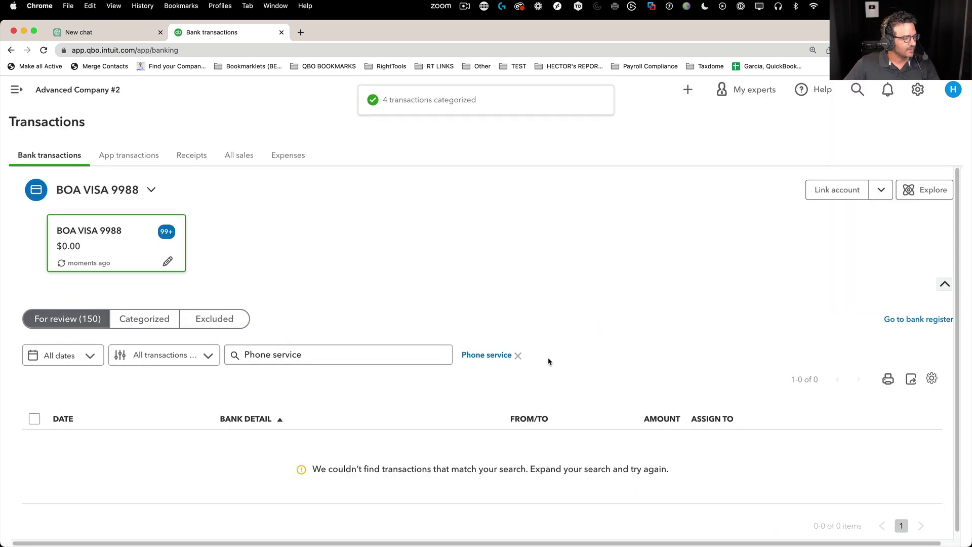
Step: Clear the phone service filter and filter the transactions for review by "meals"
{"action": "left_click", "coordinate": [518, 355]}
{"action": "scroll", "coordinate": [318, 341], "scroll_direction": "down", "scroll_amount": 3}
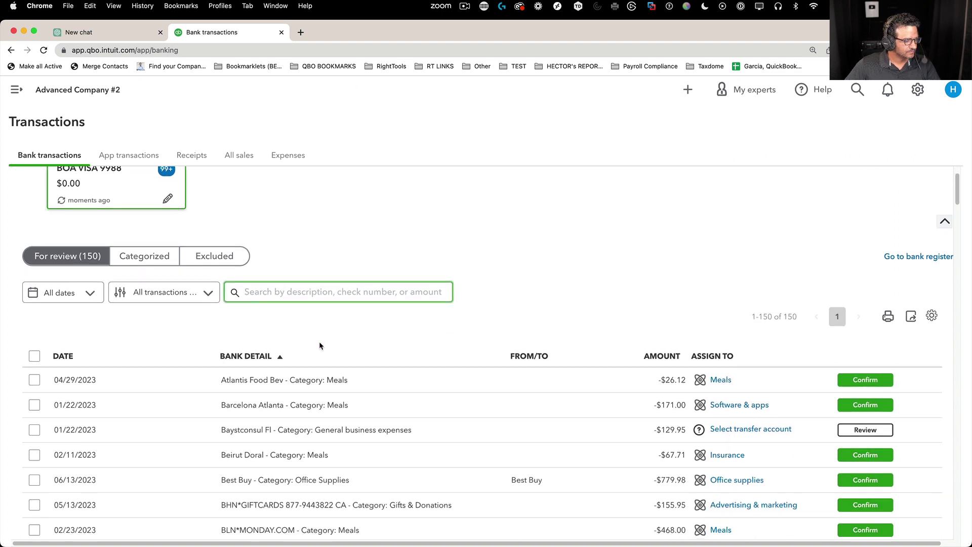
{"action": "type", "text": "me"}
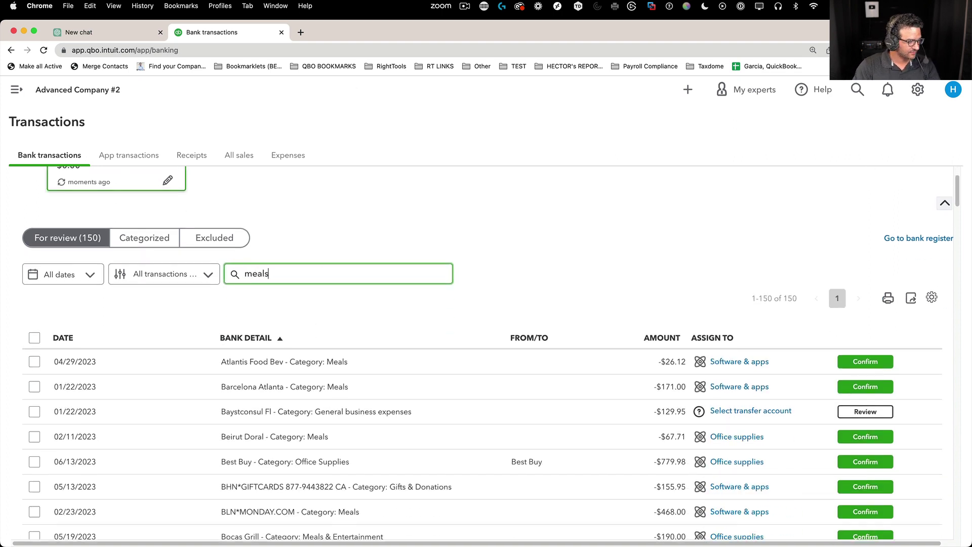
{"action": "type", "text": "als"}
{"action": "key", "text": "Return"}
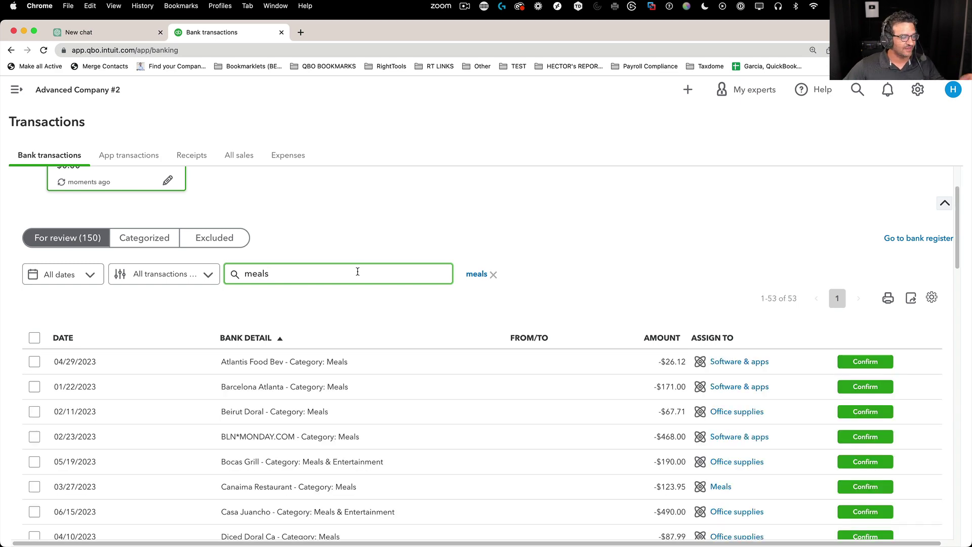
Step: Review the filtered meals transactions, then bulk-categorize them all as Meals:Meals with clients and confirm them
{"action": "scroll", "coordinate": [397, 382], "scroll_direction": "down", "scroll_amount": 3}
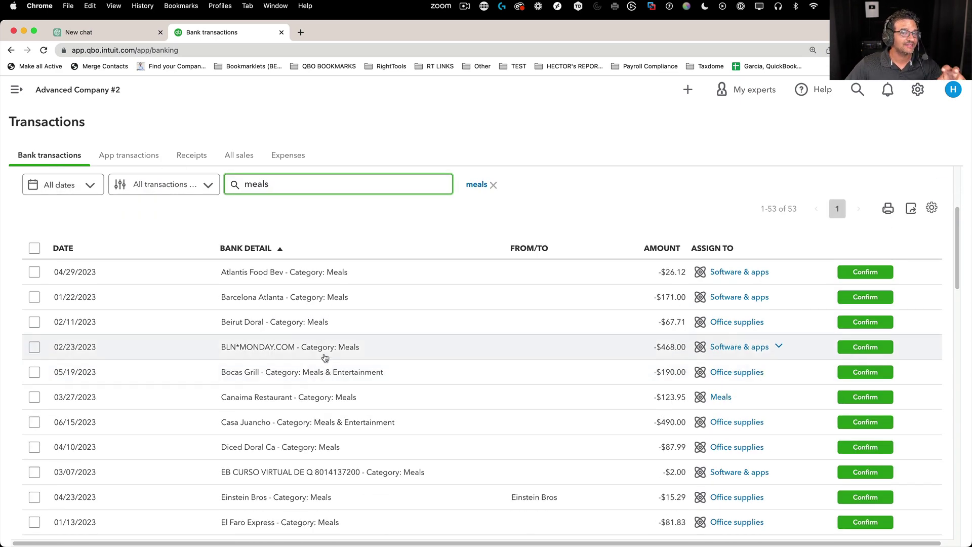
{"action": "scroll", "coordinate": [317, 354], "scroll_direction": "down", "scroll_amount": 2}
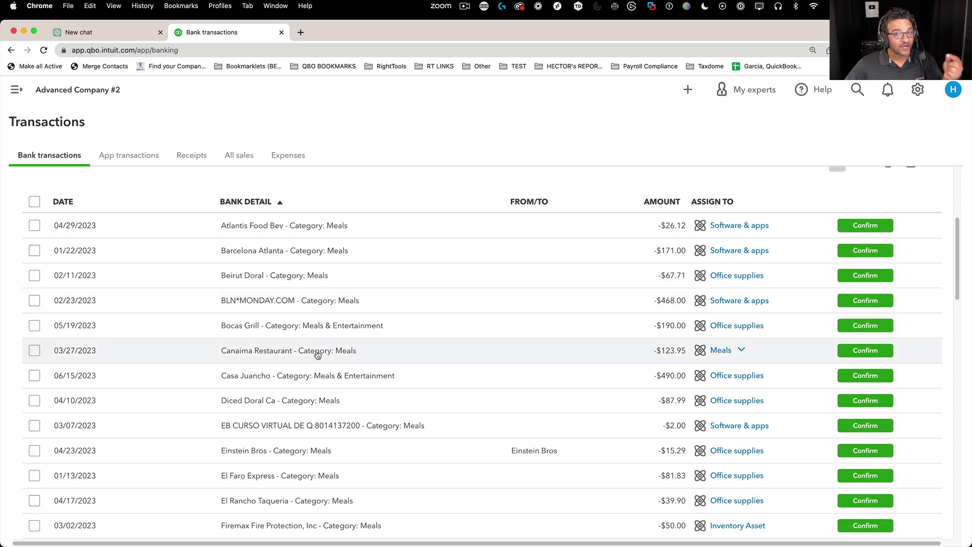
{"action": "scroll", "coordinate": [310, 340], "scroll_direction": "down", "scroll_amount": 1}
{"action": "scroll", "coordinate": [310, 340], "scroll_direction": "up", "scroll_amount": 8}
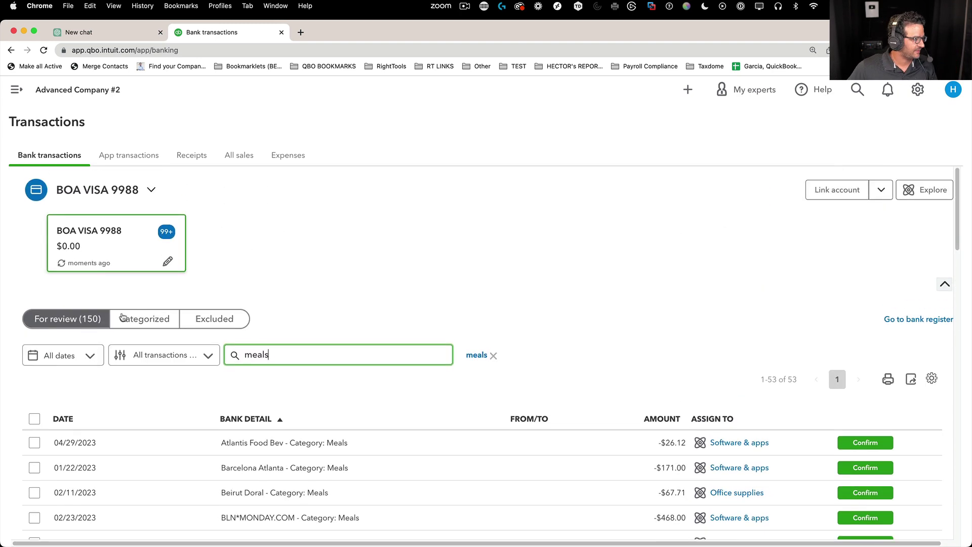
{"action": "left_click", "coordinate": [35, 417]}
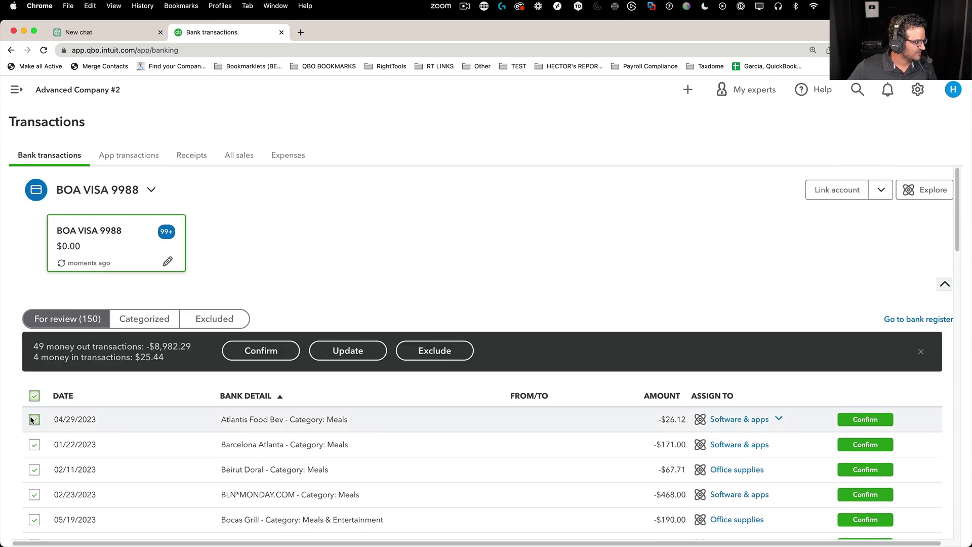
{"action": "left_click", "coordinate": [362, 354]}
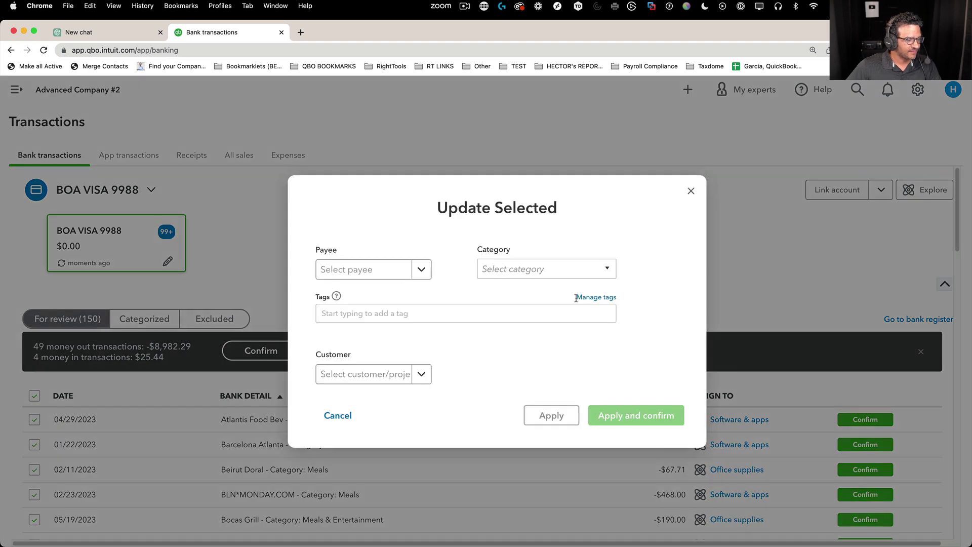
{"action": "left_click", "coordinate": [544, 273]}
{"action": "type", "text": "meals"}
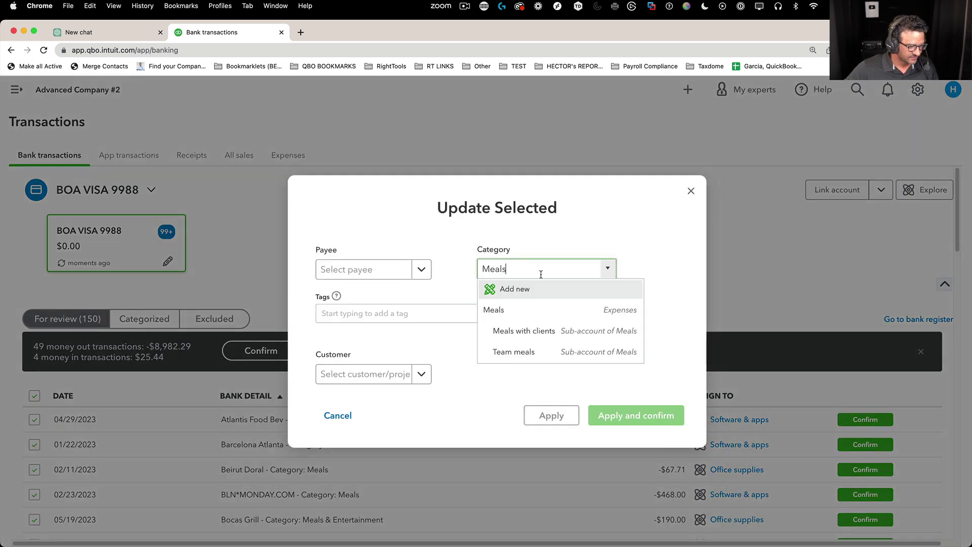
{"action": "left_click", "coordinate": [537, 330]}
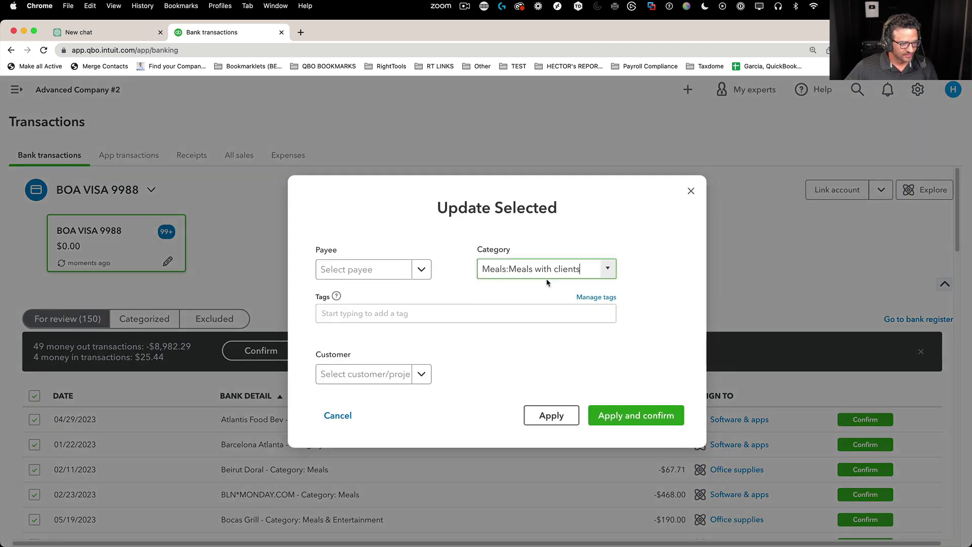
{"action": "left_click", "coordinate": [643, 425]}
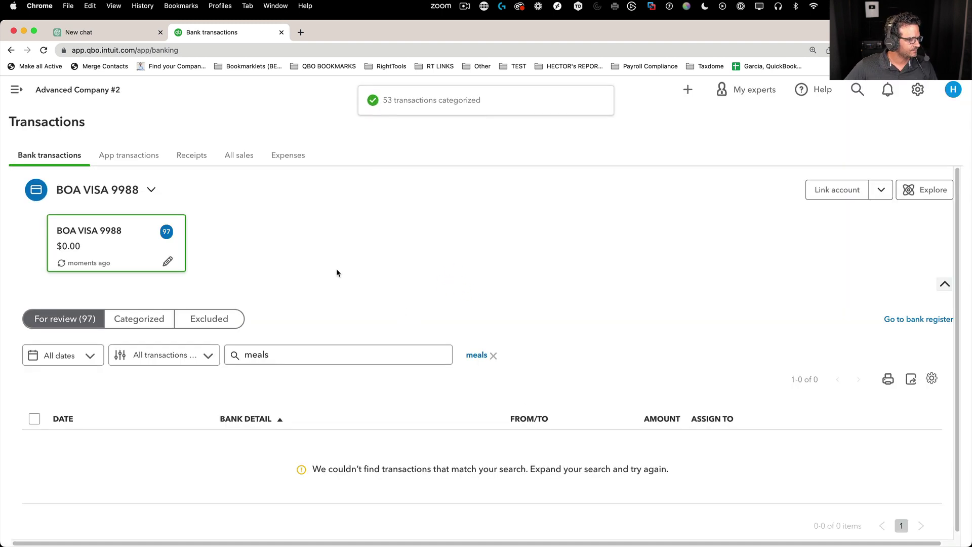
Step: Replace the meals filter with "General business expenses", copied from the Baystconsul transaction, and collapse that transaction's details
{"action": "left_click", "coordinate": [493, 357]}
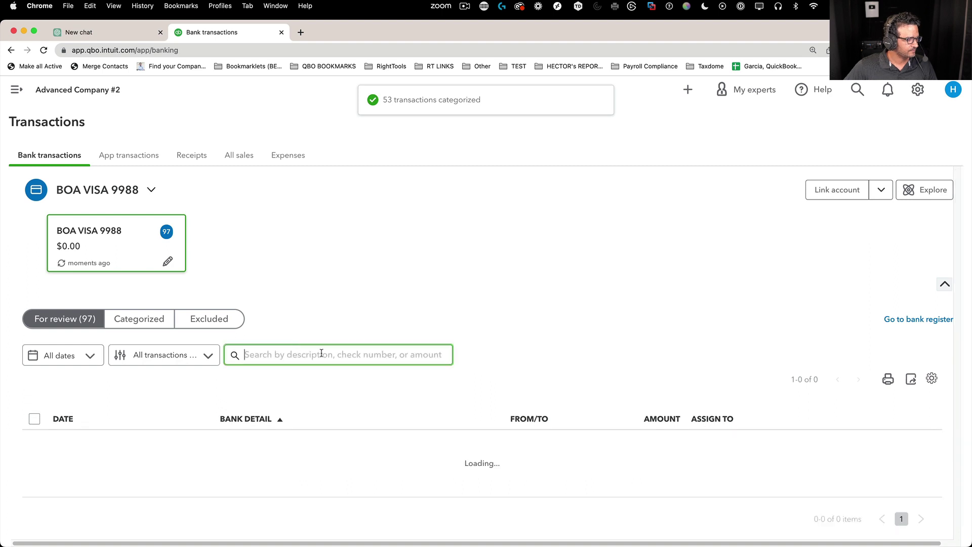
{"action": "scroll", "coordinate": [355, 336], "scroll_direction": "down", "scroll_amount": 3}
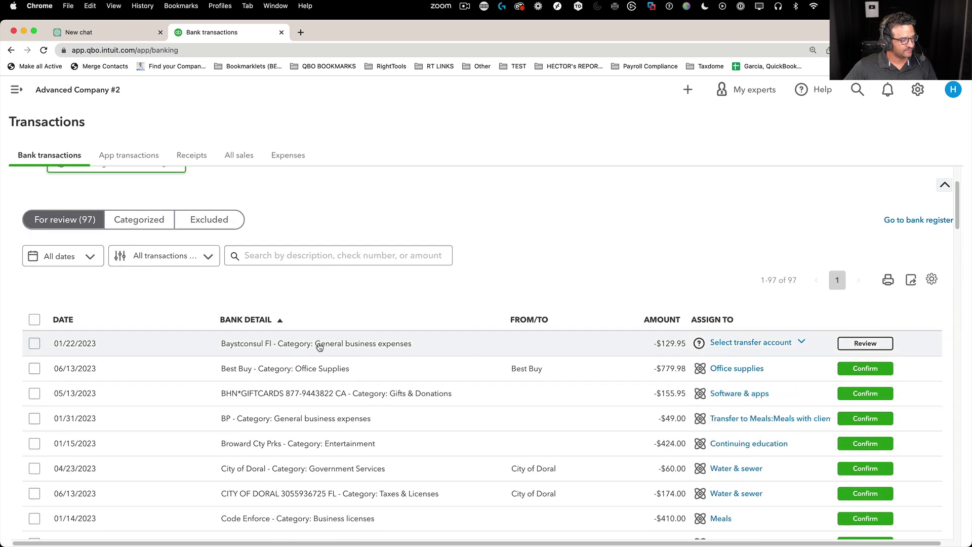
{"action": "left_click_drag", "start_coordinate": [314, 343], "coordinate": [412, 348]}
{"action": "key", "text": "super+c"}
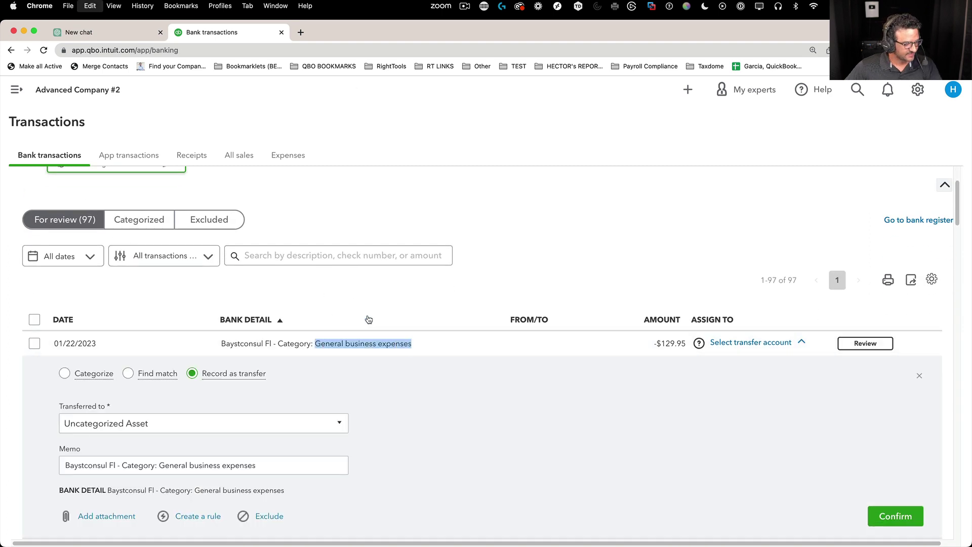
{"action": "left_click", "coordinate": [282, 258]}
{"action": "key", "text": "super+v"}
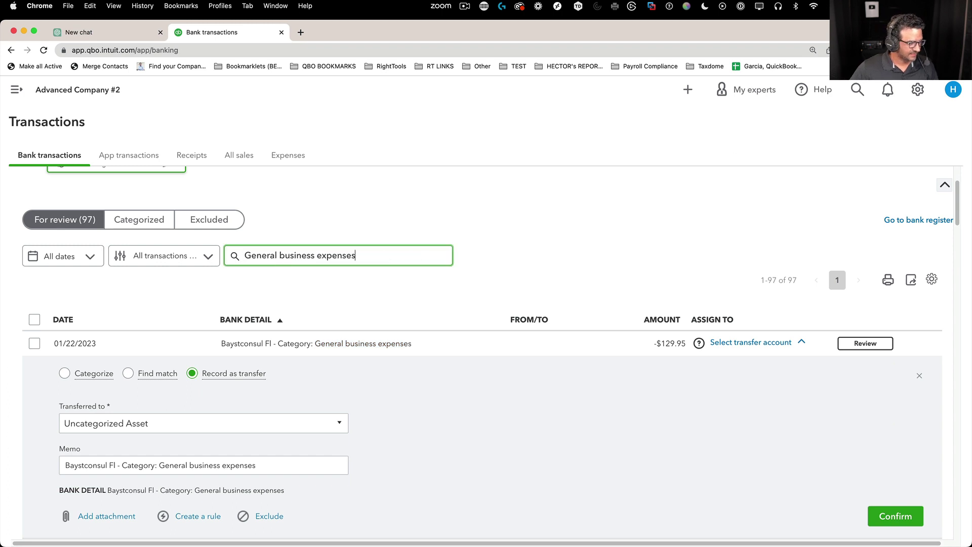
{"action": "key", "text": "Return"}
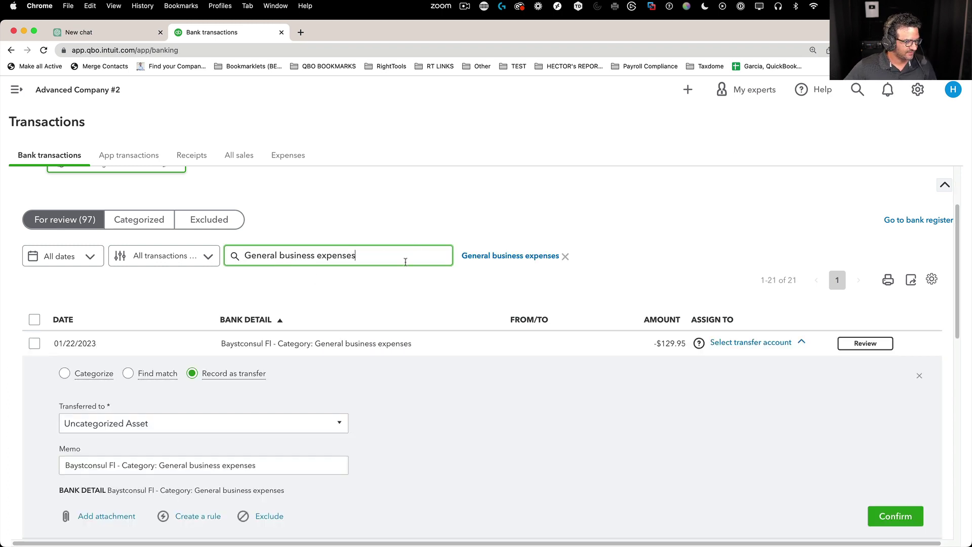
{"action": "left_click", "coordinate": [919, 376]}
Step: Review the filtered transactions, then select them all and apply the General business expenses category with confirmation
{"action": "scroll", "coordinate": [499, 401], "scroll_direction": "down", "scroll_amount": 10}
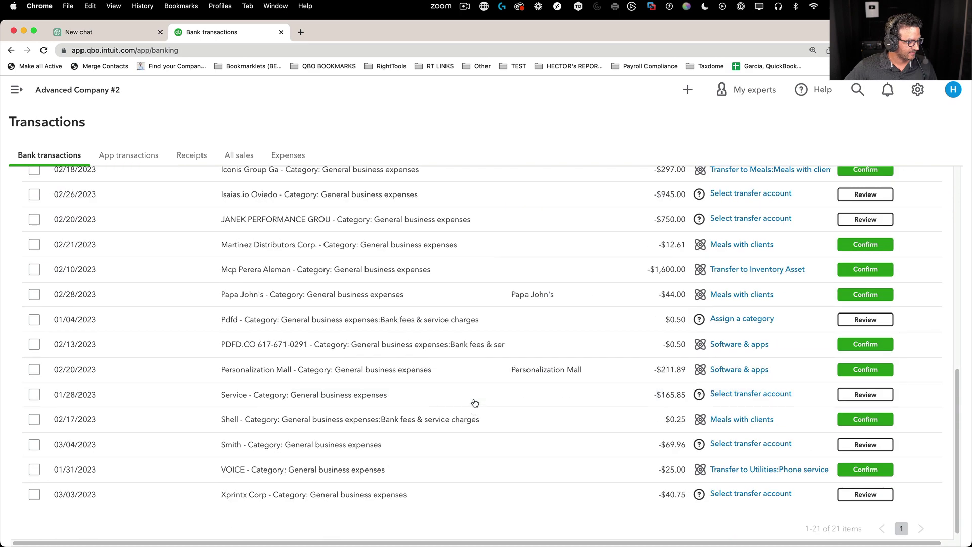
{"action": "scroll", "coordinate": [310, 403], "scroll_direction": "up", "scroll_amount": 7}
{"action": "scroll", "coordinate": [50, 273], "scroll_direction": "up", "scroll_amount": 5}
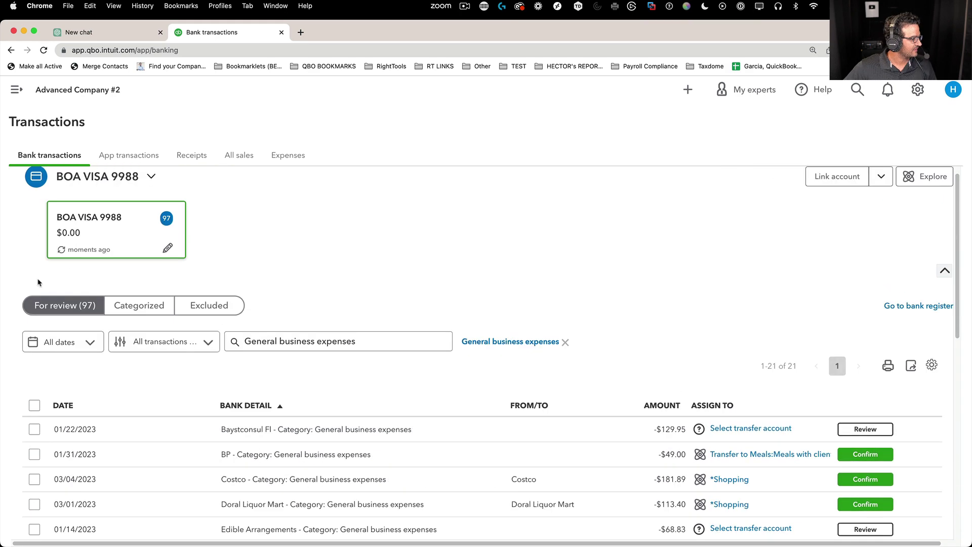
{"action": "left_click", "coordinate": [35, 406]}
{"action": "left_click", "coordinate": [354, 337]}
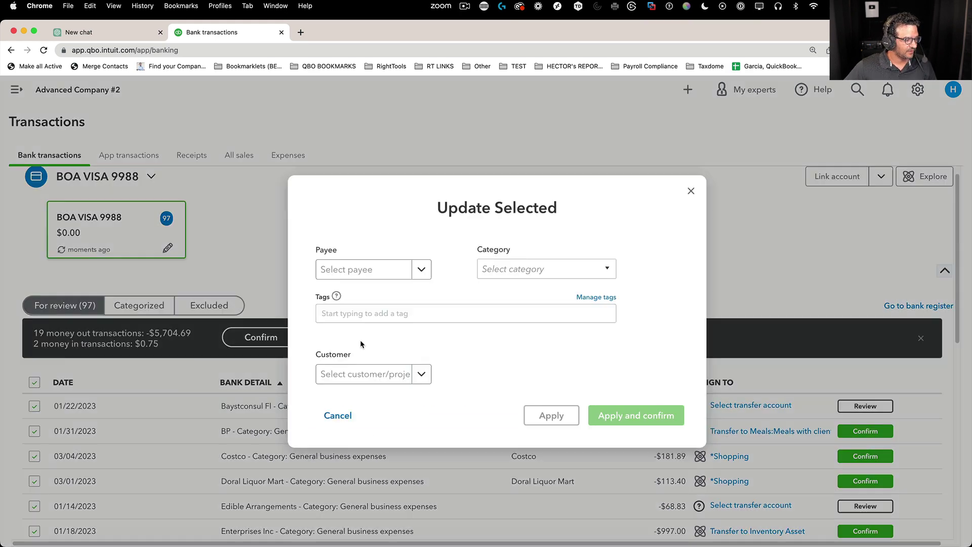
{"action": "left_click", "coordinate": [512, 269]}
{"action": "type", "text": "gener"}
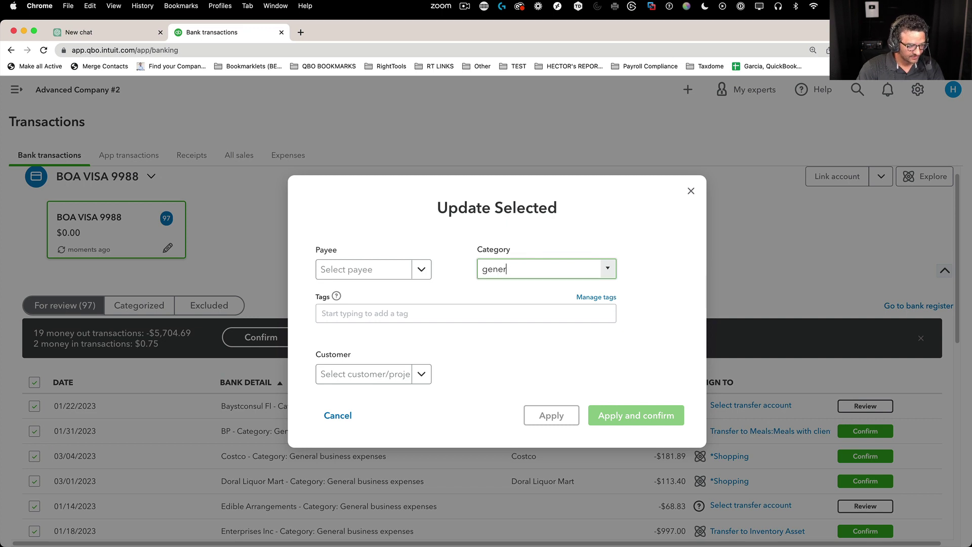
{"action": "type", "text": "al business expenses"}
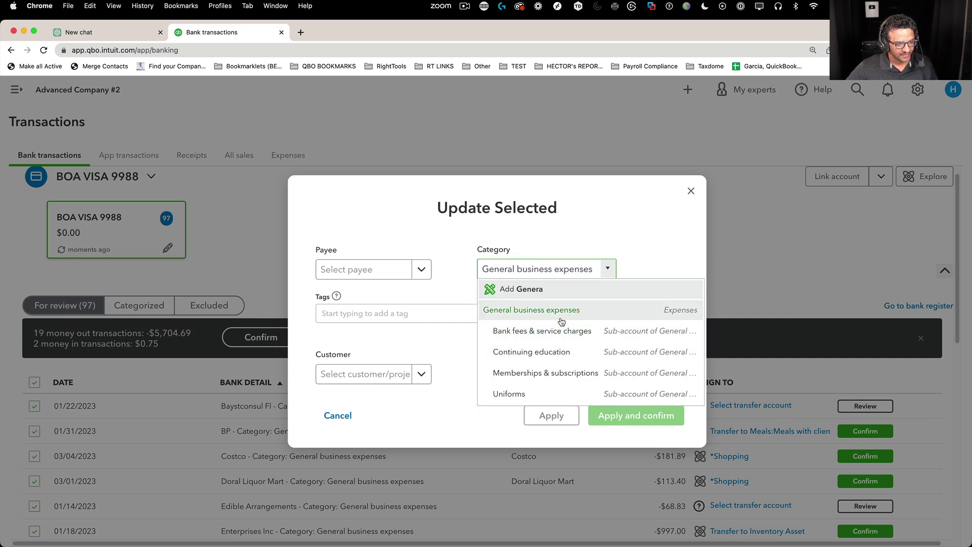
{"action": "left_click", "coordinate": [556, 310]}
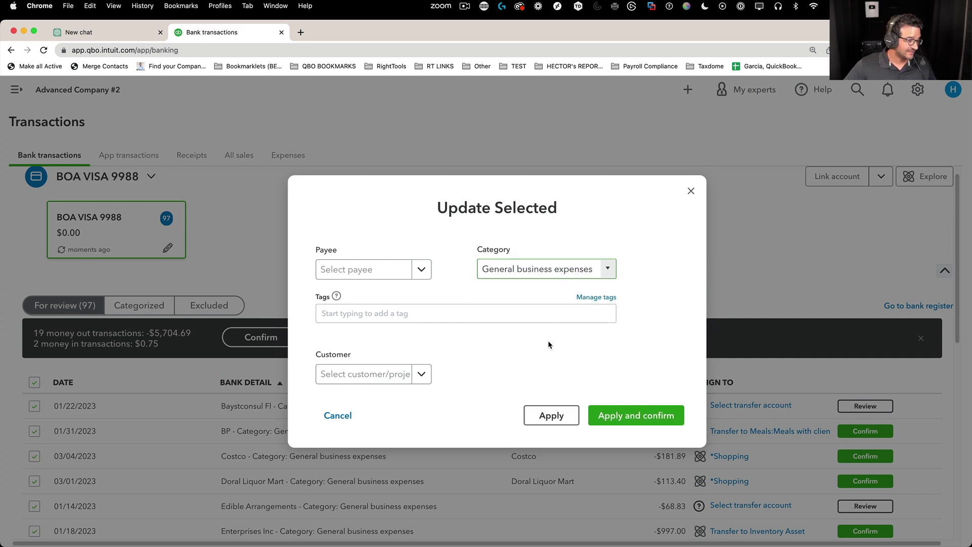
{"action": "left_click", "coordinate": [636, 415]}
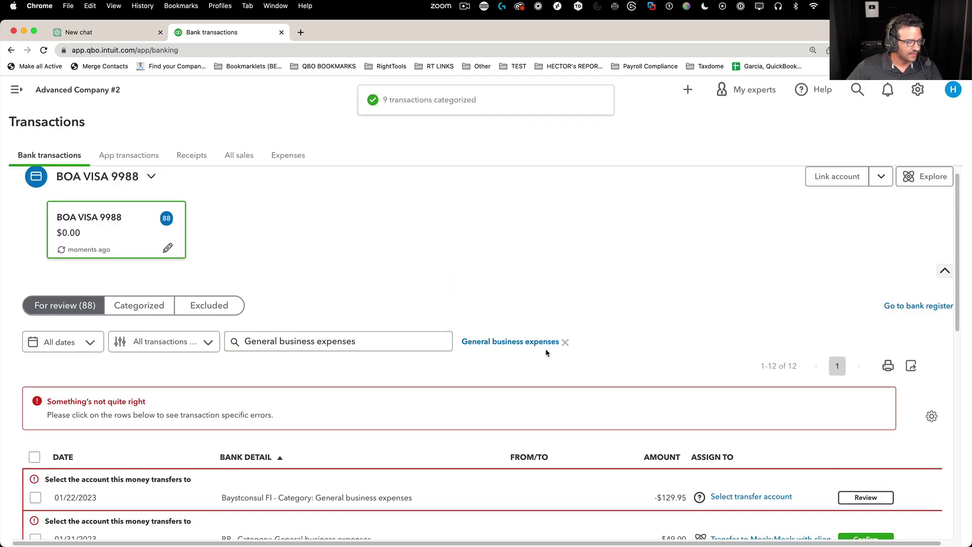
Step: Clear the General business expenses filter and filter the transactions for review by "office supplies"
{"action": "left_click", "coordinate": [565, 342]}
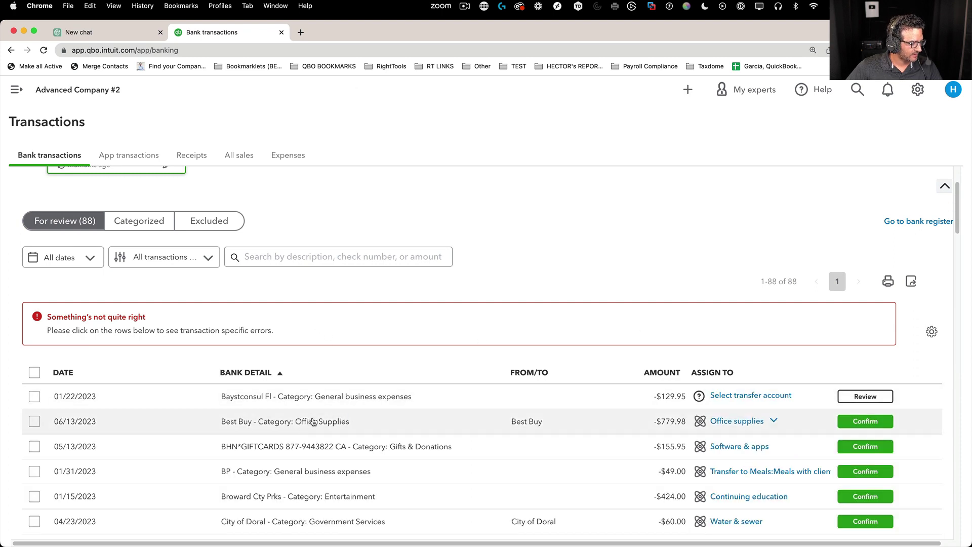
{"action": "left_click", "coordinate": [304, 256]}
{"action": "type", "text": "office supp"}
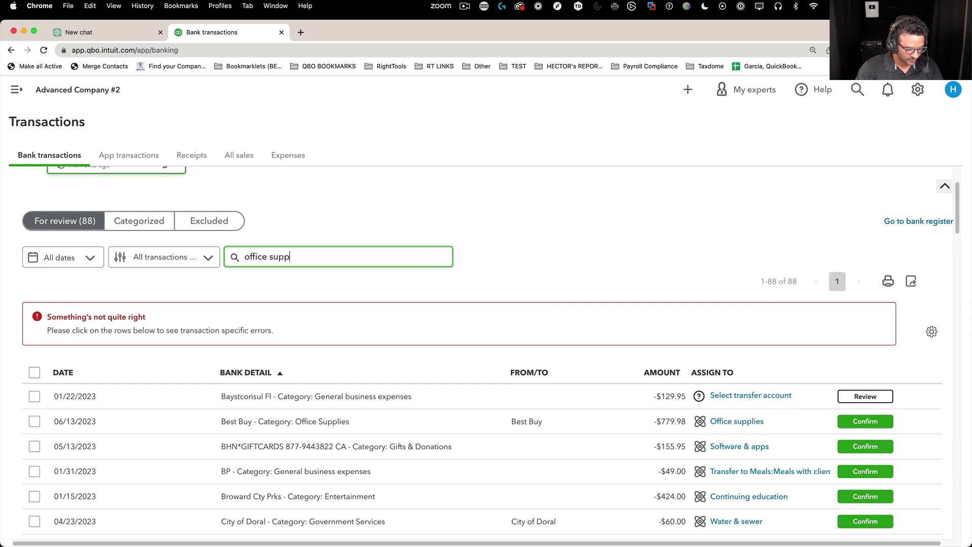
{"action": "type", "text": "lies"}
{"action": "key", "text": "Return"}
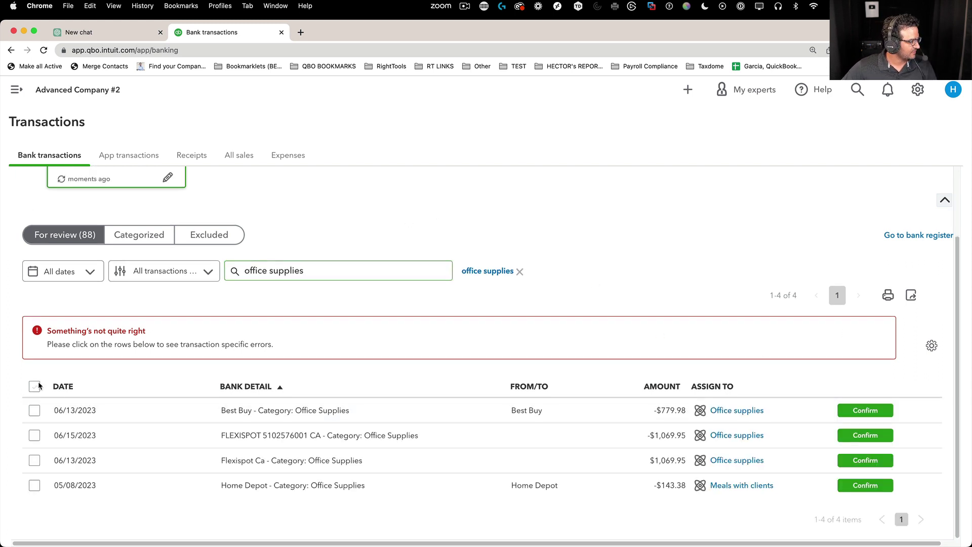
Step: Select all the filtered office supplies transactions and apply the Office expenses:Office supplies category with confirmation
{"action": "left_click", "coordinate": [35, 386]}
{"action": "left_click", "coordinate": [341, 284]}
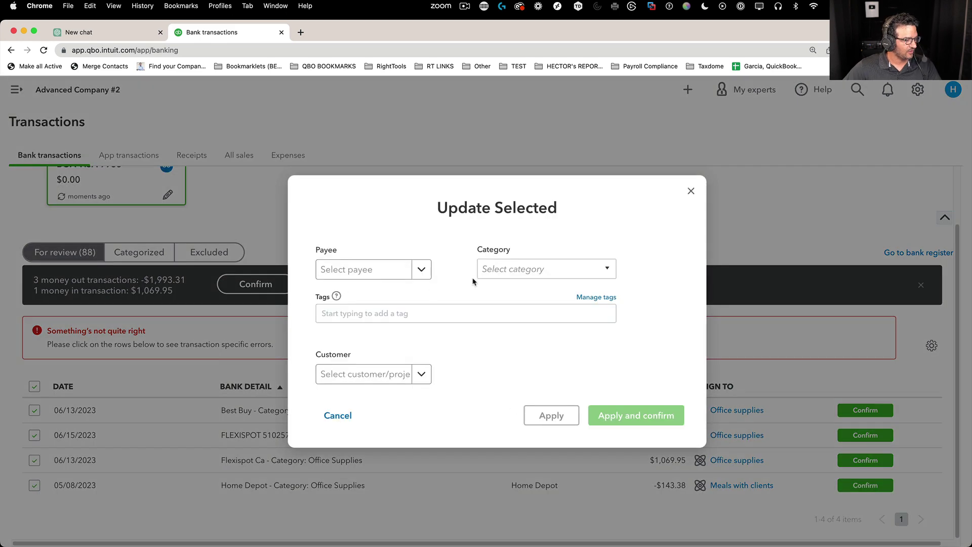
{"action": "left_click", "coordinate": [492, 270]}
{"action": "type", "text": "office"}
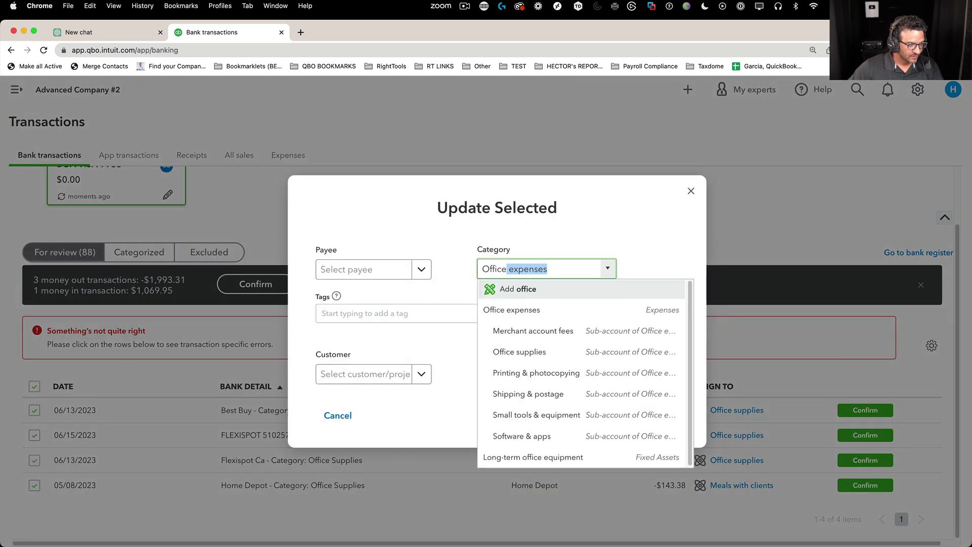
{"action": "left_click", "coordinate": [519, 351]}
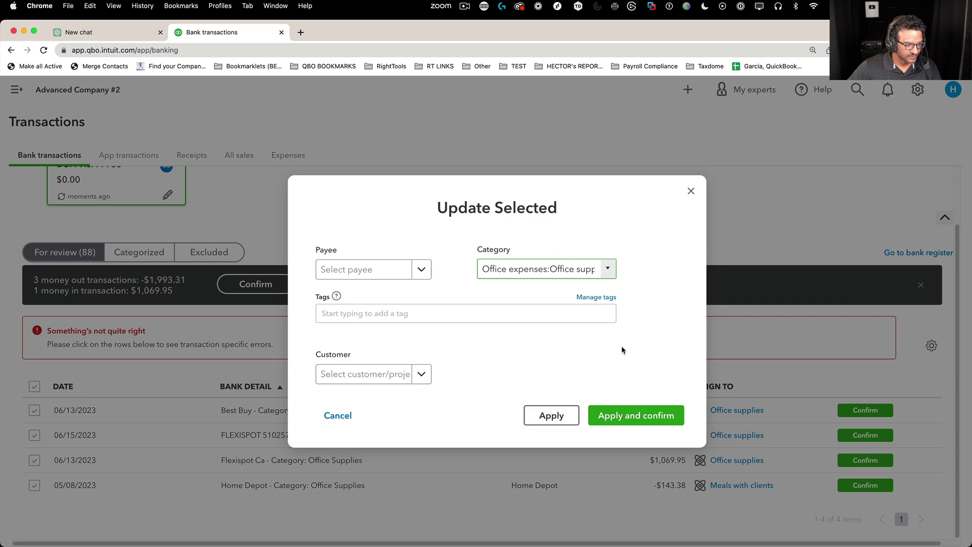
{"action": "left_click", "coordinate": [645, 411]}
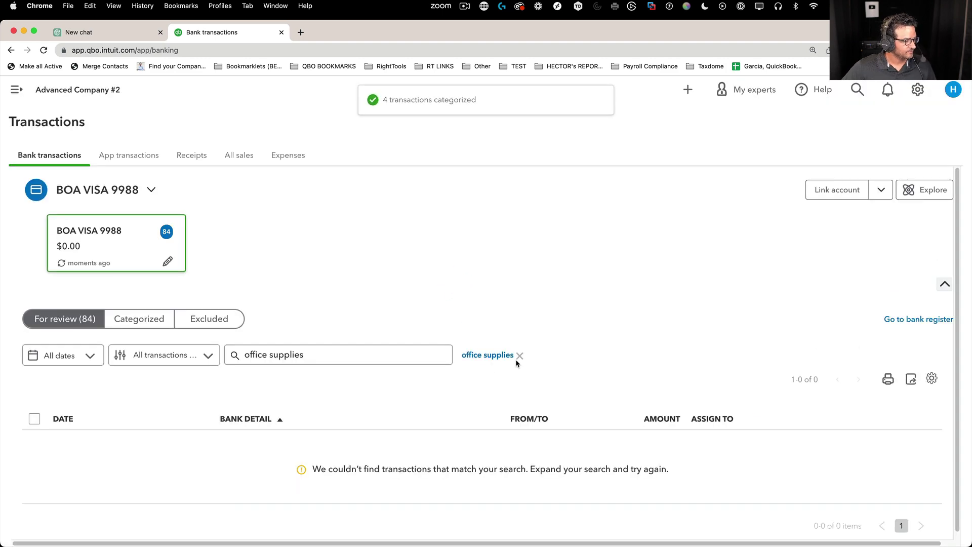
Step: Clear the office supplies filter and filter the transactions for review by "gover"
{"action": "left_click", "coordinate": [518, 355]}
{"action": "scroll", "coordinate": [409, 358], "scroll_direction": "down", "scroll_amount": 5}
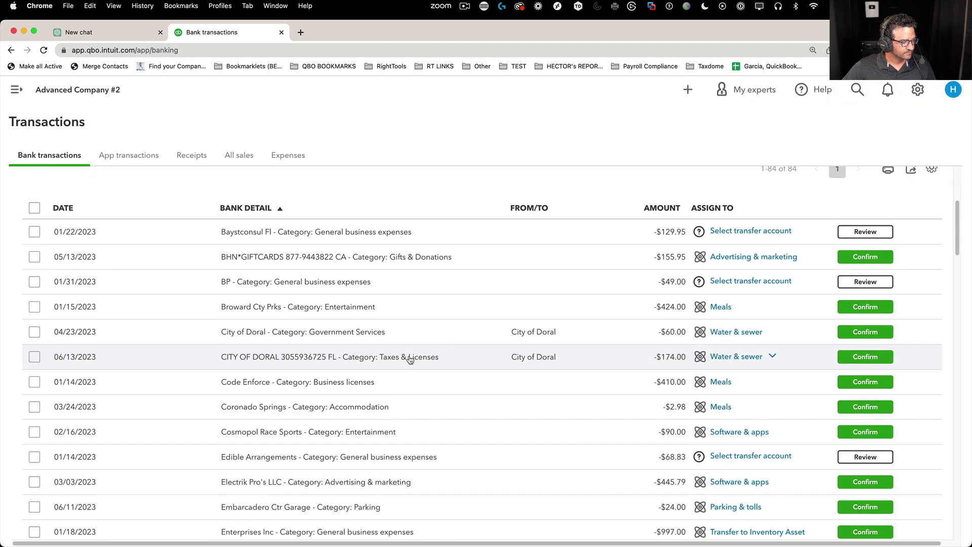
{"action": "scroll", "coordinate": [373, 342], "scroll_direction": "up", "scroll_amount": 2}
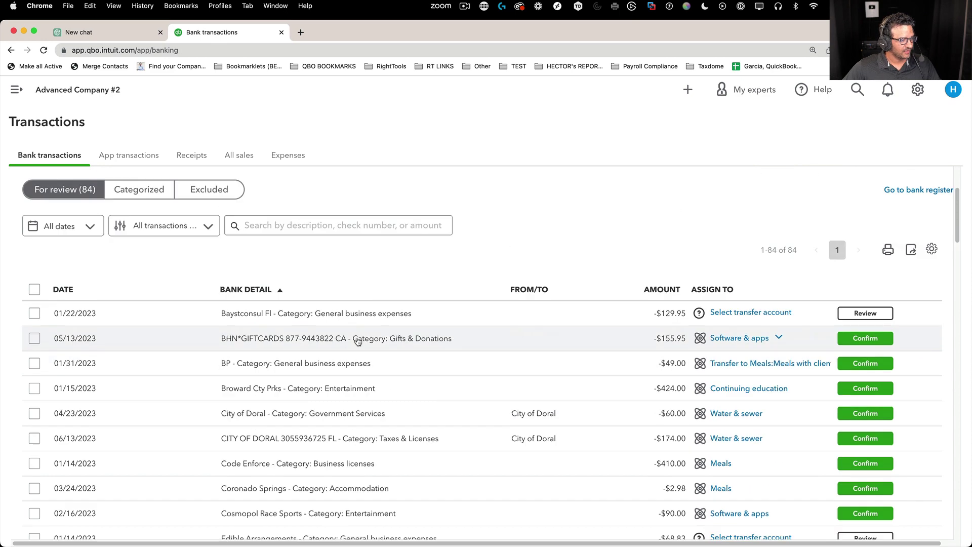
{"action": "left_click", "coordinate": [291, 234]}
{"action": "type", "text": "gover"}
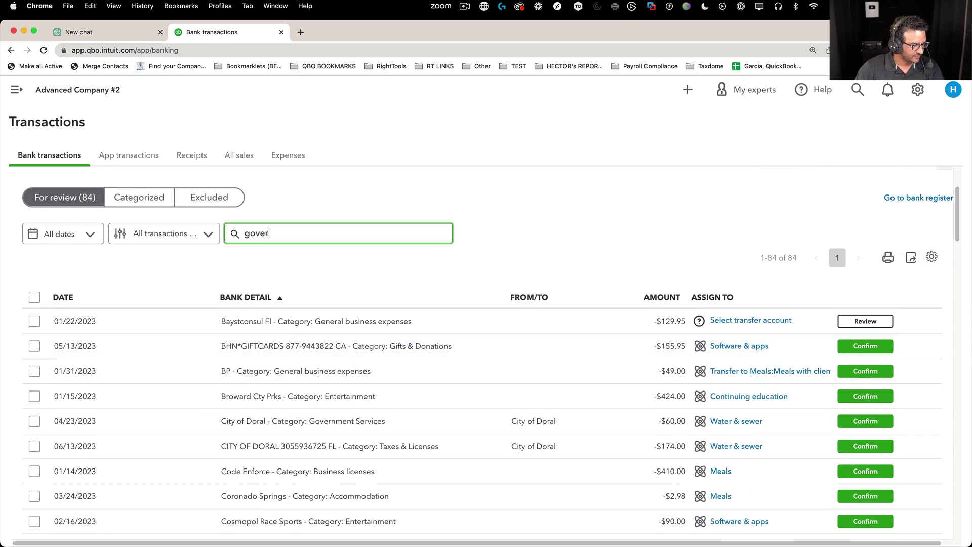
{"action": "key", "text": "Return"}
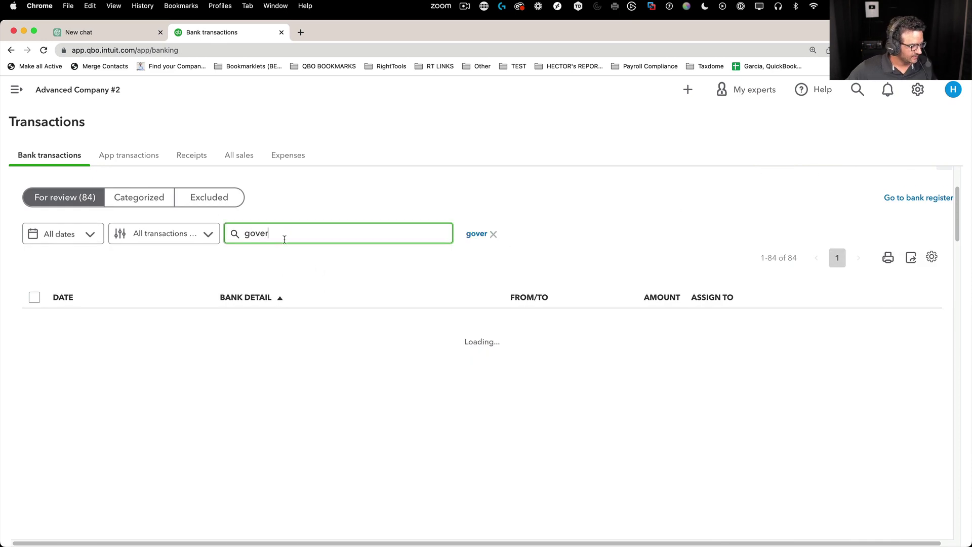
Step: Select all the filtered government transactions for a bulk update and search the categories for "gove"
{"action": "left_click", "coordinate": [34, 418]}
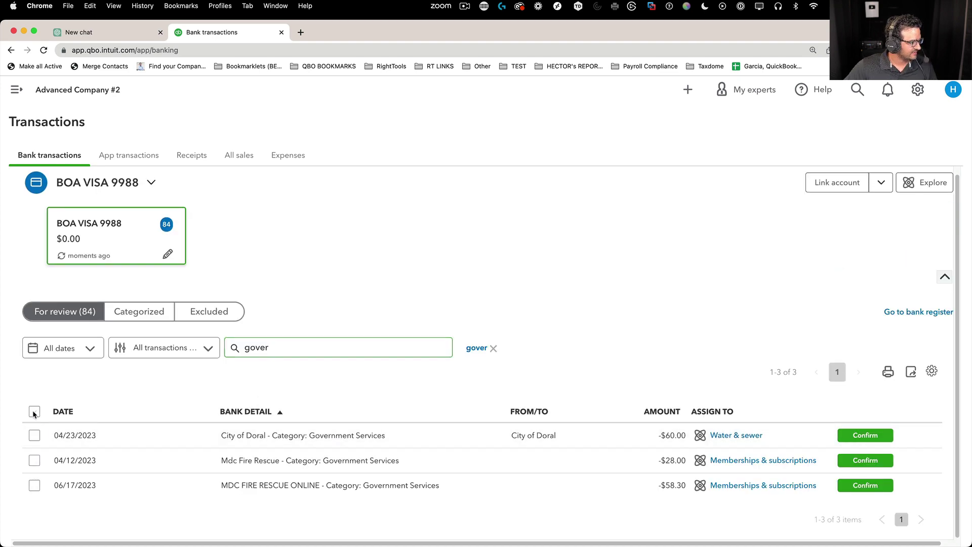
{"action": "left_click", "coordinate": [335, 350]}
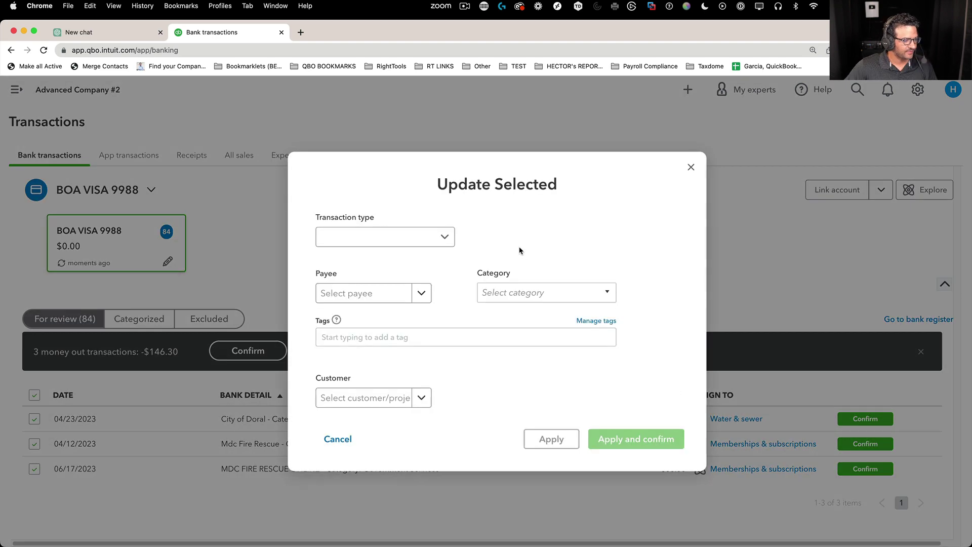
{"action": "left_click", "coordinate": [526, 288]}
{"action": "type", "text": "gove"}
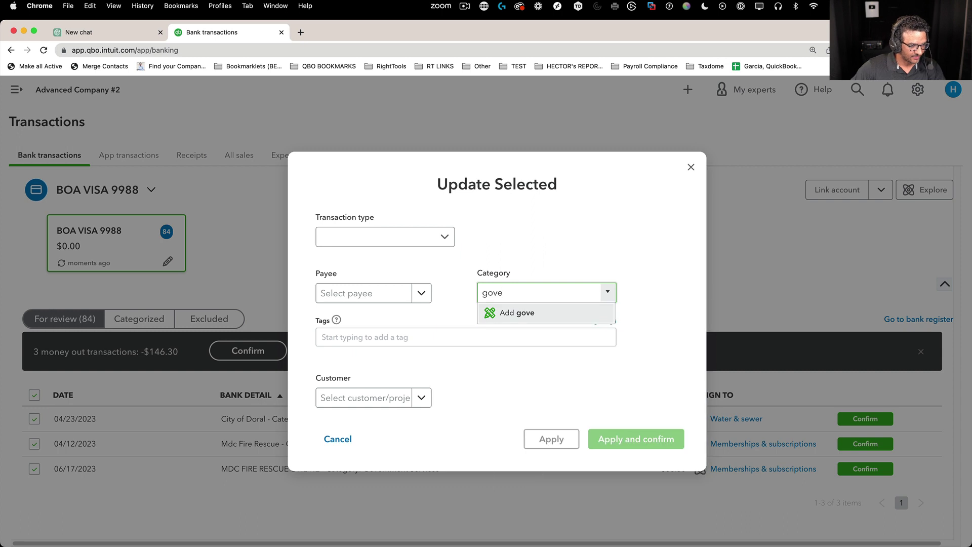
Step: Search the category list for "loc" and for "tax", and look through the matching tax accounts
{"action": "left_click_drag", "start_coordinate": [526, 287], "coordinate": [474, 287]}
{"action": "key", "text": "BackSpace"}
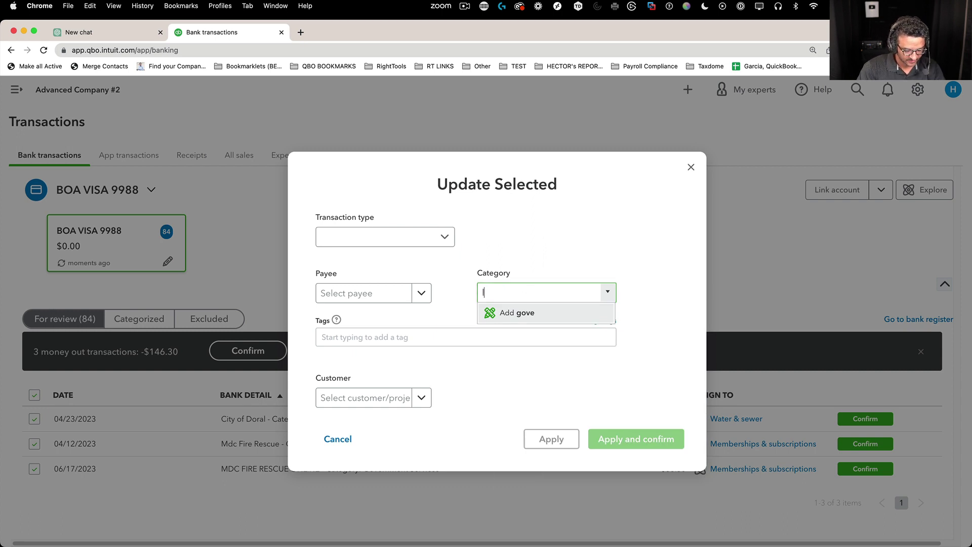
{"action": "type", "text": "loc"}
{"action": "key", "text": "BackSpace"}
{"action": "key", "text": "BackSpace"}
{"action": "key", "text": "BackSpace"}
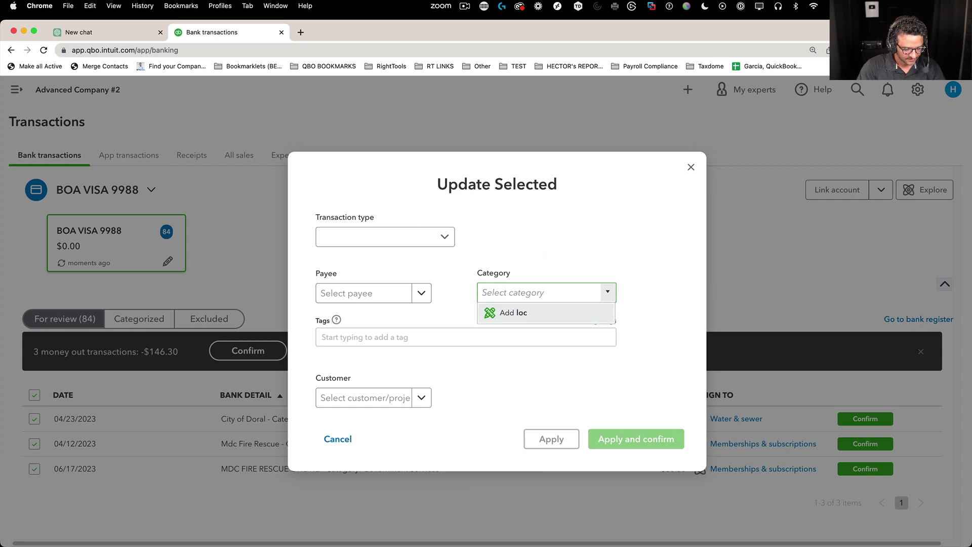
{"action": "type", "text": "tax"}
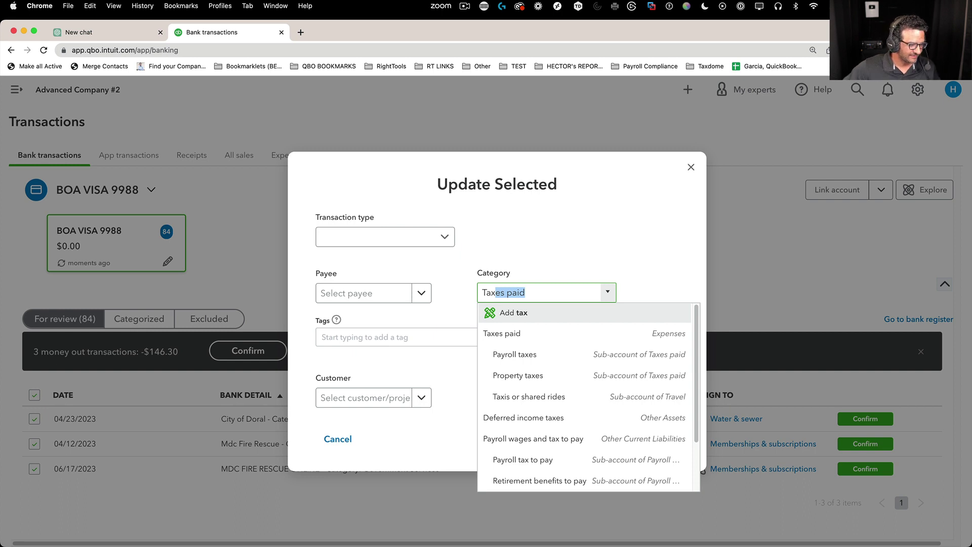
{"action": "scroll", "coordinate": [531, 395], "scroll_direction": "down", "scroll_amount": 2}
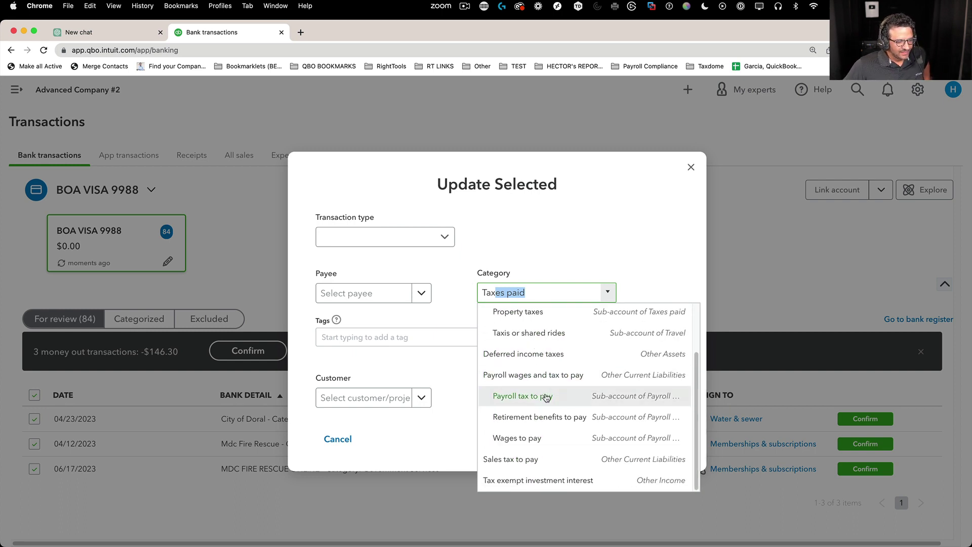
{"action": "scroll", "coordinate": [538, 445], "scroll_direction": "up", "scroll_amount": 2}
{"action": "scroll", "coordinate": [540, 447], "scroll_direction": "down", "scroll_amount": 2}
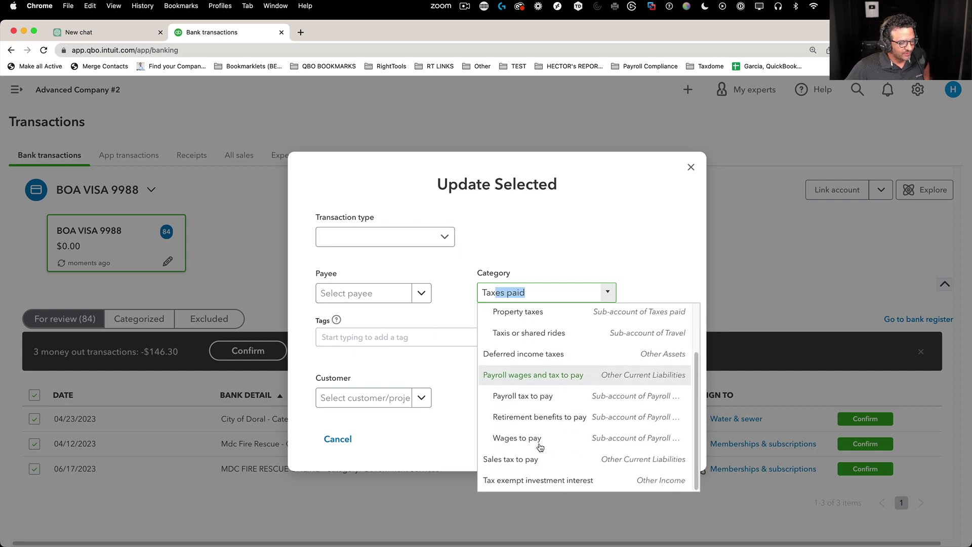
{"action": "scroll", "coordinate": [538, 431], "scroll_direction": "up", "scroll_amount": 3}
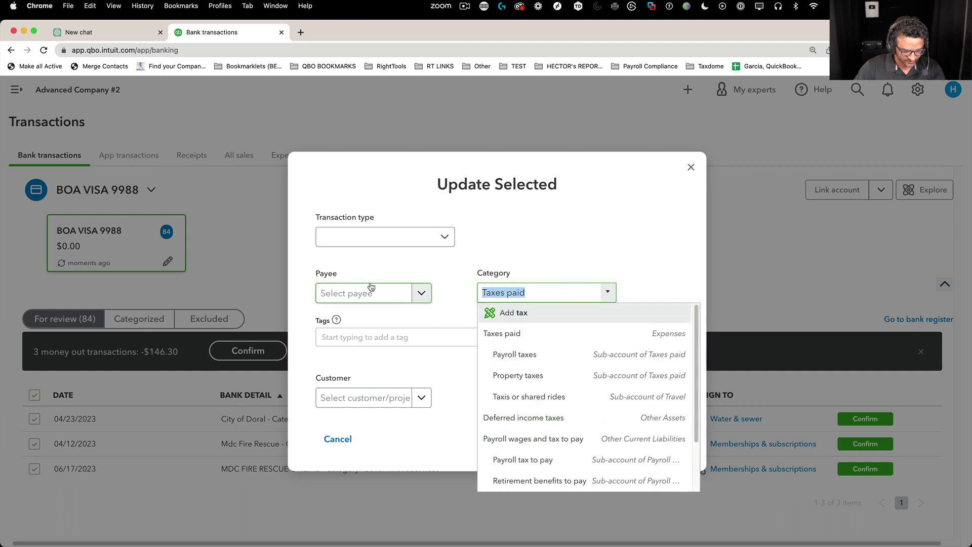
Step: Add a new category named "*Government Services" from the bulk update, correcting the spelling of its name
{"action": "type", "text": "*(Goverment Se"}
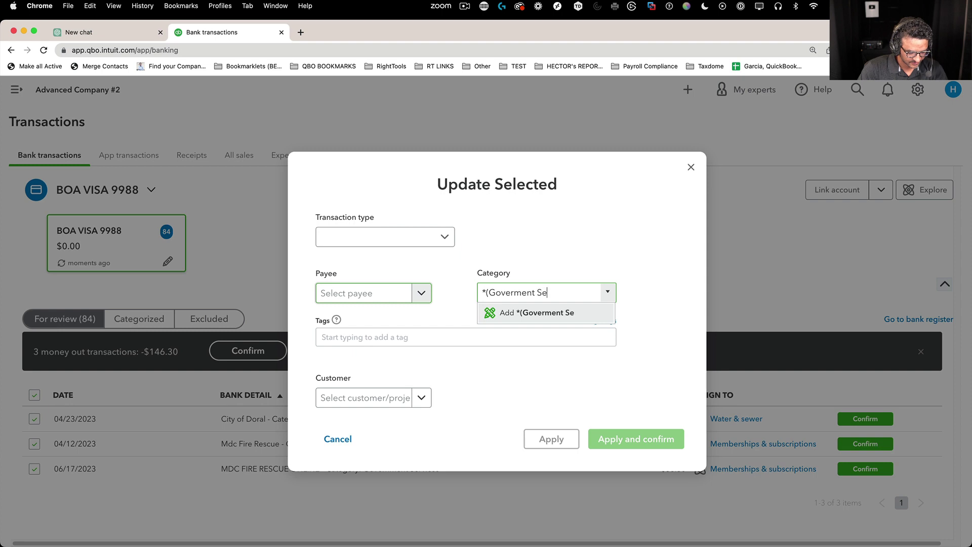
{"action": "type", "text": "rvices"}
{"action": "left_click", "coordinate": [487, 292]}
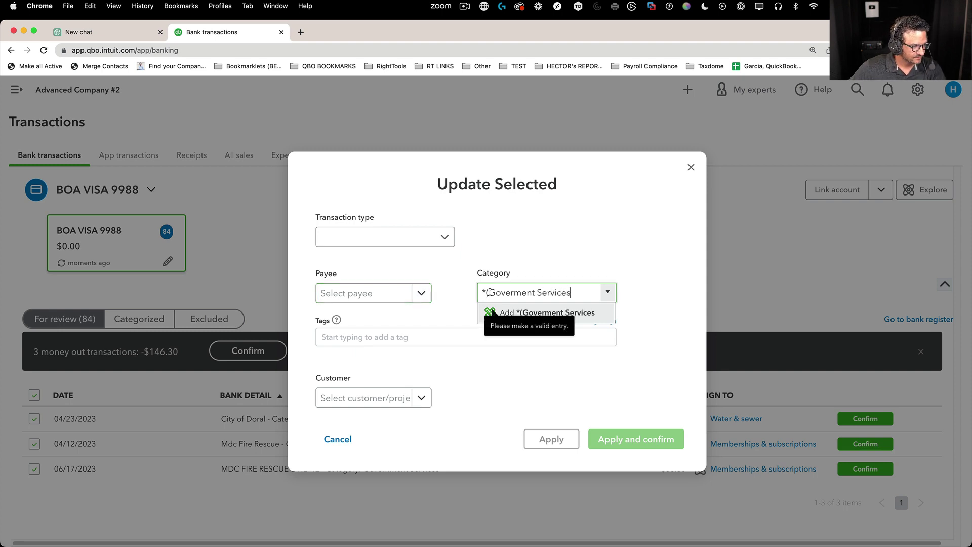
{"action": "key", "text": "BackSpace"}
{"action": "left_click", "coordinate": [494, 311]}
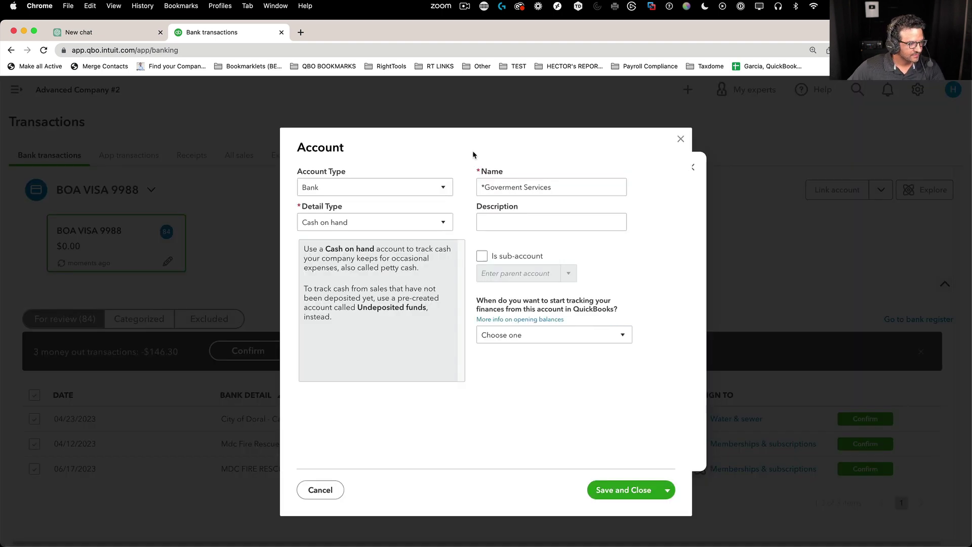
{"action": "left_click", "coordinate": [506, 189]}
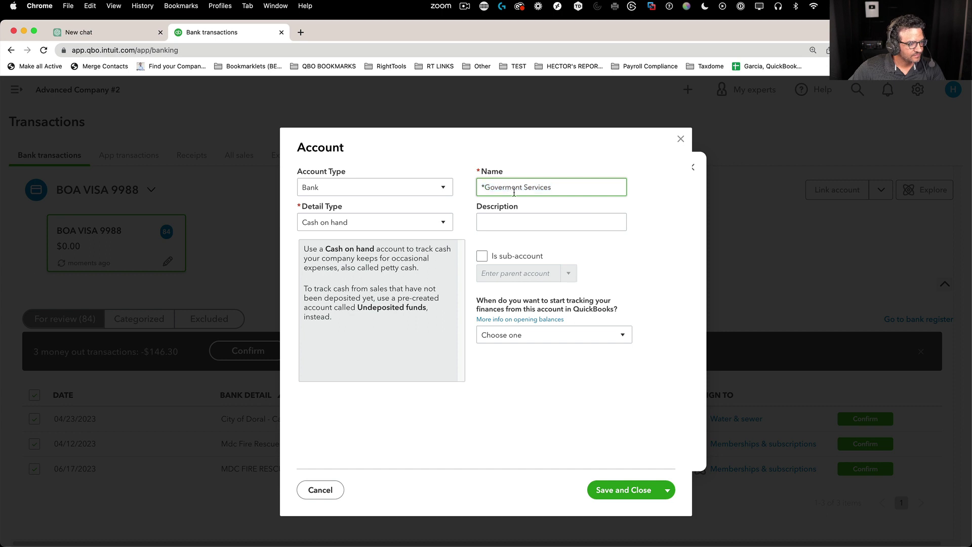
{"action": "type", "text": "n"}
Step: Save the new category as an Other Expense account and apply it with confirmation to the selected transactions
{"action": "left_click", "coordinate": [360, 189]}
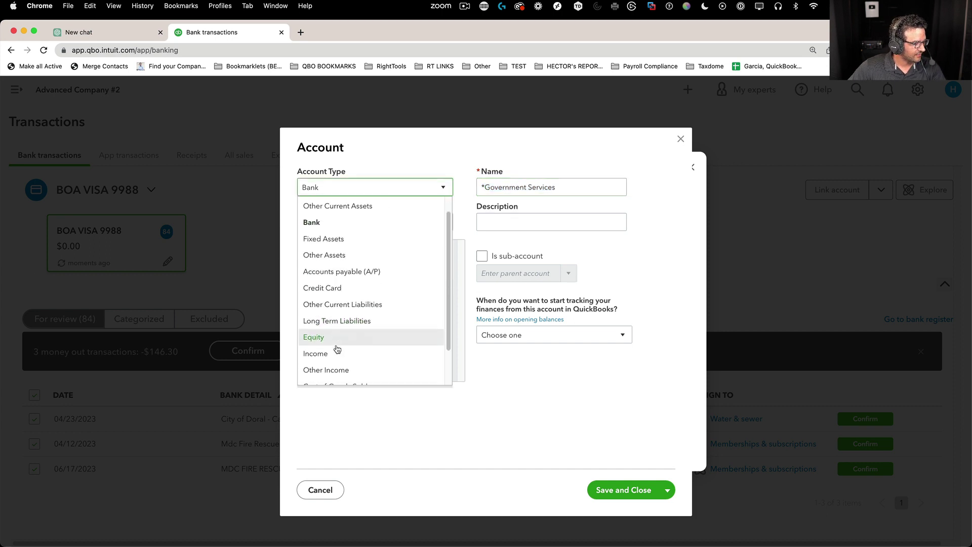
{"action": "scroll", "coordinate": [355, 344], "scroll_direction": "down", "scroll_amount": 3}
{"action": "left_click", "coordinate": [336, 376]}
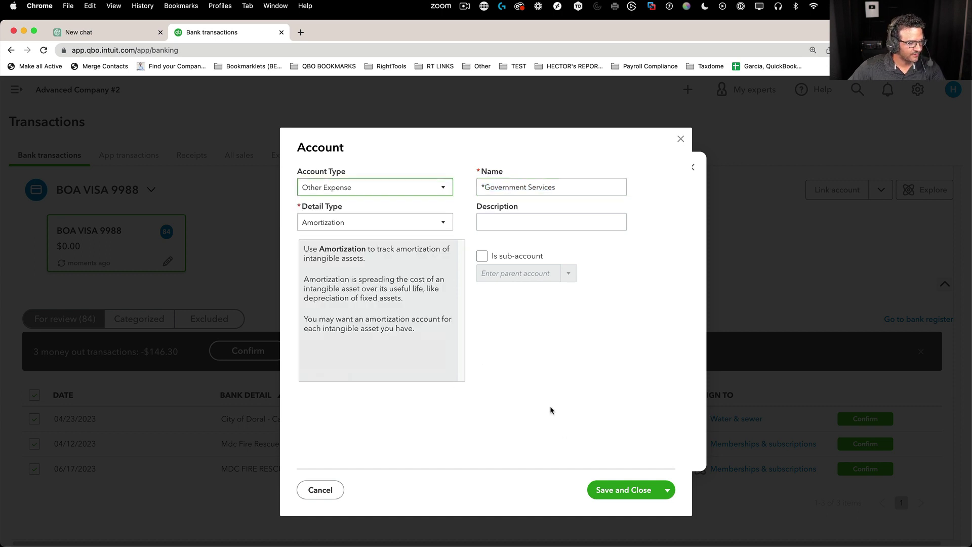
{"action": "left_click", "coordinate": [628, 489]}
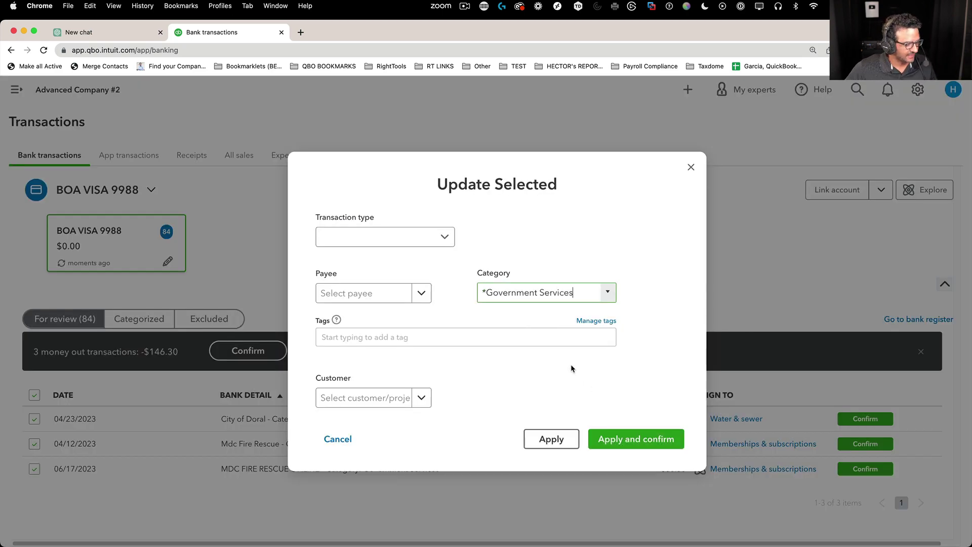
{"action": "left_click", "coordinate": [641, 443]}
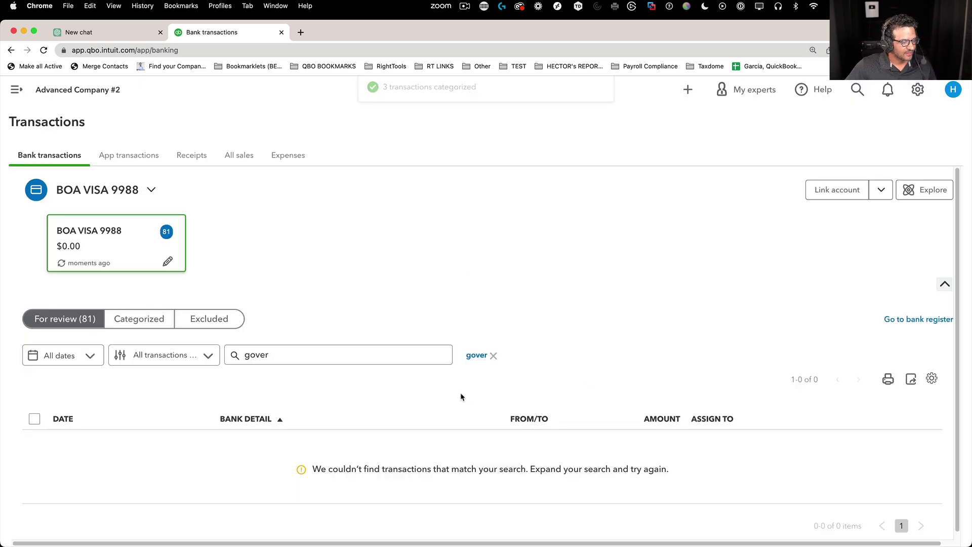
Step: Clear the government filter and filter the transactions for review by "enter"
{"action": "left_click", "coordinate": [493, 356]}
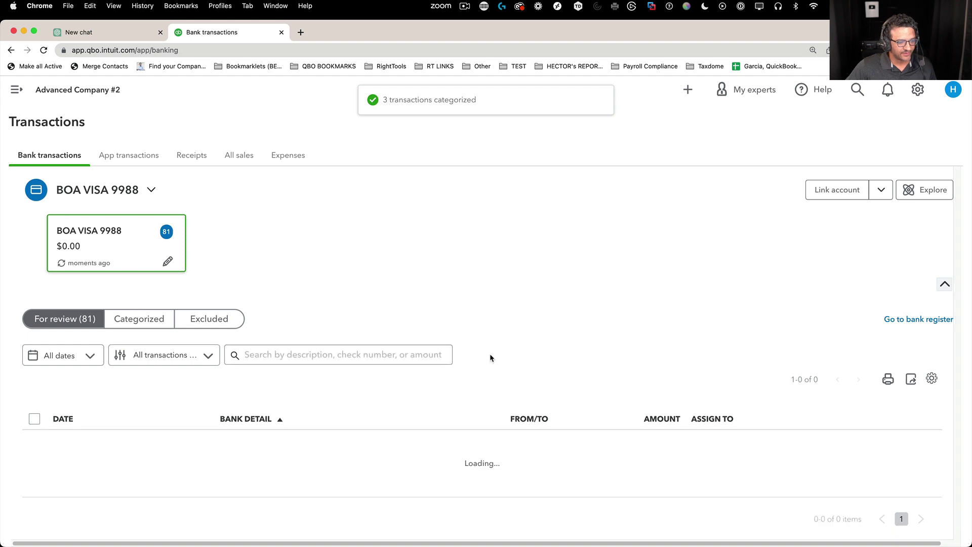
{"action": "scroll", "coordinate": [393, 359], "scroll_direction": "down", "scroll_amount": 3}
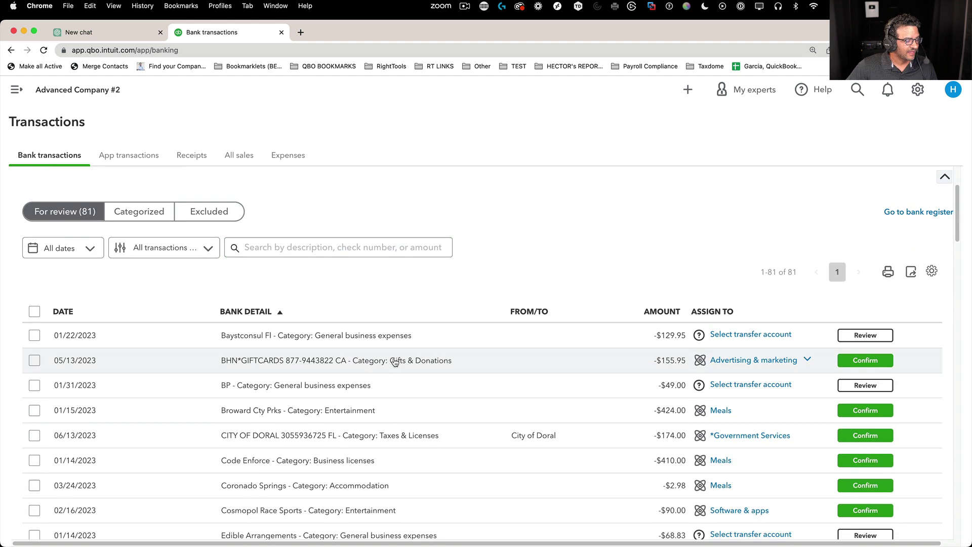
{"action": "left_click", "coordinate": [283, 228]}
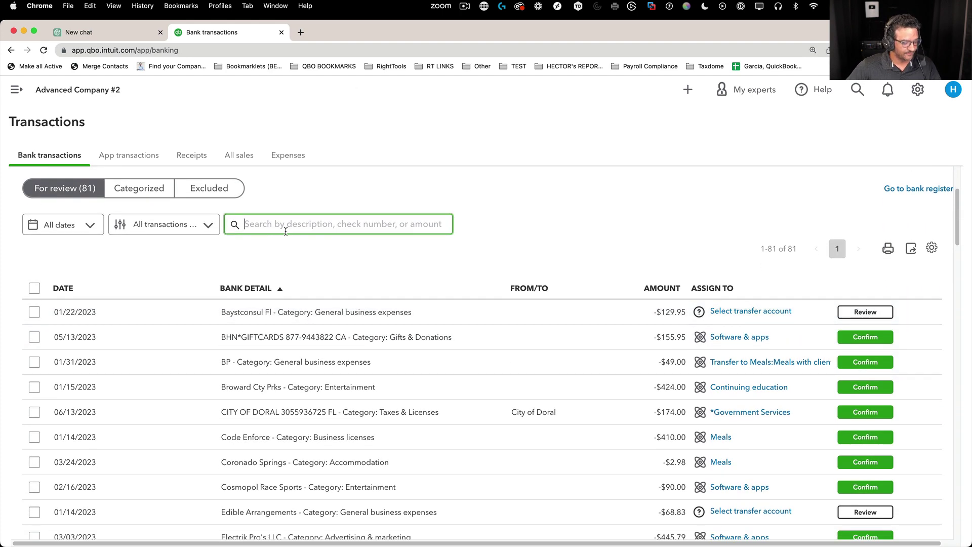
{"action": "type", "text": "enter"}
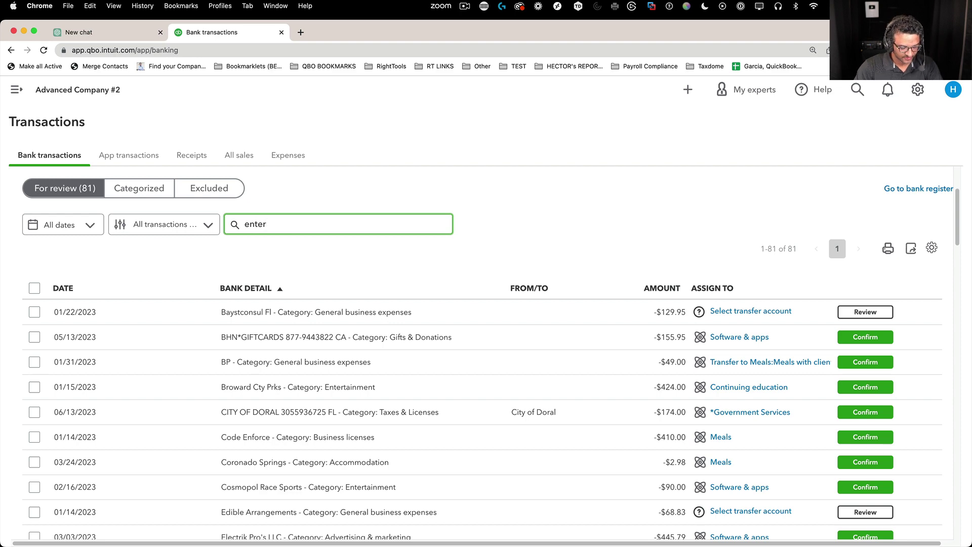
{"action": "key", "text": "Return"}
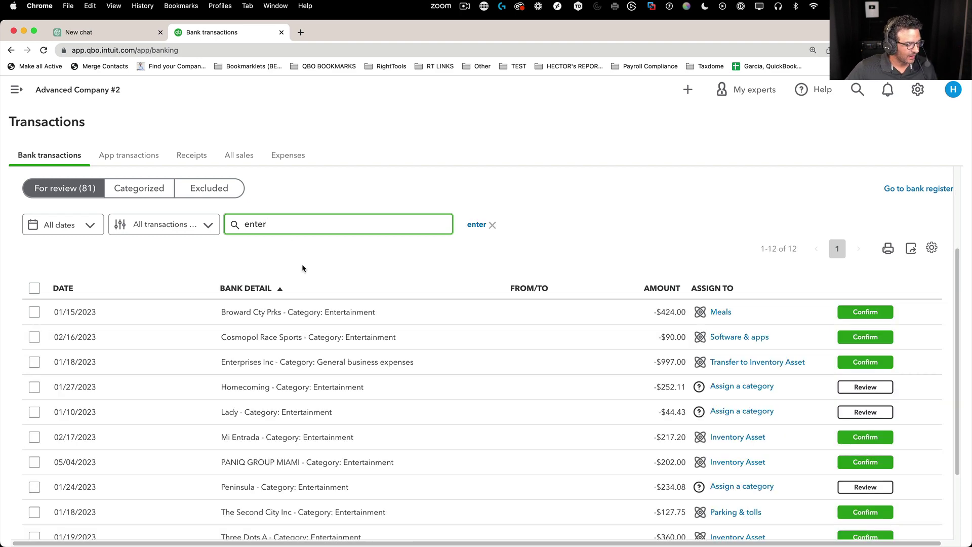
Step: Review the filtered transactions, then select them all and apply the Entertainment category with confirmation
{"action": "scroll", "coordinate": [367, 350], "scroll_direction": "down", "scroll_amount": 2}
{"action": "scroll", "coordinate": [366, 350], "scroll_direction": "up", "scroll_amount": 4}
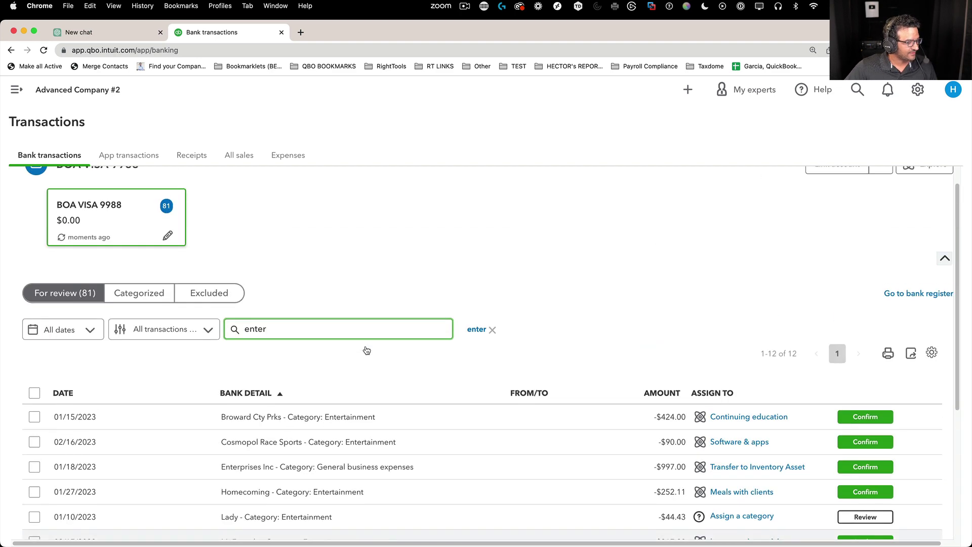
{"action": "left_click", "coordinate": [34, 393]}
{"action": "scroll", "coordinate": [438, 368], "scroll_direction": "down", "scroll_amount": 4}
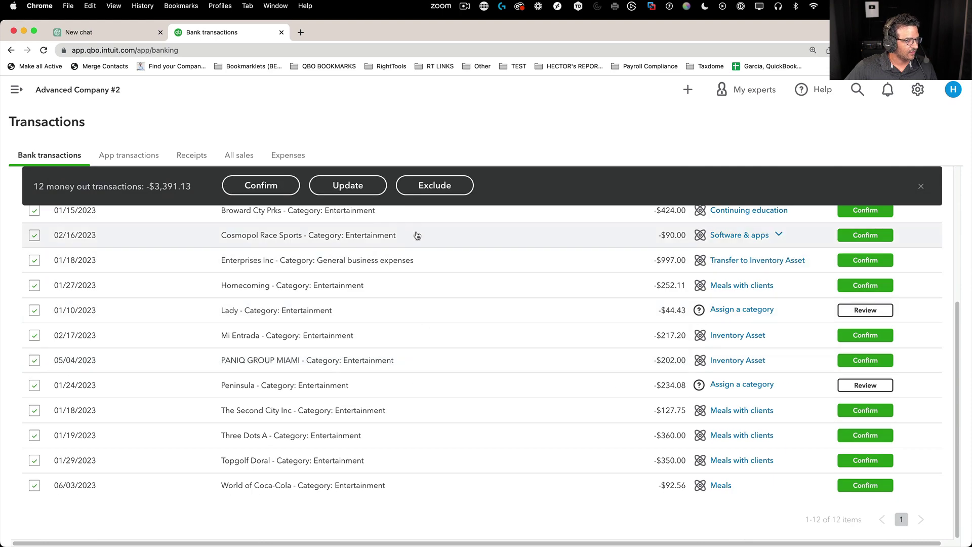
{"action": "left_click", "coordinate": [349, 185]}
{"action": "left_click", "coordinate": [549, 293]}
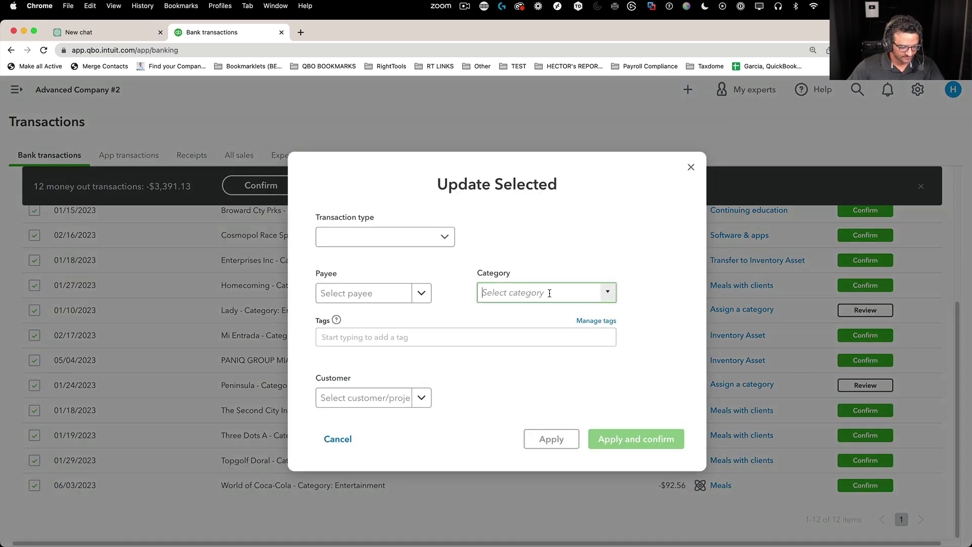
{"action": "type", "text": "enter"}
{"action": "left_click", "coordinate": [538, 333]}
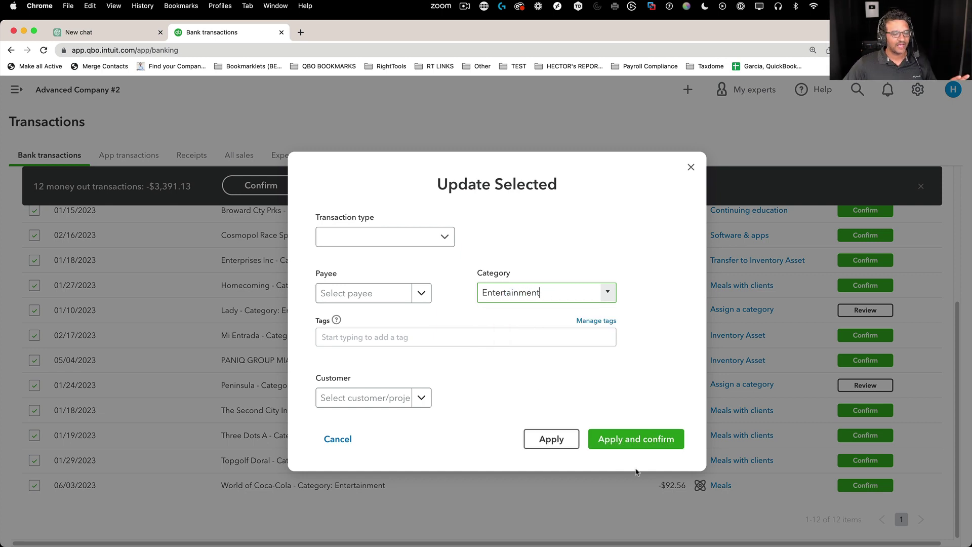
{"action": "left_click", "coordinate": [647, 438]}
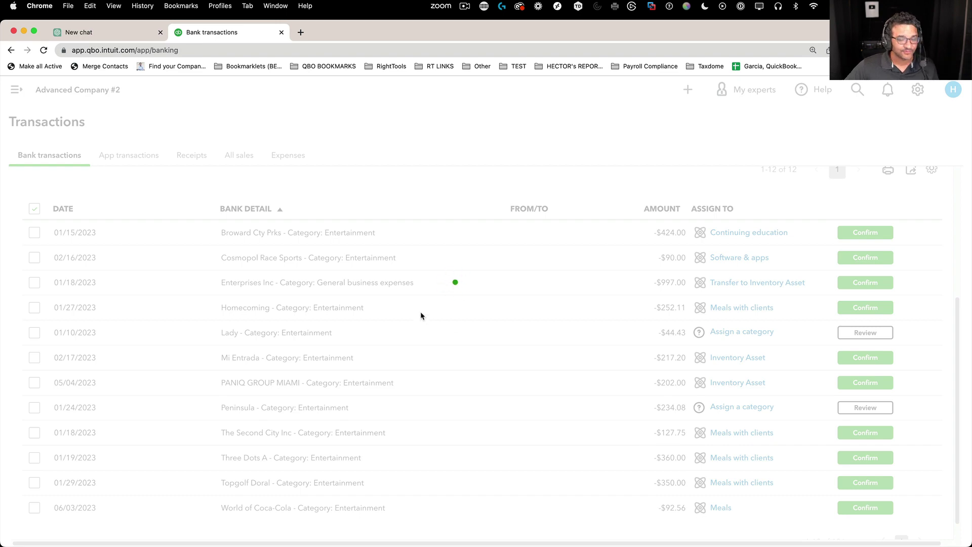
Step: Switch the Enterprises Inc transaction from a transfer to a categorized expense and assign it the General business expenses category
{"action": "scroll", "coordinate": [419, 395], "scroll_direction": "down", "scroll_amount": 2}
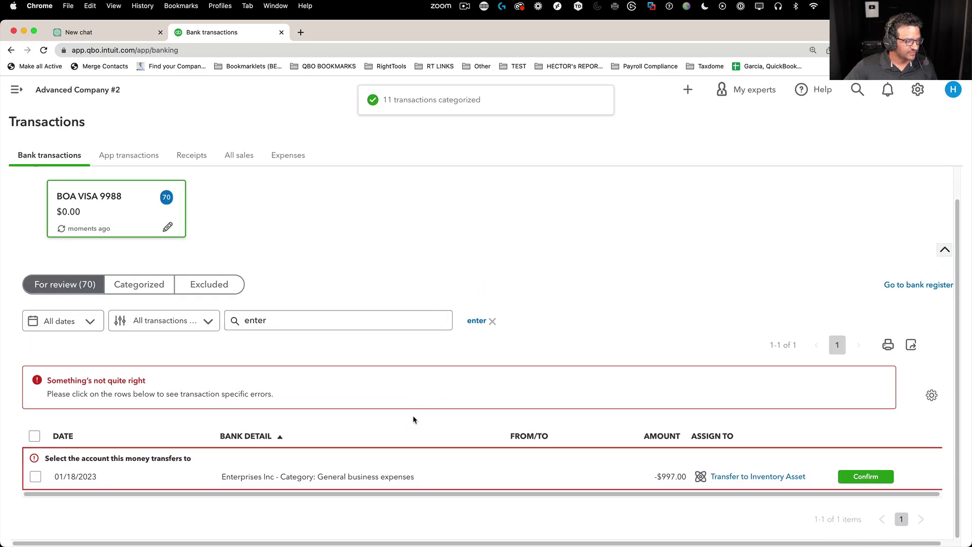
{"action": "left_click", "coordinate": [347, 479]}
{"action": "scroll", "coordinate": [508, 476], "scroll_direction": "down", "scroll_amount": 3}
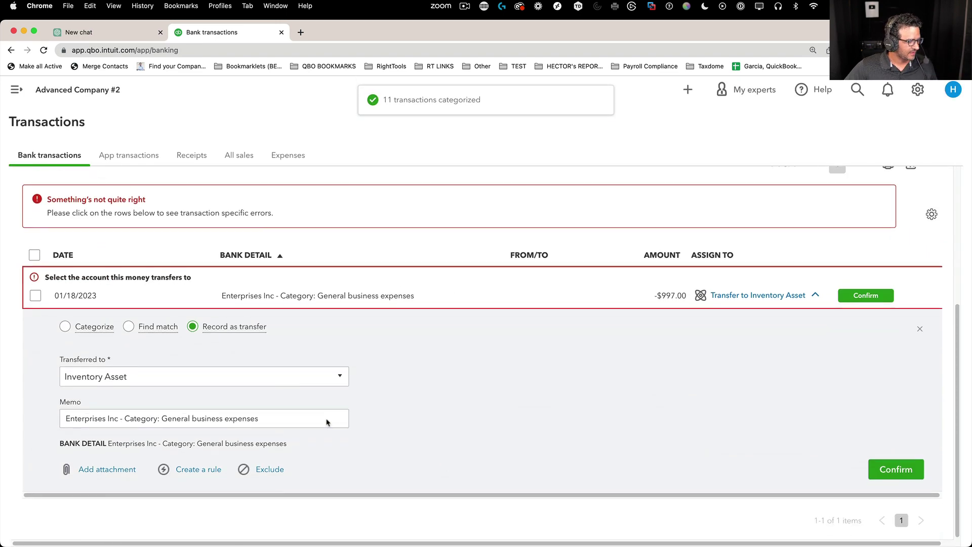
{"action": "left_click", "coordinate": [64, 326]}
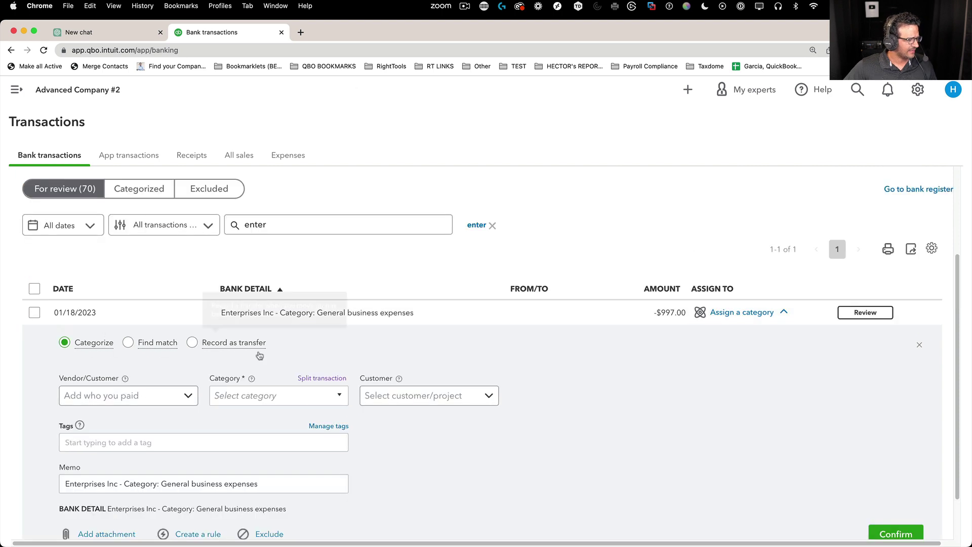
{"action": "left_click", "coordinate": [259, 401]}
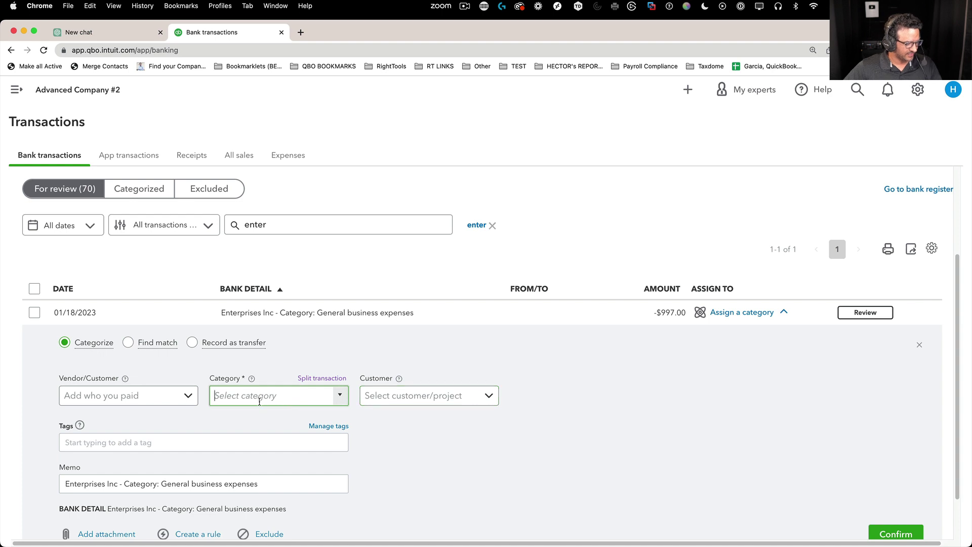
{"action": "type", "text": "gene"}
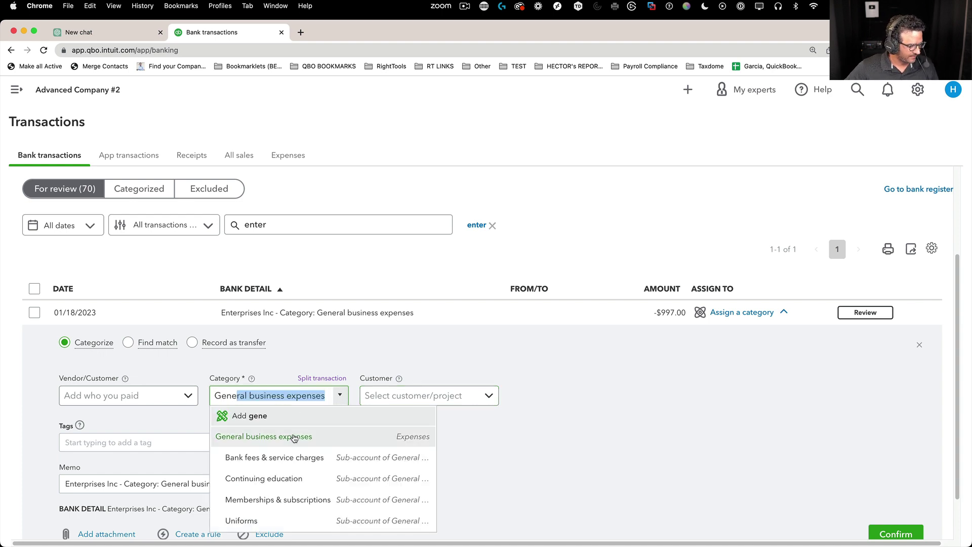
{"action": "left_click", "coordinate": [293, 435]}
Step: Set the vendor of the open transaction to Enterprises Inc and confirm it
{"action": "left_click", "coordinate": [108, 400]}
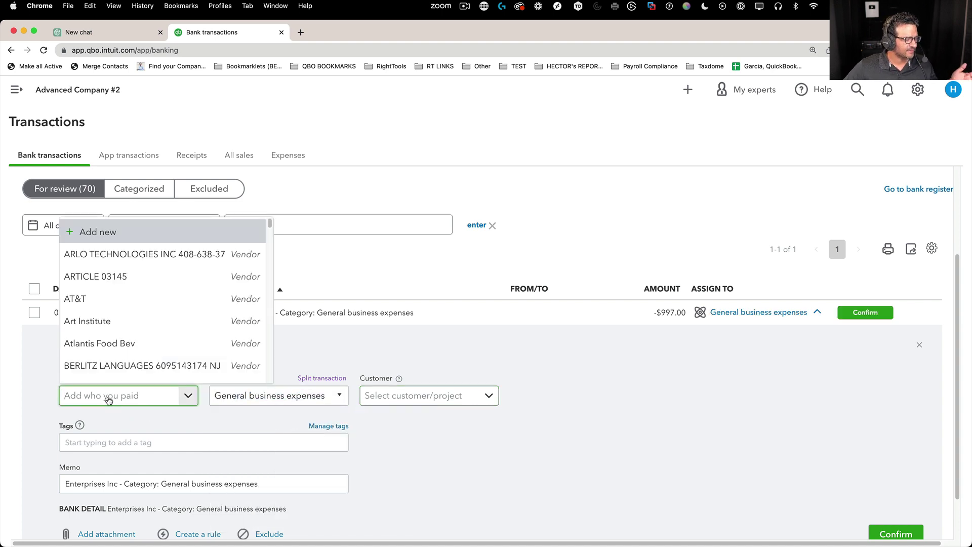
{"action": "left_click", "coordinate": [555, 426]}
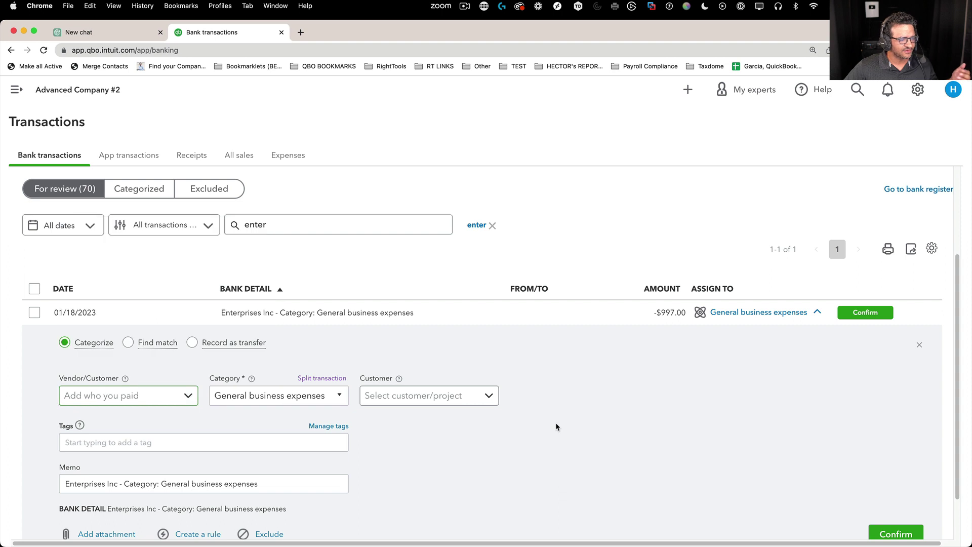
{"action": "left_click", "coordinate": [121, 396]}
{"action": "type", "text": "enter"}
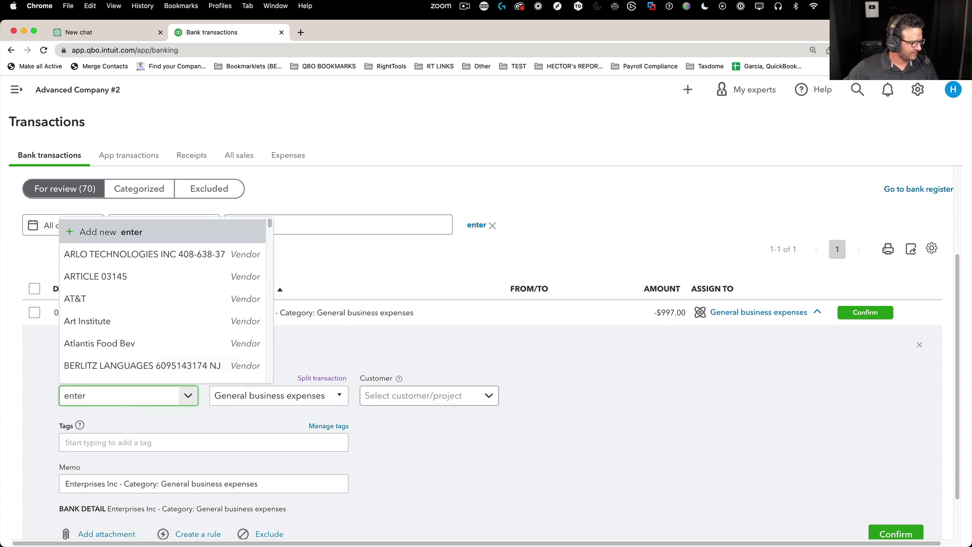
{"action": "left_click", "coordinate": [106, 373]}
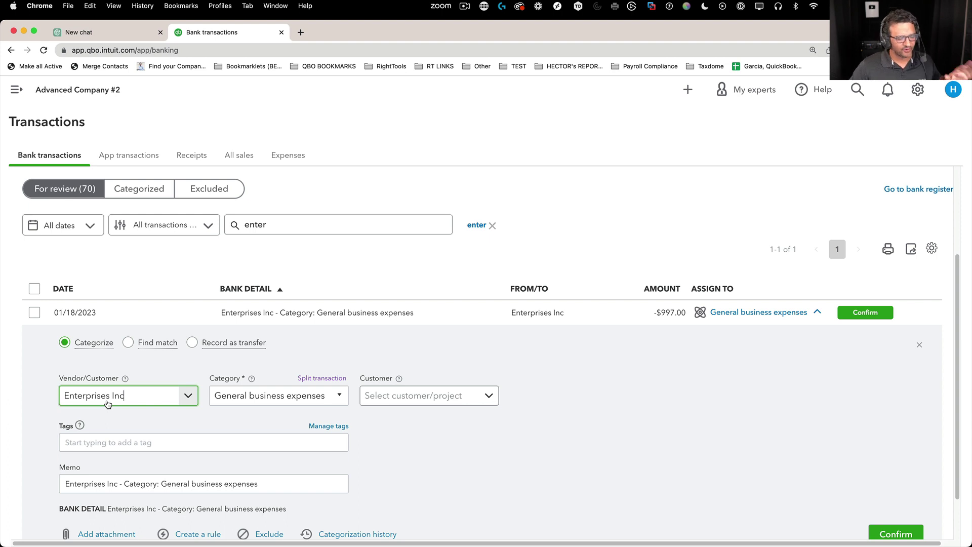
{"action": "left_click", "coordinate": [892, 534]}
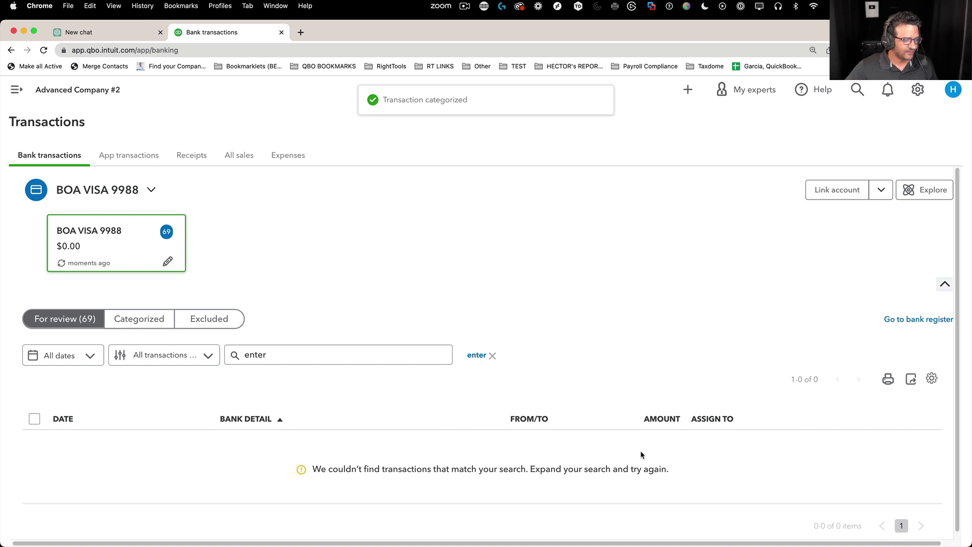
Step: Clear the "enter" filter and filter the transactions for review by "gift"
{"action": "left_click", "coordinate": [489, 356]}
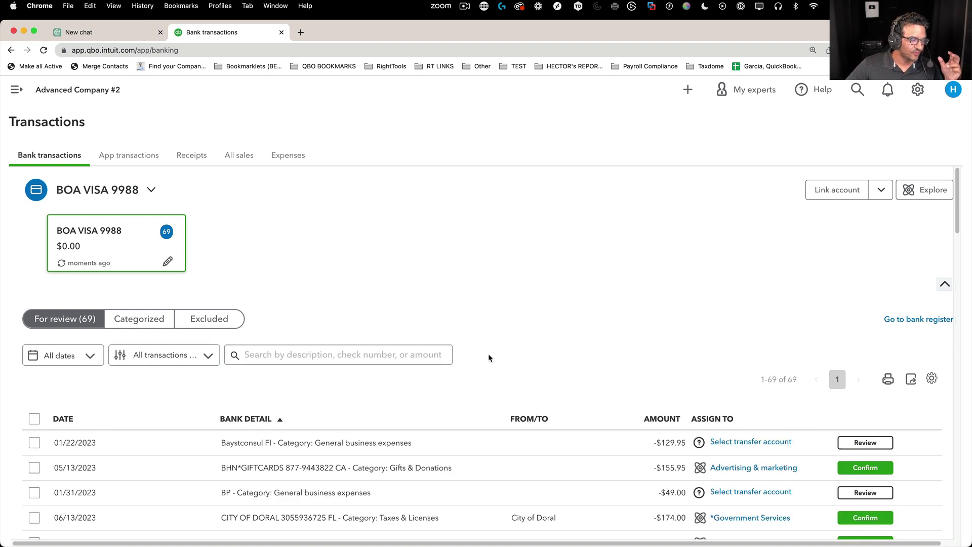
{"action": "scroll", "coordinate": [489, 375], "scroll_direction": "down", "scroll_amount": 2}
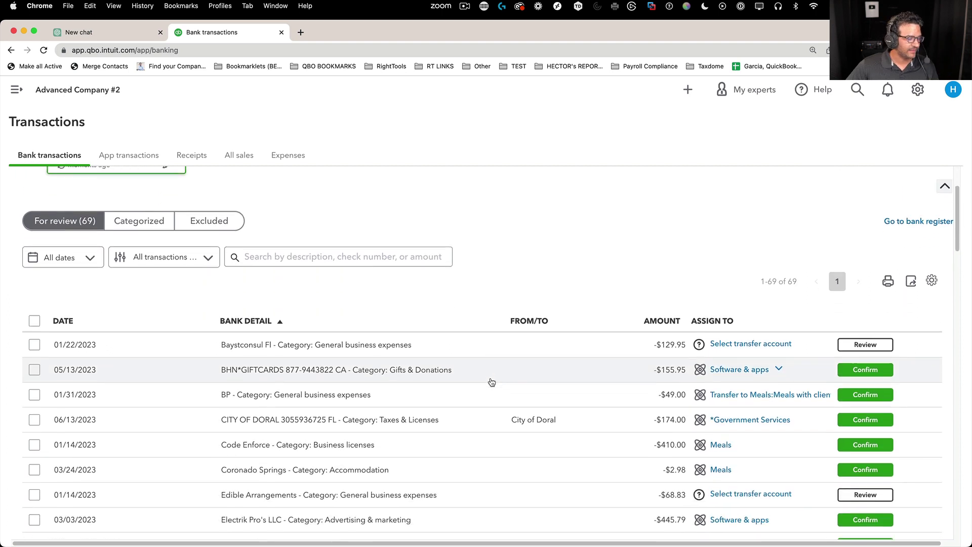
{"action": "left_click", "coordinate": [306, 247]}
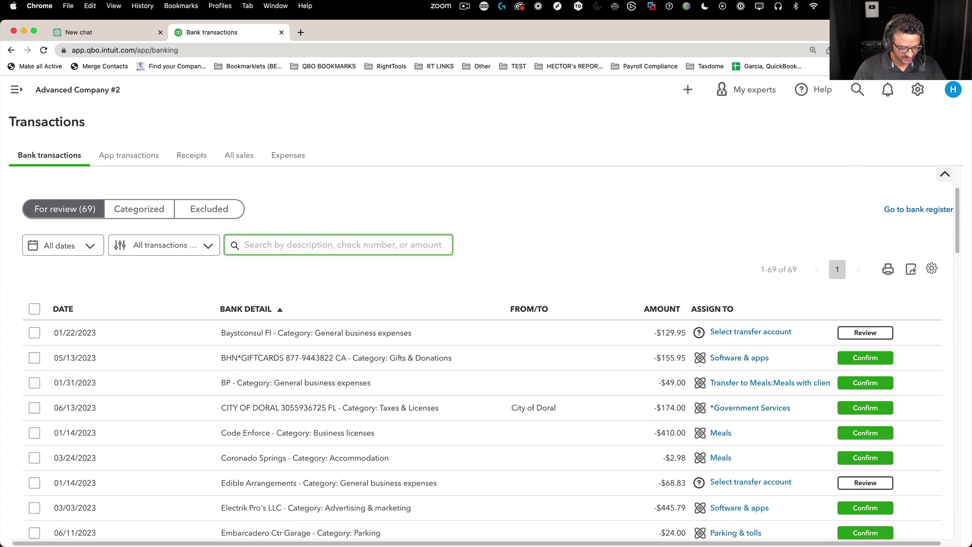
{"action": "type", "text": "gift"}
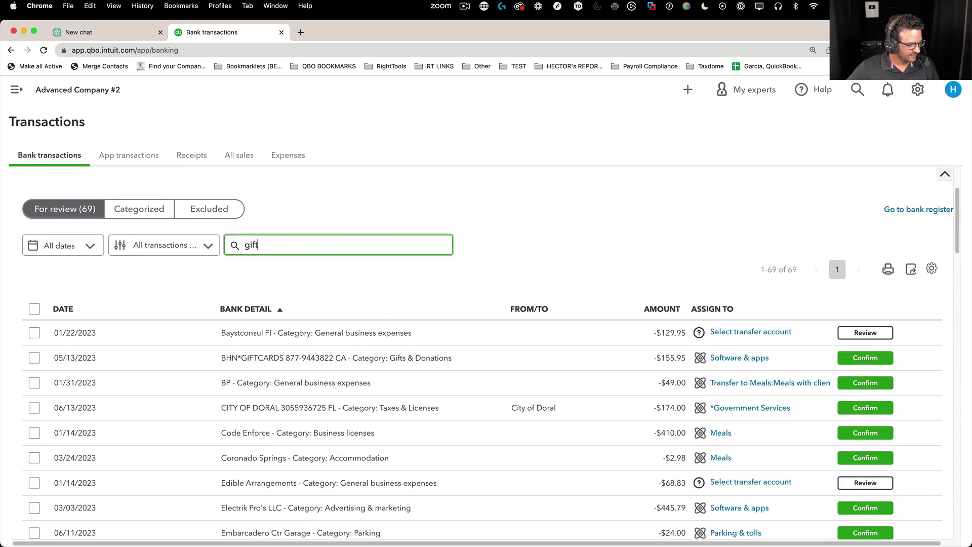
{"action": "key", "text": "Return"}
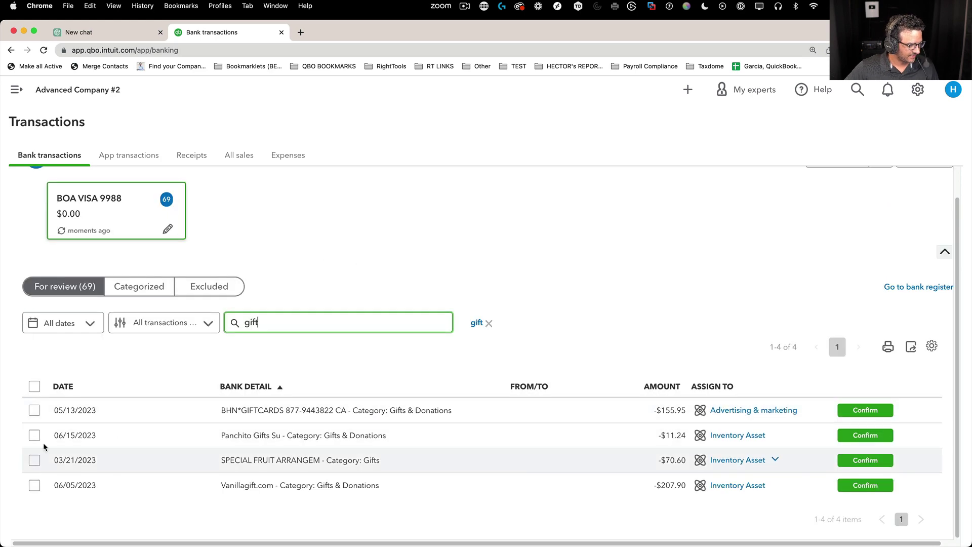
Step: Select all the filtered gift transactions and apply the *Gifts & Donations category with confirmation
{"action": "left_click", "coordinate": [33, 386]}
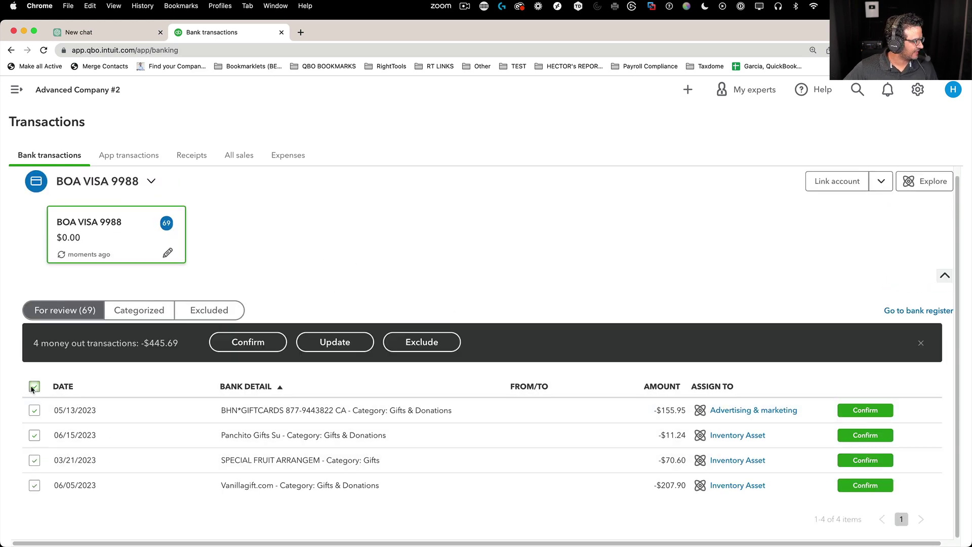
{"action": "left_click", "coordinate": [335, 342]}
{"action": "left_click", "coordinate": [544, 286]}
{"action": "type", "text": "gif"}
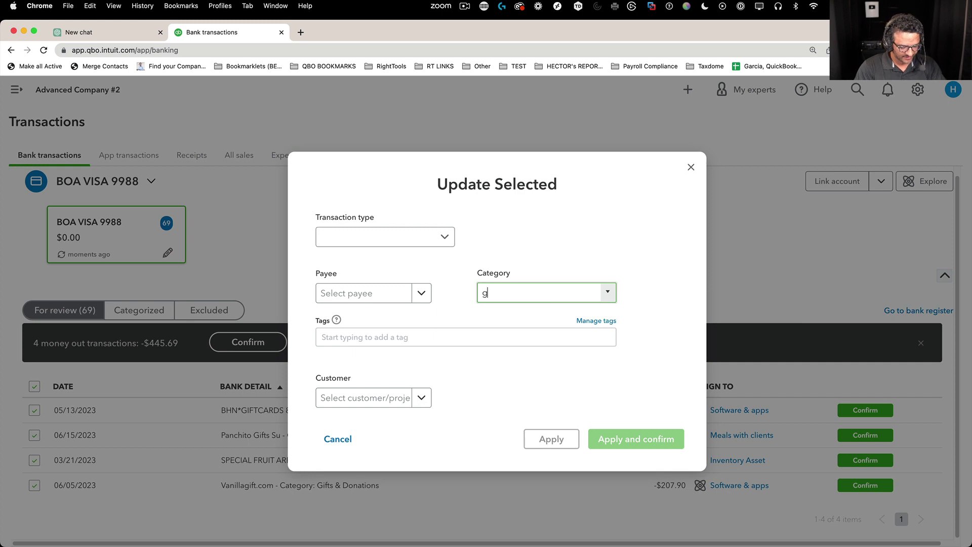
{"action": "left_click", "coordinate": [516, 333]}
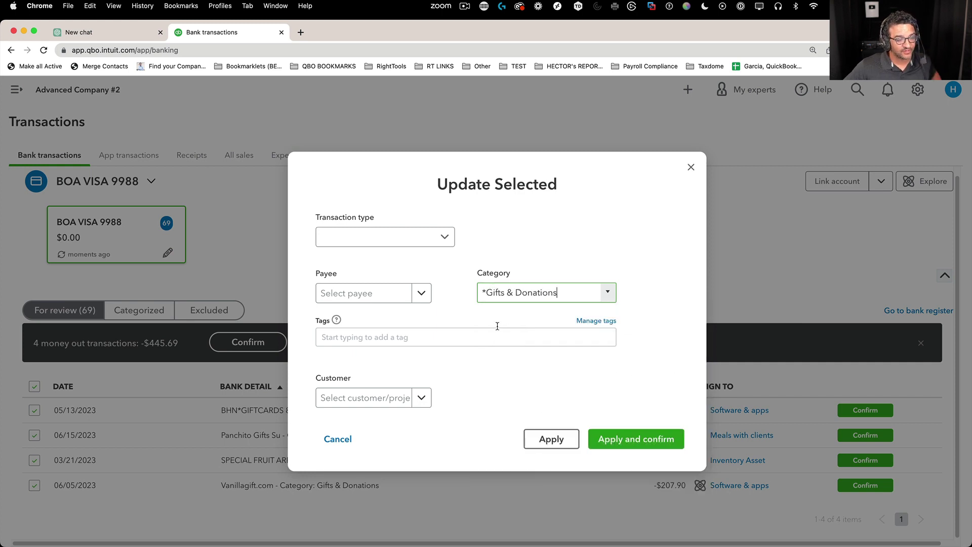
{"action": "left_click", "coordinate": [639, 439]}
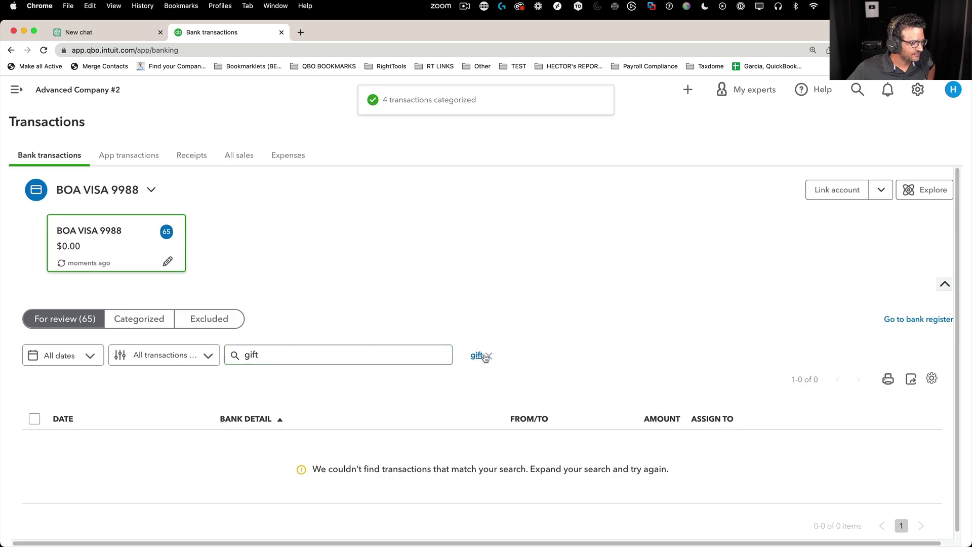
Step: Clear the "gift" filter and filter the transactions for review by "park"
{"action": "left_click", "coordinate": [488, 356]}
{"action": "left_click", "coordinate": [280, 354]}
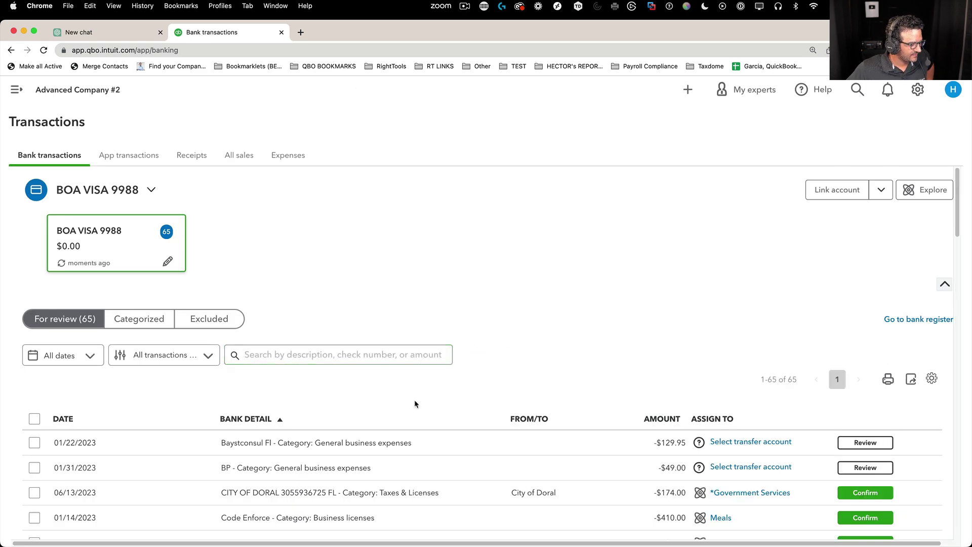
{"action": "scroll", "coordinate": [407, 400], "scroll_direction": "down", "scroll_amount": 5}
{"action": "scroll", "coordinate": [408, 400], "scroll_direction": "up", "scroll_amount": 5}
{"action": "left_click", "coordinate": [275, 273]}
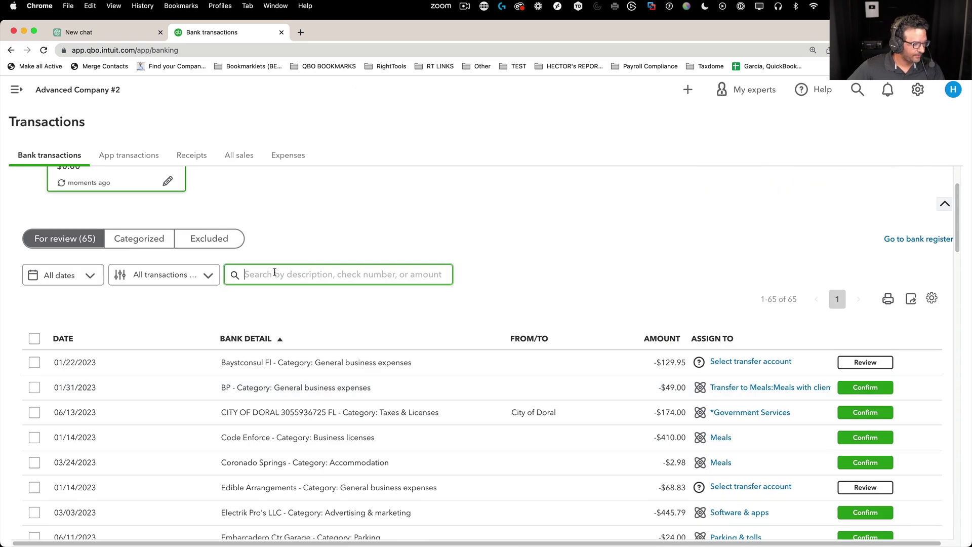
{"action": "type", "text": "park"}
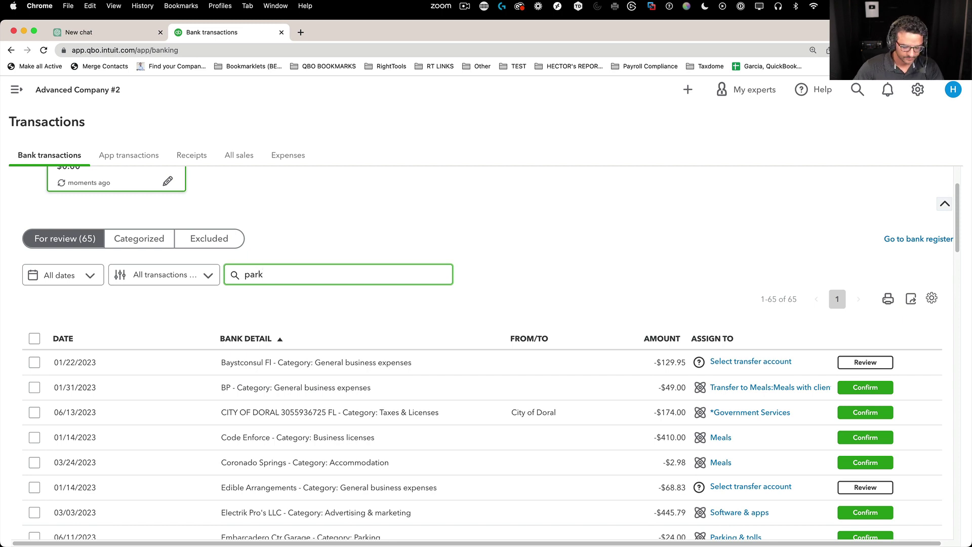
{"action": "key", "text": "Return"}
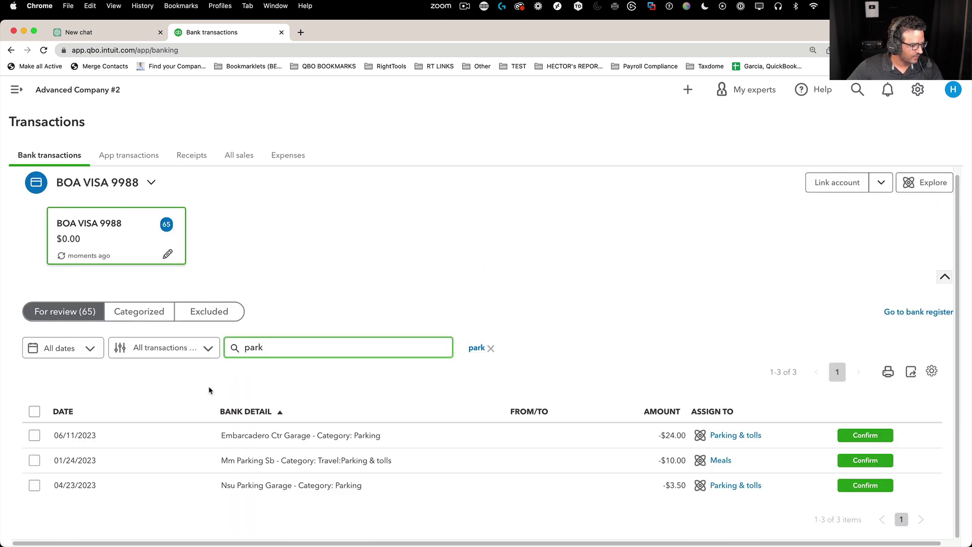
Step: Select all the filtered parking transactions and apply the Parking & tolls sub-category of Vehicle expenses with confirmation
{"action": "left_click", "coordinate": [35, 413]}
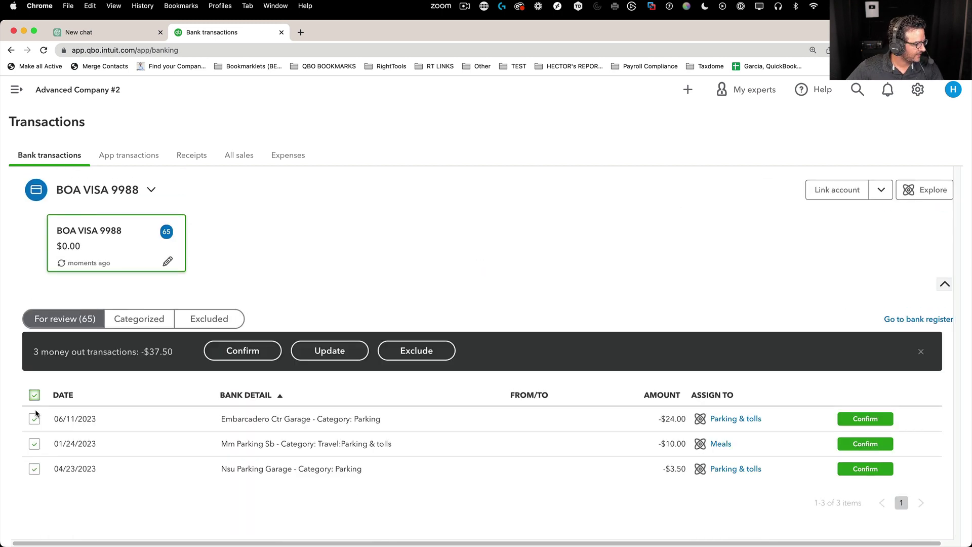
{"action": "left_click", "coordinate": [329, 350]}
{"action": "left_click", "coordinate": [523, 293]}
{"action": "type", "text": "park"}
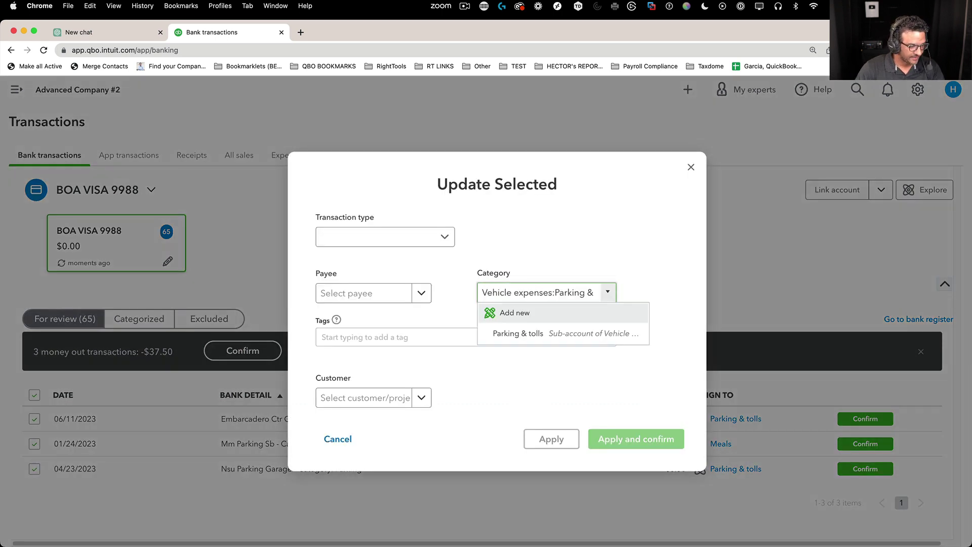
{"action": "left_click", "coordinate": [521, 333]}
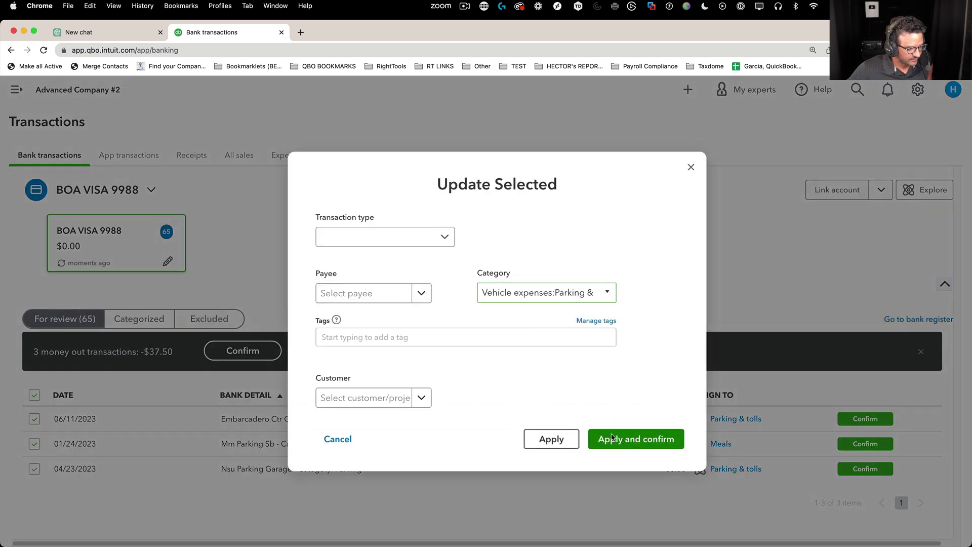
{"action": "left_click", "coordinate": [627, 438]}
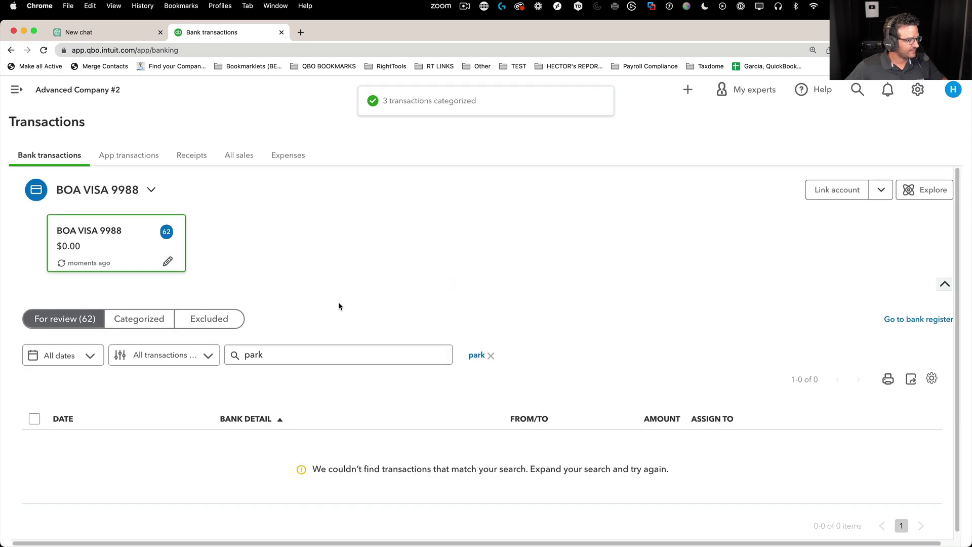
Step: Clear the "park" filter and filter the transactions for review by "taxes"
{"action": "left_click", "coordinate": [492, 356]}
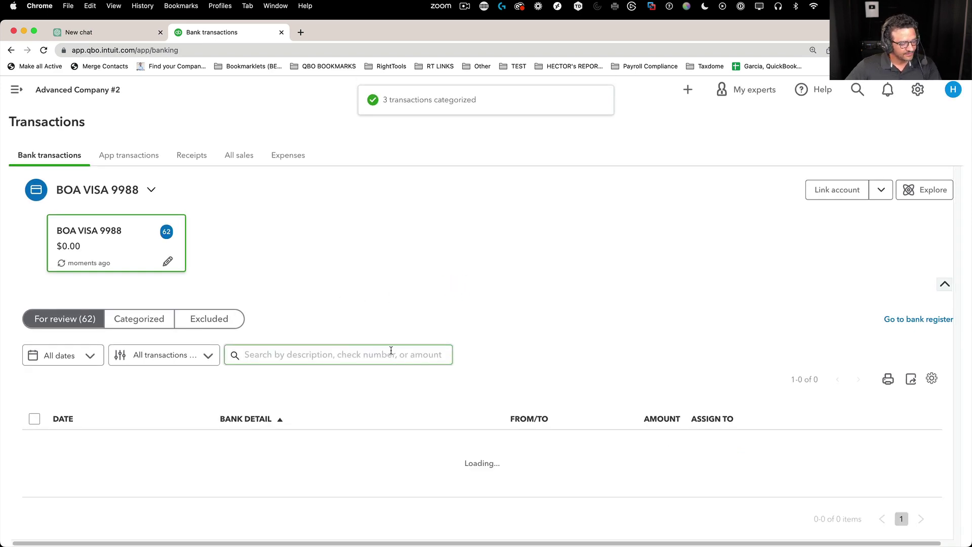
{"action": "scroll", "coordinate": [419, 353], "scroll_direction": "down", "scroll_amount": 5}
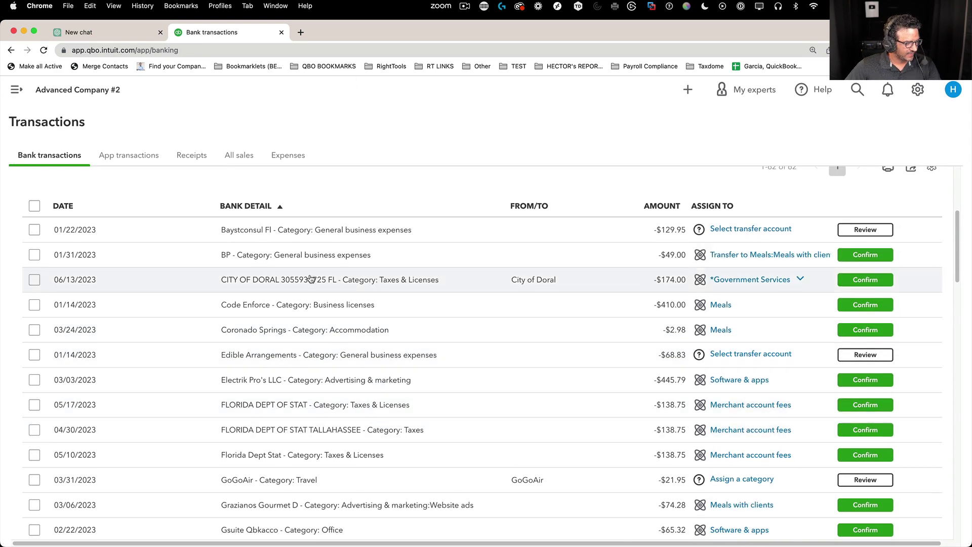
{"action": "scroll", "coordinate": [311, 278], "scroll_direction": "up", "scroll_amount": 5}
{"action": "left_click", "coordinate": [274, 227]}
{"action": "type", "text": "t"}
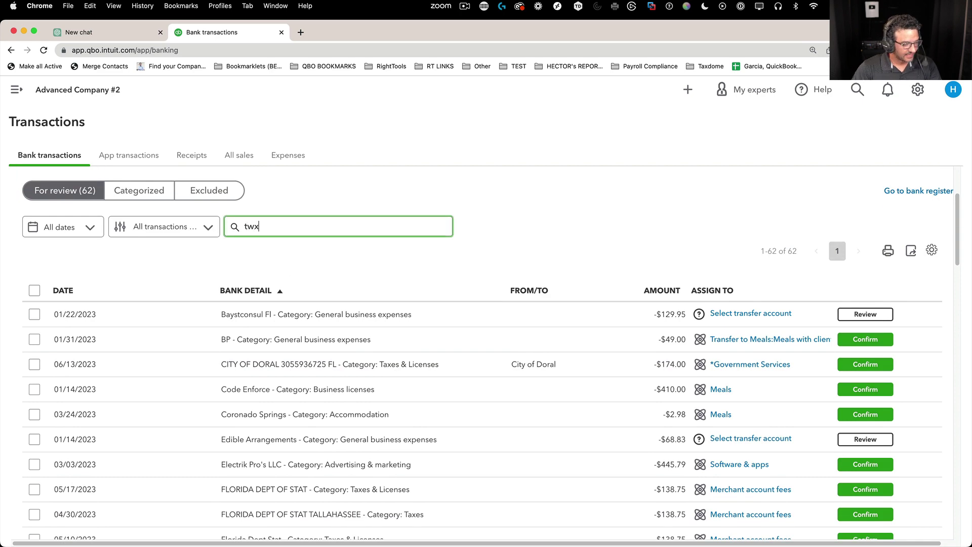
{"action": "type", "text": "axes"}
{"action": "key", "text": "Return"}
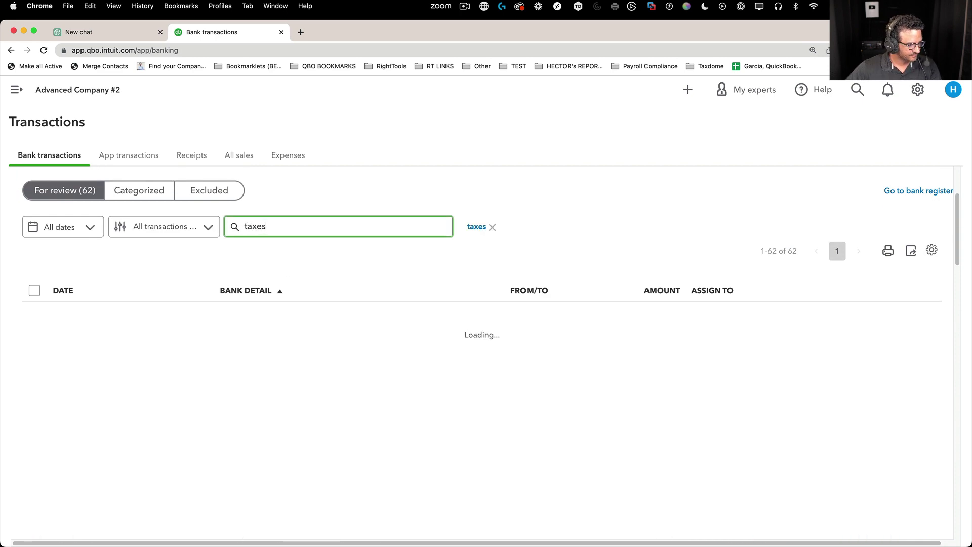
{"action": "scroll", "coordinate": [434, 341], "scroll_direction": "down", "scroll_amount": 1}
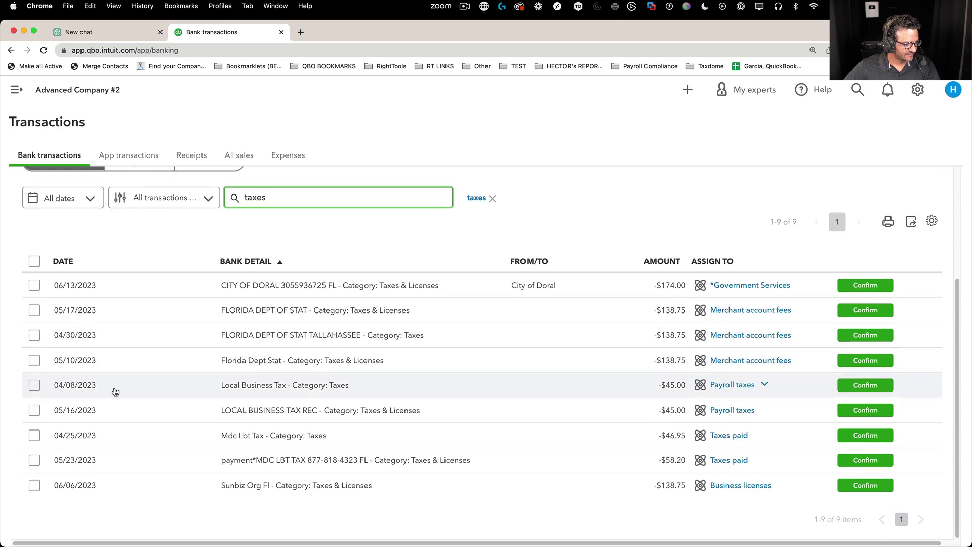
Step: Select all the filtered tax transactions and apply the Taxes paid category with confirmation
{"action": "left_click", "coordinate": [33, 262]}
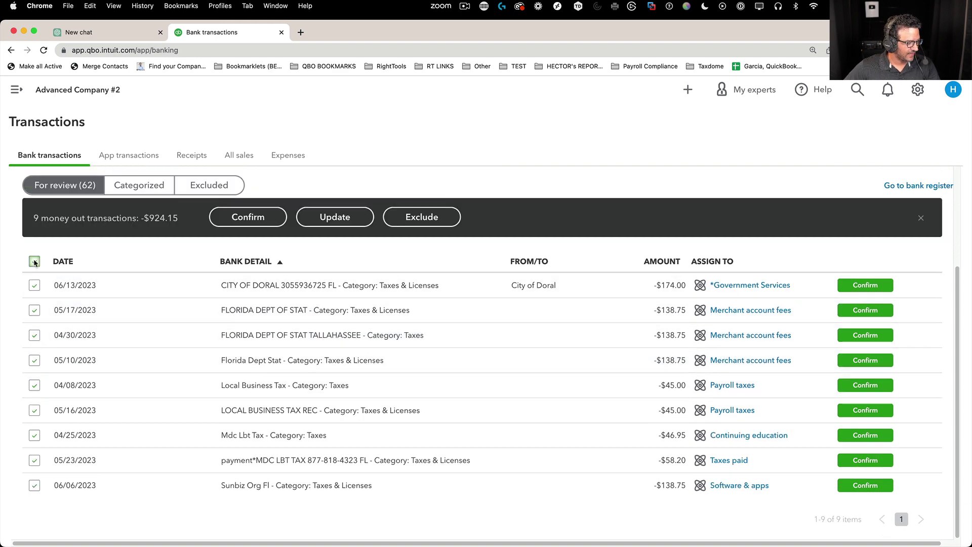
{"action": "left_click", "coordinate": [357, 218]}
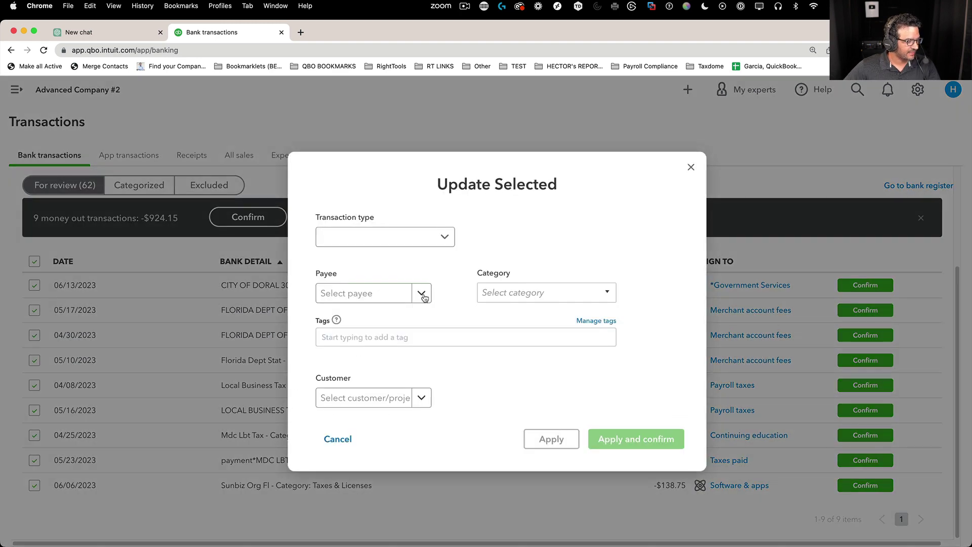
{"action": "left_click", "coordinate": [523, 286]}
{"action": "type", "text": "taxes"}
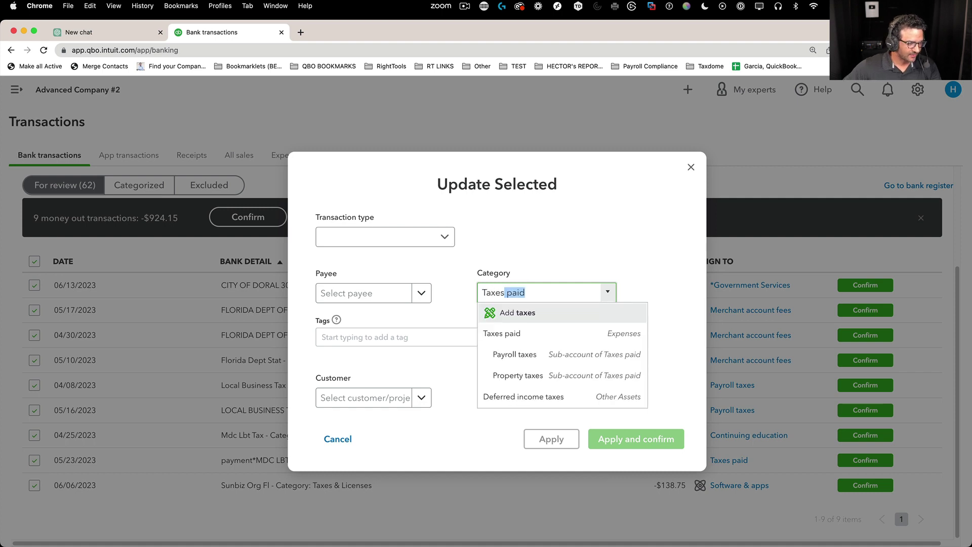
{"action": "left_click", "coordinate": [522, 336]}
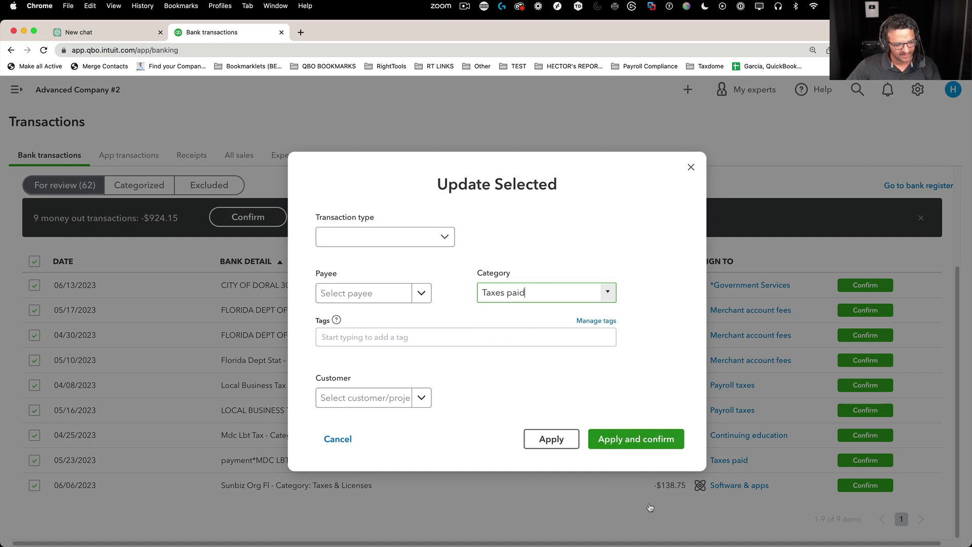
{"action": "left_click", "coordinate": [620, 433]}
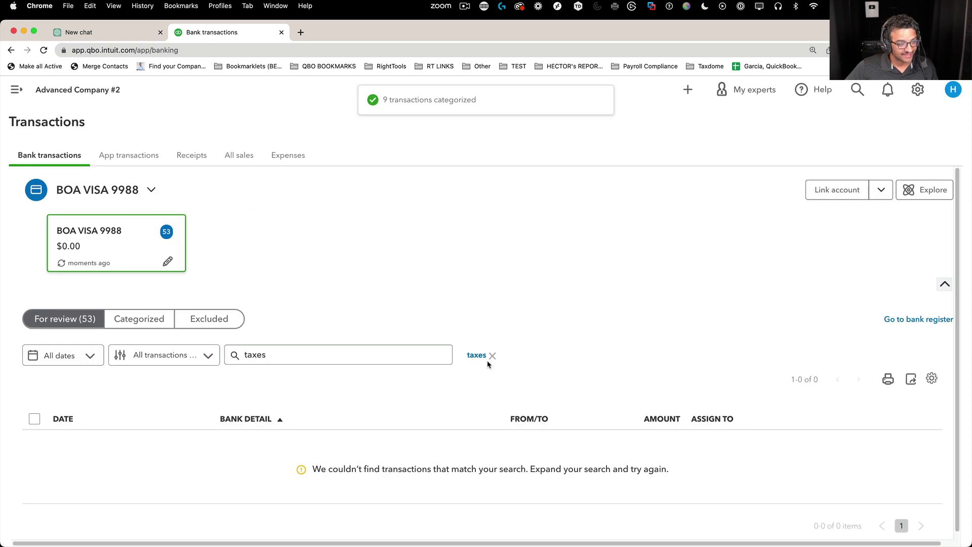
Step: Clear the "taxes" filter and filter the transactions for review by "adver"
{"action": "left_click", "coordinate": [492, 356]}
{"action": "scroll", "coordinate": [486, 329], "scroll_direction": "down", "scroll_amount": 5}
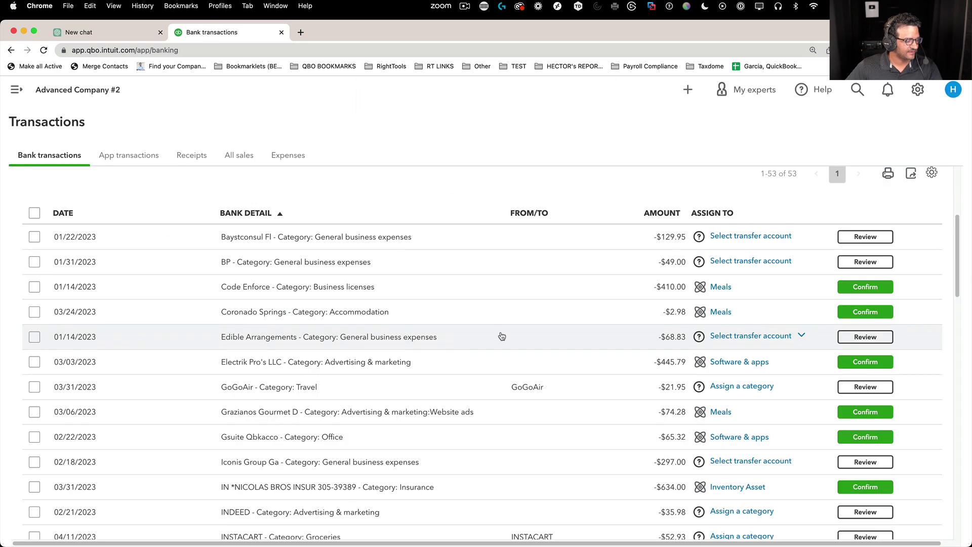
{"action": "scroll", "coordinate": [501, 336], "scroll_direction": "down", "scroll_amount": 5}
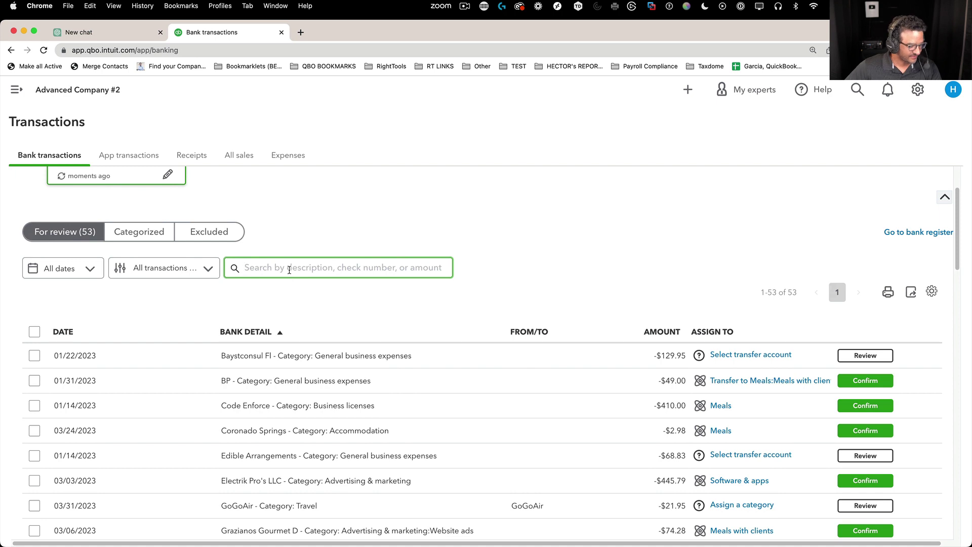
{"action": "type", "text": "adver"}
{"action": "key", "text": "Return"}
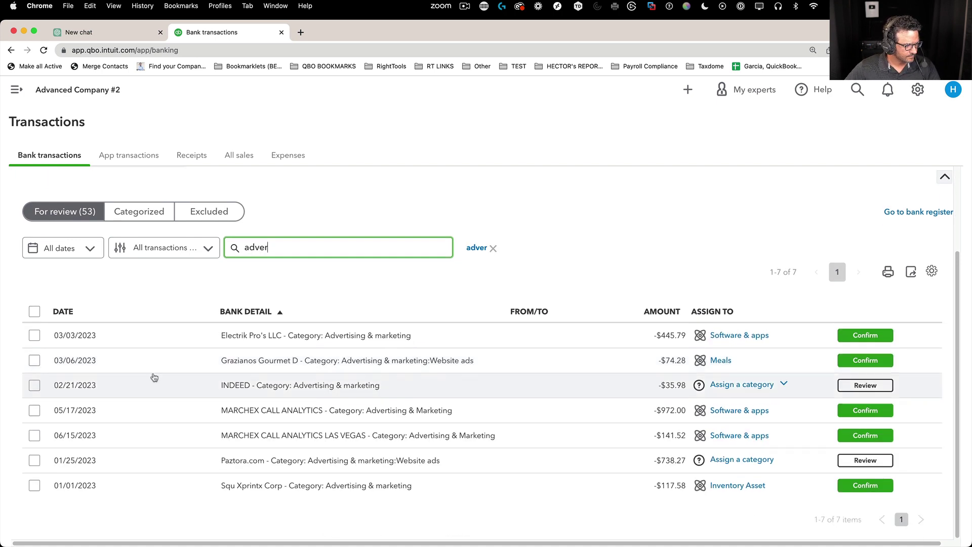
Step: Select all the filtered advertising transactions and apply the Advertising & marketing category with confirmation
{"action": "left_click", "coordinate": [33, 310]}
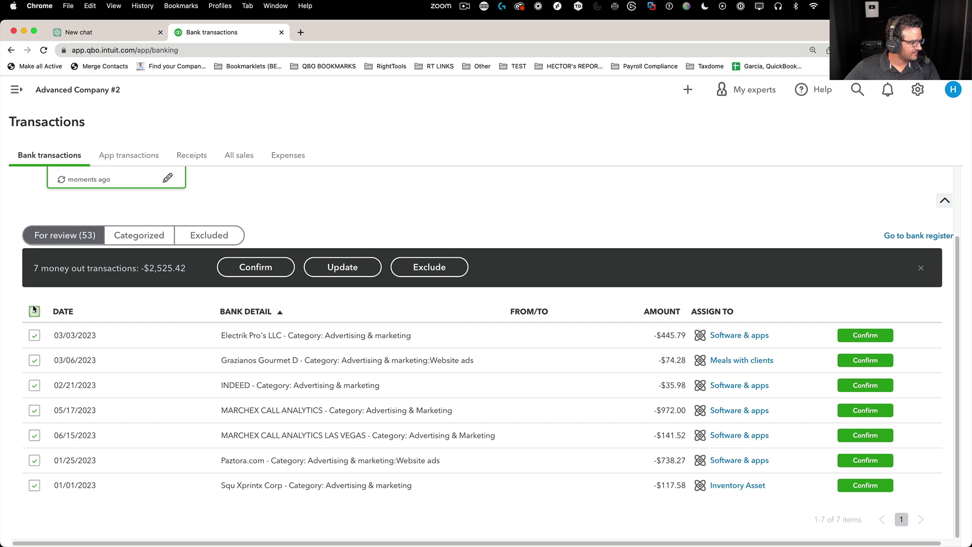
{"action": "left_click", "coordinate": [349, 268]}
{"action": "left_click", "coordinate": [506, 293]}
{"action": "type", "text": "ad"}
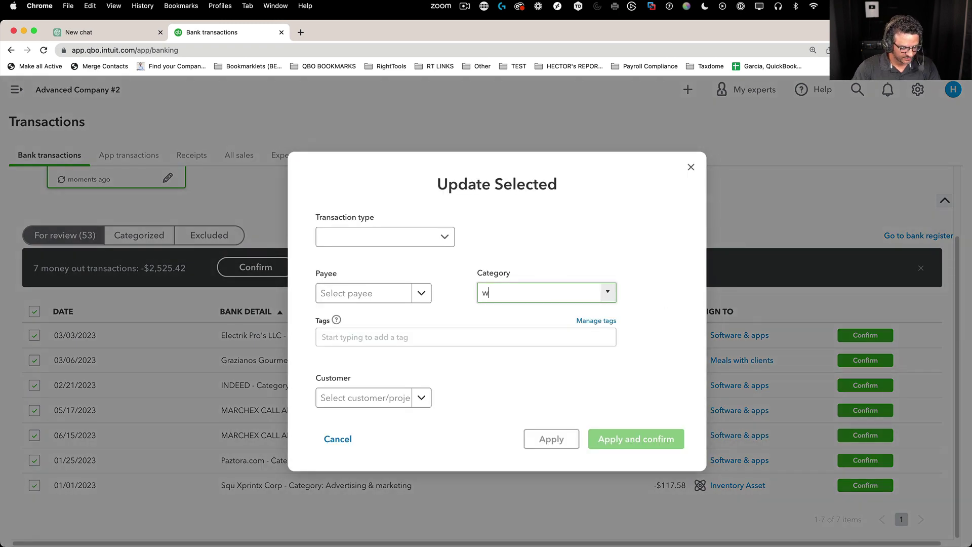
{"action": "key", "text": "BackSpace"}
{"action": "key", "text": "BackSpace"}
{"action": "type", "text": "Advertising & marketing"}
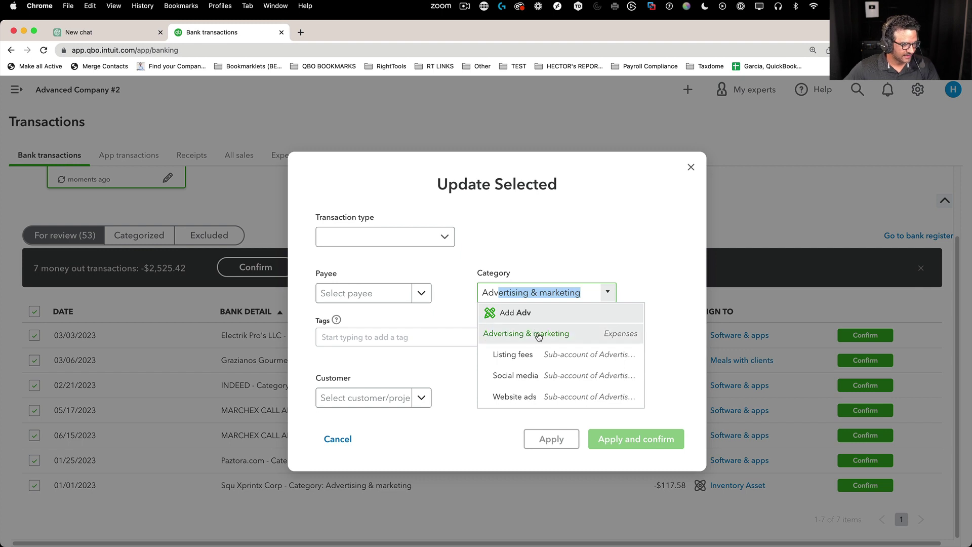
{"action": "left_click", "coordinate": [537, 333]}
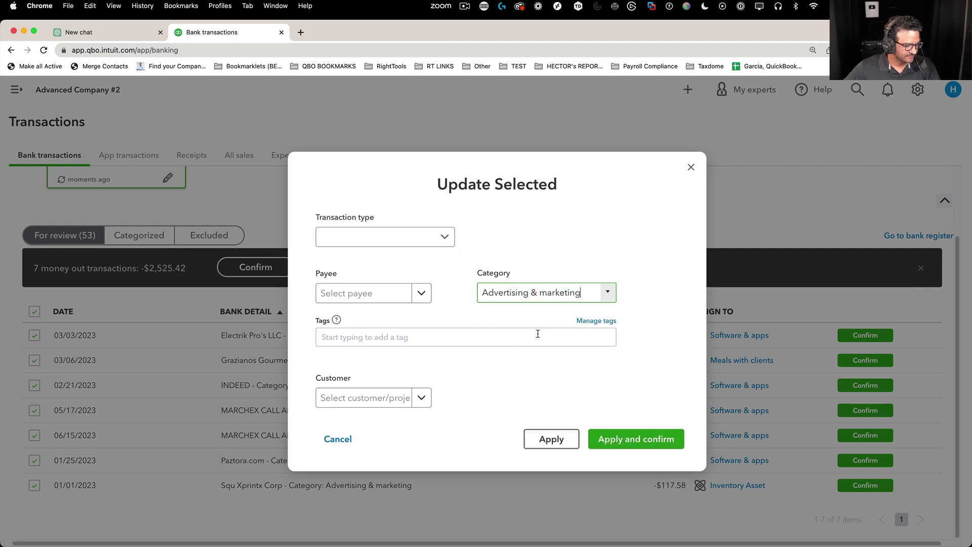
{"action": "left_click", "coordinate": [620, 448]}
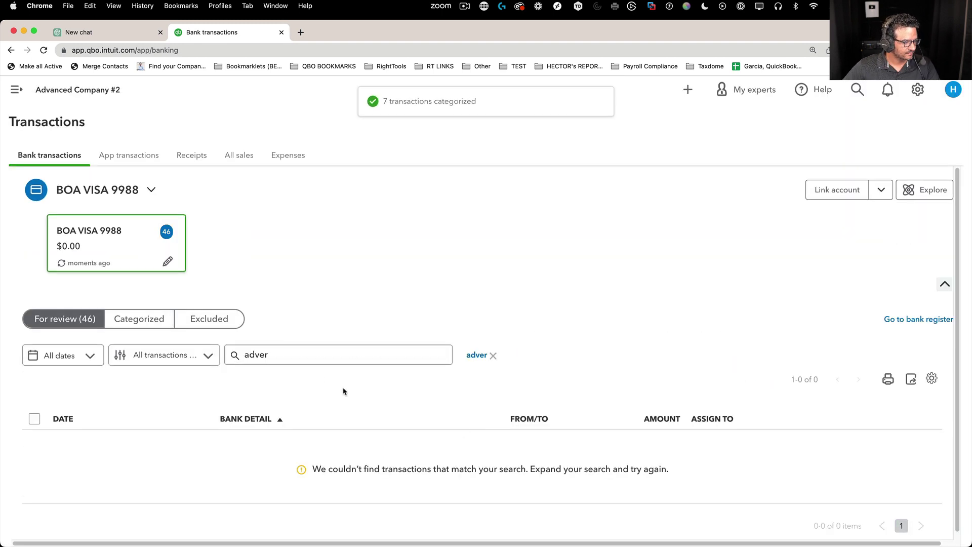
Step: Clear the "adver" filter and filter the transactions for review by "category: office"
{"action": "left_click", "coordinate": [494, 355]}
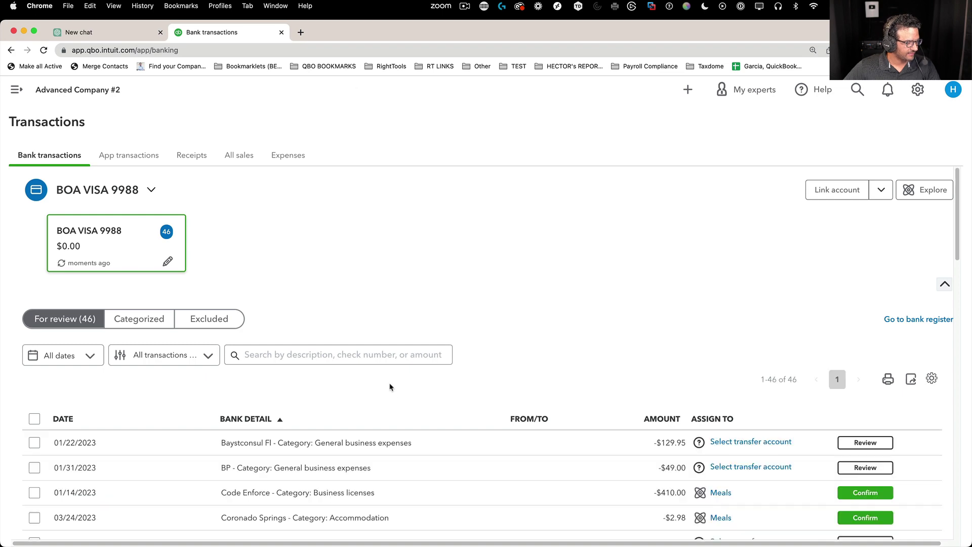
{"action": "scroll", "coordinate": [390, 385], "scroll_direction": "down", "scroll_amount": 5}
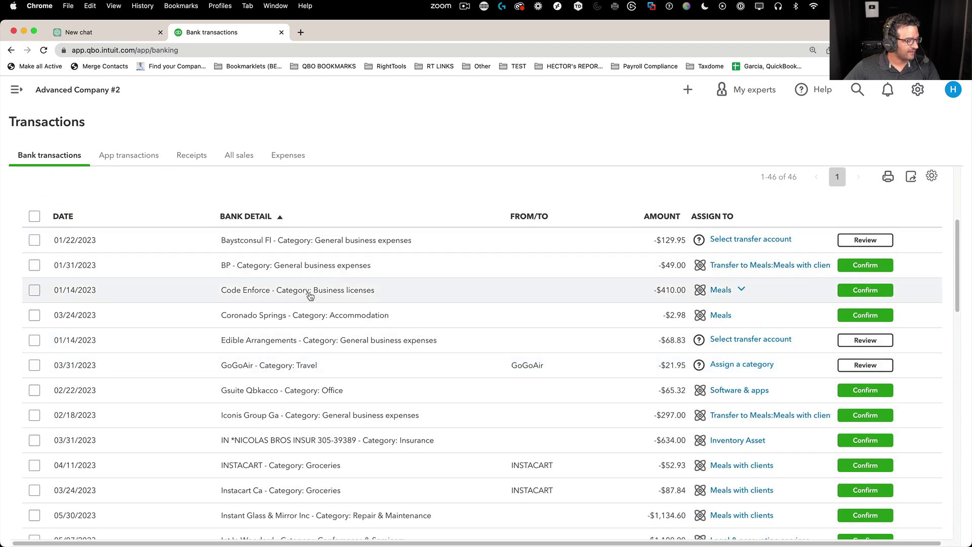
{"action": "scroll", "coordinate": [317, 284], "scroll_direction": "up", "scroll_amount": 2}
{"action": "left_click", "coordinate": [299, 251]}
{"action": "type", "text": "categ"}
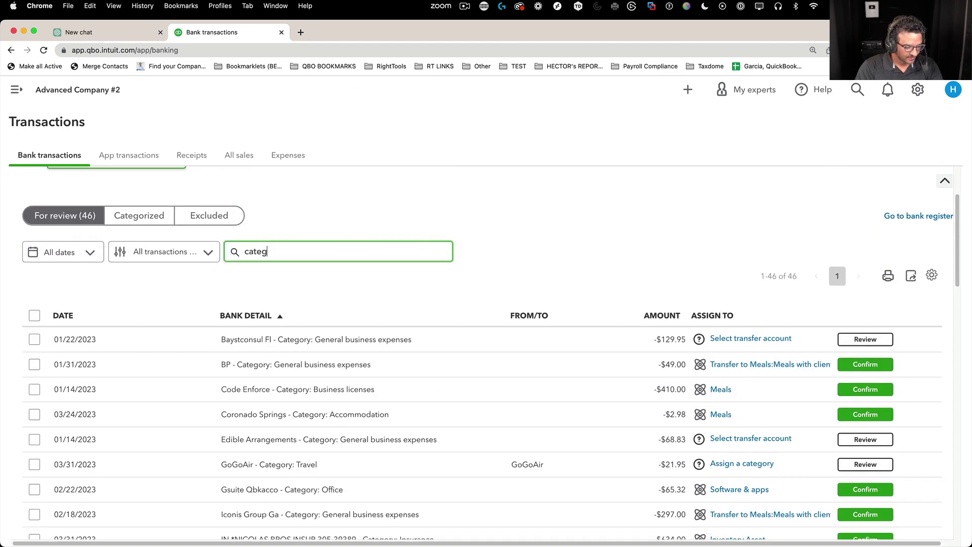
{"action": "type", "text": "ory: offic"}
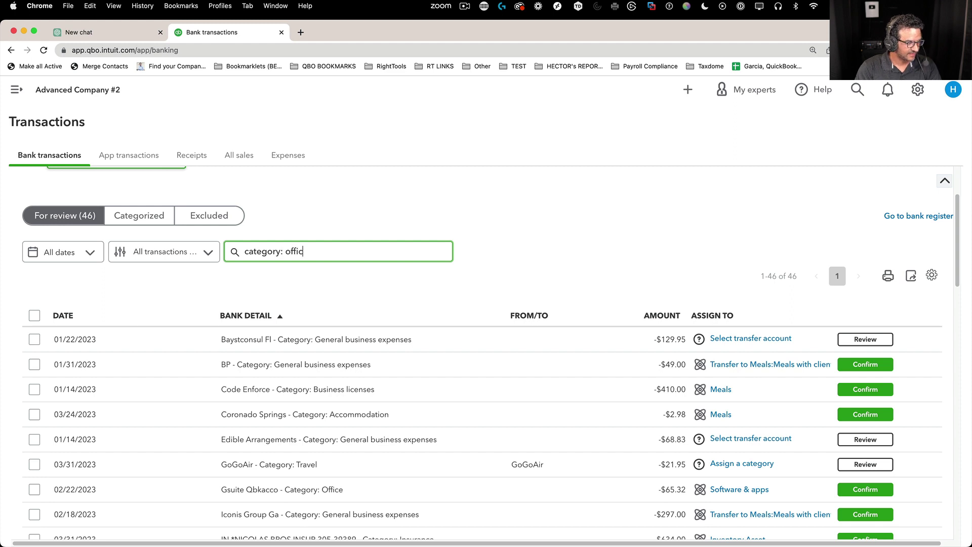
{"action": "type", "text": "e"}
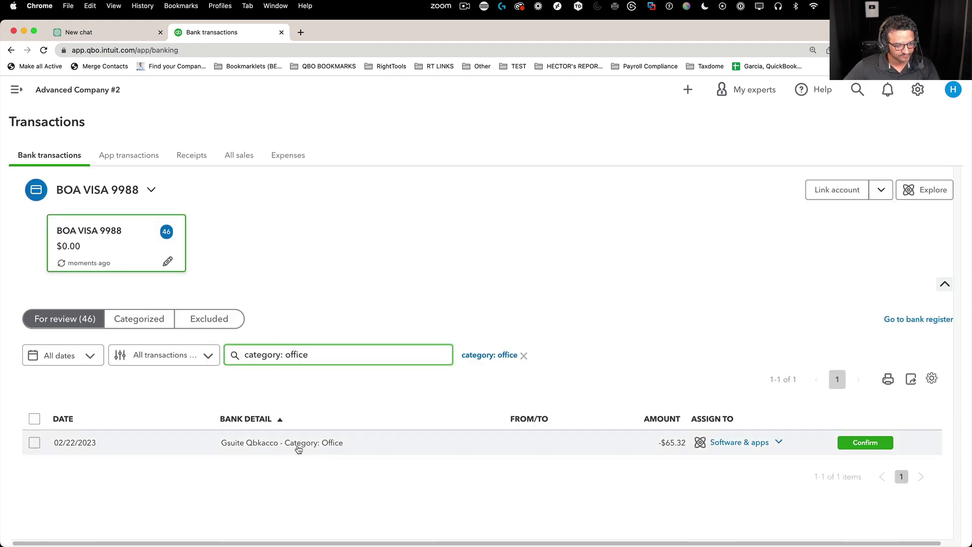
Step: Select the filtered Gsuite office transaction and apply the Office supplies sub-category of Office expenses with confirmation
{"action": "left_click", "coordinate": [33, 443]}
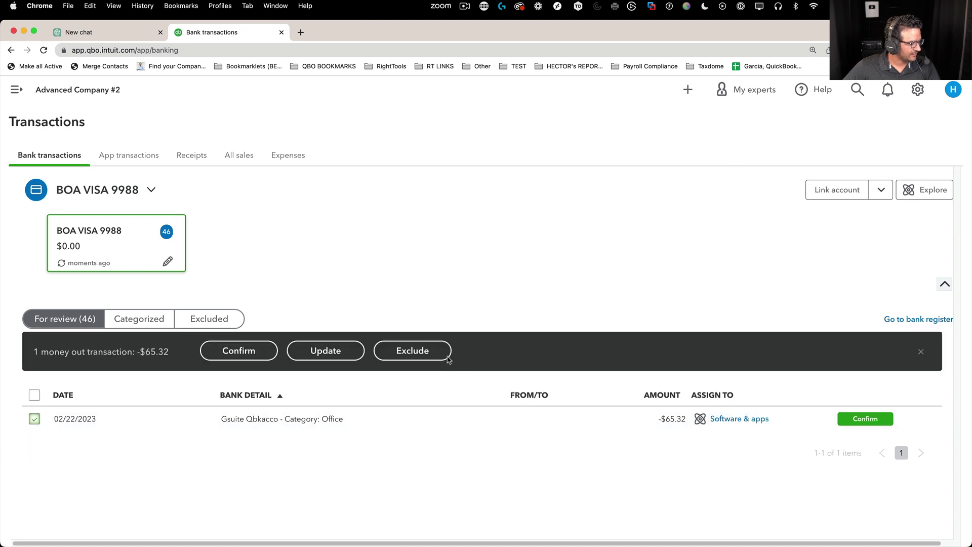
{"action": "left_click", "coordinate": [340, 356]}
{"action": "left_click", "coordinate": [525, 293]}
{"action": "type", "text": "offic"}
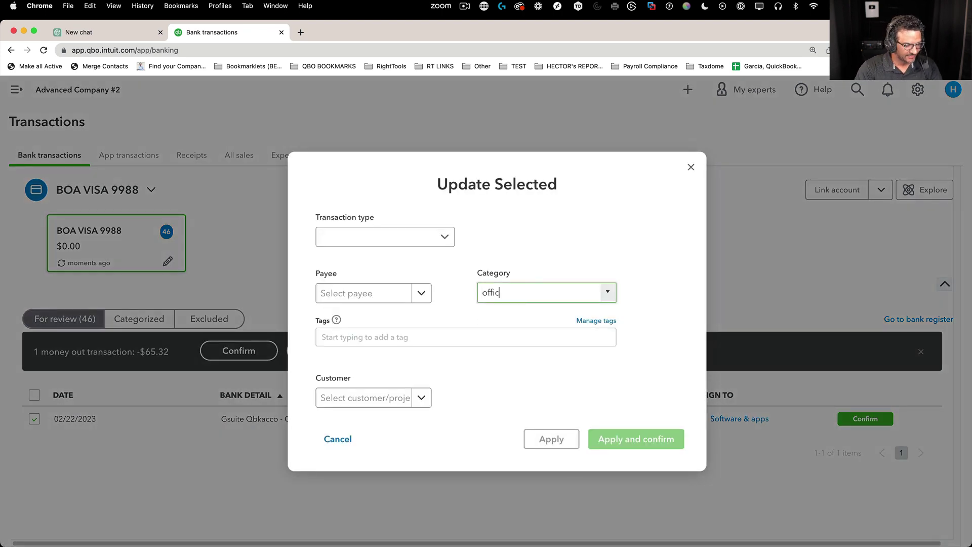
{"action": "type", "text": "e expenses"}
{"action": "left_click", "coordinate": [537, 375]}
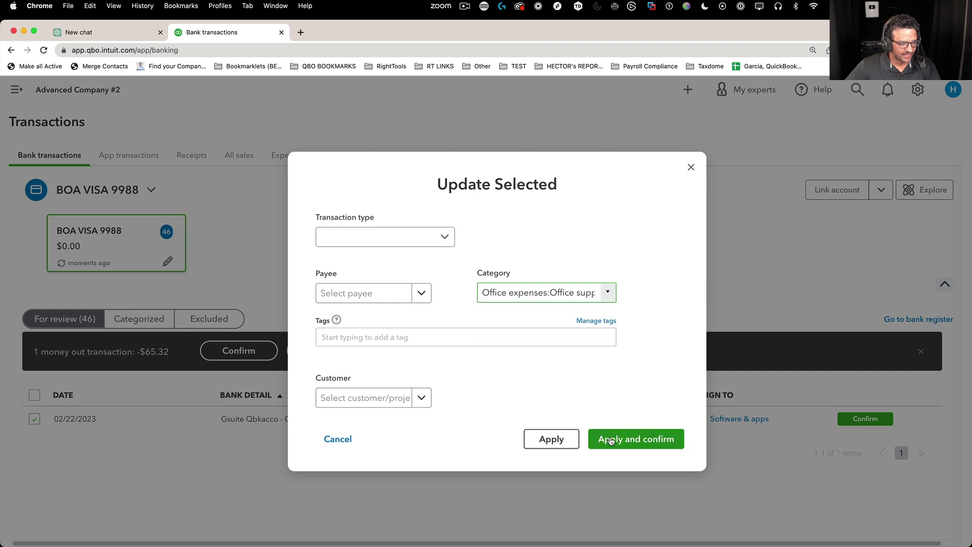
{"action": "left_click", "coordinate": [611, 440]}
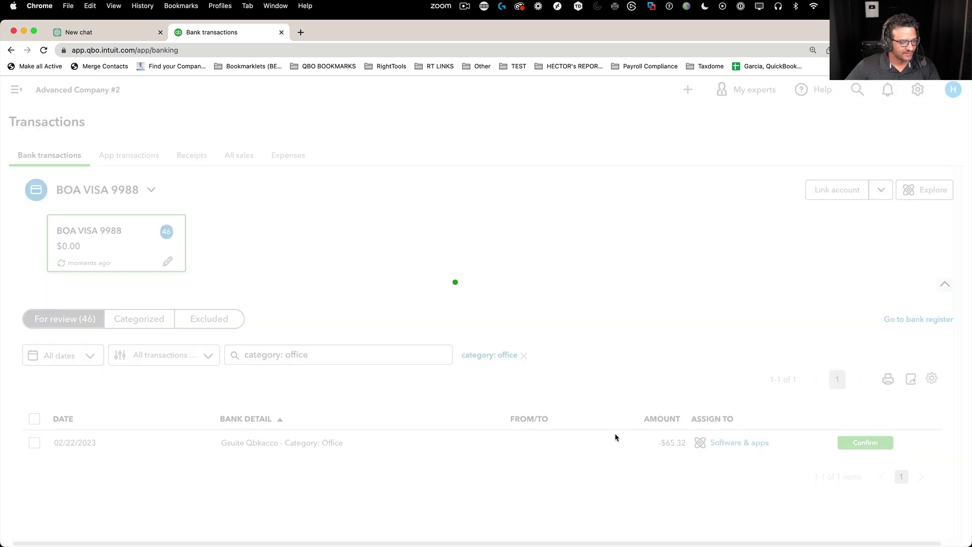
Step: Clear the "category: office" filter and filter the transactions for review by "groce"
{"action": "left_click", "coordinate": [524, 356]}
{"action": "scroll", "coordinate": [337, 360], "scroll_direction": "down", "scroll_amount": 5}
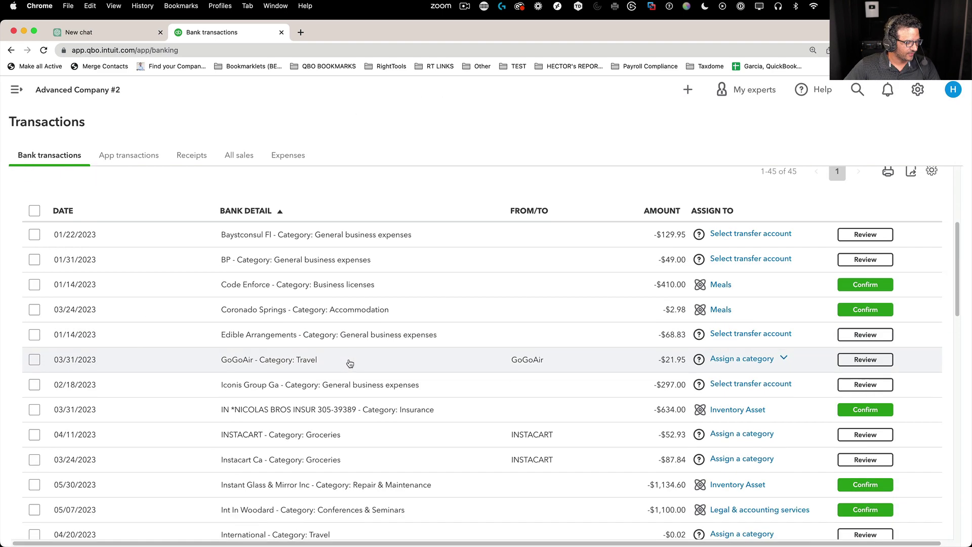
{"action": "scroll", "coordinate": [334, 375], "scroll_direction": "up", "scroll_amount": 2}
{"action": "scroll", "coordinate": [329, 368], "scroll_direction": "up", "scroll_amount": 1}
{"action": "left_click", "coordinate": [324, 256]}
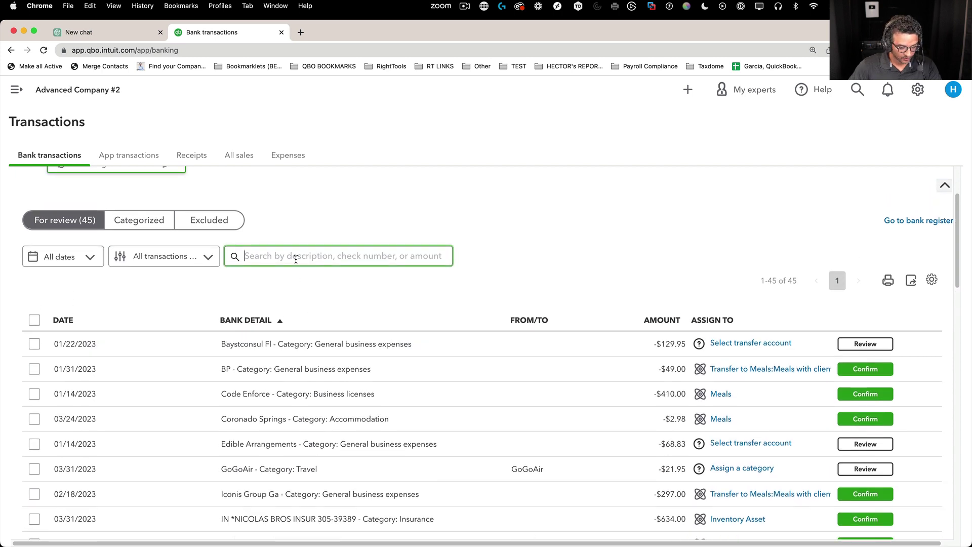
{"action": "type", "text": "gorce"}
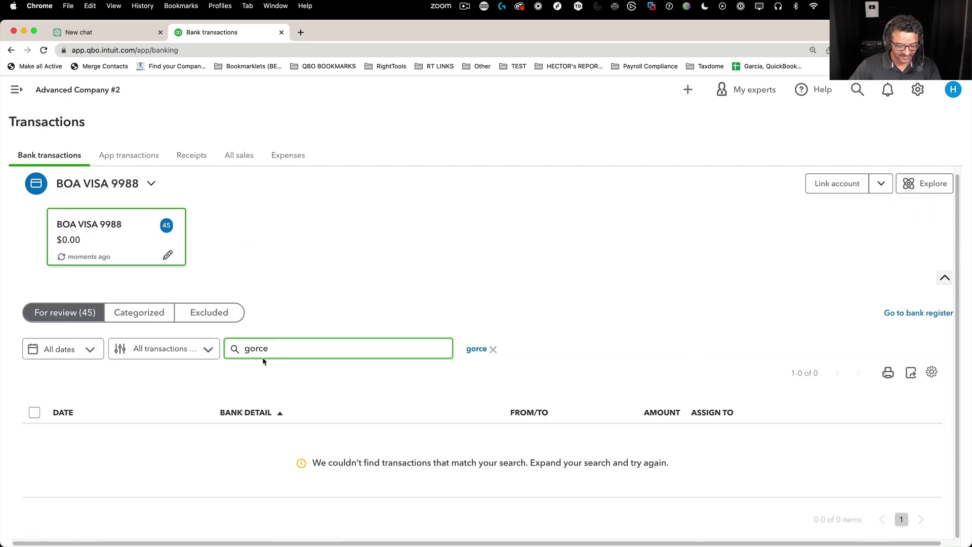
{"action": "key", "text": "Left"}
{"action": "key", "text": "Left"}
{"action": "key", "text": "Left"}
{"action": "key", "text": "BackSpace"}
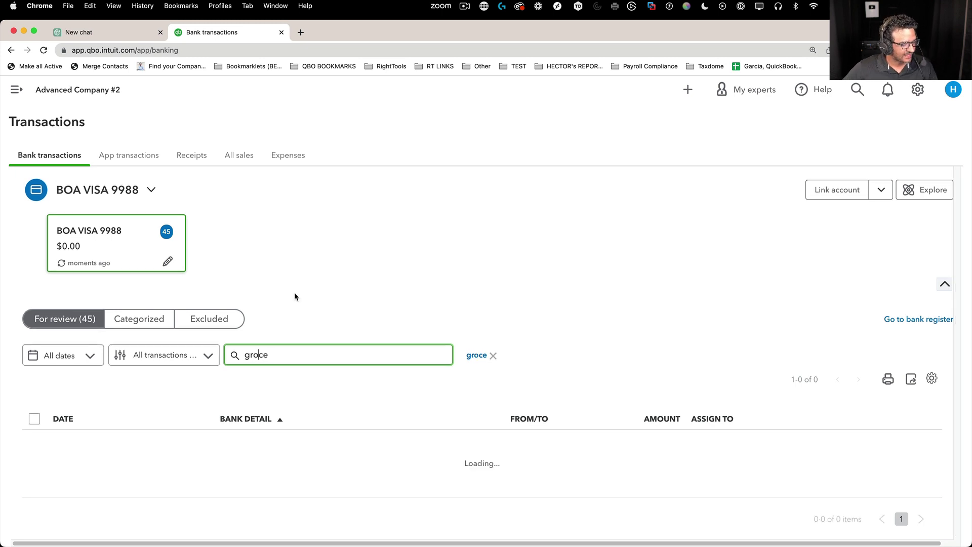
{"action": "scroll", "coordinate": [354, 324], "scroll_direction": "down", "scroll_amount": 2}
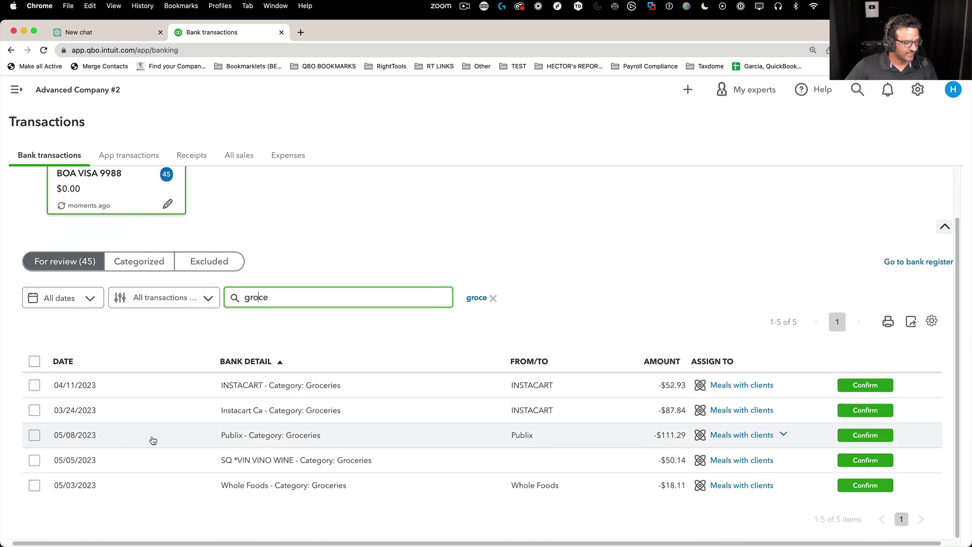
Step: Select all the filtered grocery transactions and apply the *Groceries category with confirmation
{"action": "left_click", "coordinate": [34, 361]}
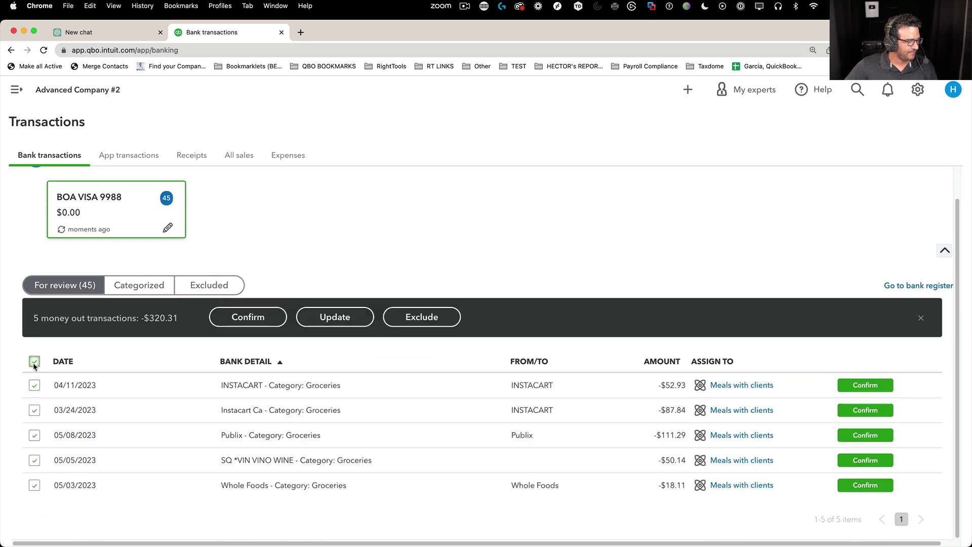
{"action": "left_click", "coordinate": [352, 317]}
{"action": "left_click", "coordinate": [539, 297]}
{"action": "type", "text": "*Gifts & Donations"}
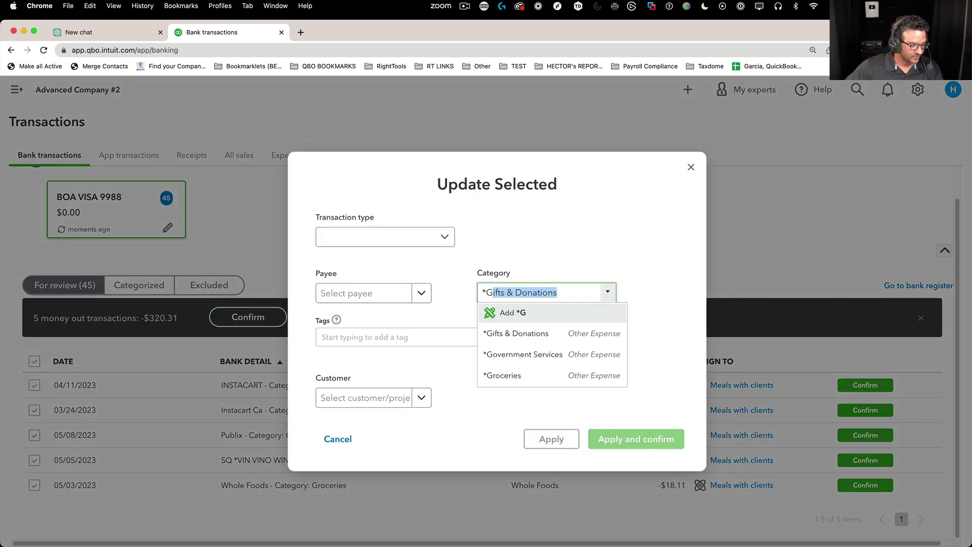
{"action": "left_click", "coordinate": [502, 374]}
{"action": "left_click", "coordinate": [623, 439]}
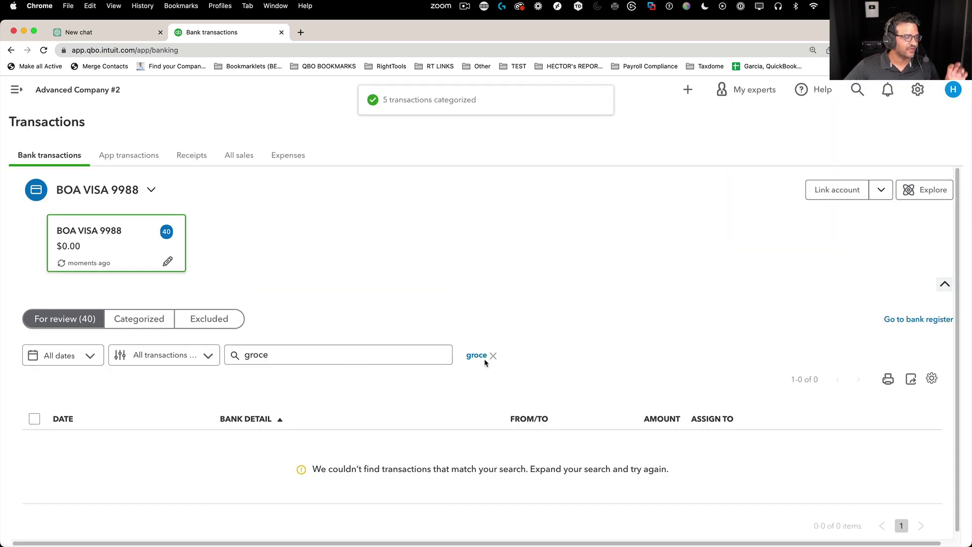
Step: Clear the "groce" filter and filter the transactions for review by "lice"
{"action": "left_click", "coordinate": [492, 356]}
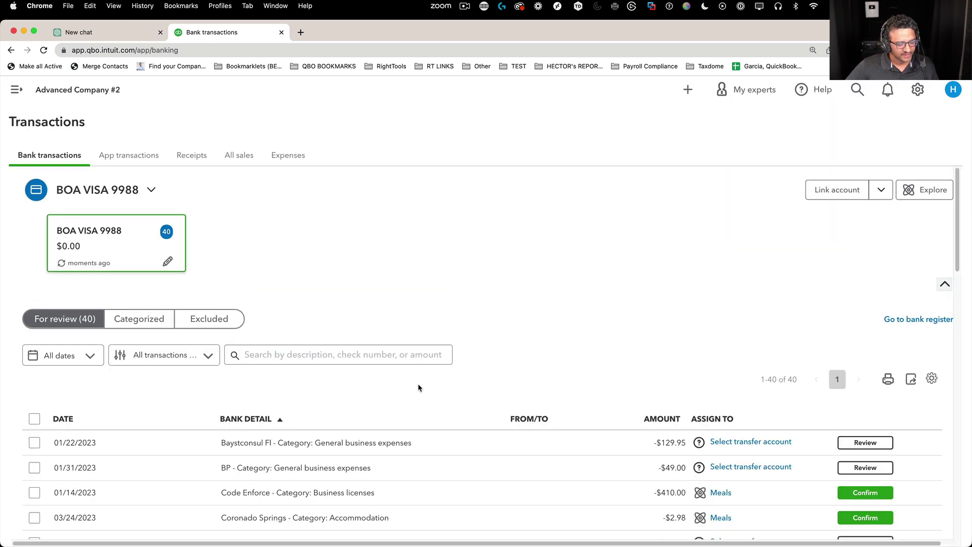
{"action": "scroll", "coordinate": [419, 386], "scroll_direction": "down", "scroll_amount": 4}
{"action": "left_click", "coordinate": [313, 259]}
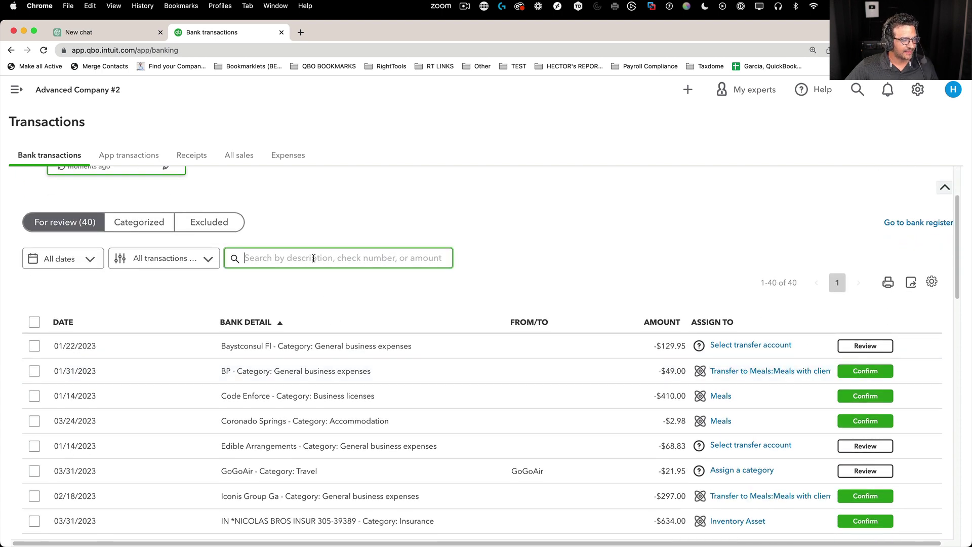
{"action": "type", "text": "lice"}
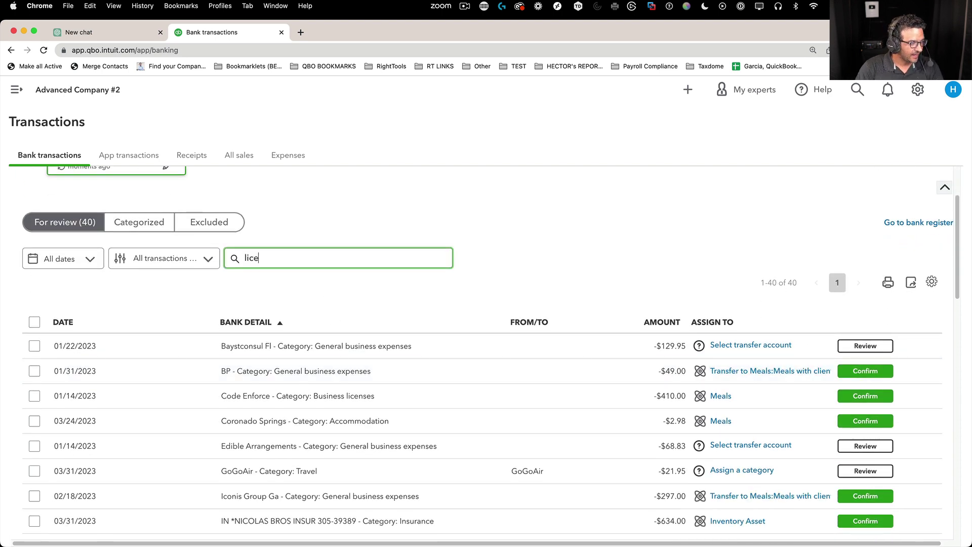
{"action": "key", "text": "Return"}
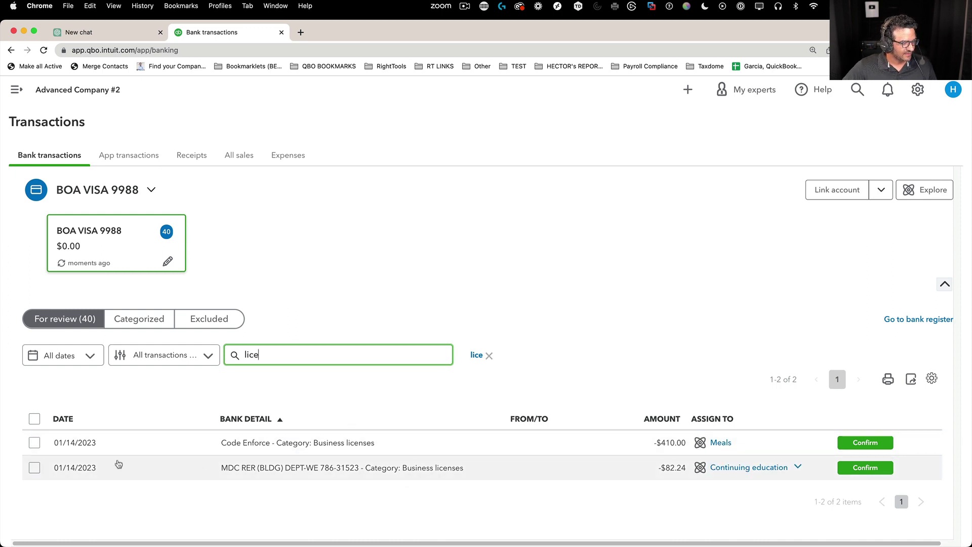
Step: Select all the filtered license transactions and apply the Business licenses category with confirmation
{"action": "left_click", "coordinate": [36, 421]}
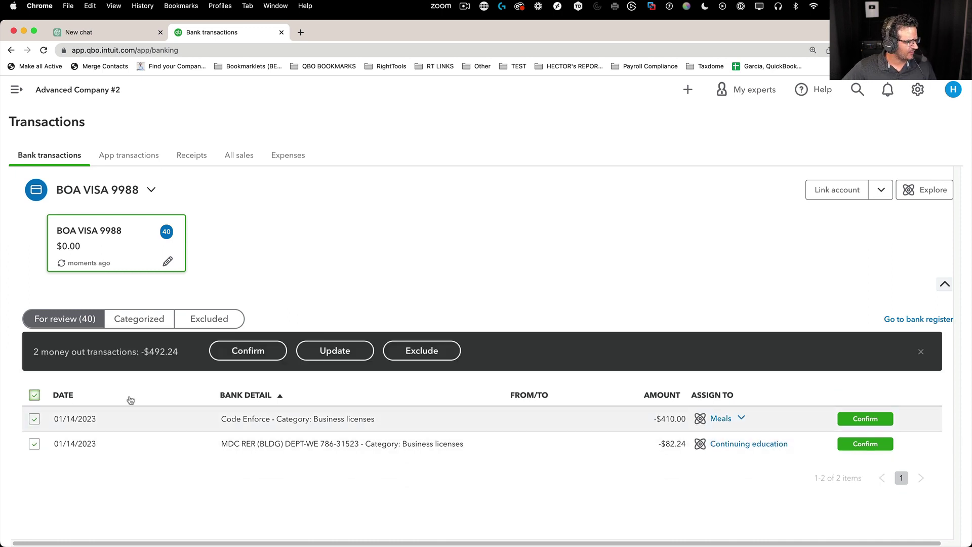
{"action": "left_click", "coordinate": [335, 352]}
{"action": "left_click", "coordinate": [537, 291]}
{"action": "type", "text": "li"}
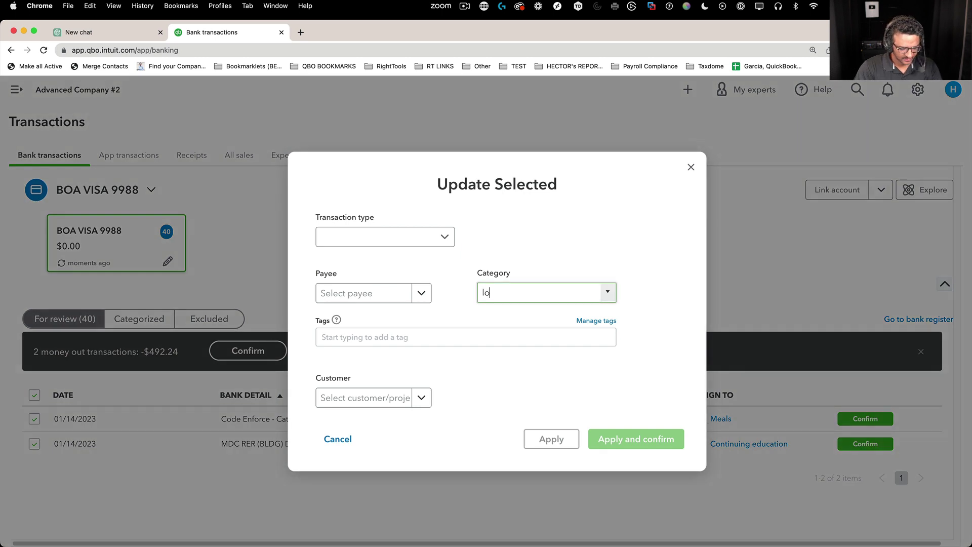
{"action": "type", "text": "c"}
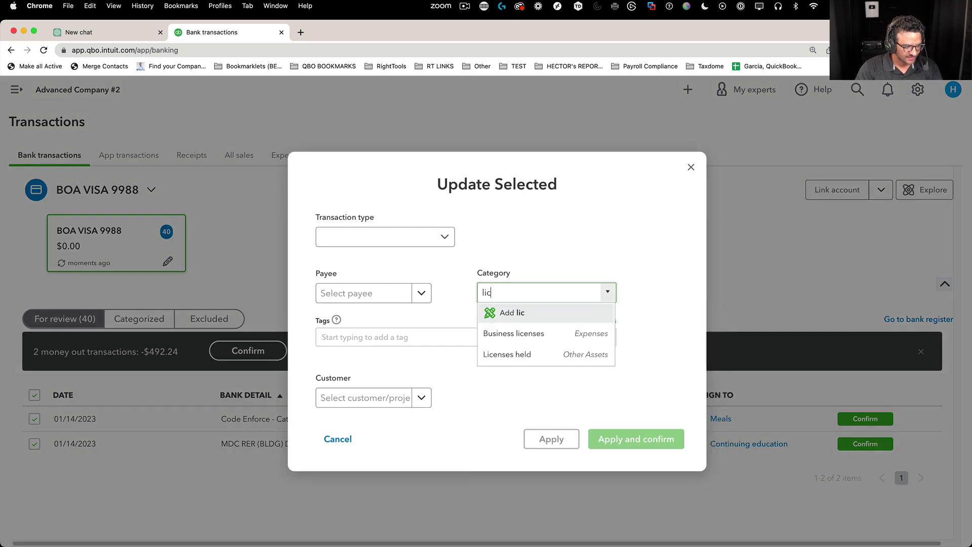
{"action": "left_click", "coordinate": [550, 334]}
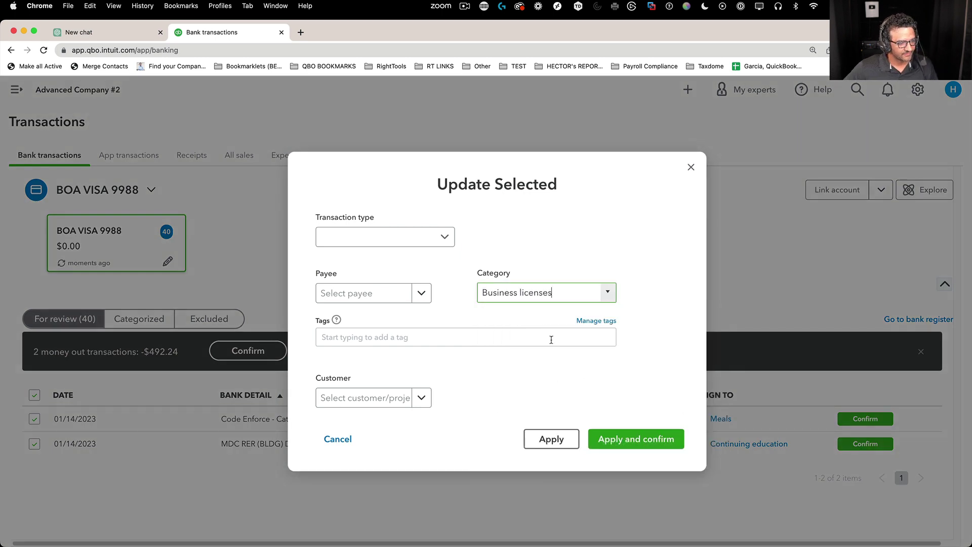
{"action": "left_click", "coordinate": [653, 446]}
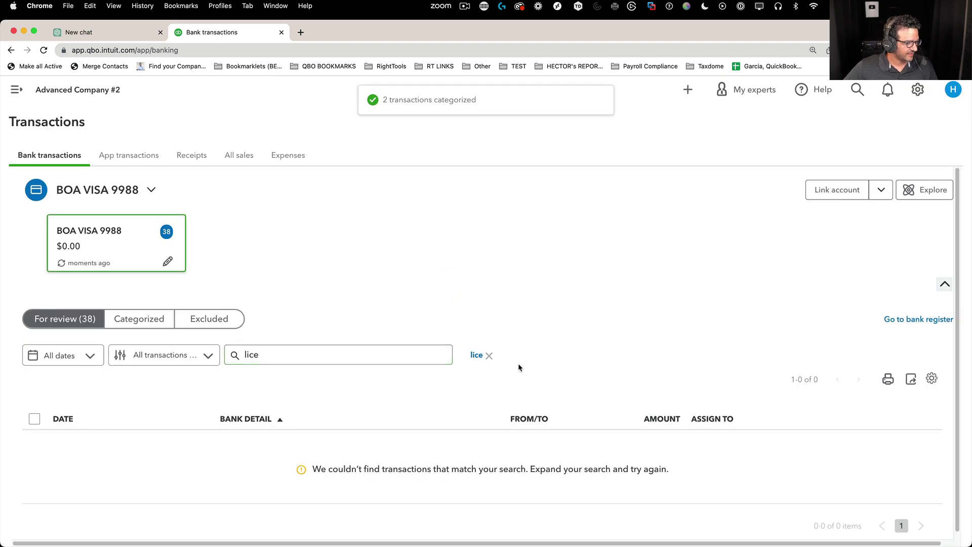
Step: Clear the "lice" filter and filter the transactions for review by "travel"
{"action": "left_click", "coordinate": [489, 356]}
{"action": "scroll", "coordinate": [393, 379], "scroll_direction": "down", "scroll_amount": 5}
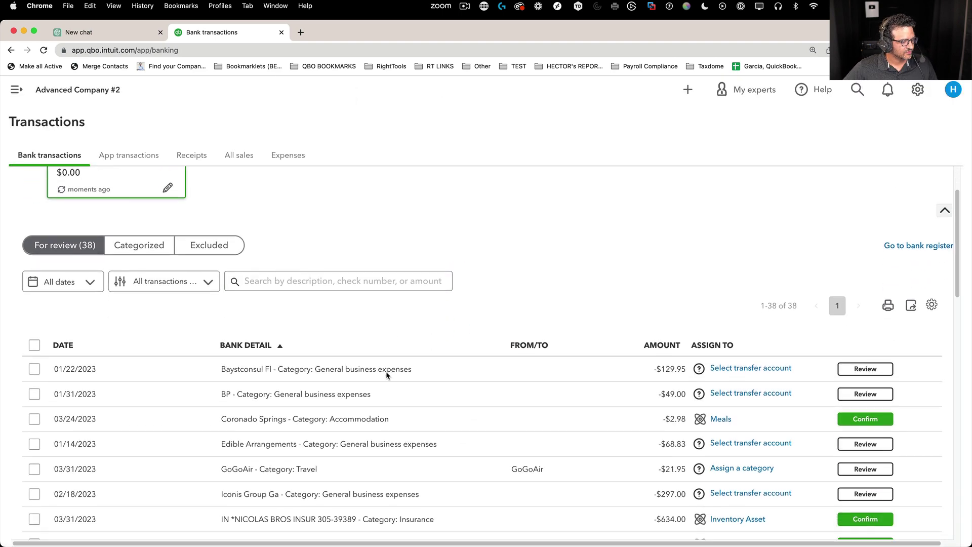
{"action": "scroll", "coordinate": [349, 367], "scroll_direction": "down", "scroll_amount": 2}
{"action": "scroll", "coordinate": [287, 266], "scroll_direction": "up", "scroll_amount": 5}
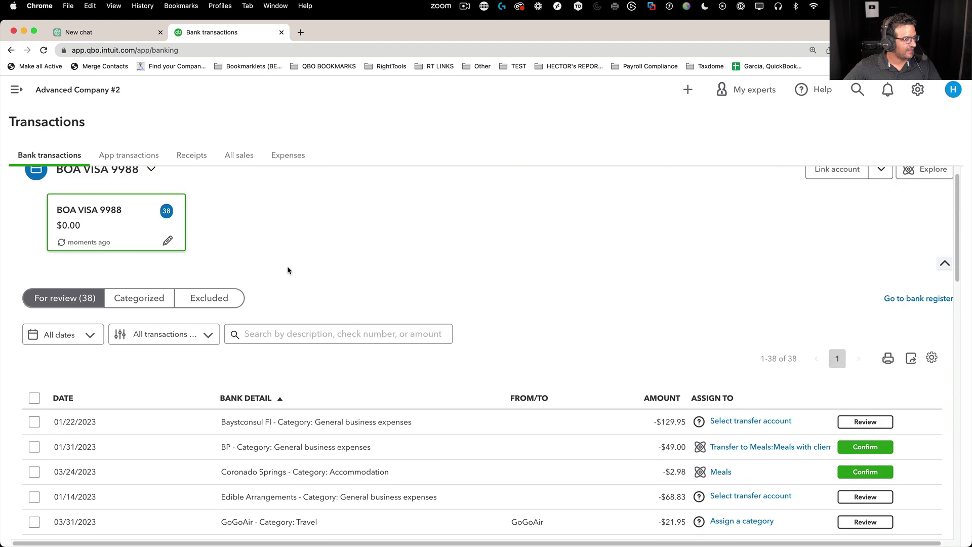
{"action": "left_click", "coordinate": [267, 334]}
{"action": "type", "text": "travek"}
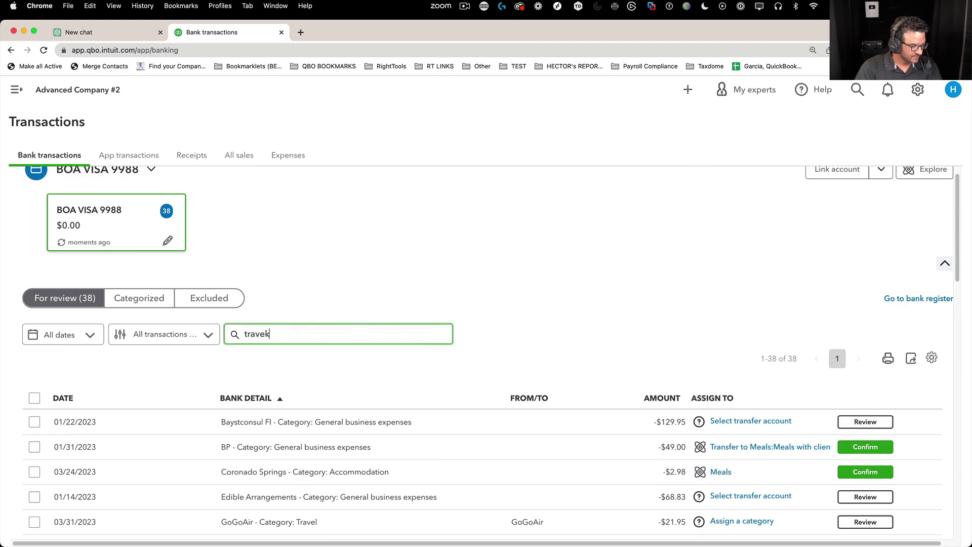
{"action": "key", "text": "Return"}
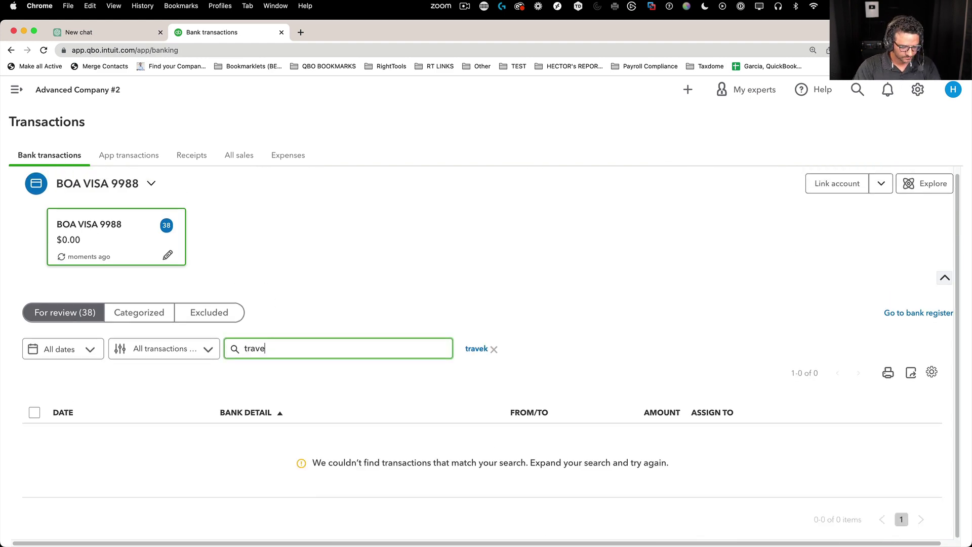
{"action": "type", "text": "l"}
{"action": "key", "text": "Return"}
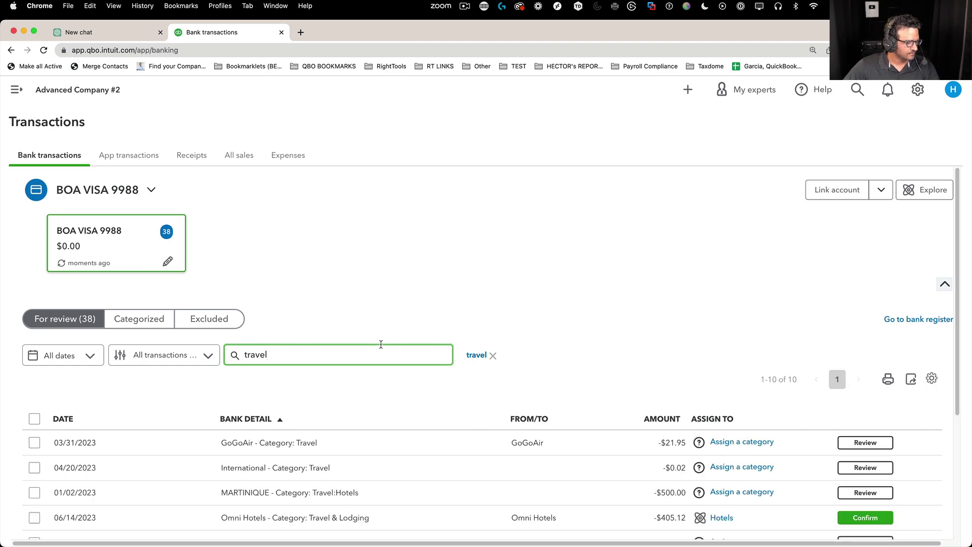
Step: Select all the filtered travel transactions and apply the main Travel category with confirmation
{"action": "scroll", "coordinate": [380, 339], "scroll_direction": "down", "scroll_amount": 4}
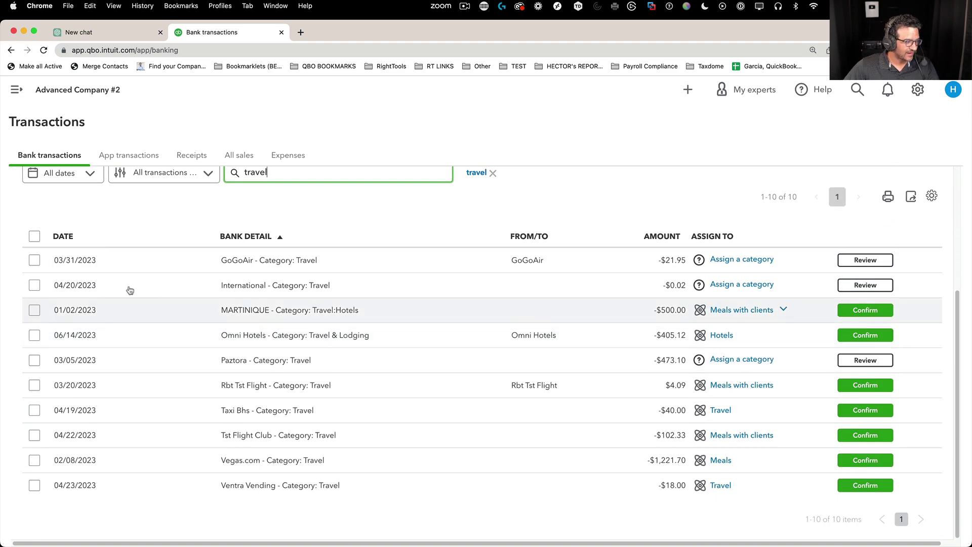
{"action": "left_click", "coordinate": [34, 237]}
{"action": "left_click", "coordinate": [342, 192]}
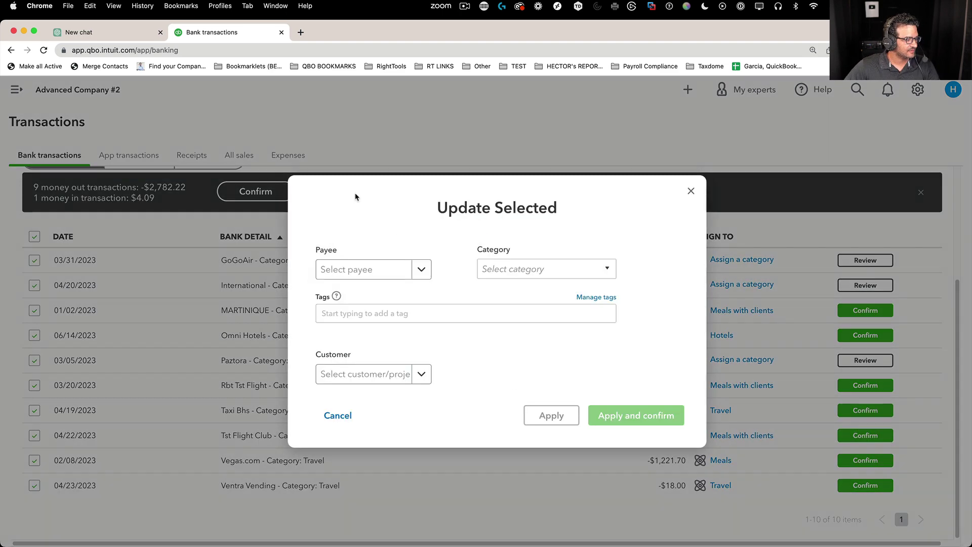
{"action": "left_click", "coordinate": [537, 269]}
{"action": "type", "text": "travel"}
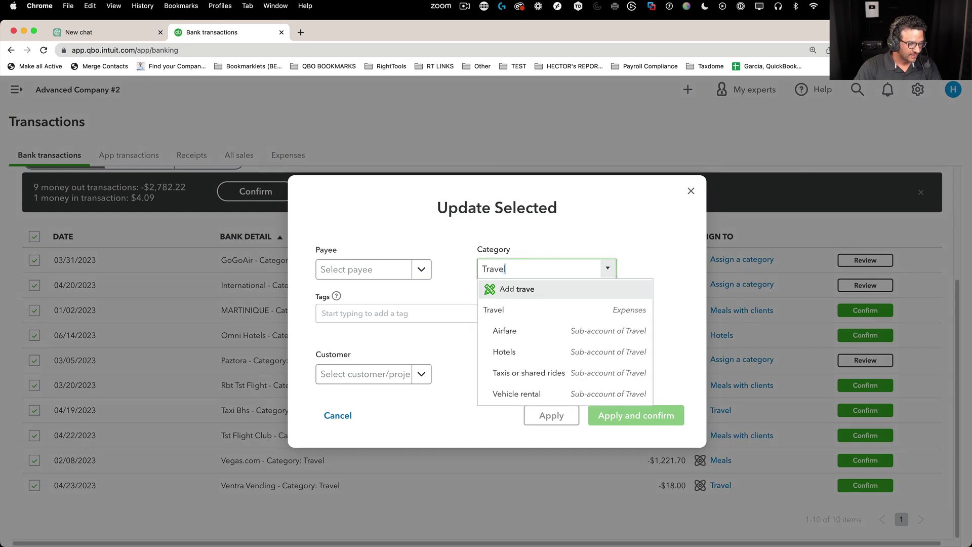
{"action": "left_click", "coordinate": [506, 313]}
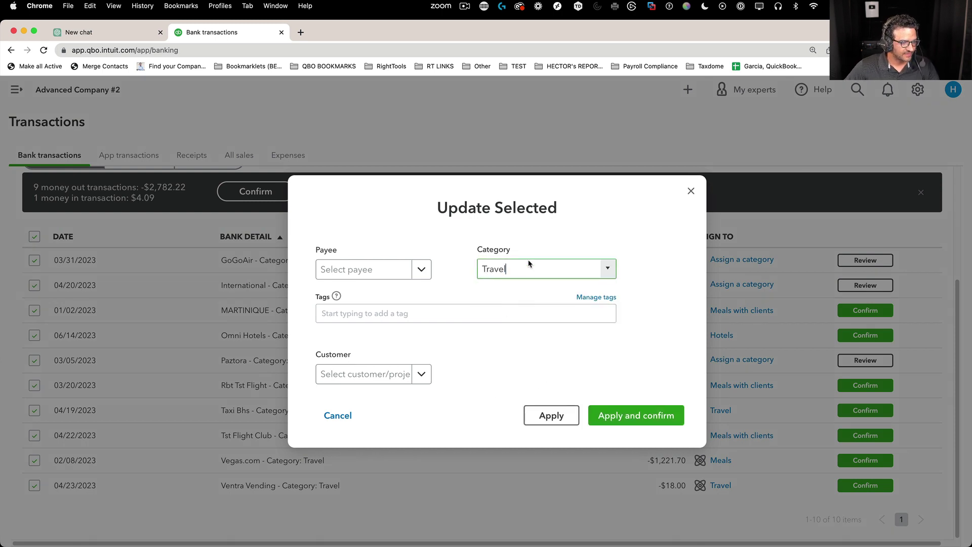
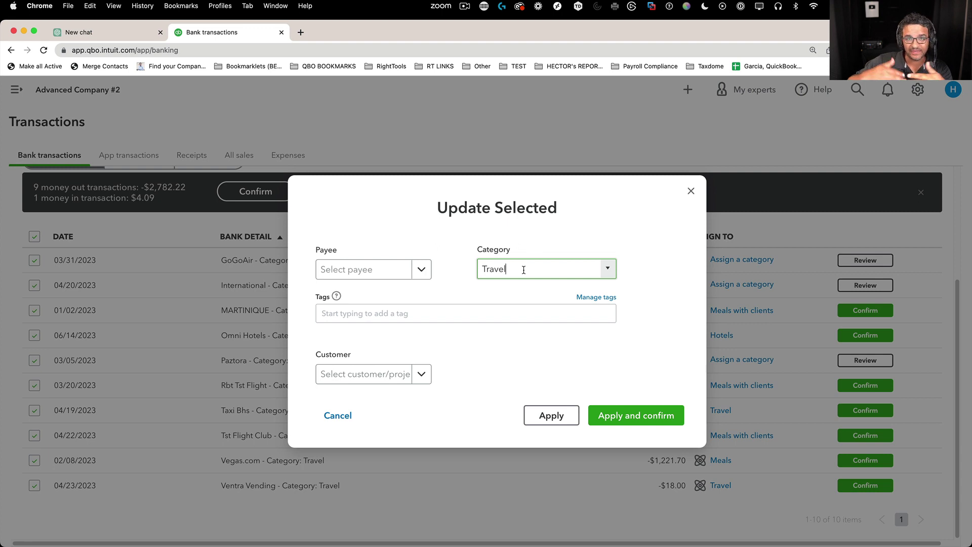
{"action": "left_click", "coordinate": [634, 418]}
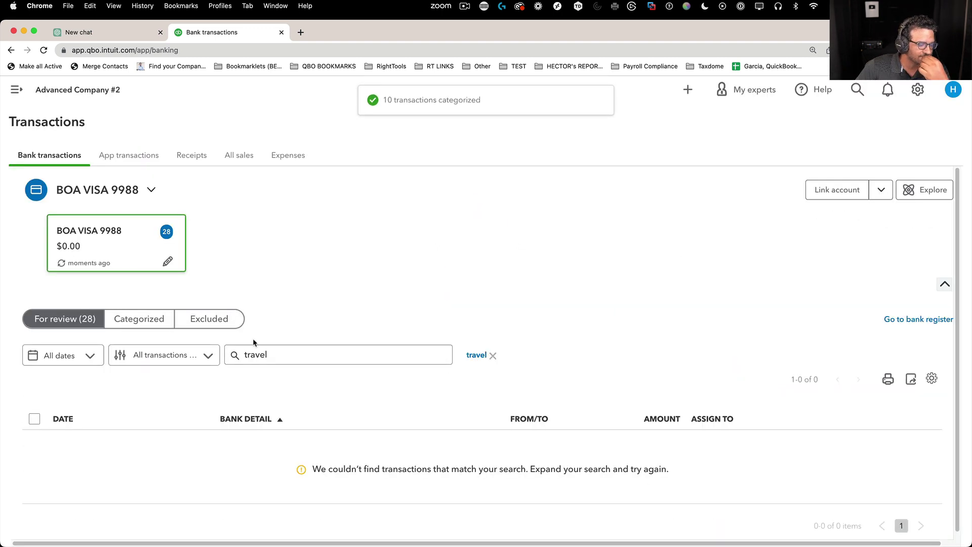
Step: Clear the "travel" filter and filter the transactions for review by "auto"
{"action": "left_click", "coordinate": [491, 356]}
{"action": "left_click", "coordinate": [360, 355]}
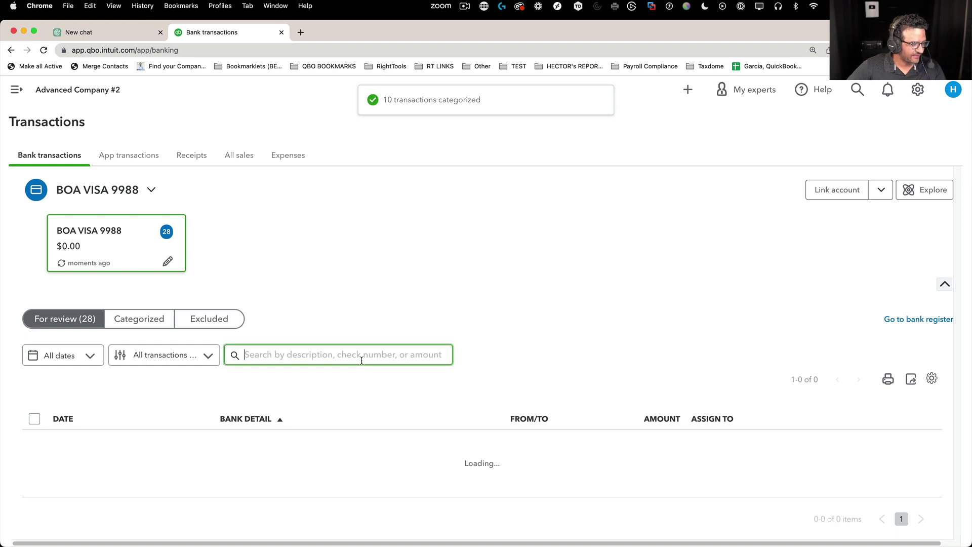
{"action": "scroll", "coordinate": [426, 377], "scroll_direction": "down", "scroll_amount": 2}
{"action": "scroll", "coordinate": [434, 389], "scroll_direction": "down", "scroll_amount": 10}
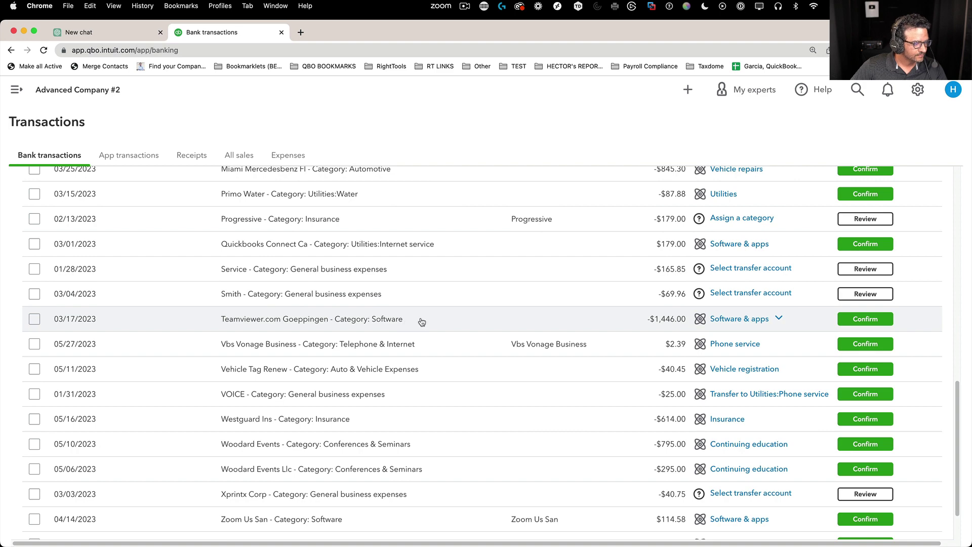
{"action": "scroll", "coordinate": [419, 322], "scroll_direction": "up", "scroll_amount": 12}
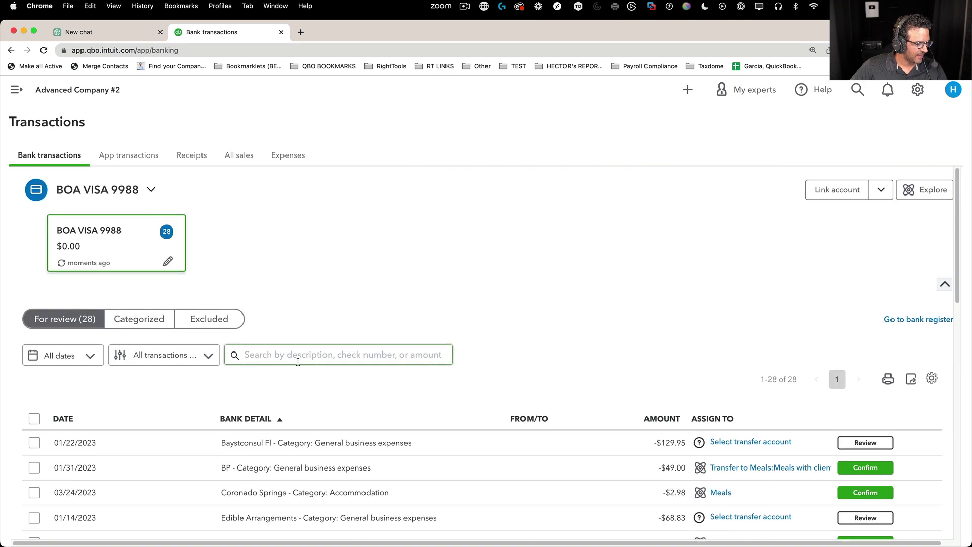
{"action": "left_click", "coordinate": [297, 359]}
{"action": "type", "text": "auto"}
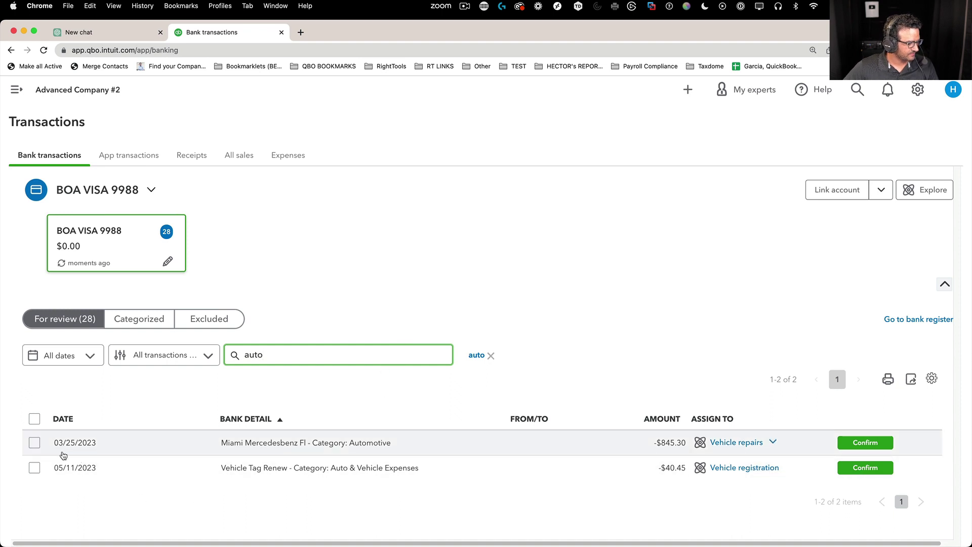
Step: Select both filtered automotive transactions and open the bulk update of their category
{"action": "left_click", "coordinate": [34, 443]}
{"action": "left_click", "coordinate": [34, 443]}
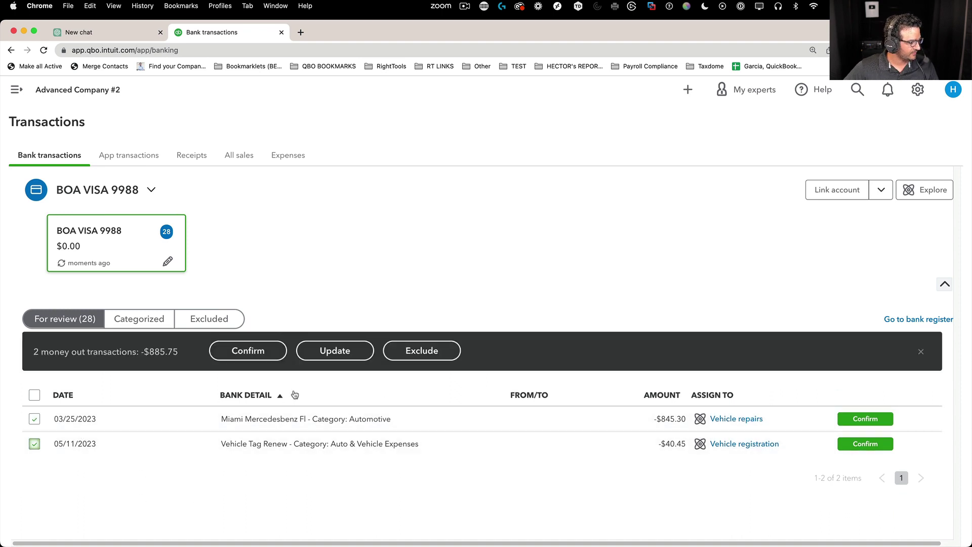
{"action": "left_click", "coordinate": [335, 350]}
{"action": "left_click", "coordinate": [542, 292]}
{"action": "type", "text": "a"}
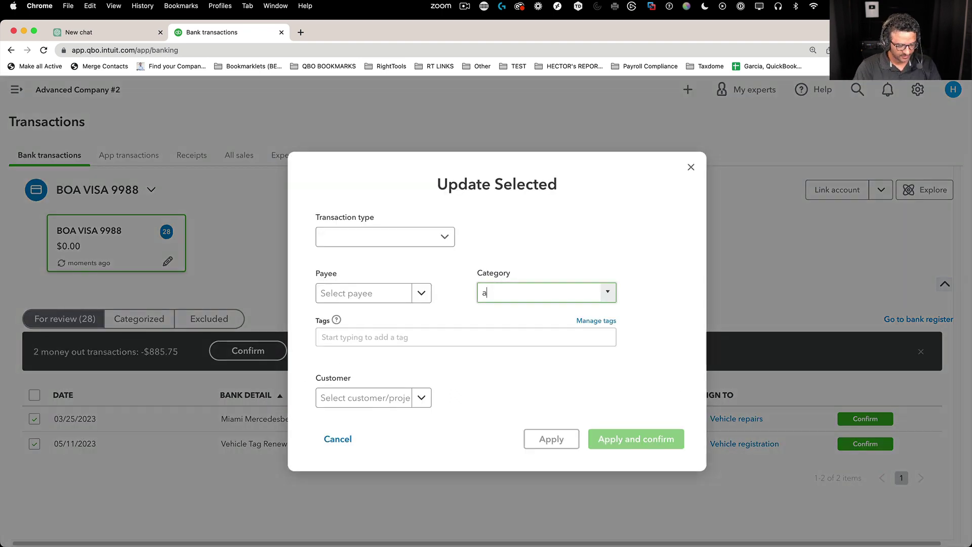
{"action": "type", "text": "uto"}
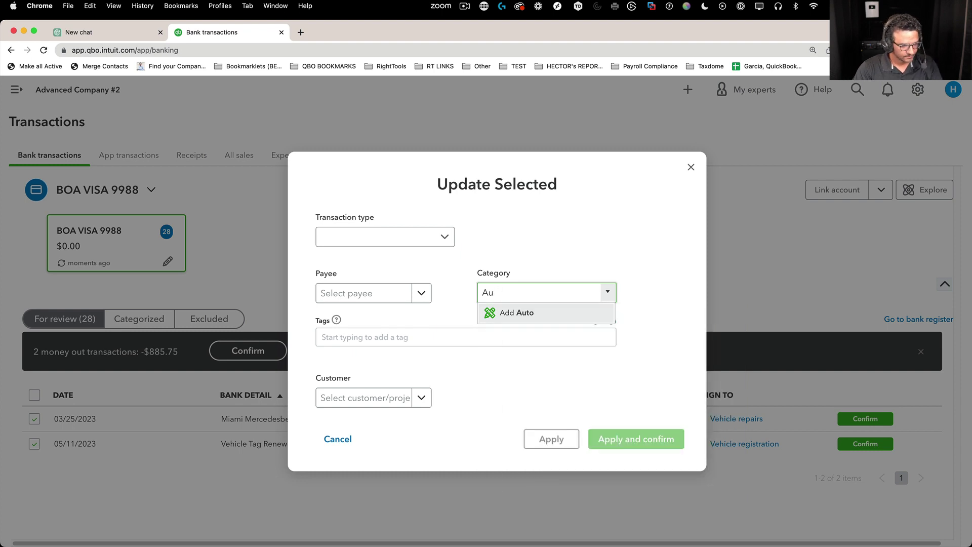
{"action": "key", "text": "BackSpace"}
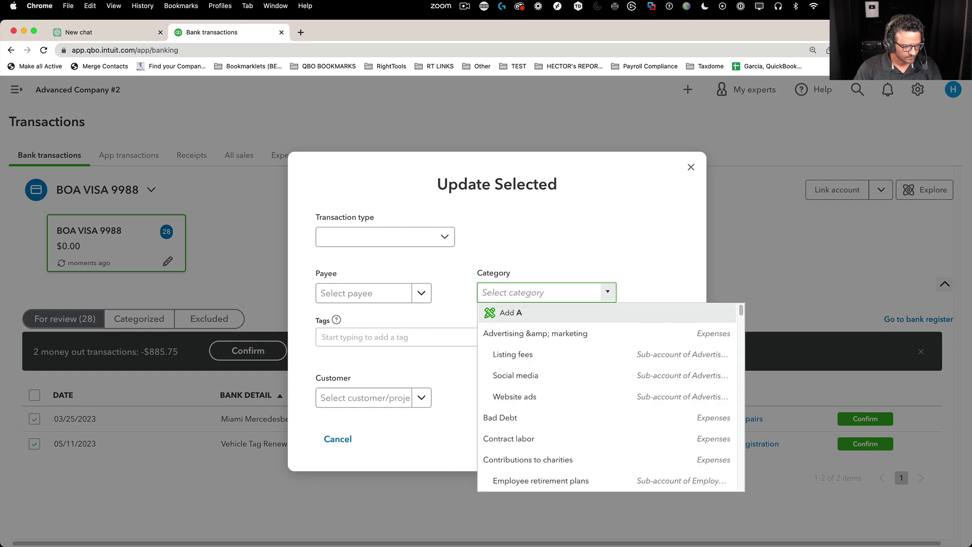
{"action": "left_click_drag", "start_coordinate": [723, 324], "coordinate": [558, 307]}
{"action": "type", "text": "car"}
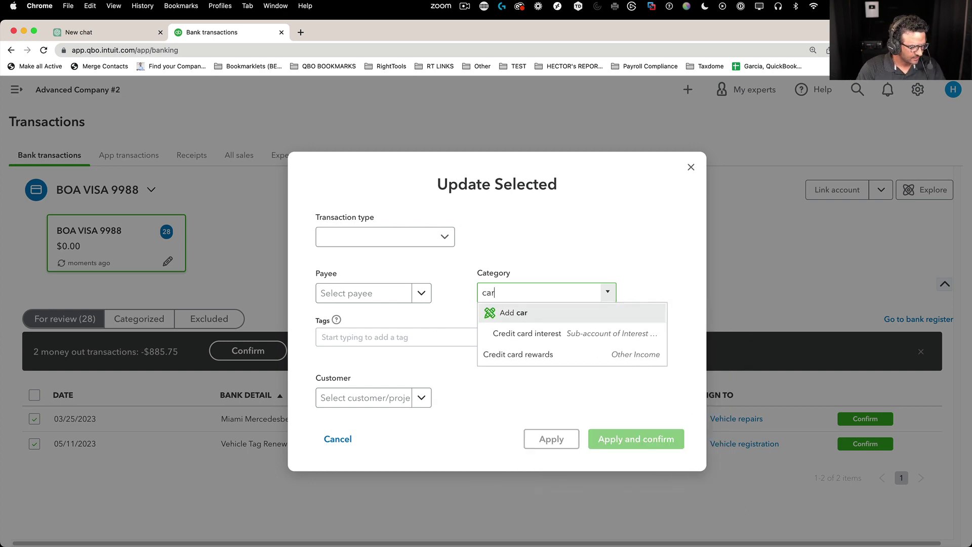
{"action": "key", "text": "BackSpace"}
{"action": "type", "text": "Automobile"}
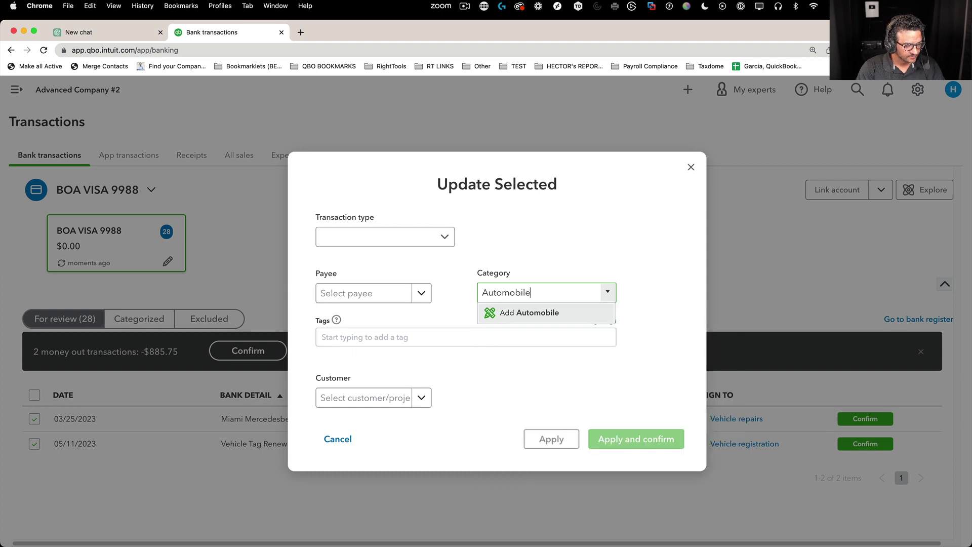
{"action": "key", "text": "BackSpace"}
{"action": "key", "text": "BackSpace"}
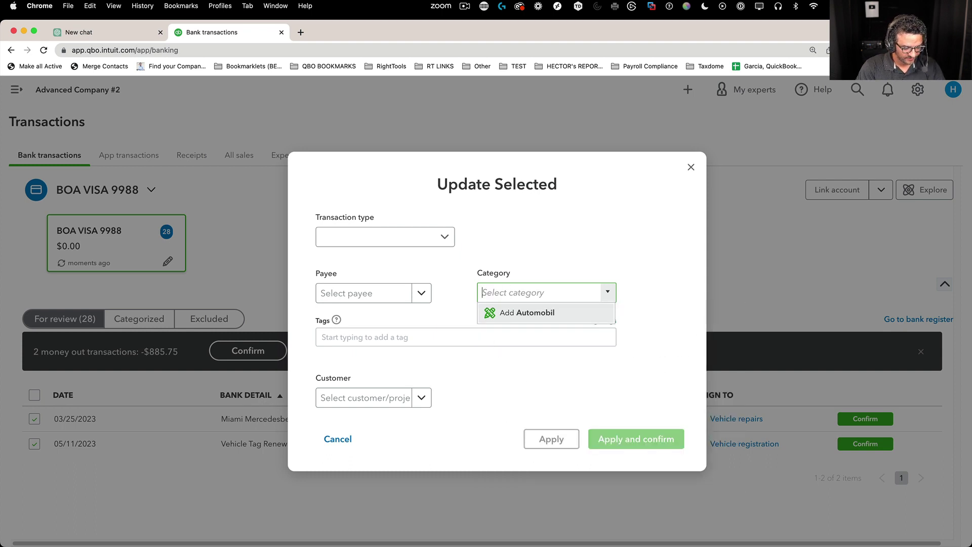
Step: Apply the Vehicle expenses category to the selected automotive transactions with confirmation
{"action": "type", "text": "vehi"}
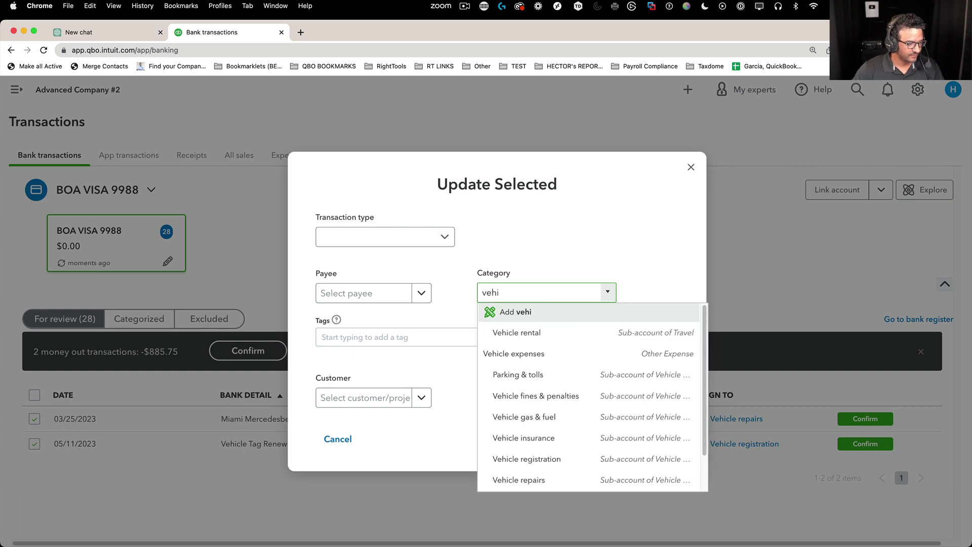
{"action": "left_click", "coordinate": [536, 356]}
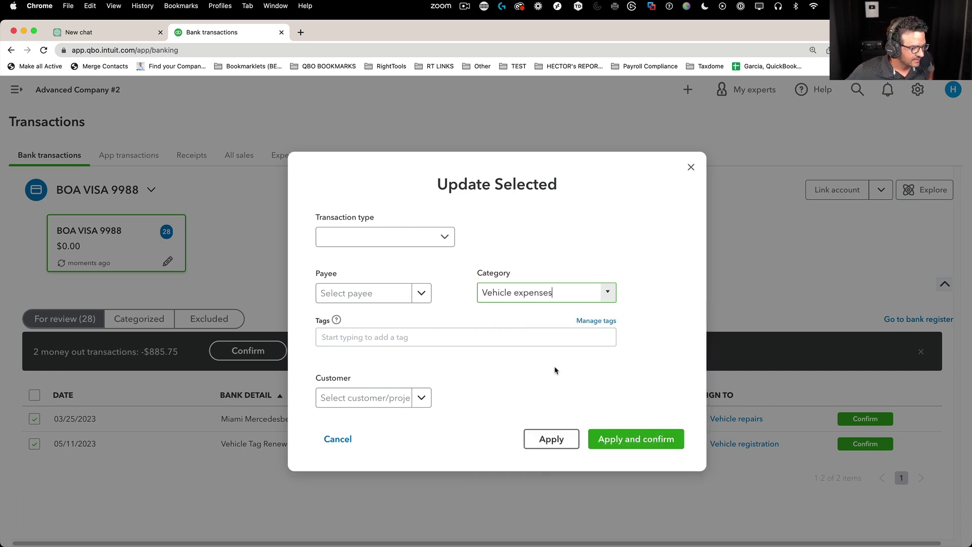
{"action": "left_click", "coordinate": [653, 449]}
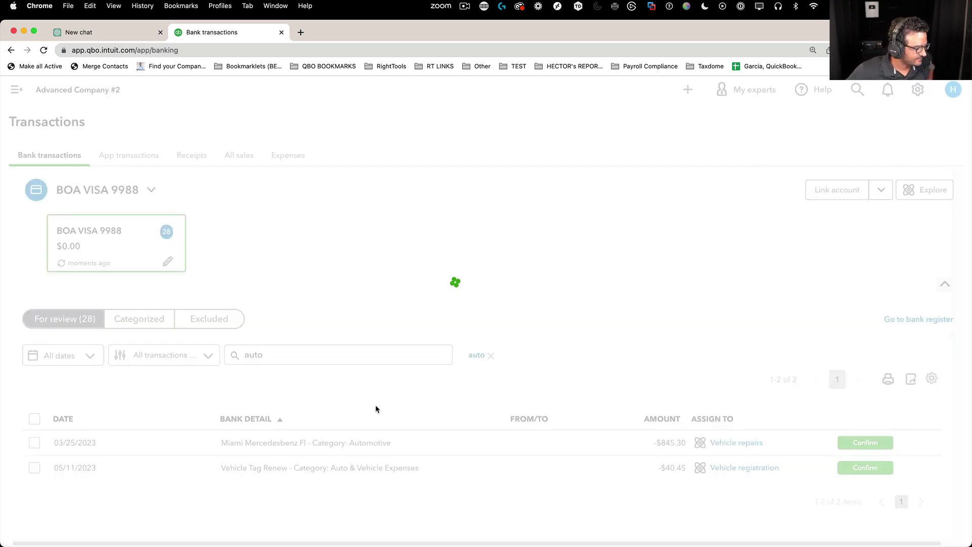
Step: Clear the "auto" filter and filter the transactions for review by "insu"
{"action": "left_click", "coordinate": [490, 355]}
{"action": "scroll", "coordinate": [344, 379], "scroll_direction": "down", "scroll_amount": 15}
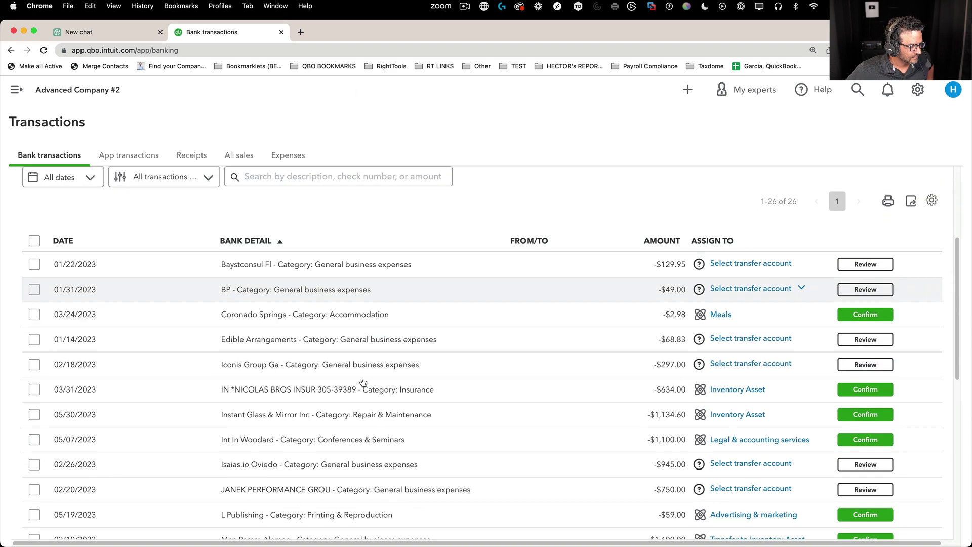
{"action": "scroll", "coordinate": [376, 405], "scroll_direction": "up", "scroll_amount": 15}
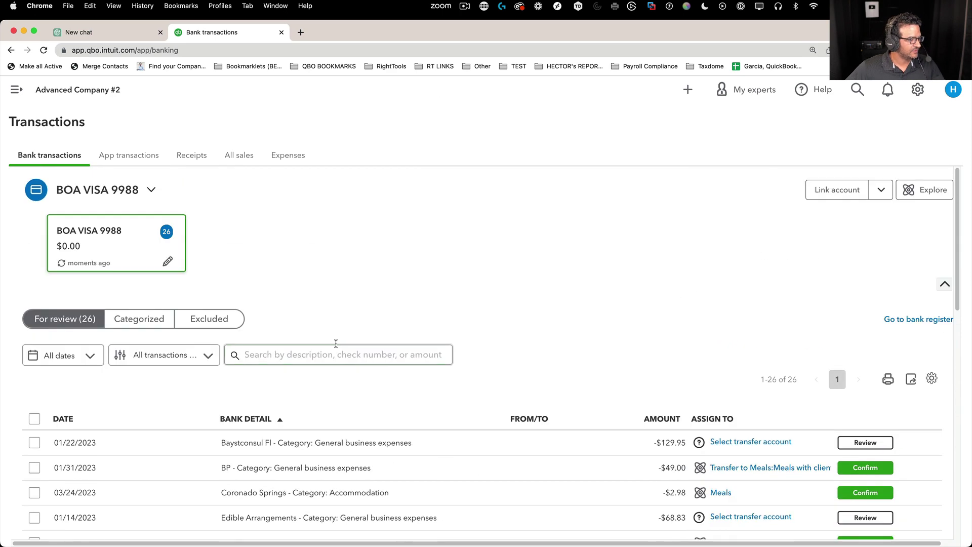
{"action": "left_click", "coordinate": [309, 354]}
{"action": "type", "text": "ins"}
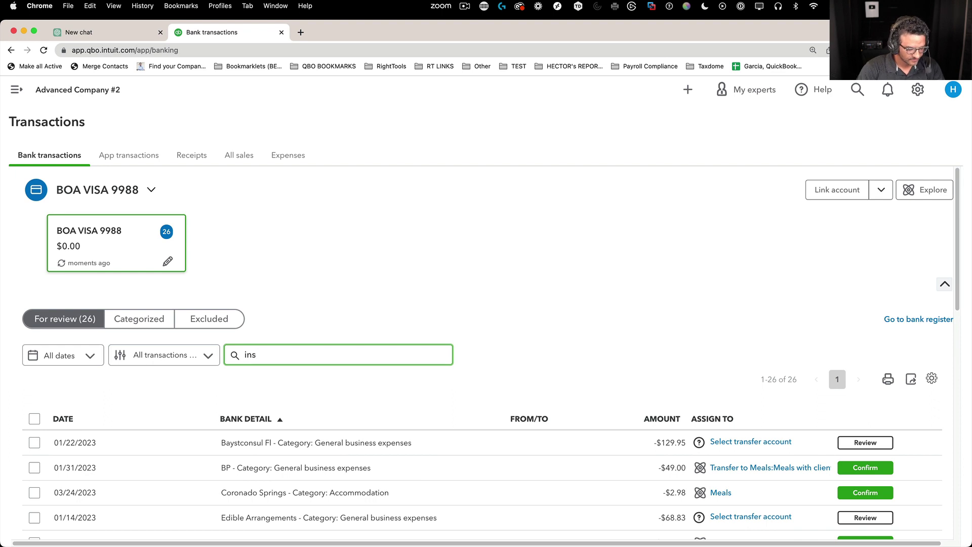
{"action": "type", "text": "u"}
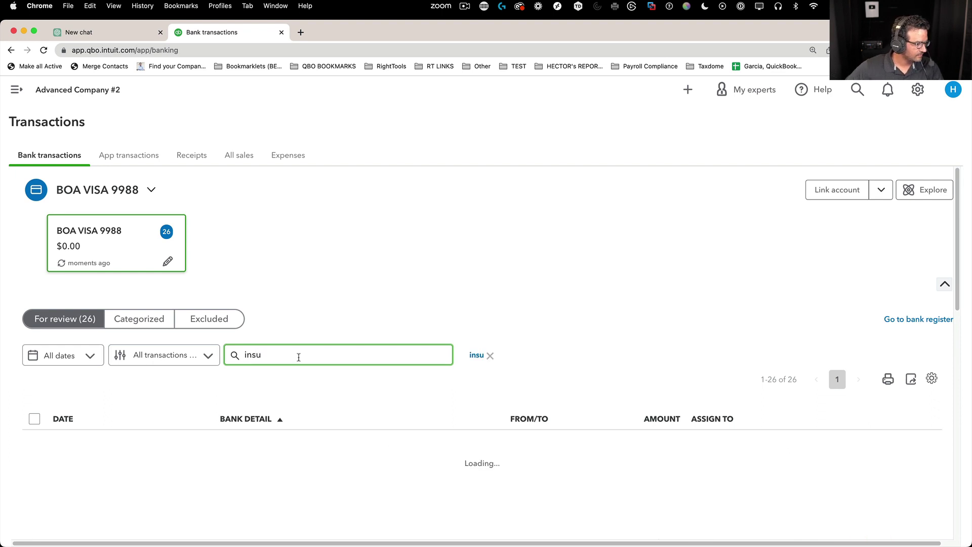
Step: Select all filtered insurance transactions and bulk-apply the Insurance expense category to them with confirmation
{"action": "scroll", "coordinate": [324, 391], "scroll_direction": "down", "scroll_amount": 1}
{"action": "left_click", "coordinate": [34, 411]}
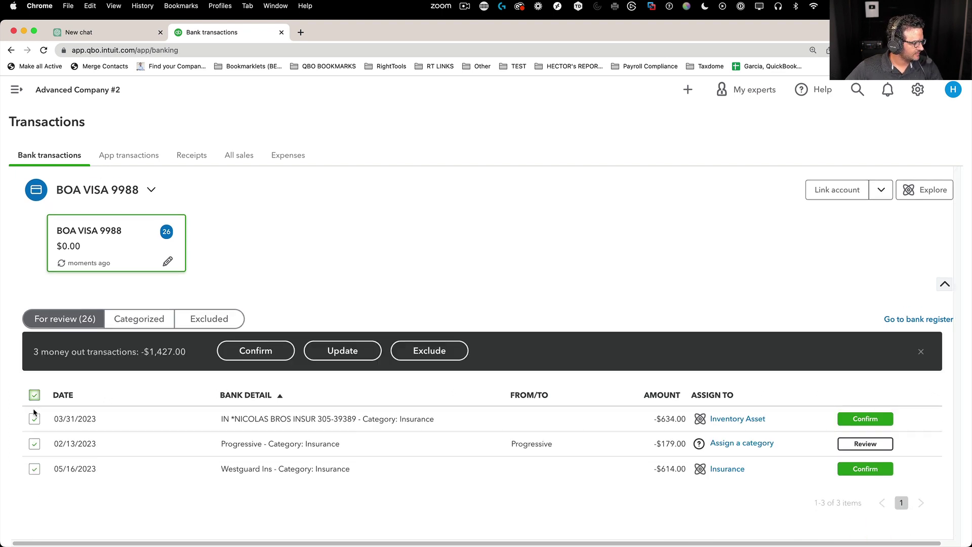
{"action": "left_click", "coordinate": [336, 352]}
{"action": "left_click", "coordinate": [550, 299]}
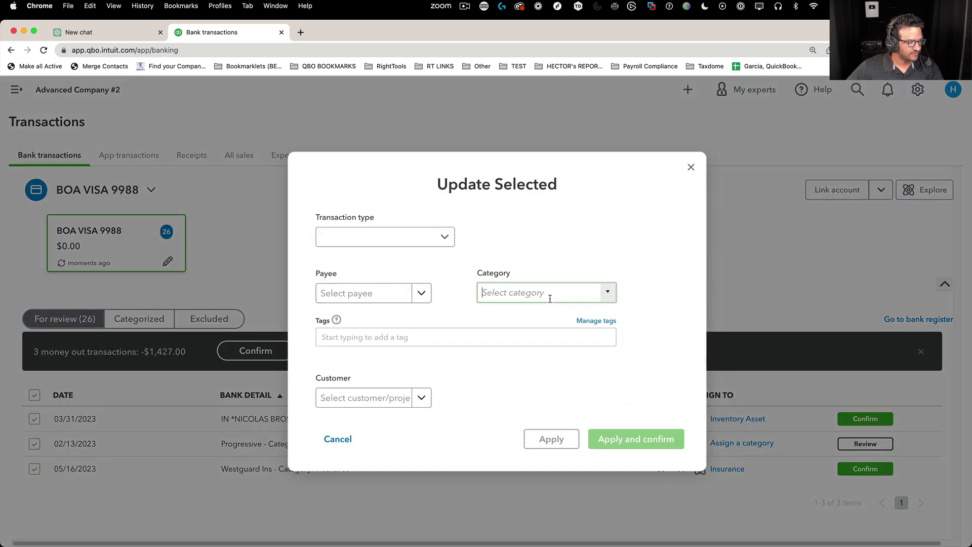
{"action": "type", "text": "insu"}
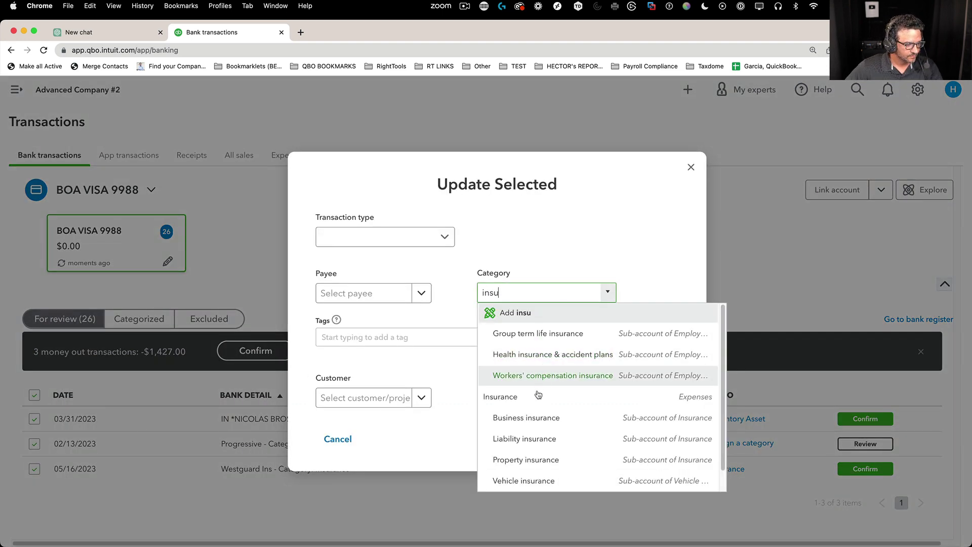
{"action": "left_click", "coordinate": [541, 397]}
{"action": "left_click", "coordinate": [618, 439]}
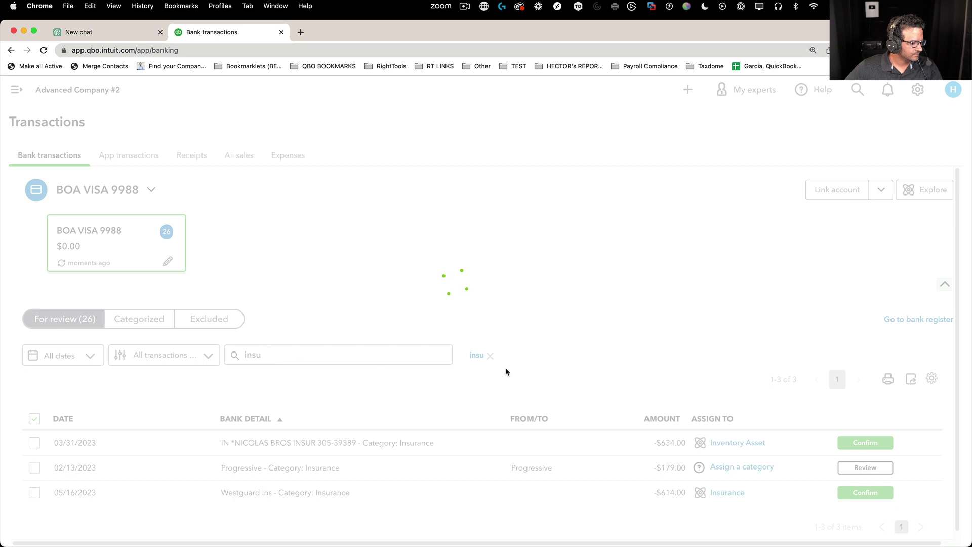
Step: Clear the "insu" filter and filter by "General business expenses", copied from the Baystconsul Fl transaction's bank detail
{"action": "left_click", "coordinate": [489, 355]}
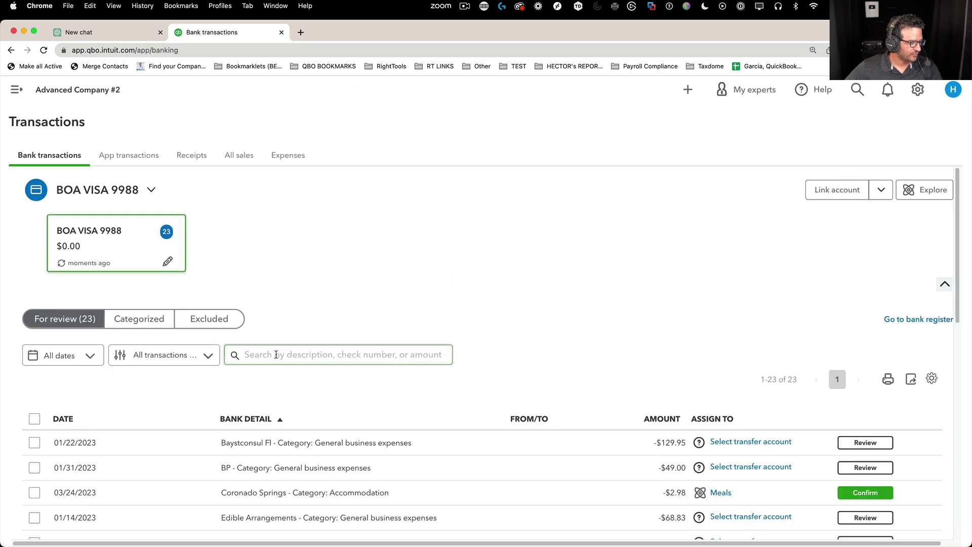
{"action": "scroll", "coordinate": [293, 354], "scroll_direction": "down", "scroll_amount": 3}
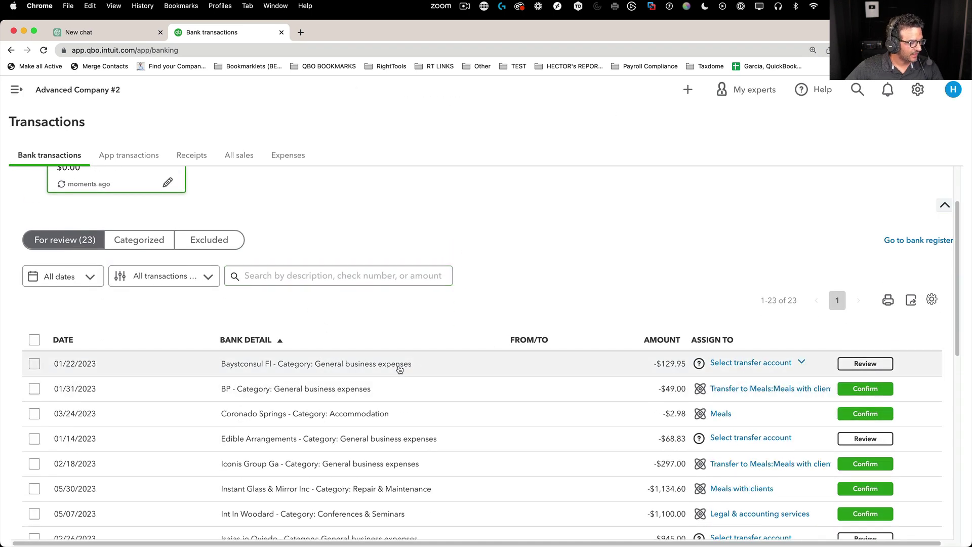
{"action": "left_click_drag", "start_coordinate": [410, 365], "coordinate": [314, 366]}
{"action": "key", "text": "super+c"}
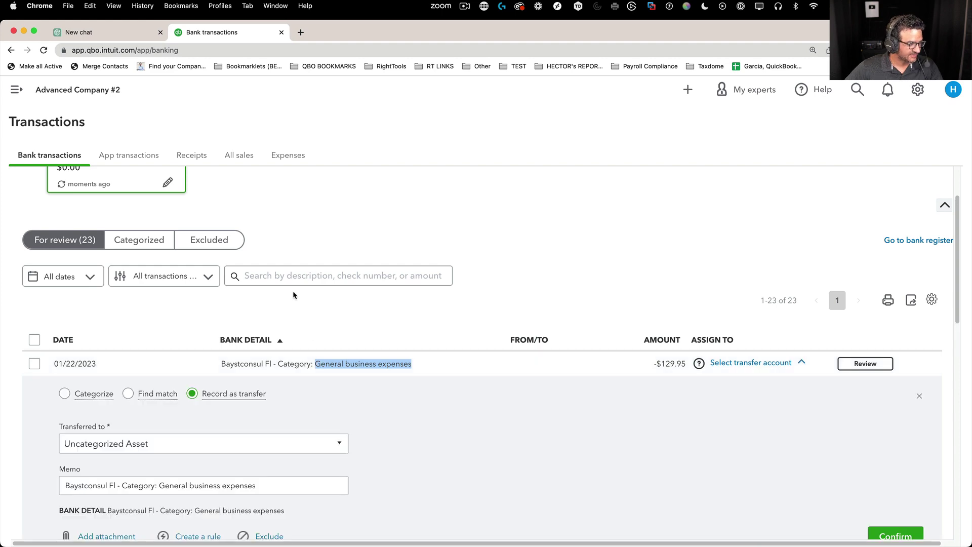
{"action": "left_click", "coordinate": [289, 276]}
{"action": "key", "text": "super+v"}
{"action": "key", "text": "Return"}
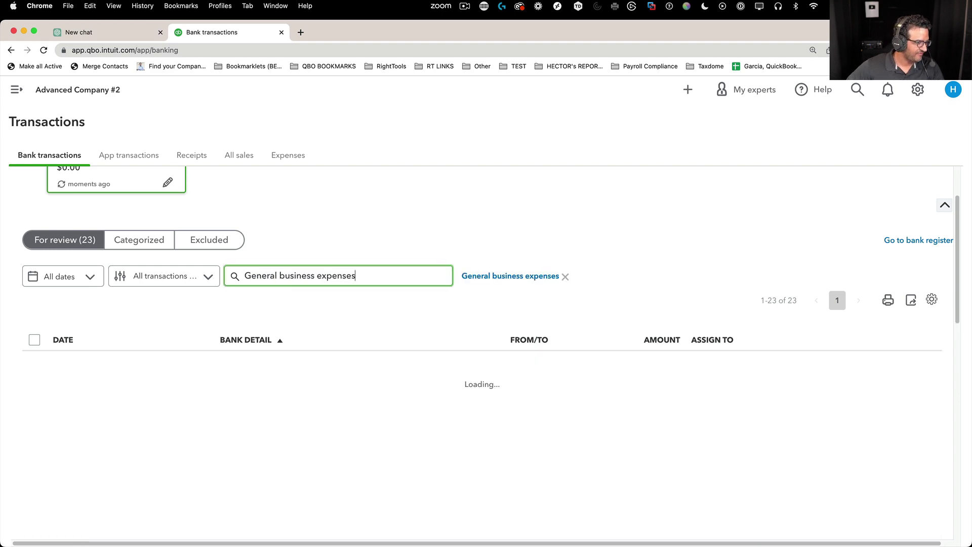
Step: Switch the 01/22/2023 Baystconsul Fl transaction from transfer to Categorize and set its category to General business expenses
{"action": "scroll", "coordinate": [348, 332], "scroll_direction": "down", "scroll_amount": 3}
{"action": "scroll", "coordinate": [130, 362], "scroll_direction": "up", "scroll_amount": 1}
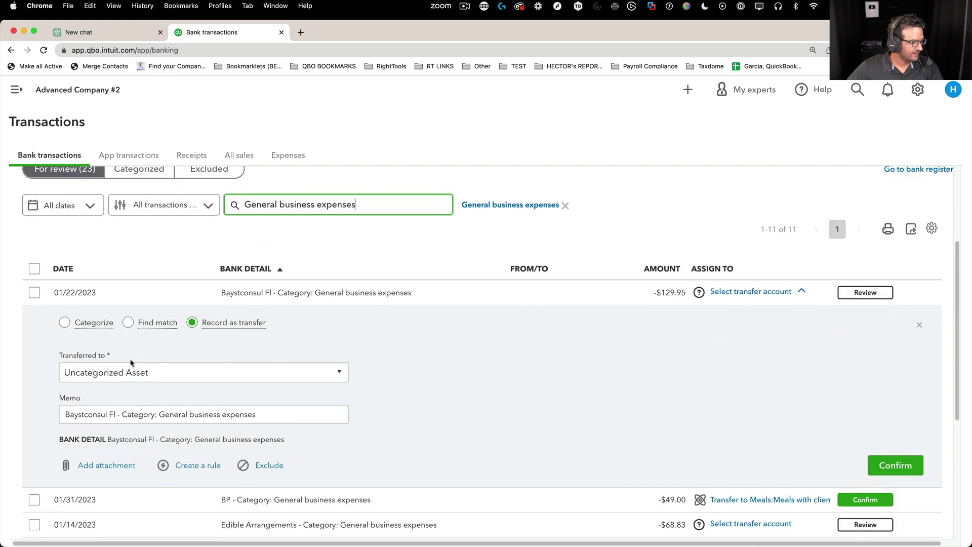
{"action": "left_click", "coordinate": [65, 324]}
{"action": "left_click", "coordinate": [272, 375]}
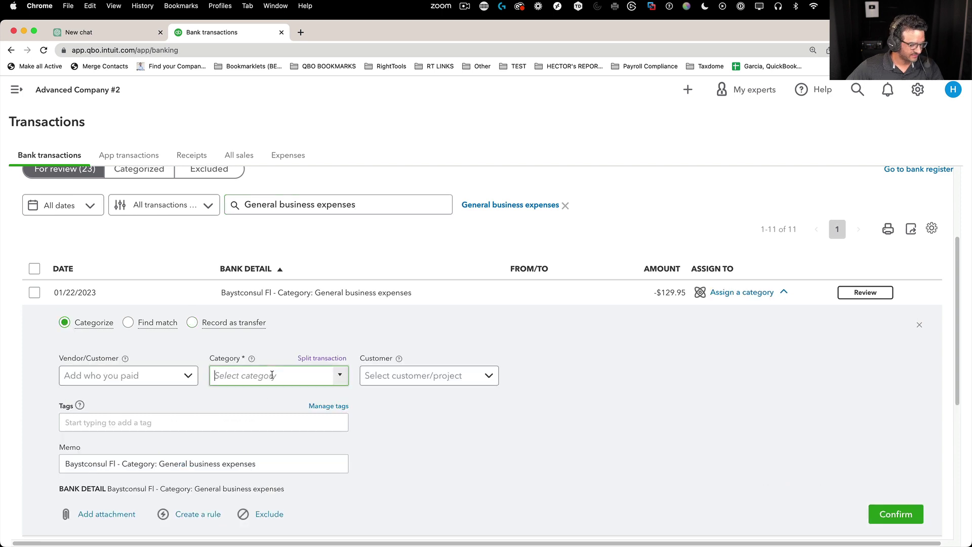
{"action": "type", "text": "g"}
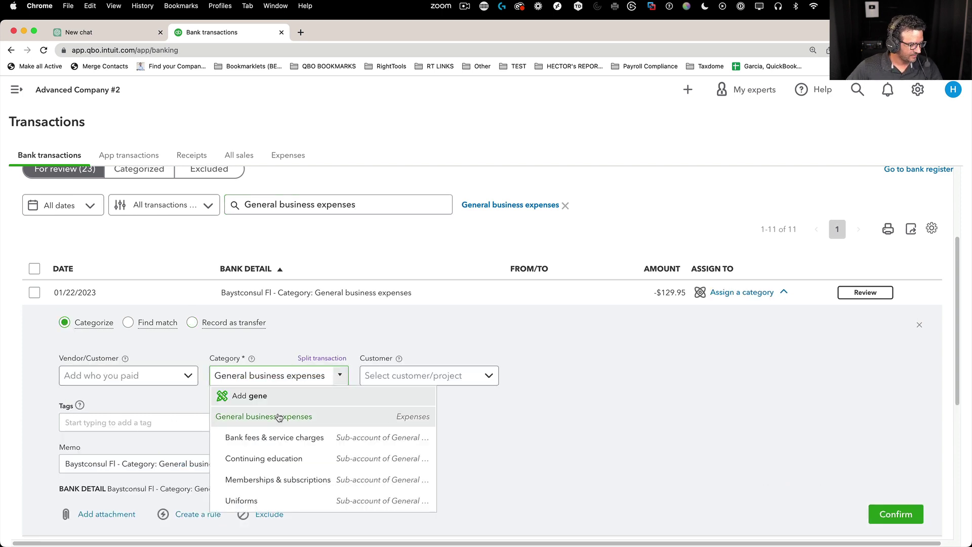
Step: Categorize the 01/22/2023 Baystconsul Fl transaction as General business expenses and post it
{"action": "left_click", "coordinate": [275, 414]}
{"action": "left_click", "coordinate": [865, 292]}
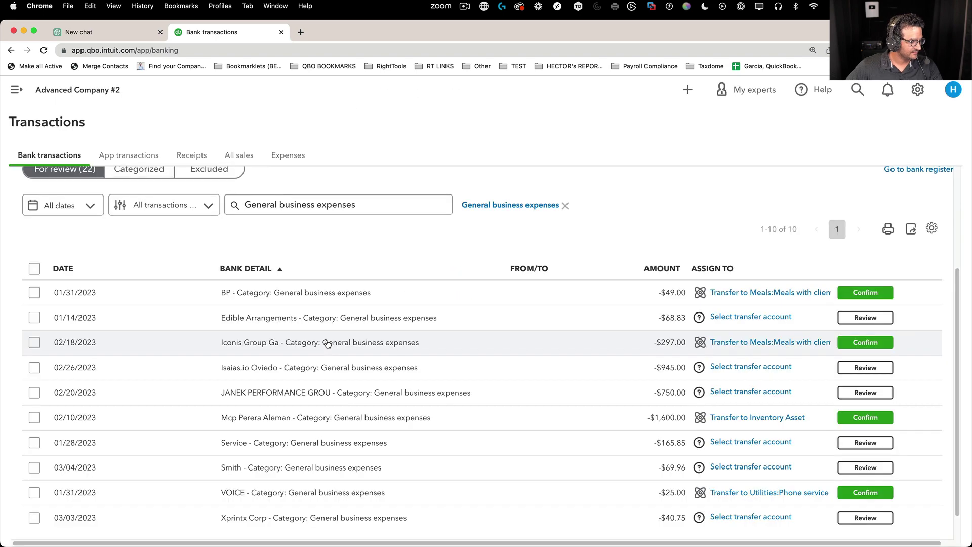
Step: Select all filtered General business expenses transactions for a bulk update and set their transaction type to Expense
{"action": "left_click", "coordinate": [34, 269]}
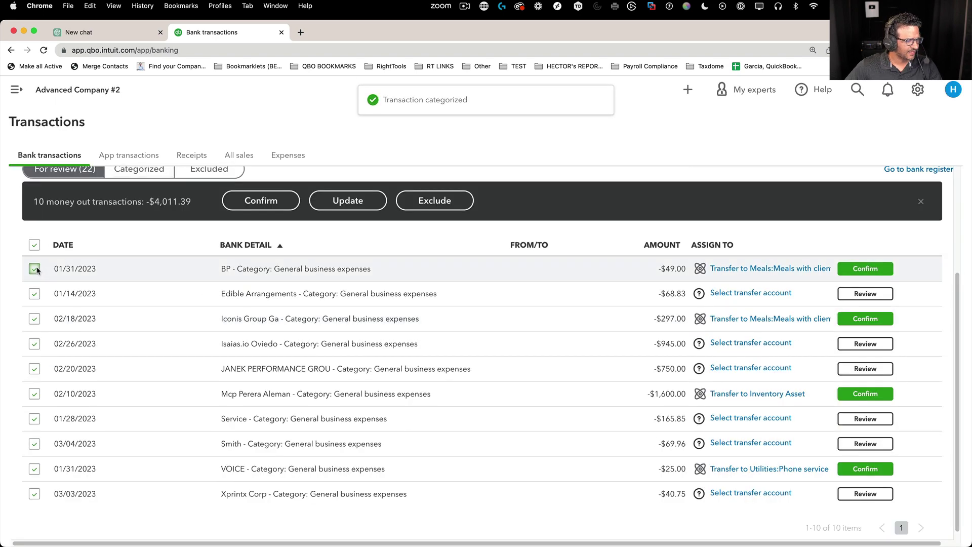
{"action": "left_click", "coordinate": [349, 205]}
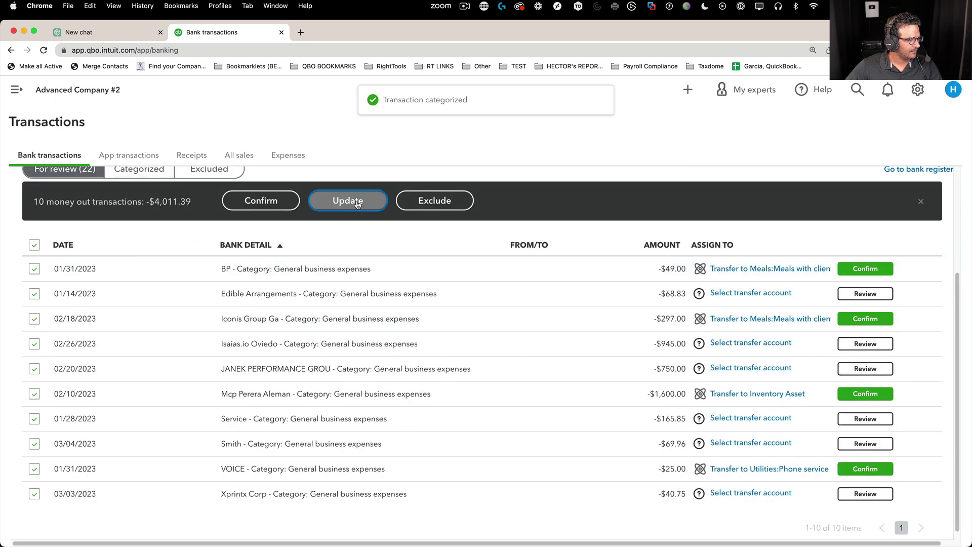
{"action": "left_click", "coordinate": [450, 237]}
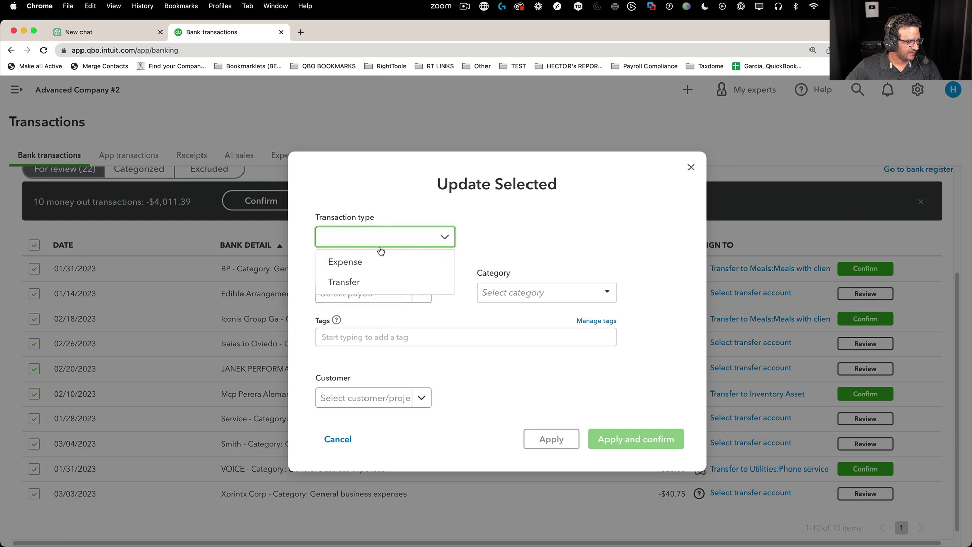
{"action": "left_click", "coordinate": [364, 263]}
Step: Set the category of the selected transactions to General business expenses, then apply and confirm the update
{"action": "left_click", "coordinate": [538, 295]}
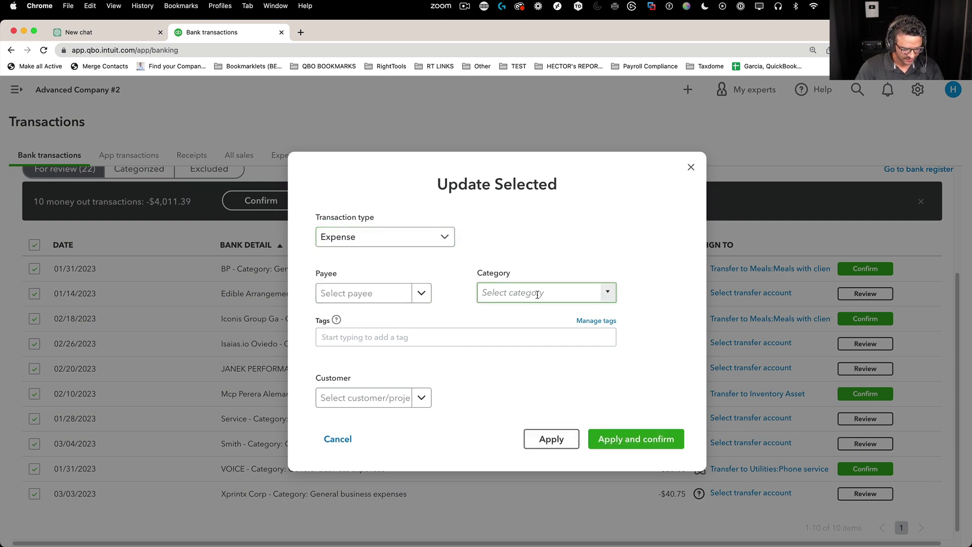
{"action": "type", "text": "gene"}
{"action": "key", "text": "Escape"}
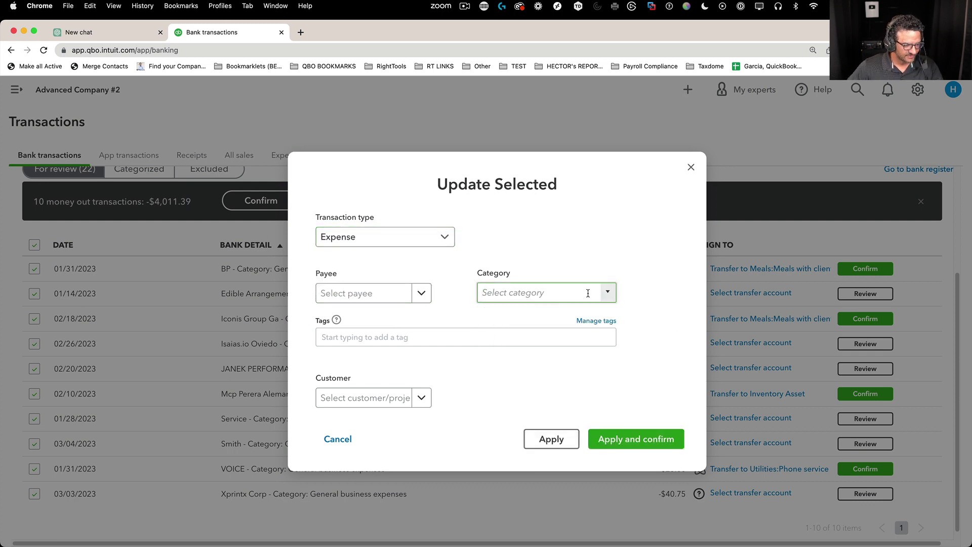
{"action": "type", "text": "gen"}
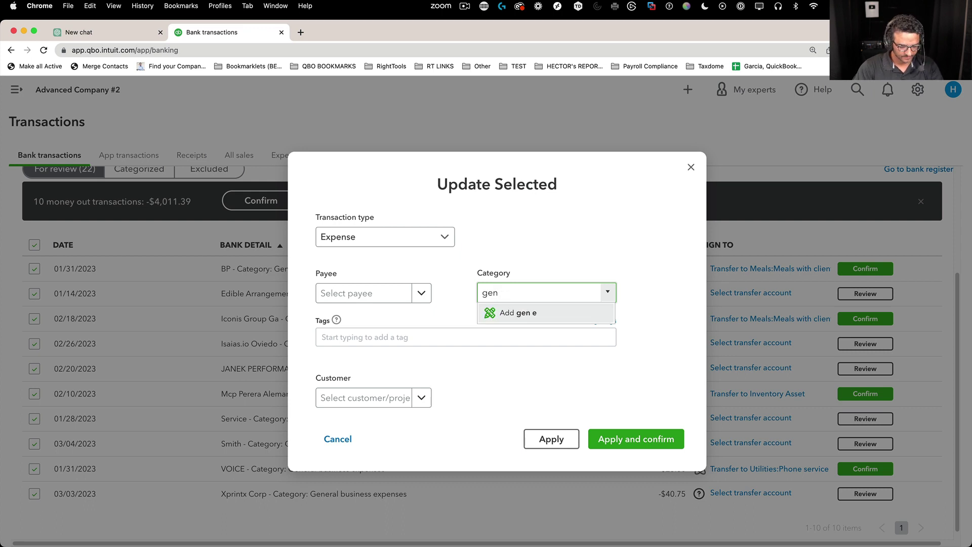
{"action": "type", "text": " ee"}
{"action": "left_click", "coordinate": [576, 333]}
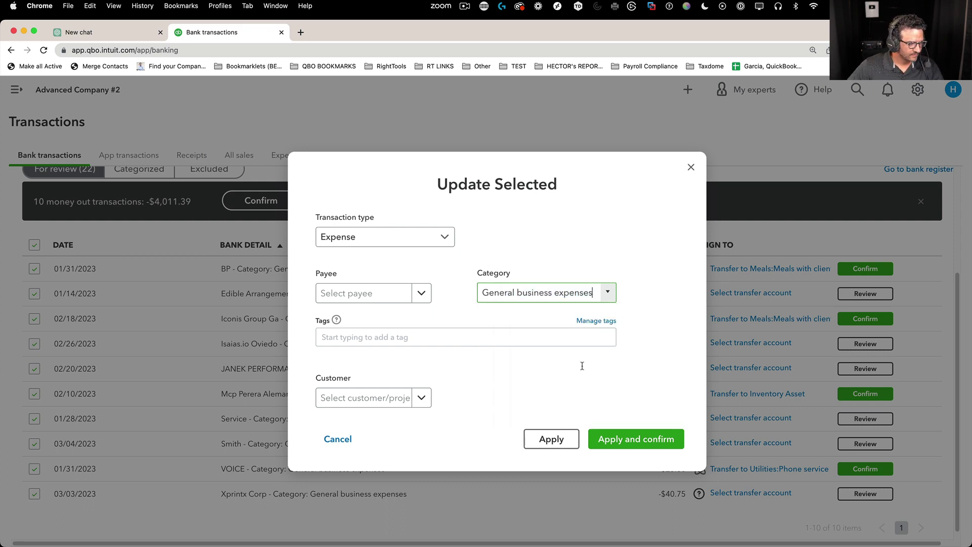
{"action": "left_click", "coordinate": [593, 444]}
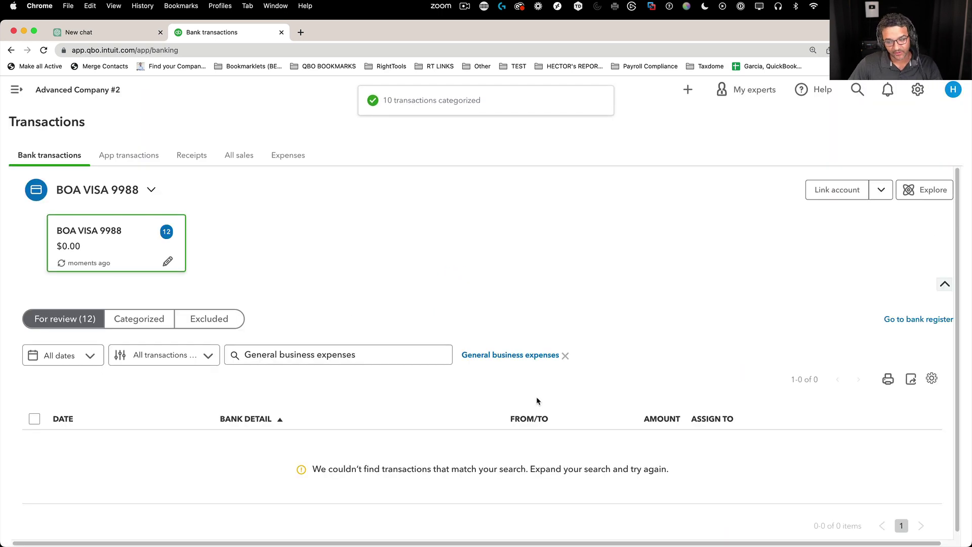
Step: Clear the General business expenses search and filter the transactions for review by "tele"
{"action": "left_click", "coordinate": [565, 355]}
{"action": "scroll", "coordinate": [432, 351], "scroll_direction": "down", "scroll_amount": 4}
{"action": "scroll", "coordinate": [436, 352], "scroll_direction": "up", "scroll_amount": 3}
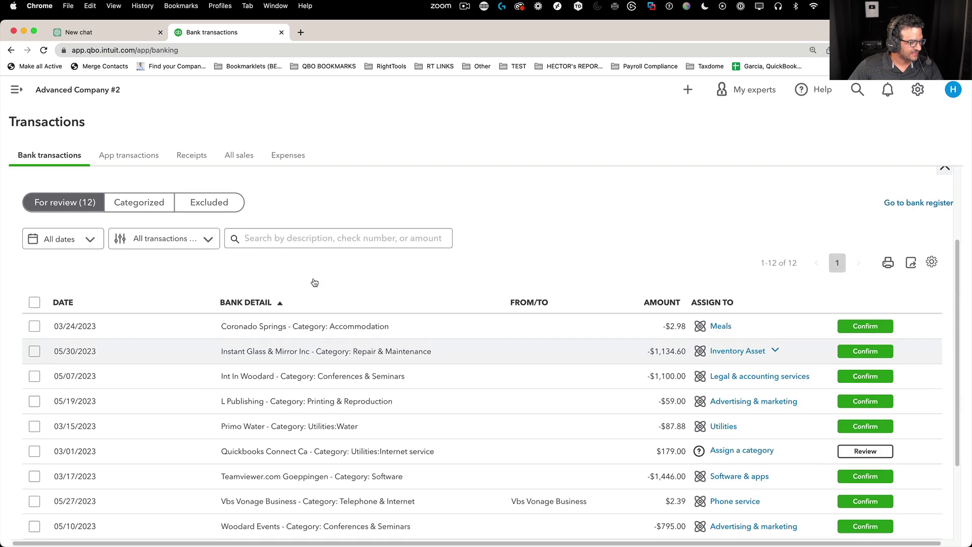
{"action": "left_click", "coordinate": [294, 238]}
{"action": "type", "text": "tele"}
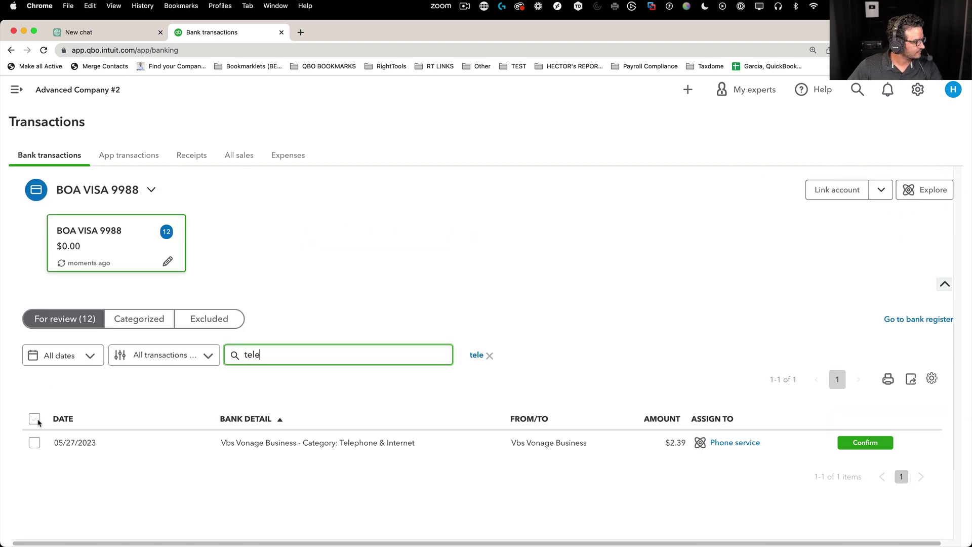
Step: Select the filtered Vbs Vonage Business transaction and start a bulk update of its category
{"action": "left_click", "coordinate": [34, 419]}
{"action": "left_click", "coordinate": [311, 350]}
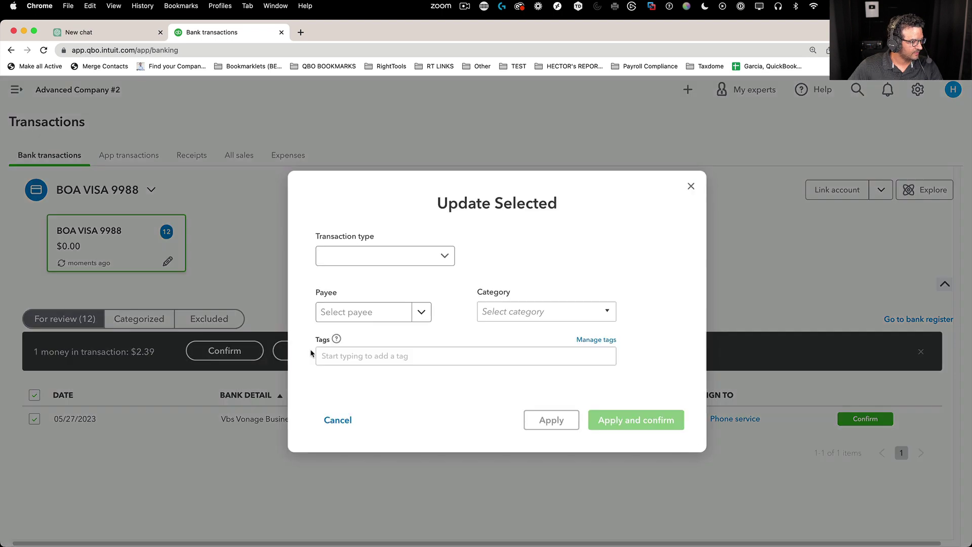
{"action": "left_click", "coordinate": [583, 313]}
{"action": "type", "text": "tele"}
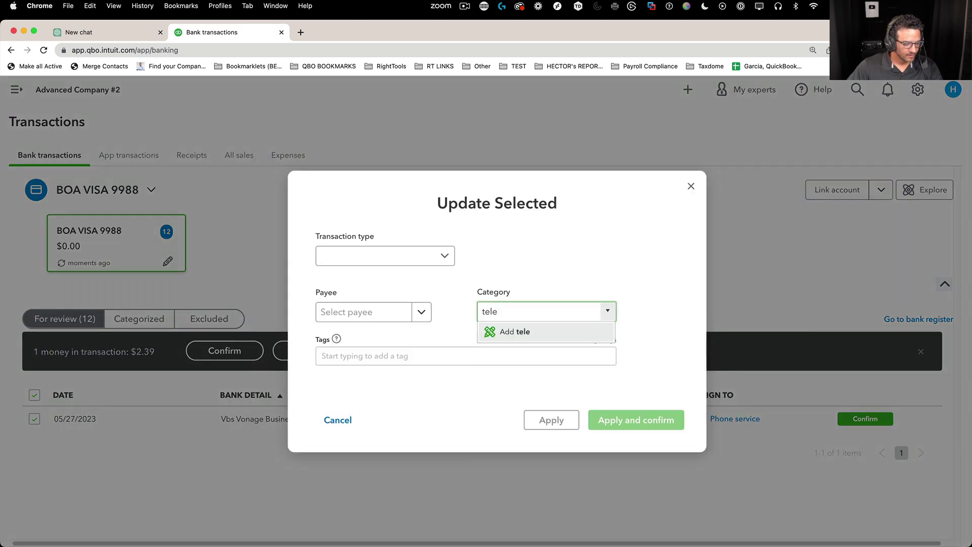
{"action": "key", "text": "BackSpace"}
{"action": "key", "text": "BackSpace"}
{"action": "type", "text": "e"}
{"action": "key", "text": "BackSpace"}
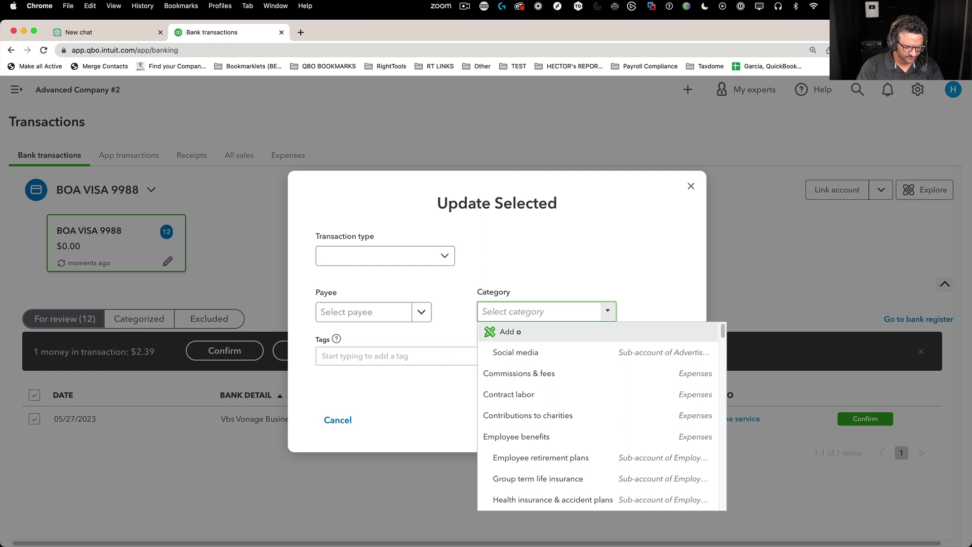
Step: Set the Vbs Vonage Business transaction's category to Utilities:Phone service, then apply and confirm it
{"action": "type", "text": "pho"}
{"action": "key", "text": "Down"}
{"action": "key", "text": "Return"}
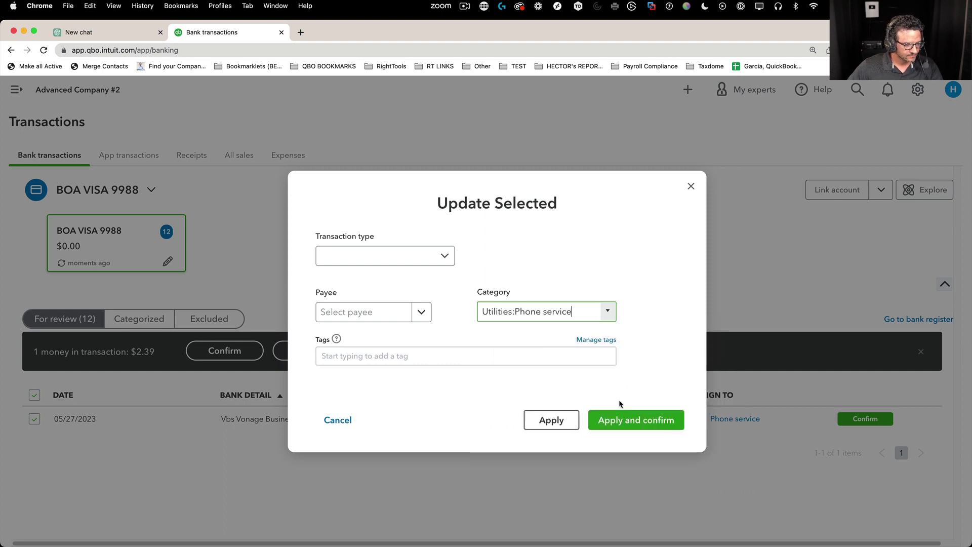
{"action": "left_click", "coordinate": [636, 420]}
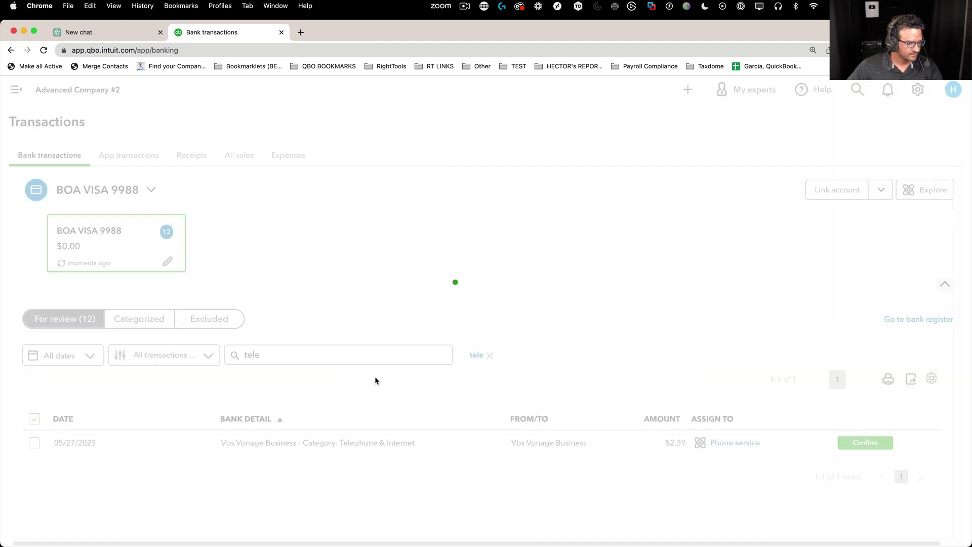
Step: Clear the "tele" search and filter the transactions for review by "accom"
{"action": "left_click", "coordinate": [489, 355]}
{"action": "left_click", "coordinate": [327, 355]}
{"action": "scroll", "coordinate": [326, 355], "scroll_direction": "down", "scroll_amount": 3}
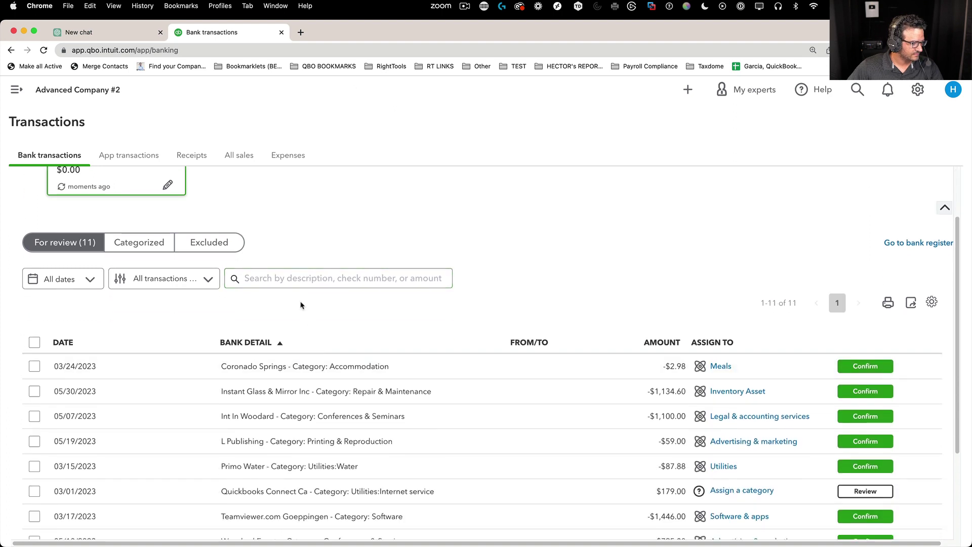
{"action": "type", "text": "accom"}
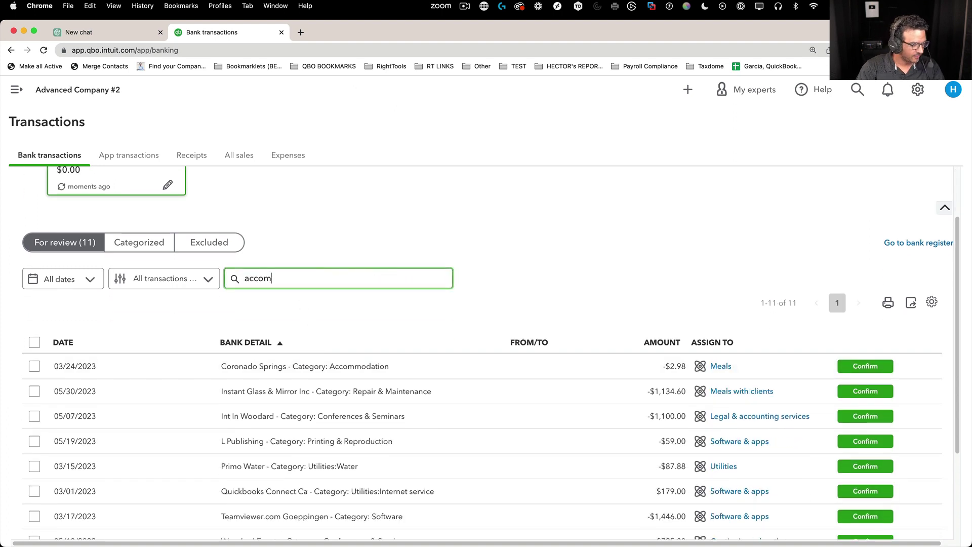
{"action": "key", "text": "Return"}
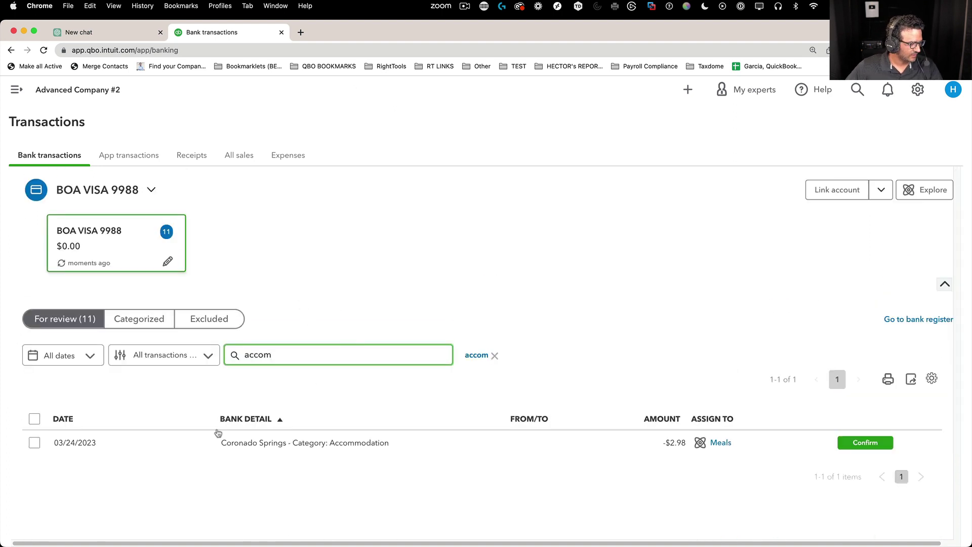
Step: Update the filtered Coronado Springs transaction to the Hotels sub-account of Travel, then apply and confirm it
{"action": "left_click", "coordinate": [34, 442]}
{"action": "left_click", "coordinate": [337, 351]}
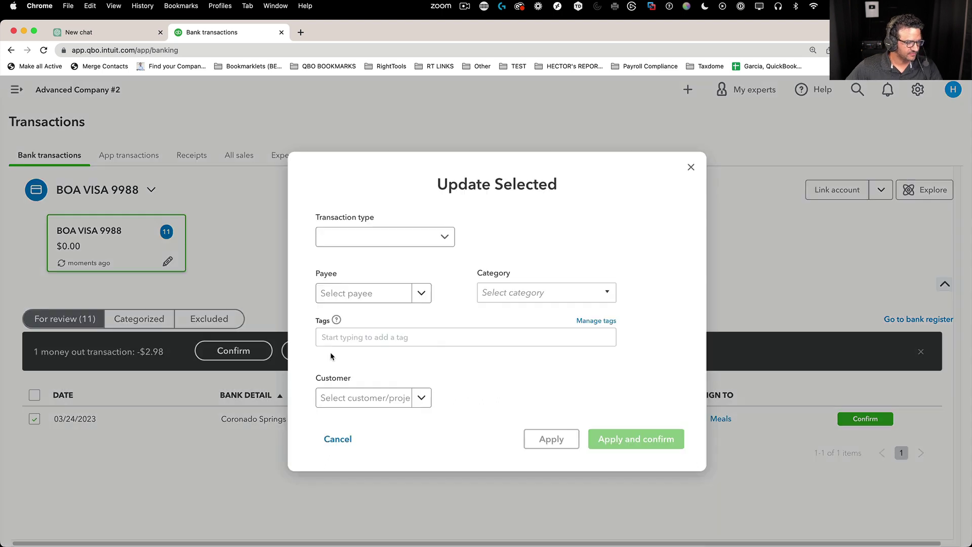
{"action": "type", "text": "t"}
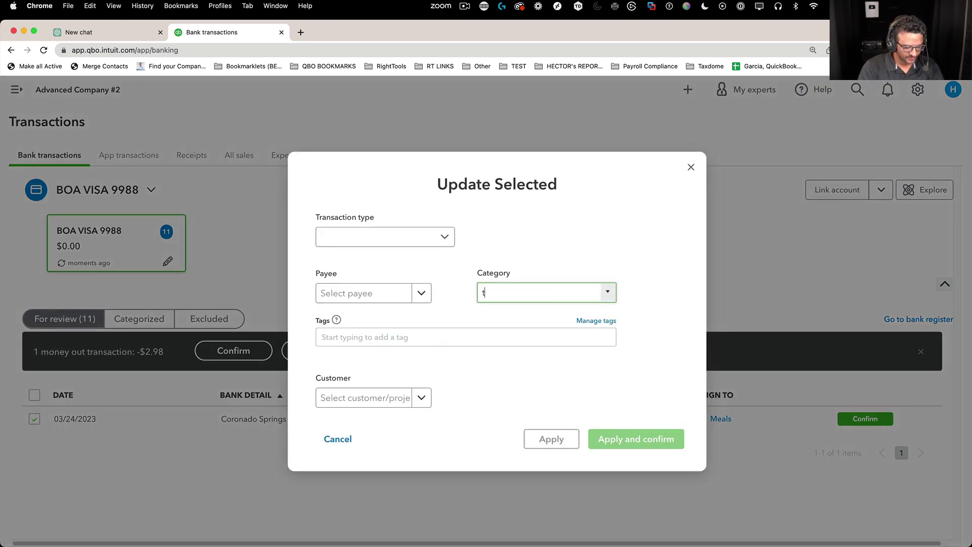
{"action": "type", "text": "ravel"}
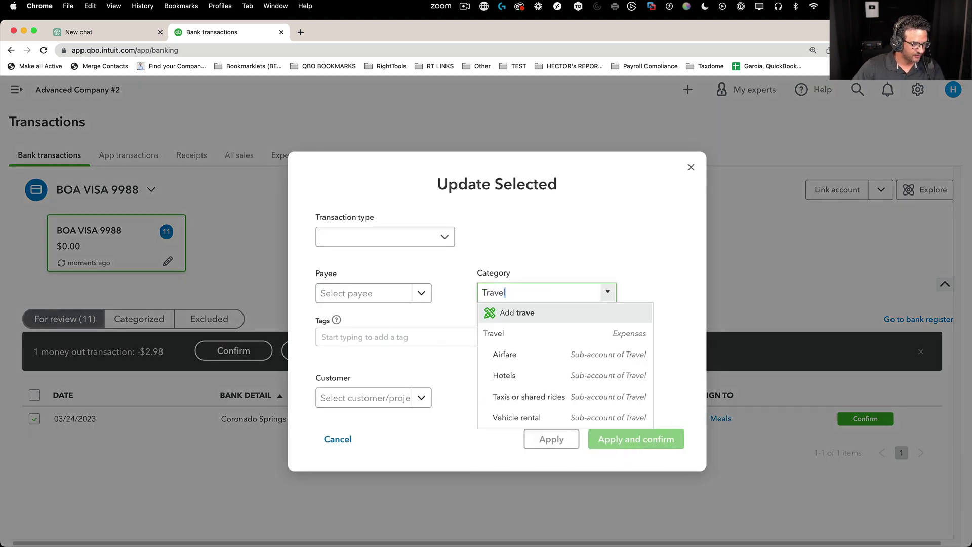
{"action": "left_click", "coordinate": [524, 374]}
{"action": "left_click", "coordinate": [658, 445]}
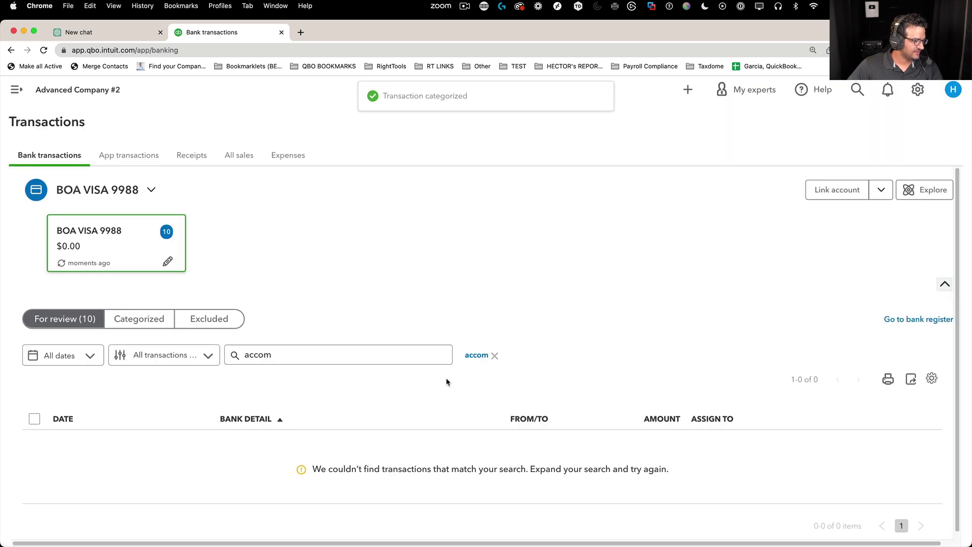
Step: Clear the "accom" search and filter the transactions for review by "repa"
{"action": "left_click", "coordinate": [495, 355]}
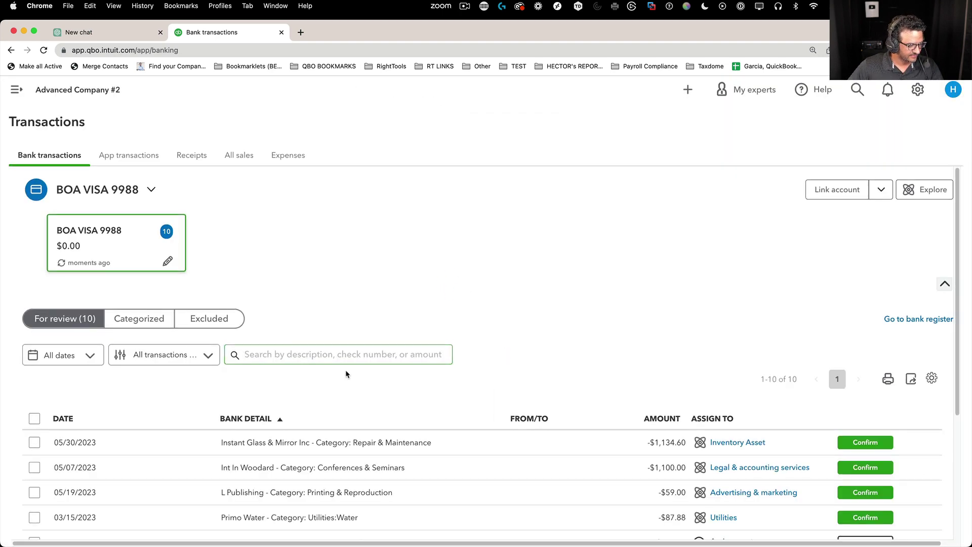
{"action": "scroll", "coordinate": [338, 360], "scroll_direction": "down", "scroll_amount": 3}
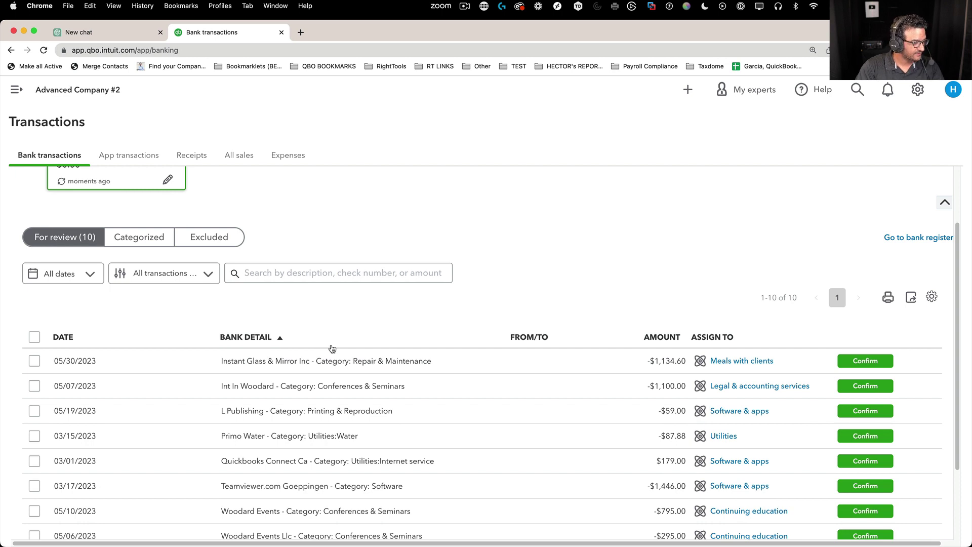
{"action": "left_click", "coordinate": [319, 276]}
{"action": "type", "text": "repa"}
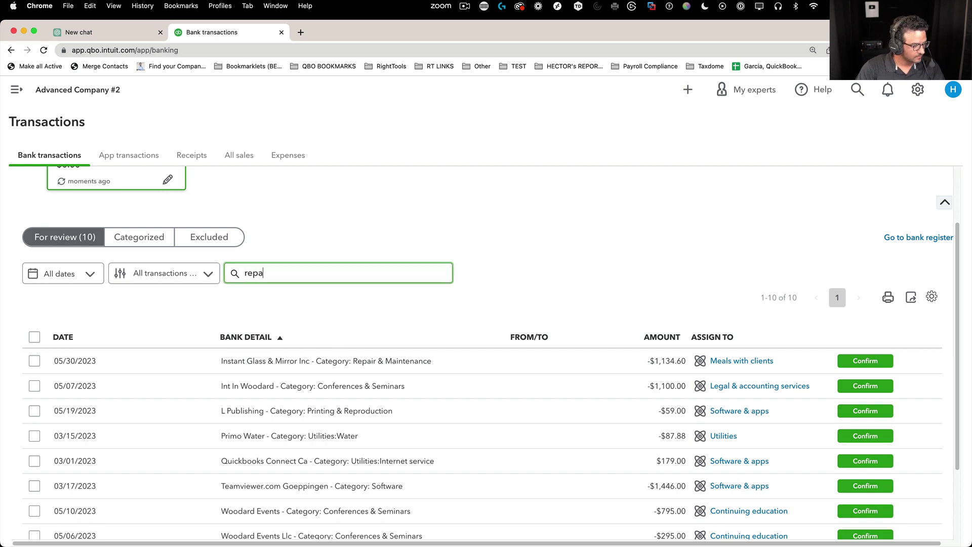
{"action": "key", "text": "Return"}
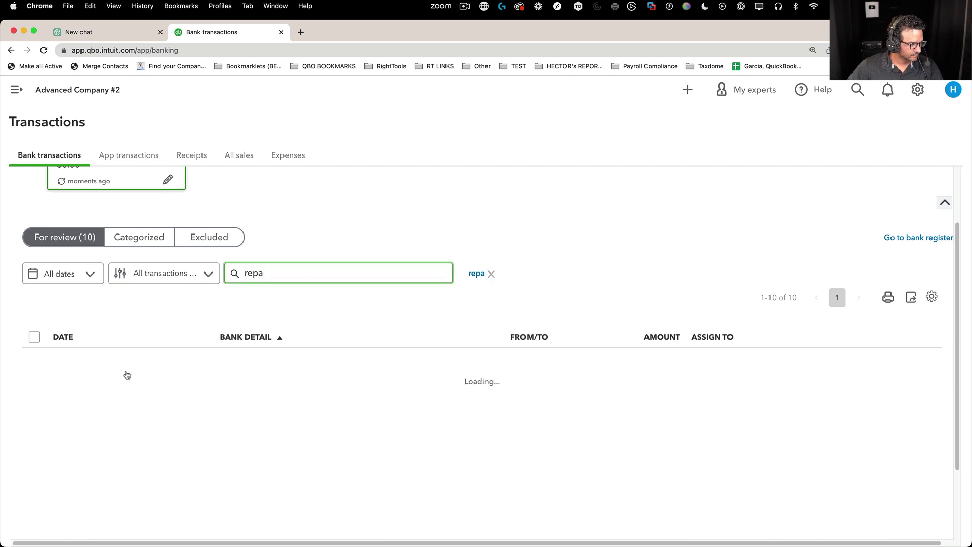
Step: Update the filtered Instant Glass & Mirror Inc transaction to the Repairs & maintenance category, then apply and confirm it
{"action": "left_click", "coordinate": [35, 417]}
{"action": "left_click", "coordinate": [338, 350]}
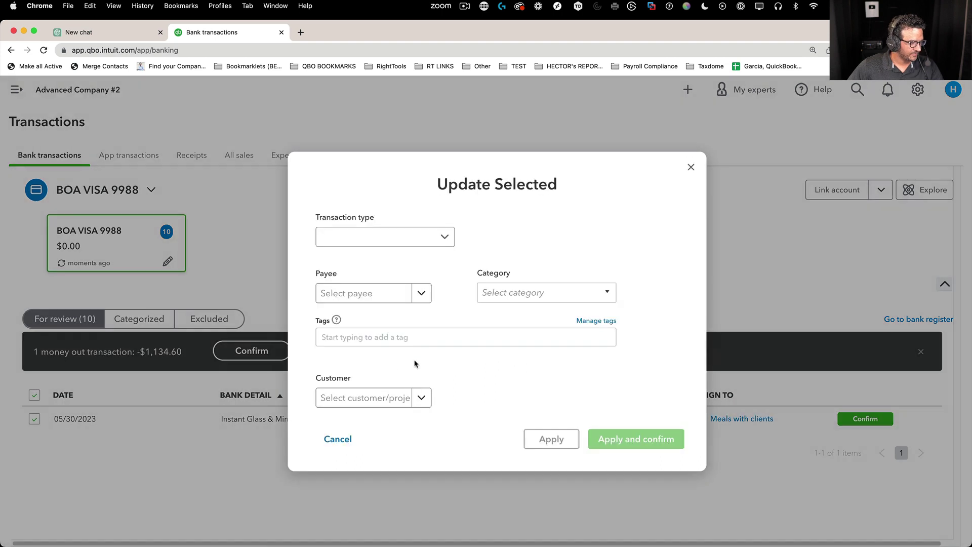
{"action": "left_click", "coordinate": [505, 292]}
{"action": "type", "text": "repa"}
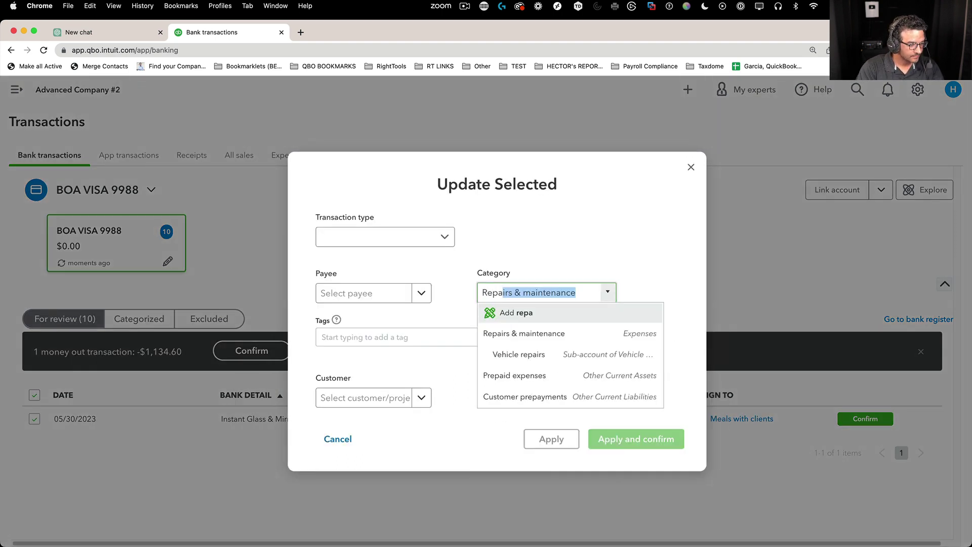
{"action": "left_click", "coordinate": [518, 333]}
{"action": "left_click", "coordinate": [631, 437]}
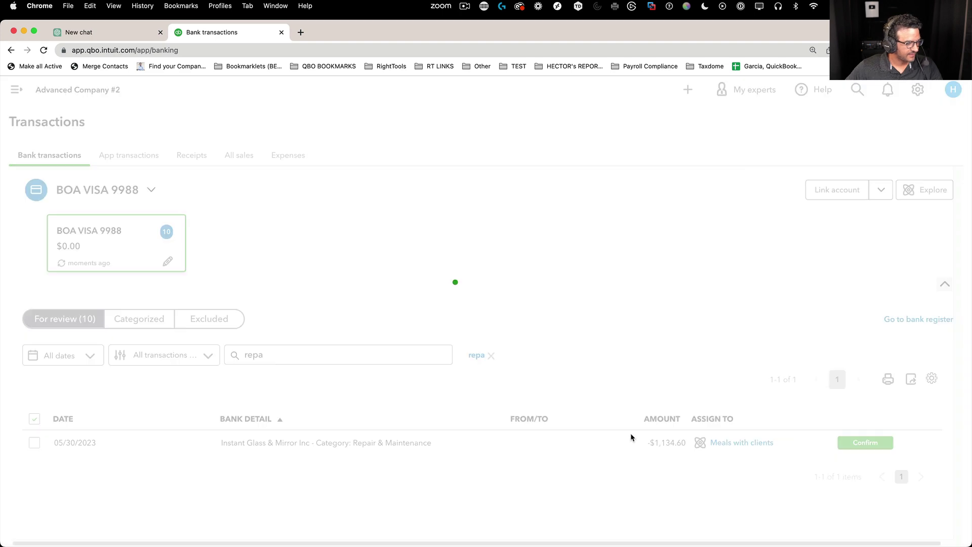
Step: Clear the "repa" search and filter the transactions for review by "softw"
{"action": "left_click", "coordinate": [491, 355]}
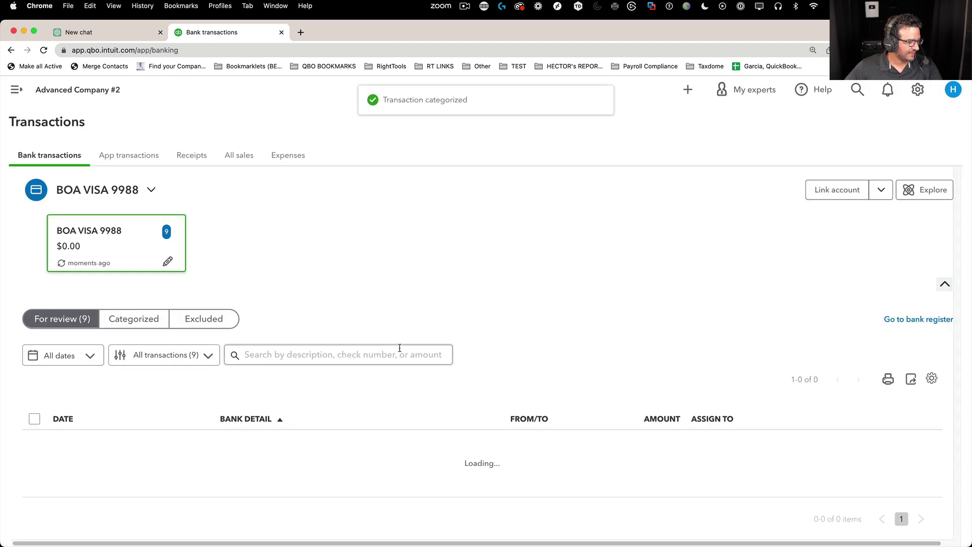
{"action": "scroll", "coordinate": [430, 355], "scroll_direction": "down", "scroll_amount": 3}
{"action": "left_click", "coordinate": [321, 197]}
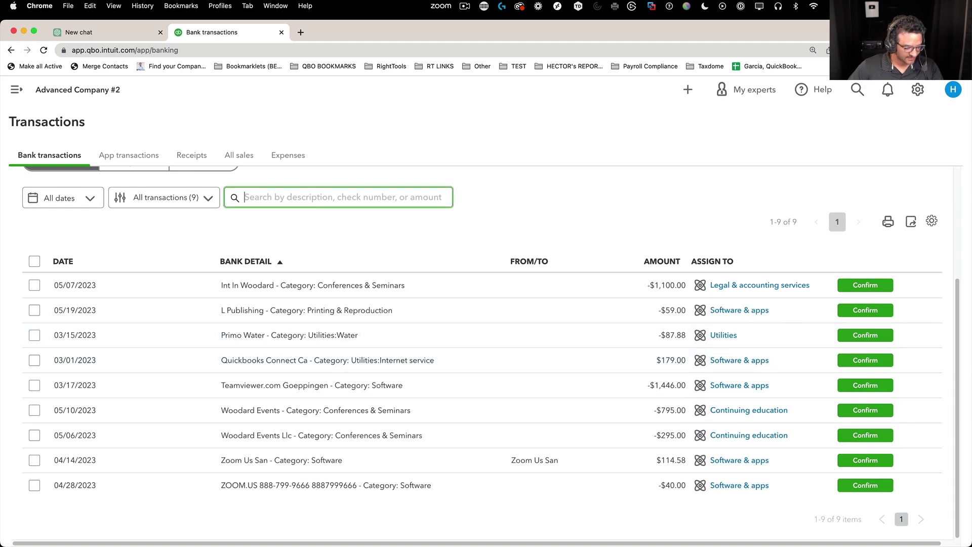
{"action": "type", "text": "softw"}
{"action": "key", "text": "Return"}
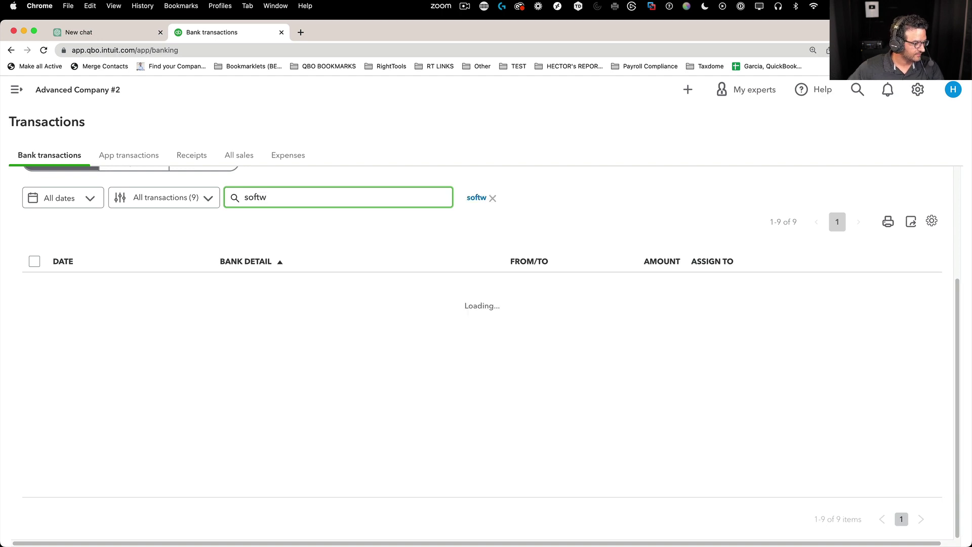
Step: Update all filtered Software transactions to the Software & apps sub-account of Office expenses, then apply and confirm them
{"action": "left_click", "coordinate": [34, 411]}
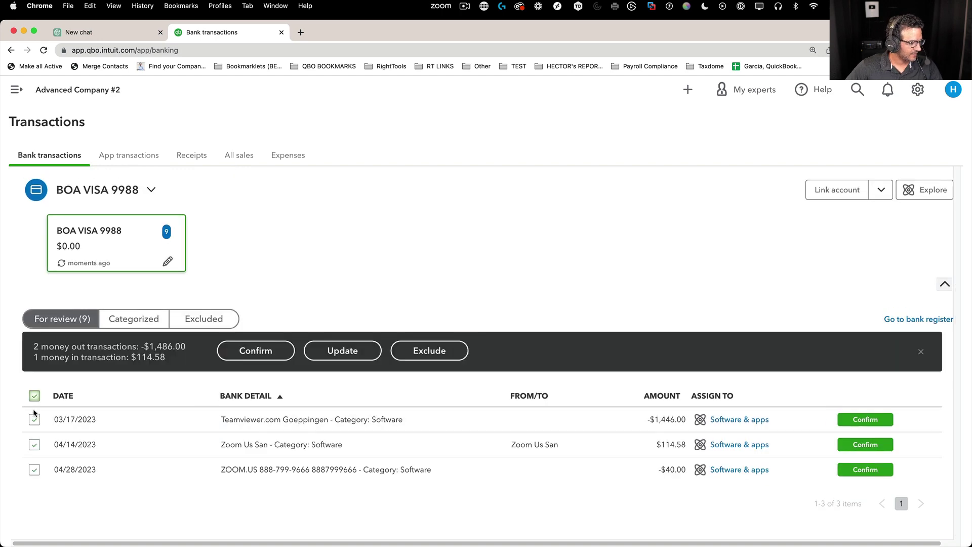
{"action": "left_click", "coordinate": [342, 351]}
{"action": "left_click", "coordinate": [511, 271]}
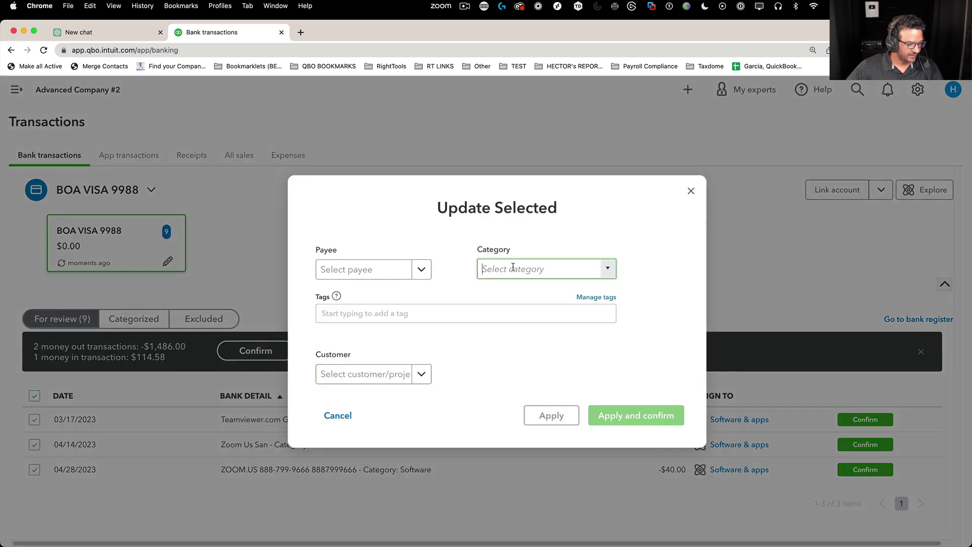
{"action": "type", "text": "s:Software & appstwa"}
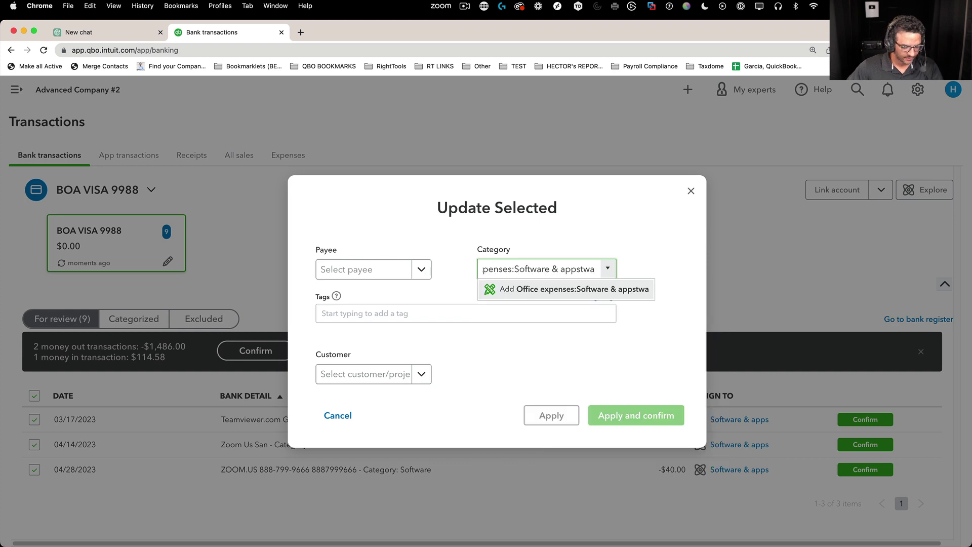
{"action": "key", "text": "BackSpace"}
{"action": "key", "text": "BackSpace"}
{"action": "key", "text": "BackSpace"}
{"action": "left_click", "coordinate": [551, 307]}
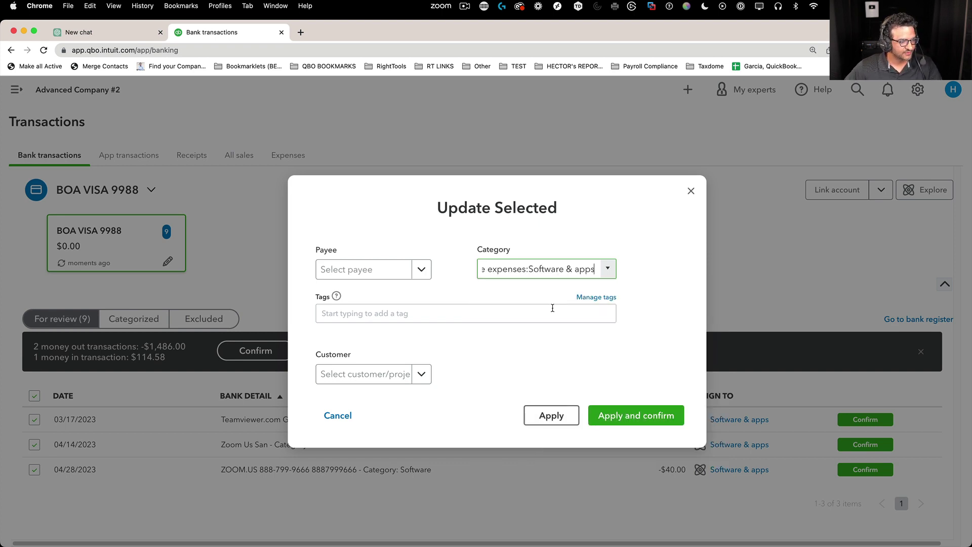
{"action": "left_click", "coordinate": [639, 414]}
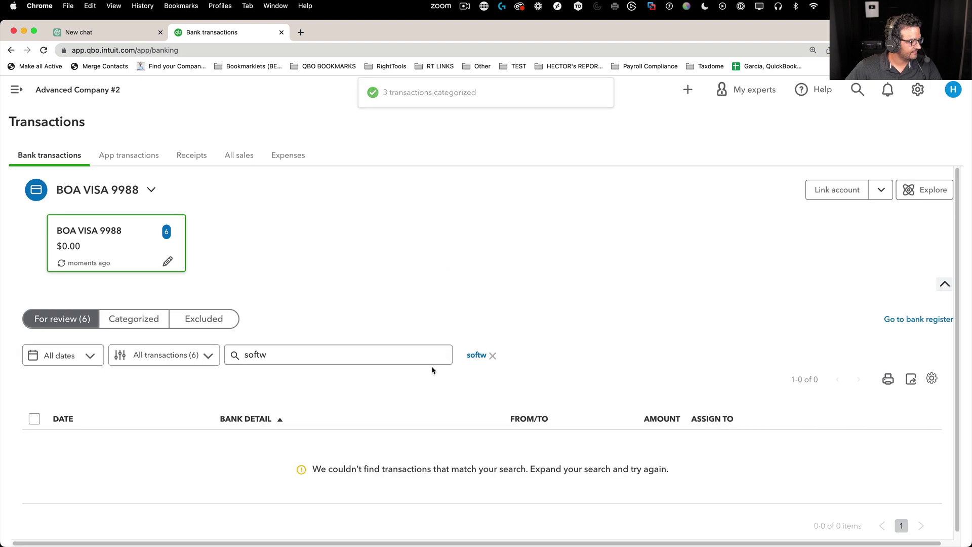
Step: Clear the "softw" search and review the bank details of the remaining transactions
{"action": "left_click", "coordinate": [493, 355]}
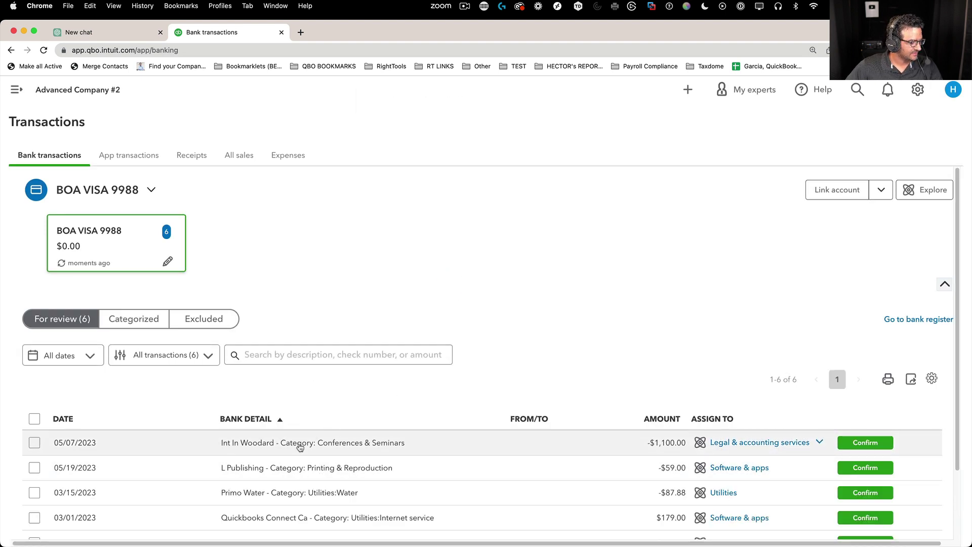
{"action": "scroll", "coordinate": [405, 506], "scroll_direction": "down", "scroll_amount": 2}
{"action": "scroll", "coordinate": [410, 526], "scroll_direction": "down", "scroll_amount": 2}
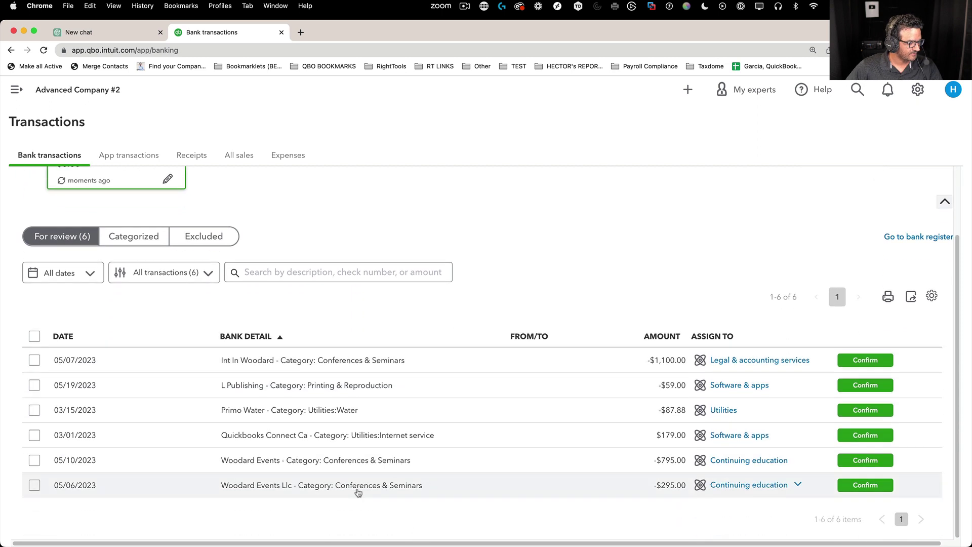
Step: Filter the transactions for review by "conf" and open all of the results for a bulk update
{"action": "left_click", "coordinate": [295, 270]}
{"action": "type", "text": "conf"}
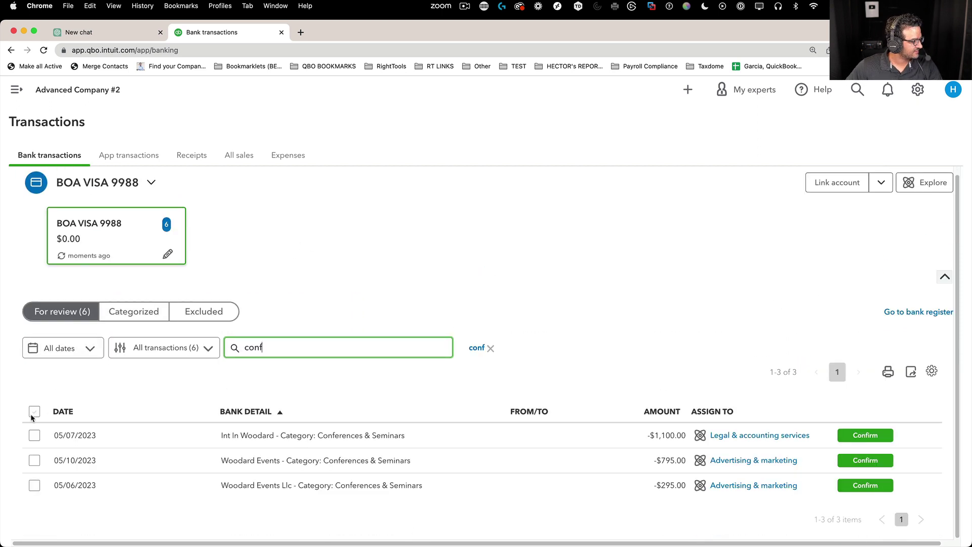
{"action": "left_click", "coordinate": [35, 411]}
{"action": "left_click", "coordinate": [341, 350]}
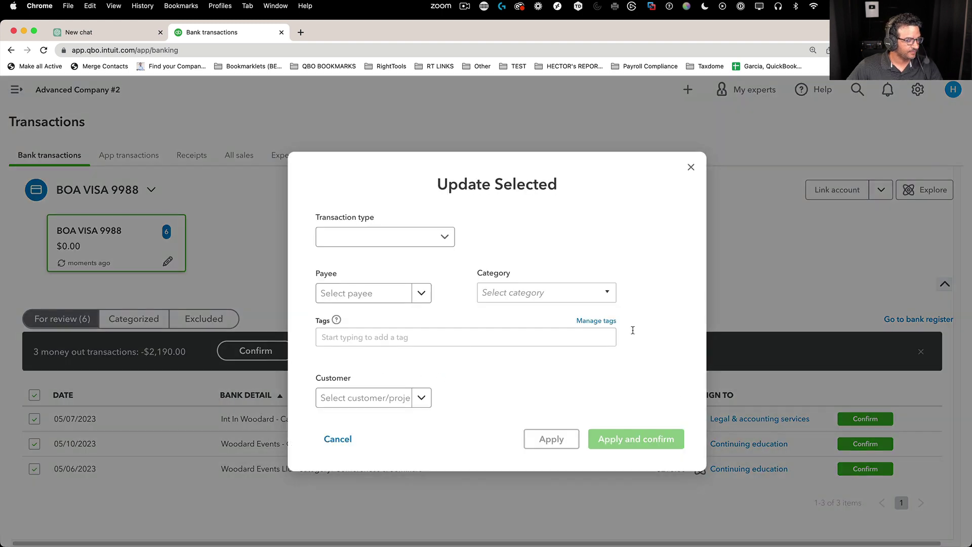
{"action": "type", "text": "conmf"}
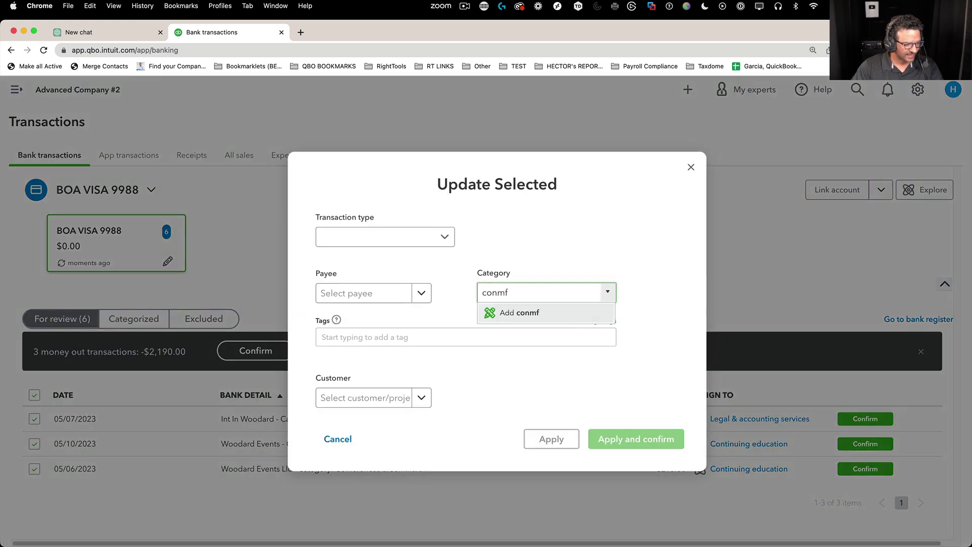
{"action": "key", "text": "BackSpace"}
{"action": "key", "text": "BackSpace"}
{"action": "type", "text": "f"}
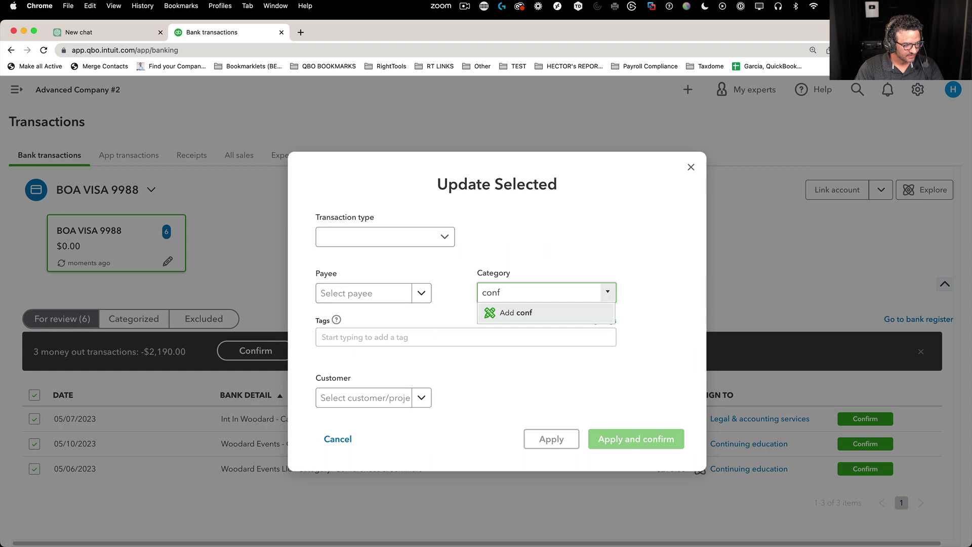
{"action": "key", "text": "BackSpace"}
{"action": "key", "text": "BackSpace"}
{"action": "key", "text": "BackSpace"}
{"action": "key", "text": "BackSpace"}
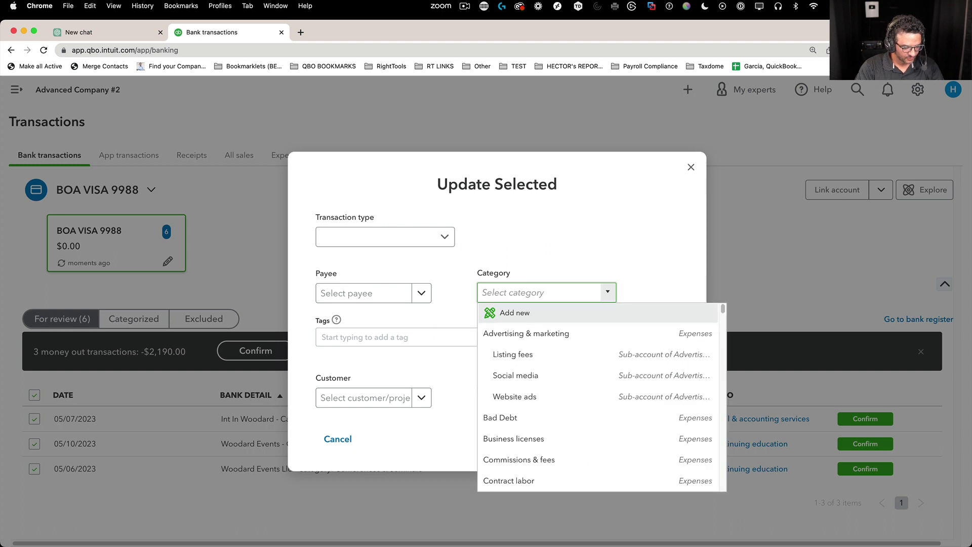
Step: Set the selected Conferences & Seminars transactions to the Continuing education sub-account of General business expenses, then apply and confirm them
{"action": "type", "text": "General business expenses:"}
{"action": "key", "text": "Tab"}
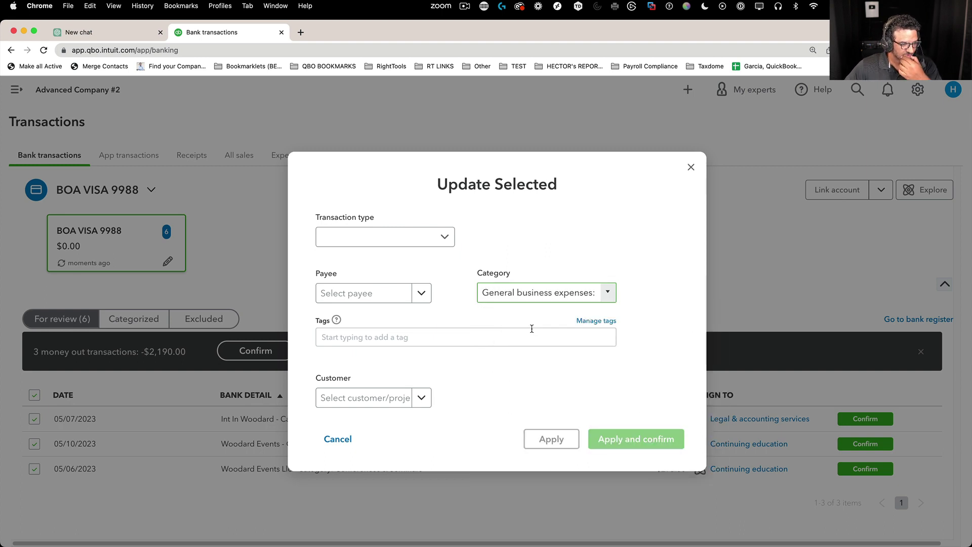
{"action": "left_click", "coordinate": [605, 293]}
{"action": "left_click", "coordinate": [606, 293]}
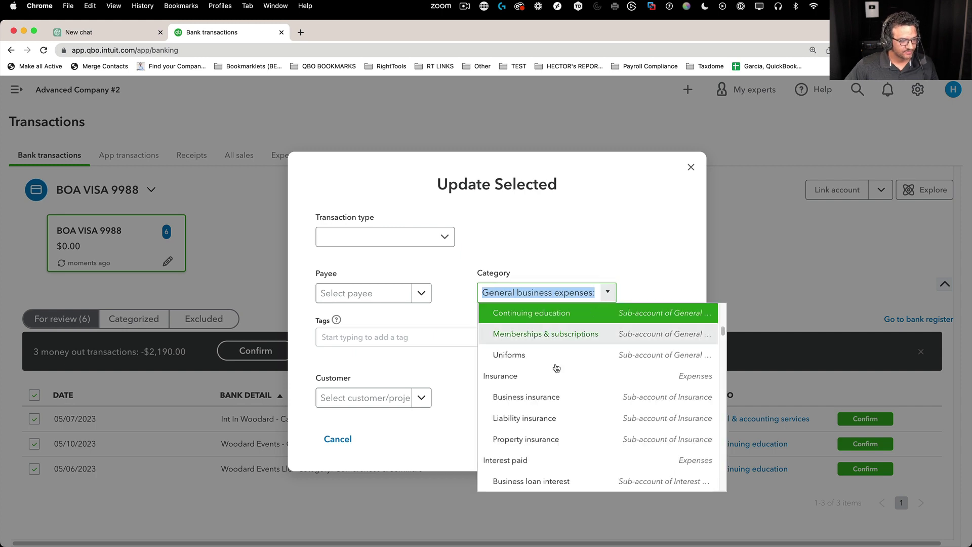
{"action": "left_click", "coordinate": [541, 314]}
{"action": "left_click", "coordinate": [650, 438]}
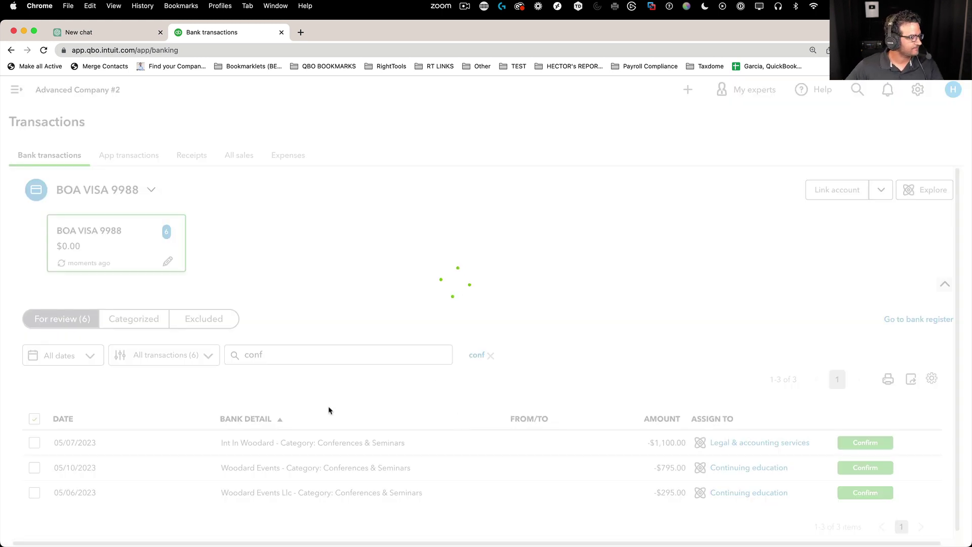
Step: Clear the "conf" search, then categorize the L Publishing transaction as Printing & photocopying under Office expenses and confirm it
{"action": "left_click", "coordinate": [490, 355]}
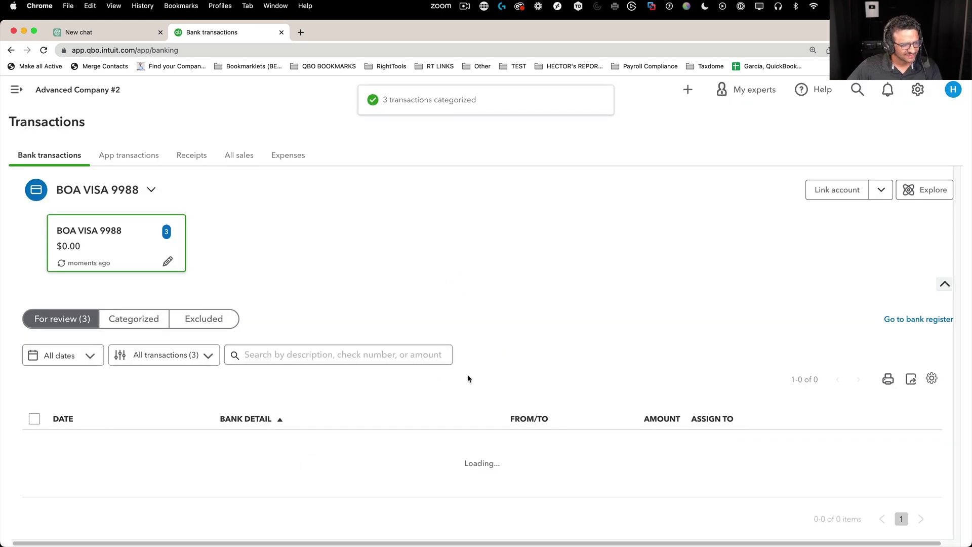
{"action": "scroll", "coordinate": [469, 378], "scroll_direction": "down", "scroll_amount": 1}
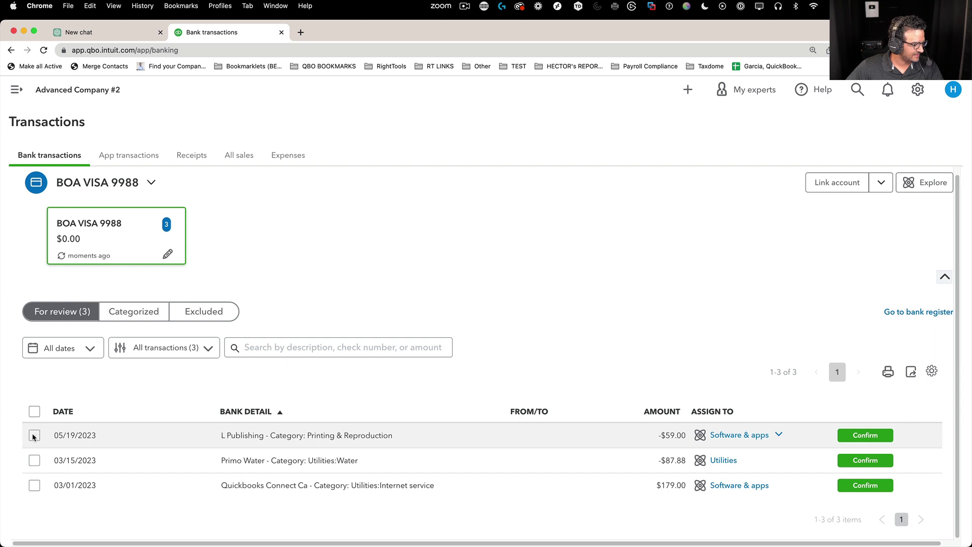
{"action": "left_click", "coordinate": [319, 446]}
{"action": "scroll", "coordinate": [397, 466], "scroll_direction": "down", "scroll_amount": 3}
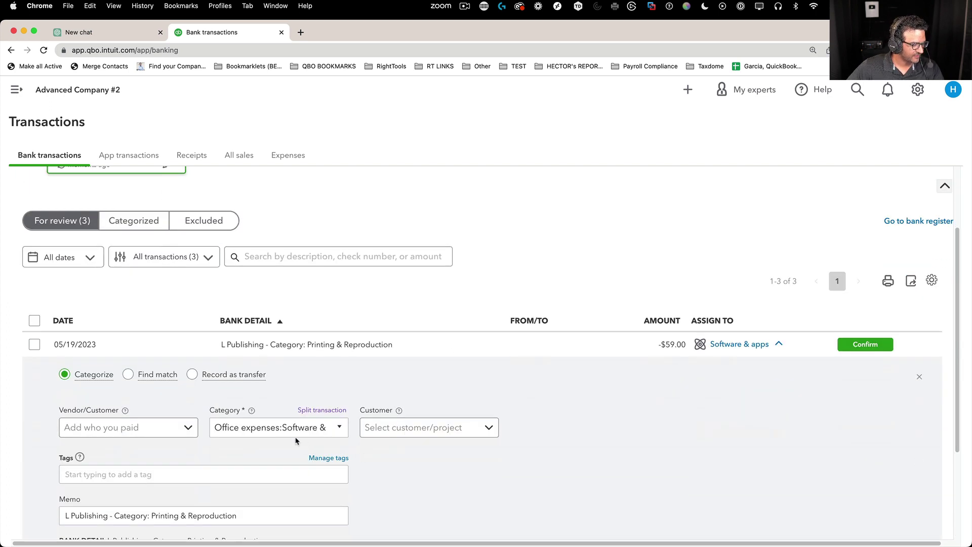
{"action": "left_click", "coordinate": [288, 430]}
{"action": "type", "text": "print"}
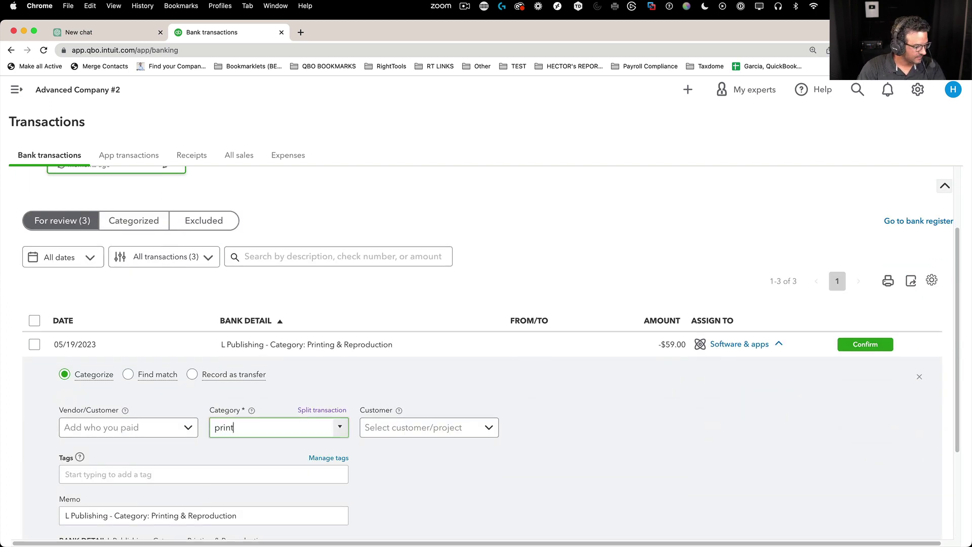
{"action": "left_click", "coordinate": [287, 463]}
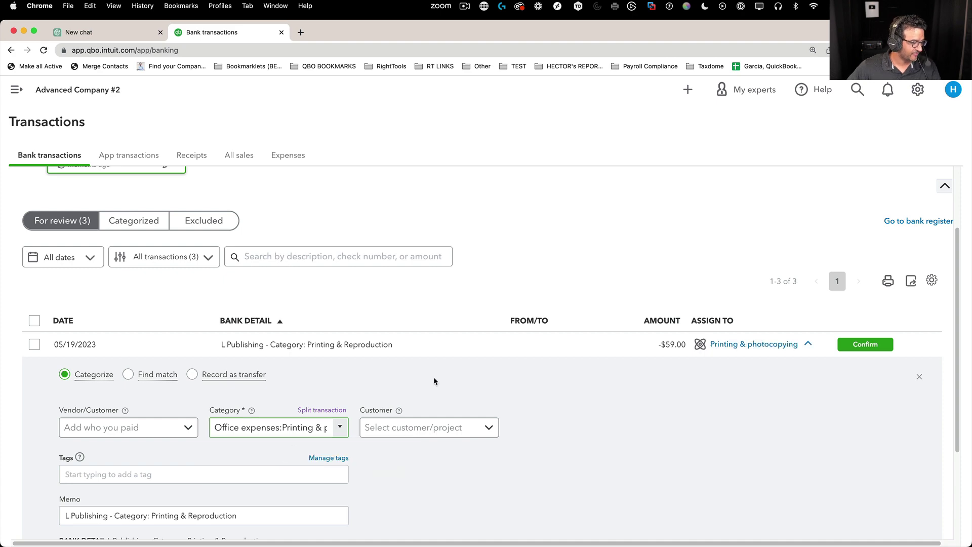
{"action": "left_click", "coordinate": [864, 344]}
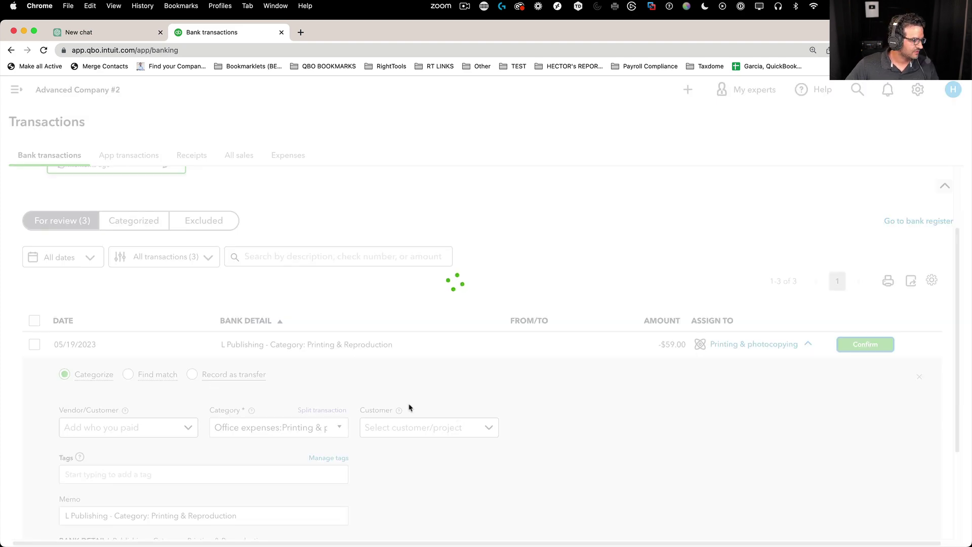
Step: Categorize the Primo Water transaction as Water & sewer under Utilities and confirm it
{"action": "left_click", "coordinate": [342, 442]}
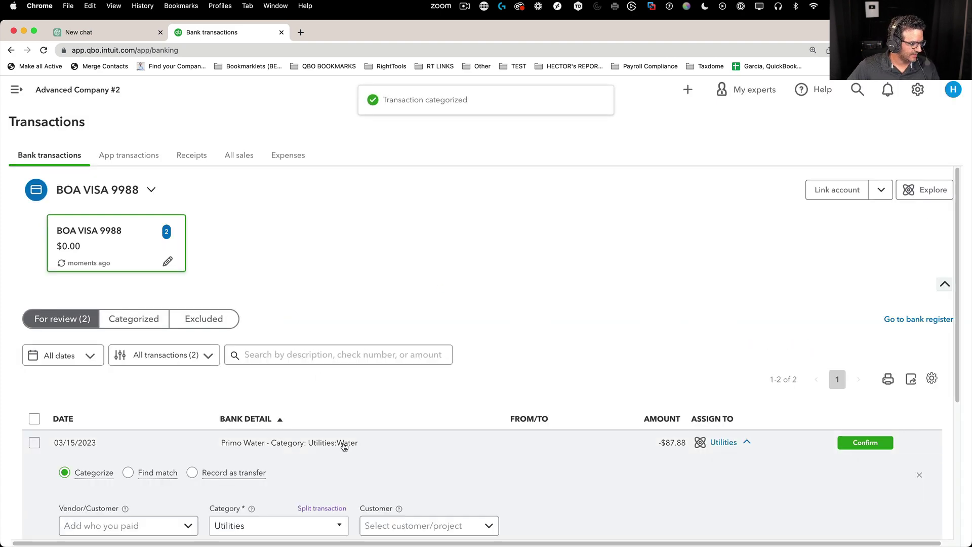
{"action": "left_click", "coordinate": [275, 436]}
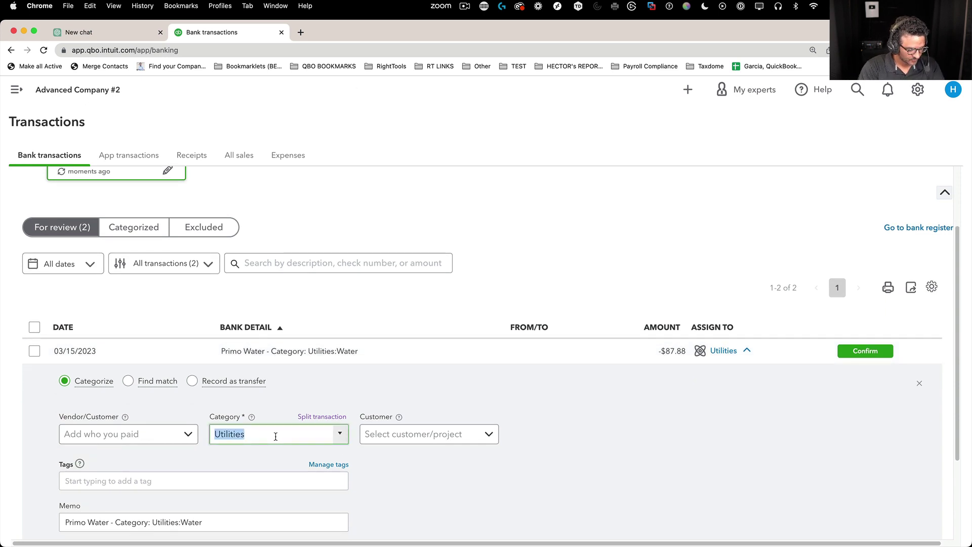
{"action": "type", "text": "wa"}
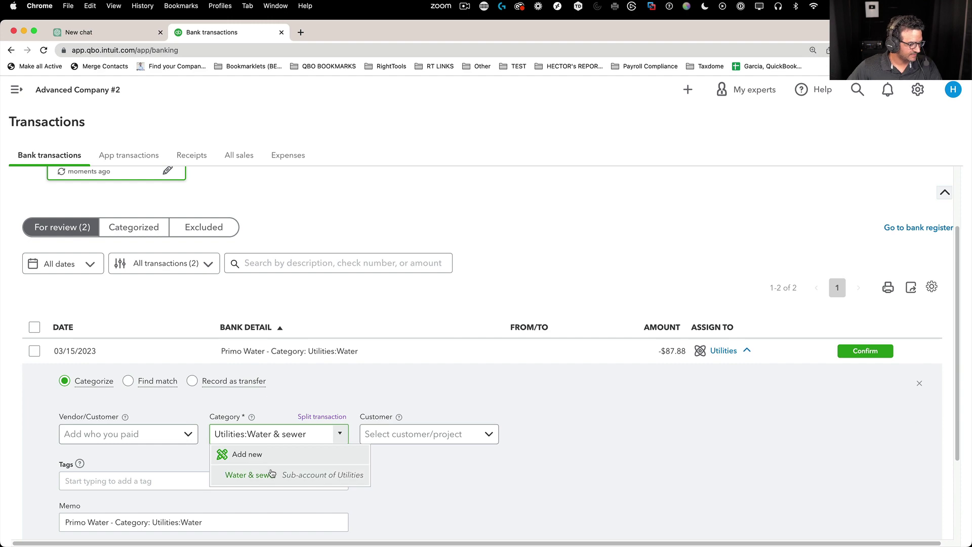
{"action": "left_click", "coordinate": [273, 474]}
{"action": "left_click", "coordinate": [865, 352]}
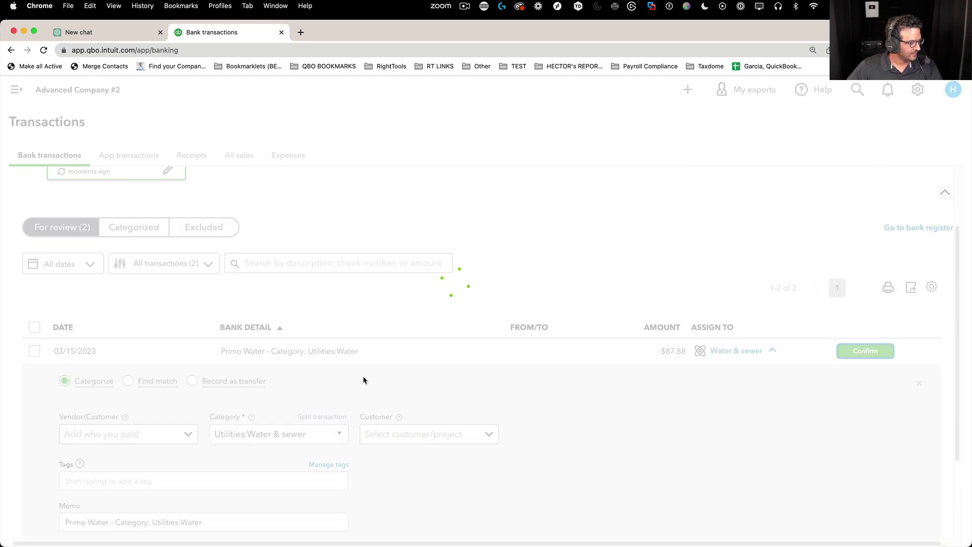
Step: Categorize the Quickbooks Connect Ca transaction as Internet & TV services under Utilities and confirm it
{"action": "left_click", "coordinate": [311, 440]}
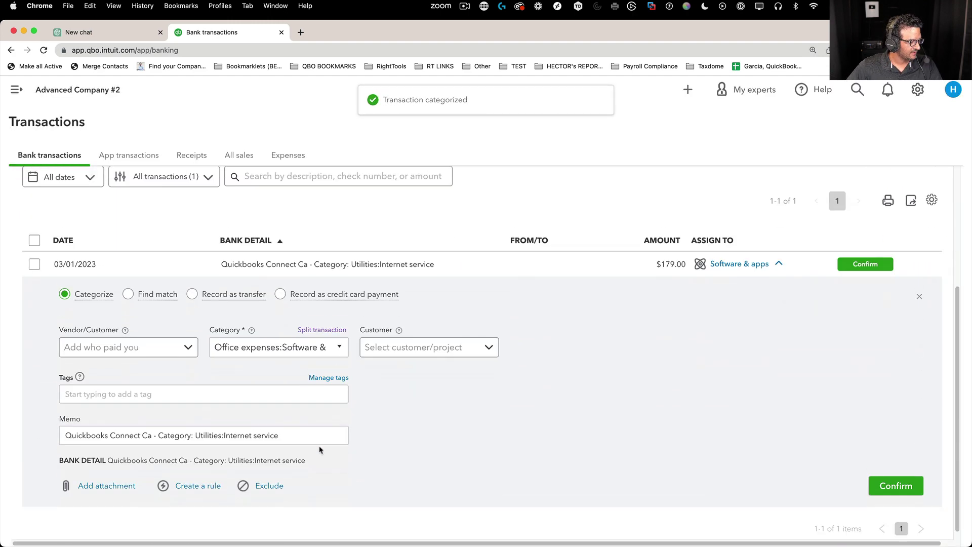
{"action": "left_click_drag", "start_coordinate": [261, 336], "coordinate": [368, 345]}
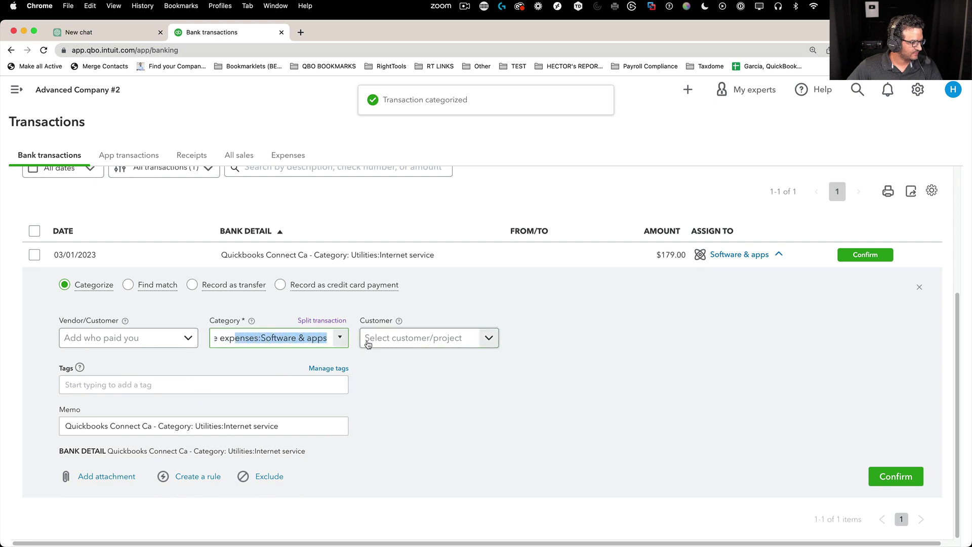
{"action": "left_click", "coordinate": [290, 339]}
{"action": "key", "text": "super+a"}
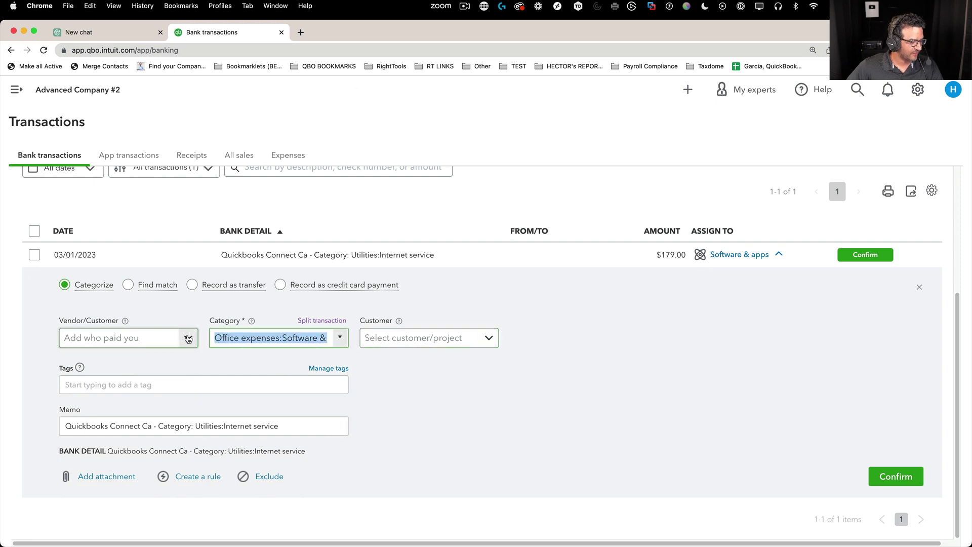
{"action": "type", "text": "inte"}
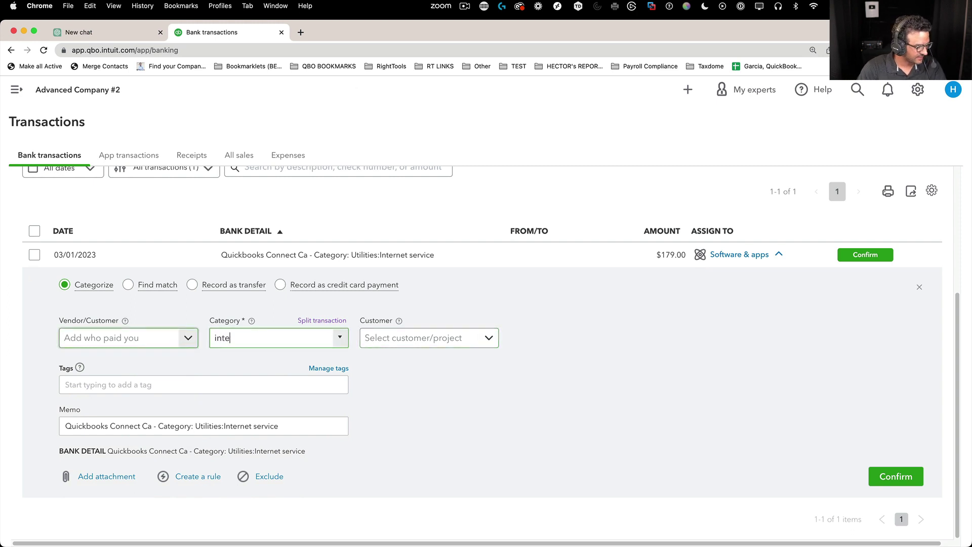
{"action": "type", "text": "rest paid"}
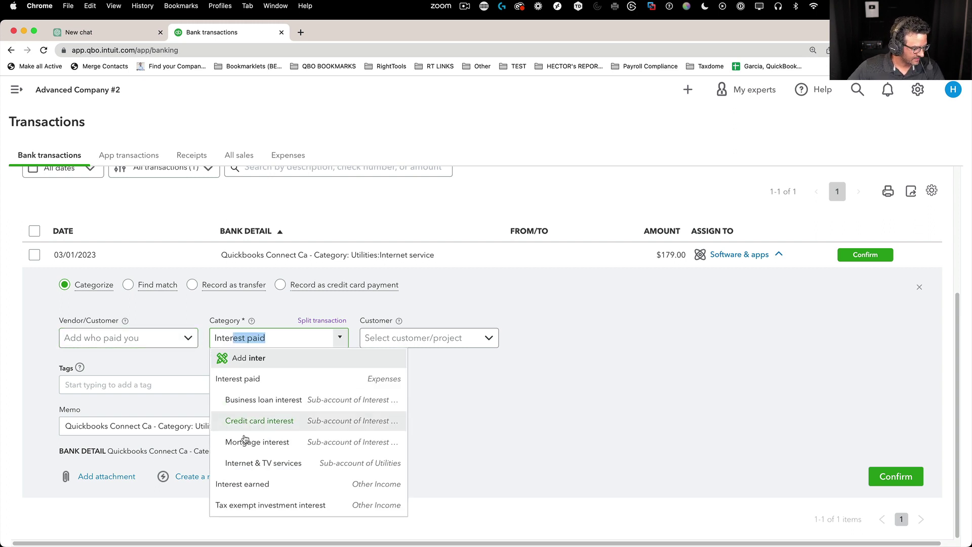
{"action": "left_click", "coordinate": [273, 461]}
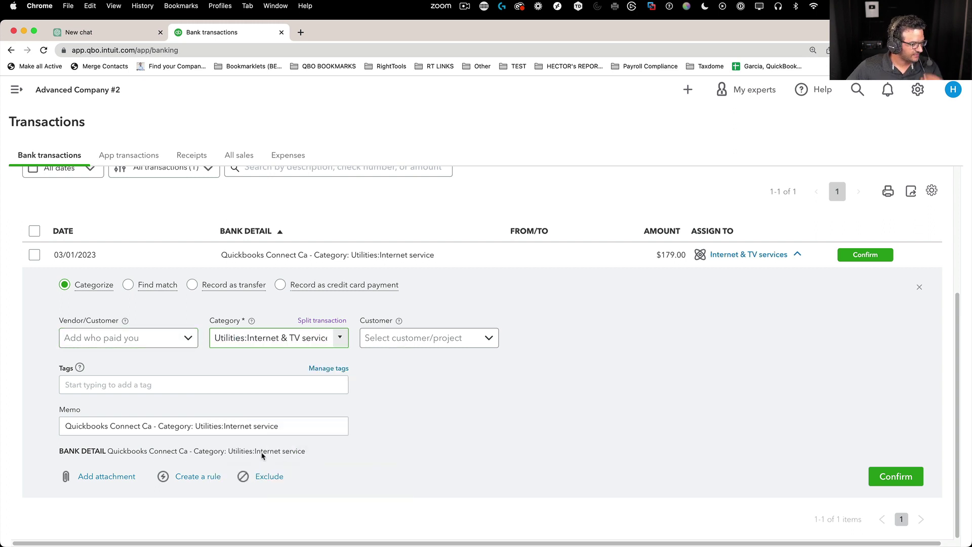
{"action": "left_click", "coordinate": [896, 475]}
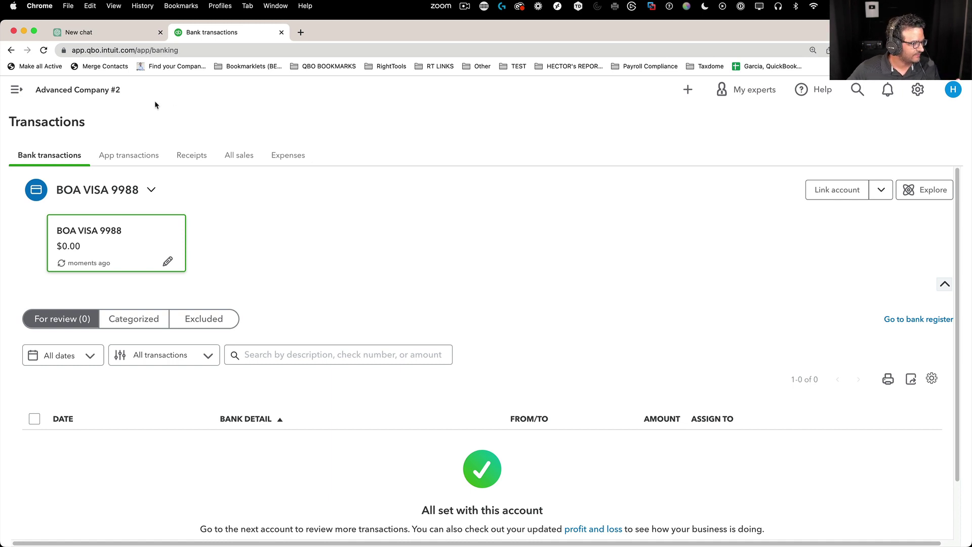
Step: Open the Reports list under Business overview
{"action": "left_click", "coordinate": [16, 89]}
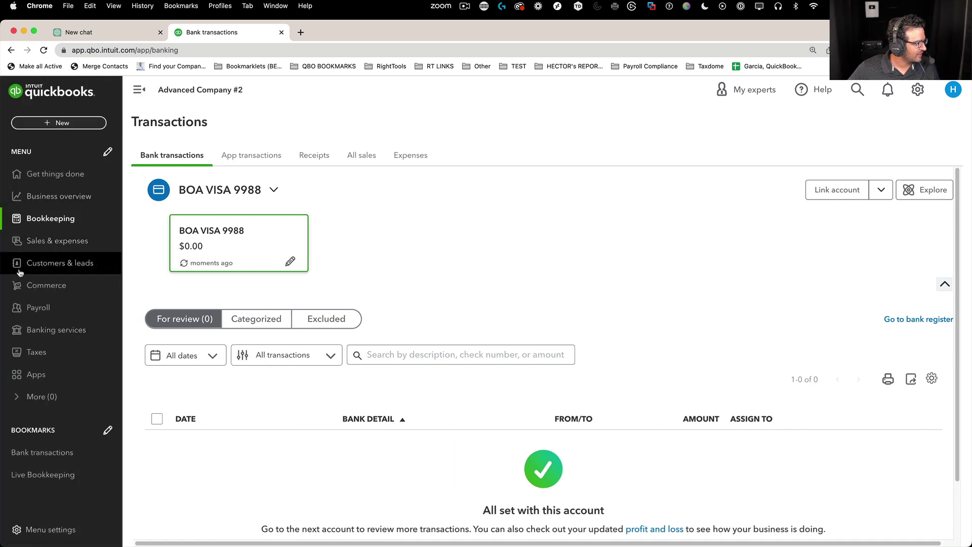
{"action": "left_click", "coordinate": [63, 199]}
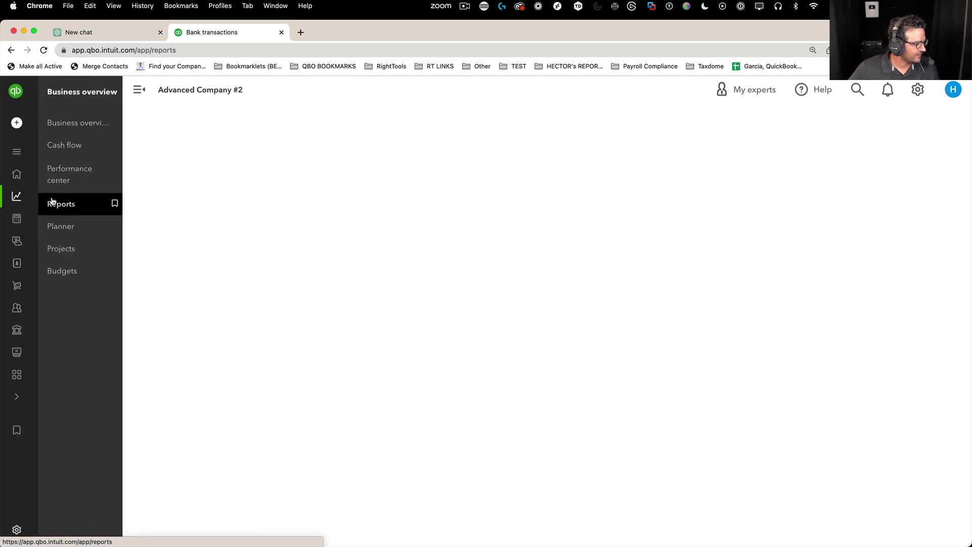
{"action": "scroll", "coordinate": [351, 376], "scroll_direction": "down", "scroll_amount": 1}
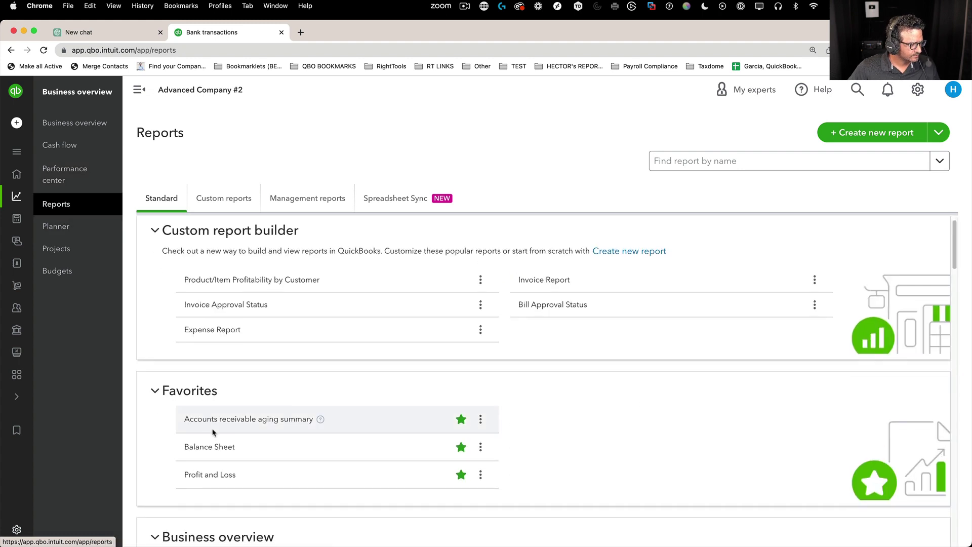
Step: Open the Profit and Loss report and narrow its window to about half the screen with the navigation collapsed
{"action": "left_click", "coordinate": [213, 473]}
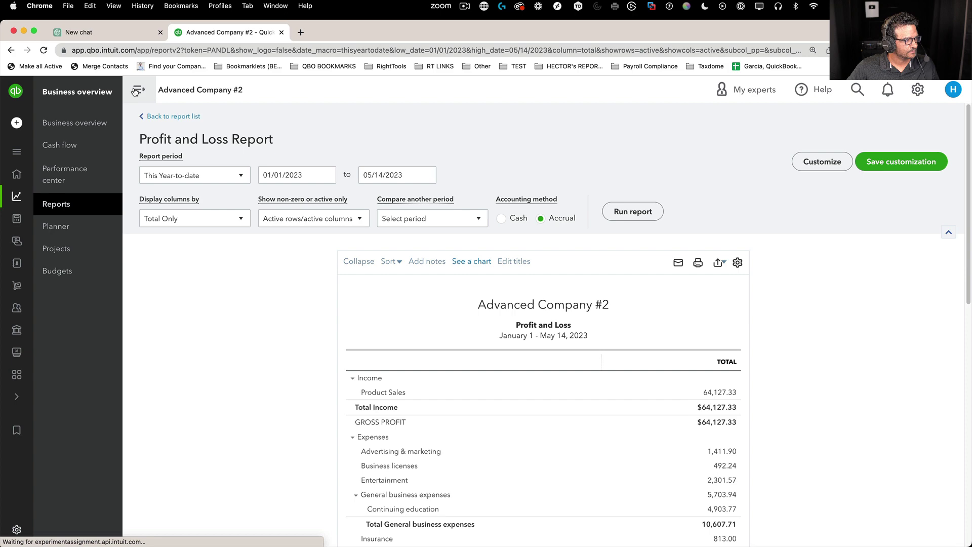
{"action": "left_click", "coordinate": [135, 91]}
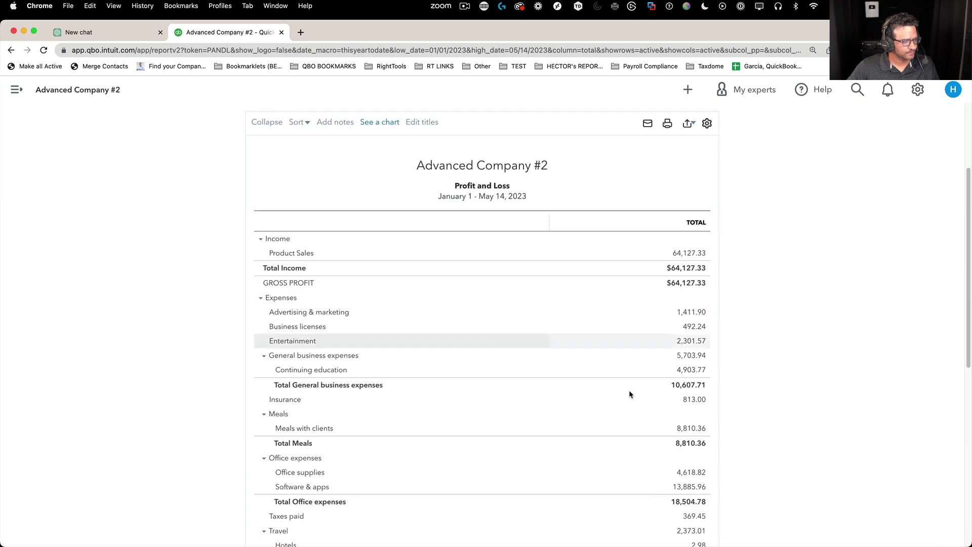
{"action": "left_click_drag", "start_coordinate": [967, 542], "coordinate": [518, 543]}
{"action": "scroll", "coordinate": [198, 222], "scroll_direction": "up", "scroll_amount": 3}
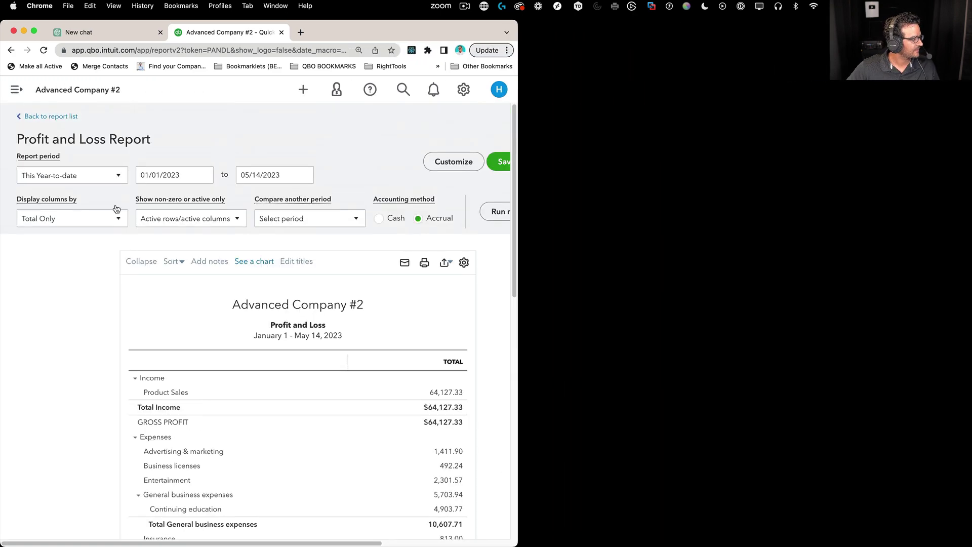
Step: Set the Profit and Loss report period to All Dates and run the report
{"action": "left_click", "coordinate": [76, 175]}
{"action": "left_click", "coordinate": [46, 196]}
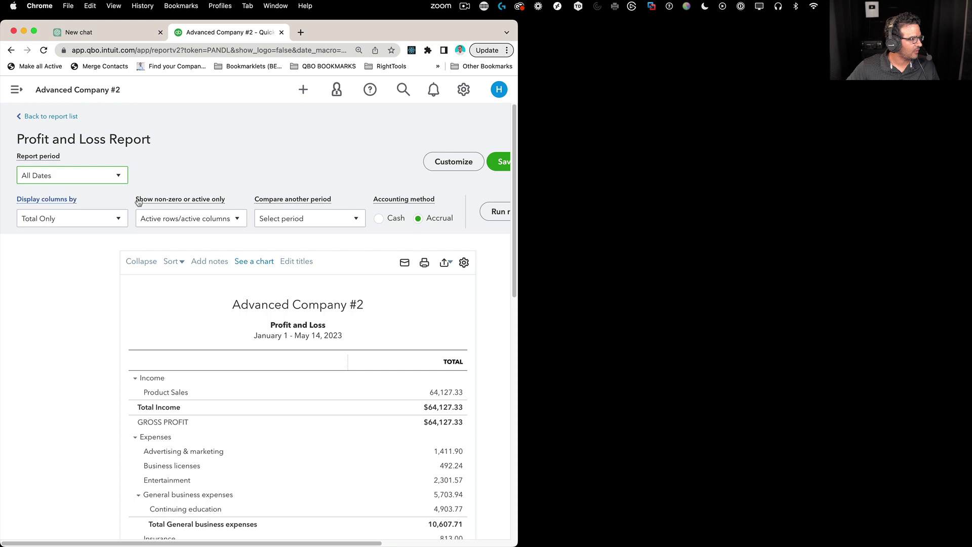
{"action": "left_click", "coordinate": [496, 210]}
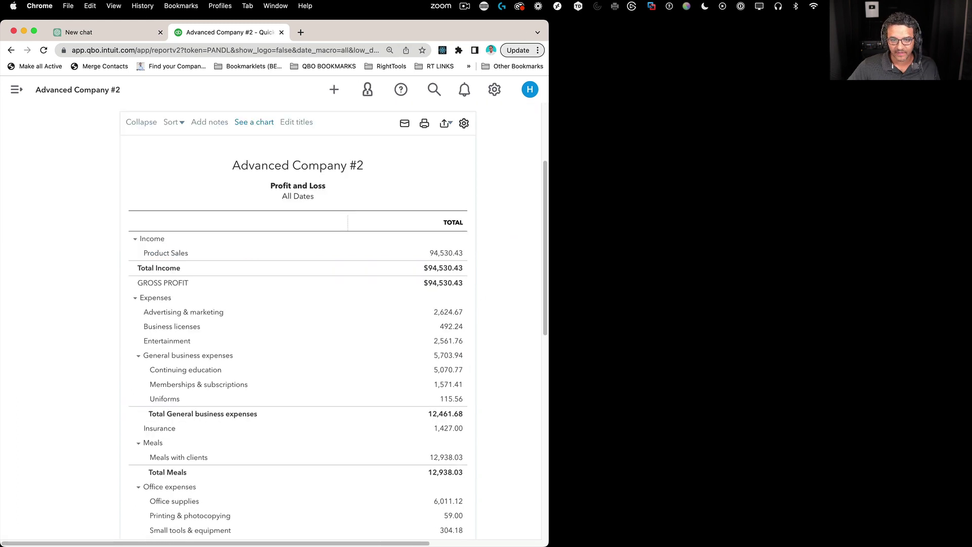
Step: Switch to the second browser window and sign in to the Intuit account with the account password
{"action": "key", "text": "super+shift+4"}
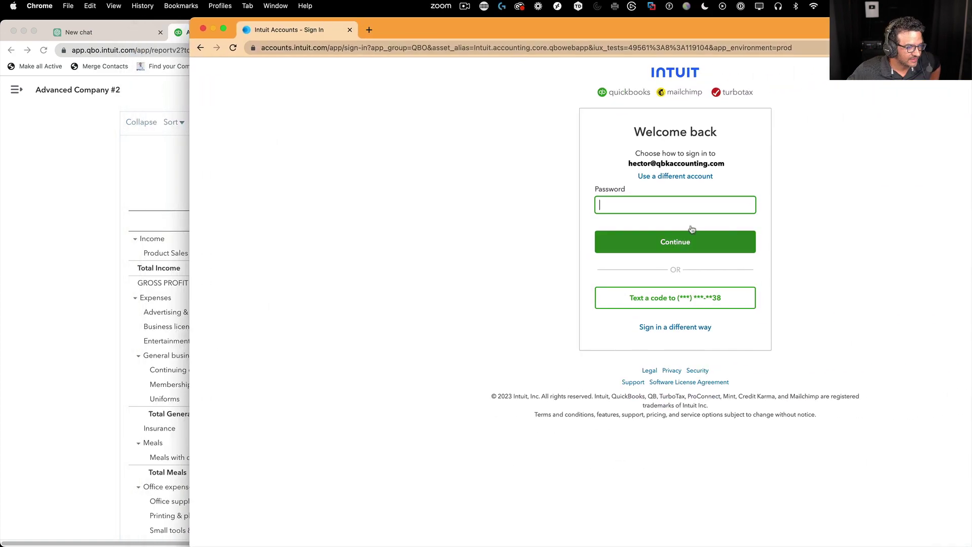
{"action": "left_click", "coordinate": [653, 208]}
{"action": "left_click", "coordinate": [708, 233]}
{"action": "key", "text": "Return"}
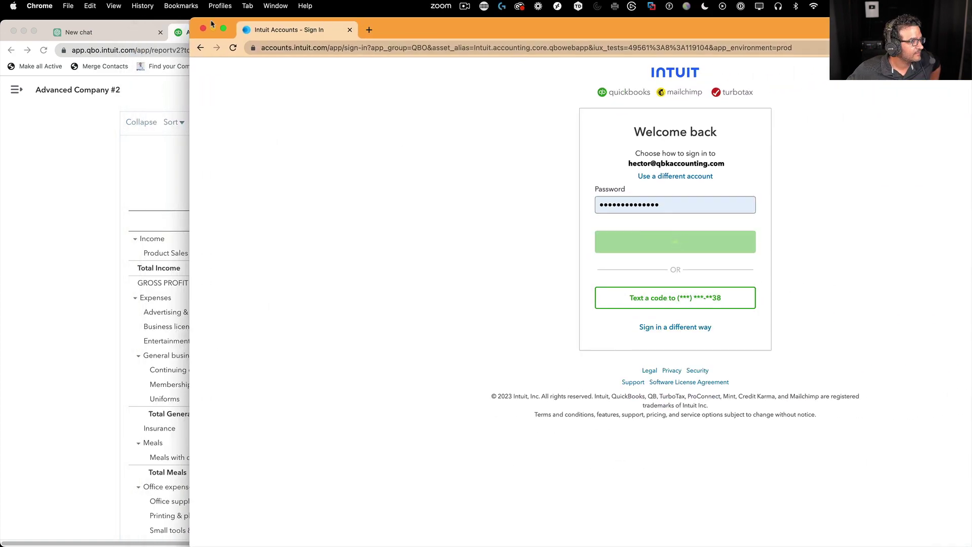
Step: Resize and position the Intuit sign-in window beside the Advanced Company #2 report window so both are visible
{"action": "left_click_drag", "start_coordinate": [194, 23], "coordinate": [540, 29]}
{"action": "left_click_drag", "start_coordinate": [748, 46], "coordinate": [735, 27]}
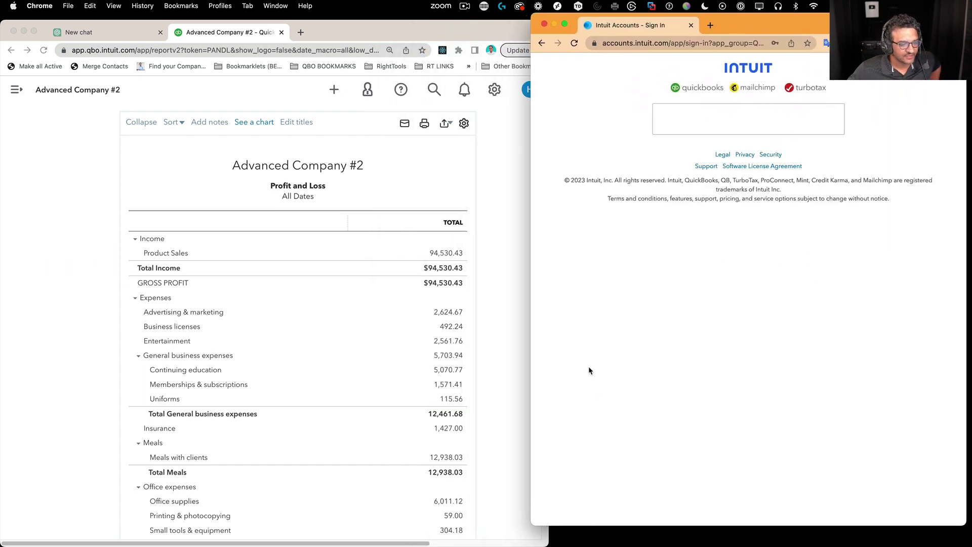
{"action": "left_click", "coordinate": [510, 243]}
{"action": "left_click_drag", "start_coordinate": [548, 235], "coordinate": [520, 228]}
{"action": "scroll", "coordinate": [413, 531], "scroll_direction": "right", "scroll_amount": 3}
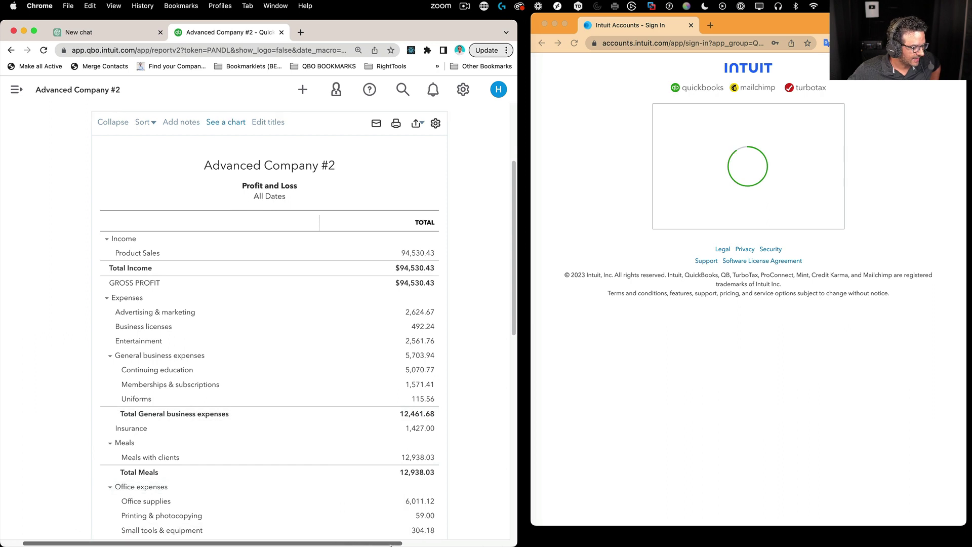
{"action": "left_click", "coordinate": [604, 393]}
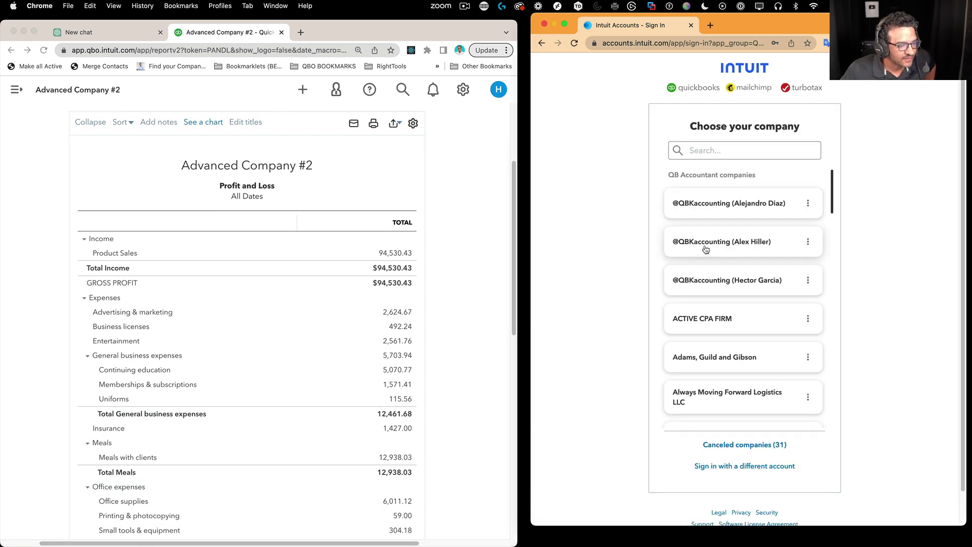
Step: Search the company list for "ad" and open Advanced Company #1
{"action": "scroll", "coordinate": [735, 296], "scroll_direction": "down", "scroll_amount": 2}
{"action": "scroll", "coordinate": [736, 296], "scroll_direction": "down", "scroll_amount": 10}
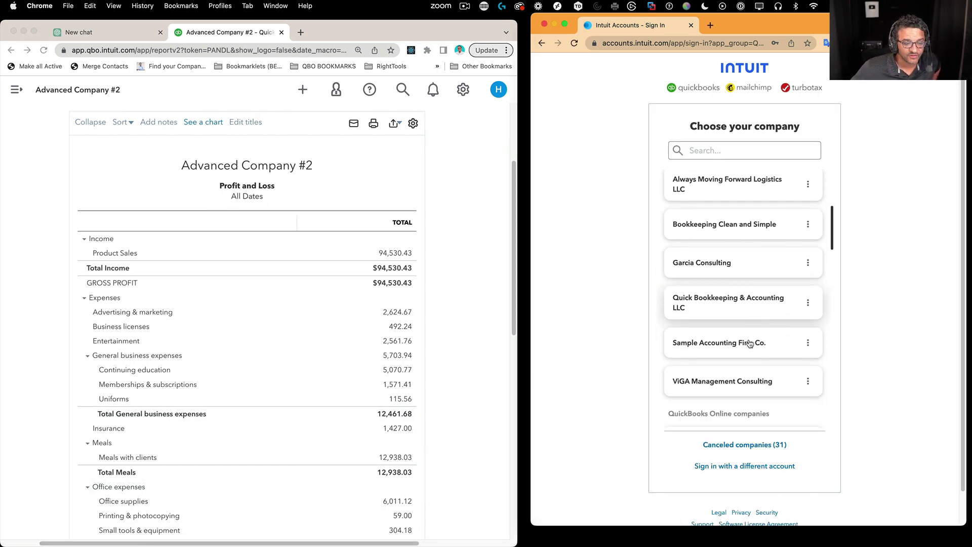
{"action": "scroll", "coordinate": [750, 343], "scroll_direction": "down", "scroll_amount": 3}
{"action": "left_click", "coordinate": [728, 146]}
{"action": "type", "text": "ad"}
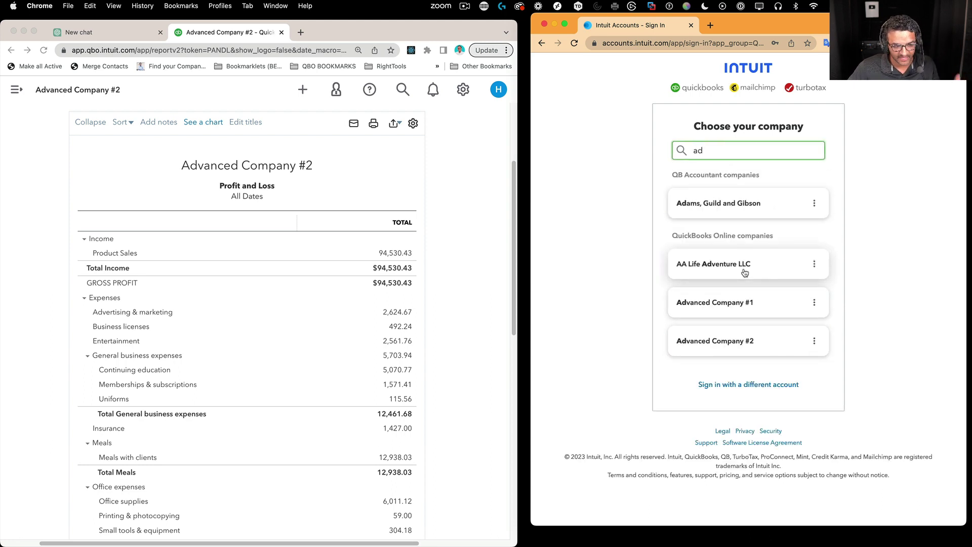
{"action": "left_click", "coordinate": [744, 303]}
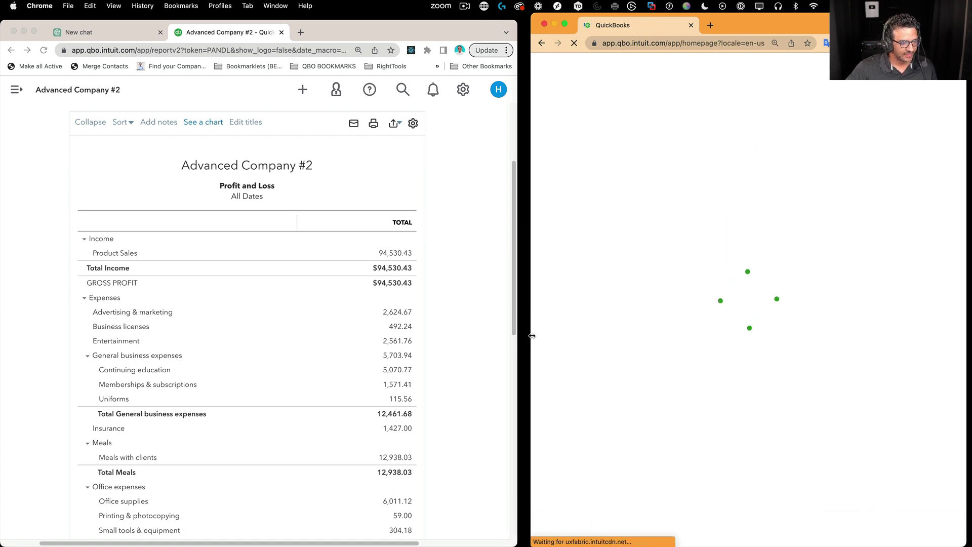
Step: Align the two companies' browser windows edge to edge so they fill the screen side by side
{"action": "left_click_drag", "start_coordinate": [532, 336], "coordinate": [519, 334]}
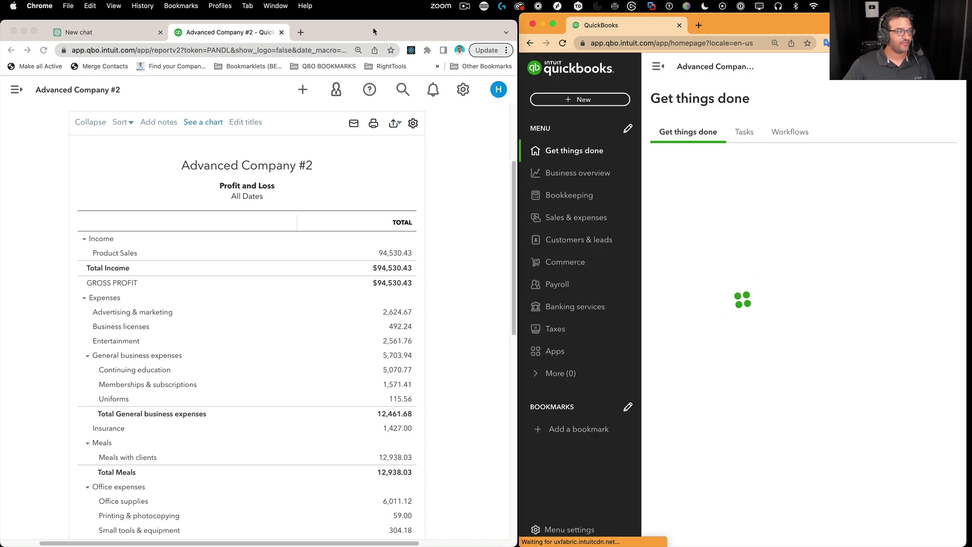
{"action": "left_click_drag", "start_coordinate": [373, 32], "coordinate": [373, 24]}
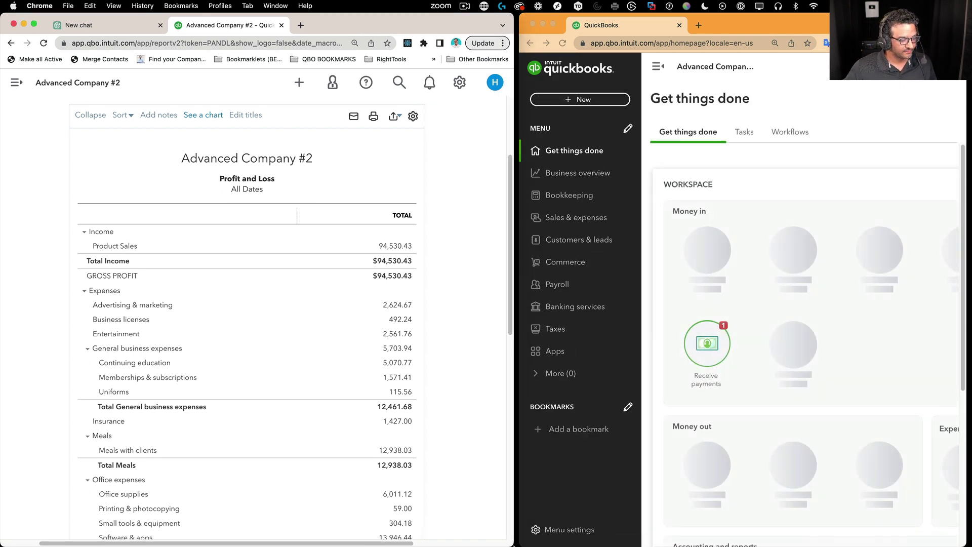
{"action": "left_click_drag", "start_coordinate": [512, 544], "coordinate": [516, 543]}
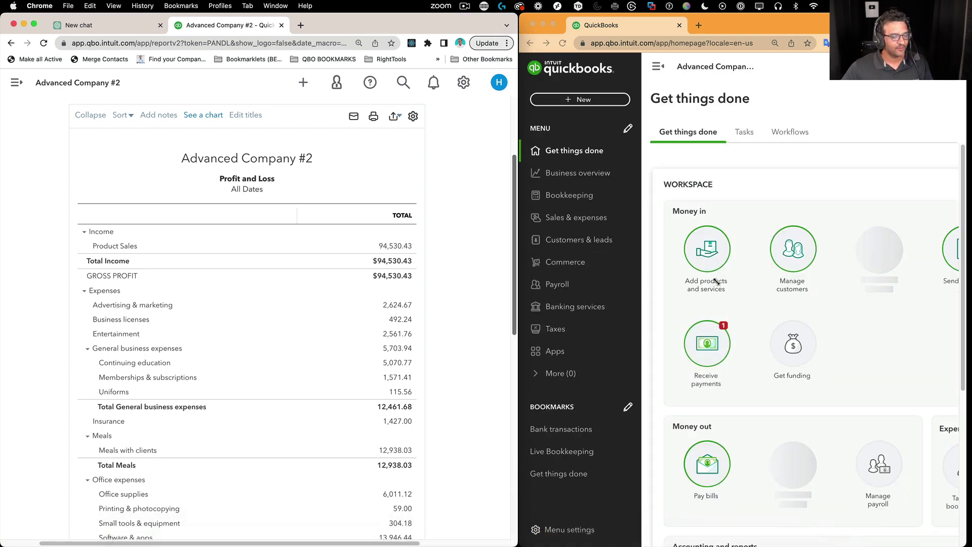
Step: Open the Profit and Loss report of Advanced Company #1 with the navigation collapsed
{"action": "left_click", "coordinate": [657, 63]}
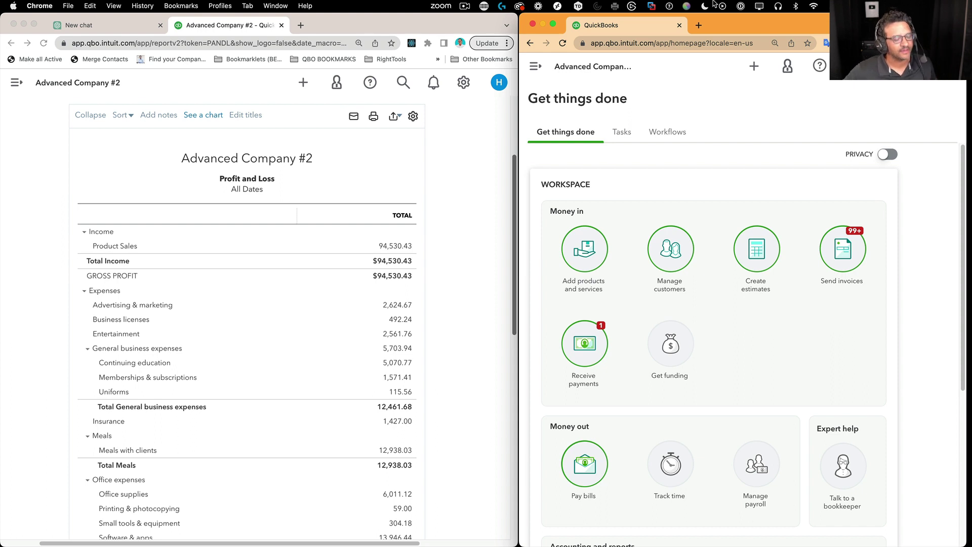
{"action": "left_click", "coordinate": [535, 66]}
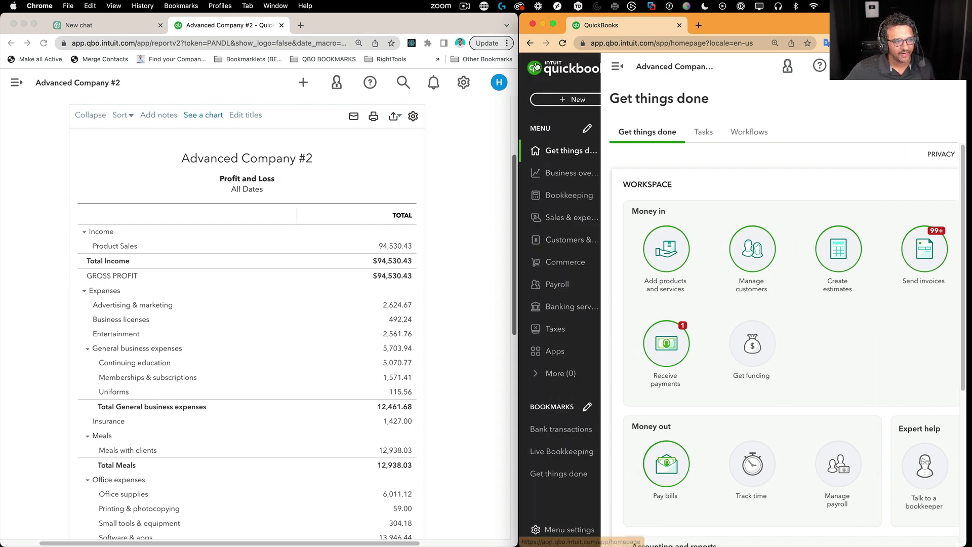
{"action": "left_click", "coordinate": [578, 175]}
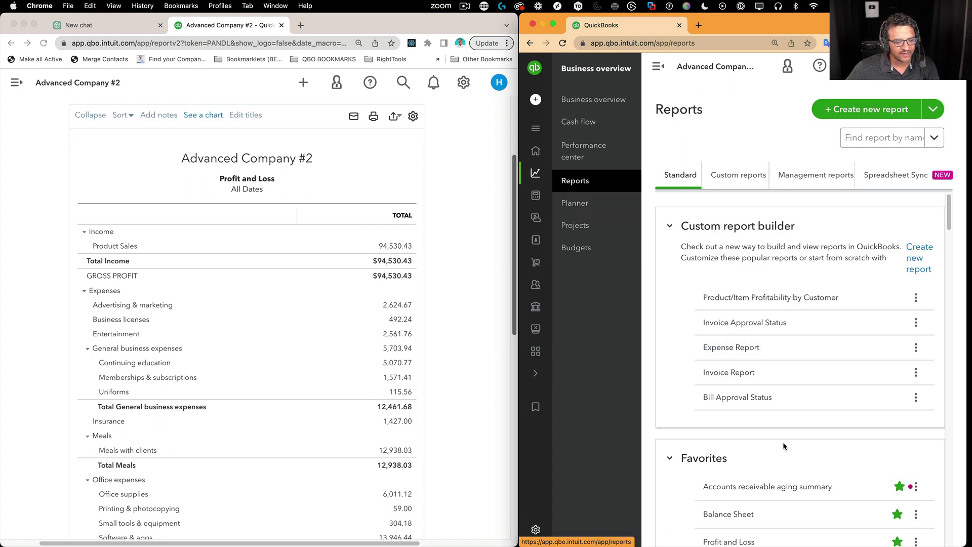
{"action": "scroll", "coordinate": [759, 405], "scroll_direction": "down", "scroll_amount": 5}
{"action": "left_click", "coordinate": [728, 436]}
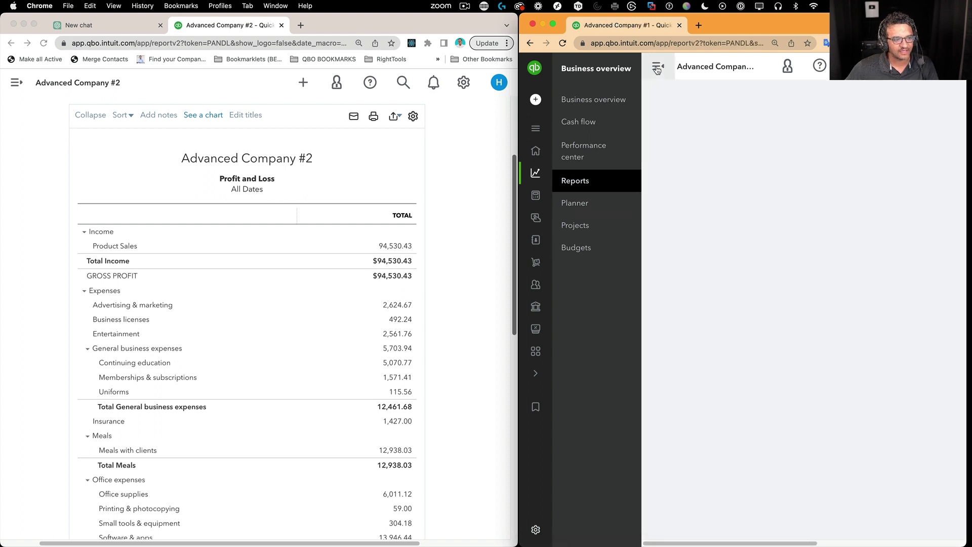
{"action": "left_click", "coordinate": [656, 68]}
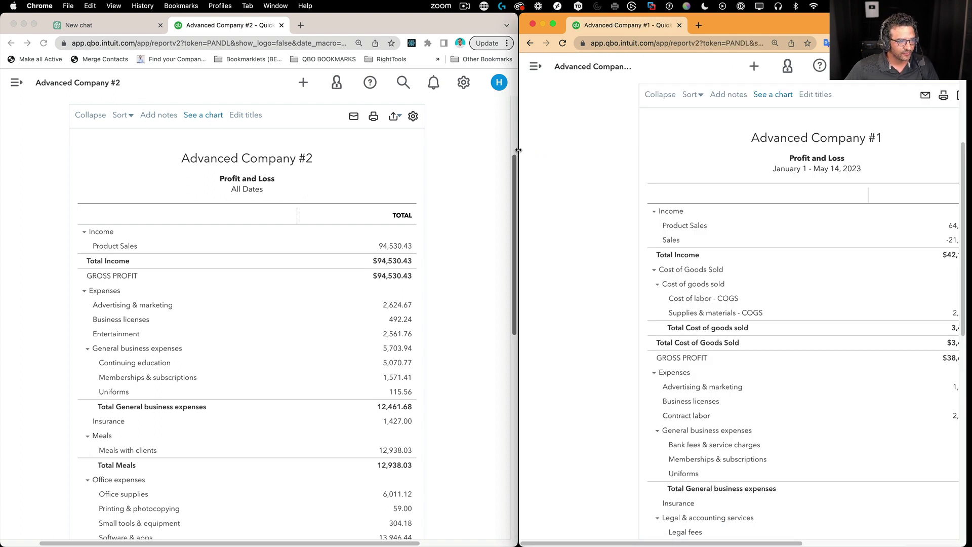
Step: Widen the Advanced Company #1 window and run its Profit and Loss report for All Dates
{"action": "left_click_drag", "start_coordinate": [518, 150], "coordinate": [474, 144]}
{"action": "left_click", "coordinate": [454, 144]}
{"action": "left_click", "coordinate": [551, 142]}
{"action": "scroll", "coordinate": [546, 203], "scroll_direction": "up", "scroll_amount": 3}
{"action": "left_click", "coordinate": [523, 153]}
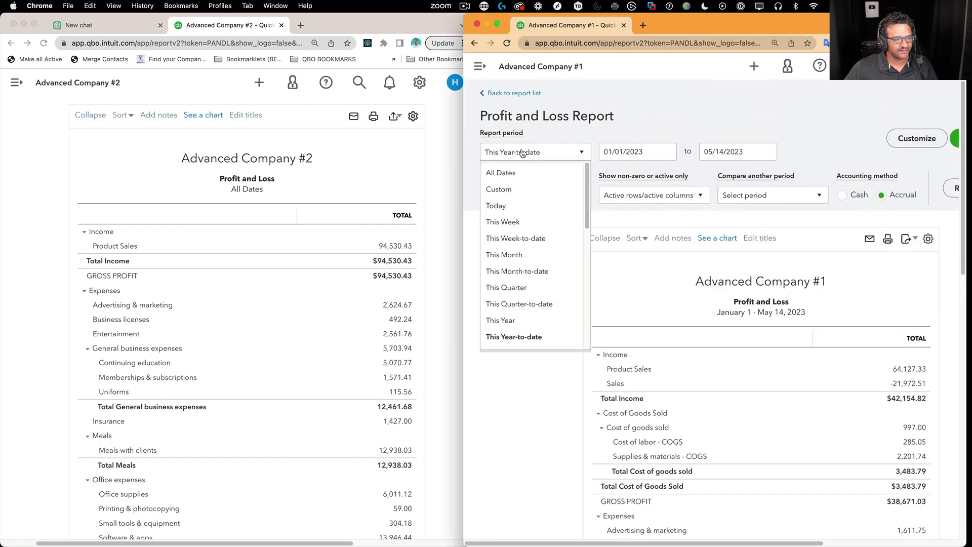
{"action": "left_click", "coordinate": [521, 172]}
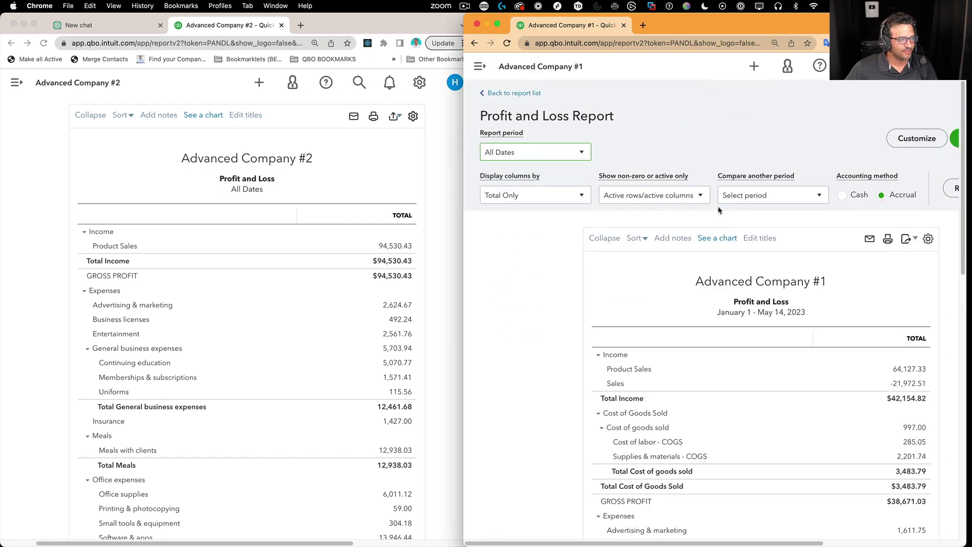
{"action": "left_click", "coordinate": [944, 192]}
Step: Compare the Profit and Loss reports of both companies down to their net income lines
{"action": "left_click", "coordinate": [455, 197]}
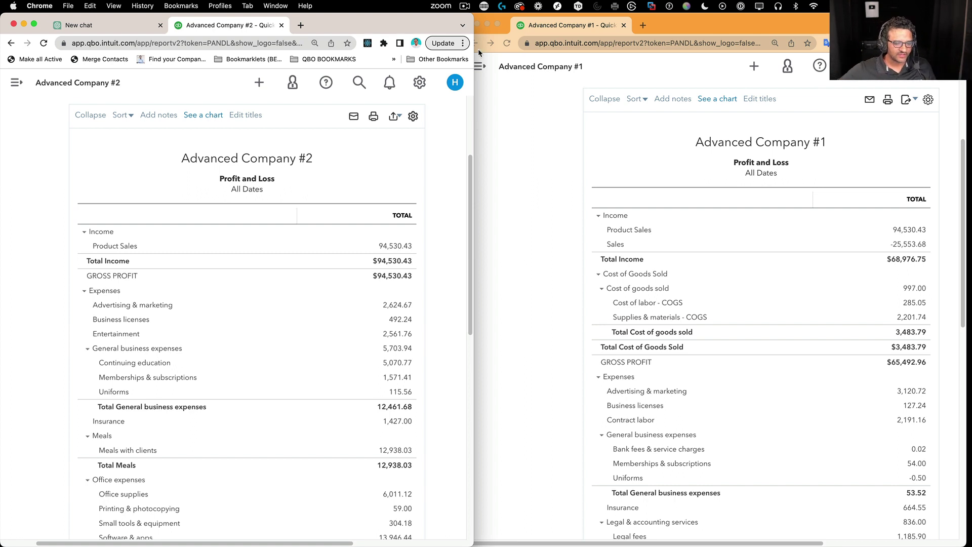
{"action": "left_click", "coordinate": [537, 320]}
{"action": "scroll", "coordinate": [536, 330], "scroll_direction": "down", "scroll_amount": 10}
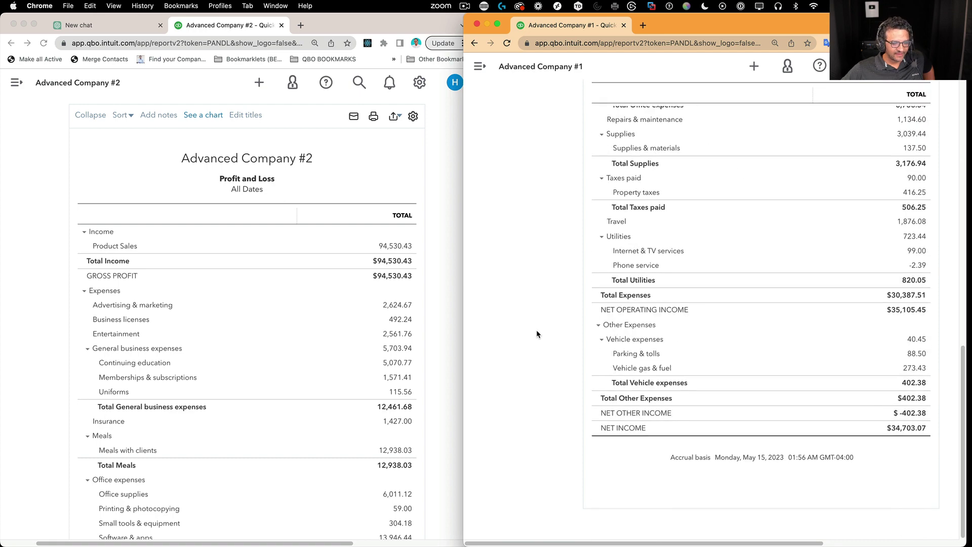
{"action": "left_click", "coordinate": [394, 334]}
{"action": "scroll", "coordinate": [397, 339], "scroll_direction": "down", "scroll_amount": 10}
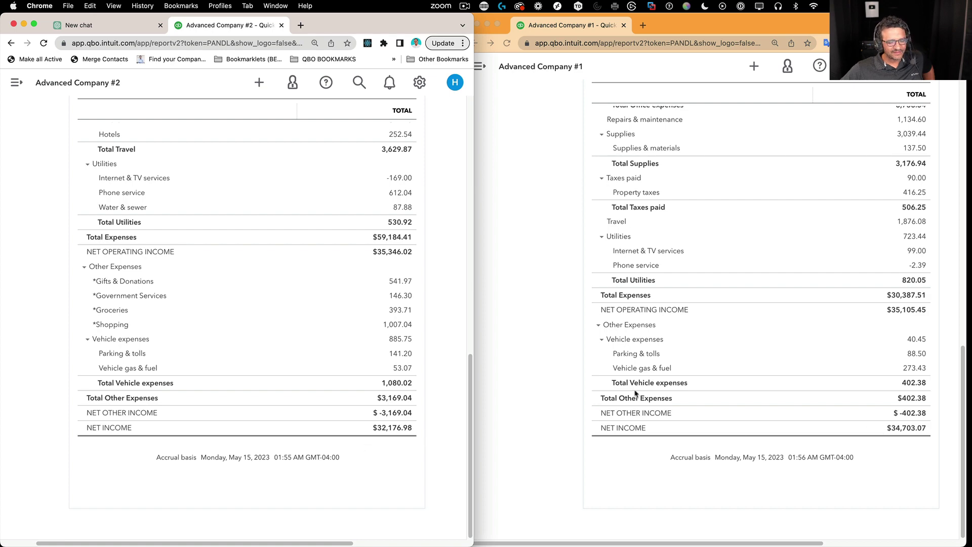
{"action": "left_click", "coordinate": [540, 265]}
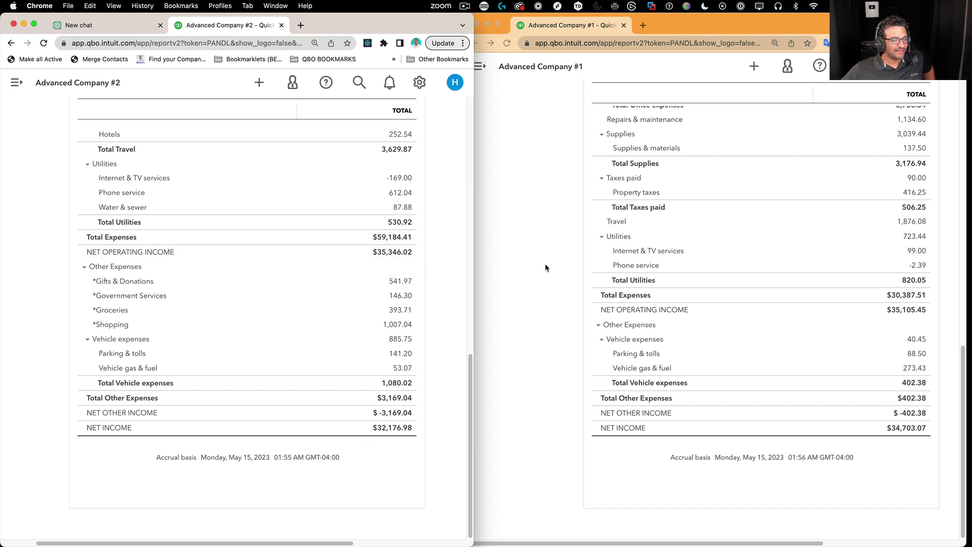
{"action": "scroll", "coordinate": [542, 278], "scroll_direction": "up", "scroll_amount": 10}
Step: Open the Balance Sheet of Advanced Company #1 and drill into the Partner distributions amount
{"action": "left_click", "coordinate": [481, 67]}
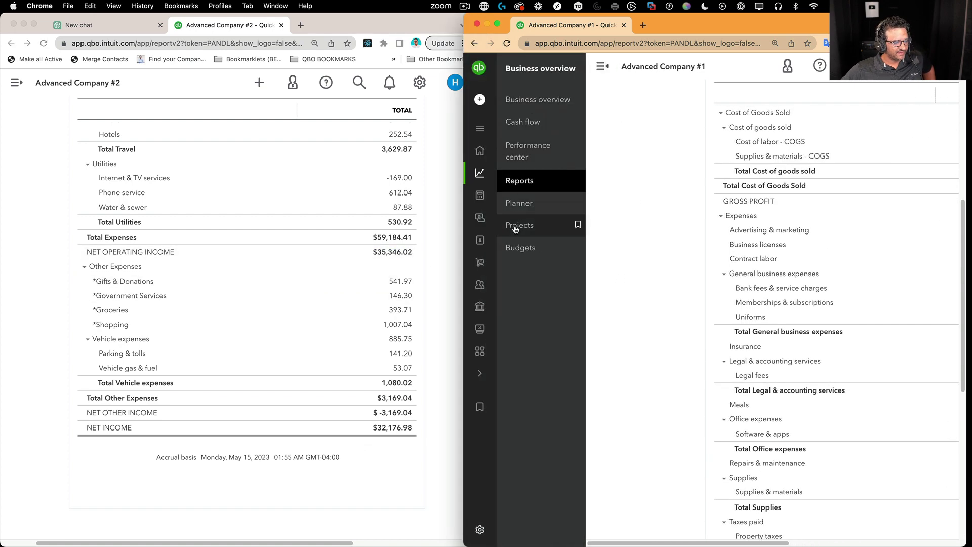
{"action": "left_click", "coordinate": [548, 188]}
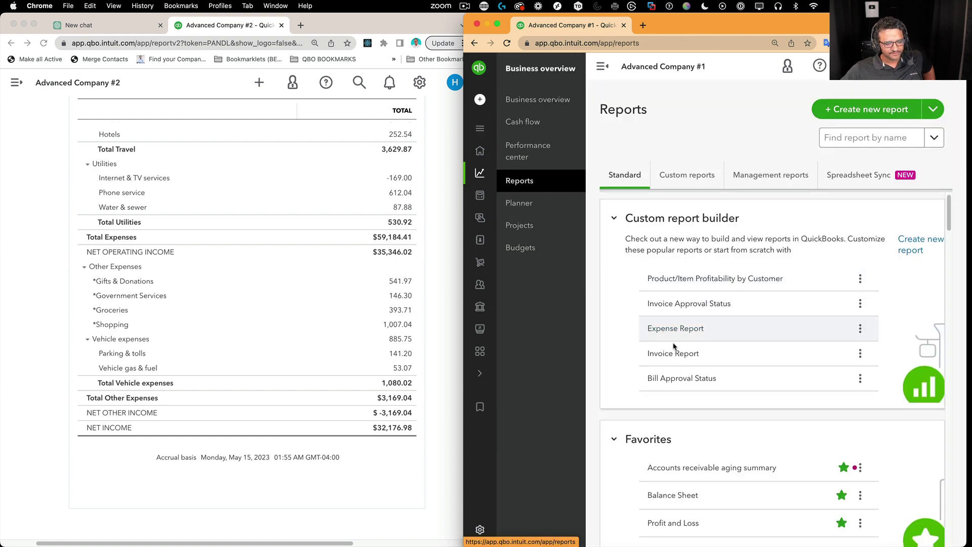
{"action": "scroll", "coordinate": [673, 349], "scroll_direction": "down", "scroll_amount": 2}
{"action": "left_click", "coordinate": [655, 396]}
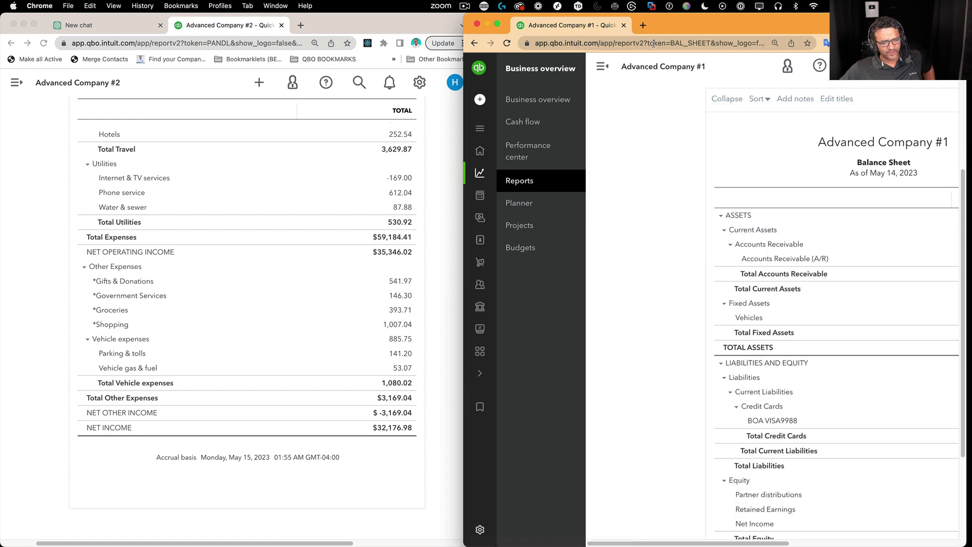
{"action": "left_click", "coordinate": [602, 66]}
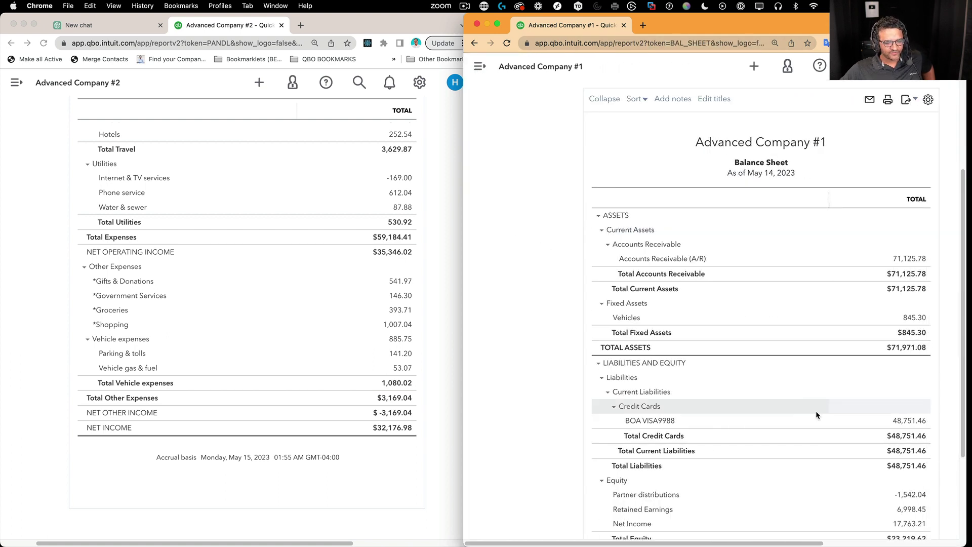
{"action": "scroll", "coordinate": [815, 411], "scroll_direction": "down", "scroll_amount": 2}
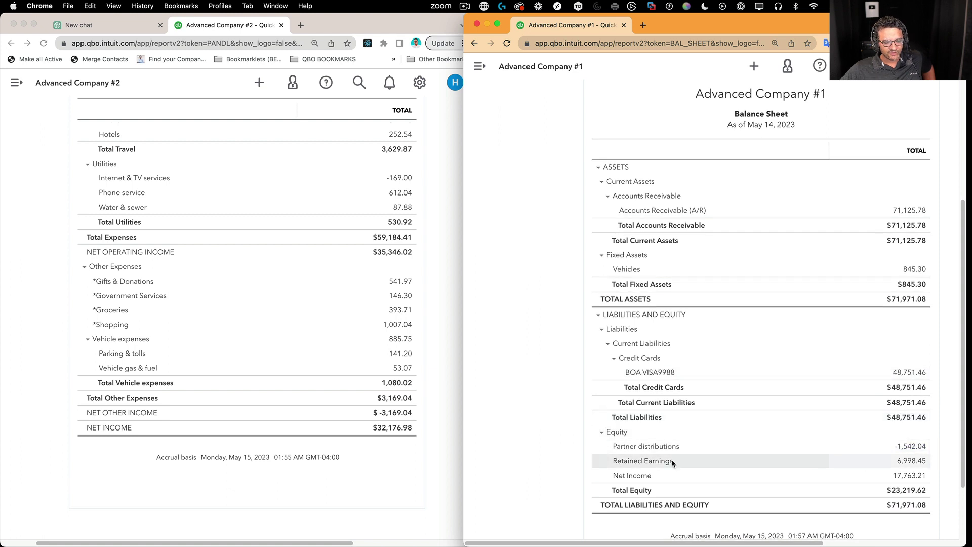
{"action": "left_click", "coordinate": [906, 446]}
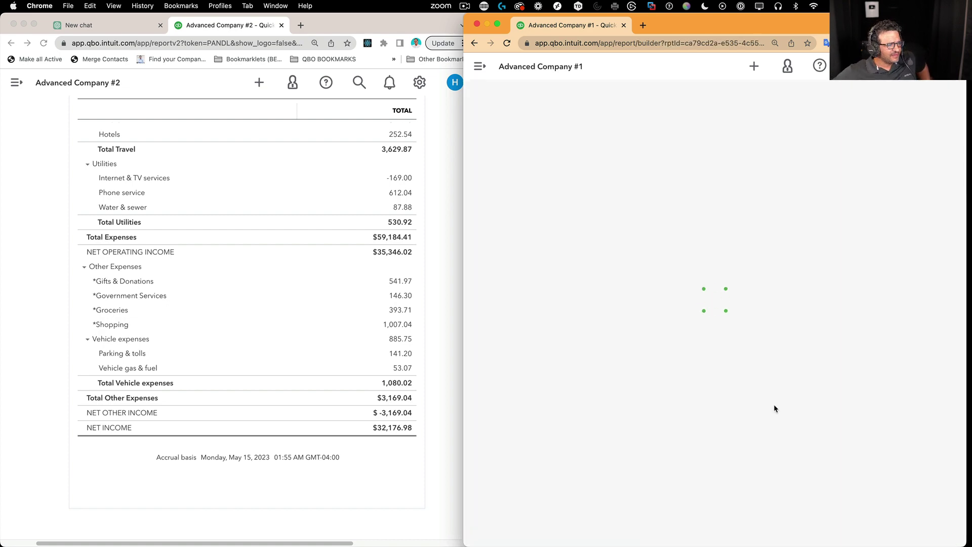
Step: Open the Balance Sheet report of Advanced Company #2 with the navigation collapsed and bring its totals into view
{"action": "left_click", "coordinate": [427, 274]}
{"action": "scroll", "coordinate": [427, 274], "scroll_direction": "up", "scroll_amount": 15}
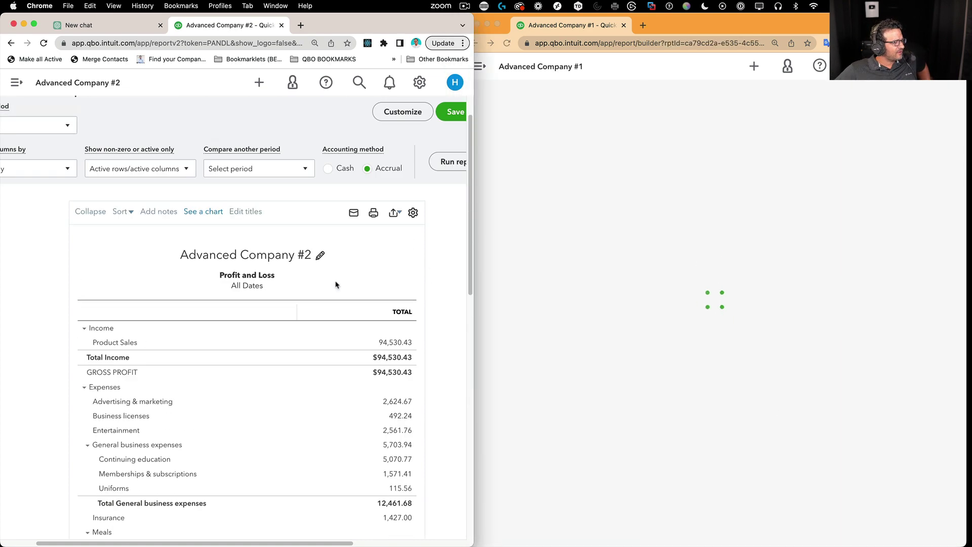
{"action": "left_click", "coordinate": [18, 83]}
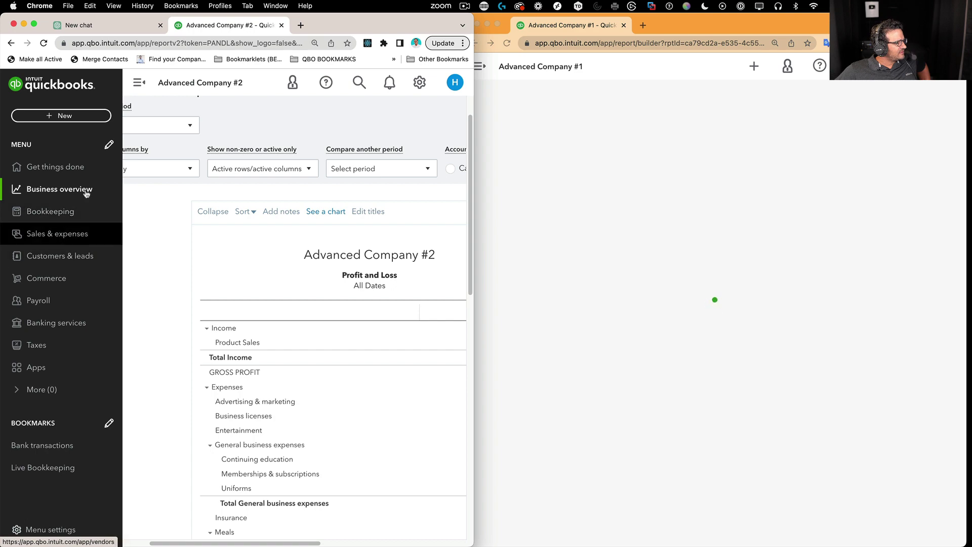
{"action": "left_click", "coordinate": [56, 189]}
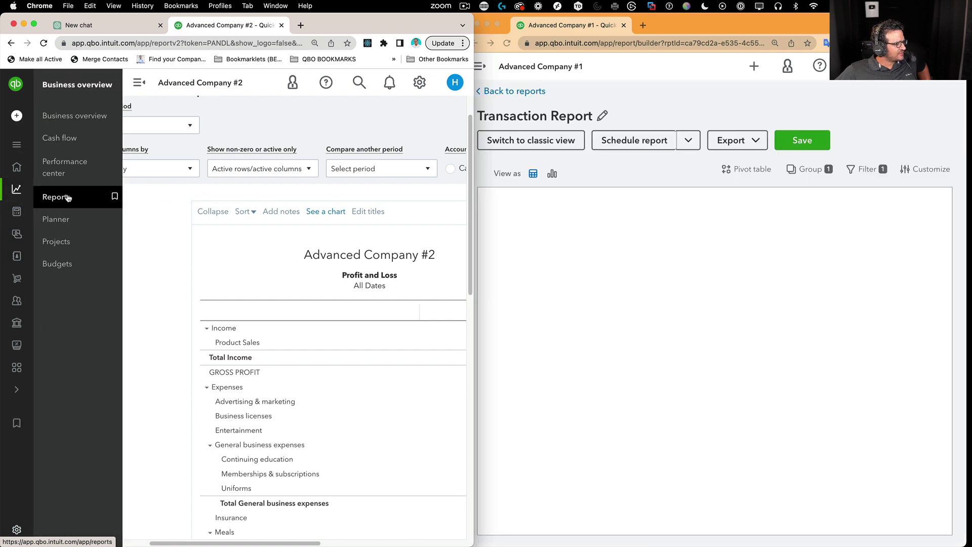
{"action": "left_click", "coordinate": [65, 198]}
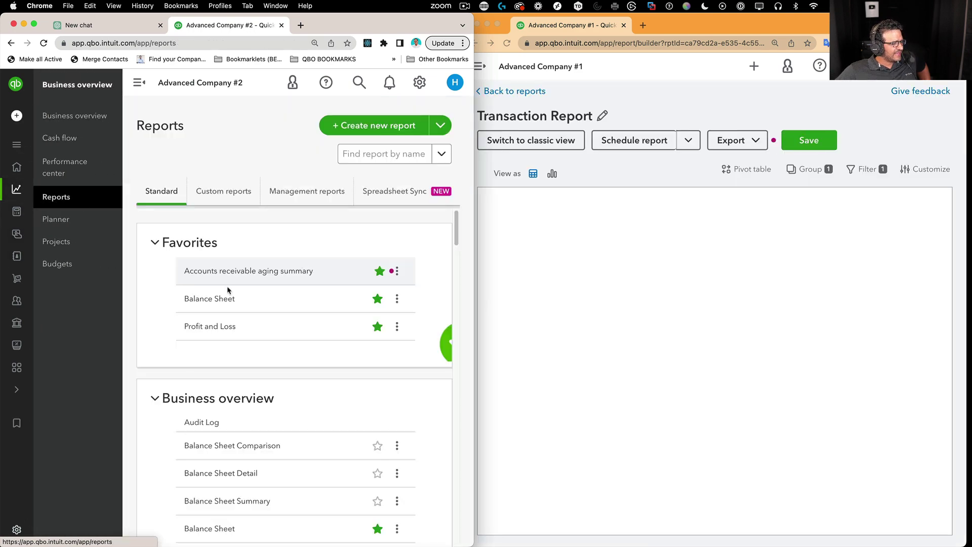
{"action": "scroll", "coordinate": [229, 382], "scroll_direction": "down", "scroll_amount": 4}
{"action": "scroll", "coordinate": [229, 382], "scroll_direction": "down", "scroll_amount": 1}
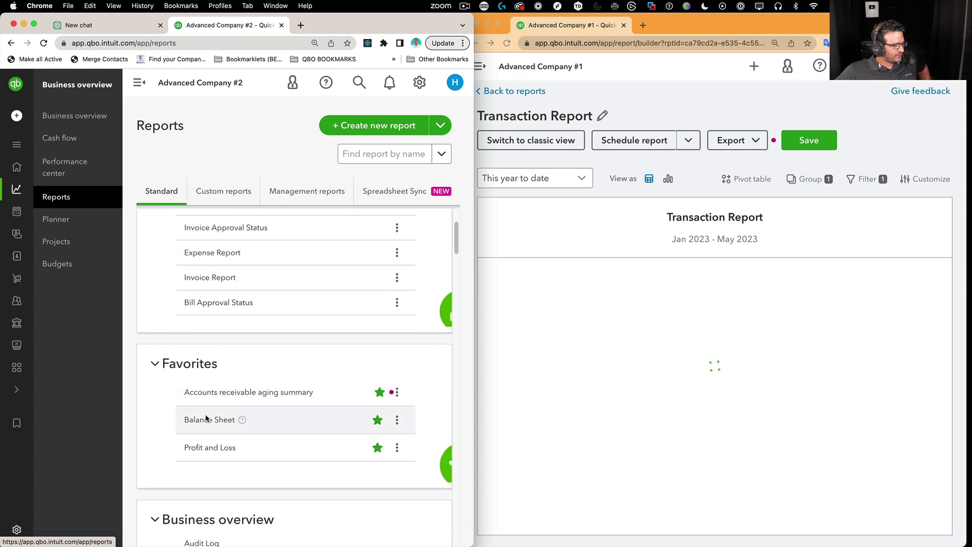
{"action": "left_click", "coordinate": [204, 420]}
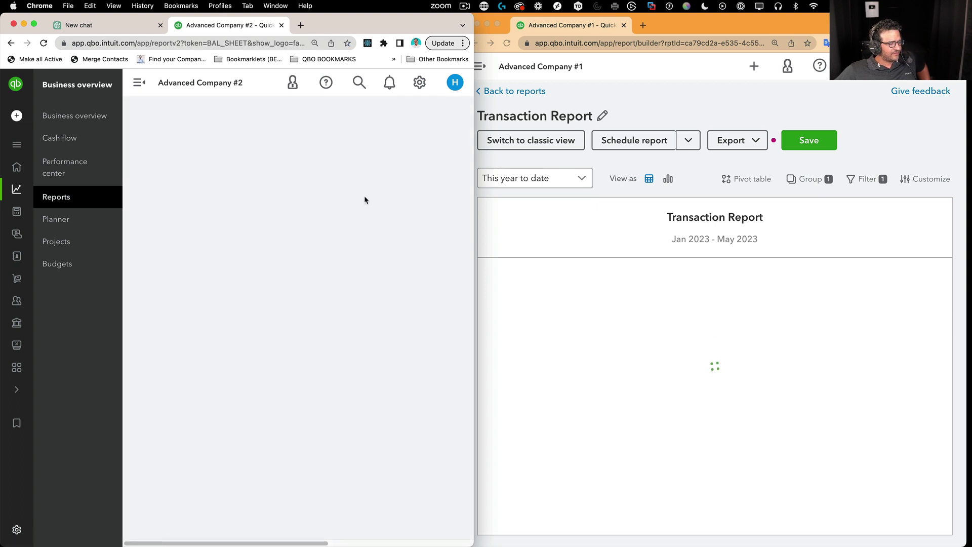
{"action": "left_click", "coordinate": [139, 82]}
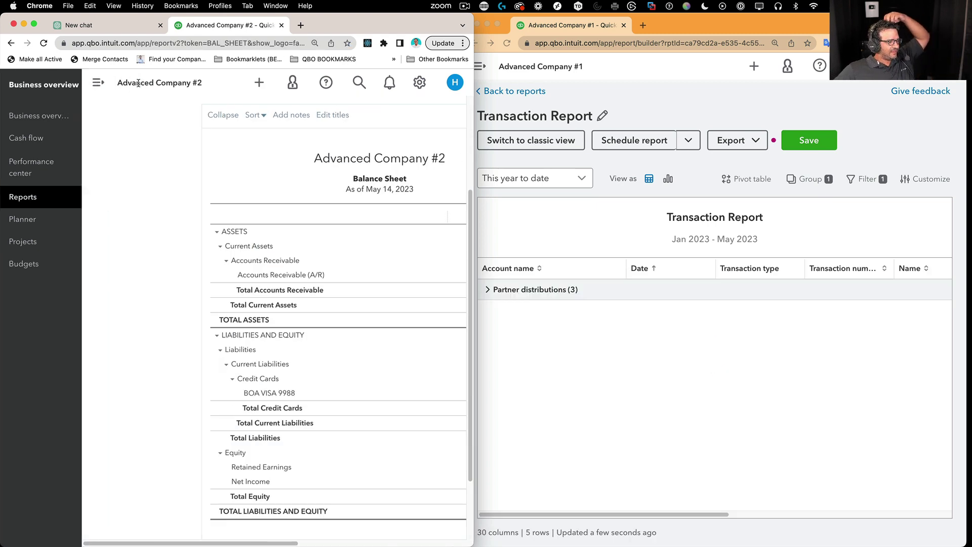
{"action": "scroll", "coordinate": [258, 345], "scroll_direction": "down", "scroll_amount": 3}
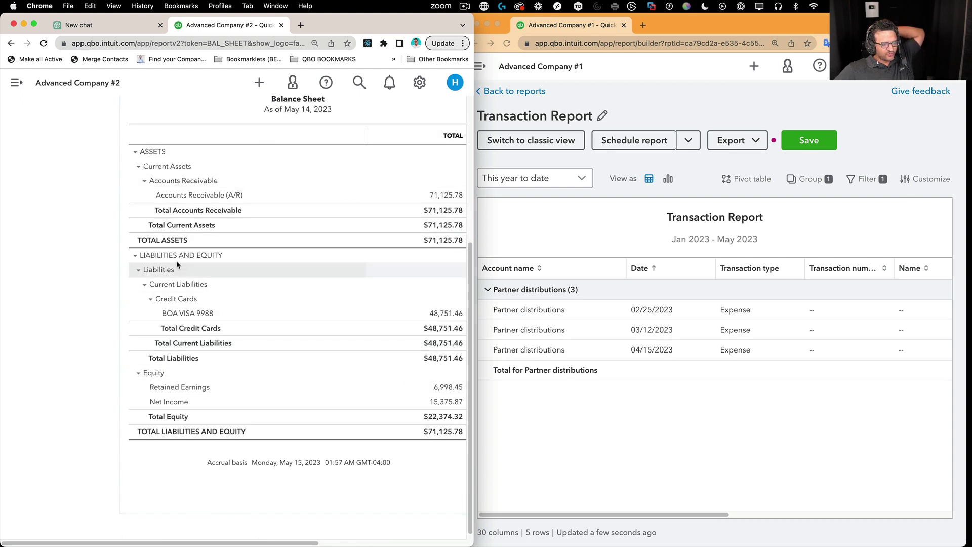
Step: Switch the Partner distributions Transaction Report of Advanced Company #1 to classic view, check its amounts, and widen the Advanced Company #2 window
{"action": "left_click", "coordinate": [567, 137]}
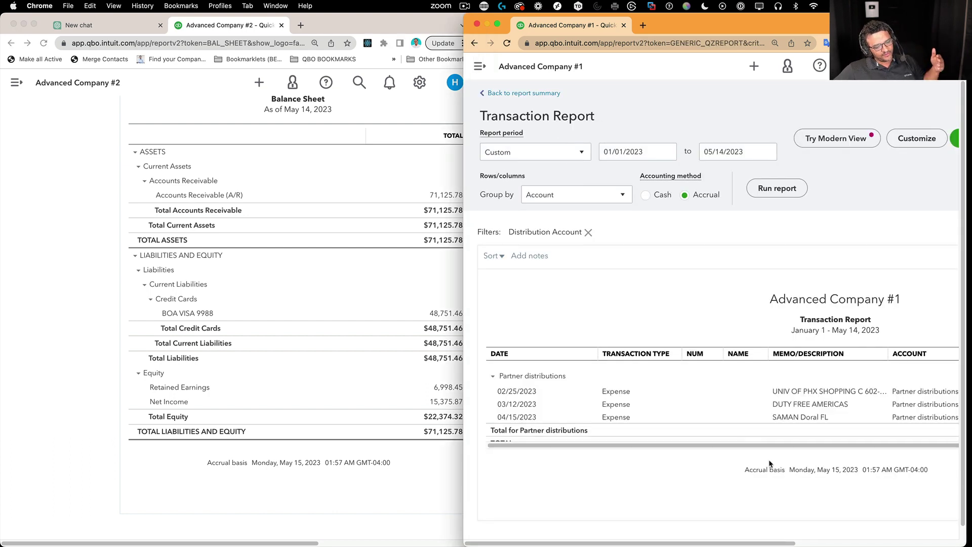
{"action": "left_click_drag", "start_coordinate": [793, 541], "coordinate": [900, 541]}
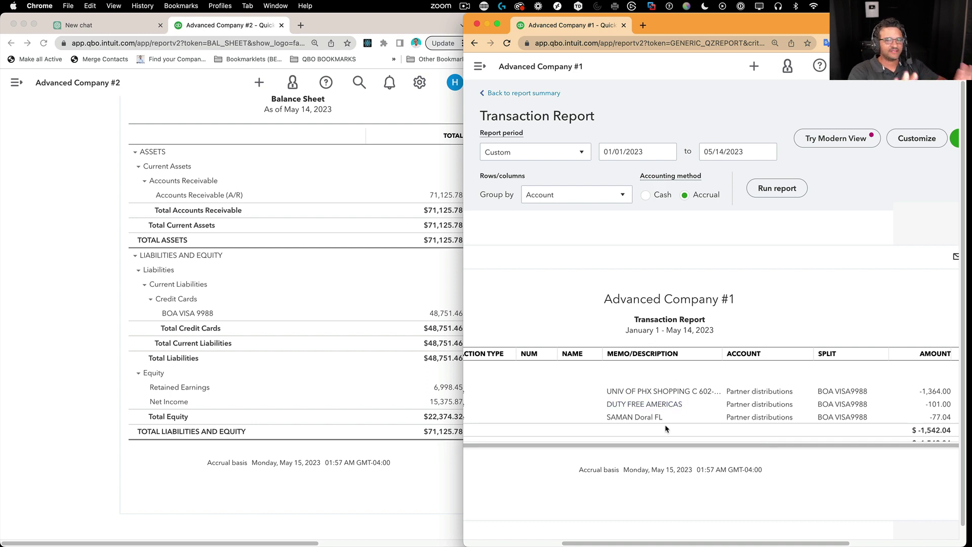
{"action": "left_click", "coordinate": [430, 259]}
{"action": "left_click_drag", "start_coordinate": [472, 287], "coordinate": [517, 288]}
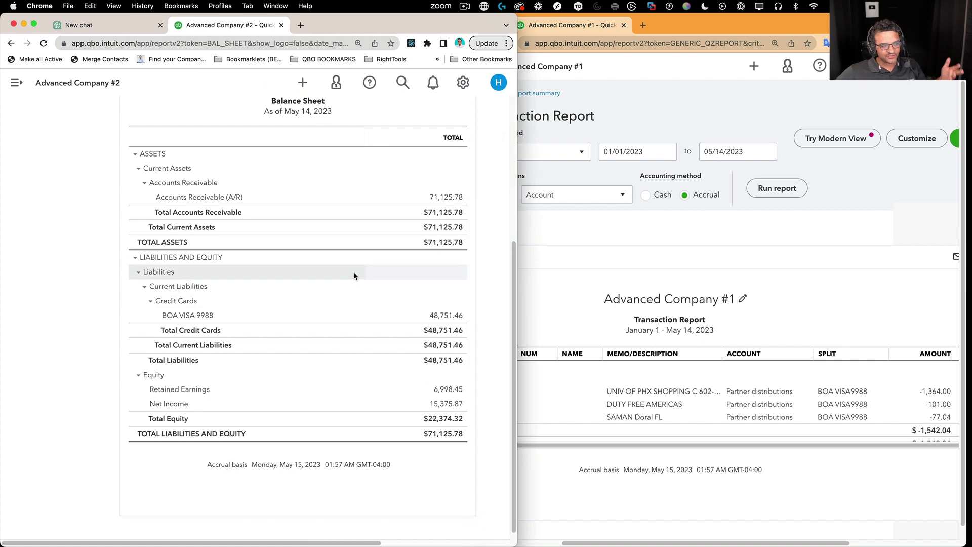
Step: Open the 02/25/2023 UNIV OF PHX SHOPPING expense from the Transaction Report and start adding a new category named *Personal Expenses
{"action": "left_click", "coordinate": [588, 302]}
{"action": "left_click_drag", "start_coordinate": [609, 543], "coordinate": [526, 452]}
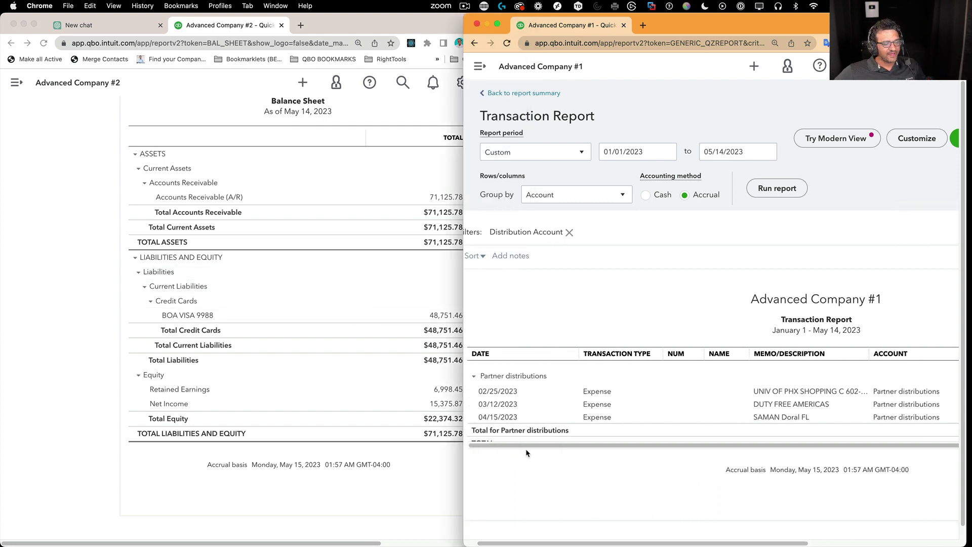
{"action": "left_click", "coordinate": [503, 394]}
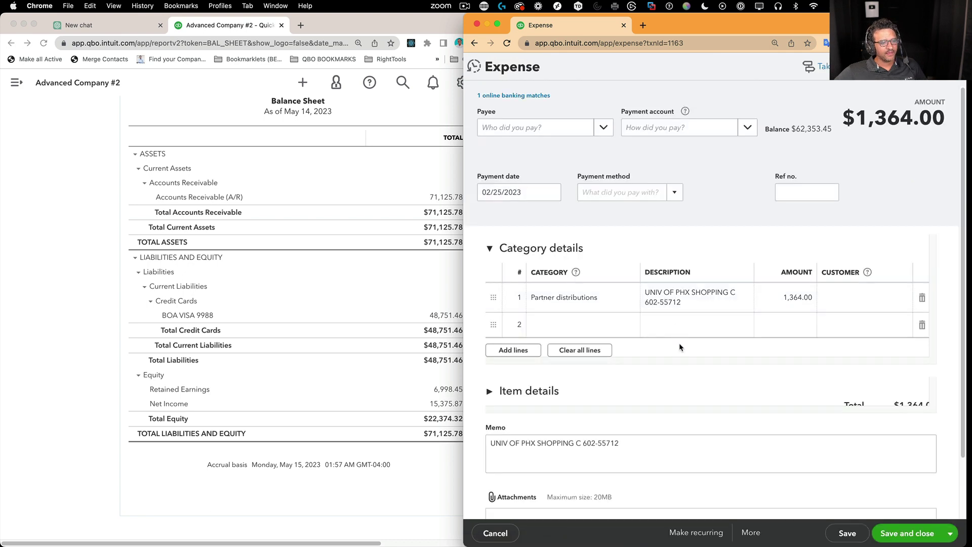
{"action": "left_click", "coordinate": [572, 333]}
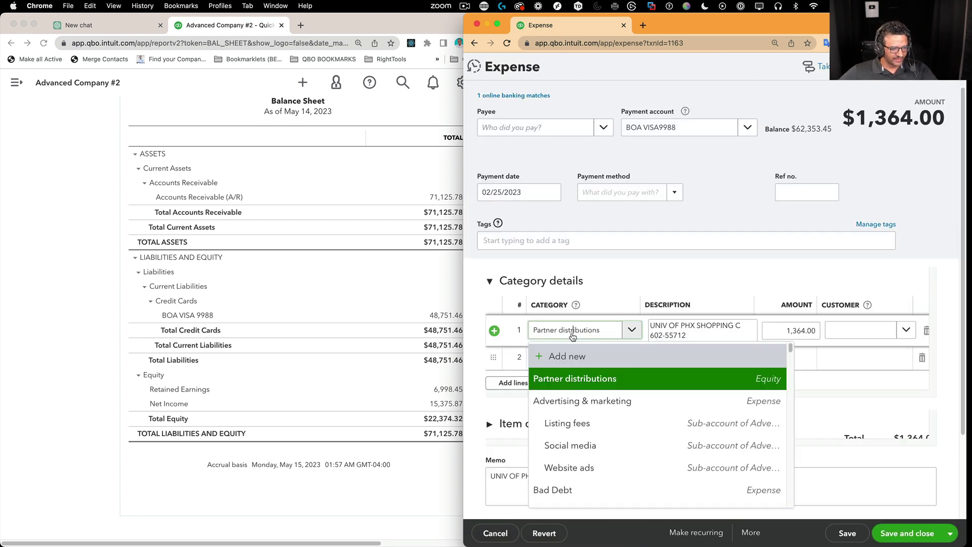
{"action": "left_click", "coordinate": [525, 328]}
{"action": "type", "text": "*P"}
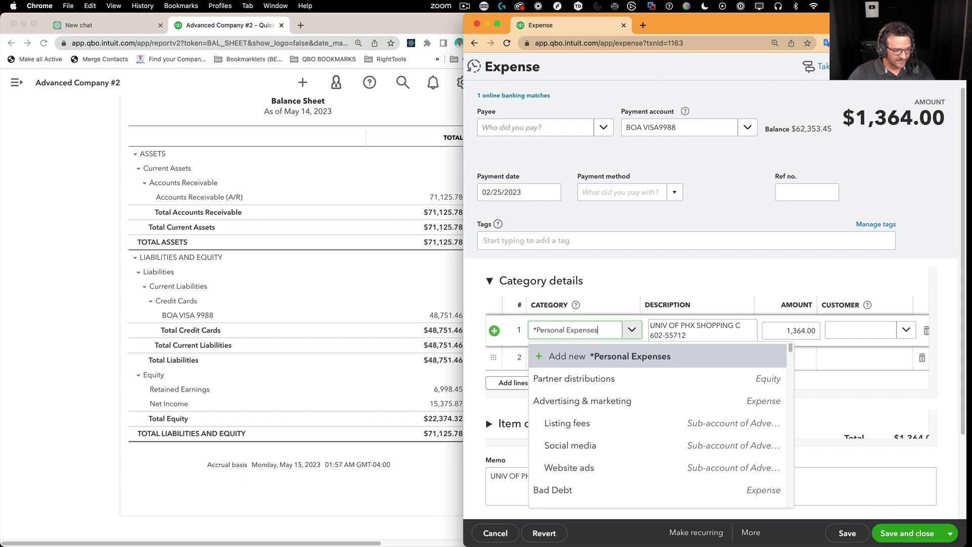
{"action": "type", "text": "ersonal Expenses"}
{"action": "left_click", "coordinate": [608, 356]}
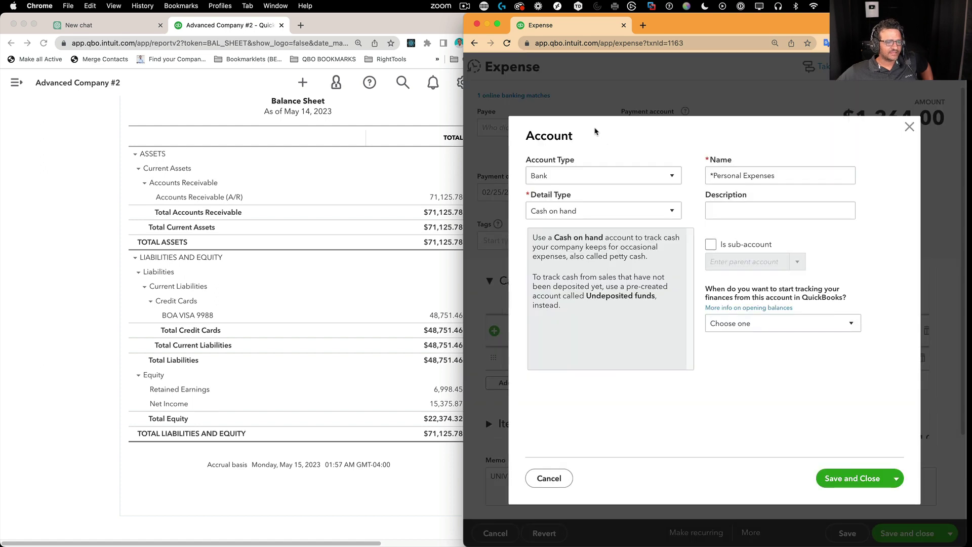
Step: Create the *Personal Expenses account with the Other Expense type, then save and close the expense
{"action": "left_click", "coordinate": [602, 175]}
{"action": "scroll", "coordinate": [572, 350], "scroll_direction": "down", "scroll_amount": 3}
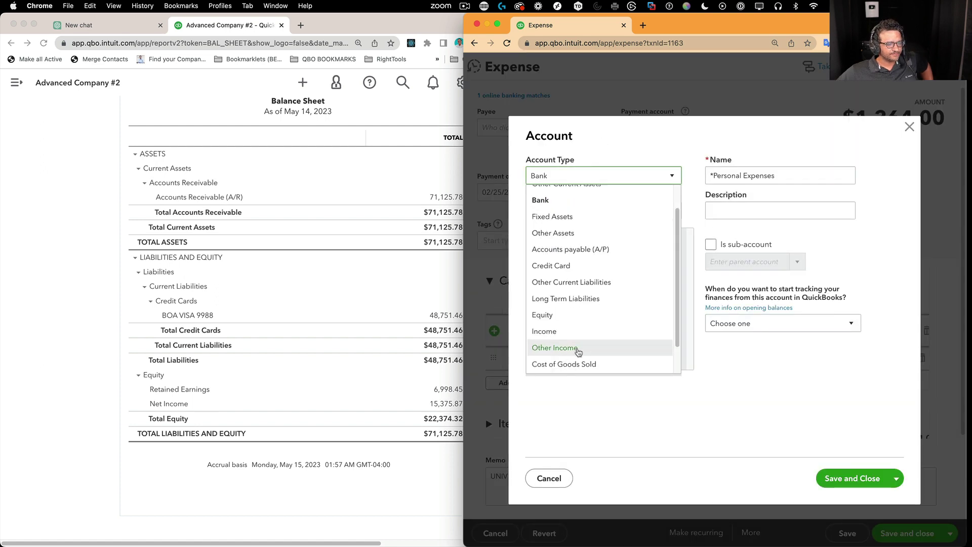
{"action": "left_click", "coordinate": [571, 362]}
{"action": "left_click", "coordinate": [852, 478]}
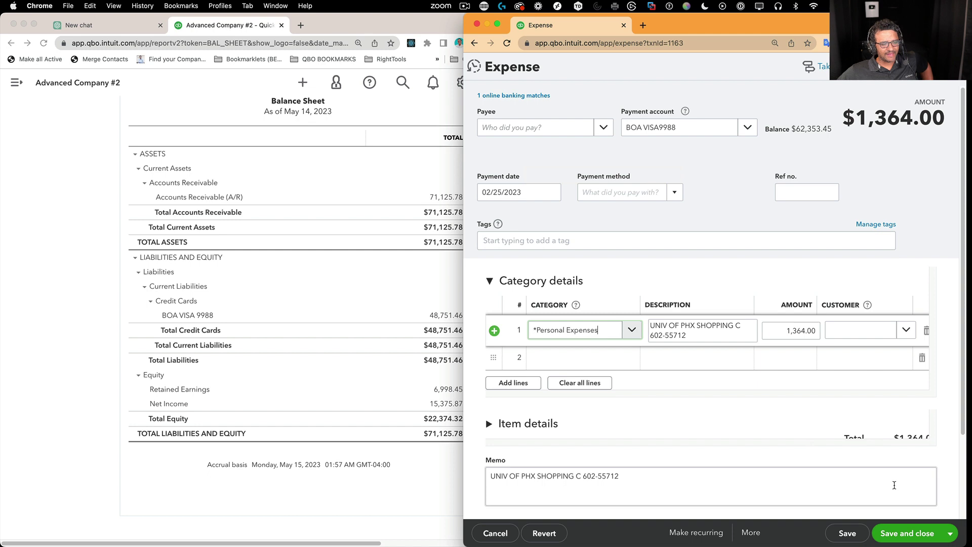
{"action": "left_click", "coordinate": [907, 539]}
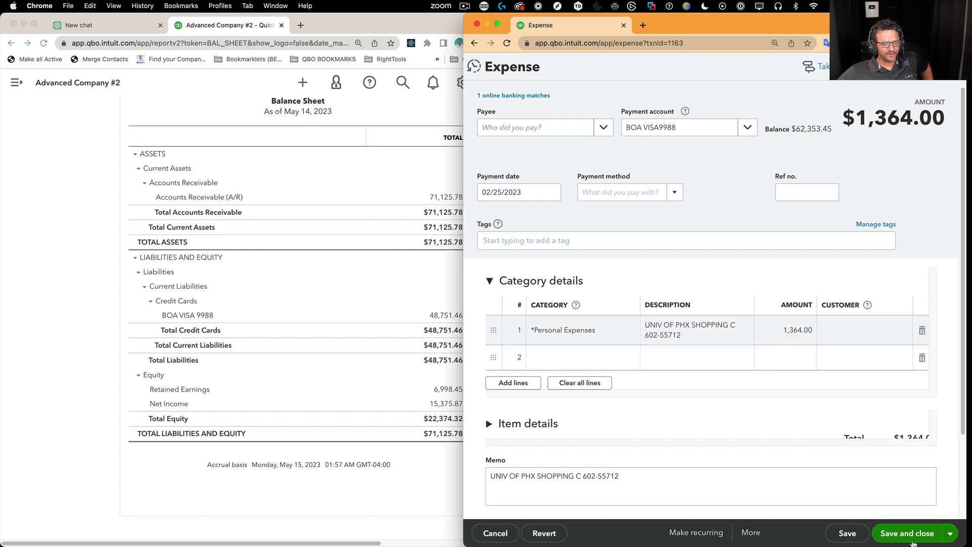
{"action": "left_click", "coordinate": [909, 539]}
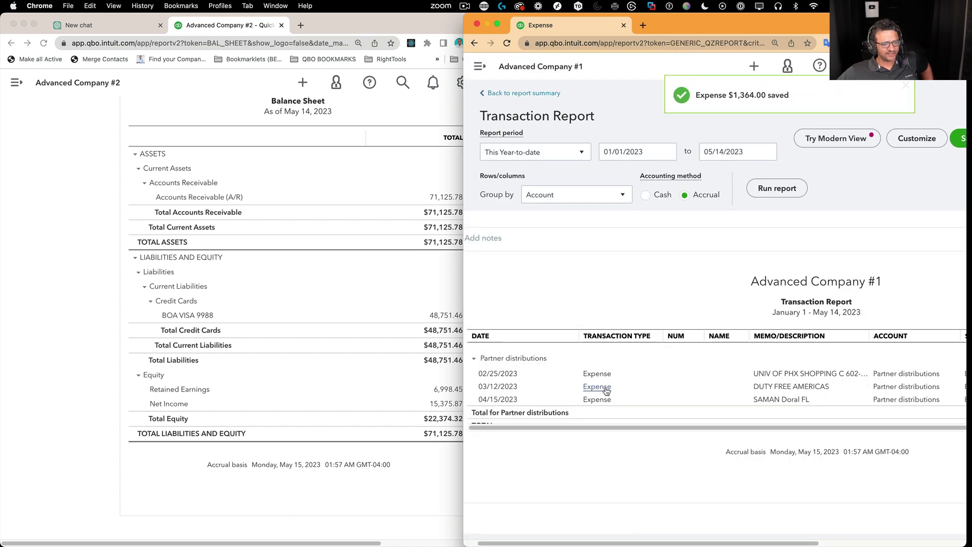
Step: Recategorize the 03/12/2023 DUTY FREE AMERICAS expense to *Personal Expenses, then save and close it
{"action": "left_click", "coordinate": [785, 394]}
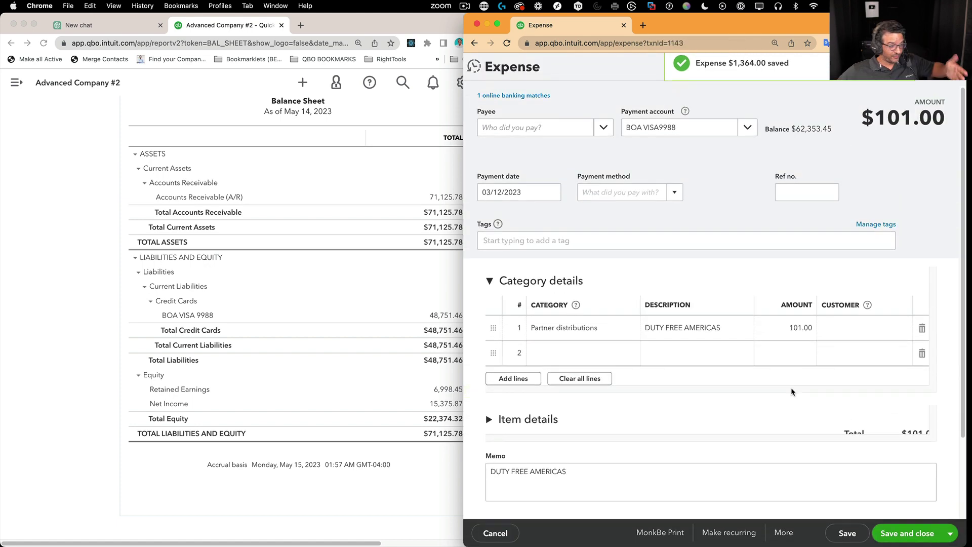
{"action": "left_click", "coordinate": [594, 338]}
{"action": "left_click", "coordinate": [591, 329]}
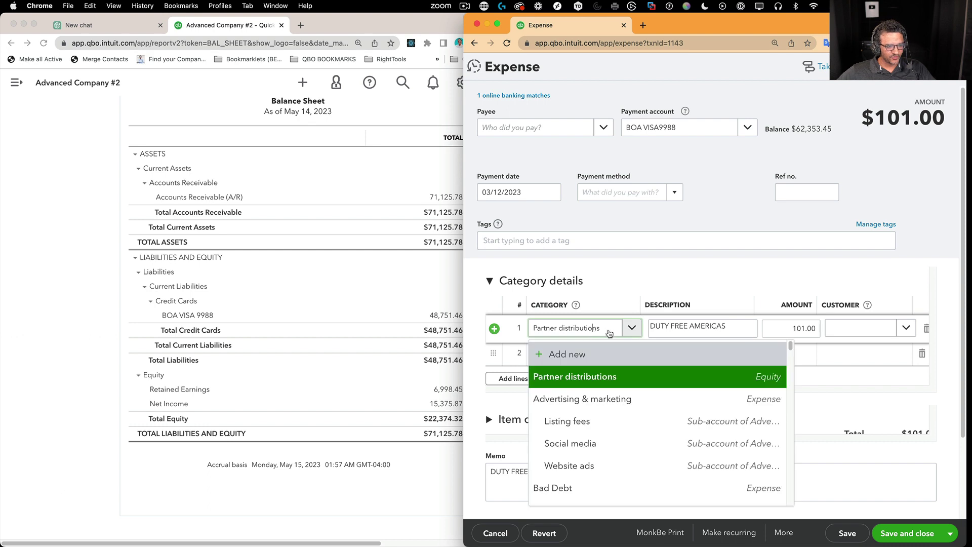
{"action": "key", "text": "Escape"}
{"action": "type", "text": "*"}
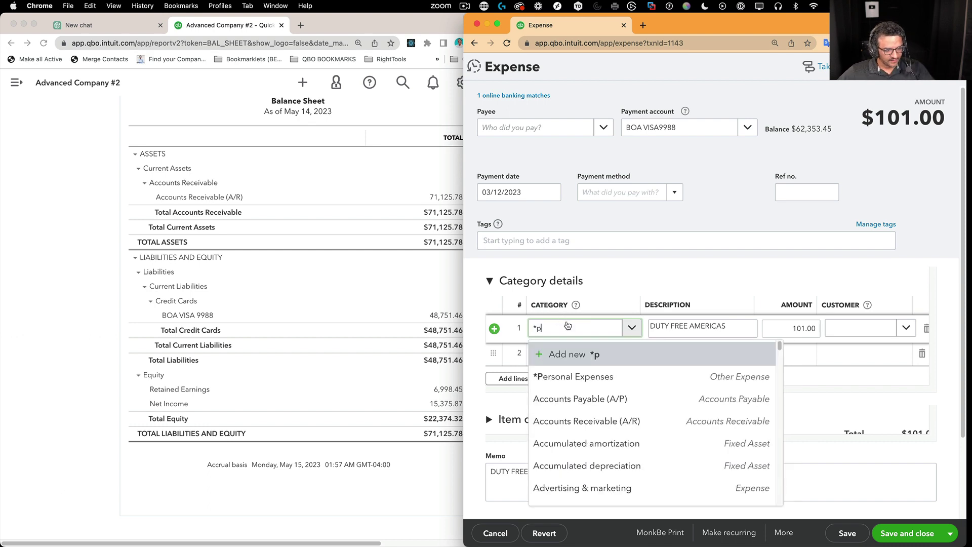
{"action": "left_click", "coordinate": [582, 376]}
{"action": "left_click", "coordinate": [880, 528]}
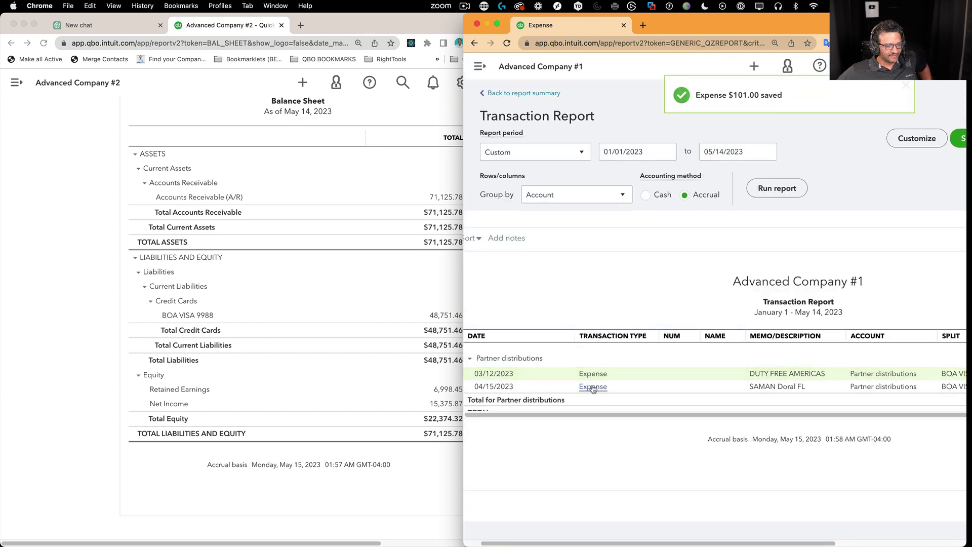
Step: Recategorize the 04/15/2023 SAMAN Doral FL expense to *Personal Expenses, save and close it, and return to the Balance Sheet
{"action": "left_click", "coordinate": [589, 390]}
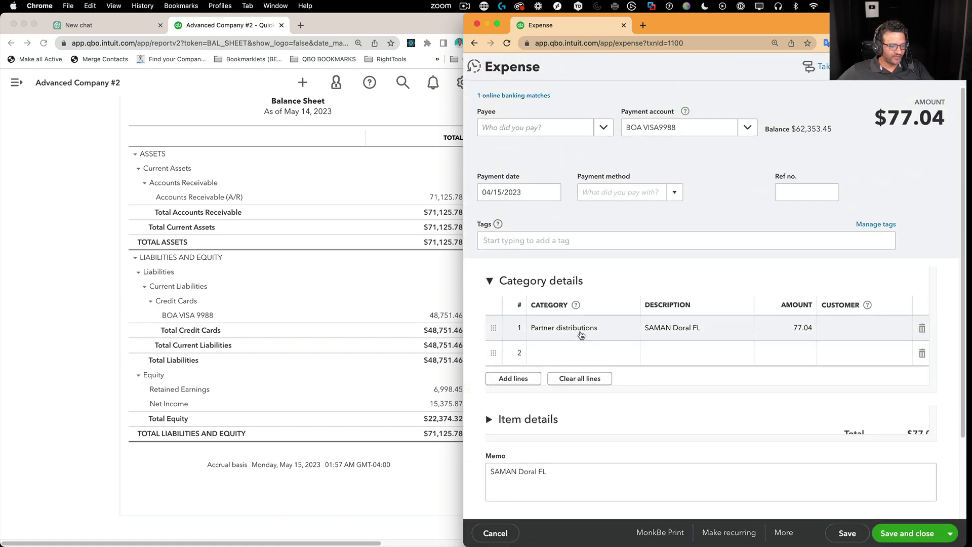
{"action": "left_click", "coordinate": [519, 324]}
{"action": "type", "text": "Partner distributions*"}
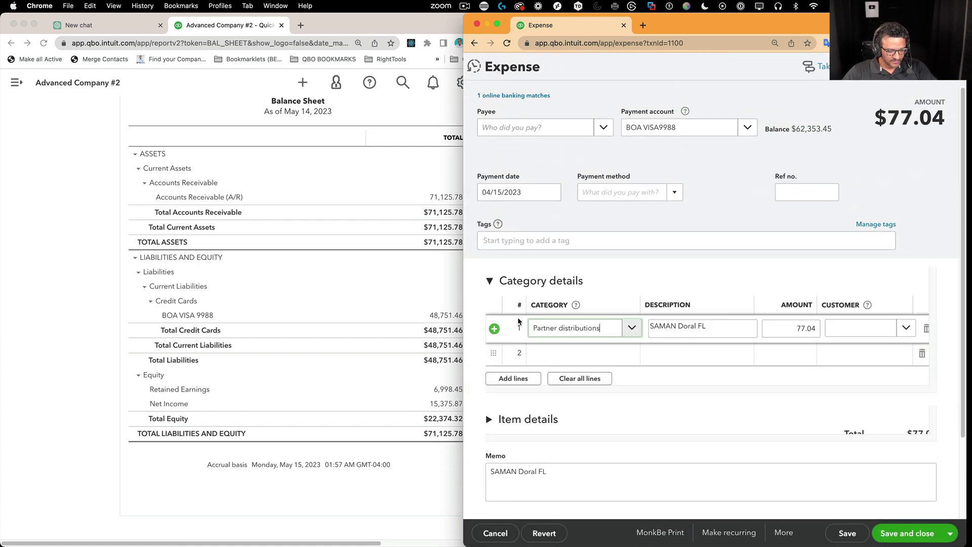
{"action": "key", "text": "BackSpace"}
{"action": "key", "text": "BackSpace"}
{"action": "key", "text": "BackSpace"}
{"action": "key", "text": "BackSpace"}
{"action": "key", "text": "BackSpace"}
{"action": "key", "text": "BackSpace"}
{"action": "key", "text": "BackSpace"}
{"action": "key", "text": "BackSpace"}
{"action": "key", "text": "BackSpace"}
{"action": "key", "text": "BackSpace"}
{"action": "key", "text": "BackSpace"}
{"action": "key", "text": "BackSpace"}
{"action": "key", "text": "BackSpace"}
{"action": "key", "text": "BackSpace"}
{"action": "key", "text": "BackSpace"}
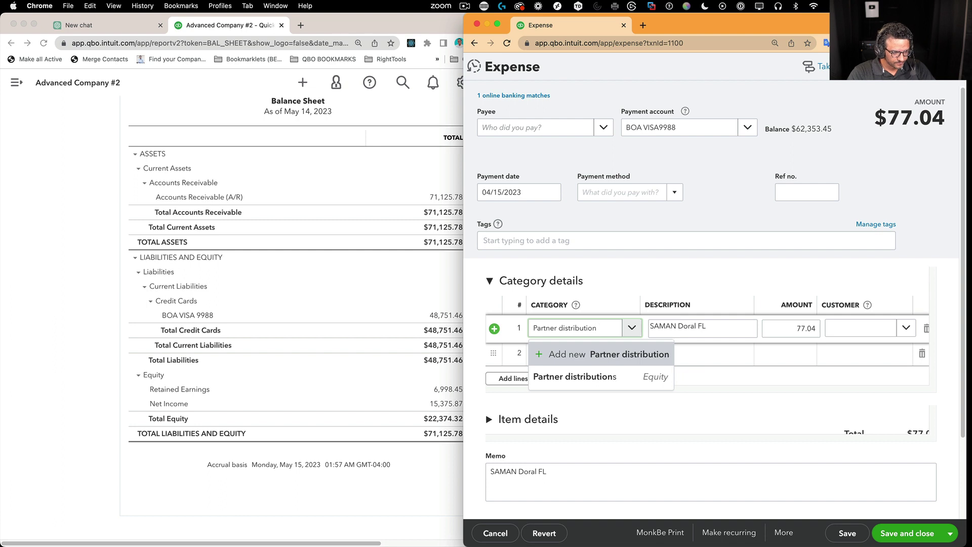
{"action": "key", "text": "BackSpace"}
{"action": "key", "text": "BackSpace"}
{"action": "key", "text": "BackSpace"}
{"action": "key", "text": "BackSpace"}
{"action": "key", "text": "BackSpace"}
{"action": "key", "text": "BackSpace"}
{"action": "key", "text": "BackSpace"}
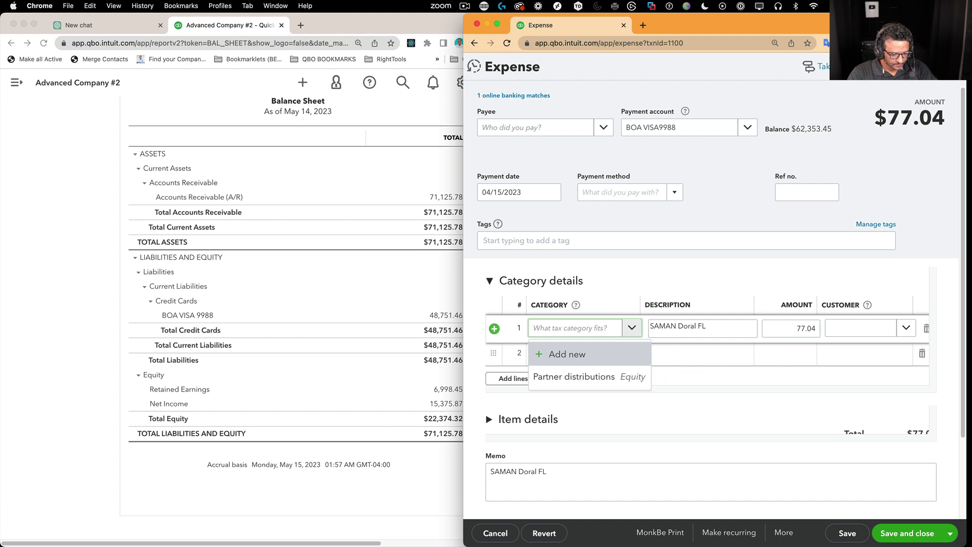
{"action": "type", "text": "*pr"}
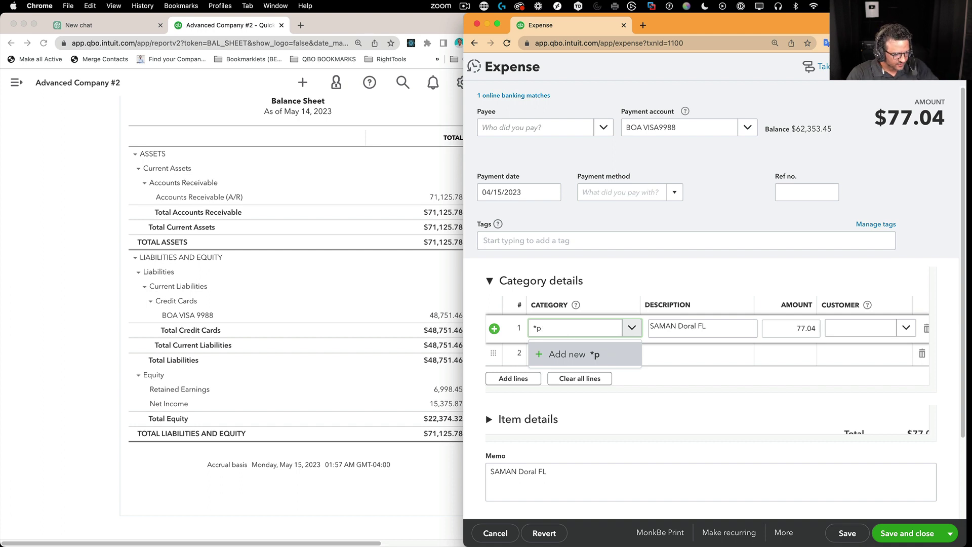
{"action": "key", "text": "BackSpace"}
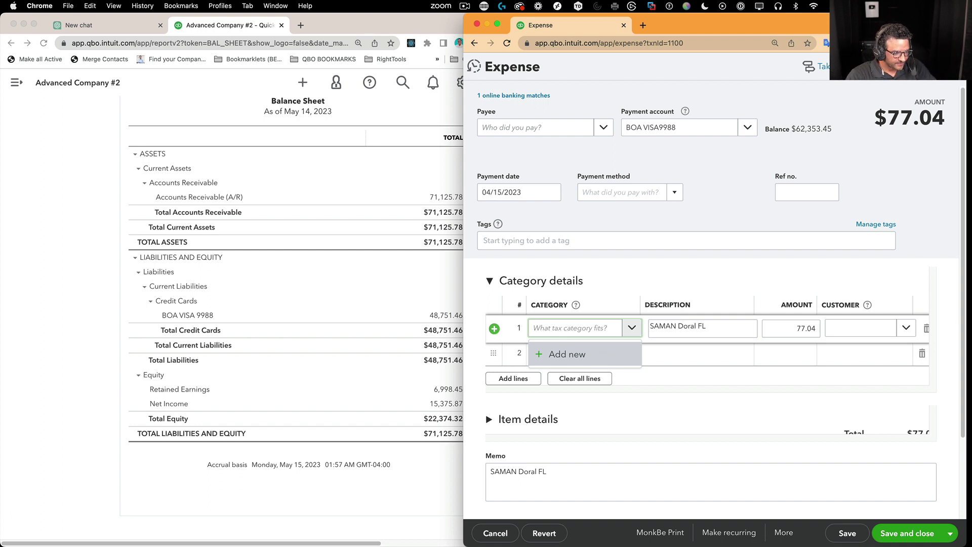
{"action": "type", "text": "*"}
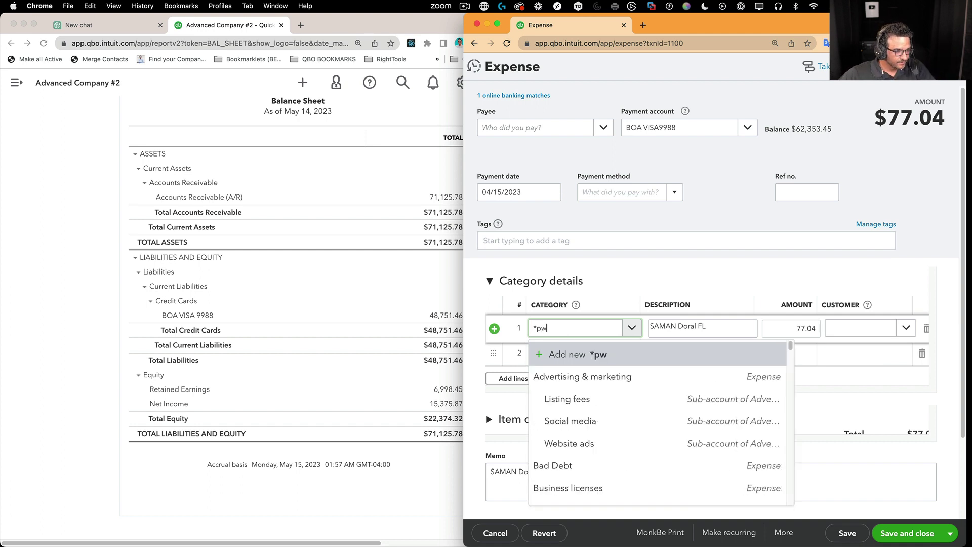
{"action": "type", "text": "per"}
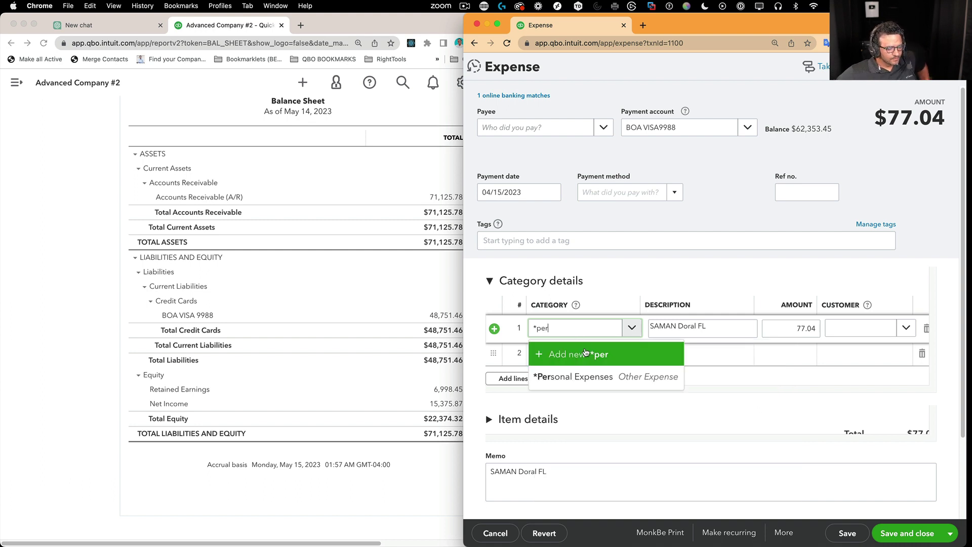
{"action": "left_click", "coordinate": [591, 374]}
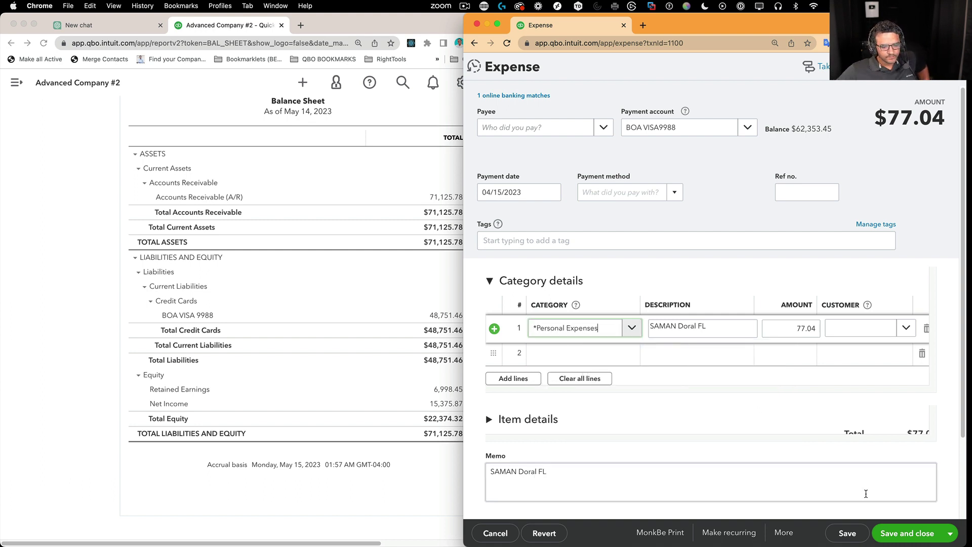
{"action": "left_click", "coordinate": [905, 537]}
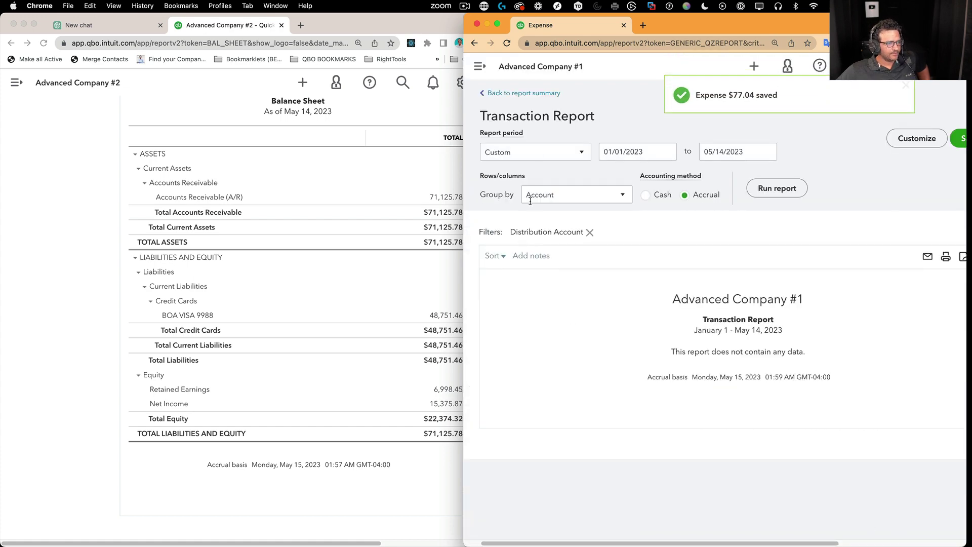
{"action": "left_click", "coordinate": [525, 93]}
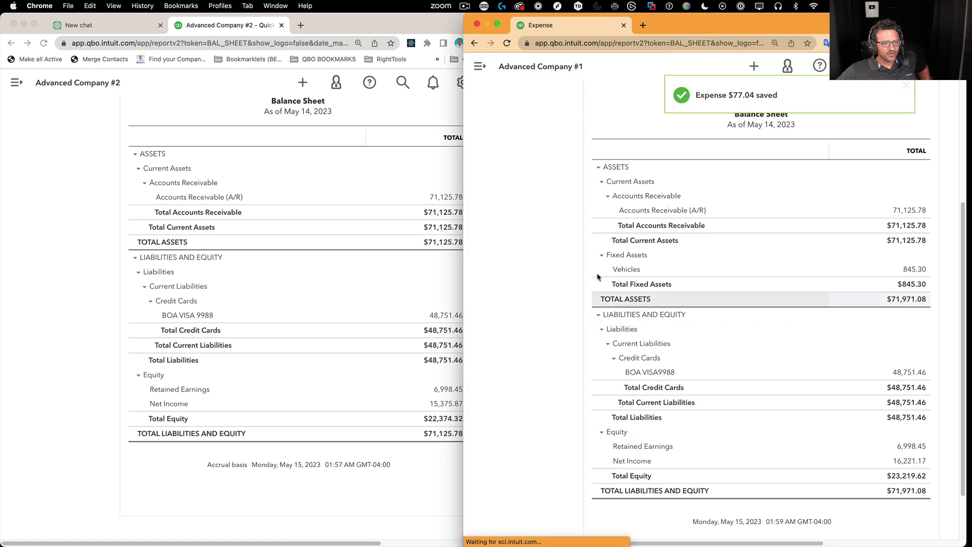
Step: Open the 03/25/2023 Miami Mercedesbenz Fl expense from Advanced Company #1's Vehicles balance, switching the Transaction Report to classic view
{"action": "left_click", "coordinate": [349, 357]}
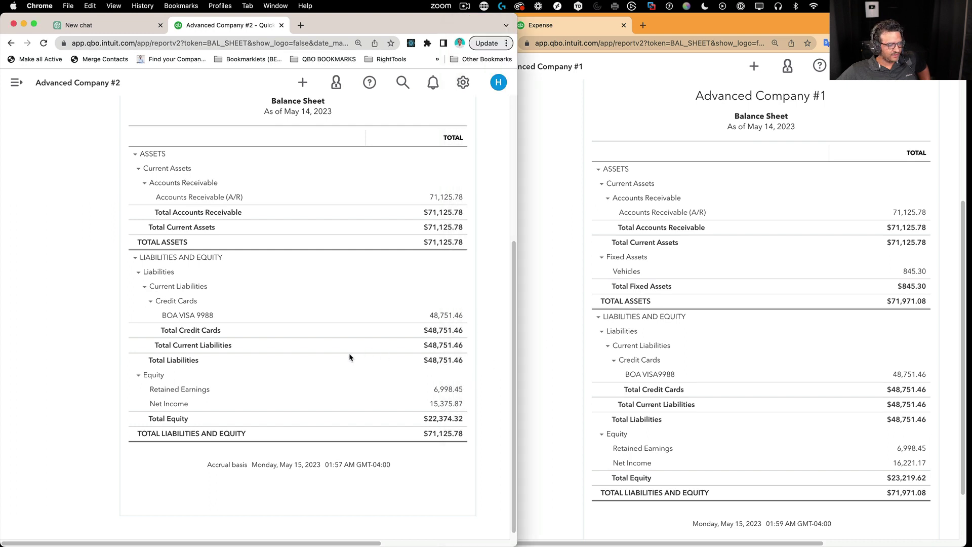
{"action": "scroll", "coordinate": [459, 325], "scroll_direction": "up", "scroll_amount": 1}
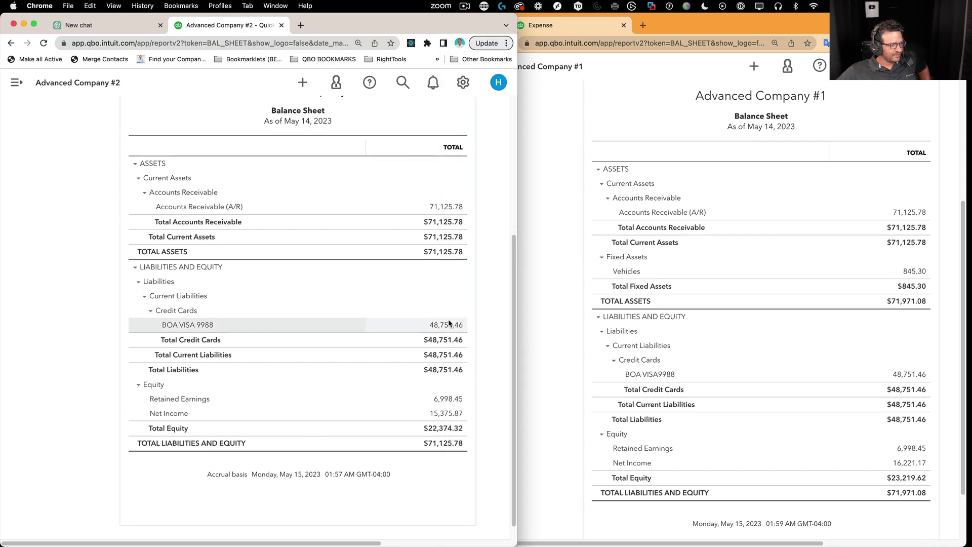
{"action": "scroll", "coordinate": [825, 391], "scroll_direction": "up", "scroll_amount": 2}
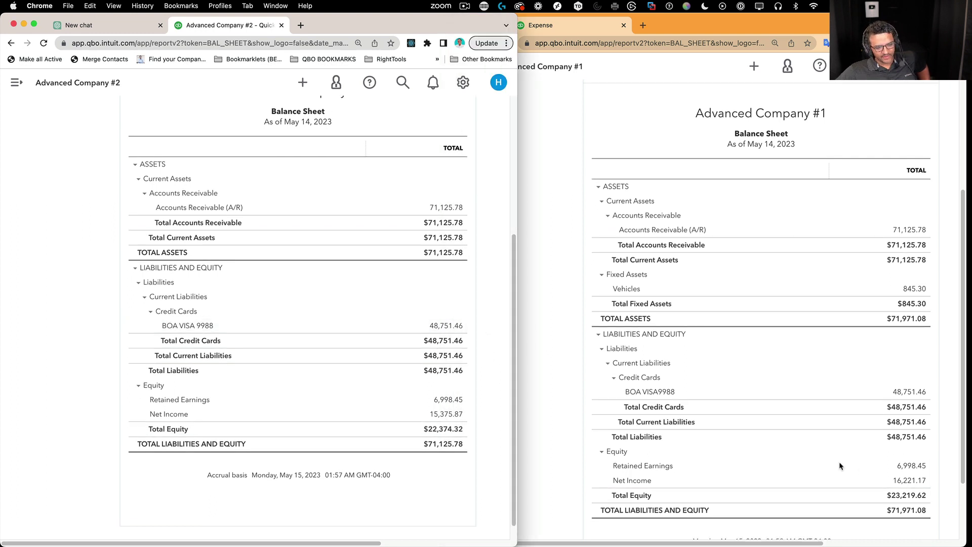
{"action": "scroll", "coordinate": [445, 222], "scroll_direction": "up", "scroll_amount": 5}
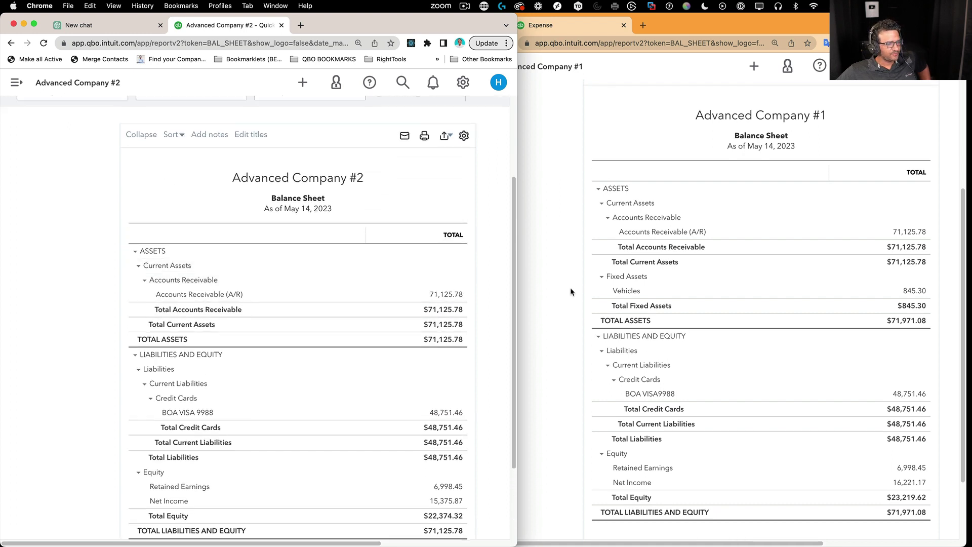
{"action": "left_click", "coordinate": [947, 291]}
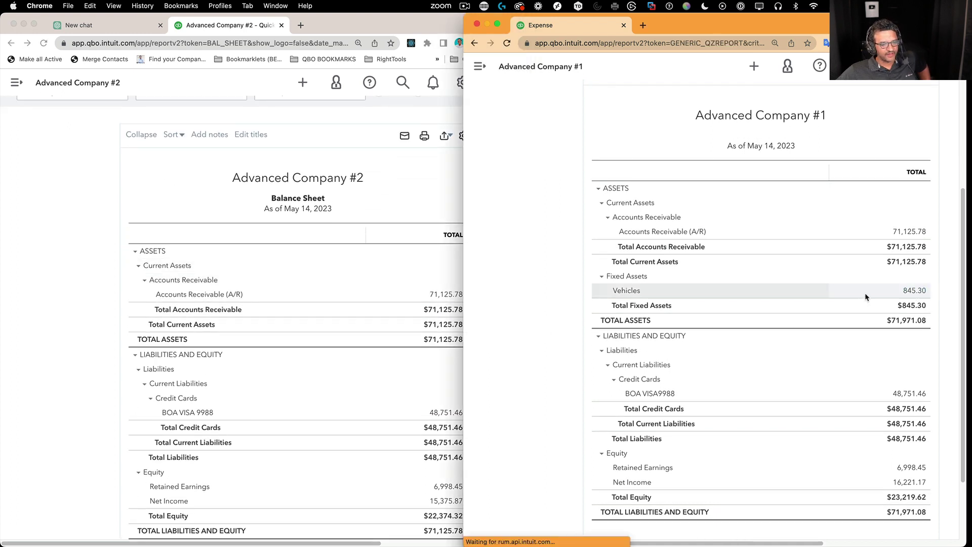
{"action": "left_click", "coordinate": [666, 295]}
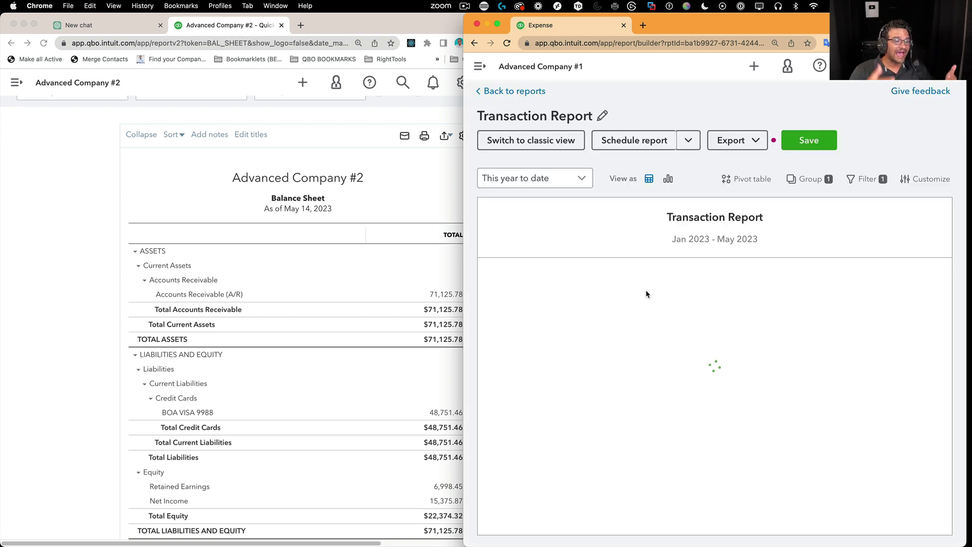
{"action": "left_click", "coordinate": [550, 141]}
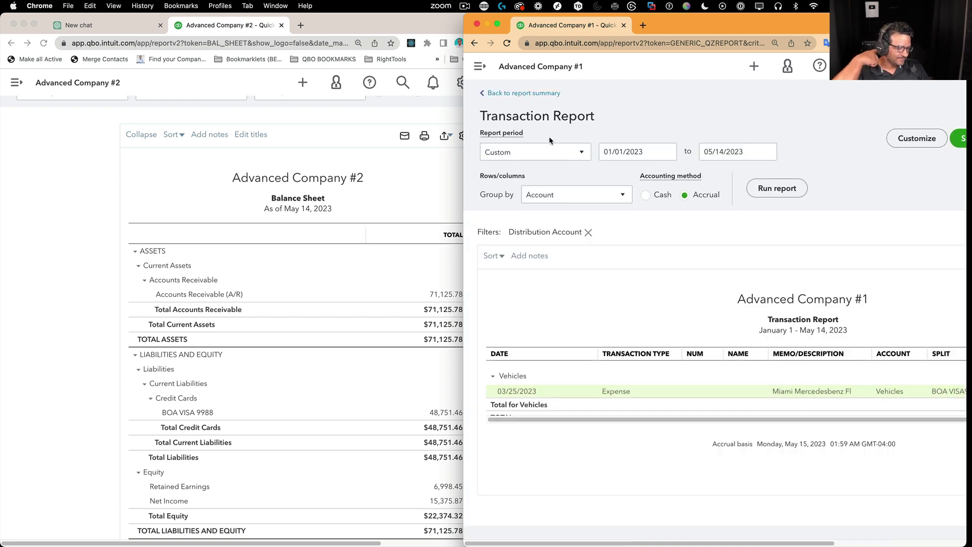
{"action": "left_click", "coordinate": [826, 395]}
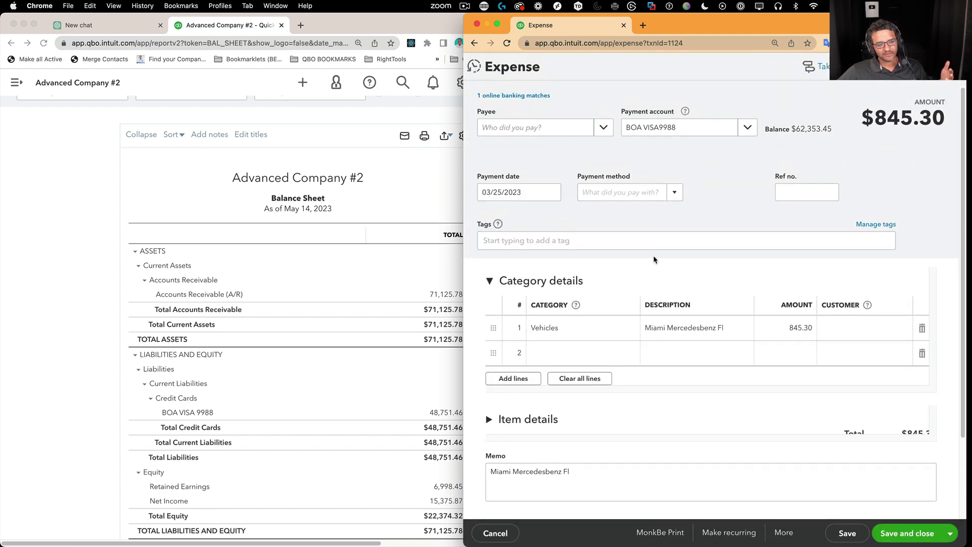
Step: Recategorize the Miami Mercedesbenz Fl expense to Vehicle expenses, then save and close it
{"action": "left_click", "coordinate": [902, 151]}
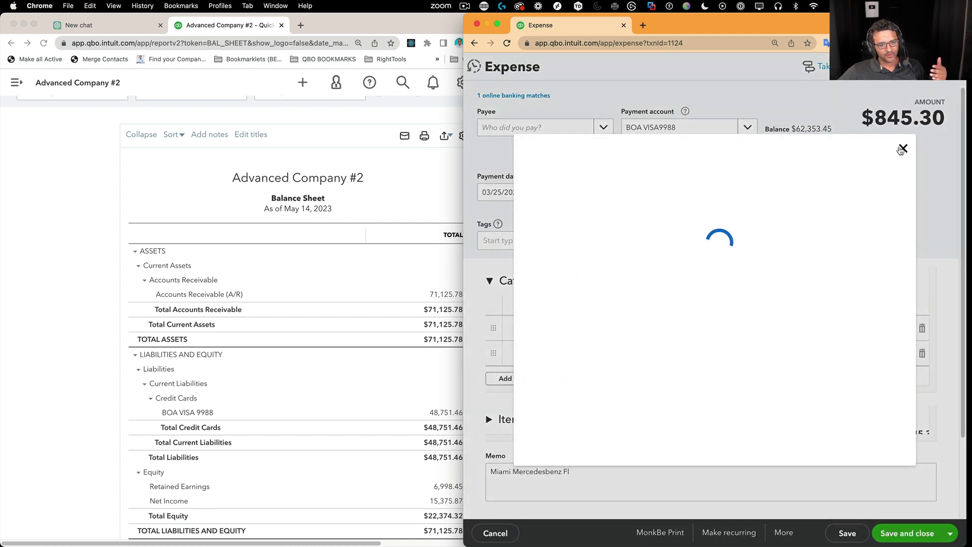
{"action": "left_click", "coordinate": [574, 324]}
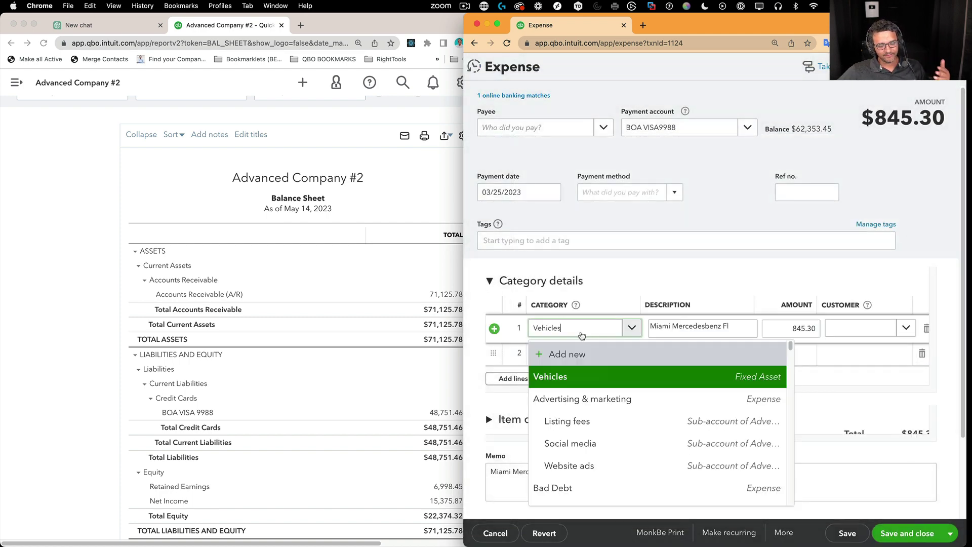
{"action": "left_click_drag", "start_coordinate": [574, 333], "coordinate": [534, 329]}
{"action": "type", "text": "ve"}
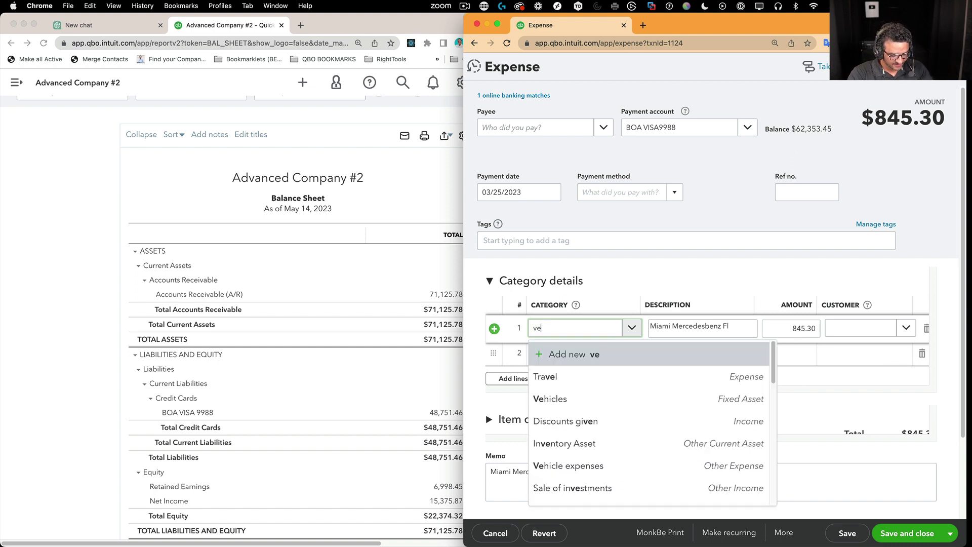
{"action": "type", "text": "hicle"}
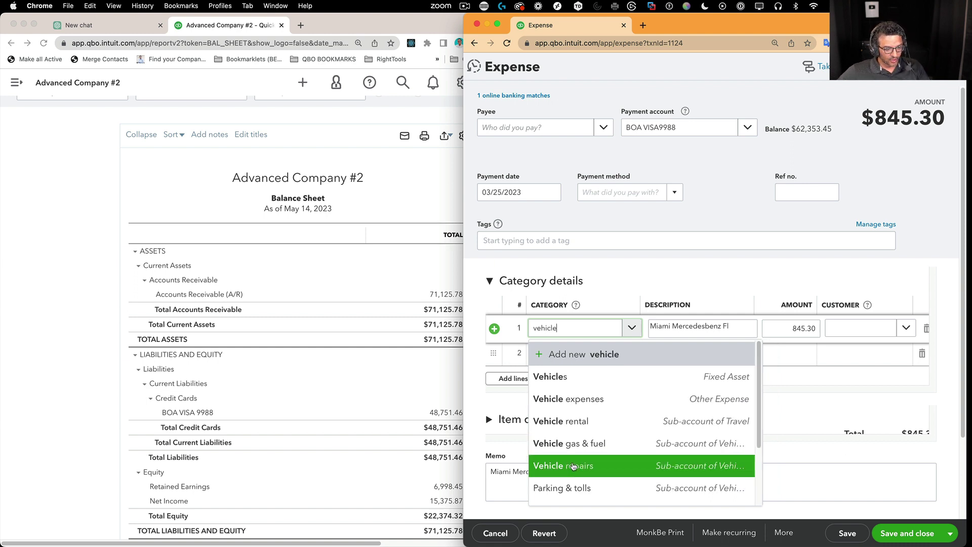
{"action": "left_click", "coordinate": [597, 465]}
{"action": "left_click", "coordinate": [632, 329]}
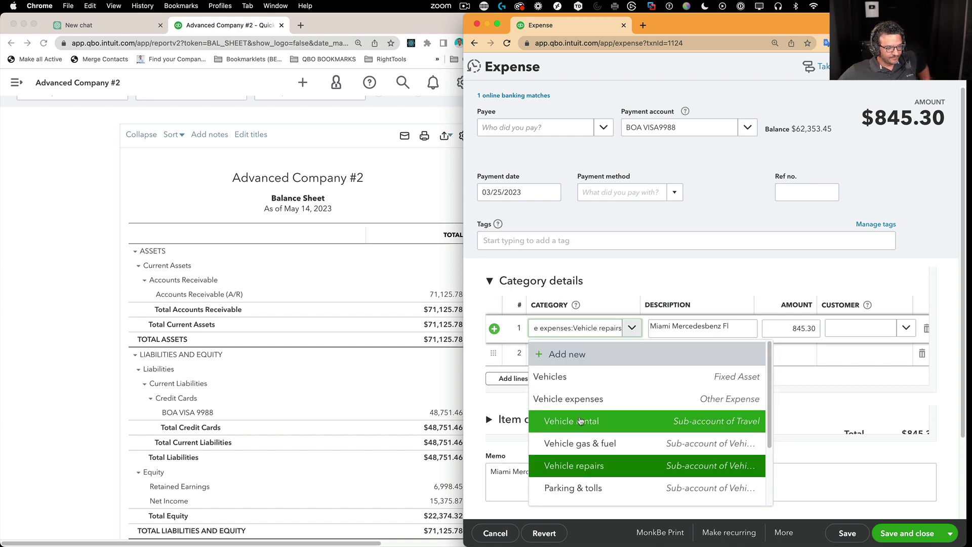
{"action": "left_click", "coordinate": [568, 398]}
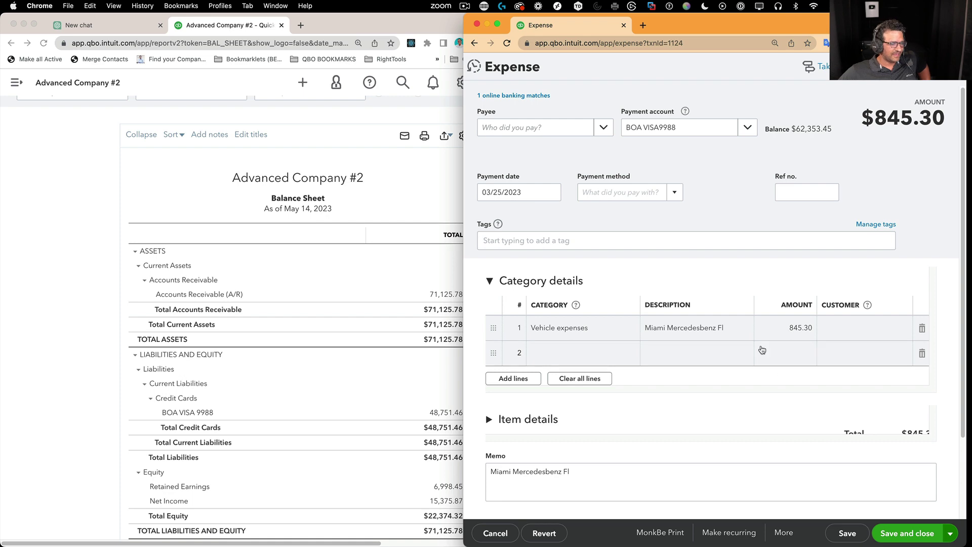
{"action": "key", "text": "ctrl+alt+d"}
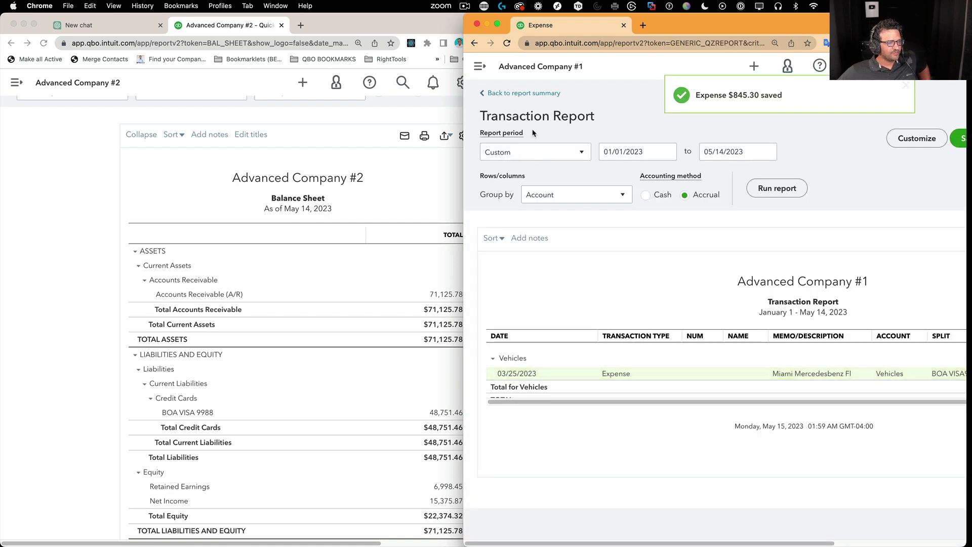
Step: Return to Advanced Company #1's Balance Sheet and compare it line by line with Advanced Company #2's
{"action": "left_click", "coordinate": [522, 94]}
{"action": "scroll", "coordinate": [688, 319], "scroll_direction": "down", "scroll_amount": 4}
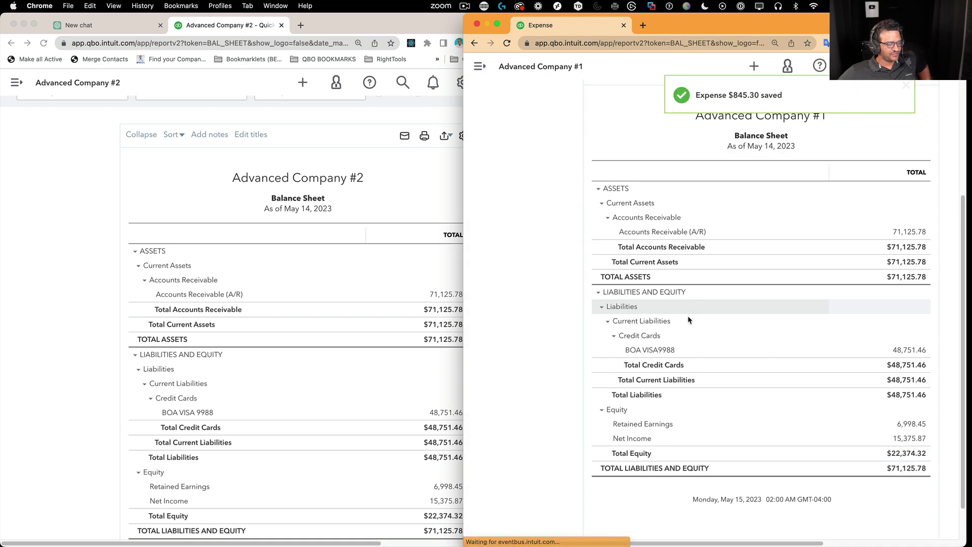
{"action": "scroll", "coordinate": [658, 355], "scroll_direction": "down", "scroll_amount": 2}
{"action": "left_click", "coordinate": [360, 402]}
{"action": "scroll", "coordinate": [466, 472], "scroll_direction": "down", "scroll_amount": 3}
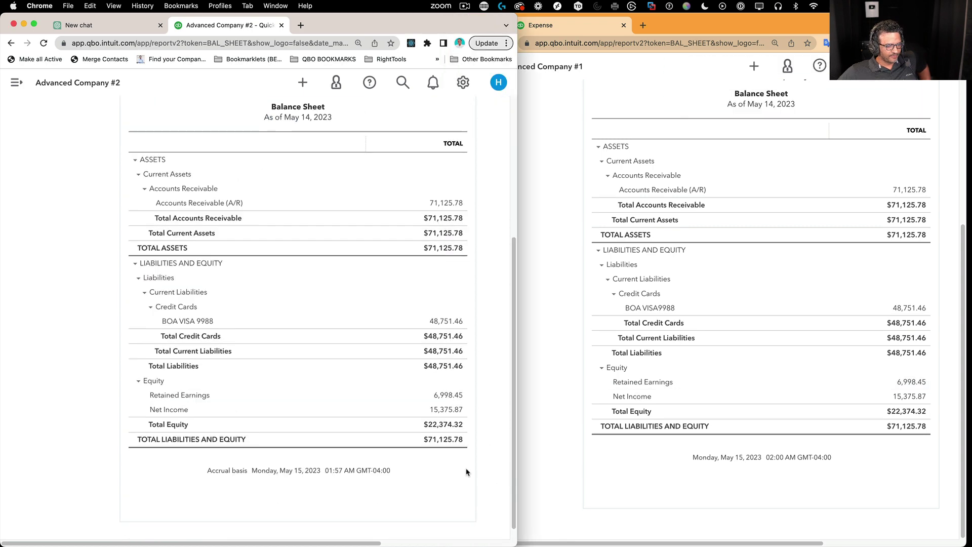
{"action": "scroll", "coordinate": [455, 405], "scroll_direction": "up", "scroll_amount": 5}
{"action": "scroll", "coordinate": [558, 289], "scroll_direction": "up", "scroll_amount": 5}
Step: Go back to the report list in both companies and open the Profit and Loss report in each
{"action": "left_click", "coordinate": [559, 274]}
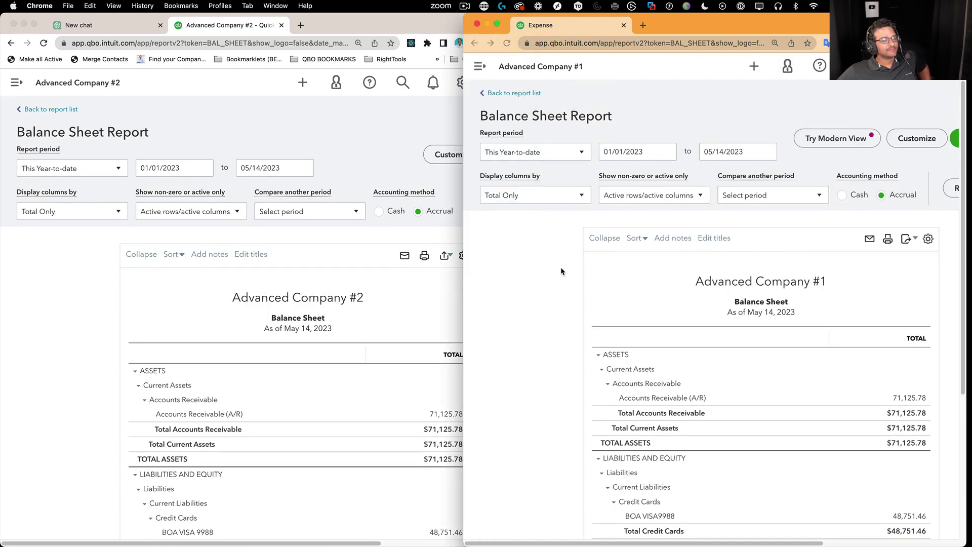
{"action": "left_click", "coordinate": [483, 96]}
{"action": "left_click", "coordinate": [49, 109]}
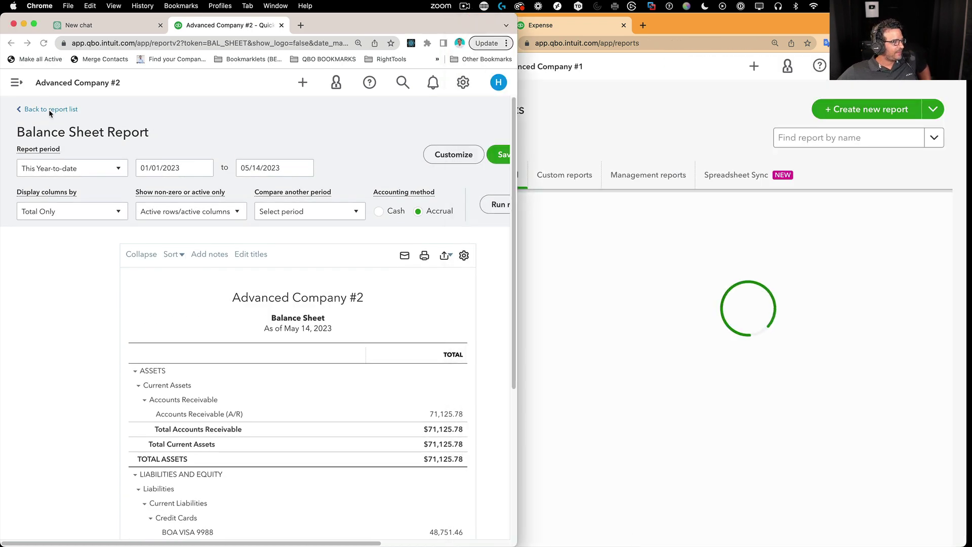
{"action": "left_click", "coordinate": [657, 394]}
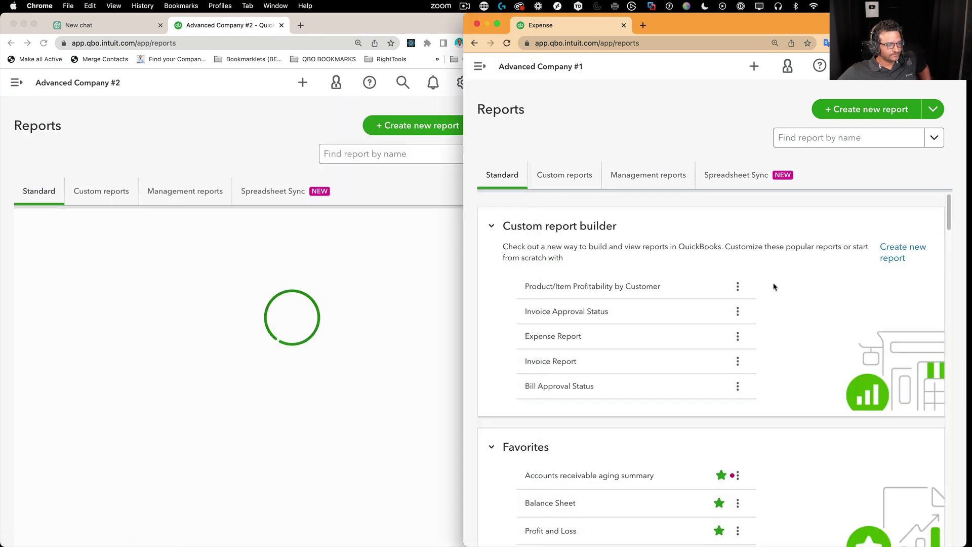
{"action": "scroll", "coordinate": [657, 394], "scroll_direction": "down", "scroll_amount": 3}
{"action": "scroll", "coordinate": [608, 379], "scroll_direction": "down", "scroll_amount": 2}
{"action": "left_click", "coordinate": [551, 334]}
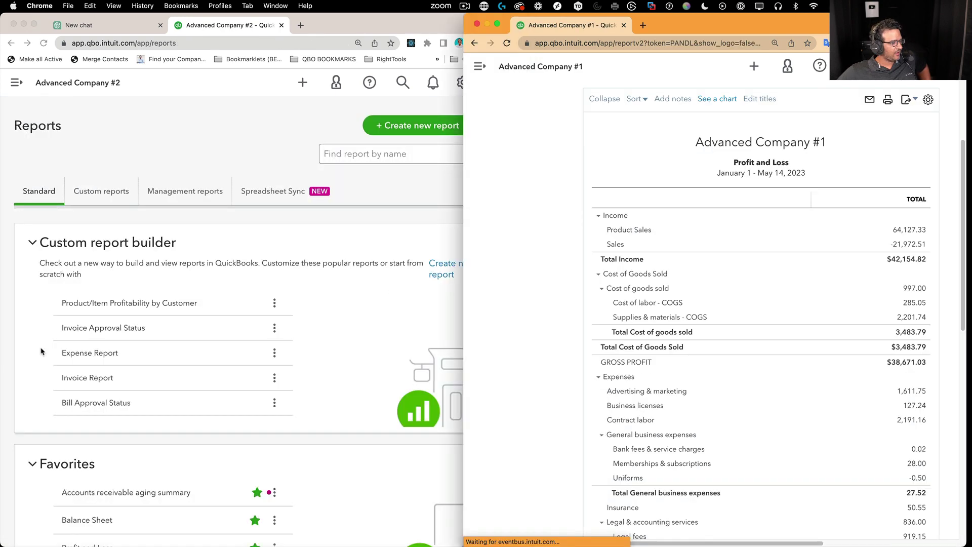
{"action": "left_click", "coordinate": [41, 377]}
{"action": "scroll", "coordinate": [41, 379], "scroll_direction": "down", "scroll_amount": 4}
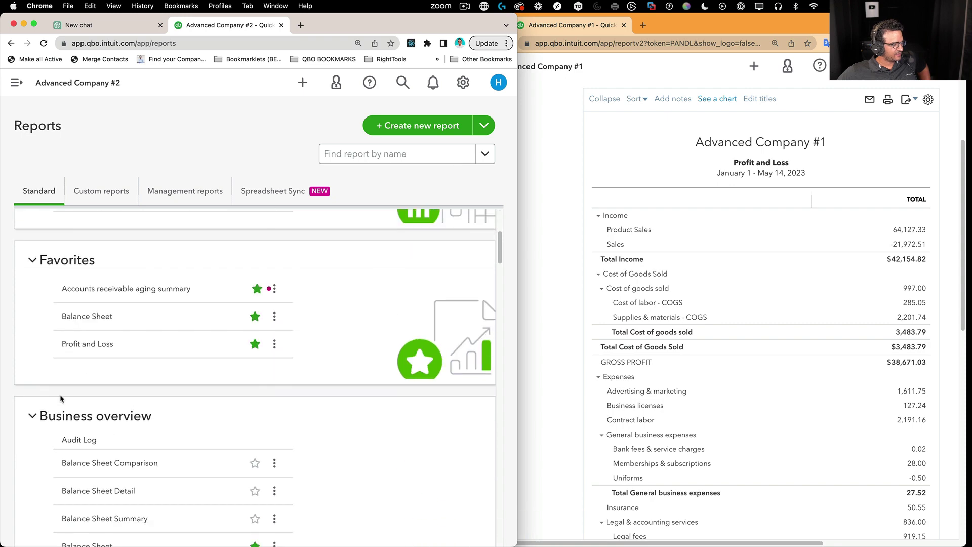
{"action": "left_click", "coordinate": [80, 343]}
Step: Set Advanced Company #1's Profit and Loss period to All Dates and collapse its sub-accounts
{"action": "scroll", "coordinate": [585, 310], "scroll_direction": "up", "scroll_amount": 3}
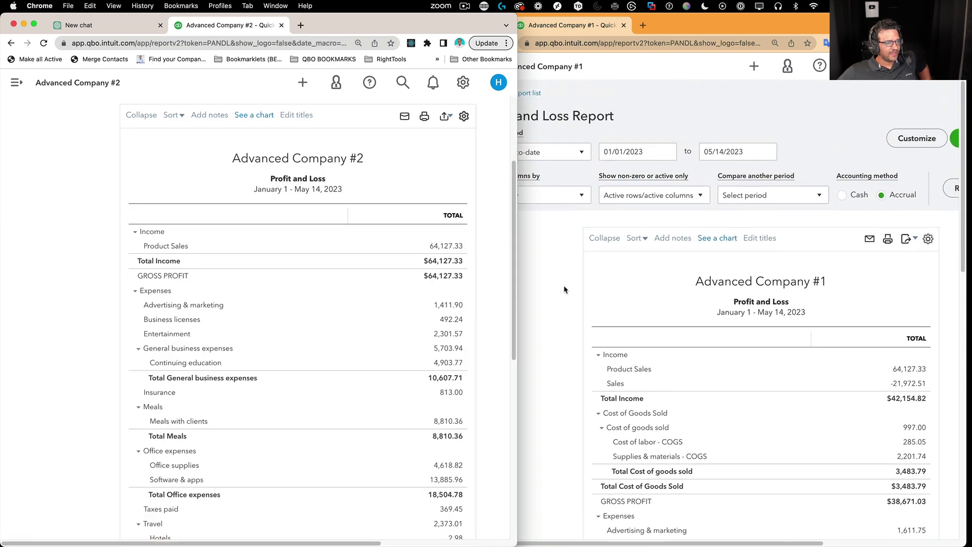
{"action": "left_click", "coordinate": [564, 289]}
{"action": "left_click", "coordinate": [525, 154]}
{"action": "left_click", "coordinate": [506, 174]}
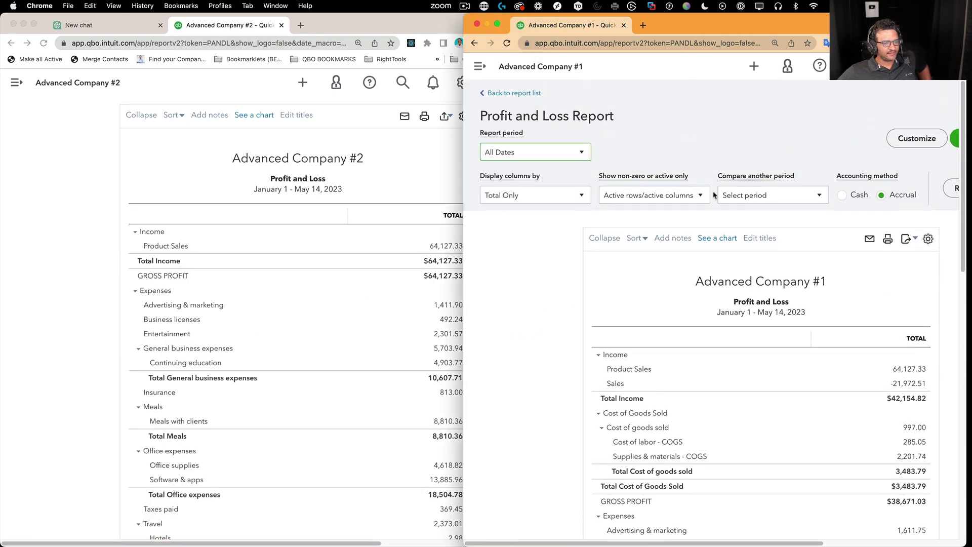
{"action": "left_click", "coordinate": [603, 239]}
Step: Set Advanced Company #2's Profit and Loss period to All Dates and collapse its sub-accounts
{"action": "left_click", "coordinate": [81, 273]}
{"action": "scroll", "coordinate": [80, 268], "scroll_direction": "up", "scroll_amount": 3}
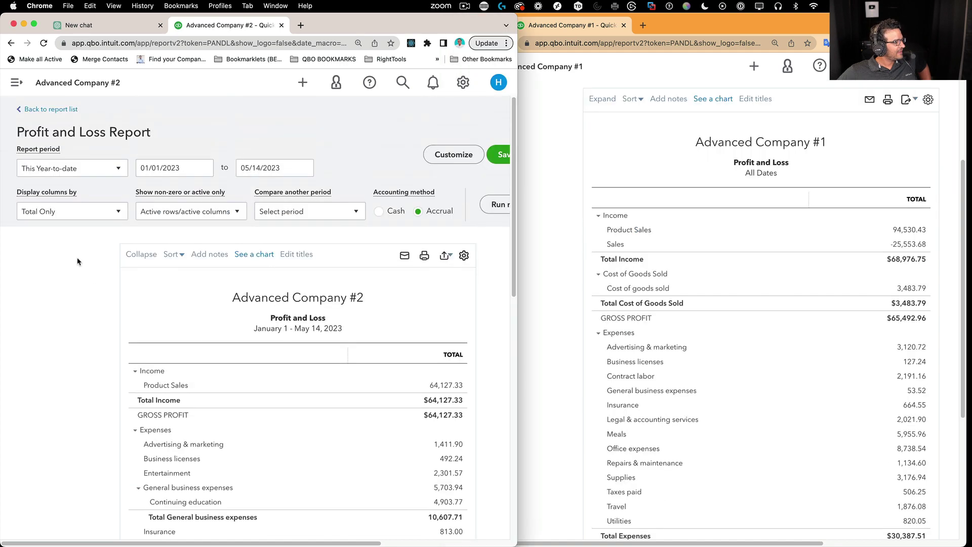
{"action": "left_click", "coordinate": [45, 169]}
{"action": "left_click", "coordinate": [32, 186]}
{"action": "left_click", "coordinate": [135, 254]}
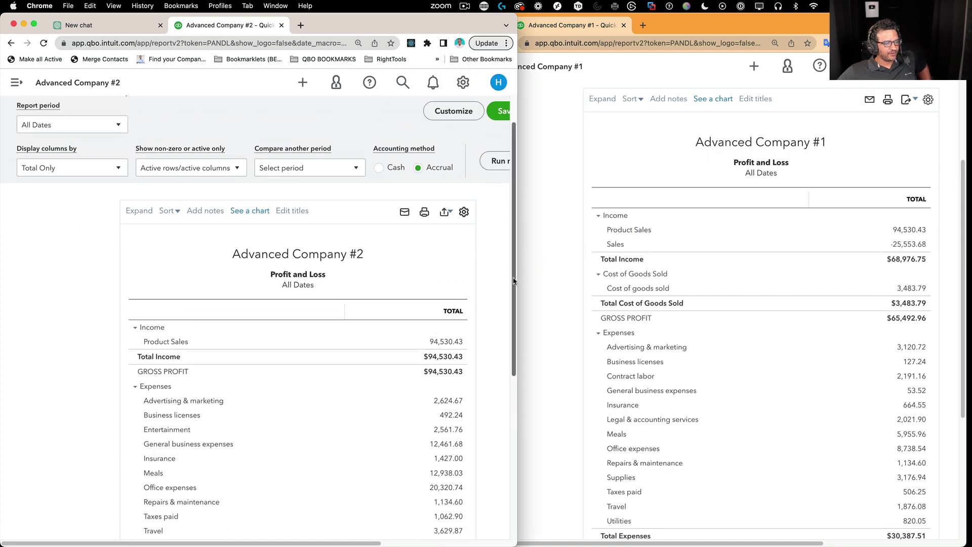
Step: Resize the two browser windows and shift Advanced Company #1's report so both Total columns show side by side
{"action": "left_click_drag", "start_coordinate": [517, 282], "coordinate": [530, 283]}
{"action": "left_click", "coordinate": [540, 284]}
{"action": "scroll", "coordinate": [546, 303], "scroll_direction": "up", "scroll_amount": 5}
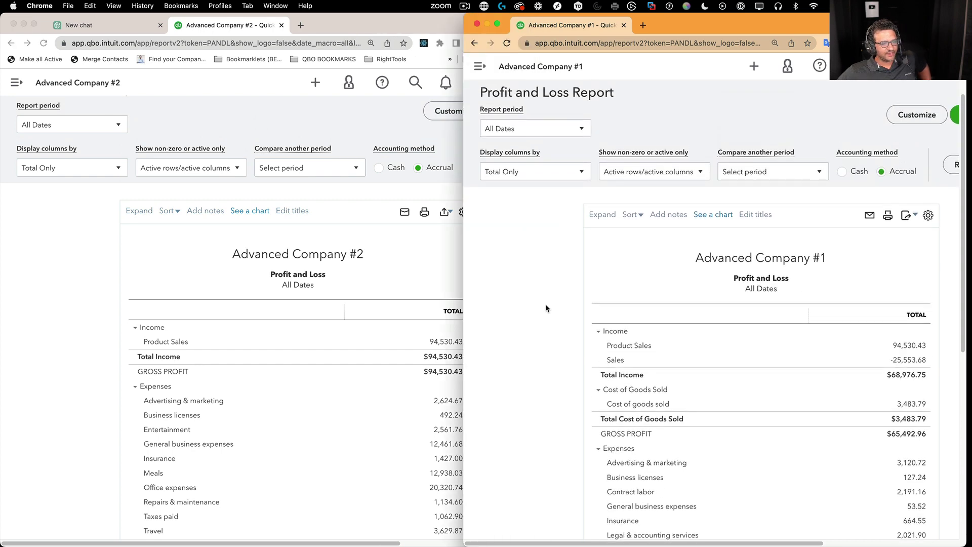
{"action": "left_click_drag", "start_coordinate": [463, 270], "coordinate": [500, 271]}
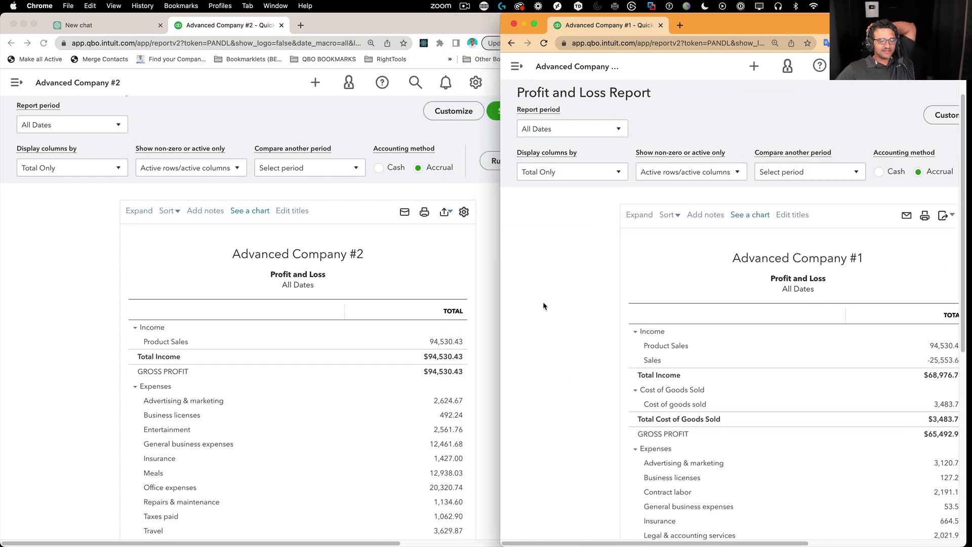
{"action": "left_click_drag", "start_coordinate": [652, 542], "coordinate": [704, 542]}
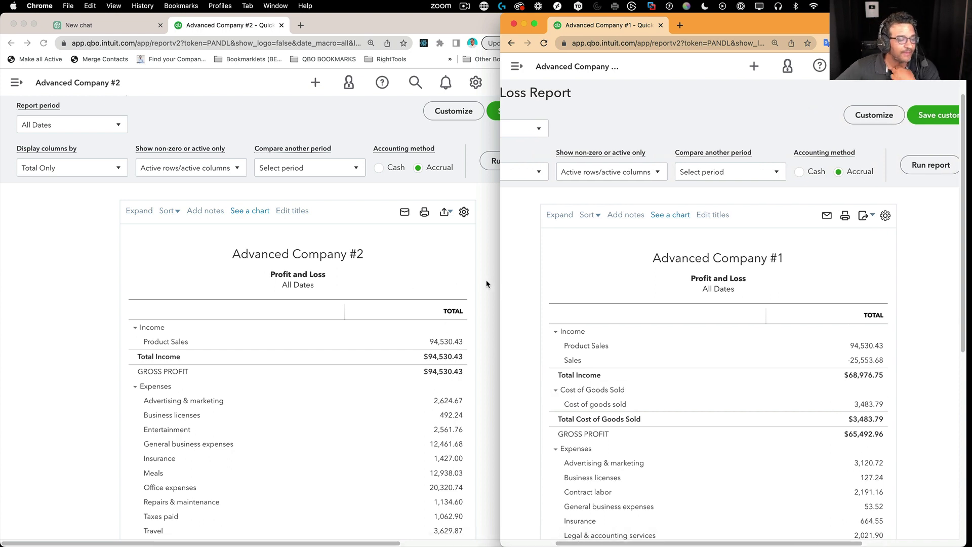
{"action": "mouse_move", "coordinate": [500, 284]}
{"action": "left_mouse_down"}
{"action": "mouse_move", "coordinate": [532, 284]}
{"action": "mouse_move", "coordinate": [500, 284]}
{"action": "left_mouse_up"}
Step: Sort Advanced Company #1's Profit and Loss by total in descending order
{"action": "scroll", "coordinate": [634, 304], "scroll_direction": "down", "scroll_amount": 1}
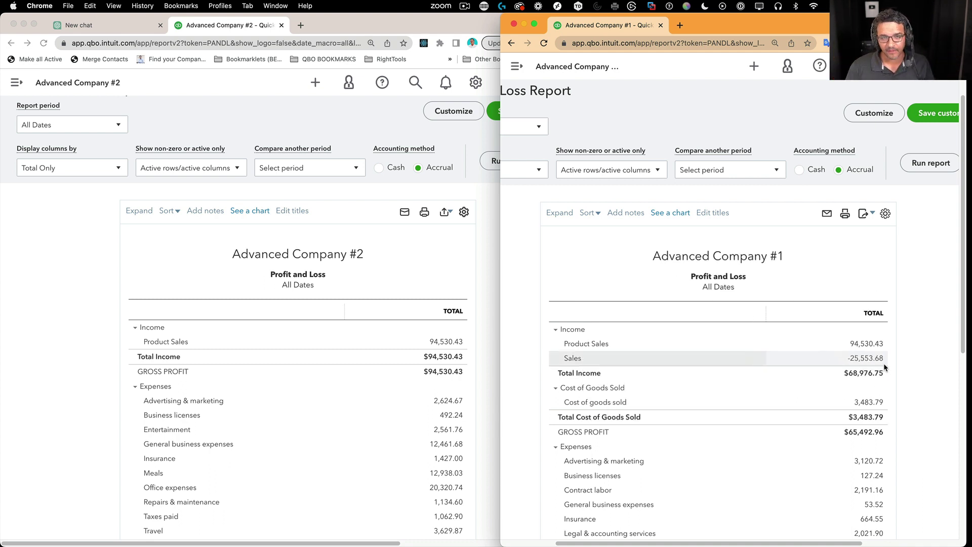
{"action": "scroll", "coordinate": [878, 367], "scroll_direction": "down", "scroll_amount": 1}
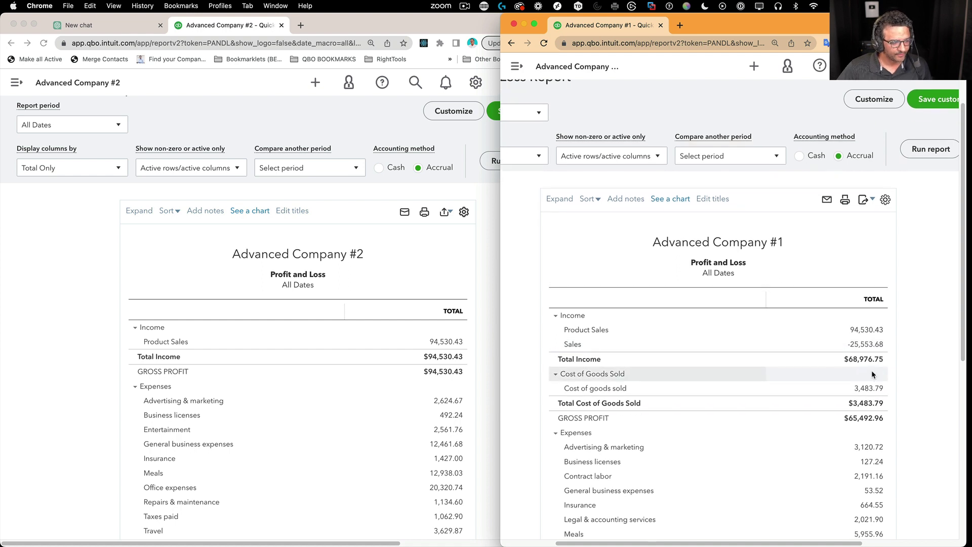
{"action": "left_click", "coordinate": [593, 200]}
{"action": "left_click", "coordinate": [597, 254]}
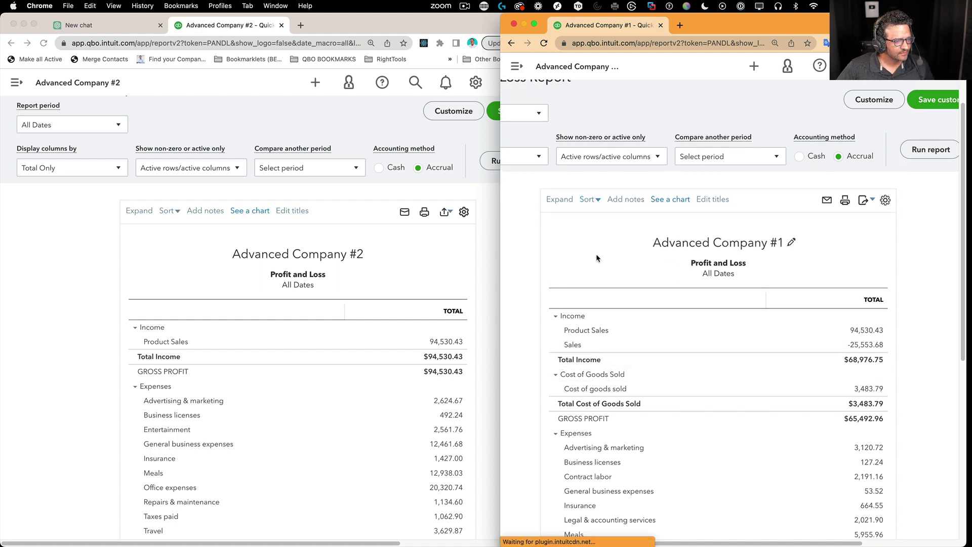
Step: Sort Advanced Company #2's Profit and Loss by total in descending order and examine its expenses
{"action": "left_click", "coordinate": [171, 216]}
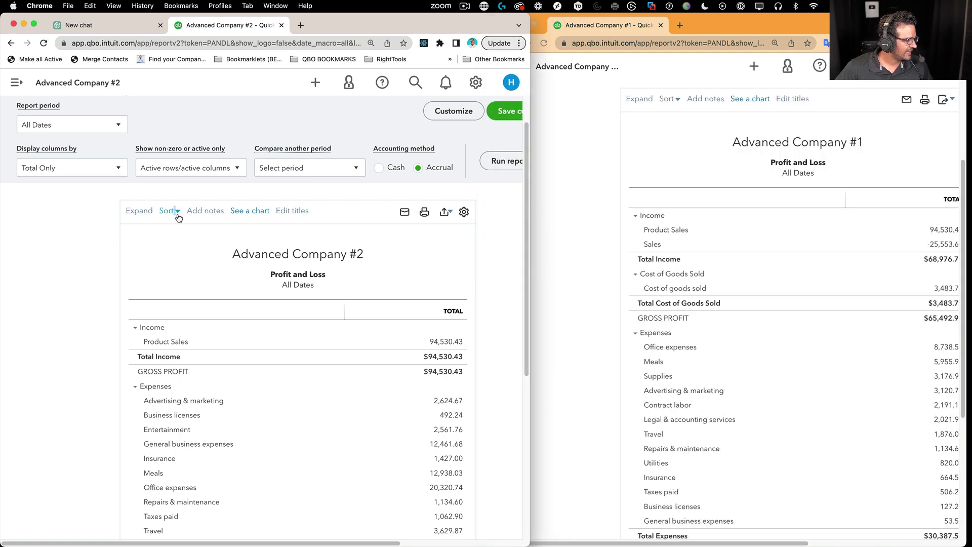
{"action": "left_click", "coordinate": [178, 214]}
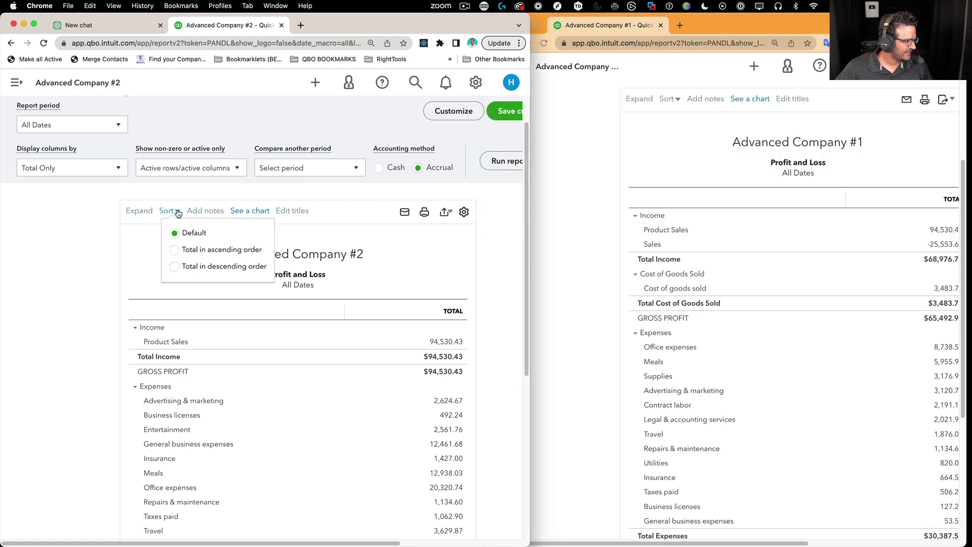
{"action": "left_click", "coordinate": [174, 267]}
{"action": "scroll", "coordinate": [499, 335], "scroll_direction": "down", "scroll_amount": 2}
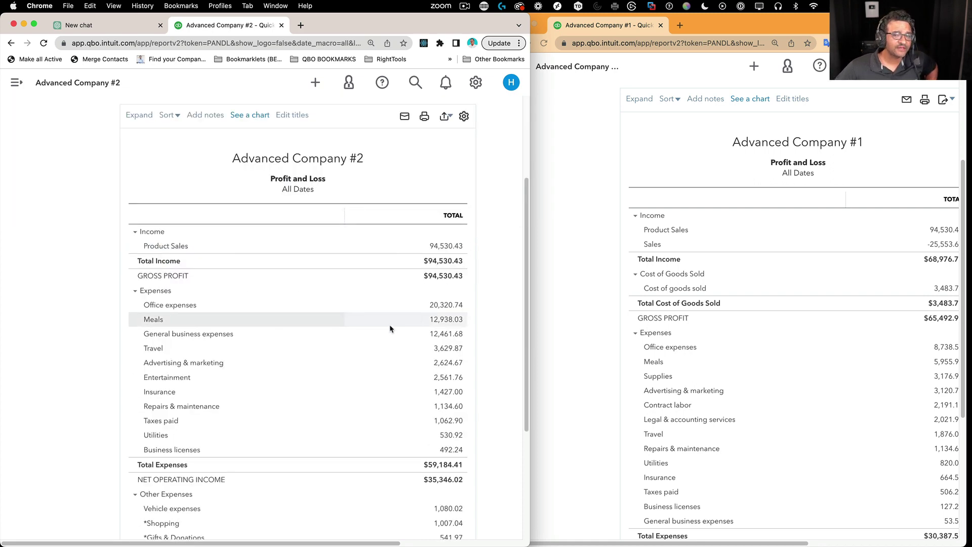
Step: Review Advanced Company #2's Profit and Loss from income down to net income
{"action": "scroll", "coordinate": [404, 339], "scroll_direction": "down", "scroll_amount": 1}
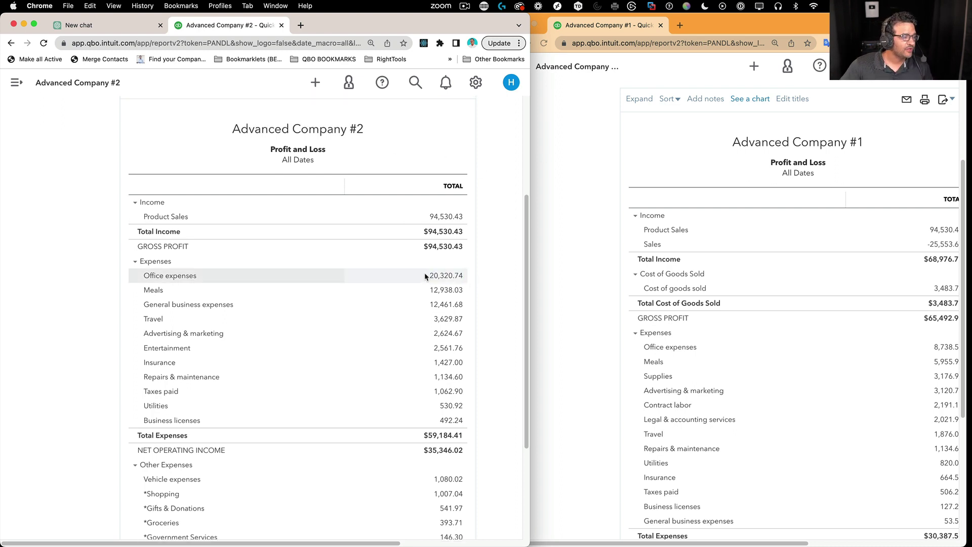
{"action": "scroll", "coordinate": [424, 273], "scroll_direction": "up", "scroll_amount": 2}
{"action": "scroll", "coordinate": [418, 296], "scroll_direction": "down", "scroll_amount": 5}
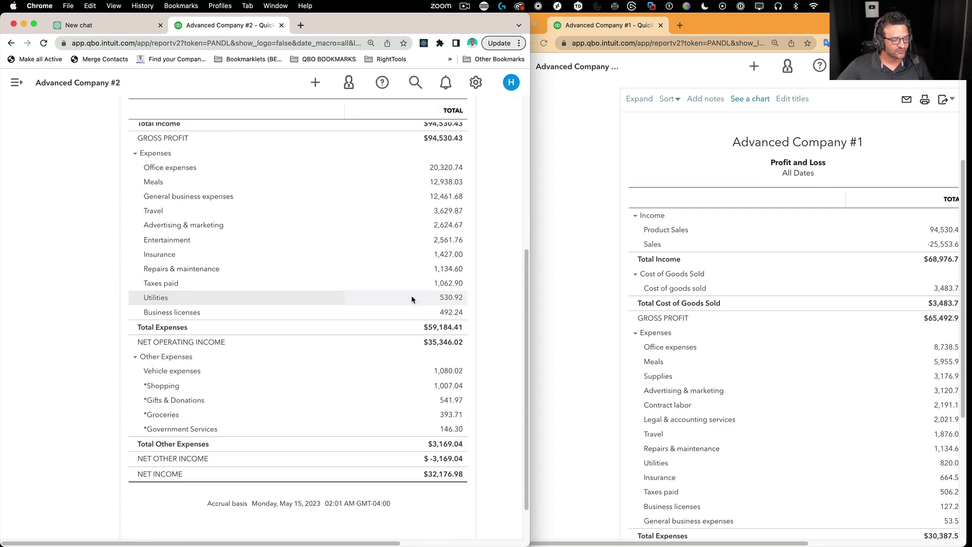
{"action": "scroll", "coordinate": [411, 295], "scroll_direction": "up", "scroll_amount": 2}
Step: Widen Advanced Company #1's window to show the full Total column and open its Cost of goods sold transactions
{"action": "left_click", "coordinate": [615, 168]}
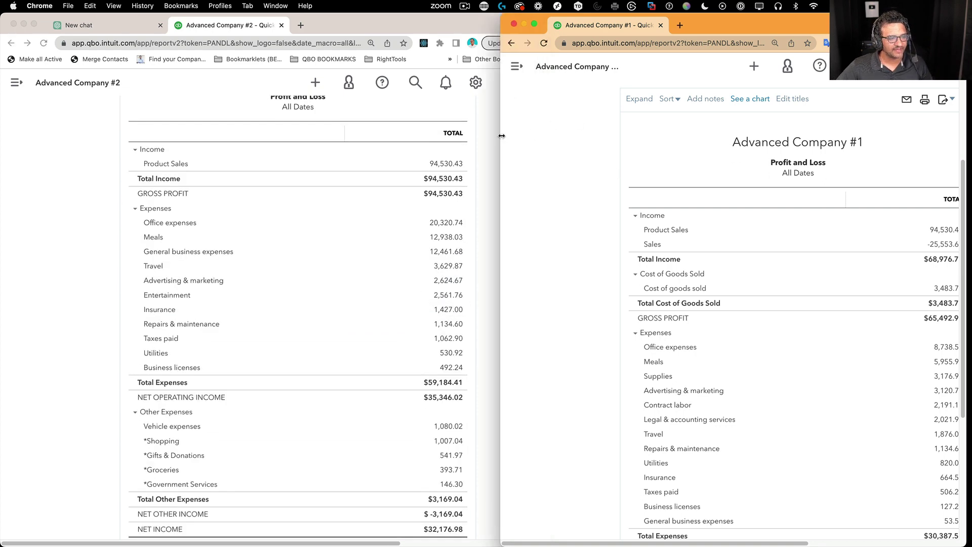
{"action": "left_click_drag", "start_coordinate": [501, 136], "coordinate": [404, 134]}
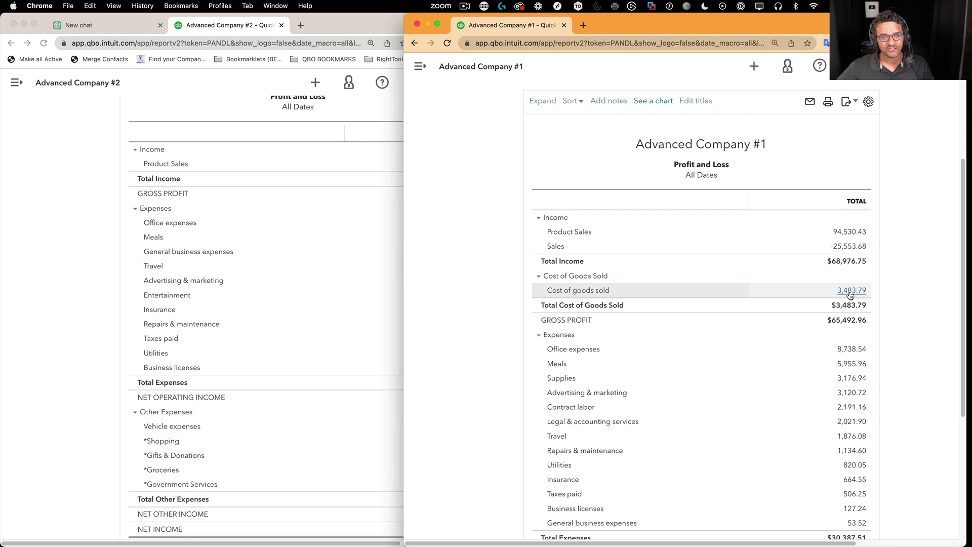
{"action": "left_click", "coordinate": [850, 290]}
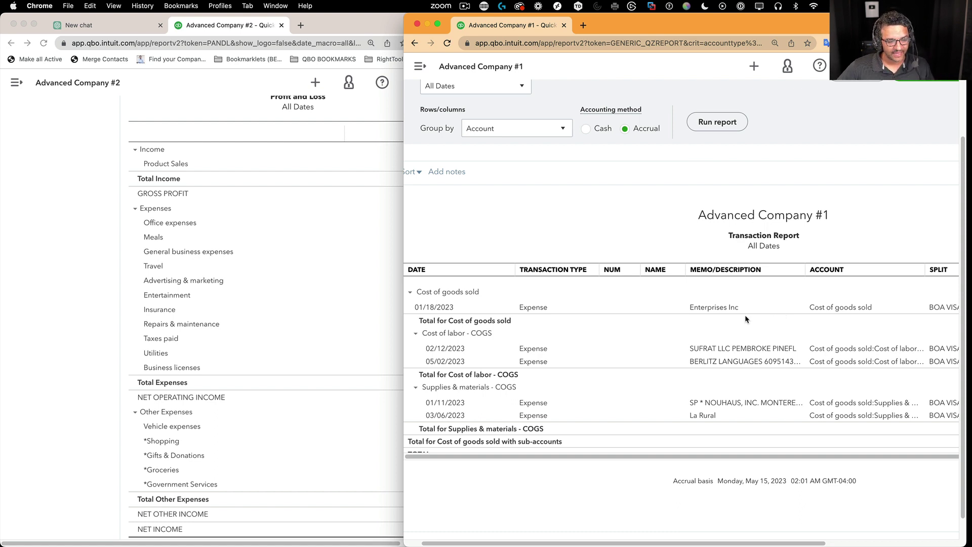
Step: Widen the Memo/Description column and examine the vendors and amounts of the Cost of goods sold transactions
{"action": "scroll", "coordinate": [806, 540], "scroll_direction": "right", "scroll_amount": 3}
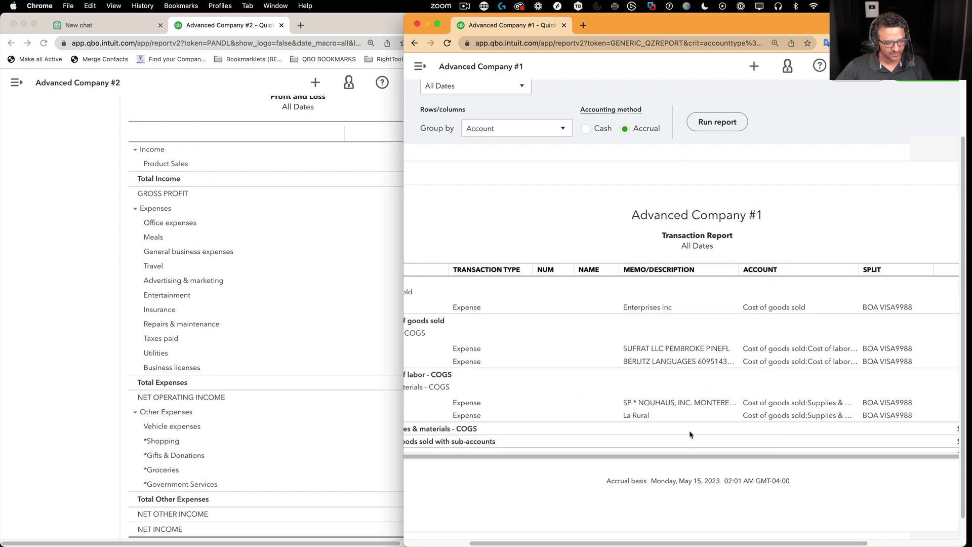
{"action": "scroll", "coordinate": [766, 527], "scroll_direction": "right", "scroll_amount": 3}
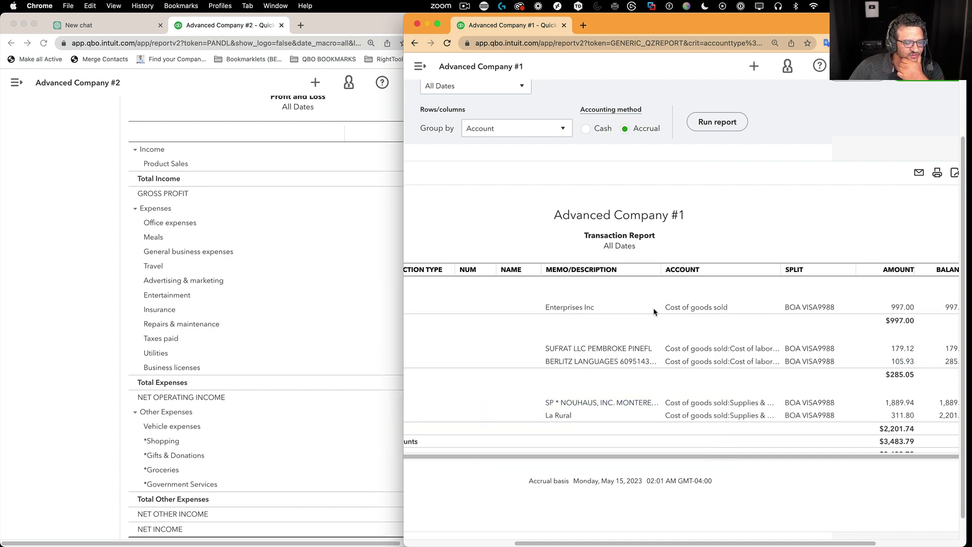
{"action": "mouse_move", "coordinate": [658, 271]}
{"action": "left_mouse_down"}
{"action": "mouse_move", "coordinate": [715, 269]}
{"action": "mouse_move", "coordinate": [672, 270]}
{"action": "left_mouse_up"}
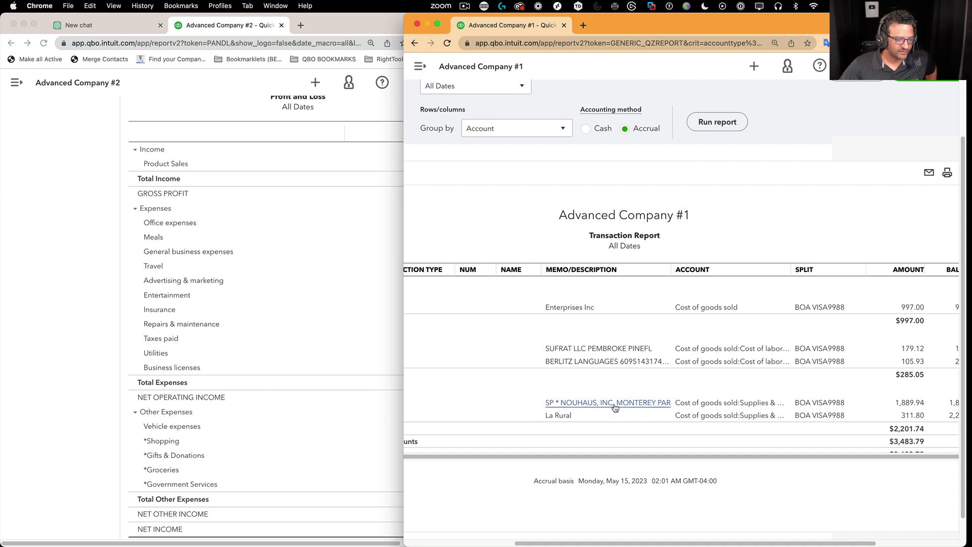
{"action": "left_click_drag", "start_coordinate": [920, 402], "coordinate": [647, 413]}
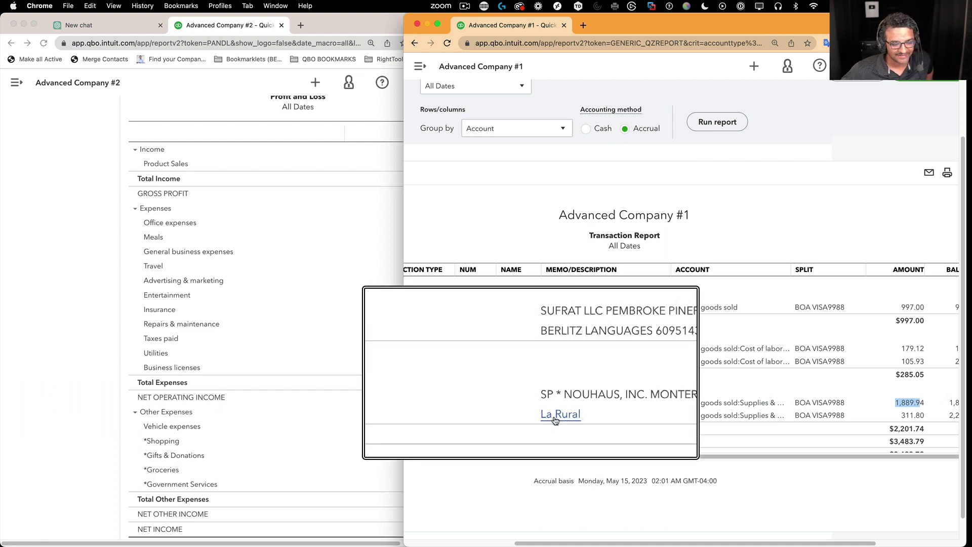
{"action": "left_click", "coordinate": [861, 466]}
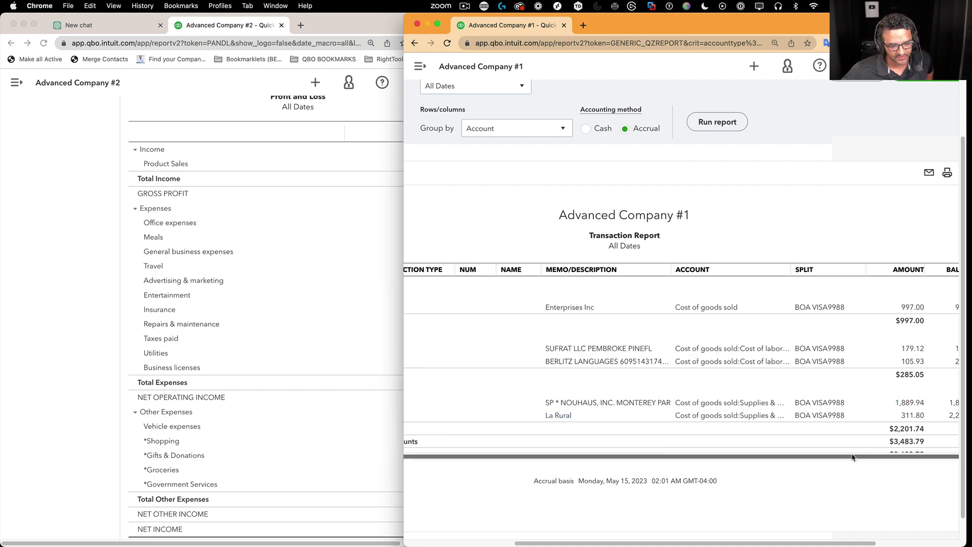
{"action": "scroll", "coordinate": [799, 457], "scroll_direction": "up", "scroll_amount": 3}
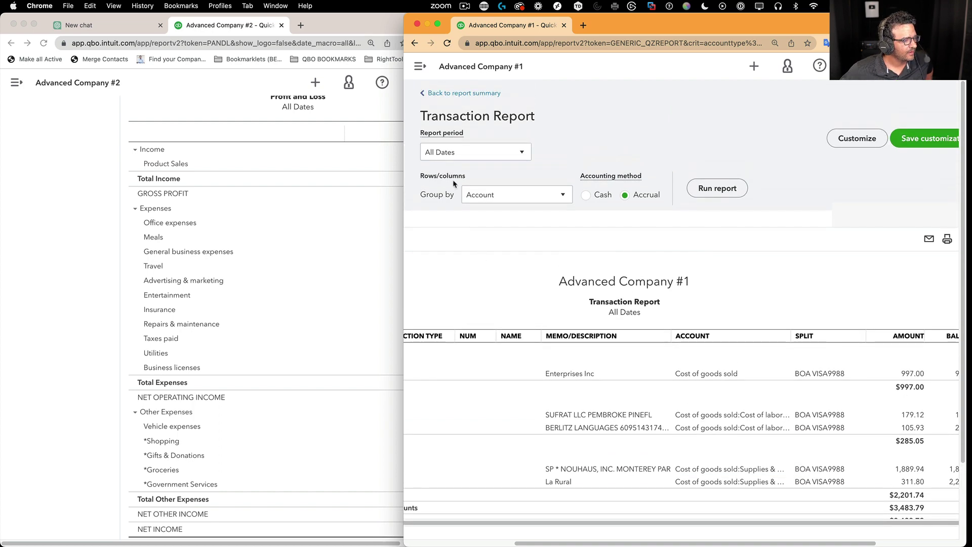
Step: Return to Advanced Company #1's Profit and Loss and compare its expense lines with Advanced Company #2's, especially Office expenses
{"action": "left_click", "coordinate": [463, 93]}
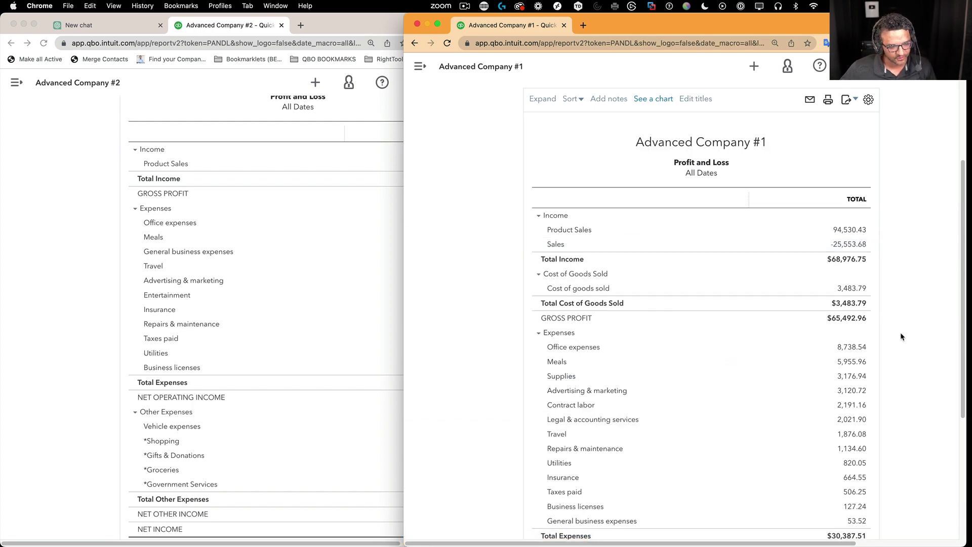
{"action": "scroll", "coordinate": [901, 336], "scroll_direction": "down", "scroll_amount": 2}
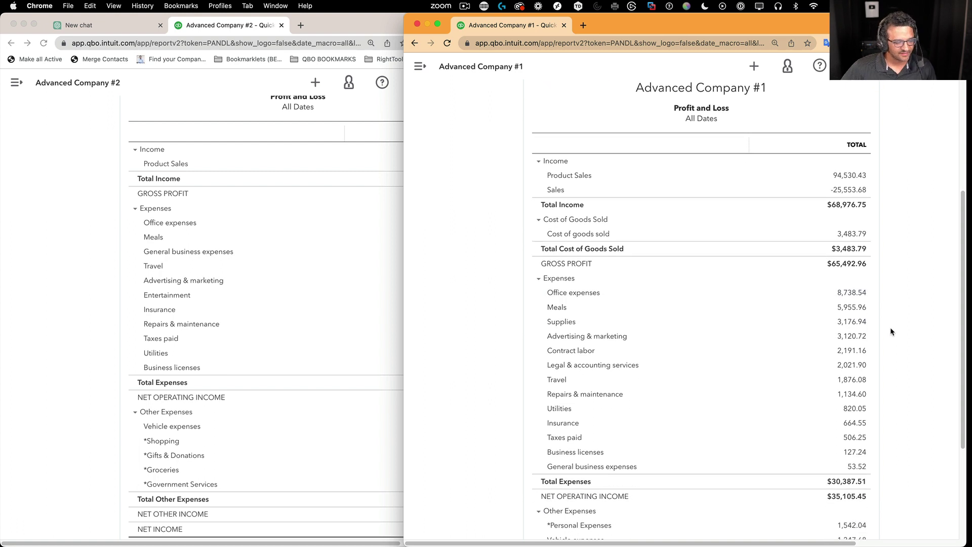
{"action": "left_click", "coordinate": [171, 334]}
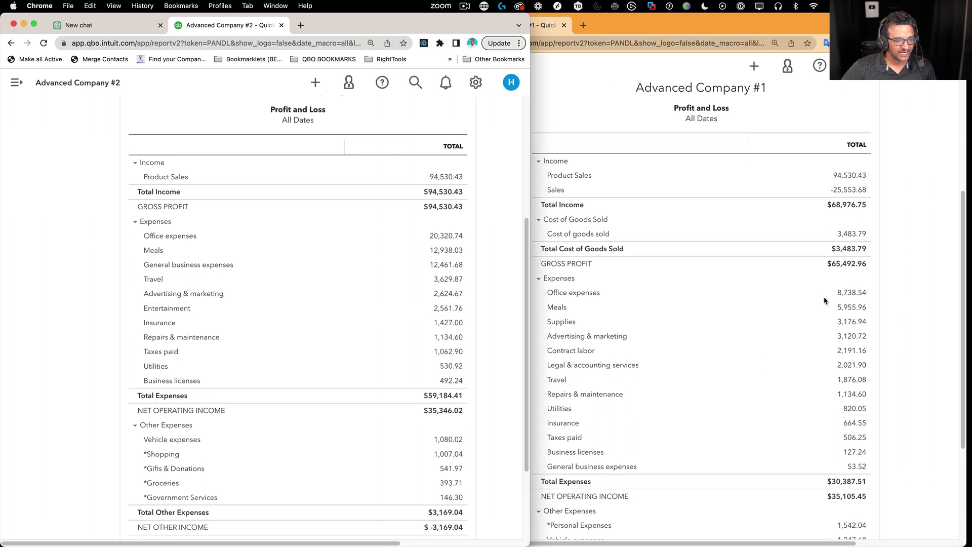
{"action": "scroll", "coordinate": [900, 291], "scroll_direction": "down", "scroll_amount": 3}
{"action": "left_click", "coordinate": [899, 290]}
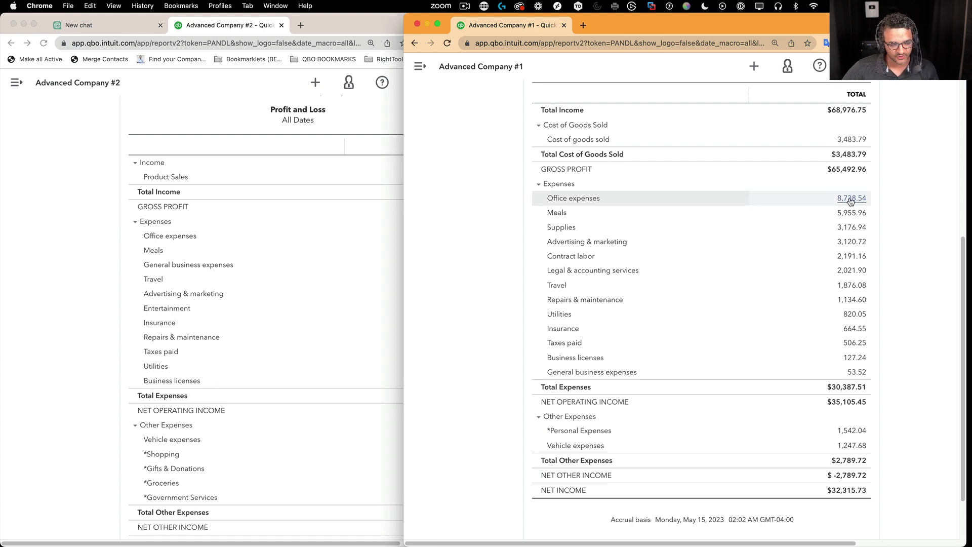
{"action": "left_click", "coordinate": [192, 247]}
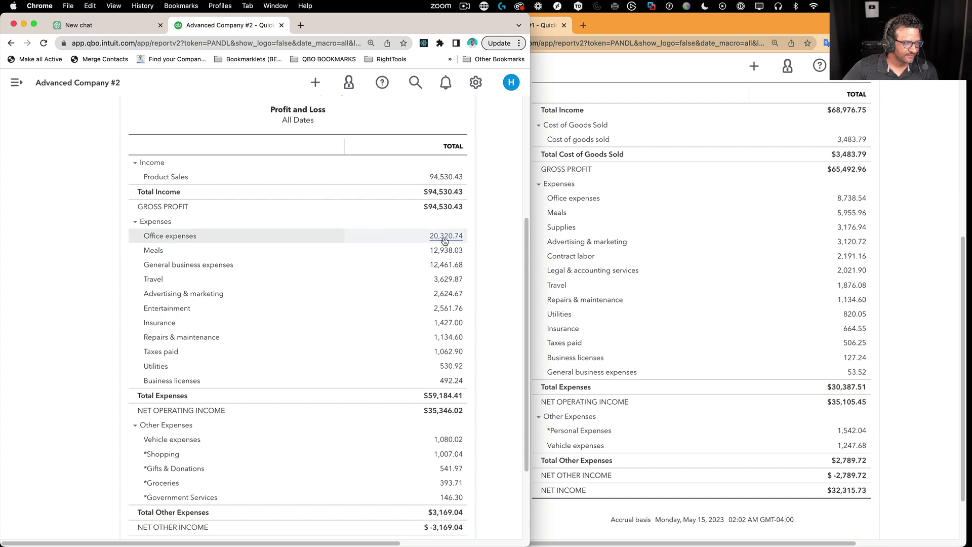
Step: Open Advanced Company #1's Office expenses transactions in a widened window and examine the entries under Software & apps
{"action": "left_click", "coordinate": [836, 199]}
{"action": "left_click", "coordinate": [847, 198]}
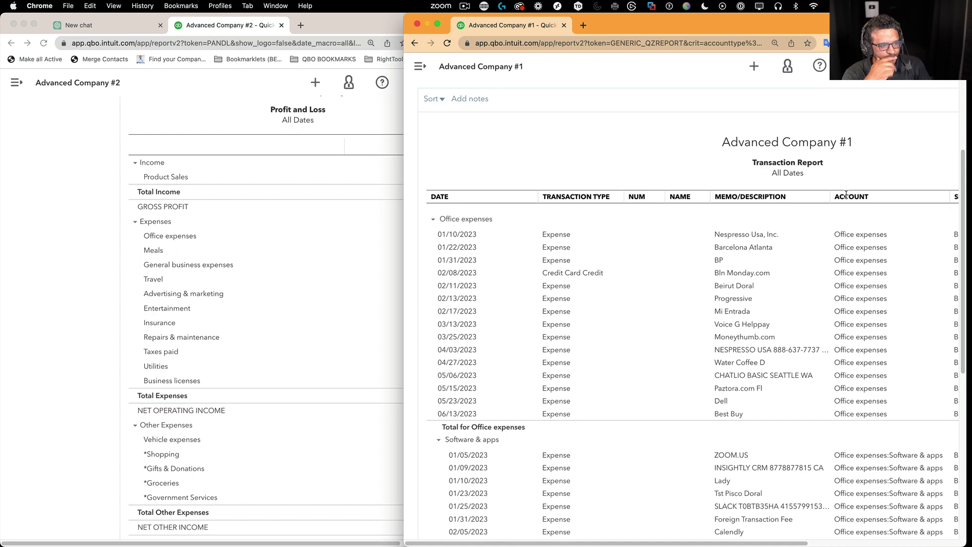
{"action": "left_click_drag", "start_coordinate": [403, 158], "coordinate": [112, 158]}
{"action": "scroll", "coordinate": [779, 423], "scroll_direction": "down", "scroll_amount": 5}
{"action": "scroll", "coordinate": [779, 423], "scroll_direction": "down", "scroll_amount": 5}
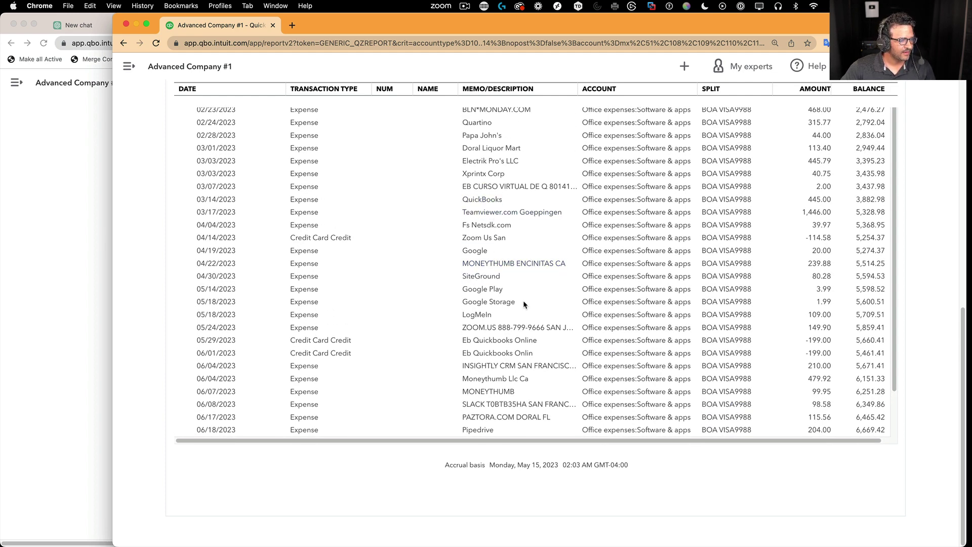
{"action": "scroll", "coordinate": [523, 303], "scroll_direction": "up", "scroll_amount": 1}
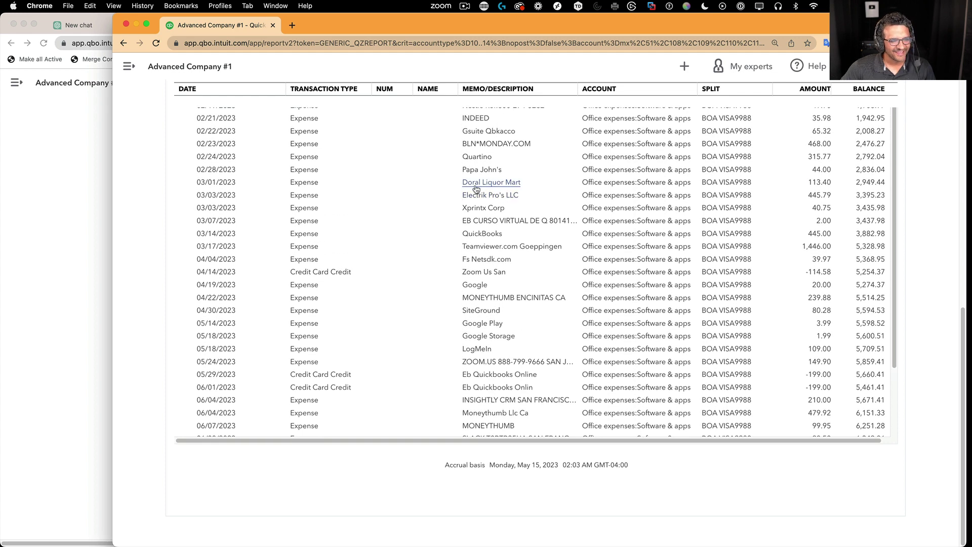
{"action": "scroll", "coordinate": [514, 270], "scroll_direction": "down", "scroll_amount": 3}
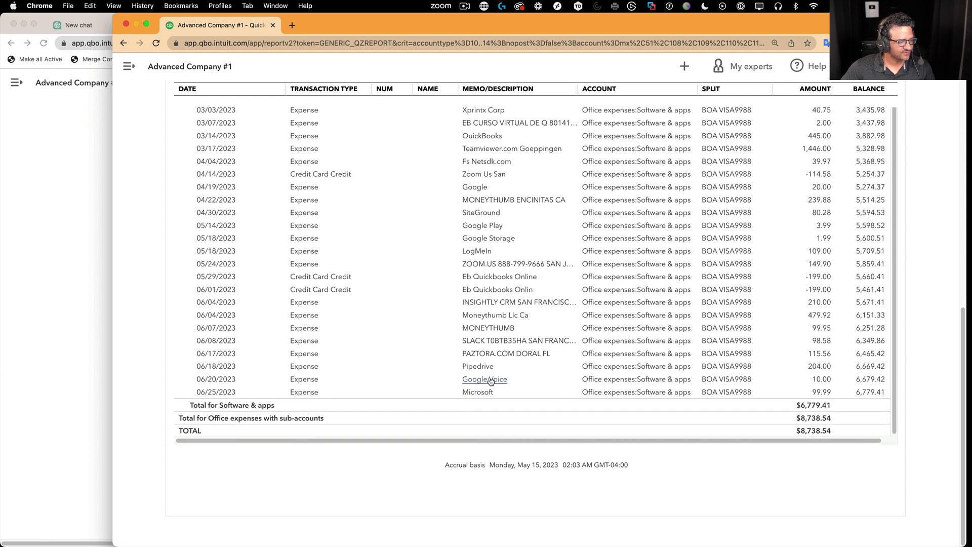
{"action": "scroll", "coordinate": [524, 250], "scroll_direction": "up", "scroll_amount": 8}
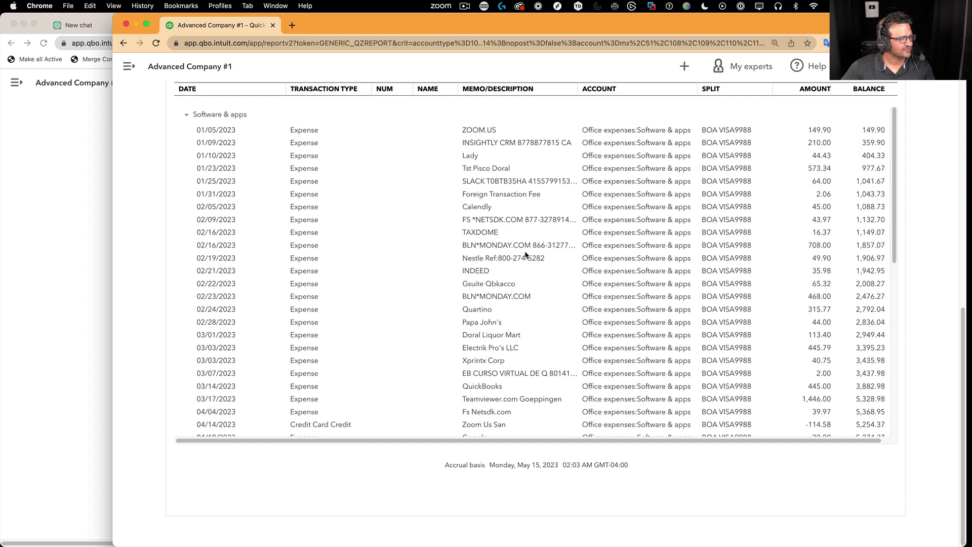
Step: Resize both windows to give Advanced Company #2 more room and open its Office expenses transactions
{"action": "left_click_drag", "start_coordinate": [116, 16], "coordinate": [632, 15]}
{"action": "left_click", "coordinate": [75, 277]}
{"action": "scroll", "coordinate": [263, 294], "scroll_direction": "up", "scroll_amount": 3}
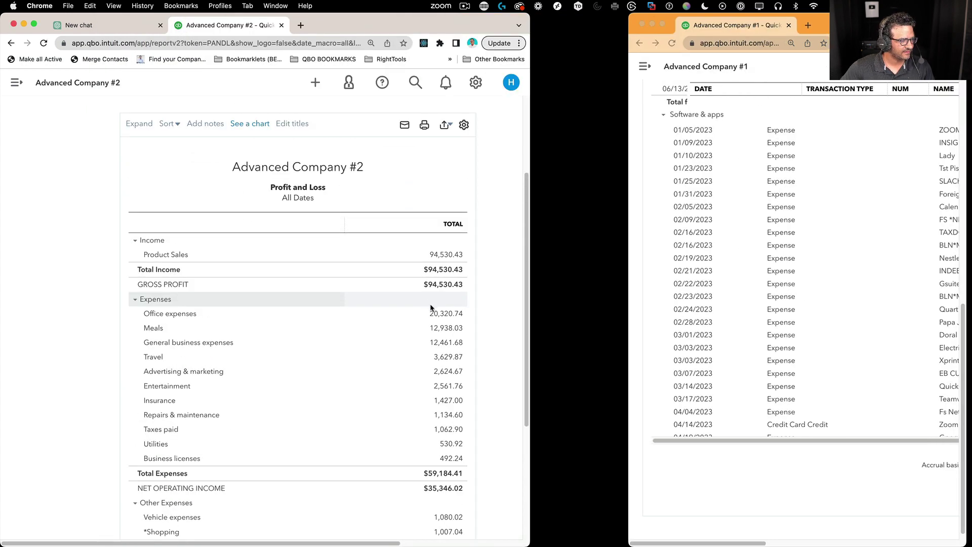
{"action": "left_click", "coordinate": [441, 313]}
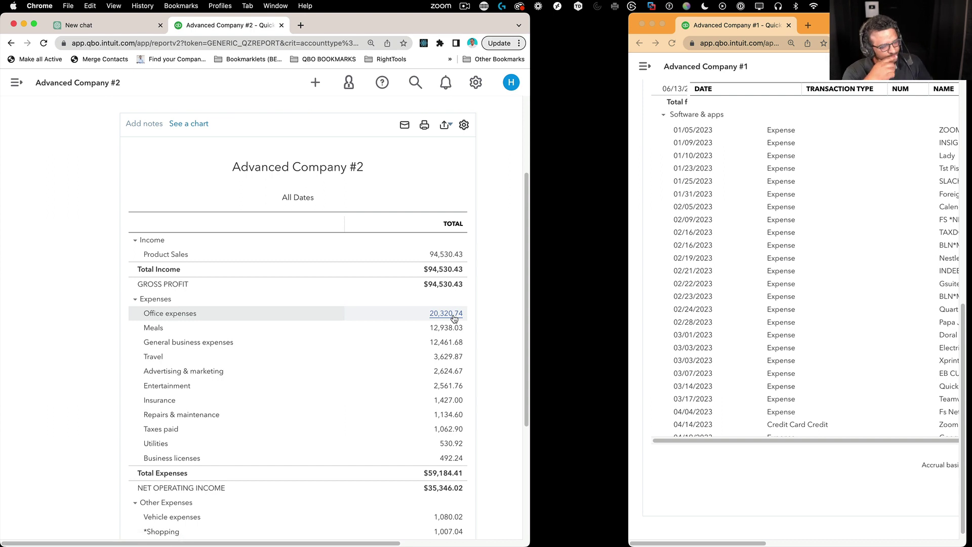
{"action": "left_click_drag", "start_coordinate": [530, 239], "coordinate": [618, 237]}
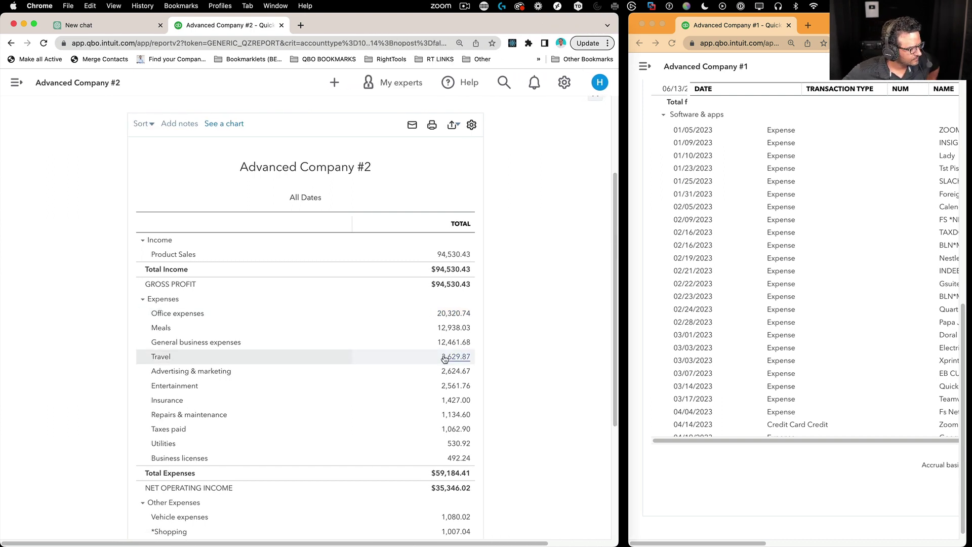
{"action": "left_click", "coordinate": [445, 315]}
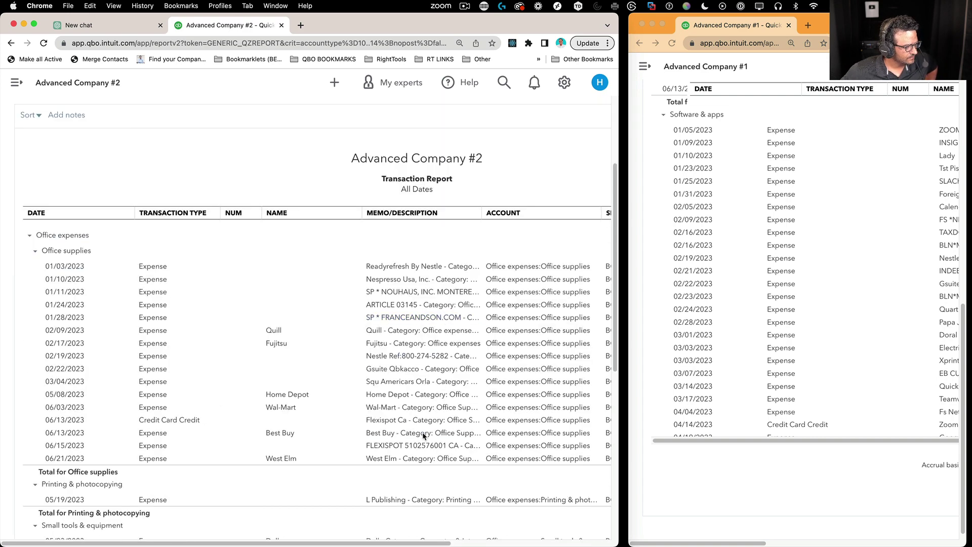
Step: Widen the Memo/Description column in Advanced Company #2's Transaction Report and examine the Office supplies entries
{"action": "scroll", "coordinate": [424, 436], "scroll_direction": "down", "scroll_amount": 1}
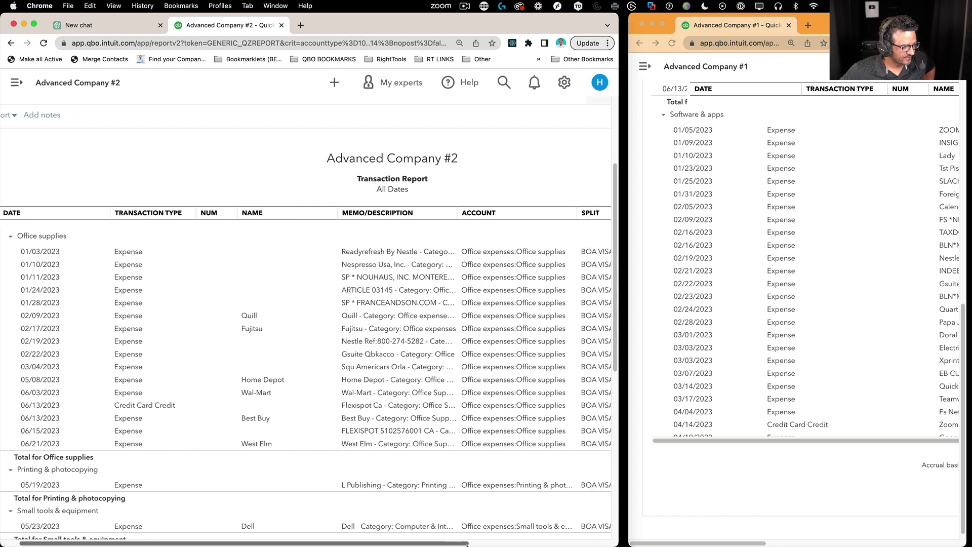
{"action": "scroll", "coordinate": [449, 506], "scroll_direction": "right", "scroll_amount": 3}
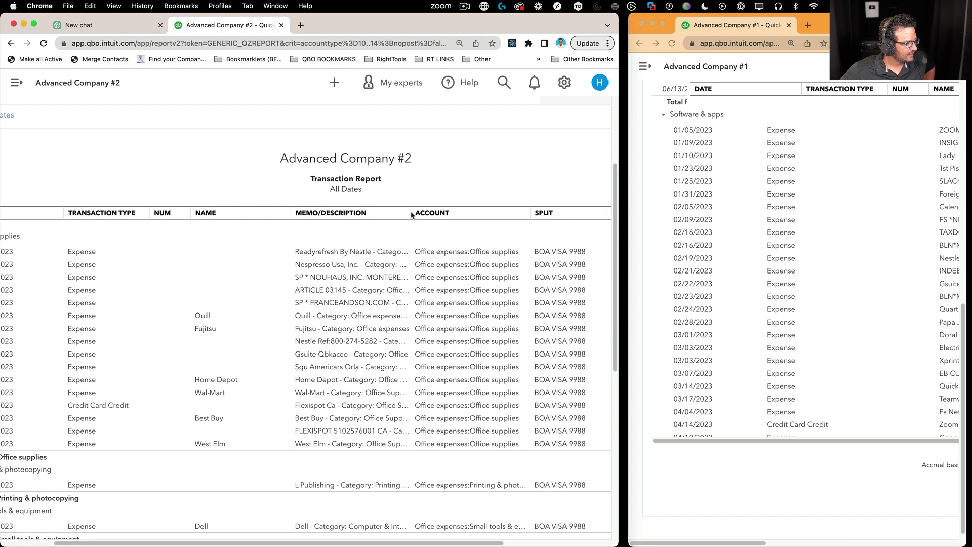
{"action": "left_click_drag", "start_coordinate": [408, 211], "coordinate": [466, 211]}
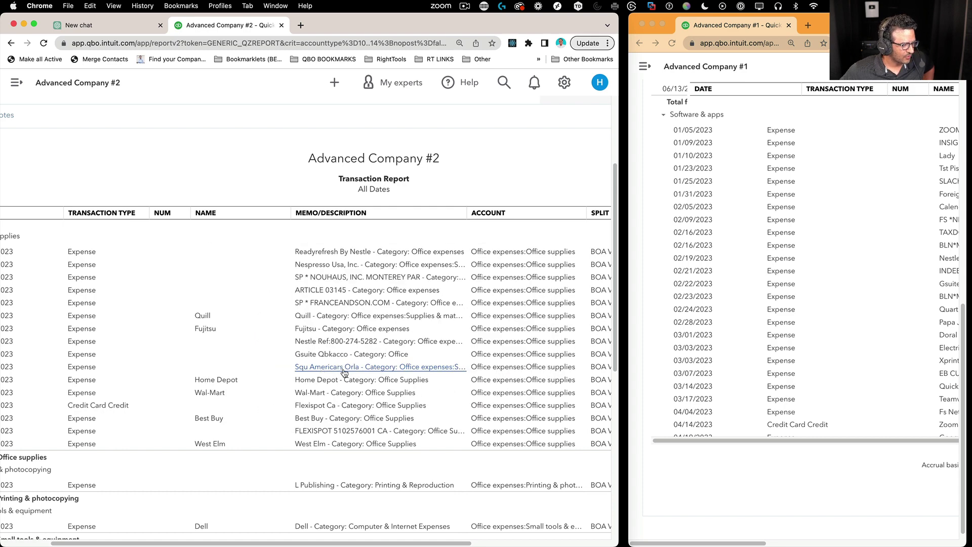
{"action": "scroll", "coordinate": [227, 384], "scroll_direction": "right", "scroll_amount": 5}
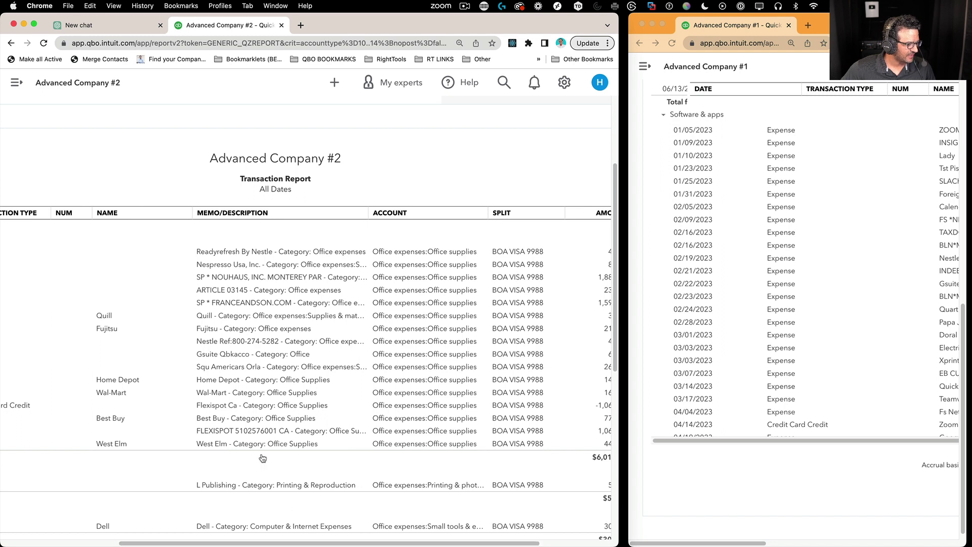
{"action": "mouse_move", "coordinate": [374, 544]}
{"action": "right_click", "coordinate": [377, 522]}
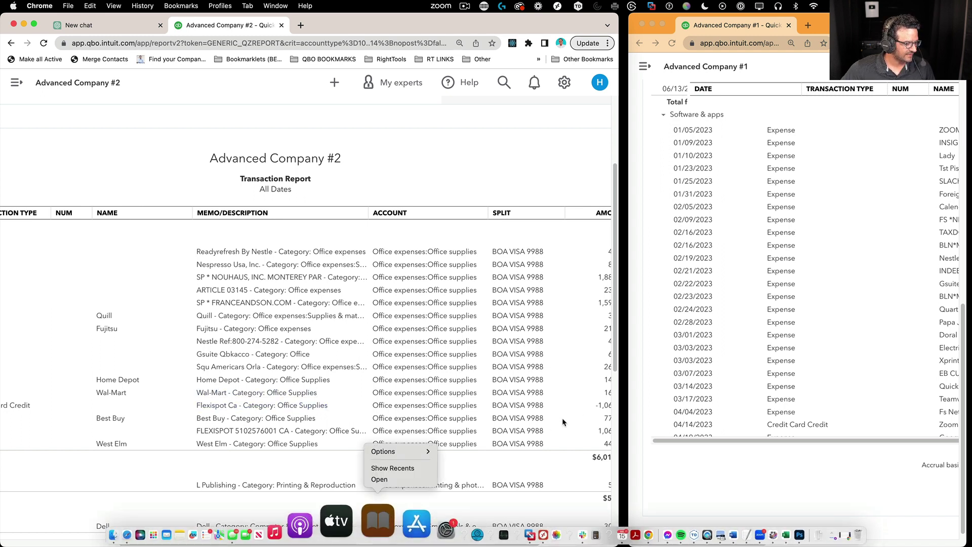
{"action": "left_click", "coordinate": [364, 422]}
Step: Widen Advanced Company #2's window to show the Amount and Balance columns and examine the Office expenses sub-accounts
{"action": "scroll", "coordinate": [223, 343], "scroll_direction": "down", "scroll_amount": 4}
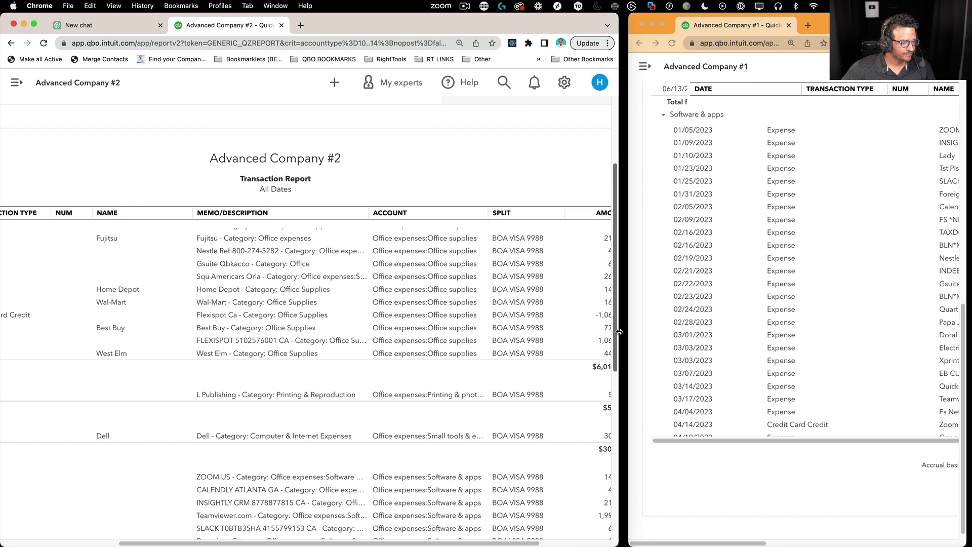
{"action": "left_click_drag", "start_coordinate": [619, 332], "coordinate": [698, 324]}
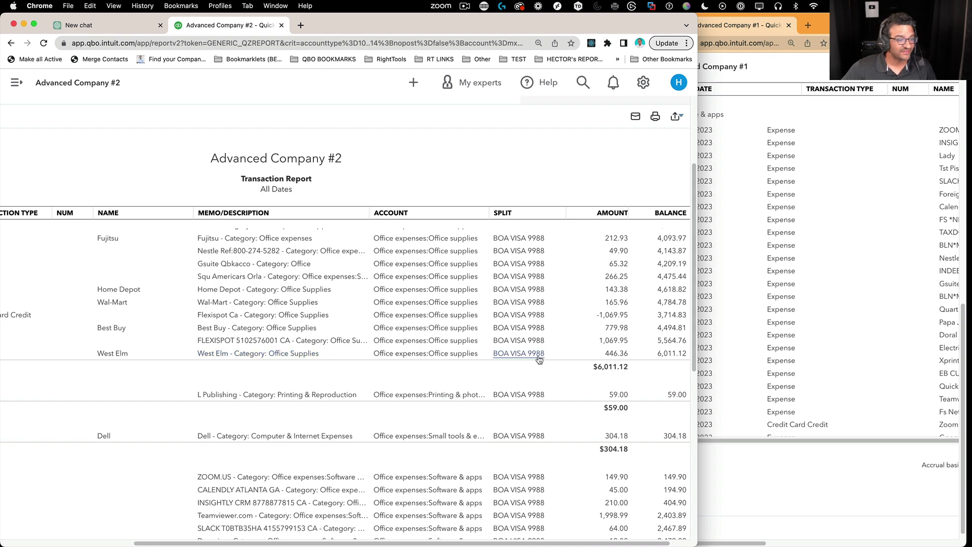
{"action": "scroll", "coordinate": [361, 399], "scroll_direction": "down", "scroll_amount": 3}
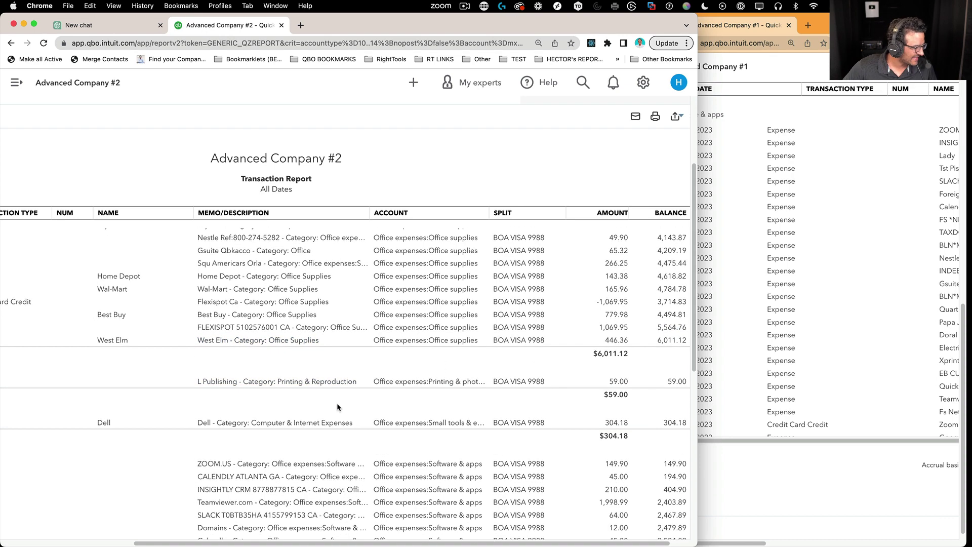
{"action": "left_click_drag", "start_coordinate": [279, 543], "coordinate": [94, 534]}
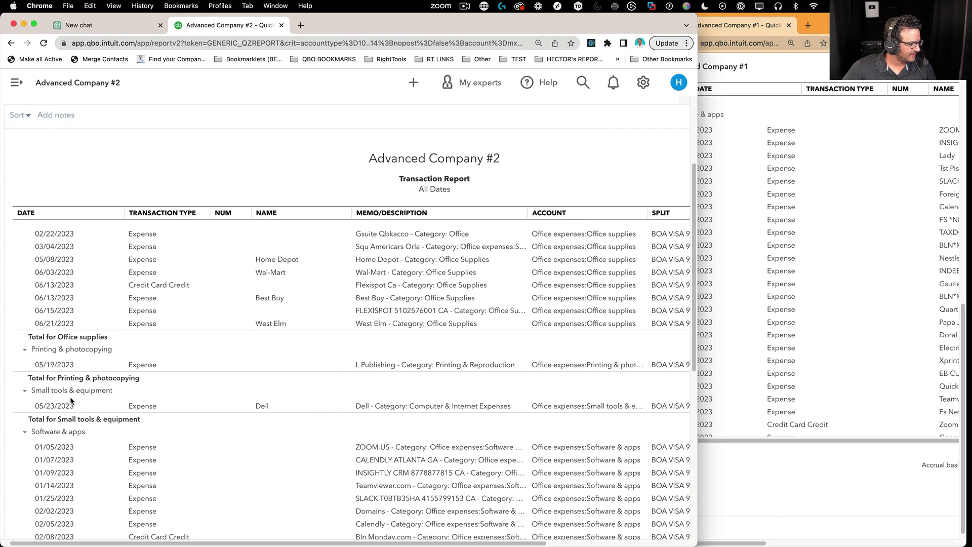
{"action": "scroll", "coordinate": [382, 463], "scroll_direction": "down", "scroll_amount": 1}
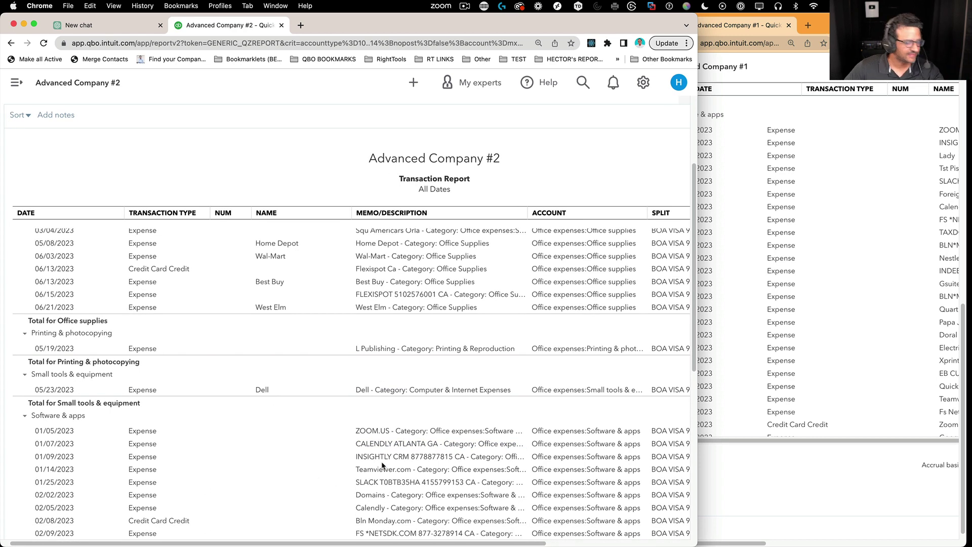
Step: Examine the Dell entry under Small tools & equipment in Advanced Company #2's Transaction Report, briefly magnifying its memo text
{"action": "scroll", "coordinate": [385, 455], "scroll_direction": "down", "scroll_amount": 6}
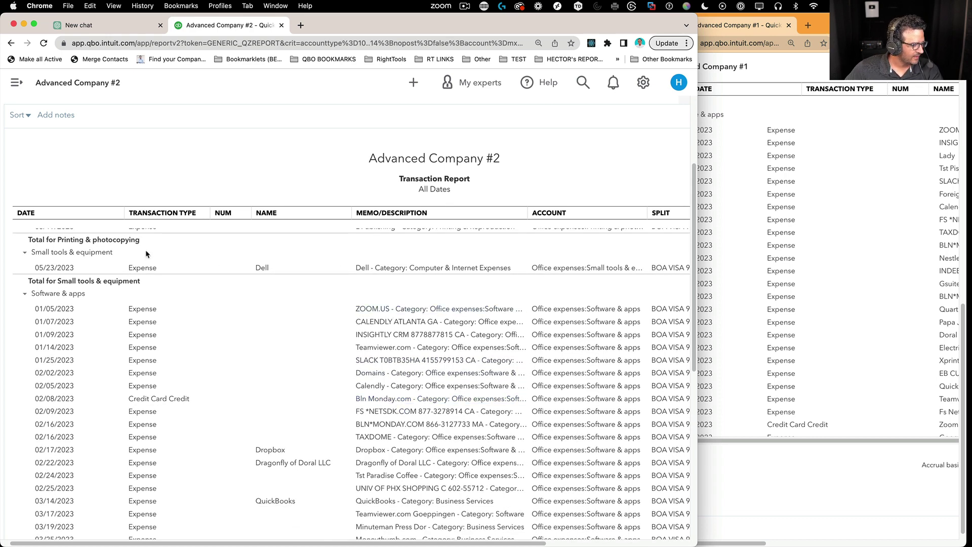
{"action": "key", "text": "alt+super+8"}
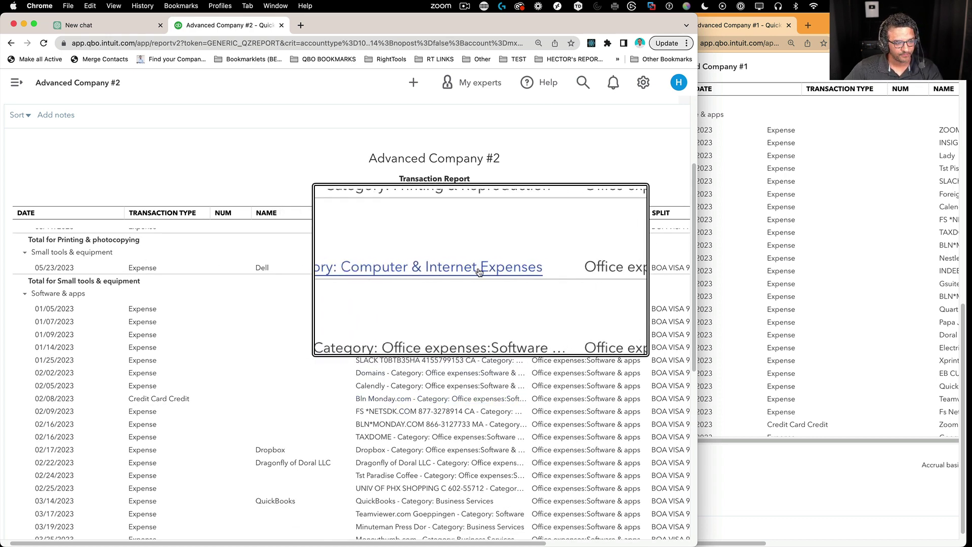
{"action": "key", "text": "alt+super+8"}
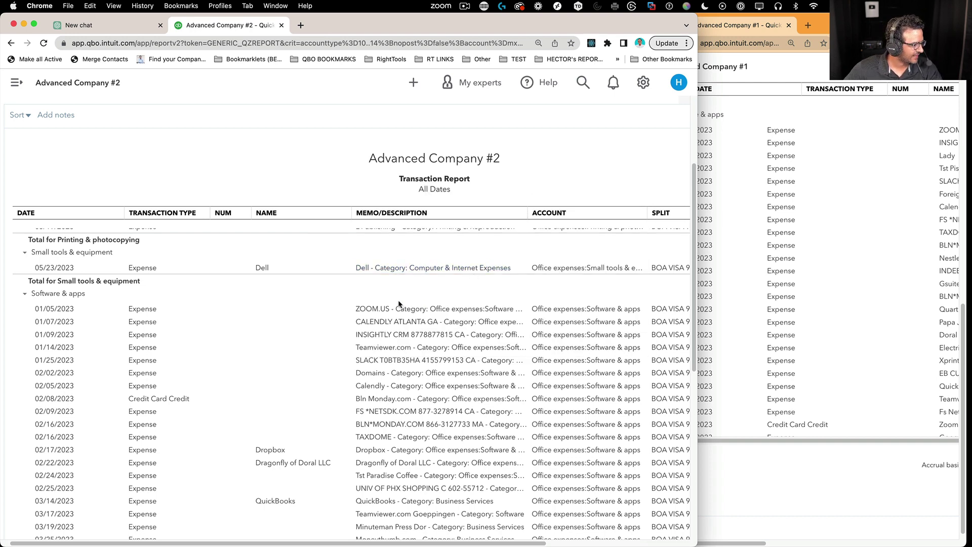
Step: Examine the Software & apps entries in Advanced Company #2's Office expenses report for purchases that do not belong there
{"action": "scroll", "coordinate": [445, 314], "scroll_direction": "down", "scroll_amount": 3}
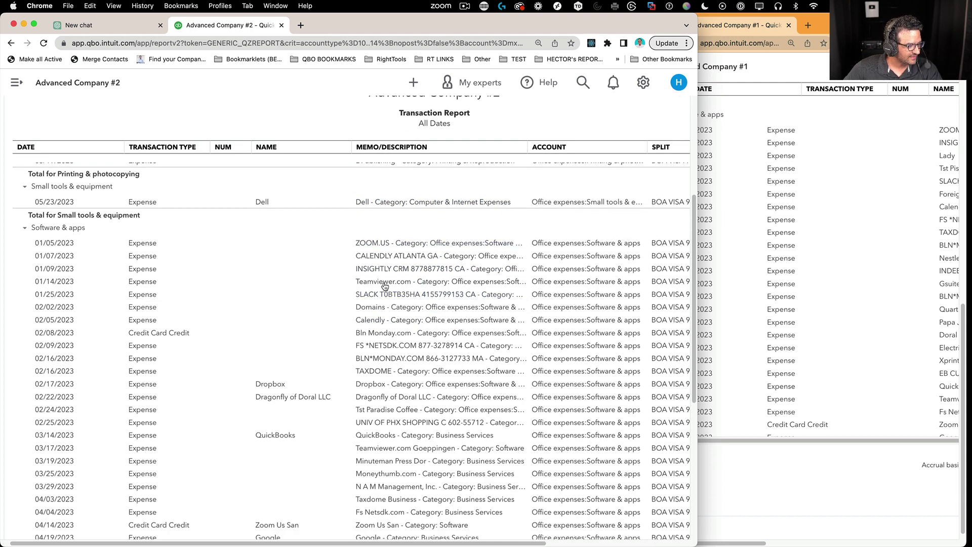
{"action": "scroll", "coordinate": [393, 344], "scroll_direction": "down", "scroll_amount": 2}
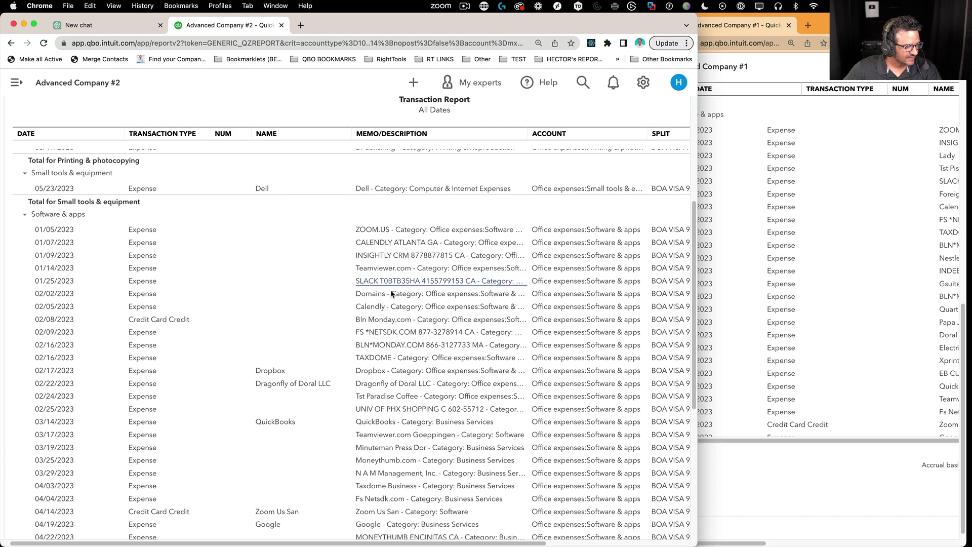
{"action": "scroll", "coordinate": [395, 344], "scroll_direction": "down", "scroll_amount": 2}
{"action": "scroll", "coordinate": [394, 342], "scroll_direction": "down", "scroll_amount": 1}
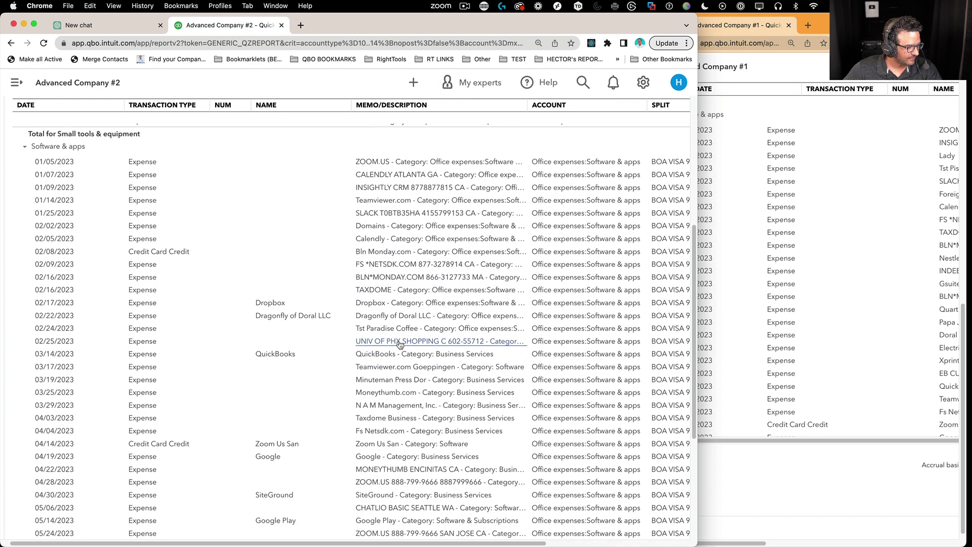
{"action": "scroll", "coordinate": [403, 380], "scroll_direction": "down", "scroll_amount": 1}
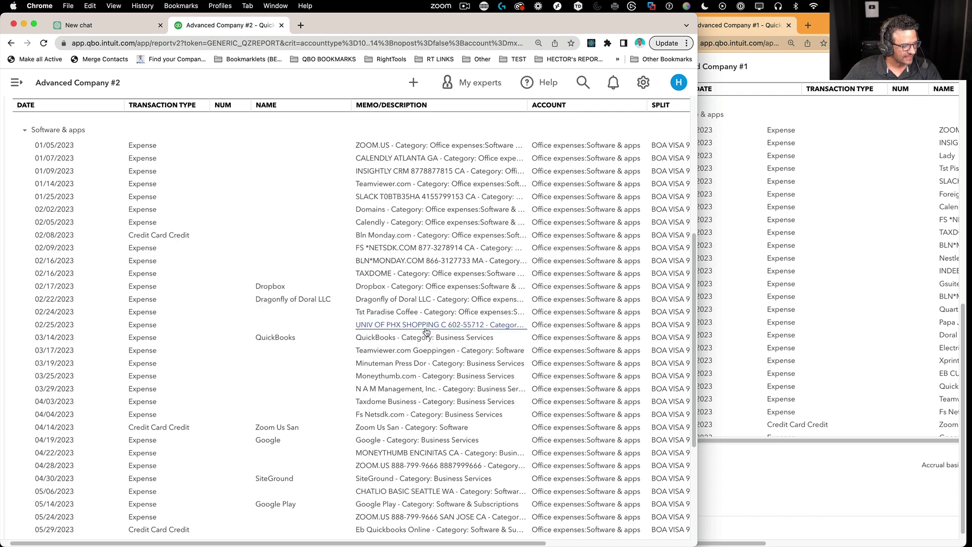
{"action": "scroll", "coordinate": [405, 332], "scroll_direction": "down", "scroll_amount": 1}
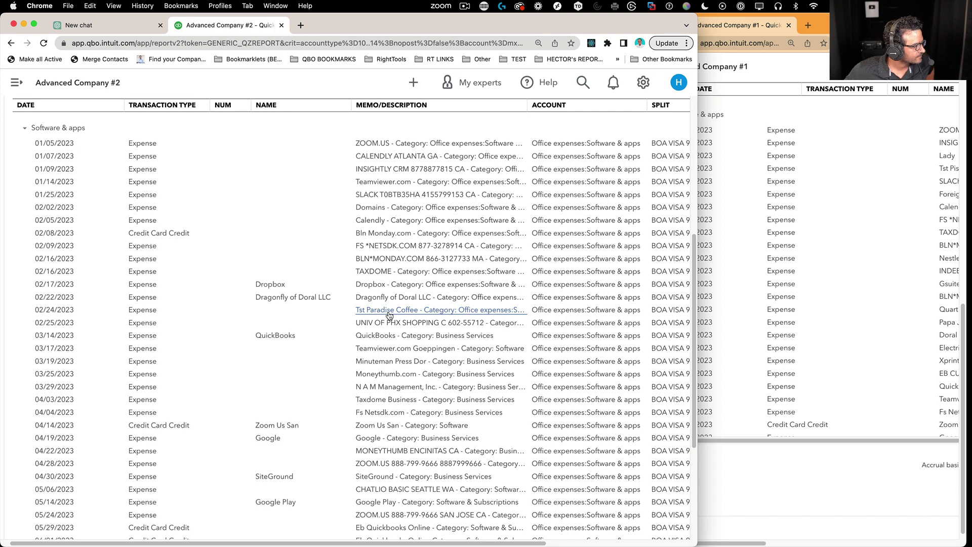
{"action": "scroll", "coordinate": [389, 315], "scroll_direction": "up", "scroll_amount": 1}
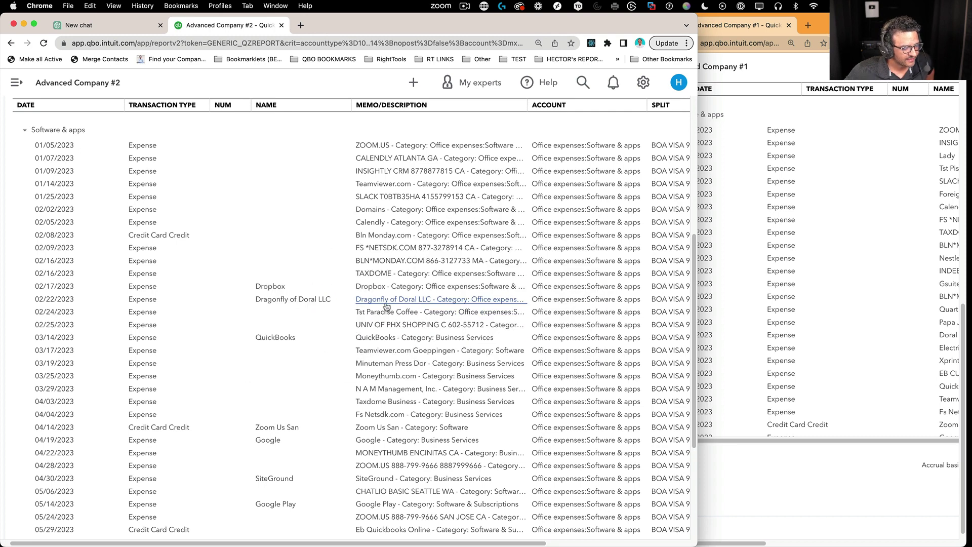
{"action": "scroll", "coordinate": [402, 304], "scroll_direction": "down", "scroll_amount": 1}
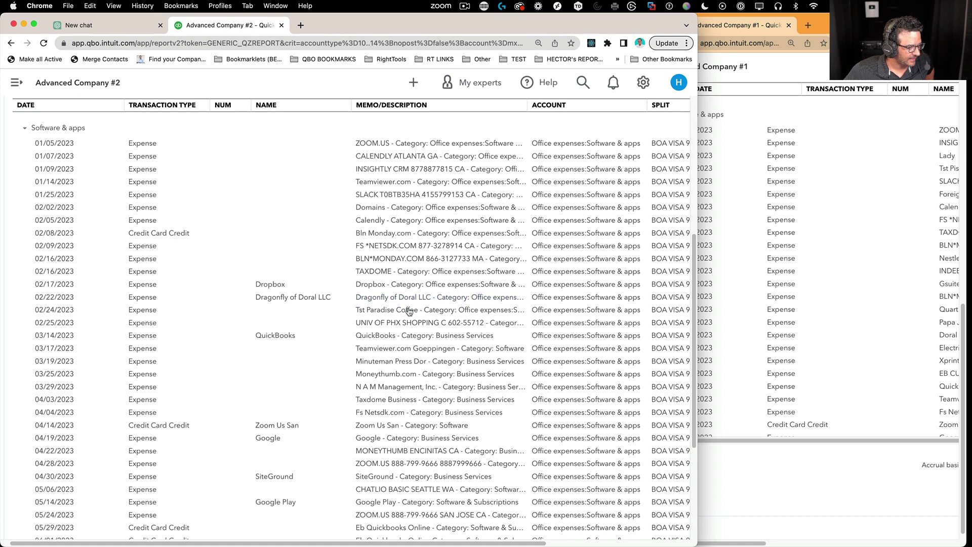
{"action": "scroll", "coordinate": [409, 310], "scroll_direction": "down", "scroll_amount": 5}
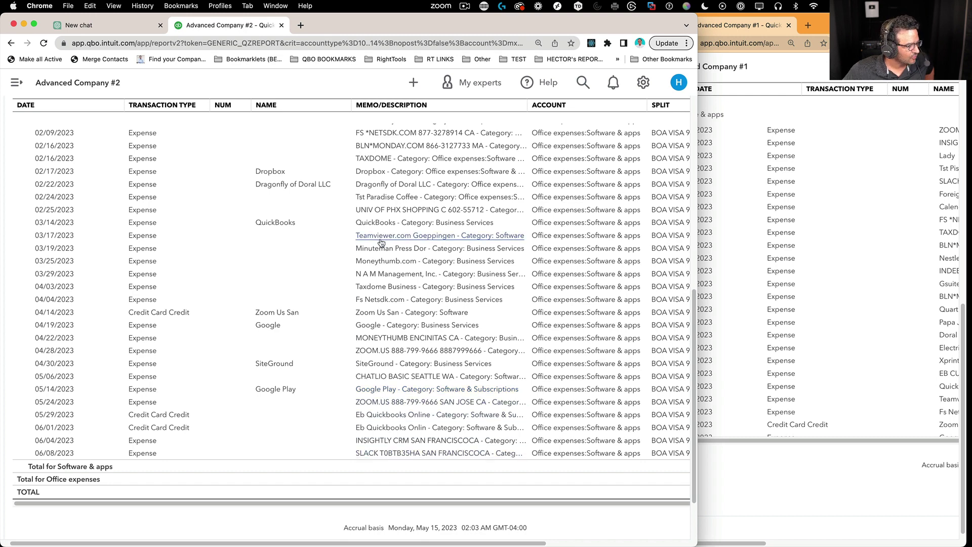
{"action": "scroll", "coordinate": [405, 238], "scroll_direction": "up", "scroll_amount": 3}
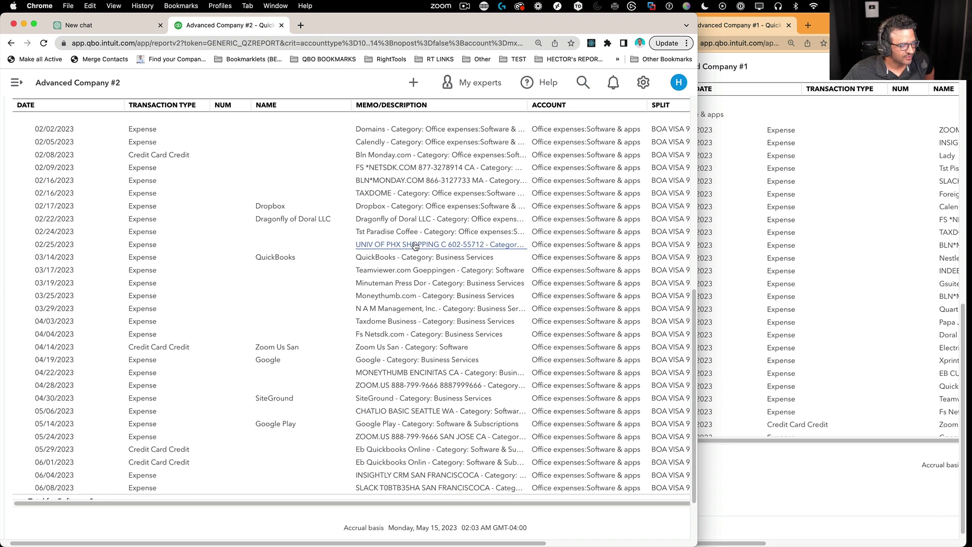
{"action": "scroll", "coordinate": [415, 250], "scroll_direction": "up", "scroll_amount": 5}
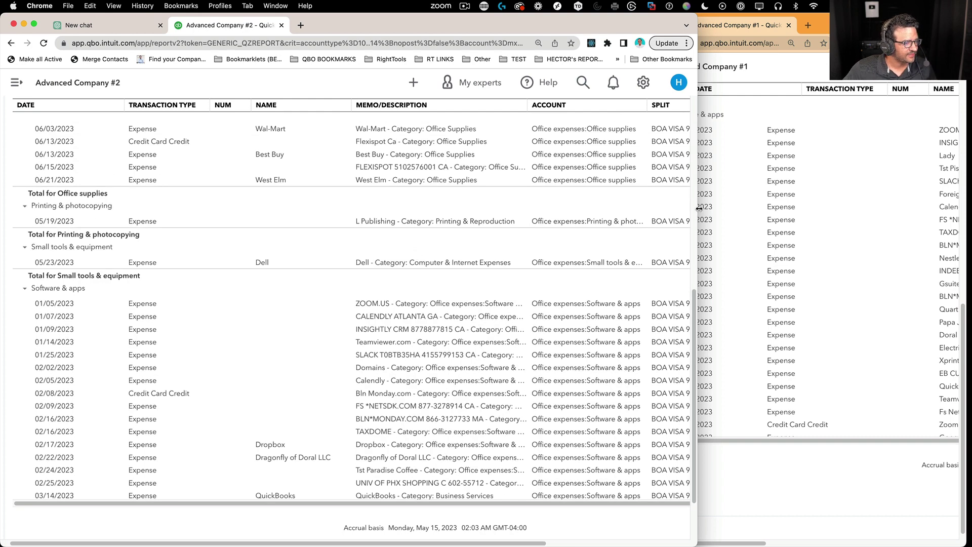
Step: Return Advanced Company #2 to its Profit and Loss summary and open the Meals transactions
{"action": "left_click_drag", "start_coordinate": [698, 208], "coordinate": [689, 209]}
{"action": "scroll", "coordinate": [304, 296], "scroll_direction": "up", "scroll_amount": 10}
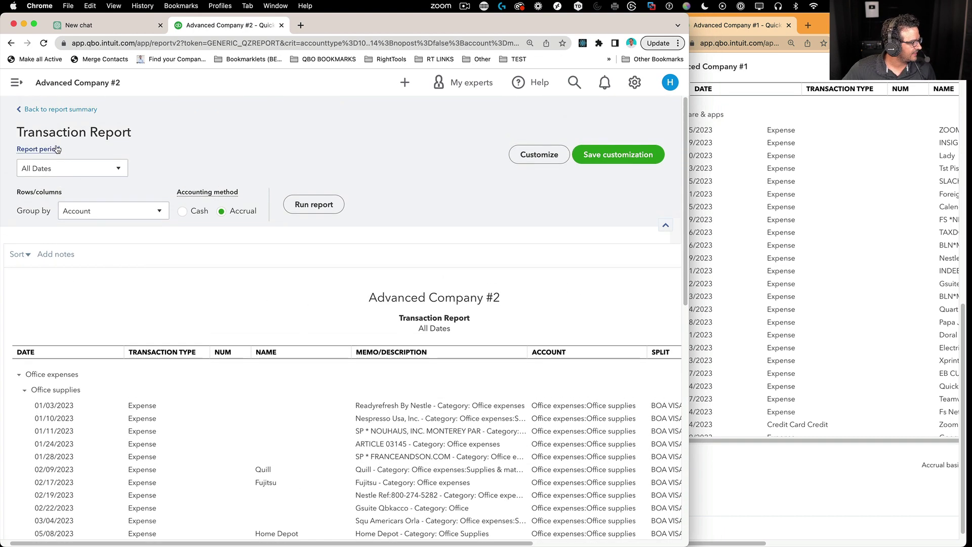
{"action": "left_click", "coordinate": [56, 109]}
{"action": "scroll", "coordinate": [404, 298], "scroll_direction": "down", "scroll_amount": 3}
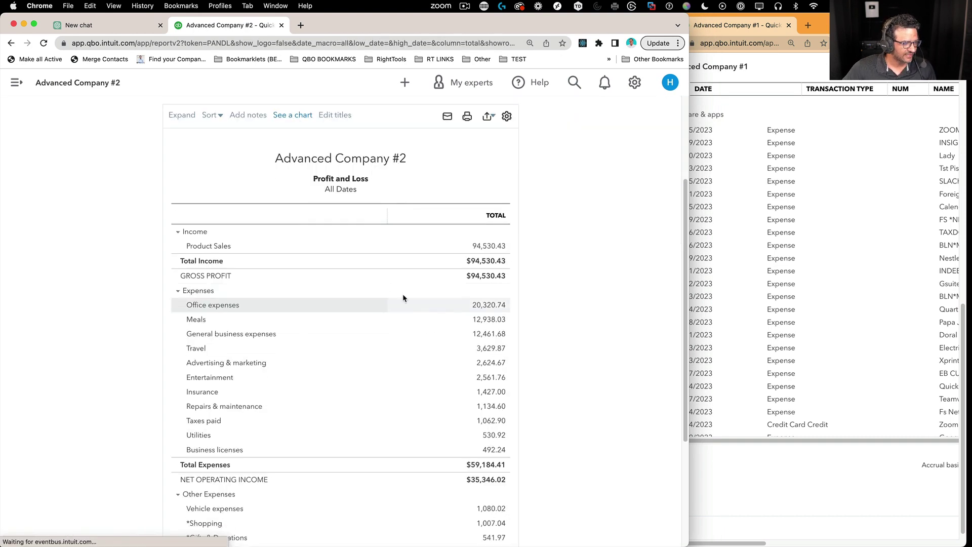
{"action": "scroll", "coordinate": [389, 321], "scroll_direction": "down", "scroll_amount": 1}
{"action": "left_click", "coordinate": [479, 304]}
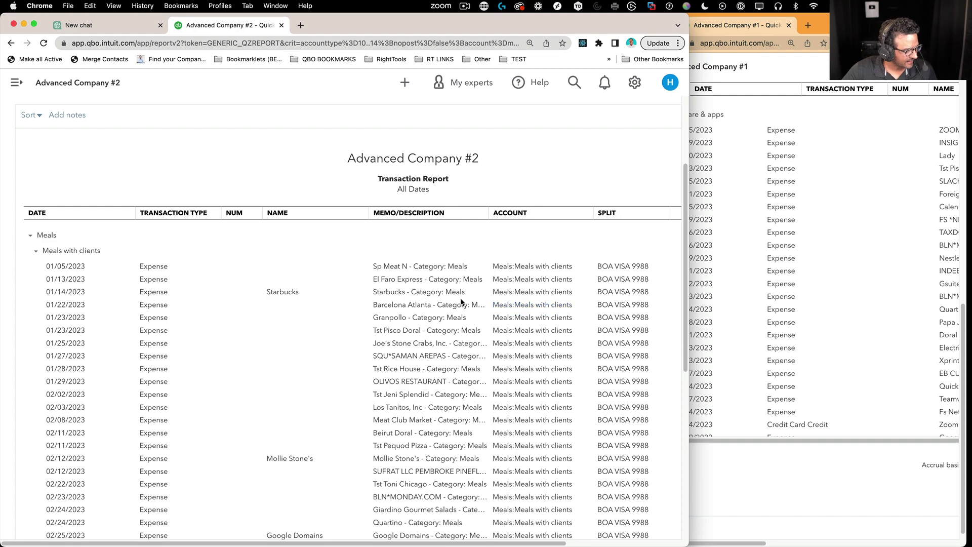
Step: Widen Advanced Company #2's window to show the Amount and Balance columns and examine the early Meals with clients entries
{"action": "scroll", "coordinate": [461, 302], "scroll_direction": "down", "scroll_amount": 1}
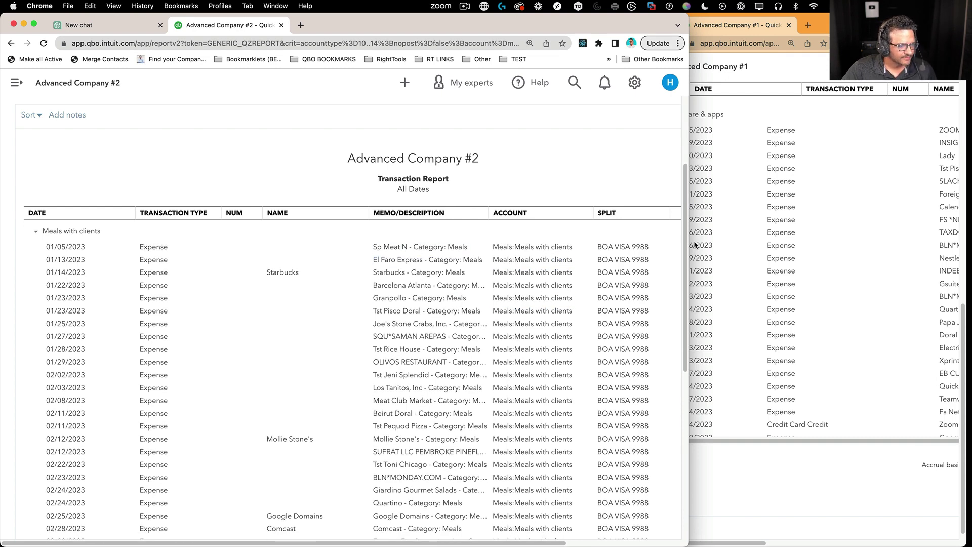
{"action": "left_click_drag", "start_coordinate": [688, 241], "coordinate": [839, 242]}
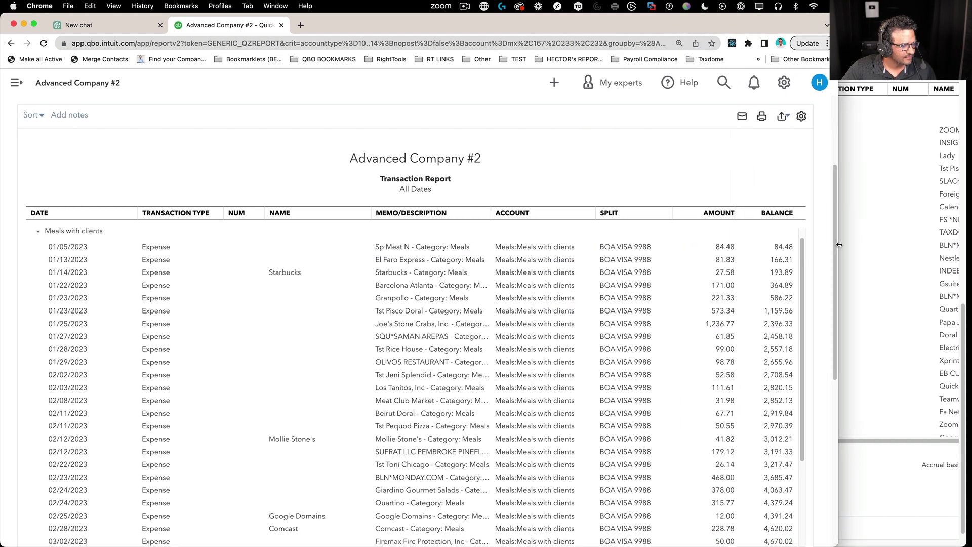
{"action": "scroll", "coordinate": [427, 312], "scroll_direction": "down", "scroll_amount": 1}
{"action": "scroll", "coordinate": [427, 312], "scroll_direction": "down", "scroll_amount": 3}
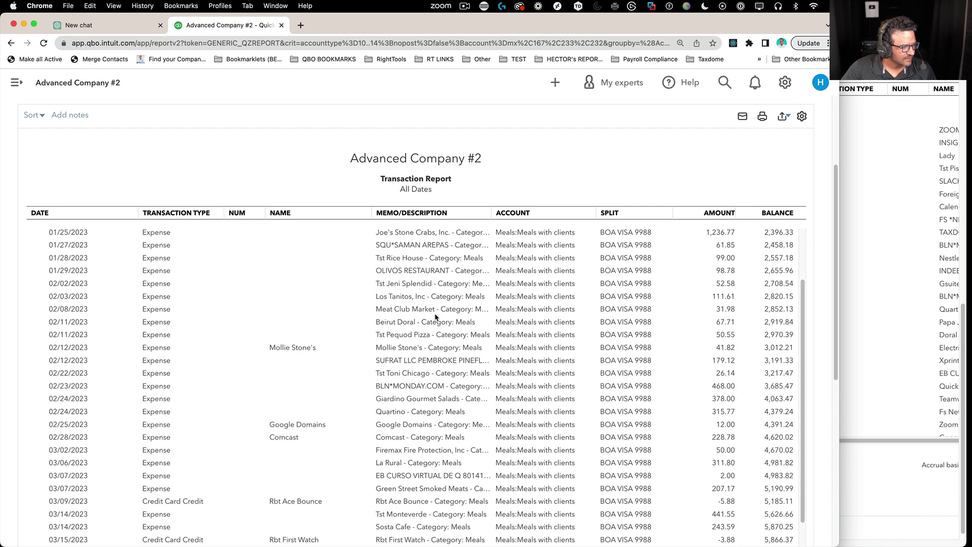
{"action": "scroll", "coordinate": [435, 317], "scroll_direction": "down", "scroll_amount": 3}
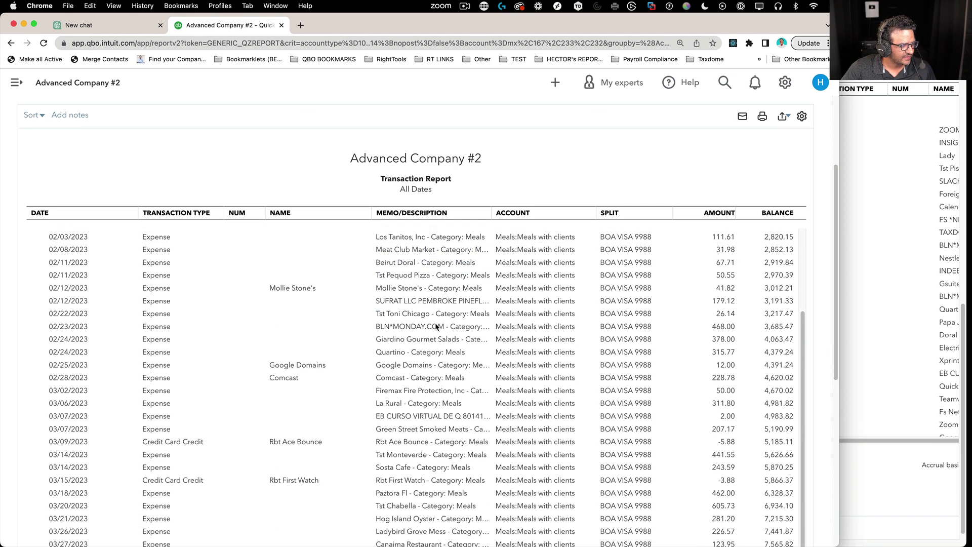
{"action": "scroll", "coordinate": [436, 325], "scroll_direction": "down", "scroll_amount": 2}
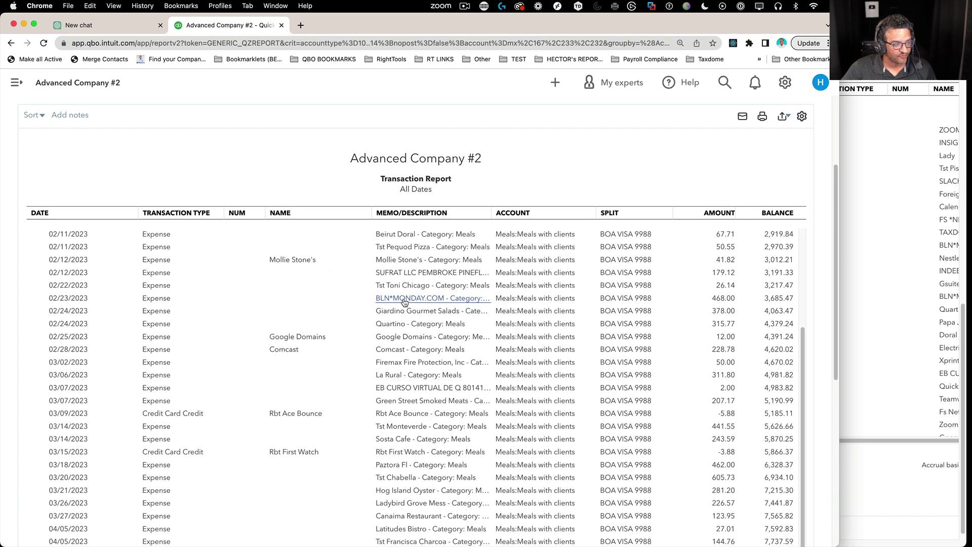
{"action": "scroll", "coordinate": [415, 306], "scroll_direction": "down", "scroll_amount": 6}
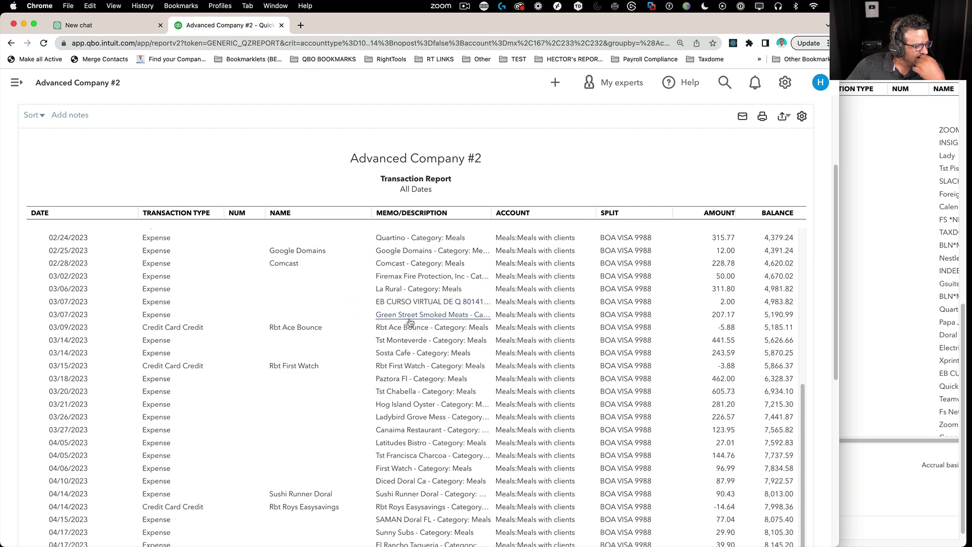
Step: Examine the remaining Meals with clients entries from March through June 2023, down to the report totals
{"action": "scroll", "coordinate": [420, 328], "scroll_direction": "down", "scroll_amount": 1}
{"action": "scroll", "coordinate": [415, 334], "scroll_direction": "down", "scroll_amount": 1}
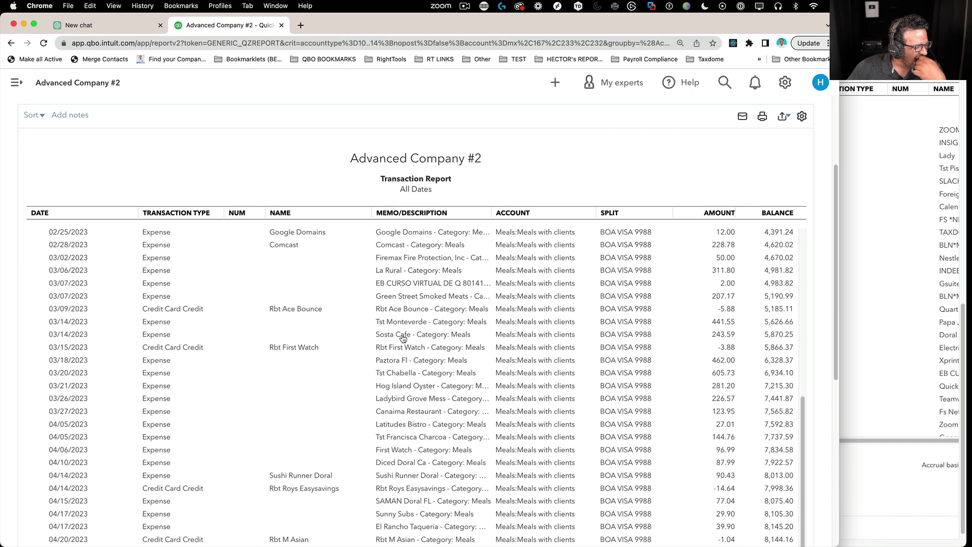
{"action": "scroll", "coordinate": [413, 341], "scroll_direction": "down", "scroll_amount": 3}
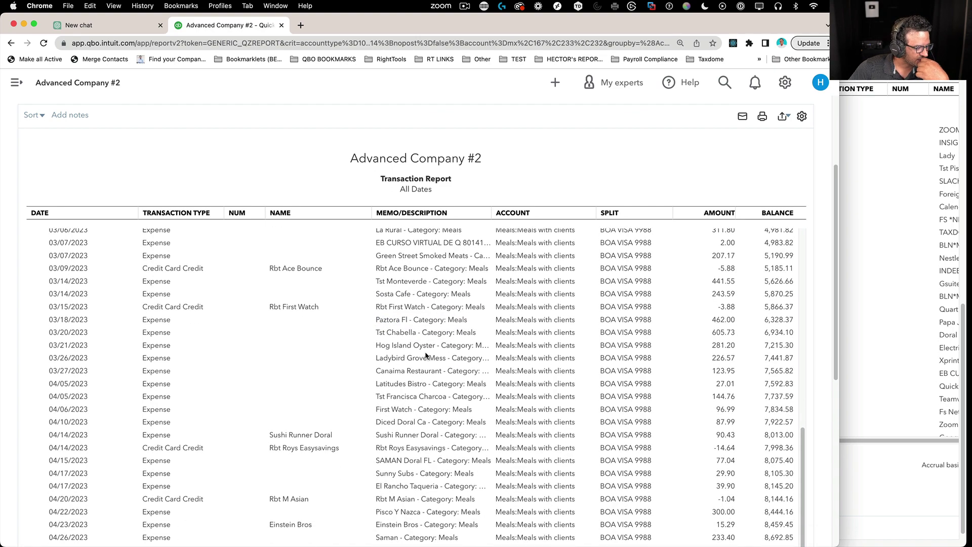
{"action": "scroll", "coordinate": [426, 362], "scroll_direction": "down", "scroll_amount": 4}
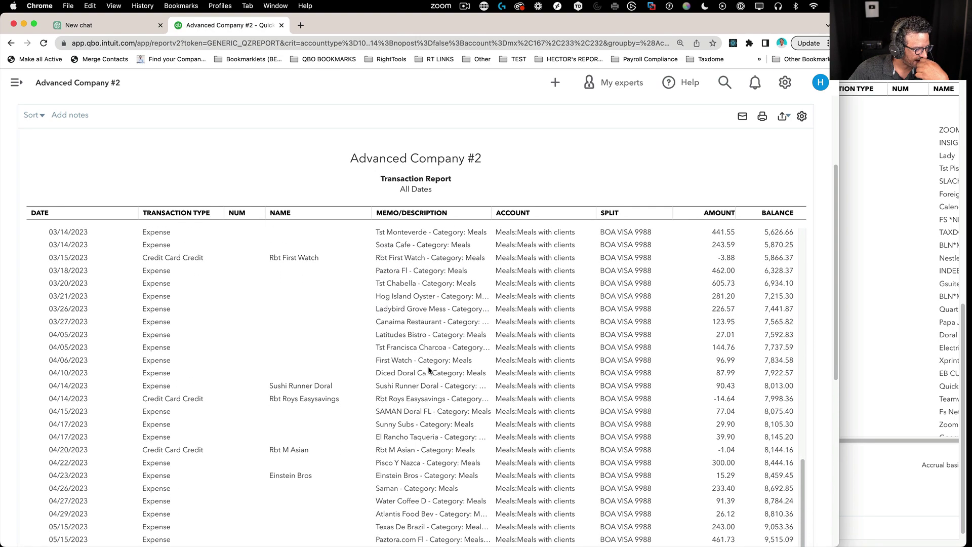
{"action": "scroll", "coordinate": [429, 371], "scroll_direction": "down", "scroll_amount": 10}
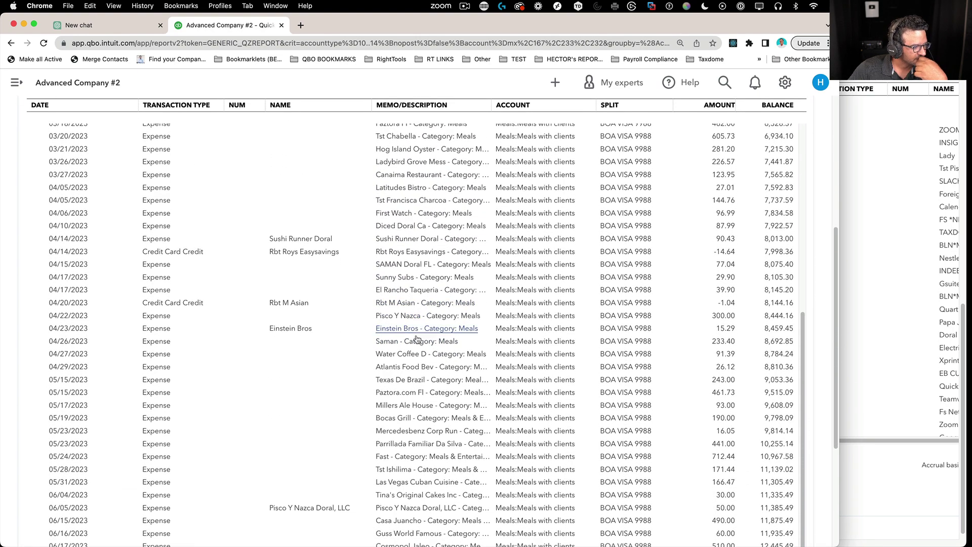
{"action": "scroll", "coordinate": [416, 340], "scroll_direction": "down", "scroll_amount": 1}
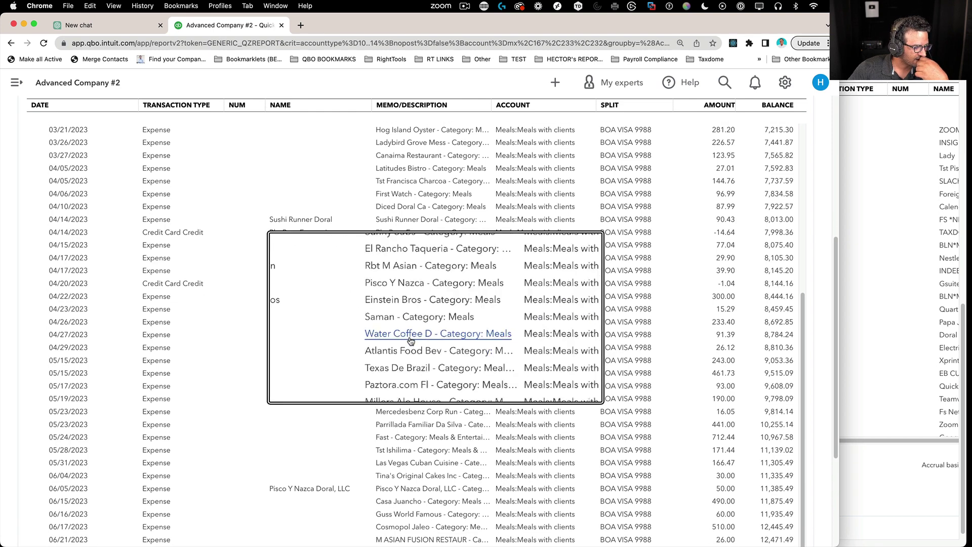
{"action": "scroll", "coordinate": [427, 357], "scroll_direction": "down", "scroll_amount": 5}
{"action": "scroll", "coordinate": [420, 345], "scroll_direction": "down", "scroll_amount": 1}
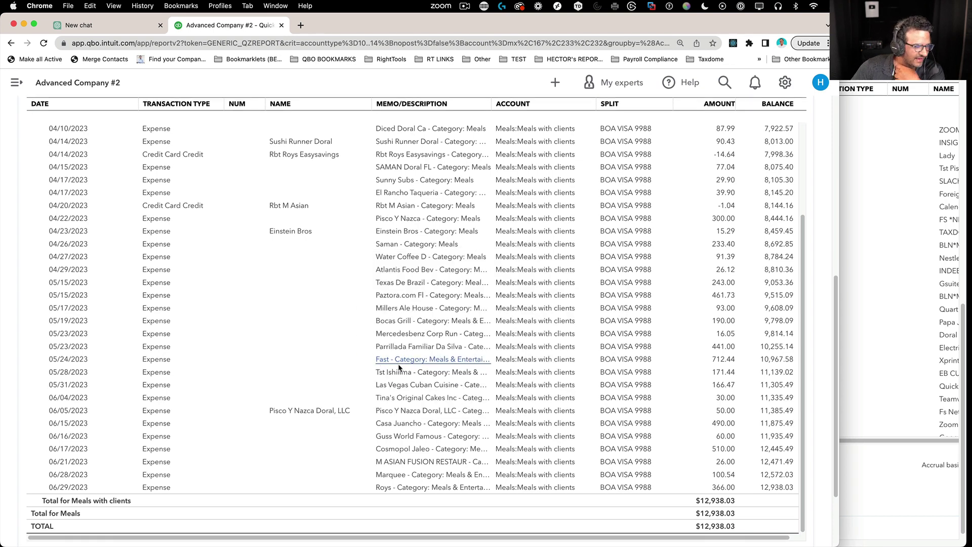
{"action": "scroll", "coordinate": [382, 360], "scroll_direction": "down", "scroll_amount": 1}
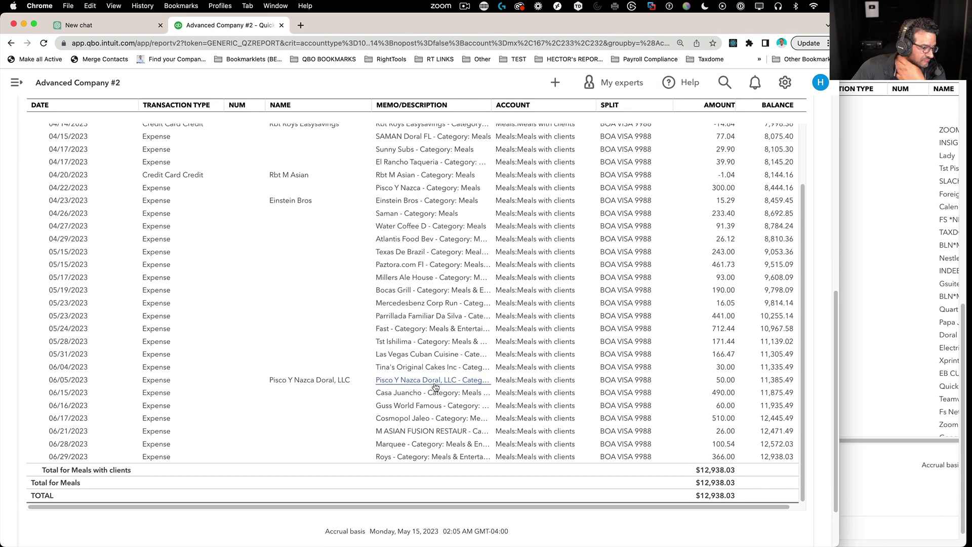
{"action": "scroll", "coordinate": [374, 393], "scroll_direction": "down", "scroll_amount": 2}
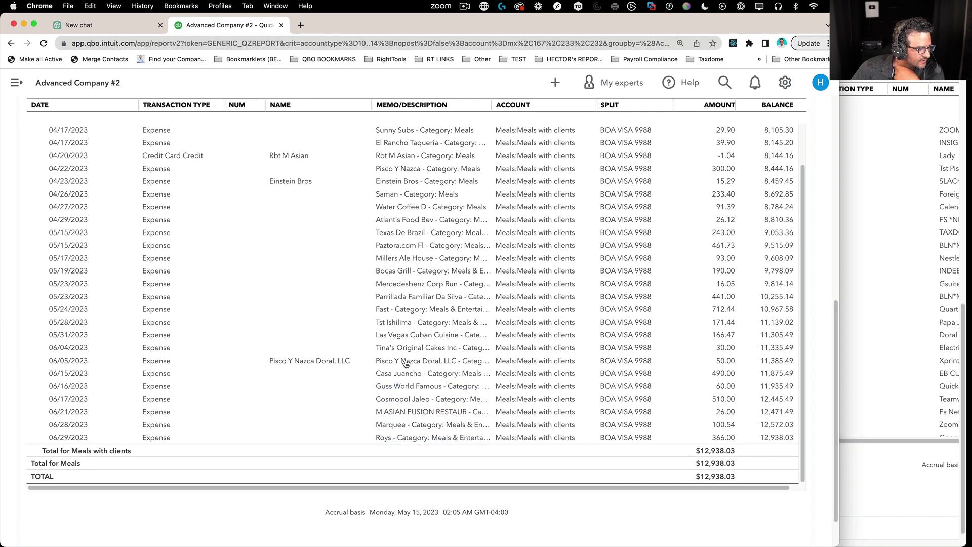
Step: Return from Advanced Company #2's Meals transactions to its Profit and Loss summary
{"action": "scroll", "coordinate": [414, 297], "scroll_direction": "up", "scroll_amount": 15}
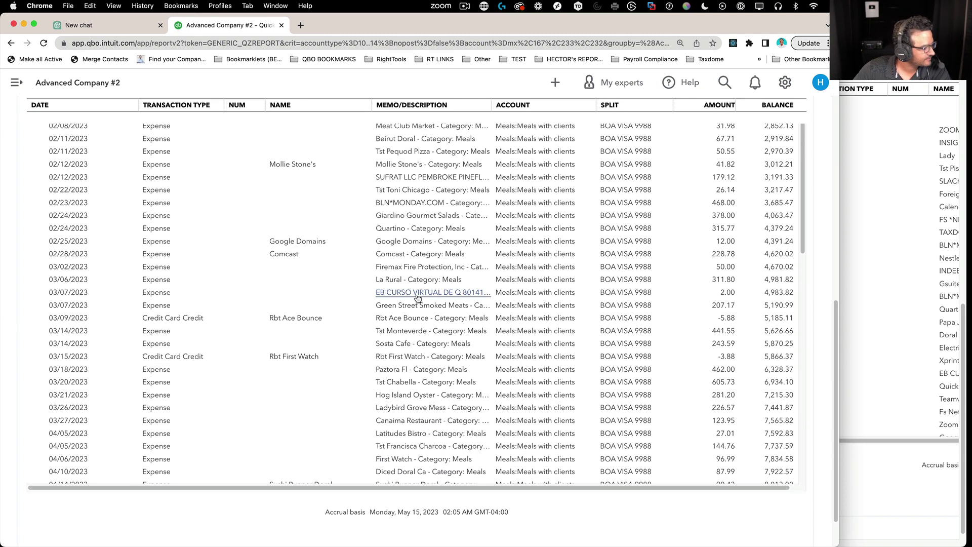
{"action": "scroll", "coordinate": [335, 292], "scroll_direction": "up", "scroll_amount": 4}
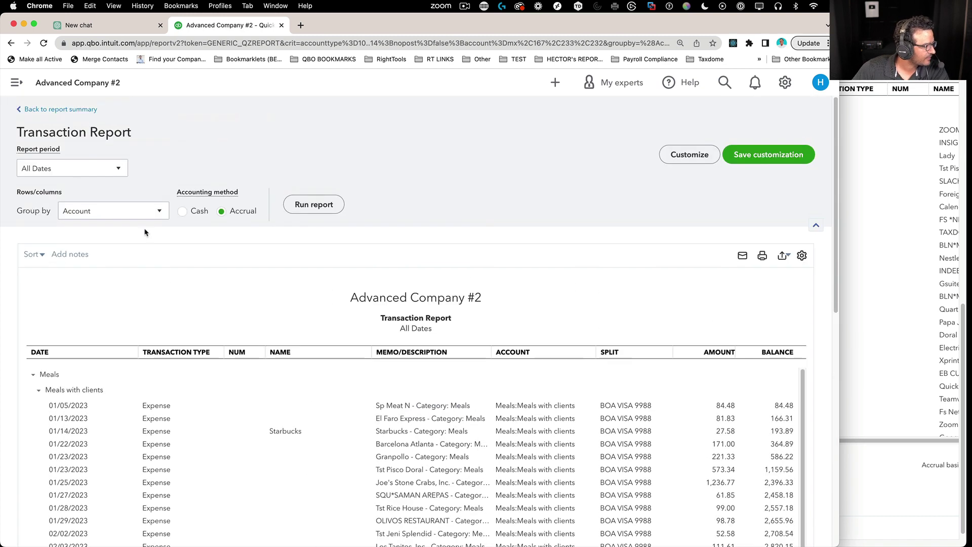
{"action": "left_click", "coordinate": [61, 110]}
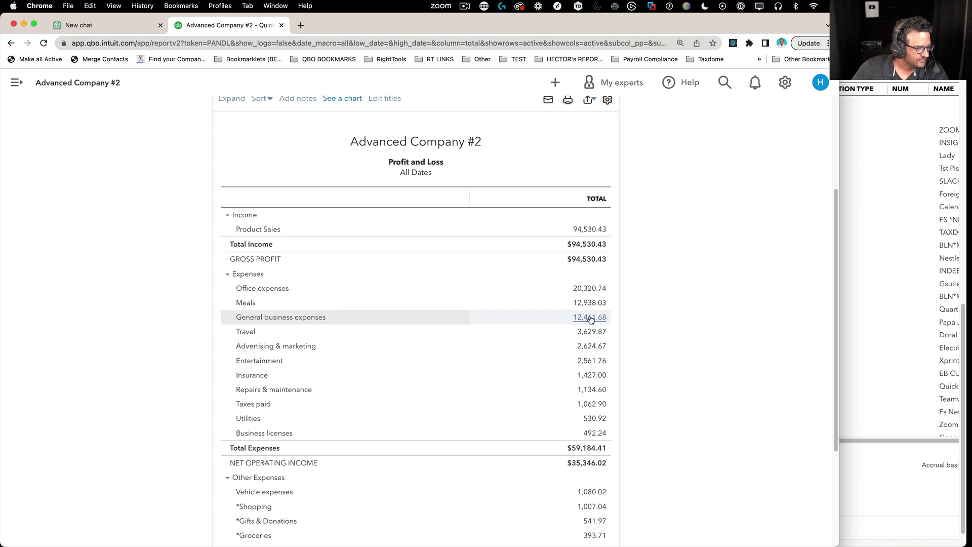
Step: Bring Advanced Company #1's window forward and go back from its Office expenses transactions to the report summary
{"action": "left_click", "coordinate": [884, 288]}
{"action": "scroll", "coordinate": [745, 123], "scroll_direction": "up", "scroll_amount": 5}
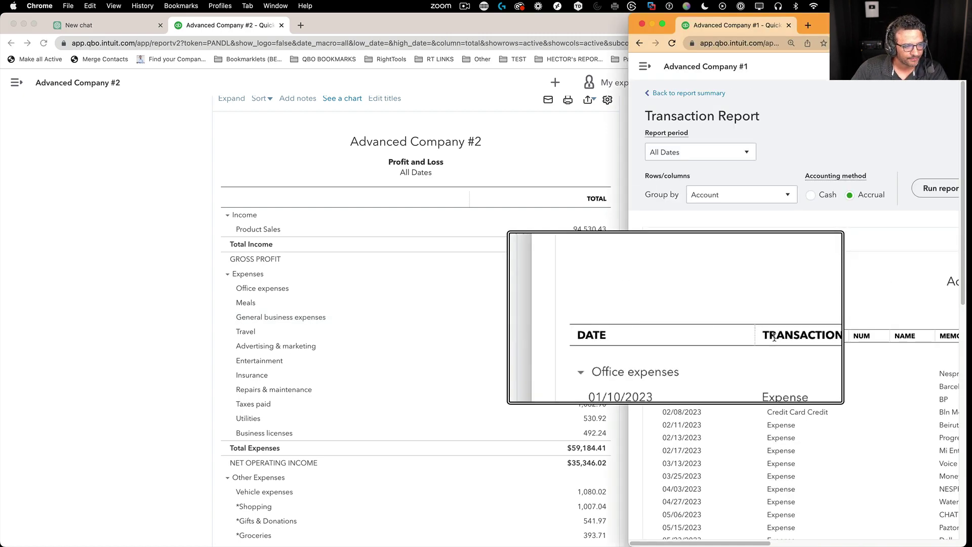
{"action": "left_click", "coordinate": [681, 93]}
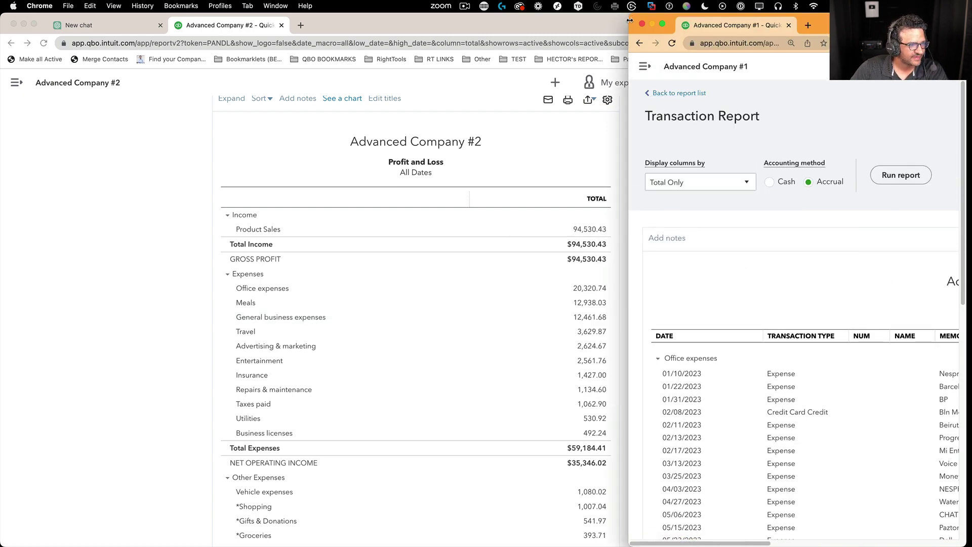
Step: Widen Advanced Company #1's window and collapse its navigation menu to show the Profit and Loss totals
{"action": "left_click_drag", "start_coordinate": [630, 20], "coordinate": [419, 20]}
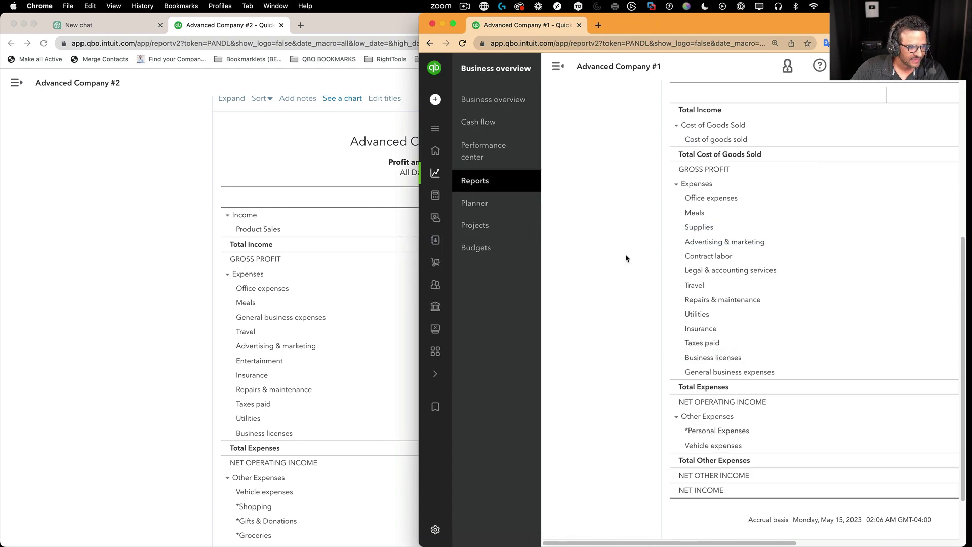
{"action": "left_click", "coordinate": [558, 67]}
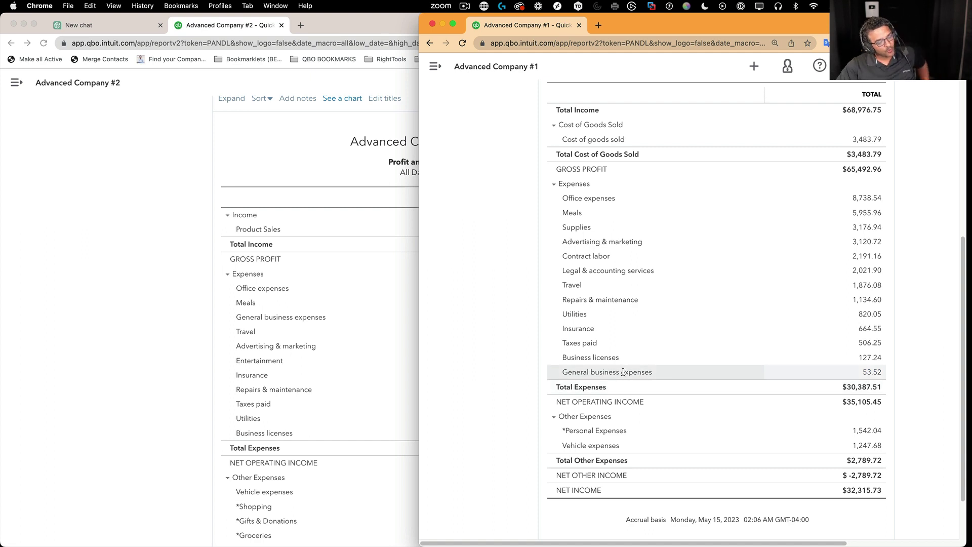
{"action": "left_click_drag", "start_coordinate": [583, 373], "coordinate": [901, 369]}
{"action": "left_click", "coordinate": [903, 370]}
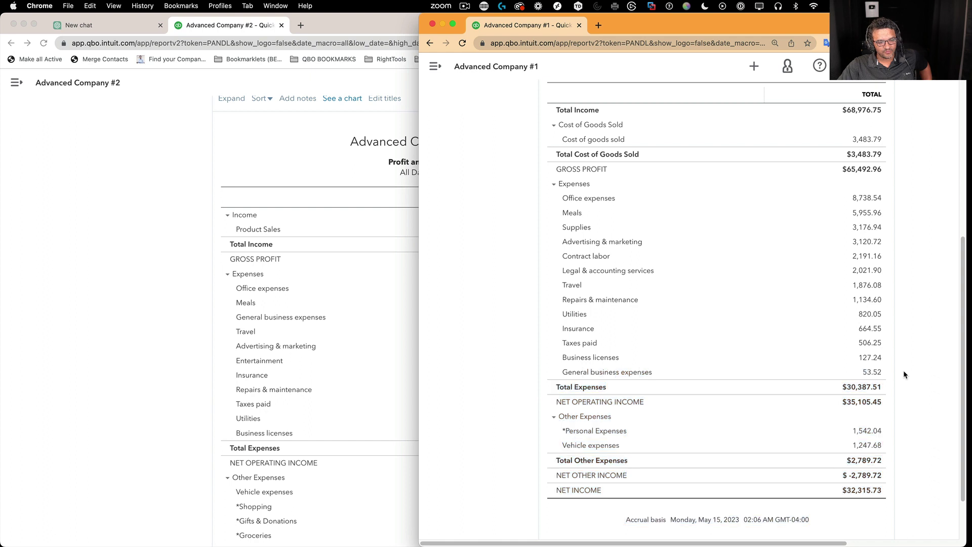
Step: Open Advanced Company #1's General business expenses transactions, examine their amounts, and move the window aside to uncover Advanced Company #2
{"action": "left_click", "coordinate": [871, 373]}
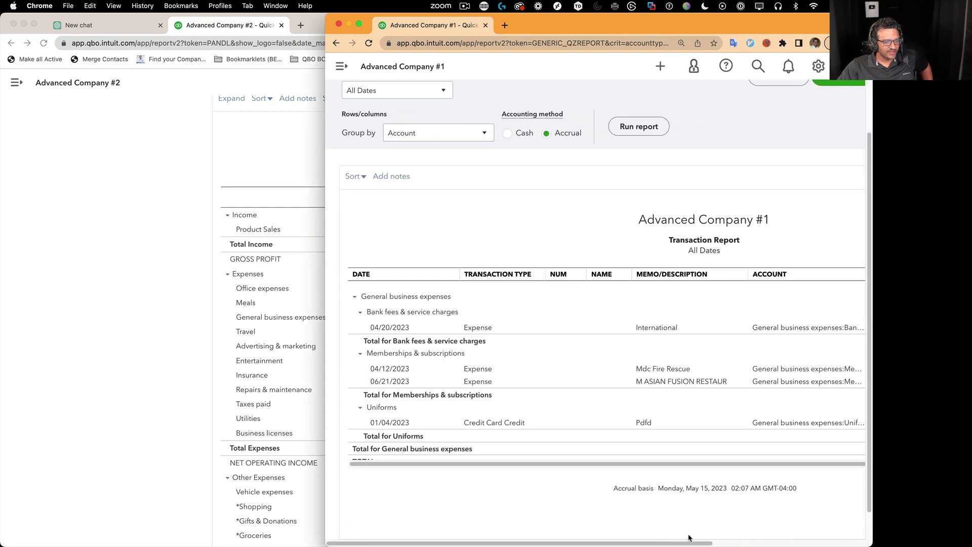
{"action": "left_click_drag", "start_coordinate": [696, 544], "coordinate": [814, 544]}
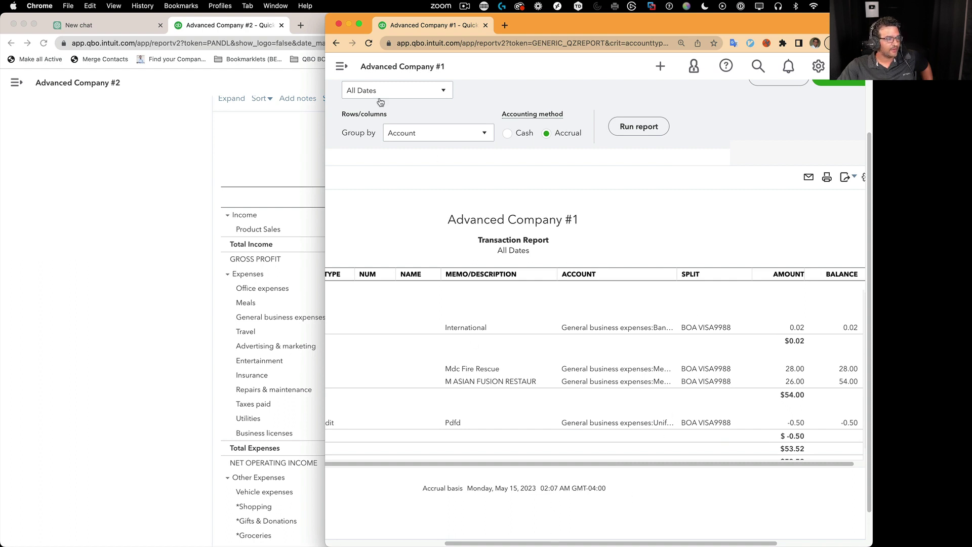
{"action": "left_click_drag", "start_coordinate": [591, 22], "coordinate": [686, 21]}
Step: Open Advanced Company #2's General business expenses transactions and examine the January to March 2023 entries posted directly to that account
{"action": "left_click", "coordinate": [405, 331]}
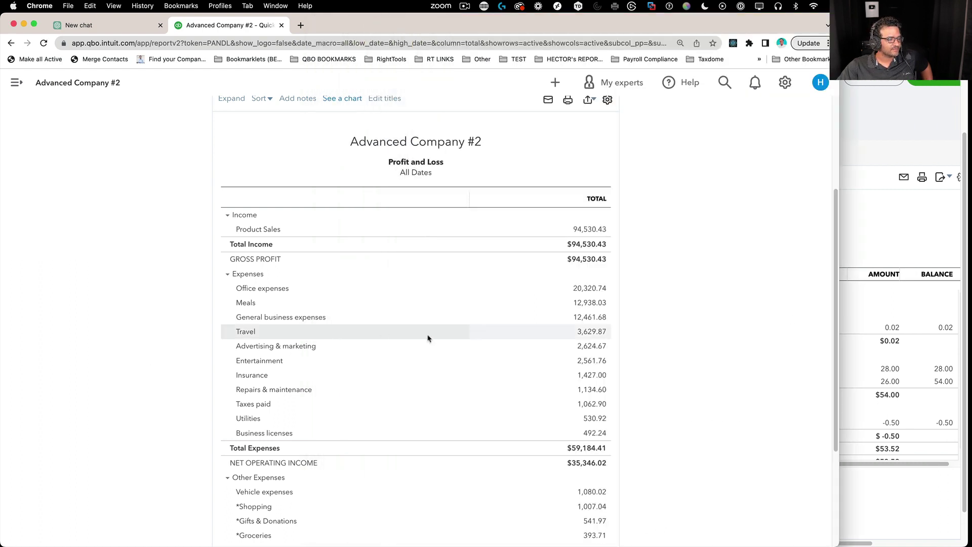
{"action": "left_click", "coordinate": [587, 317]}
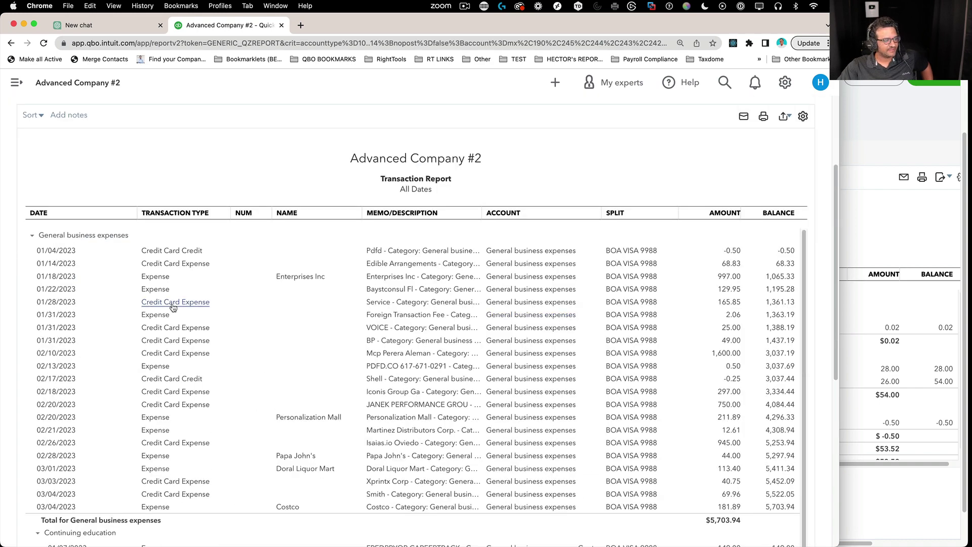
{"action": "scroll", "coordinate": [309, 306], "scroll_direction": "down", "scroll_amount": 1}
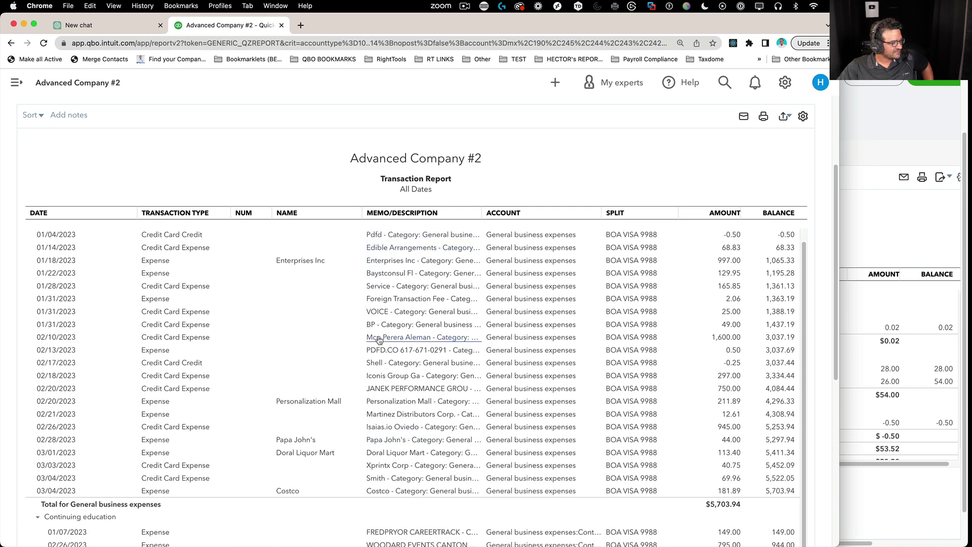
{"action": "scroll", "coordinate": [383, 345], "scroll_direction": "up", "scroll_amount": 1}
{"action": "scroll", "coordinate": [416, 400], "scroll_direction": "down", "scroll_amount": 1}
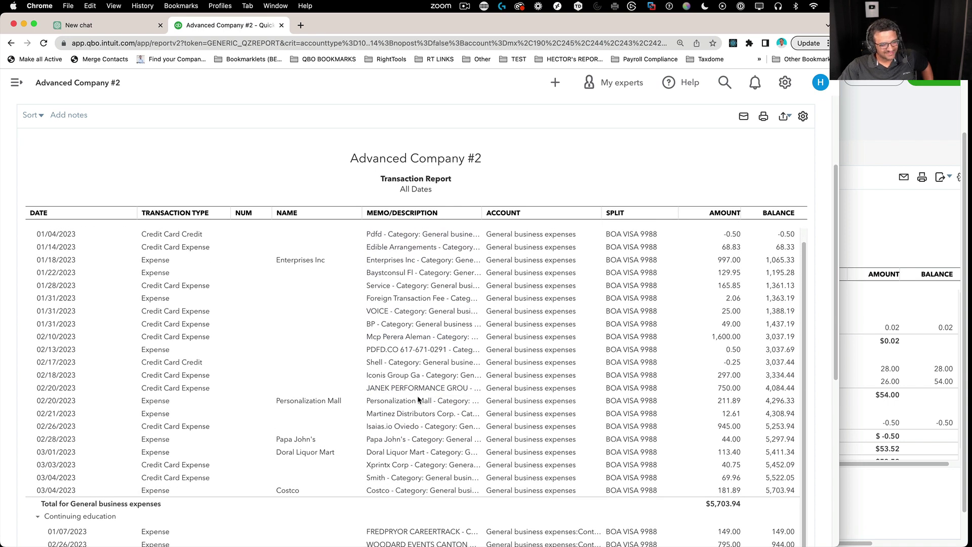
{"action": "scroll", "coordinate": [428, 446], "scroll_direction": "down", "scroll_amount": 1}
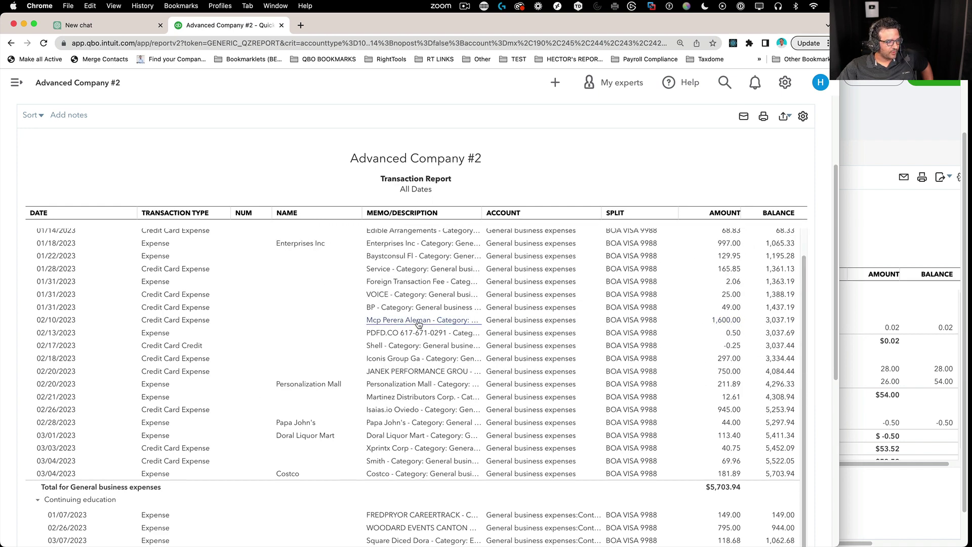
{"action": "scroll", "coordinate": [420, 325], "scroll_direction": "down", "scroll_amount": 1}
{"action": "scroll", "coordinate": [420, 325], "scroll_direction": "down", "scroll_amount": 1}
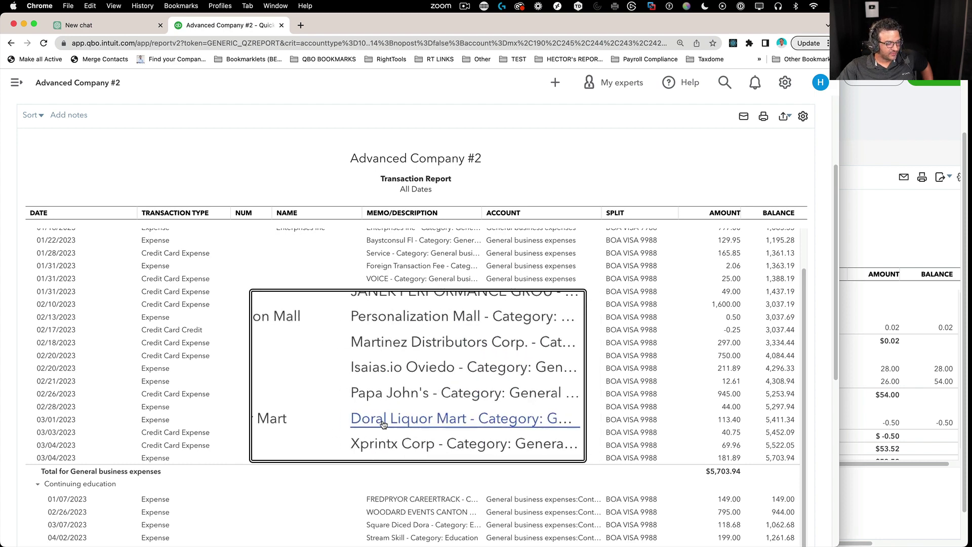
Step: Examine the Continuing education, Memberships & subscriptions and Uniforms entries in Advanced Company #2's General business expenses, down to the report total
{"action": "scroll", "coordinate": [415, 420], "scroll_direction": "down", "scroll_amount": 2}
{"action": "scroll", "coordinate": [425, 410], "scroll_direction": "down", "scroll_amount": 6}
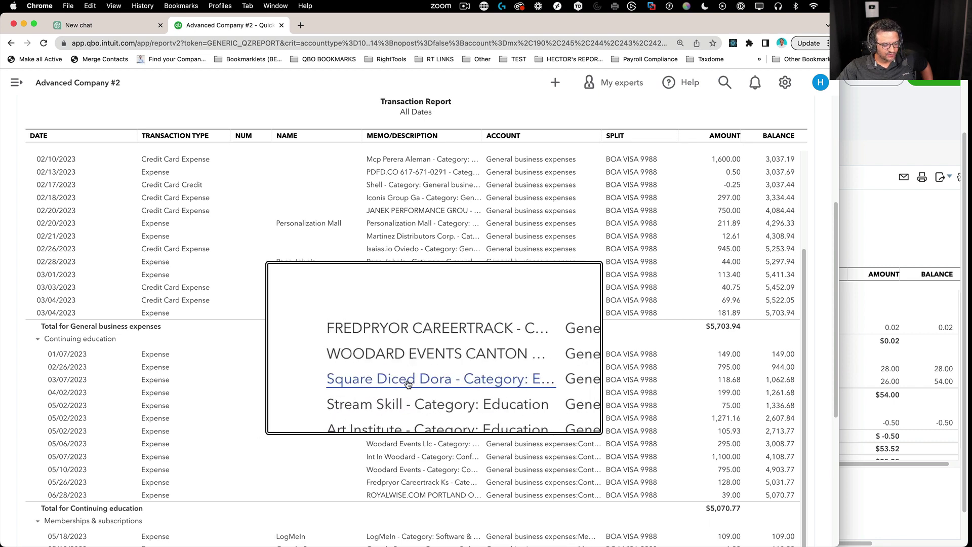
{"action": "scroll", "coordinate": [406, 393], "scroll_direction": "down", "scroll_amount": 2}
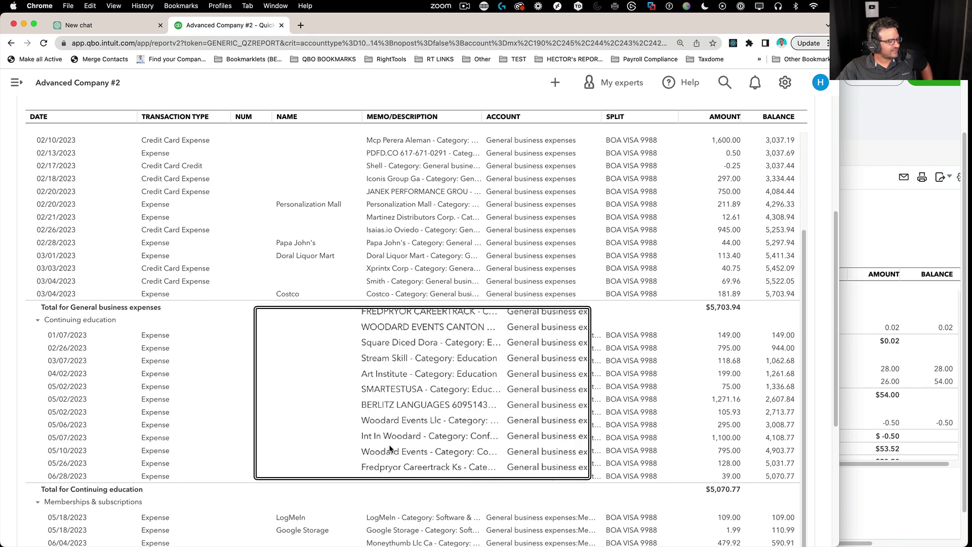
{"action": "scroll", "coordinate": [394, 445], "scroll_direction": "down", "scroll_amount": 3}
{"action": "scroll", "coordinate": [397, 439], "scroll_direction": "down", "scroll_amount": 2}
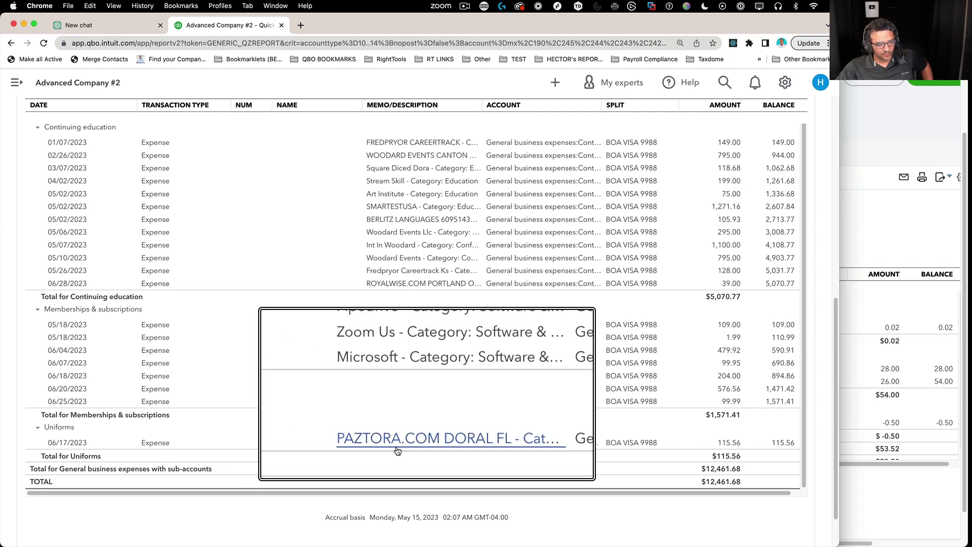
Step: Return from Advanced Company #2's General business expenses transactions to its Profit and Loss summary and show the rows down to net income
{"action": "scroll", "coordinate": [316, 325], "scroll_direction": "up", "scroll_amount": 15}
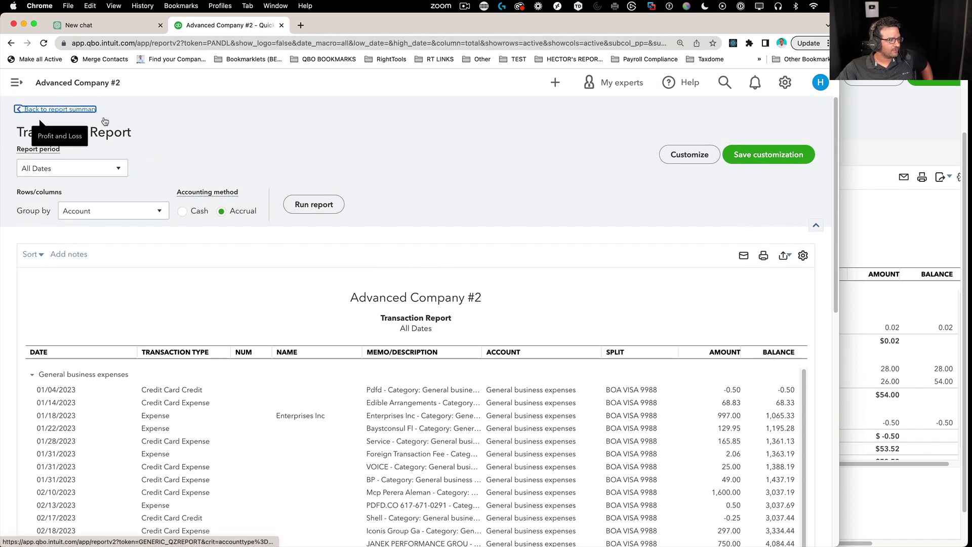
{"action": "left_click", "coordinate": [61, 109]}
{"action": "scroll", "coordinate": [618, 381], "scroll_direction": "down", "scroll_amount": 3}
{"action": "scroll", "coordinate": [627, 380], "scroll_direction": "down", "scroll_amount": 3}
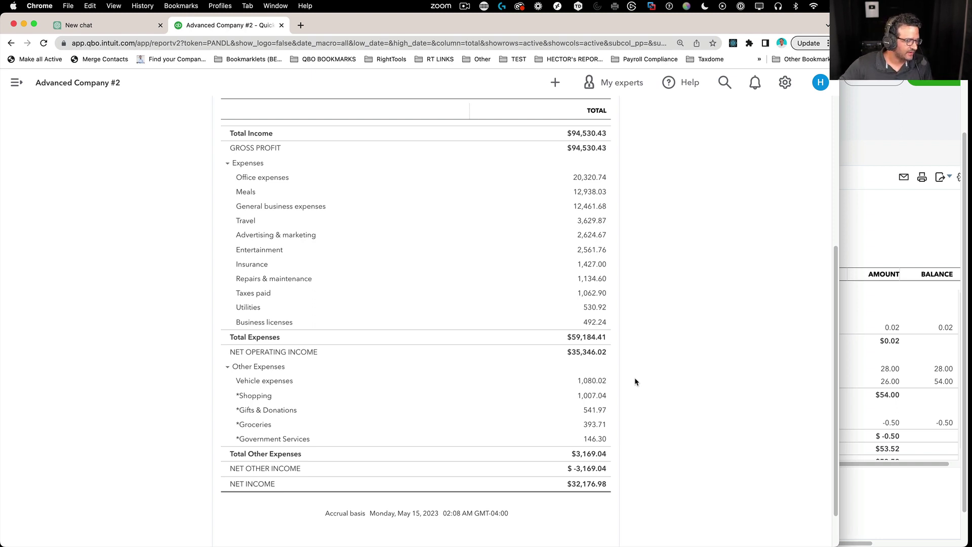
Step: Bring Advanced Company #1's window forward, widen it, and return from its General business expenses transactions to the Profit and Loss summary
{"action": "left_click", "coordinate": [876, 220]}
{"action": "scroll", "coordinate": [647, 249], "scroll_direction": "up", "scroll_amount": 1}
{"action": "scroll", "coordinate": [648, 250], "scroll_direction": "up", "scroll_amount": 2}
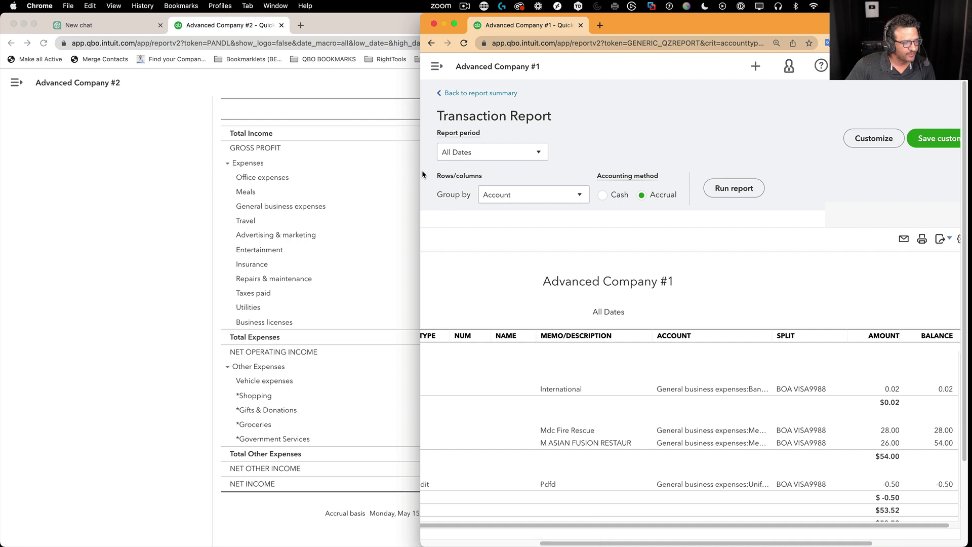
{"action": "left_click_drag", "start_coordinate": [422, 174], "coordinate": [373, 172]}
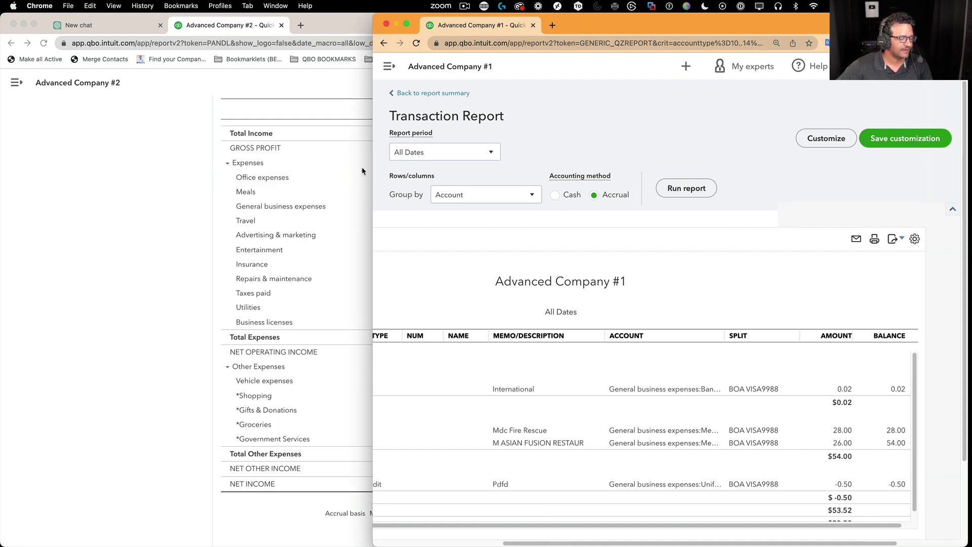
{"action": "scroll", "coordinate": [521, 529], "scroll_direction": "left", "scroll_amount": 5}
{"action": "scroll", "coordinate": [521, 529], "scroll_direction": "down", "scroll_amount": 2}
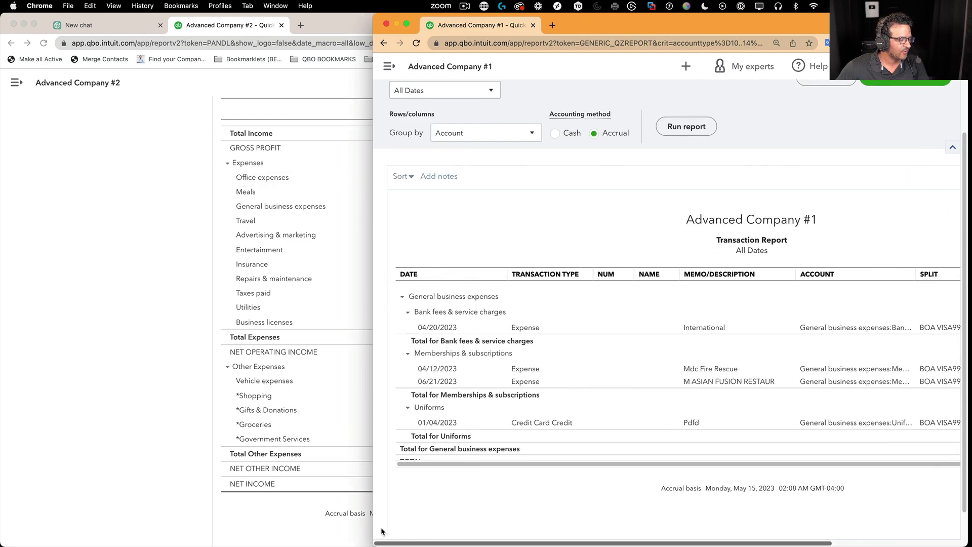
{"action": "scroll", "coordinate": [471, 225], "scroll_direction": "up", "scroll_amount": 2}
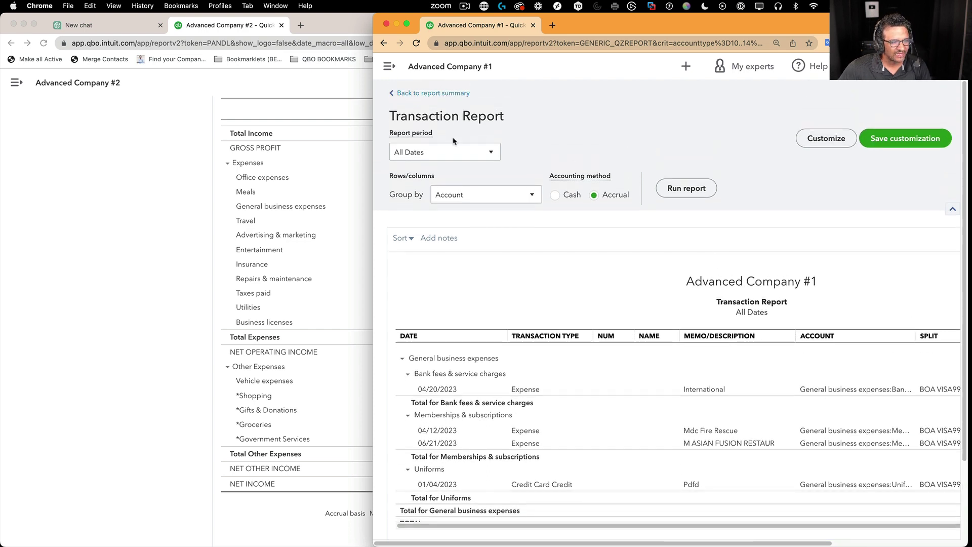
{"action": "left_click", "coordinate": [443, 94]}
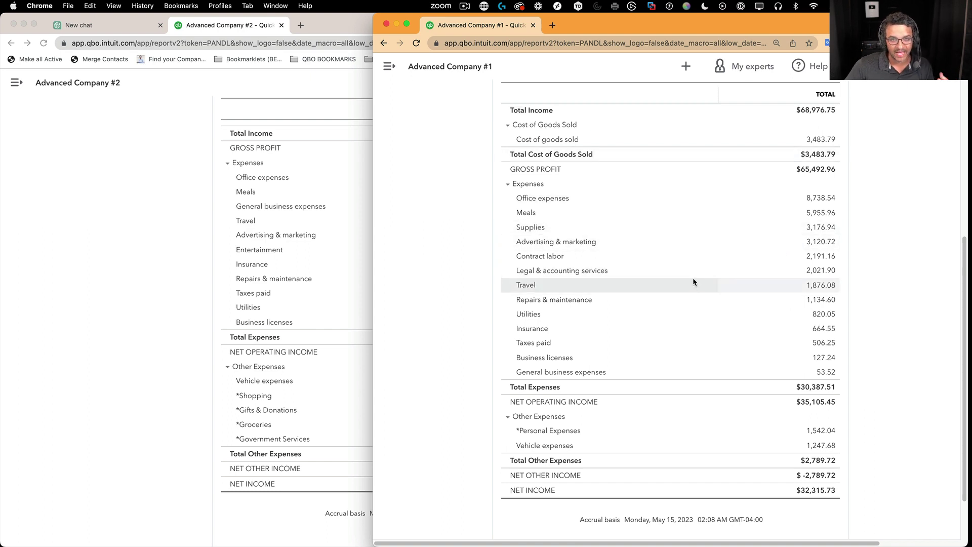
Step: Compare the expense categories and net income of both companies' Profit and Loss reports by alternating between their windows
{"action": "left_click", "coordinate": [160, 270]}
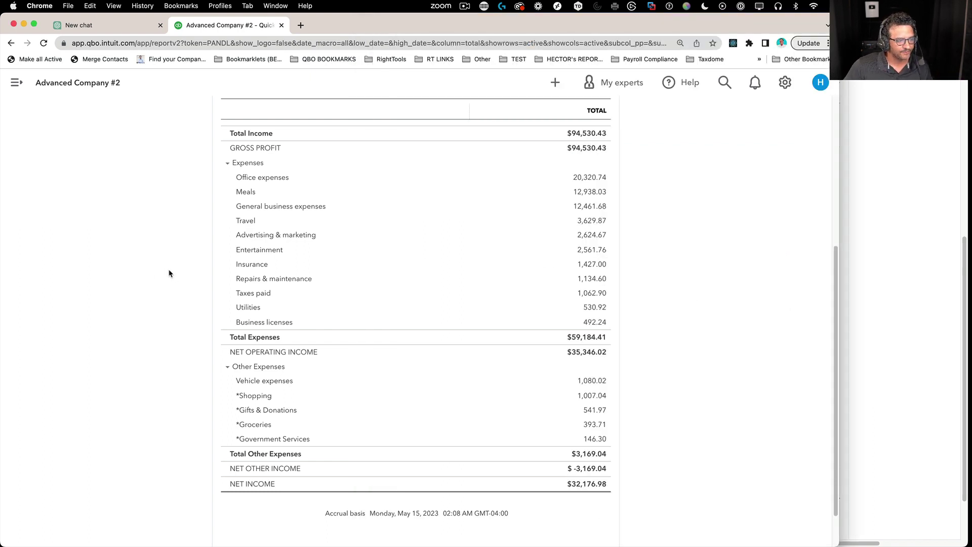
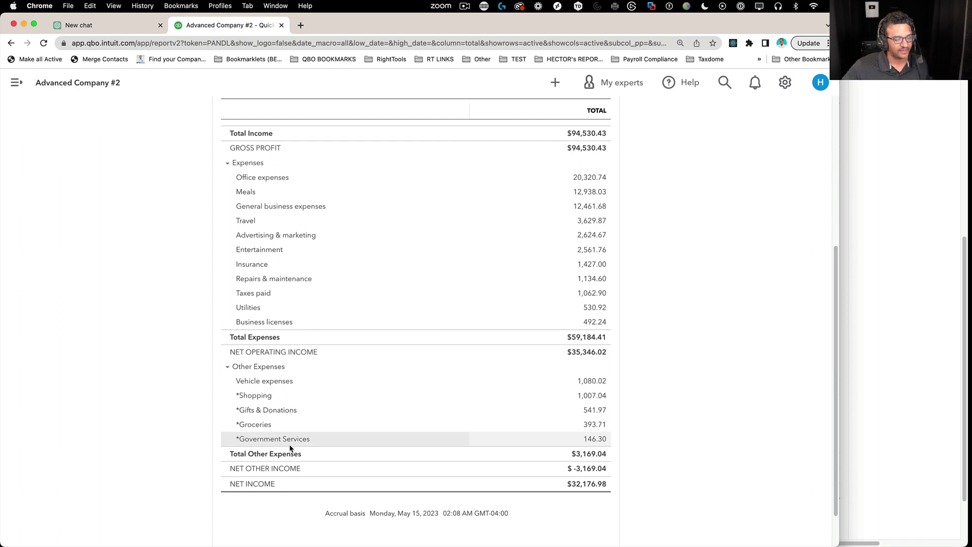
{"action": "left_click", "coordinate": [909, 278]}
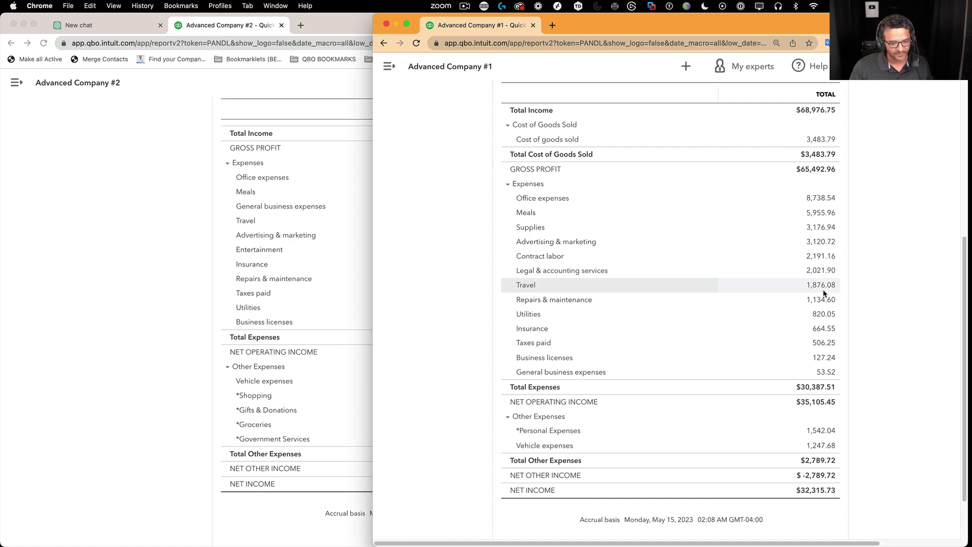
{"action": "key", "text": "super+grave"}
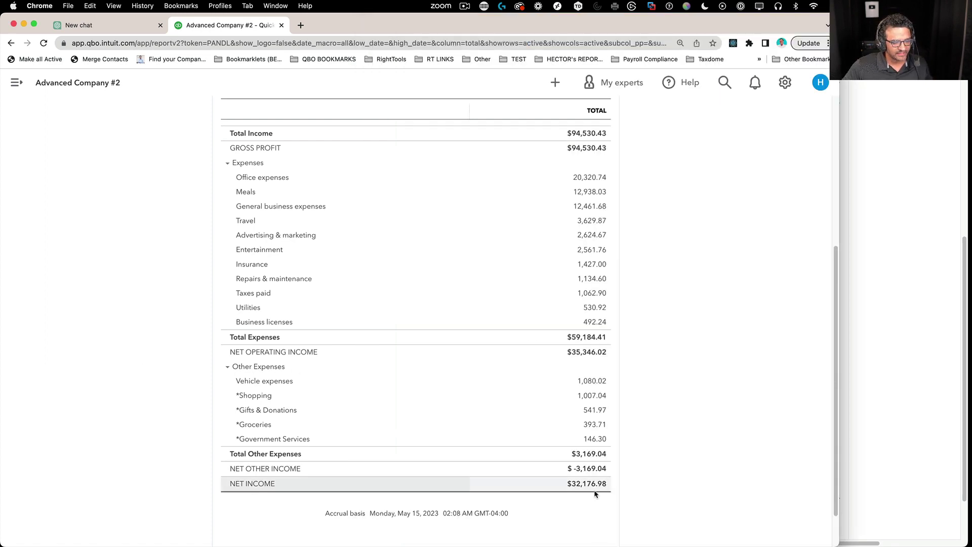
{"action": "left_click", "coordinate": [905, 389]}
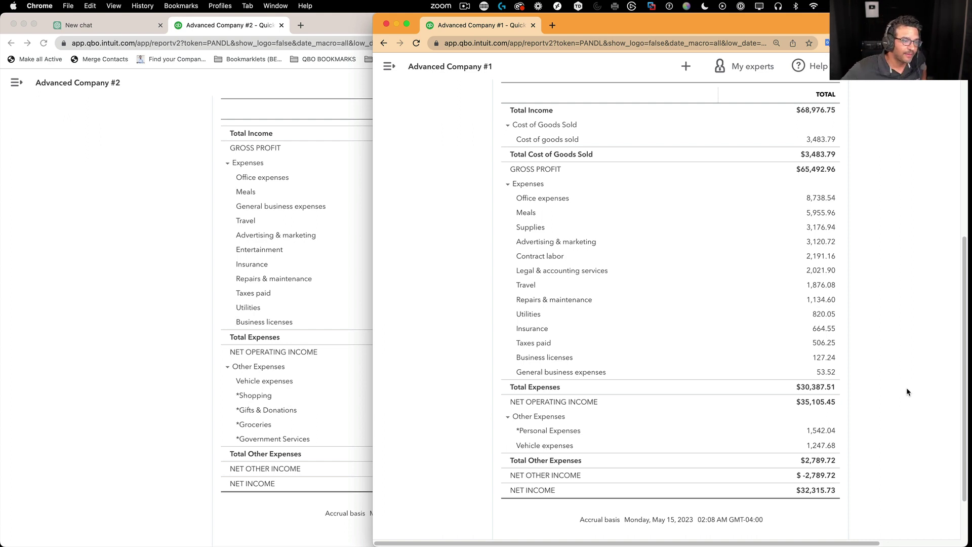
Step: Review Advanced Company #1's Profit and Loss from the Product Sales and Sales income rows down to net income
{"action": "scroll", "coordinate": [906, 387], "scroll_direction": "up", "scroll_amount": 5}
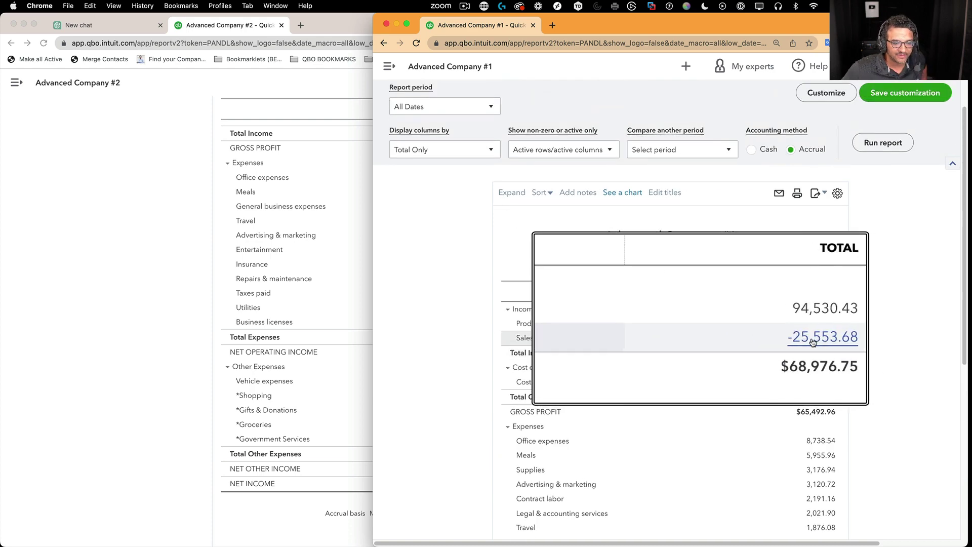
{"action": "scroll", "coordinate": [879, 358], "scroll_direction": "down", "scroll_amount": 1}
{"action": "scroll", "coordinate": [887, 366], "scroll_direction": "down", "scroll_amount": 4}
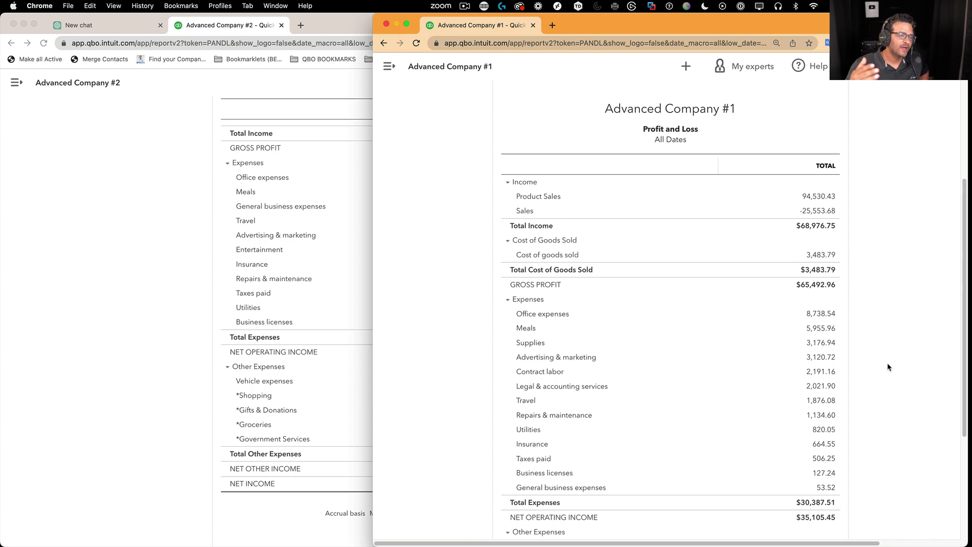
{"action": "scroll", "coordinate": [889, 367], "scroll_direction": "up", "scroll_amount": 6}
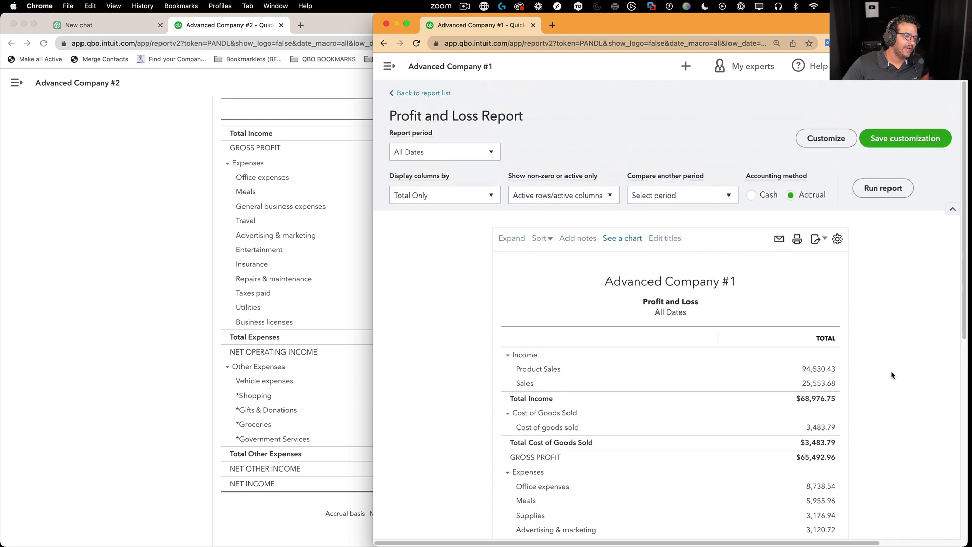
{"action": "scroll", "coordinate": [890, 370], "scroll_direction": "down", "scroll_amount": 10}
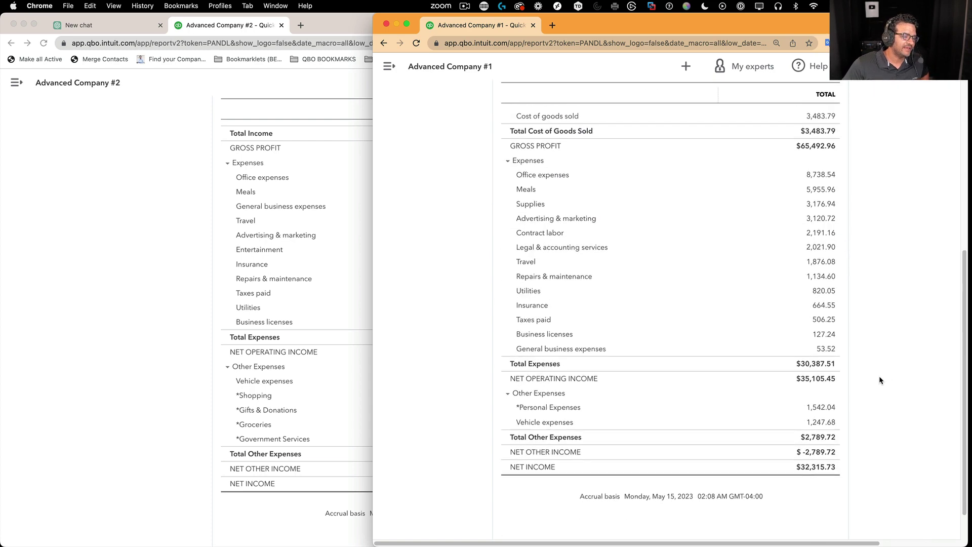
Step: Narrow Advanced Company #2's window beside Advanced Company #1's, reload its Profit and Loss report, and collapse its navigation menu
{"action": "left_click", "coordinate": [178, 303]}
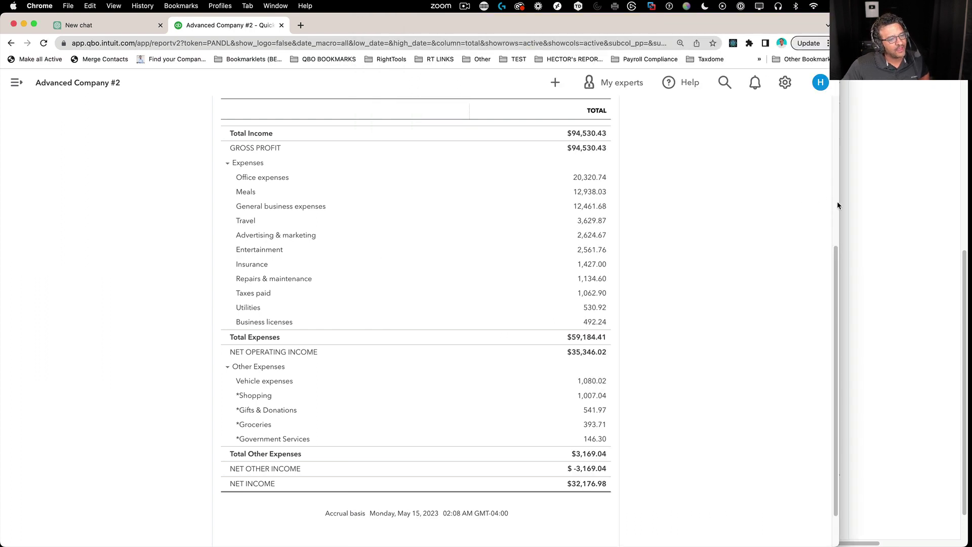
{"action": "left_click_drag", "start_coordinate": [839, 203], "coordinate": [536, 200]}
{"action": "mouse_move", "coordinate": [395, 540]}
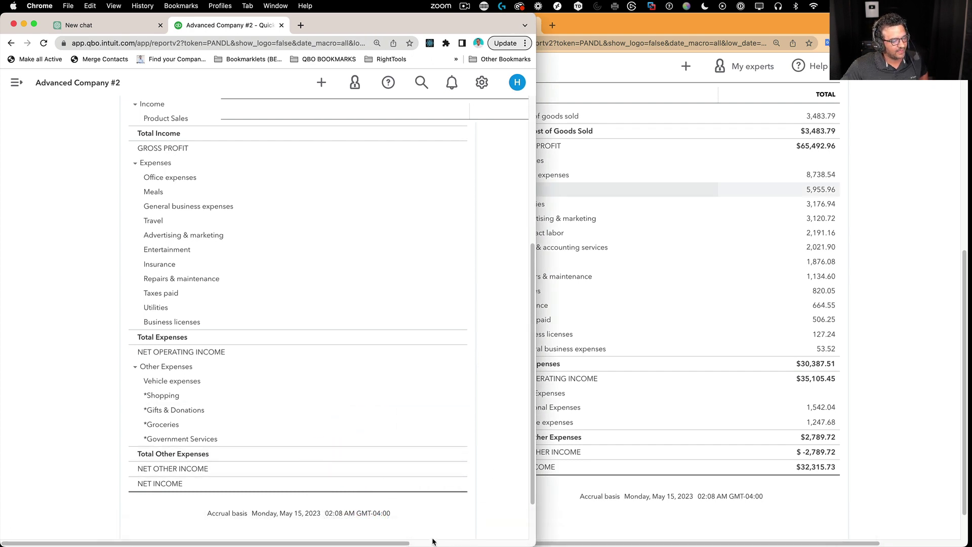
{"action": "scroll", "coordinate": [412, 405], "scroll_direction": "right", "scroll_amount": 5}
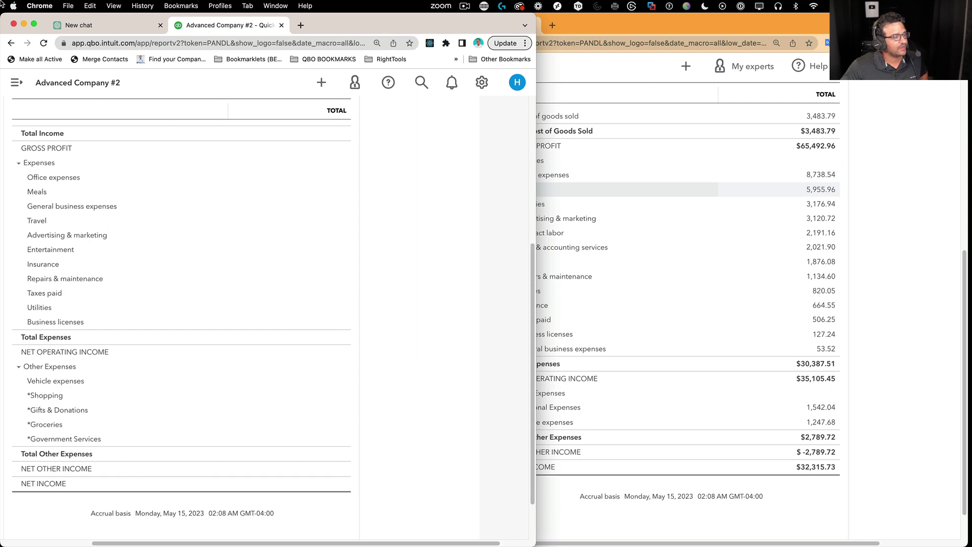
{"action": "left_click", "coordinate": [43, 43]}
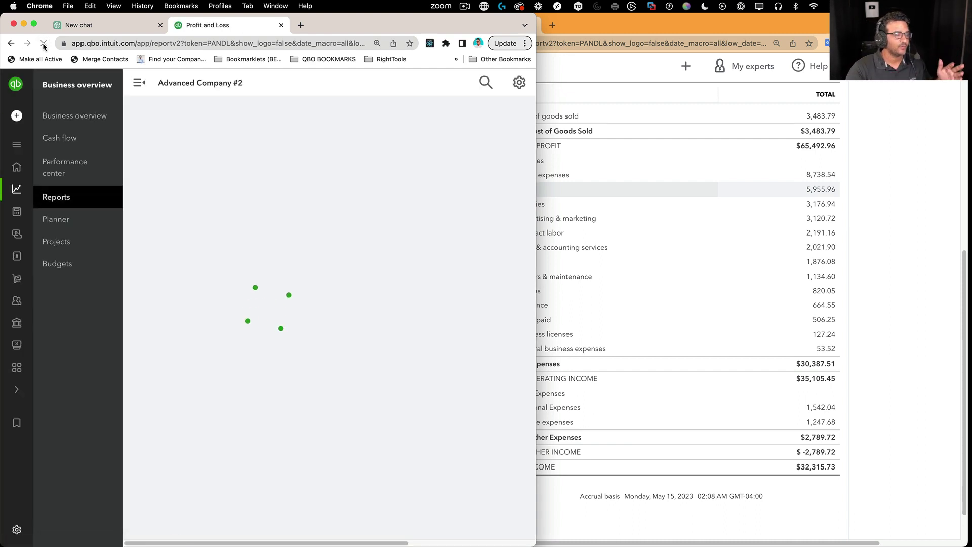
{"action": "left_click", "coordinate": [138, 84]}
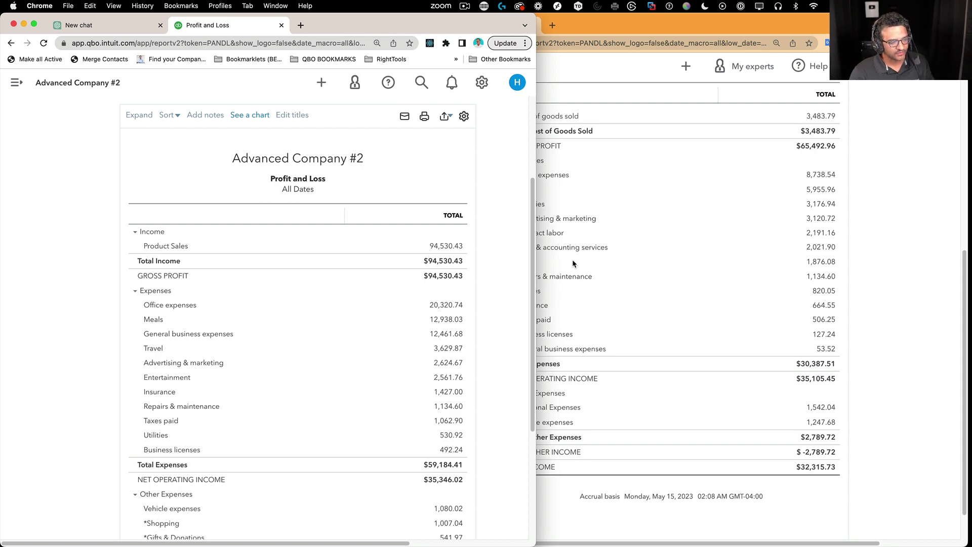
Step: Compare the Other Expenses and net income rows at the end of both companies' Profit and Loss reports, returning to Advanced Company #2's income section
{"action": "scroll", "coordinate": [466, 305], "scroll_direction": "down", "scroll_amount": 5}
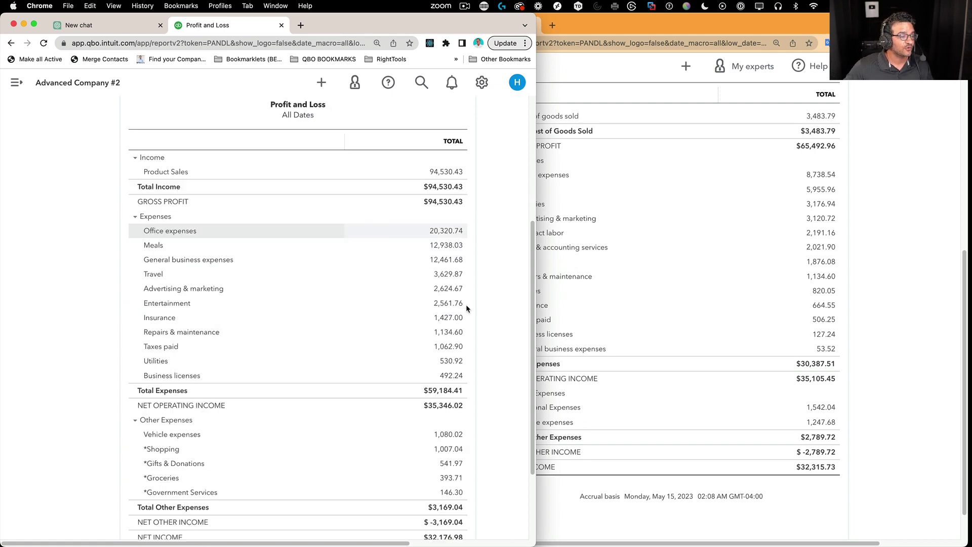
{"action": "left_click", "coordinate": [889, 287]}
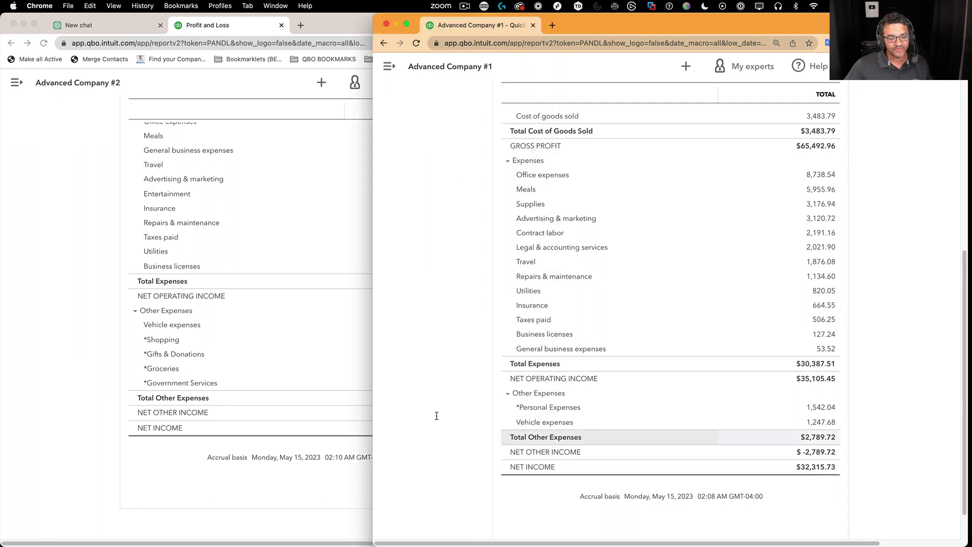
{"action": "left_click", "coordinate": [84, 305]}
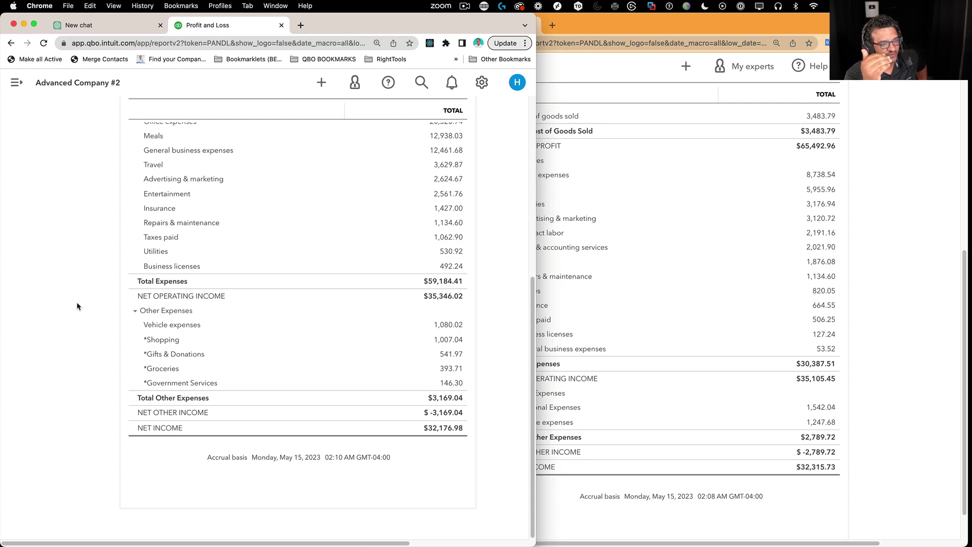
{"action": "scroll", "coordinate": [83, 276], "scroll_direction": "up", "scroll_amount": 15}
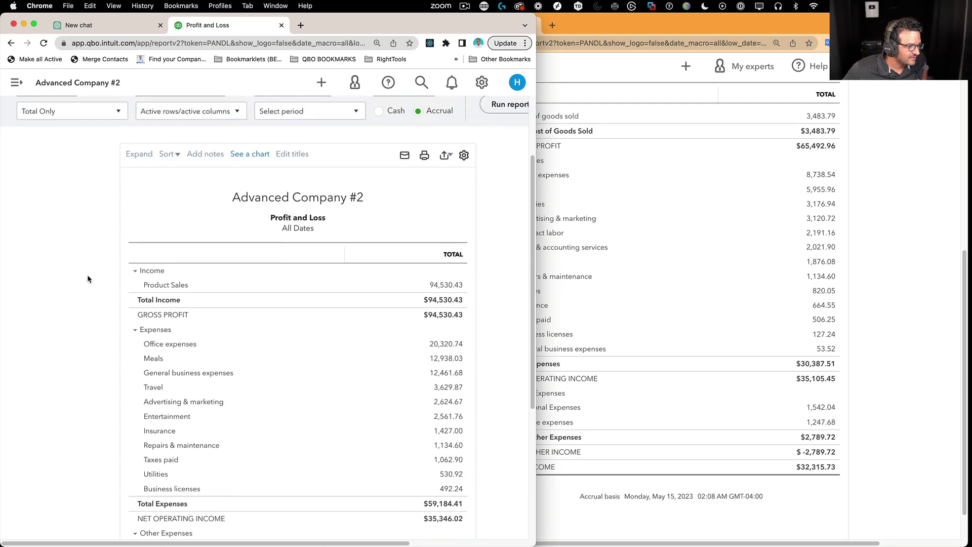
Step: Review Advanced Company #1's Profit and Loss from its expenses and net income back up to the income rows, and bring Advanced Company #2's report forward
{"action": "left_click", "coordinate": [879, 331]}
{"action": "scroll", "coordinate": [888, 327], "scroll_direction": "up", "scroll_amount": 6}
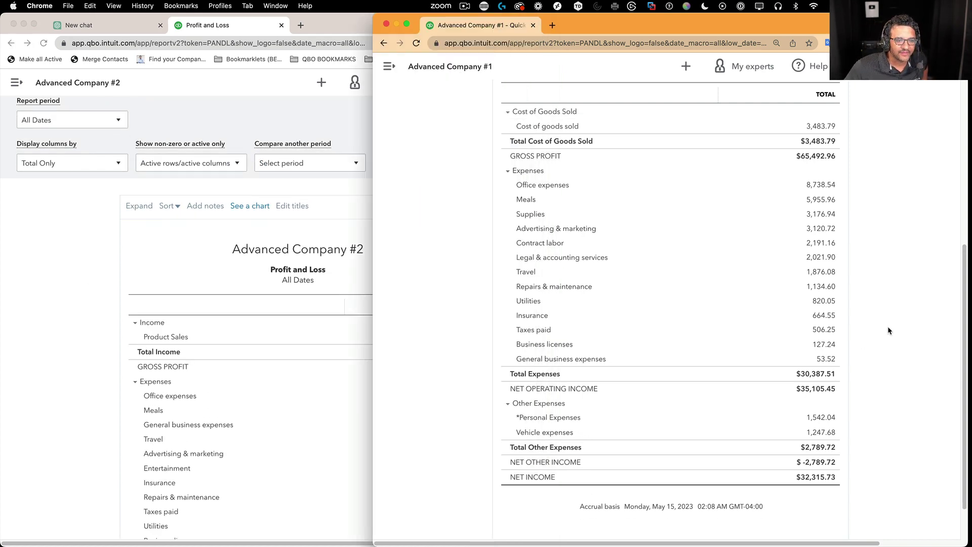
{"action": "scroll", "coordinate": [914, 344], "scroll_direction": "down", "scroll_amount": 2}
{"action": "scroll", "coordinate": [914, 342], "scroll_direction": "down", "scroll_amount": 3}
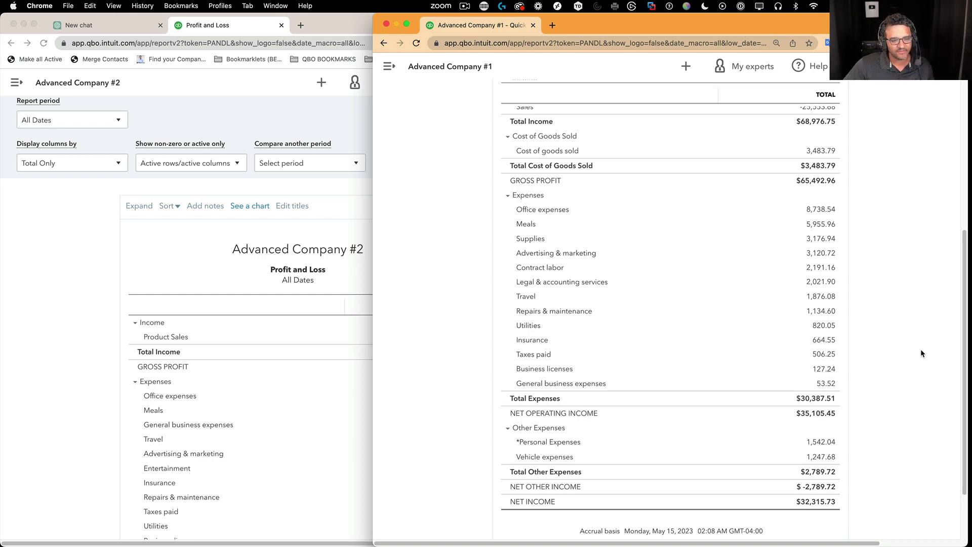
{"action": "scroll", "coordinate": [920, 350], "scroll_direction": "up", "scroll_amount": 5}
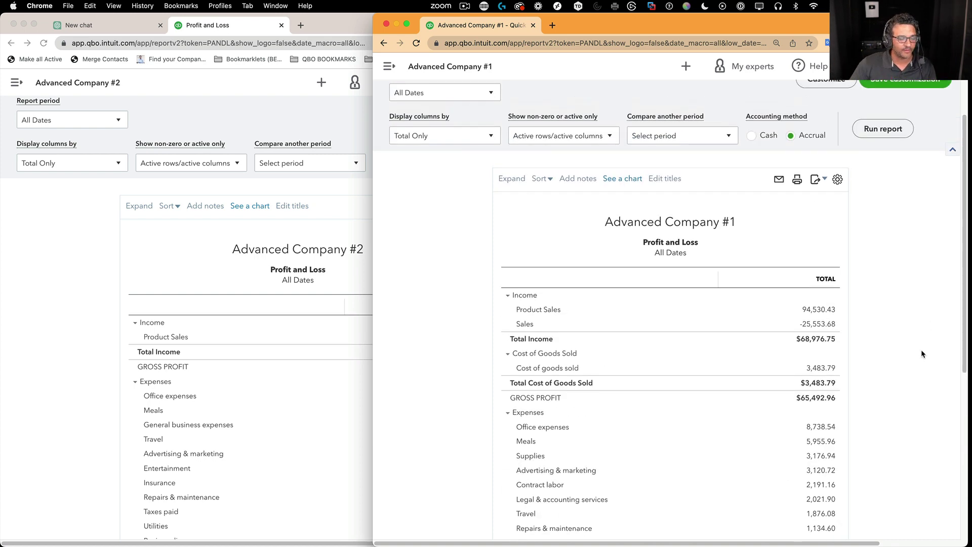
{"action": "scroll", "coordinate": [921, 350], "scroll_direction": "up", "scroll_amount": 1}
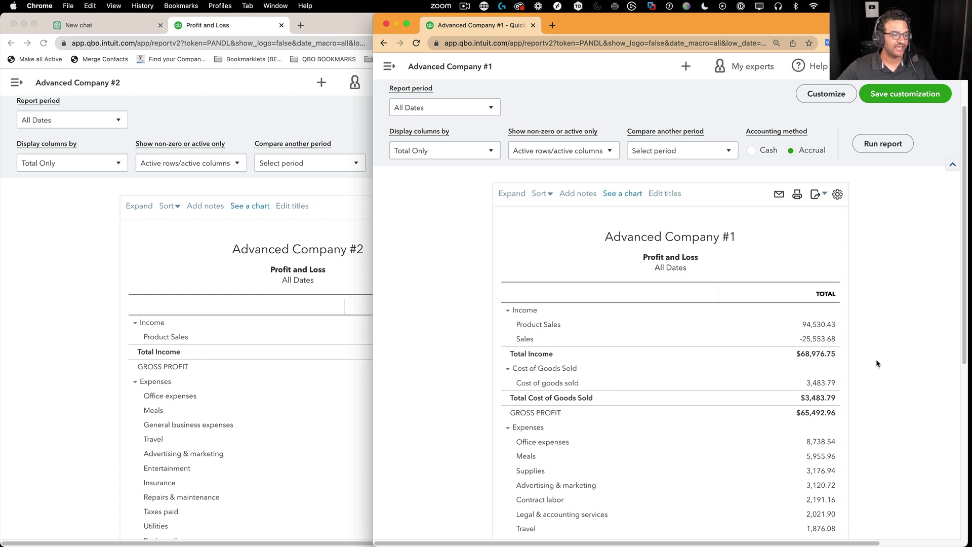
{"action": "left_click", "coordinate": [146, 269]}
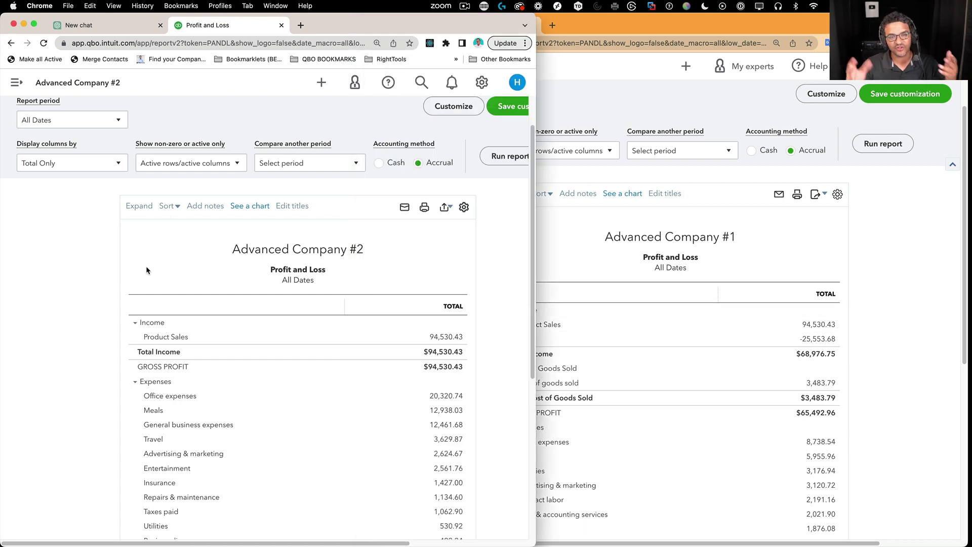